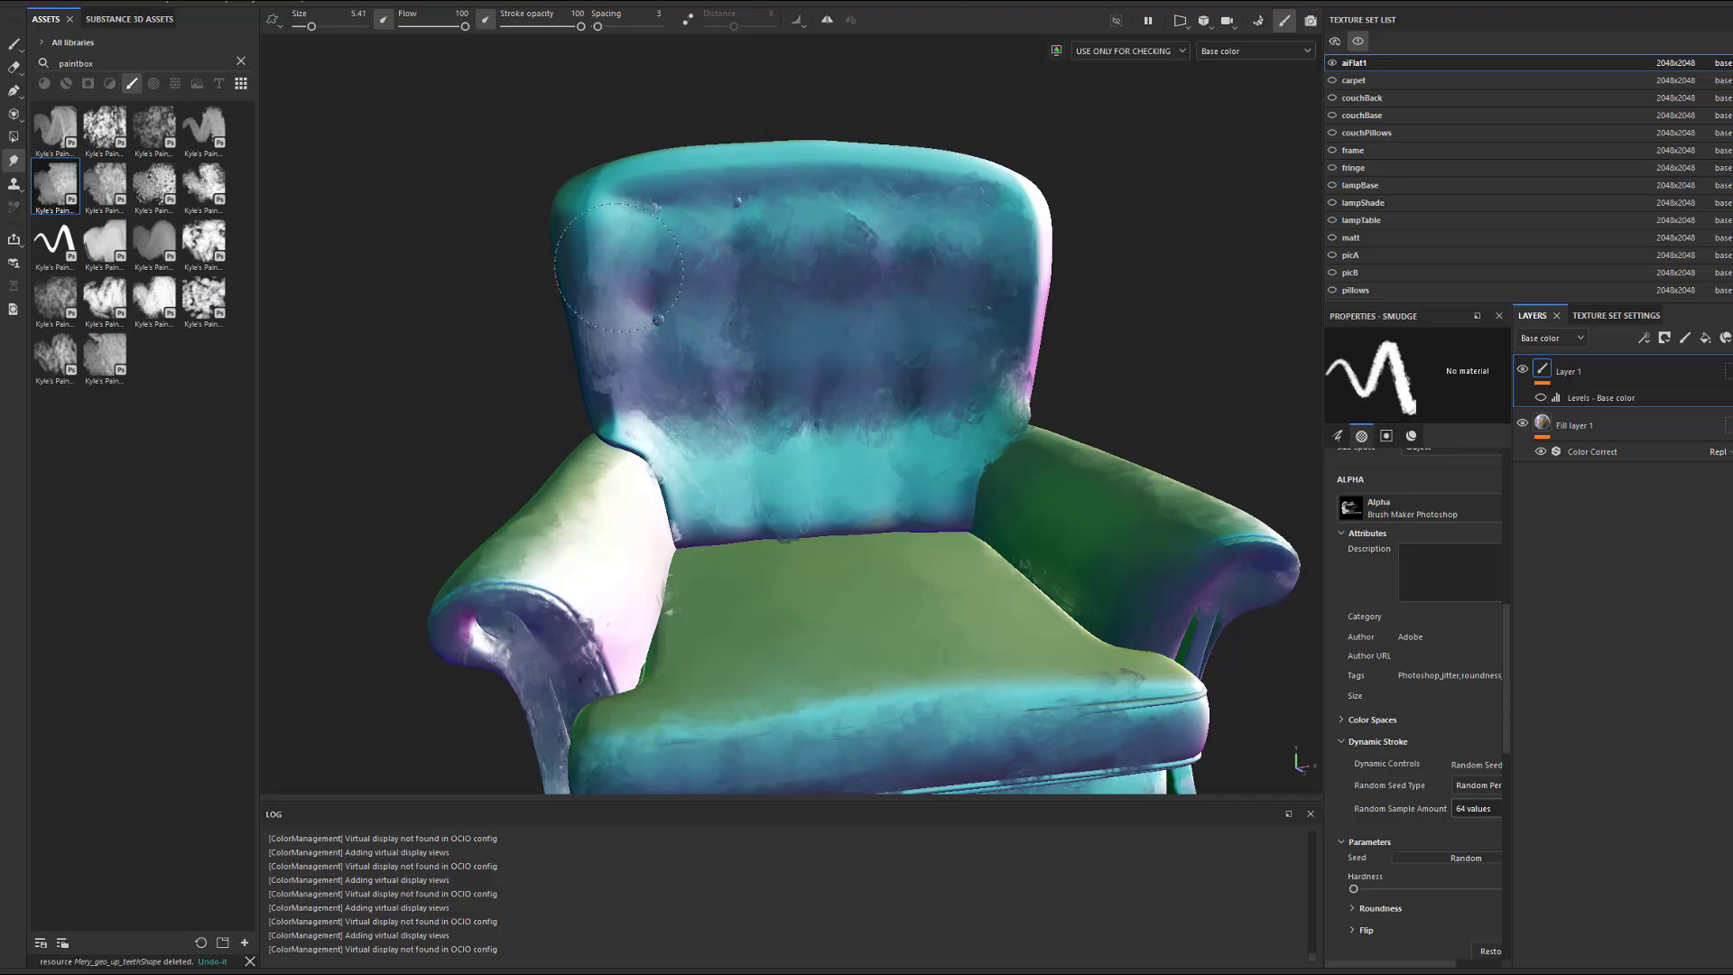
Smudge the painted base color across the armchair's tufted backrest on Layer 1.
mouse_move(643, 338)
mouse_down()
mouse_move(820, 289)
mouse_move(889, 298)
mouse_move(751, 266)
mouse_move(765, 397)
mouse_move(980, 257)
mouse_move(939, 397)
mouse_move(700, 434)
mouse_move(966, 359)
mouse_move(1038, 387)
mouse_move(607, 383)
mouse_move(841, 178)
mouse_move(734, 237)
mouse_up()
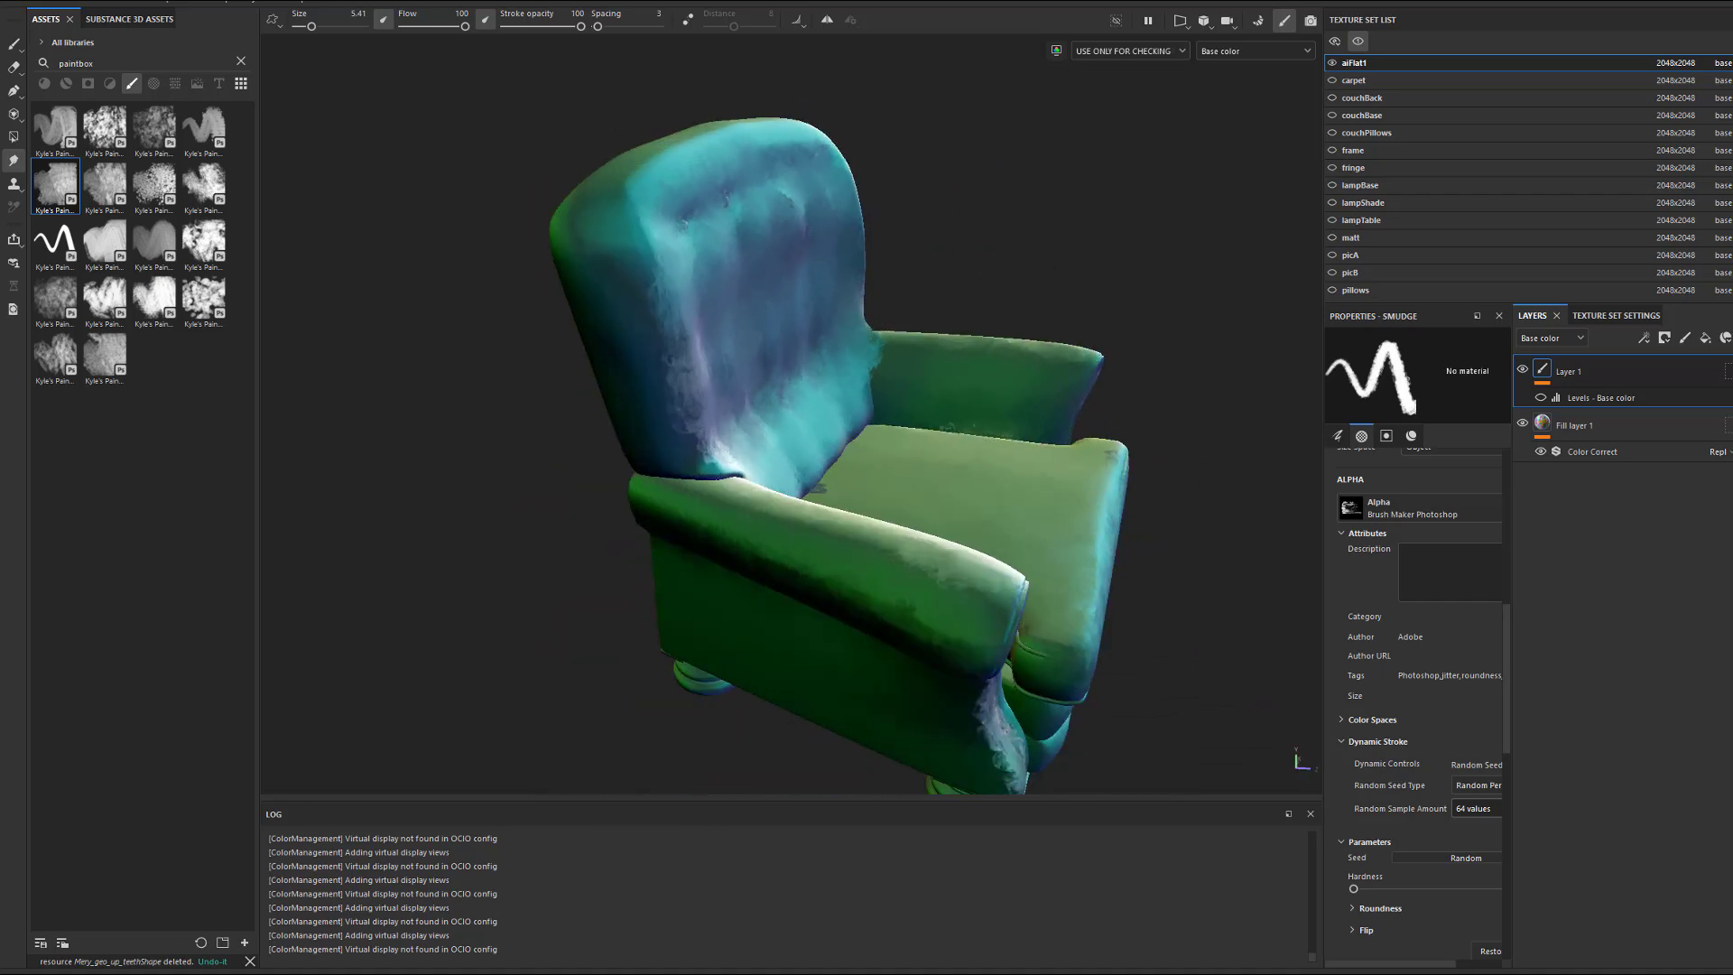
mouse_move(668, 438)
mouse_down()
mouse_move(580, 329)
mouse_move(576, 262)
mouse_move(310, 270)
mouse_up()
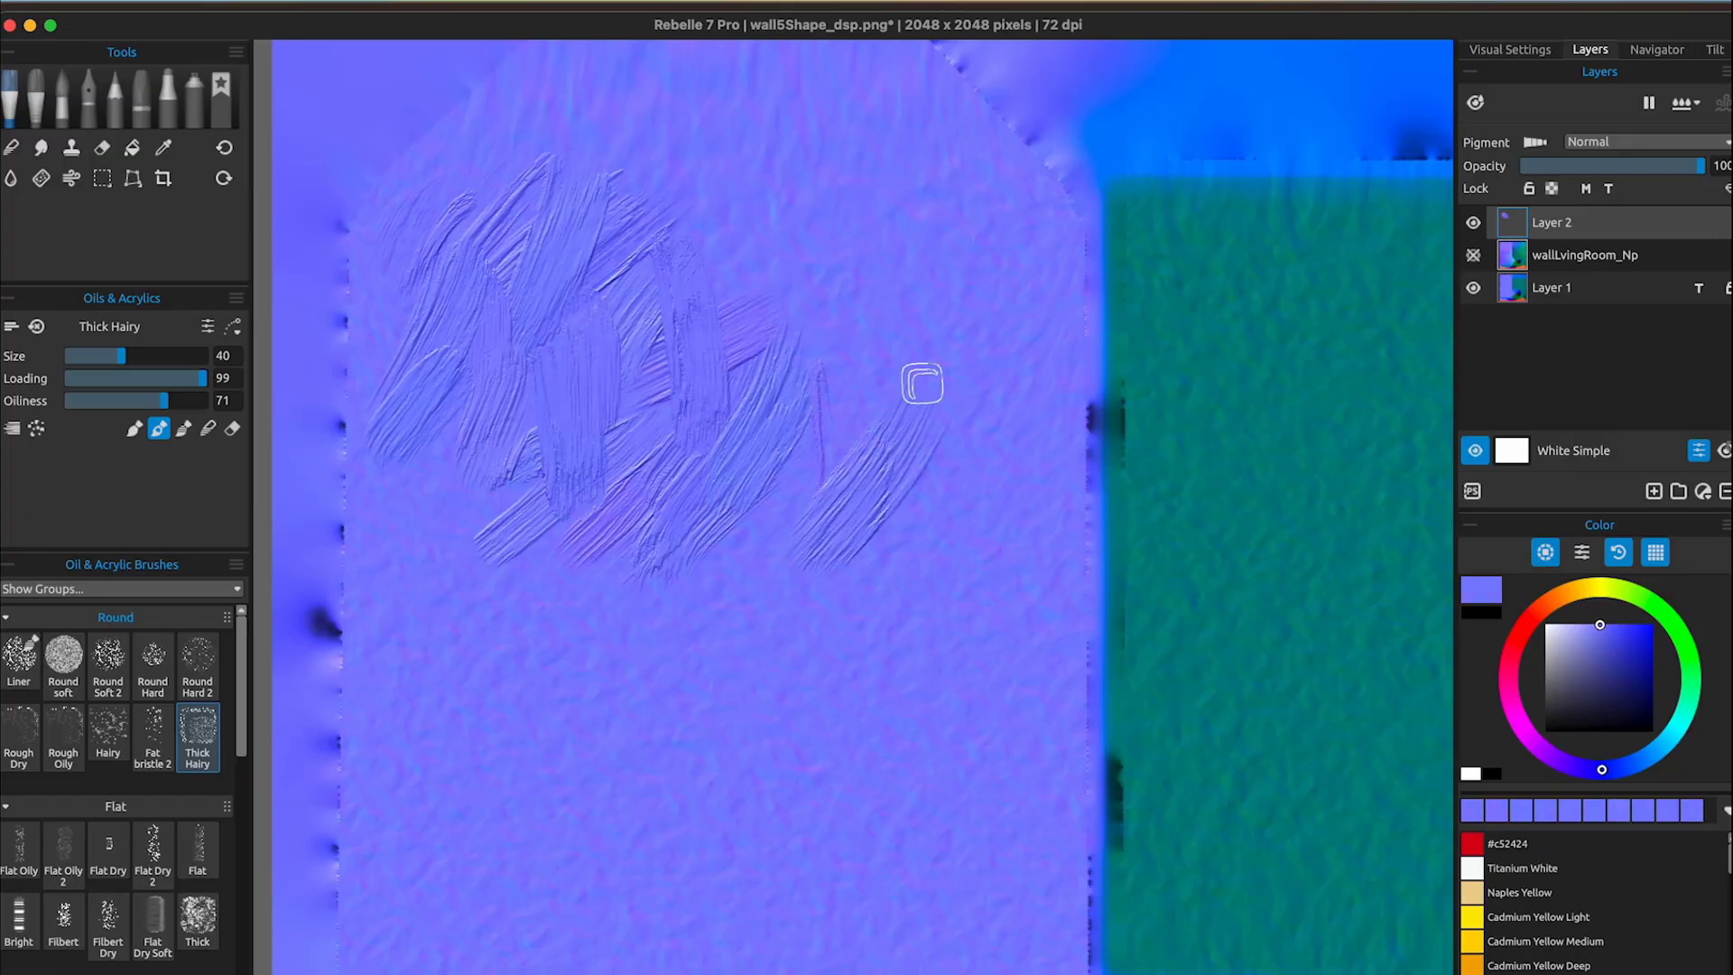
In Rebelle, paint Thick Hairy strokes across the upper purple area of the normal map, and adjust the Paper Texture and Impasto Depth.
mouse_move(921, 384)
mouse_down()
mouse_move(777, 263)
mouse_move(924, 523)
mouse_move(940, 208)
mouse_move(1002, 217)
mouse_up()
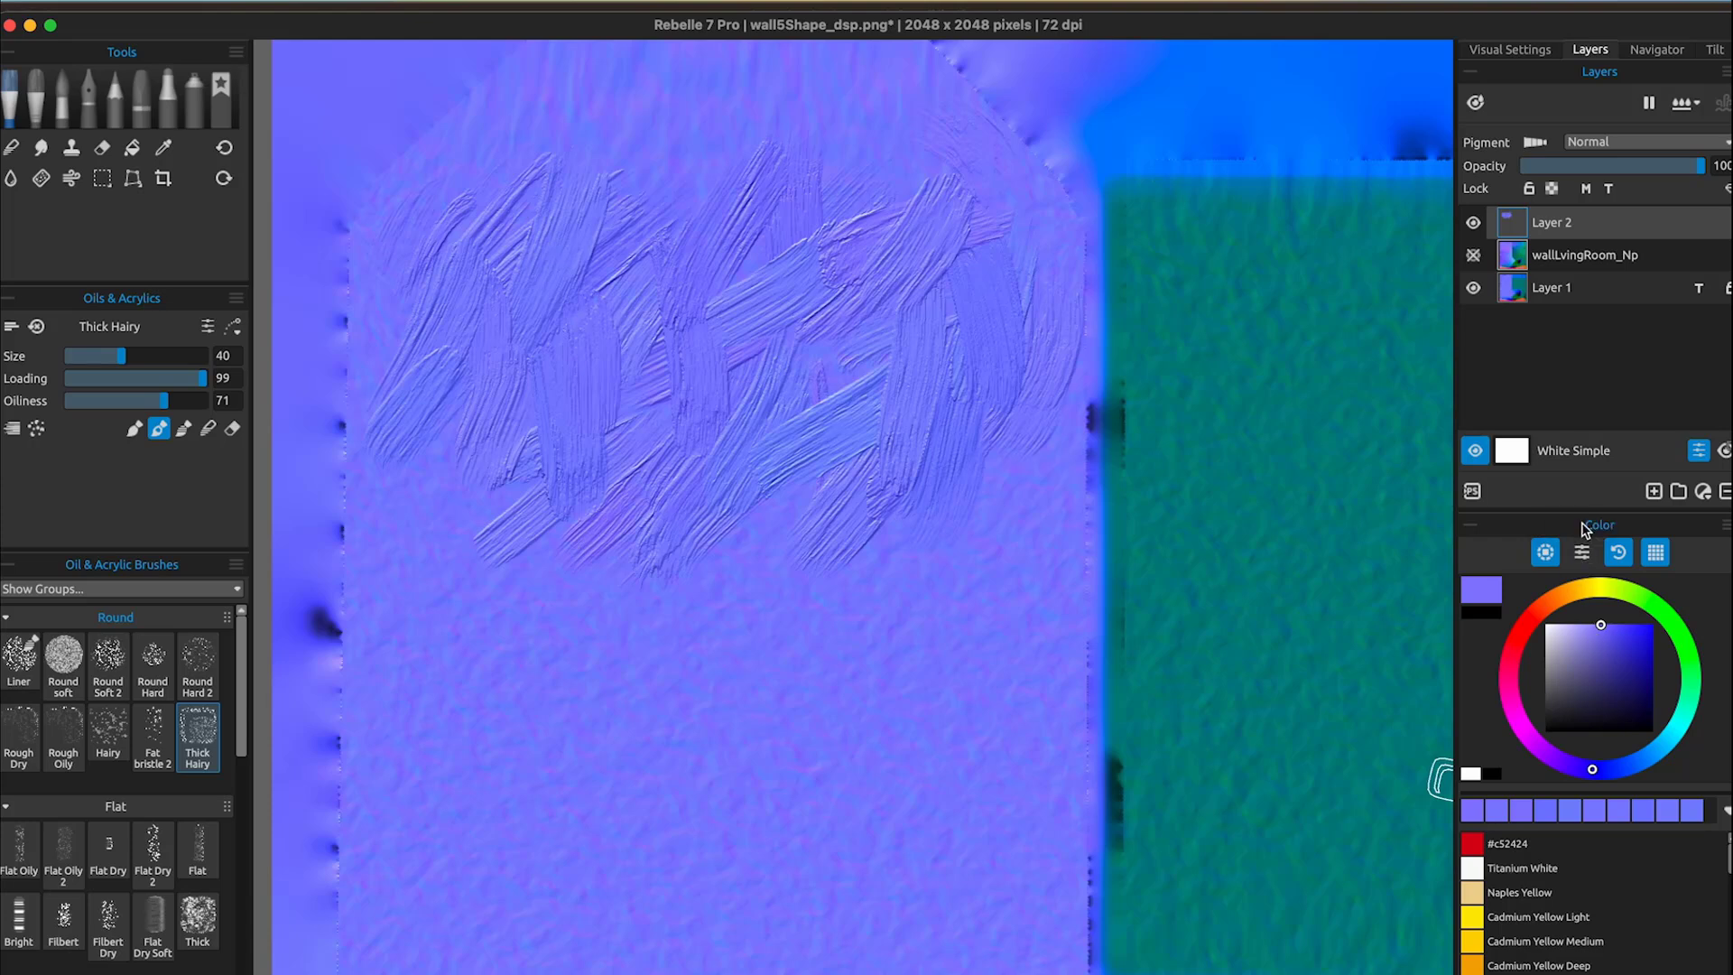
click(1500, 52)
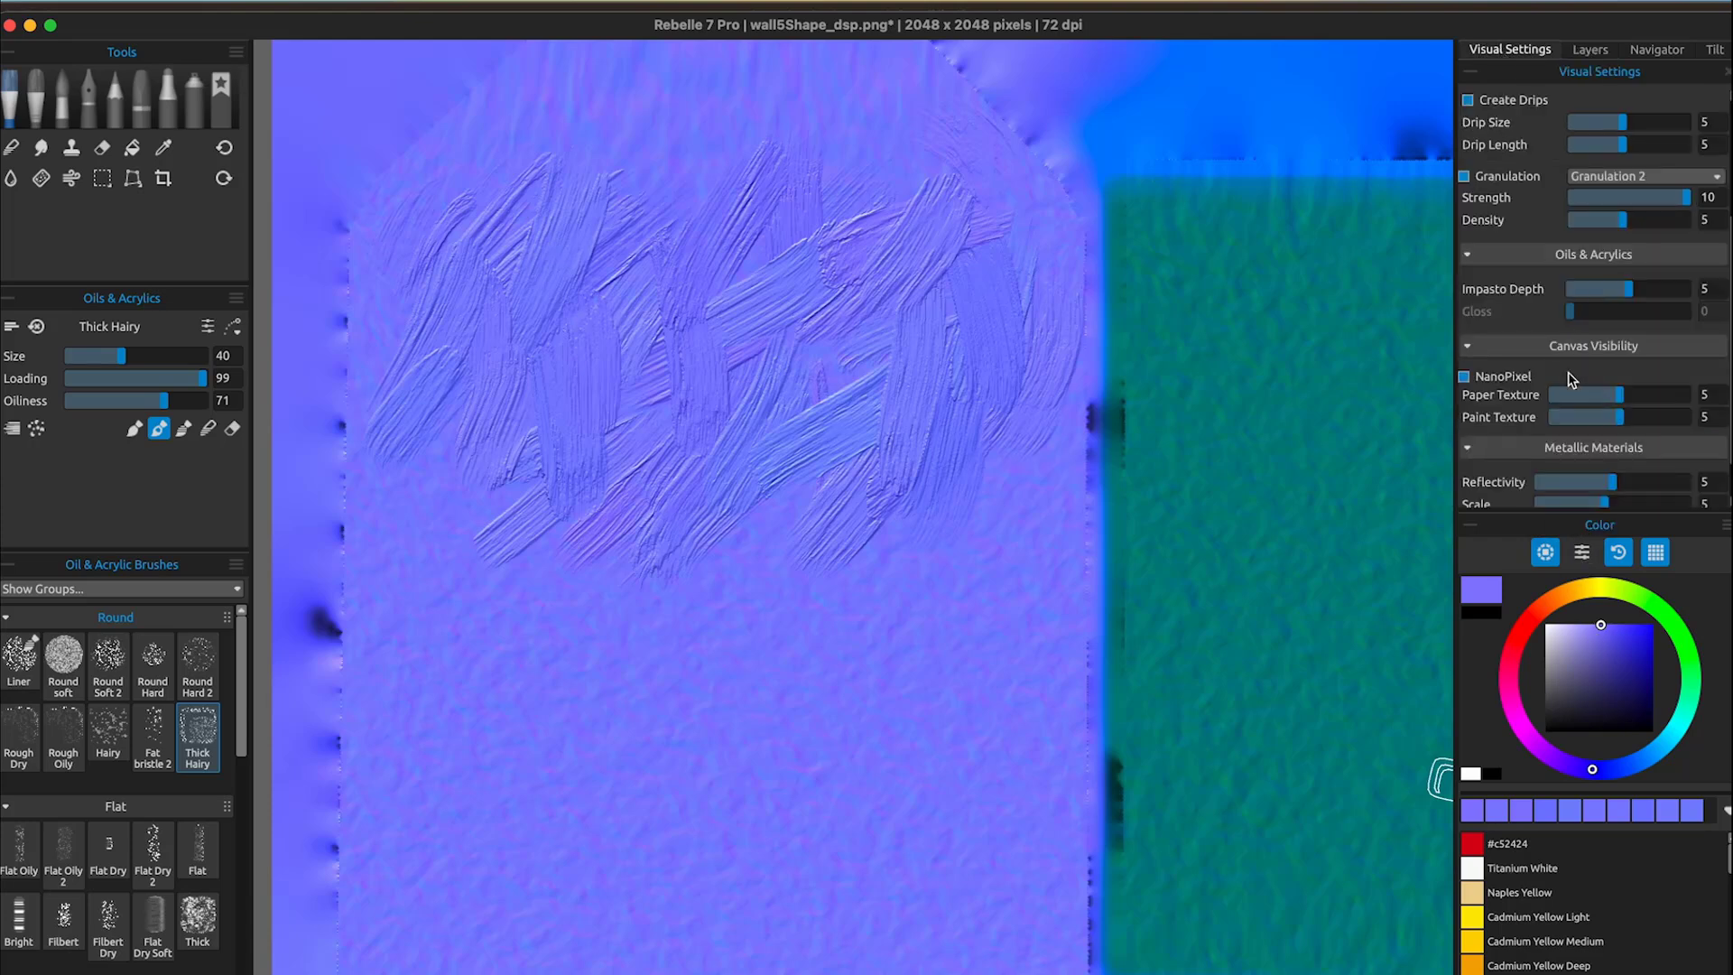
scroll(1570, 397, up, 5)
drag(1688, 397, 1620, 399)
drag(1636, 302, 1599, 298)
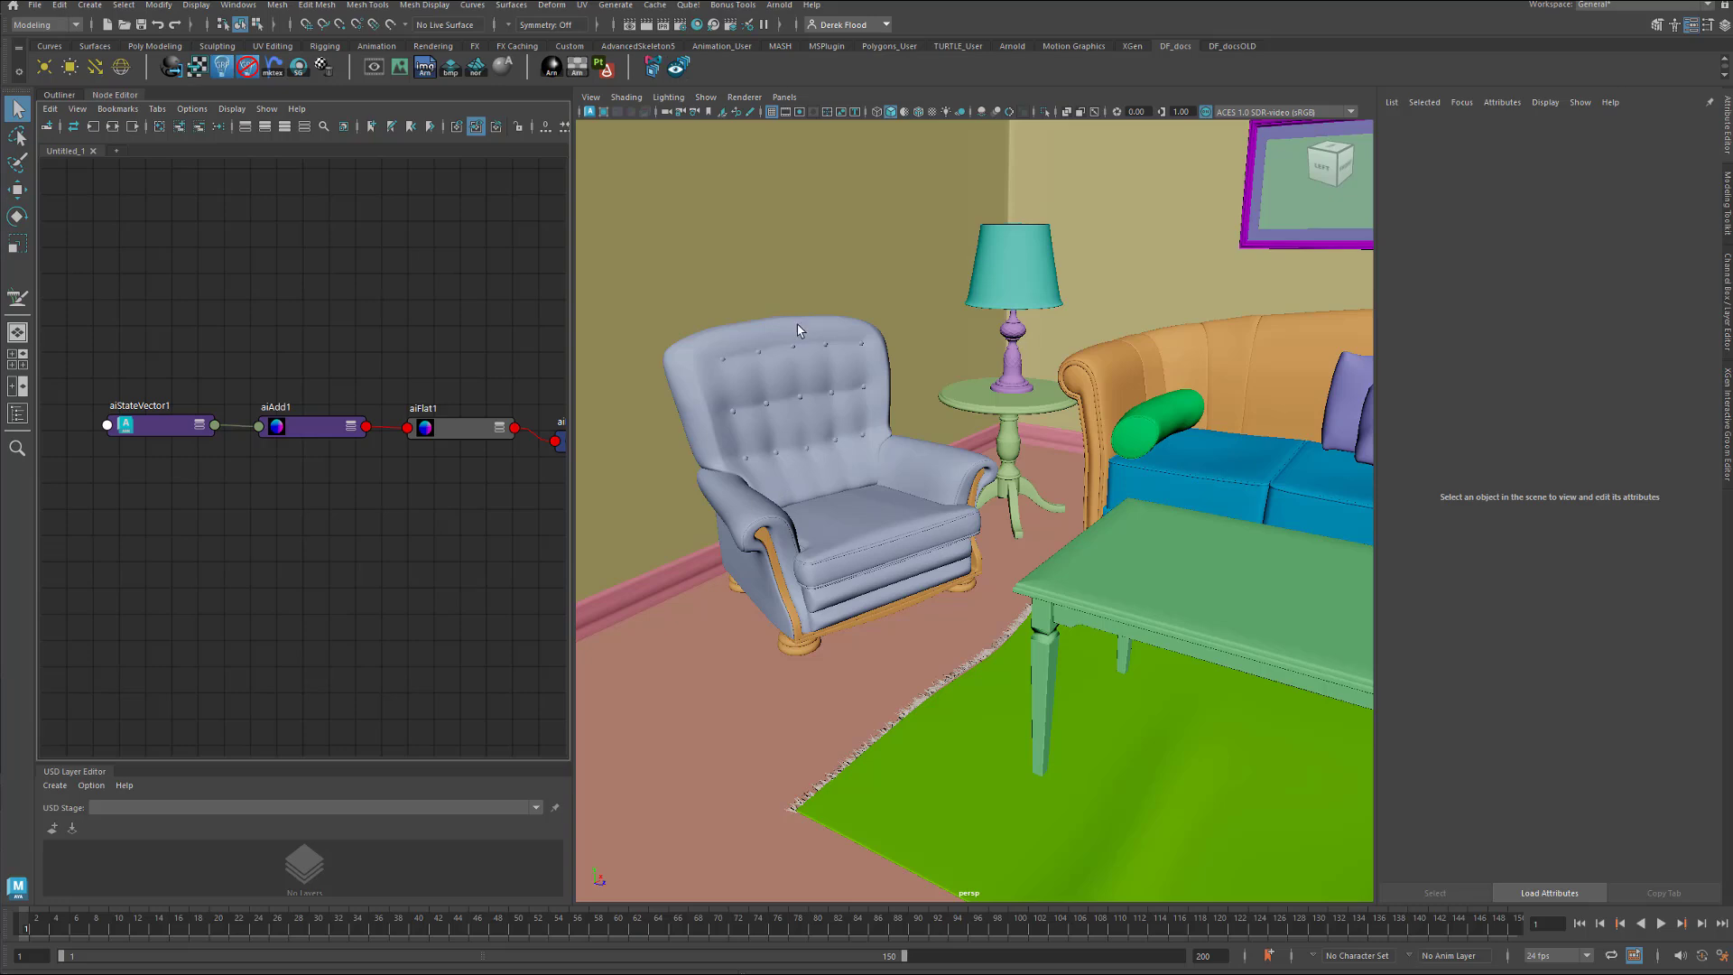
Switch to Maya, open the UV Editor beside the armchair and examine the UVs of its cushions, wood trim, armrest and backrest.
click(583, 5)
click(605, 28)
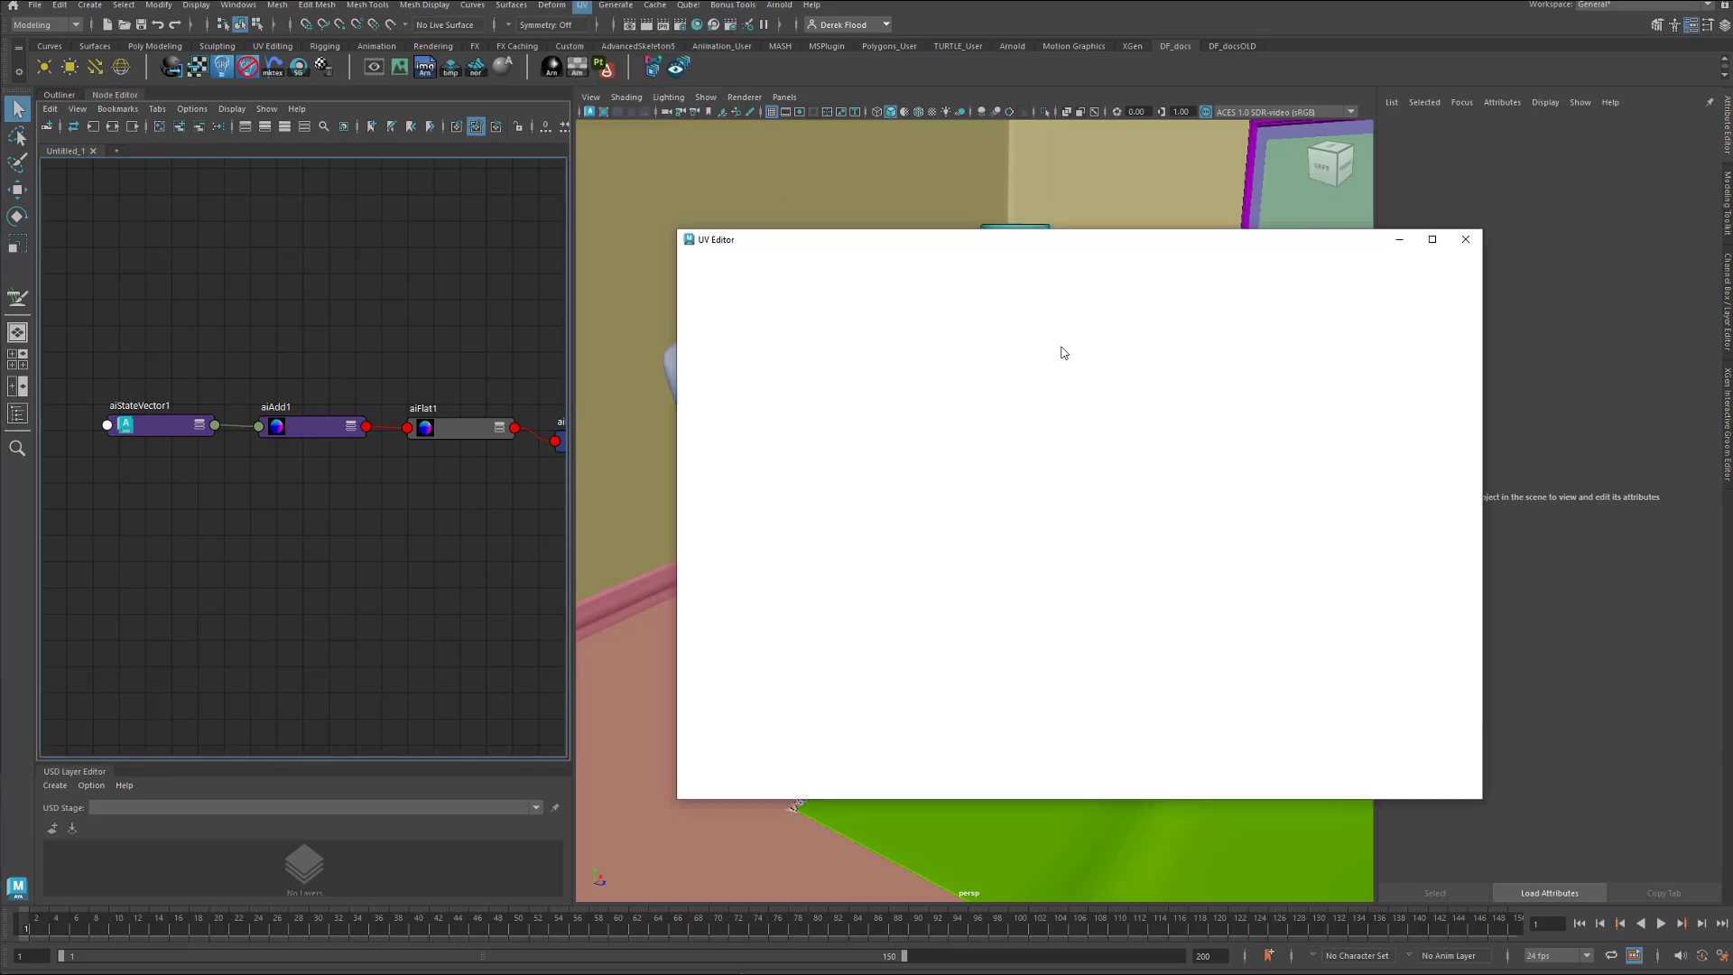
drag(1025, 240, 1315, 244)
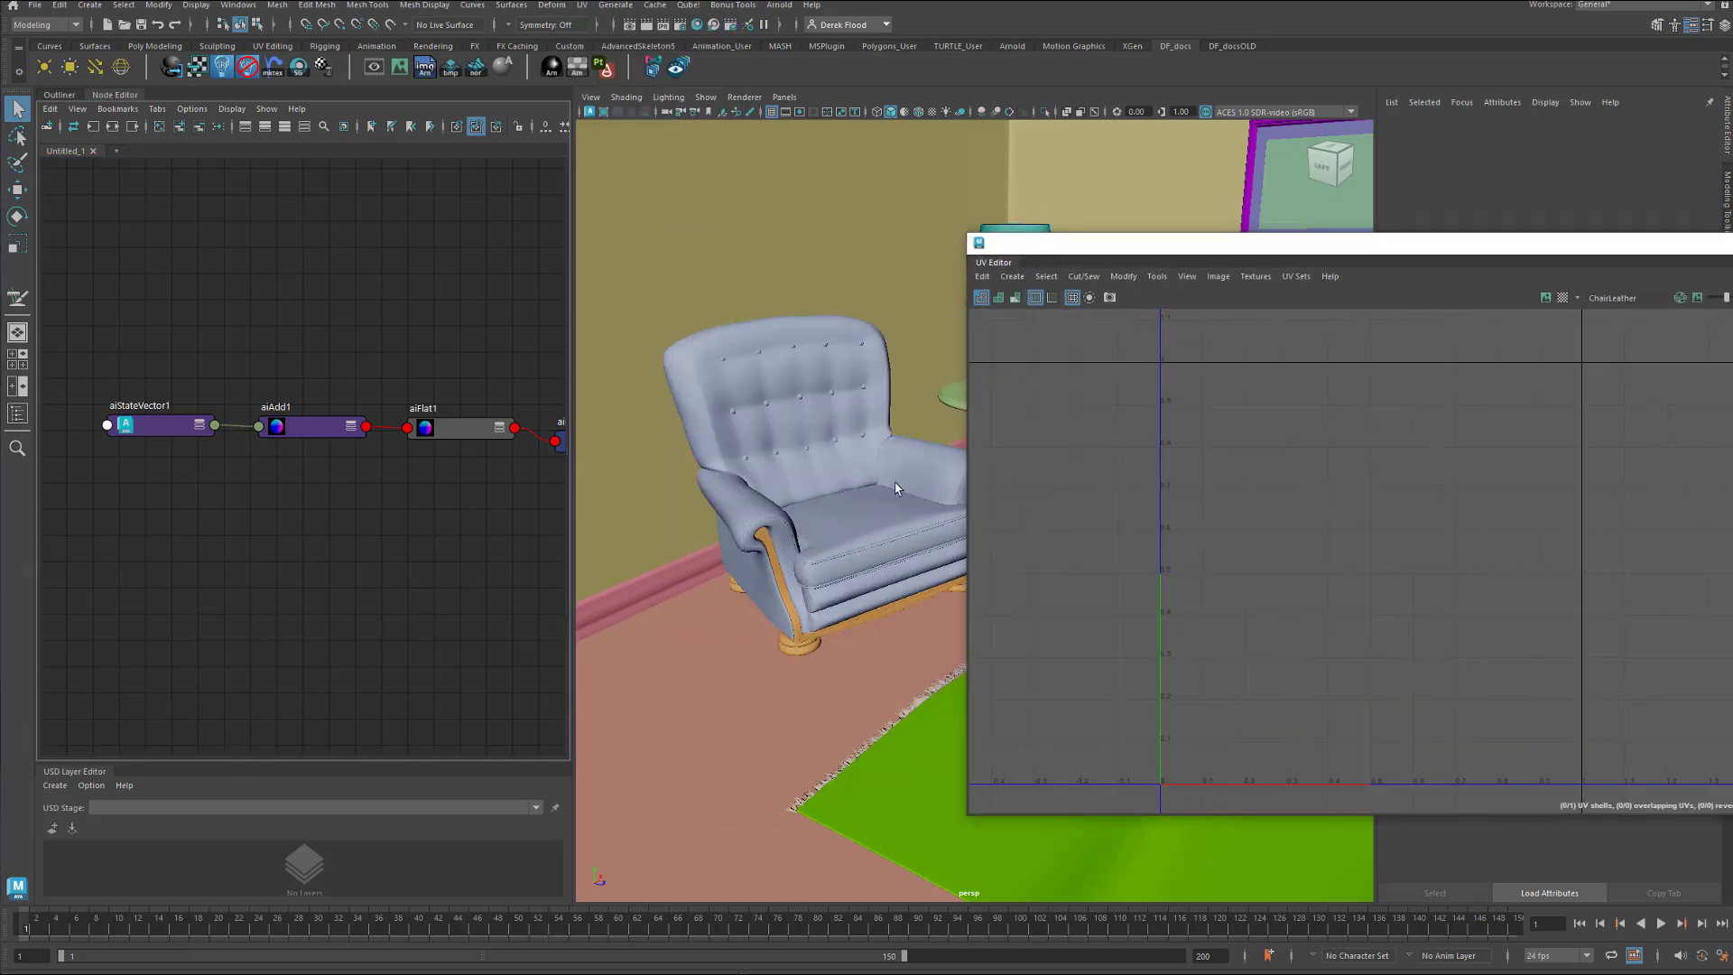
click(880, 517)
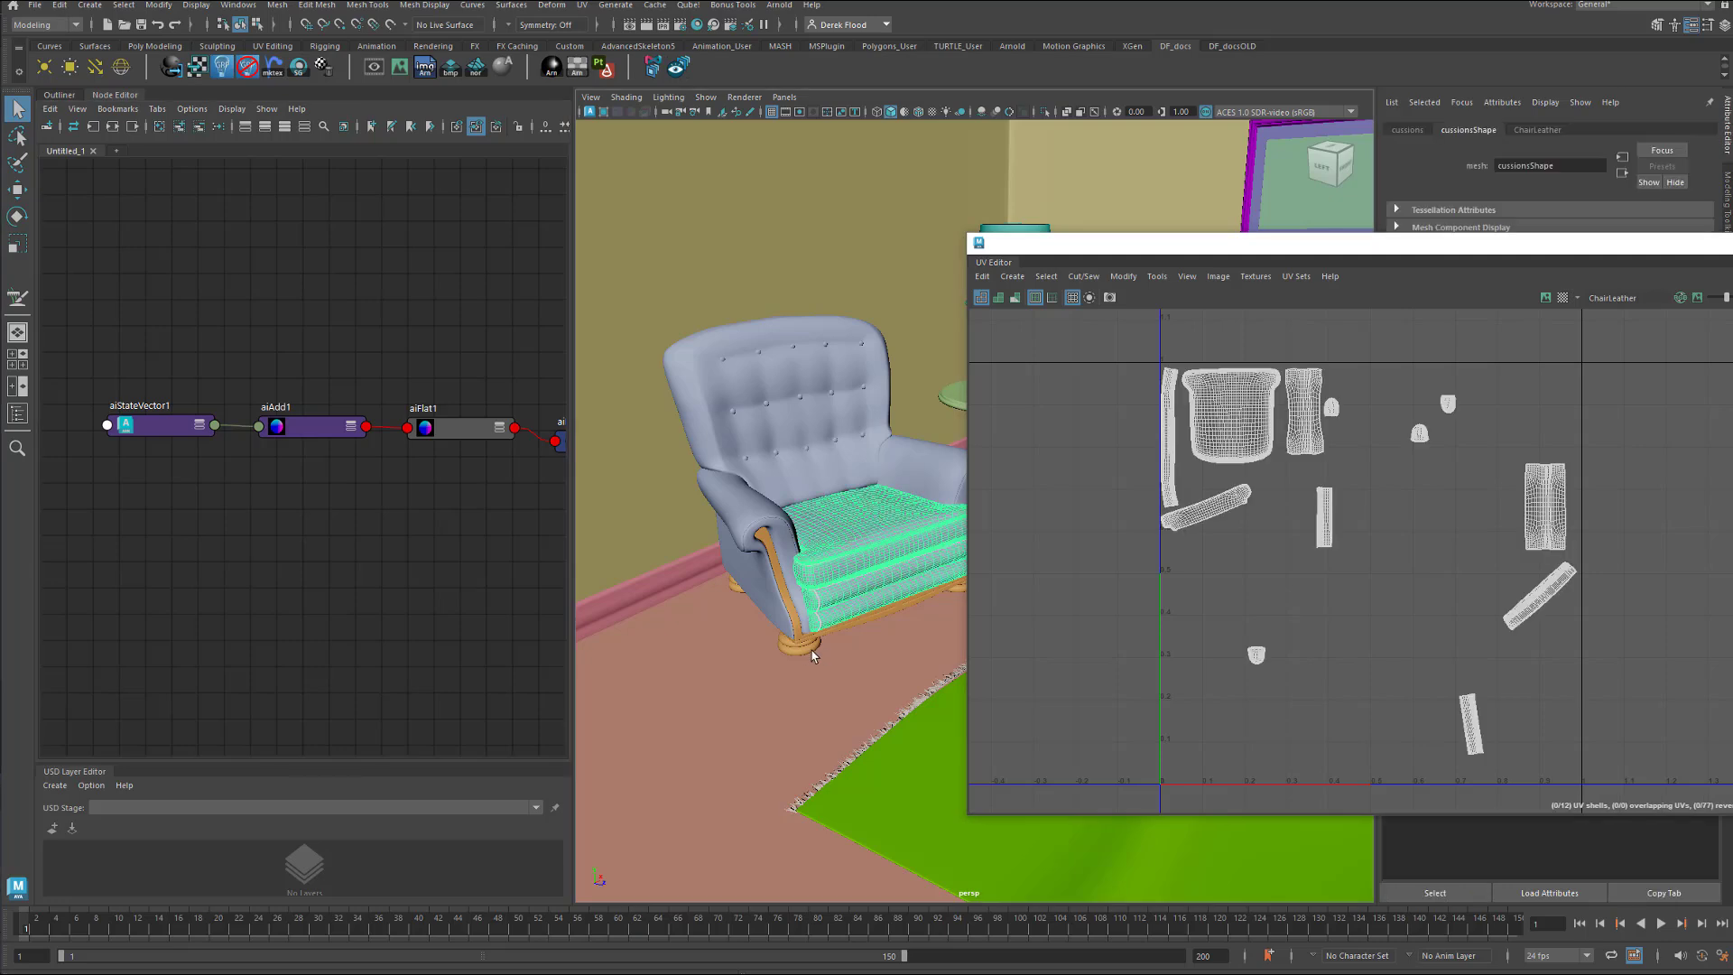
click(798, 647)
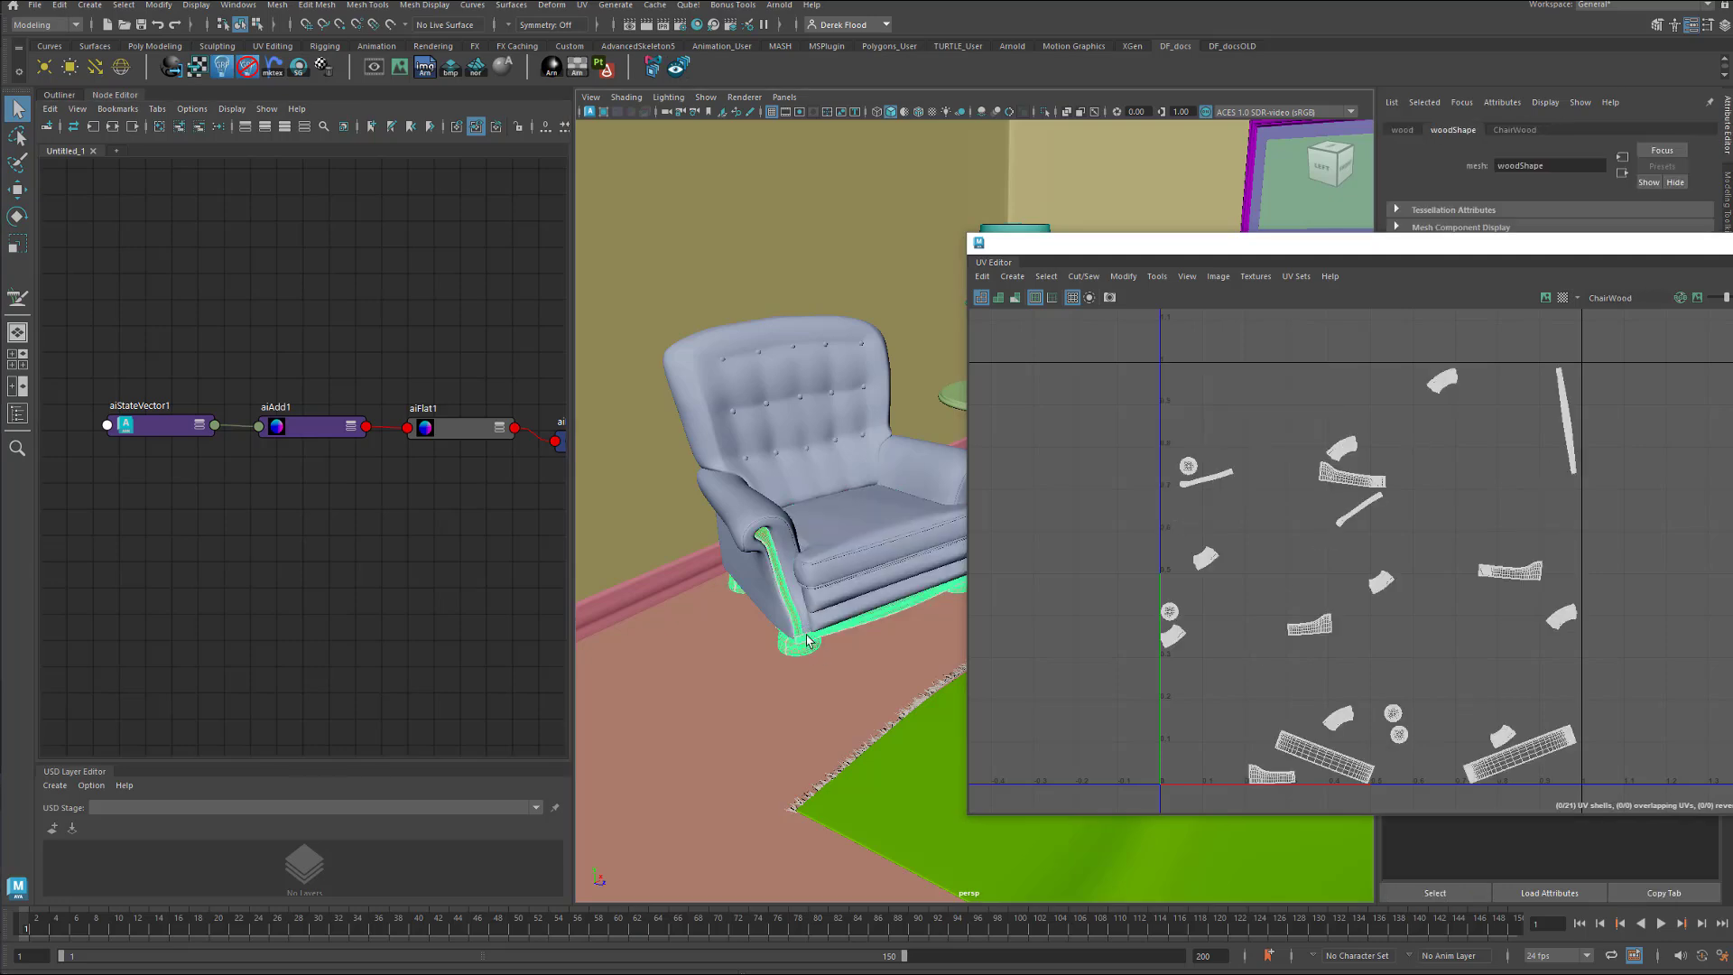
click(824, 566)
click(768, 511)
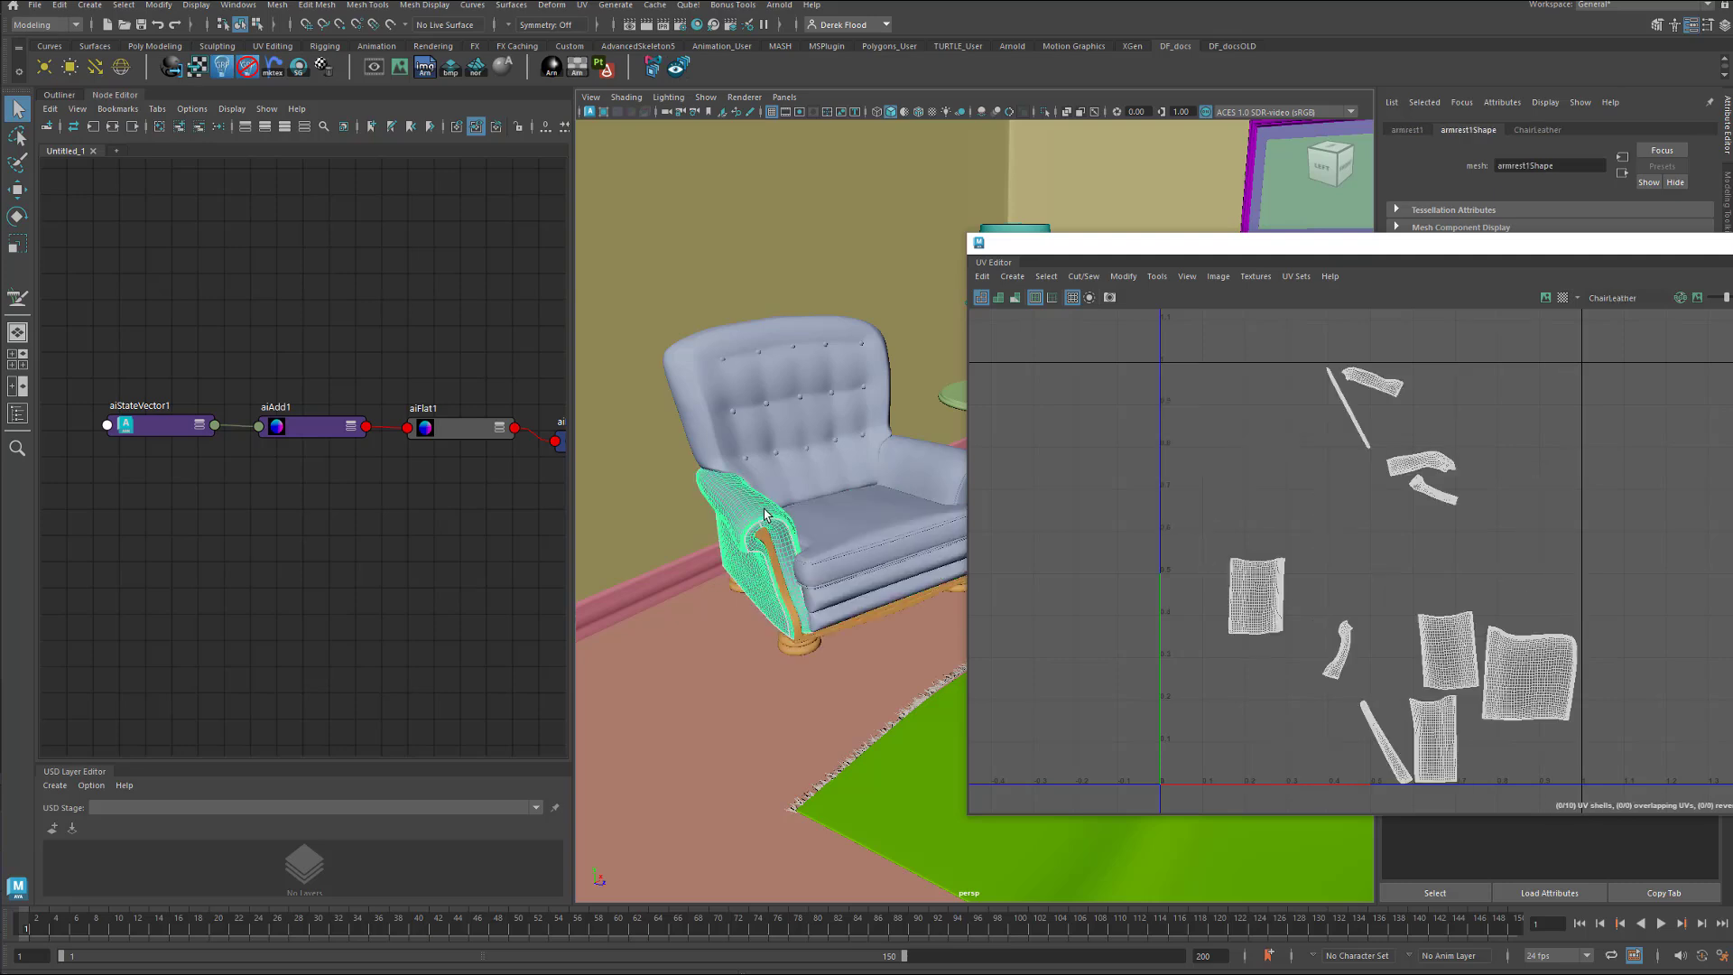
click(833, 539)
click(799, 477)
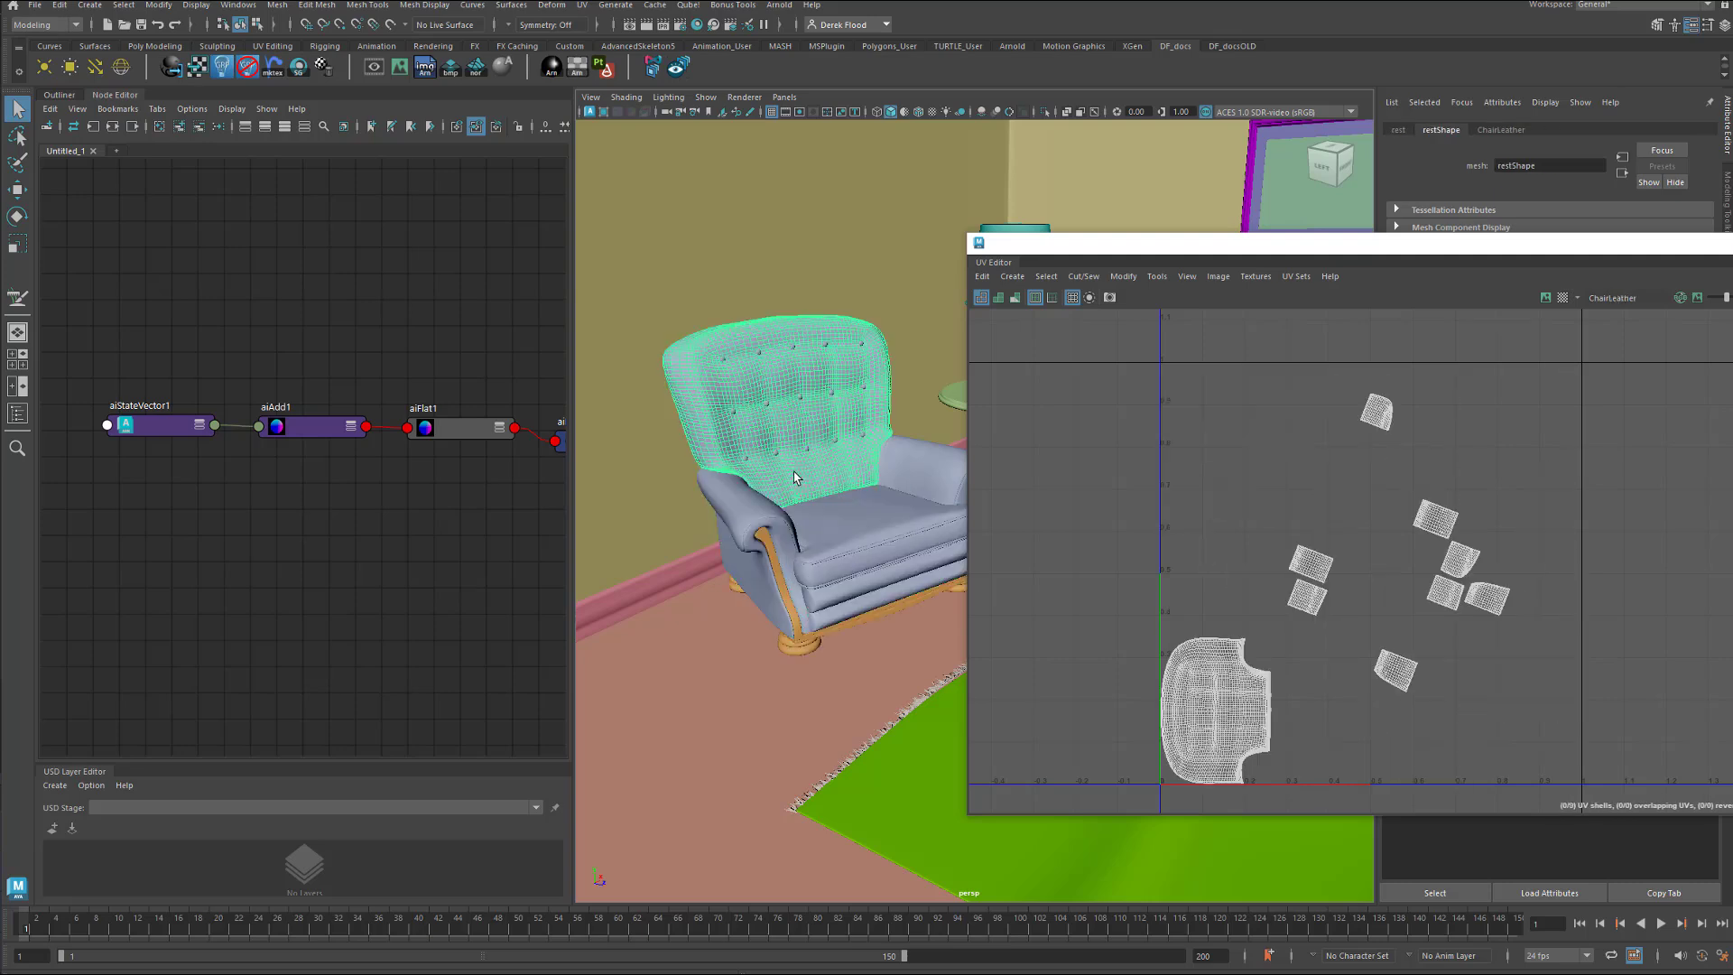
click(814, 630)
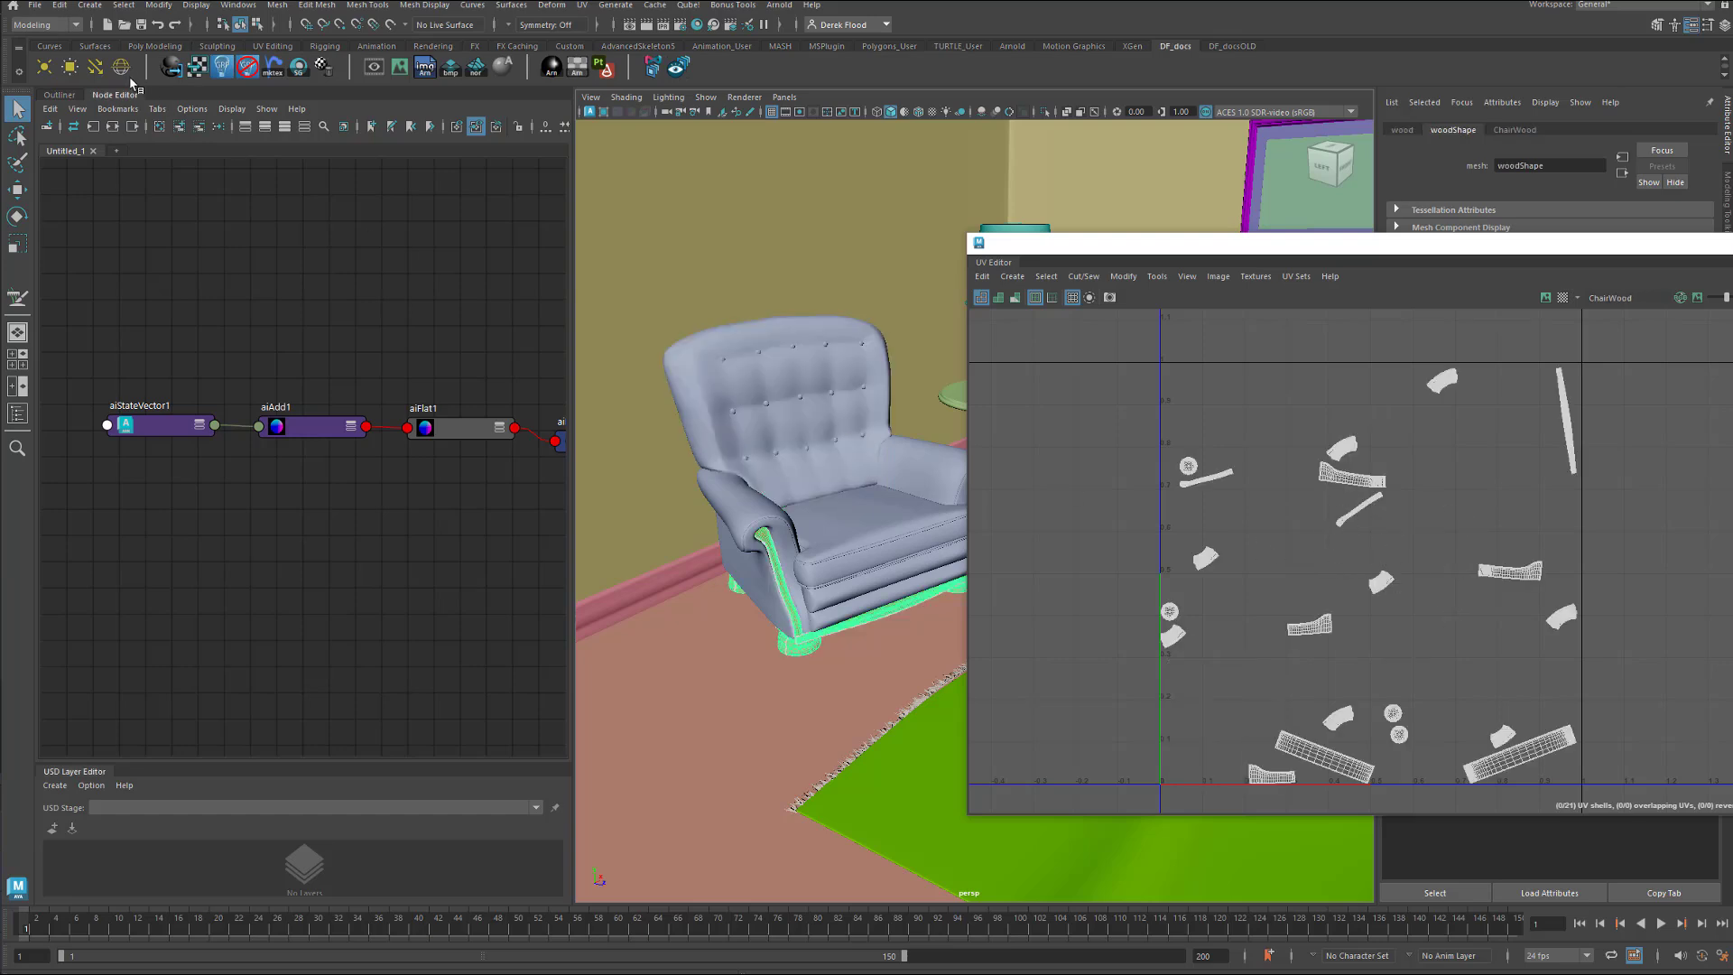
Combine all the armchair parts in EasyChairGrp, from back through cussions, into a single mesh.
click(59, 95)
key(Up)
key(Up)
key(Up)
key(Up)
key(Up)
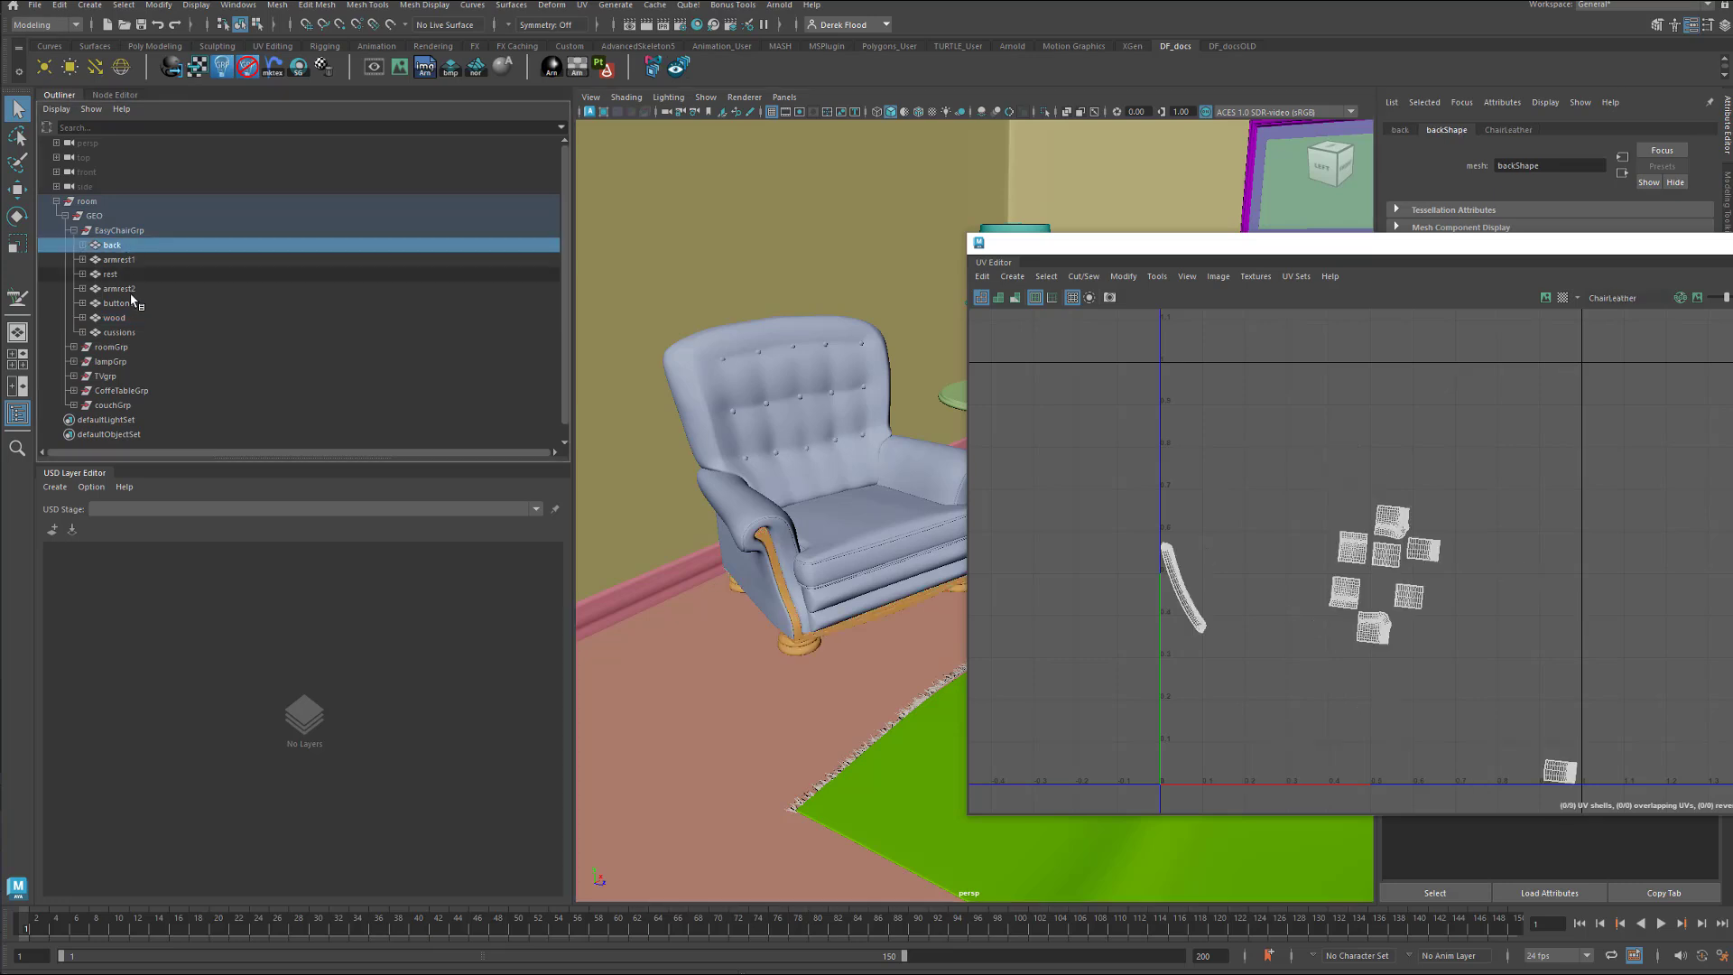
shift+click(128, 332)
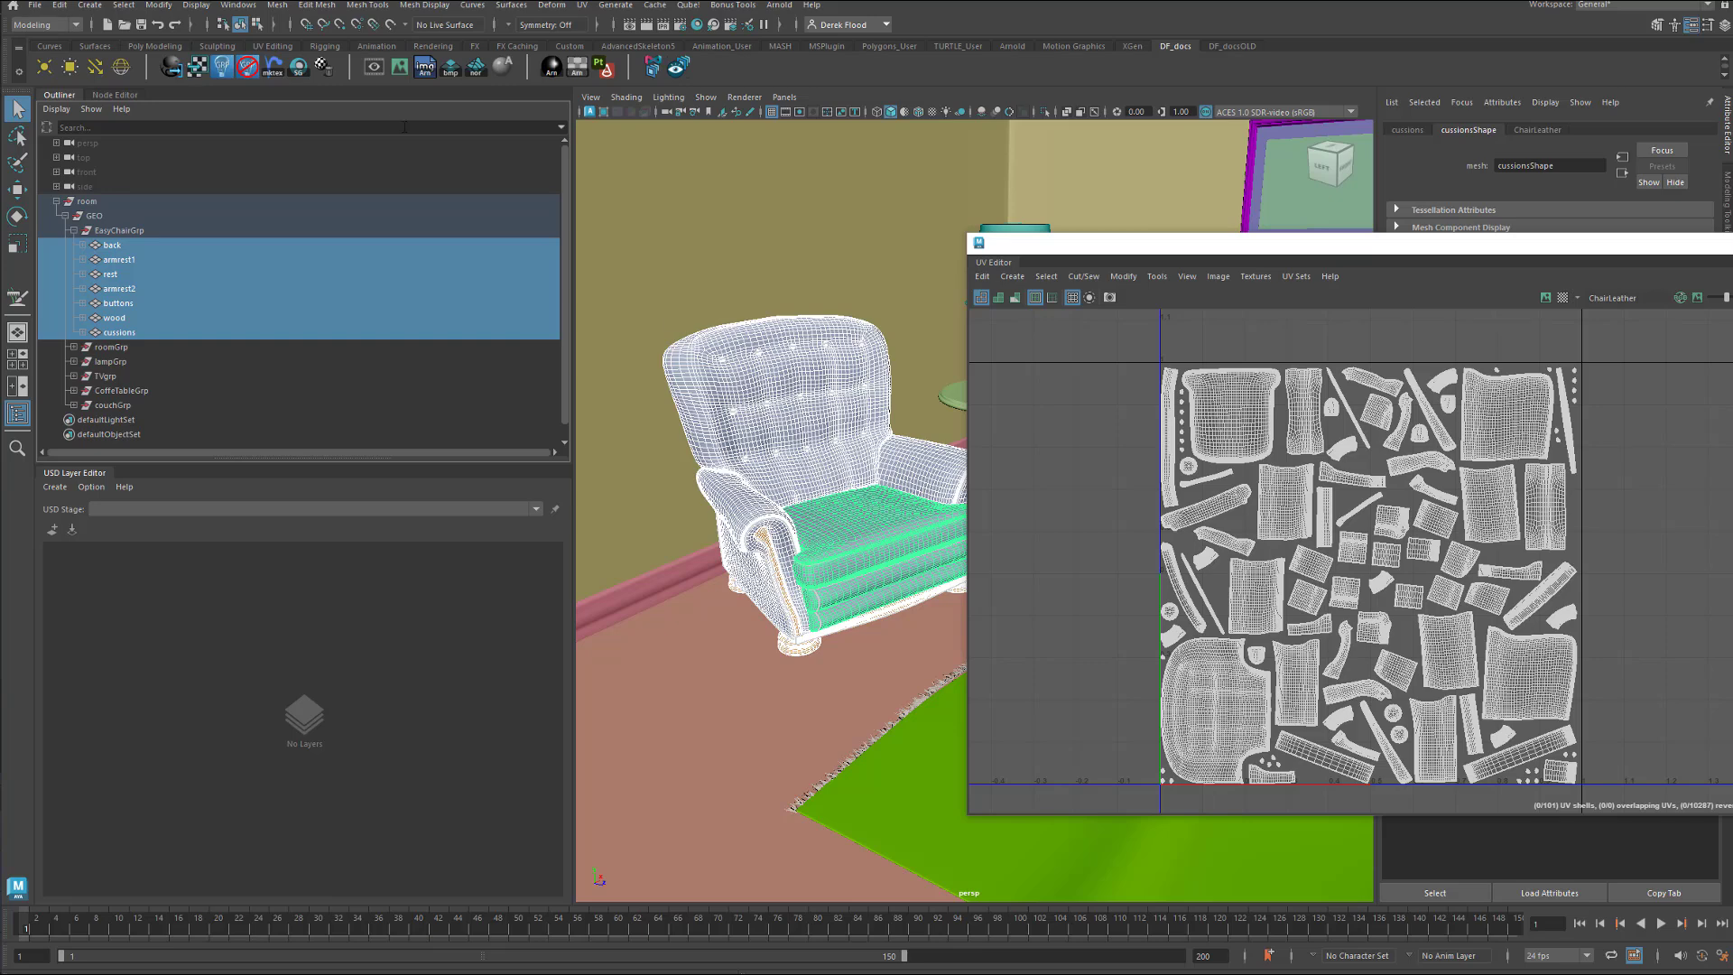
click(278, 5)
mouse_move(303, 46)
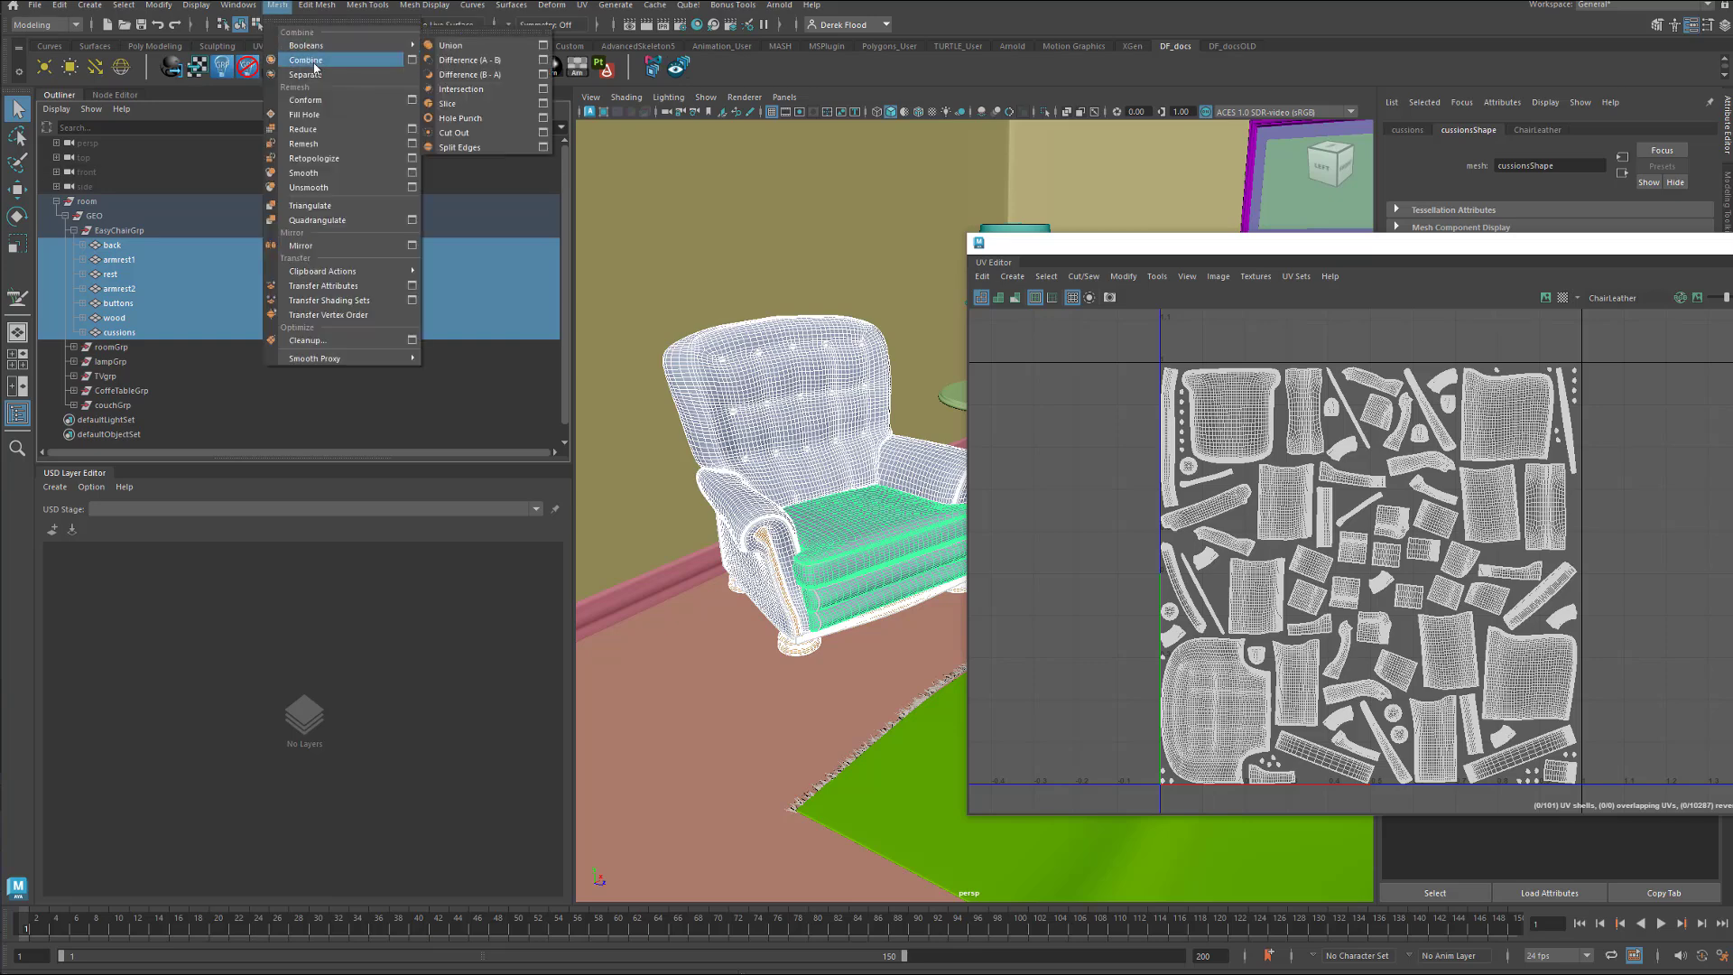
click(451, 45)
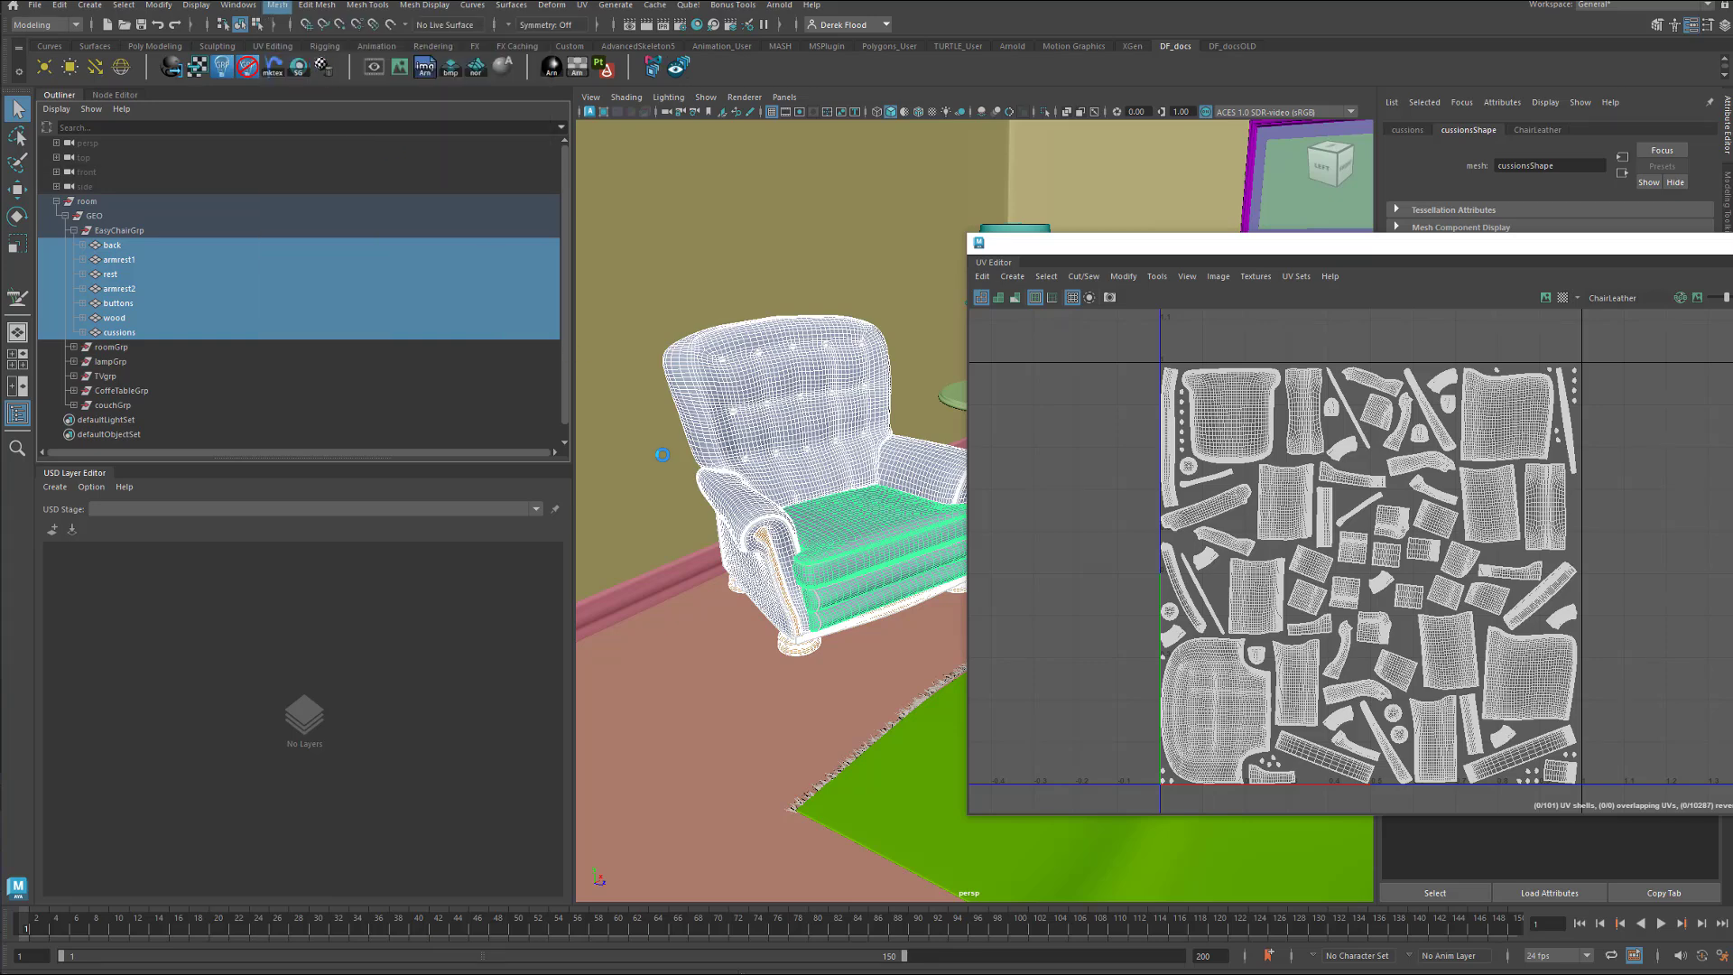
click(883, 648)
click(835, 588)
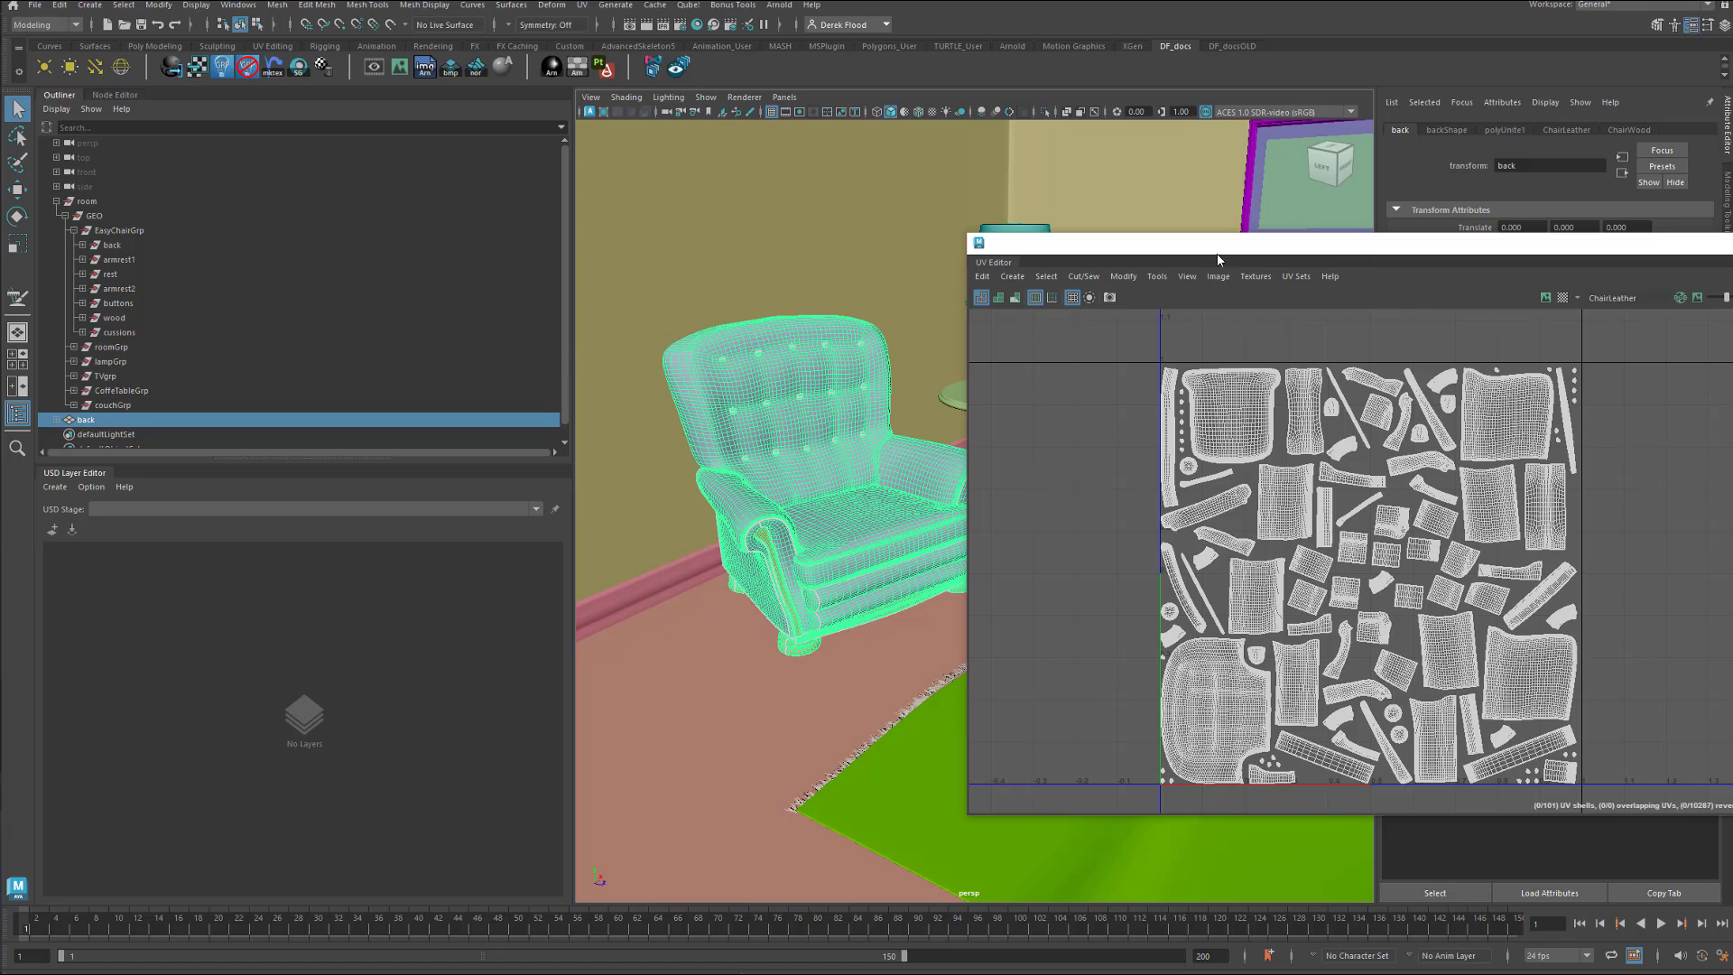
Put the UV Editor window away to clear the scene view.
drag(1218, 260, 1385, 264)
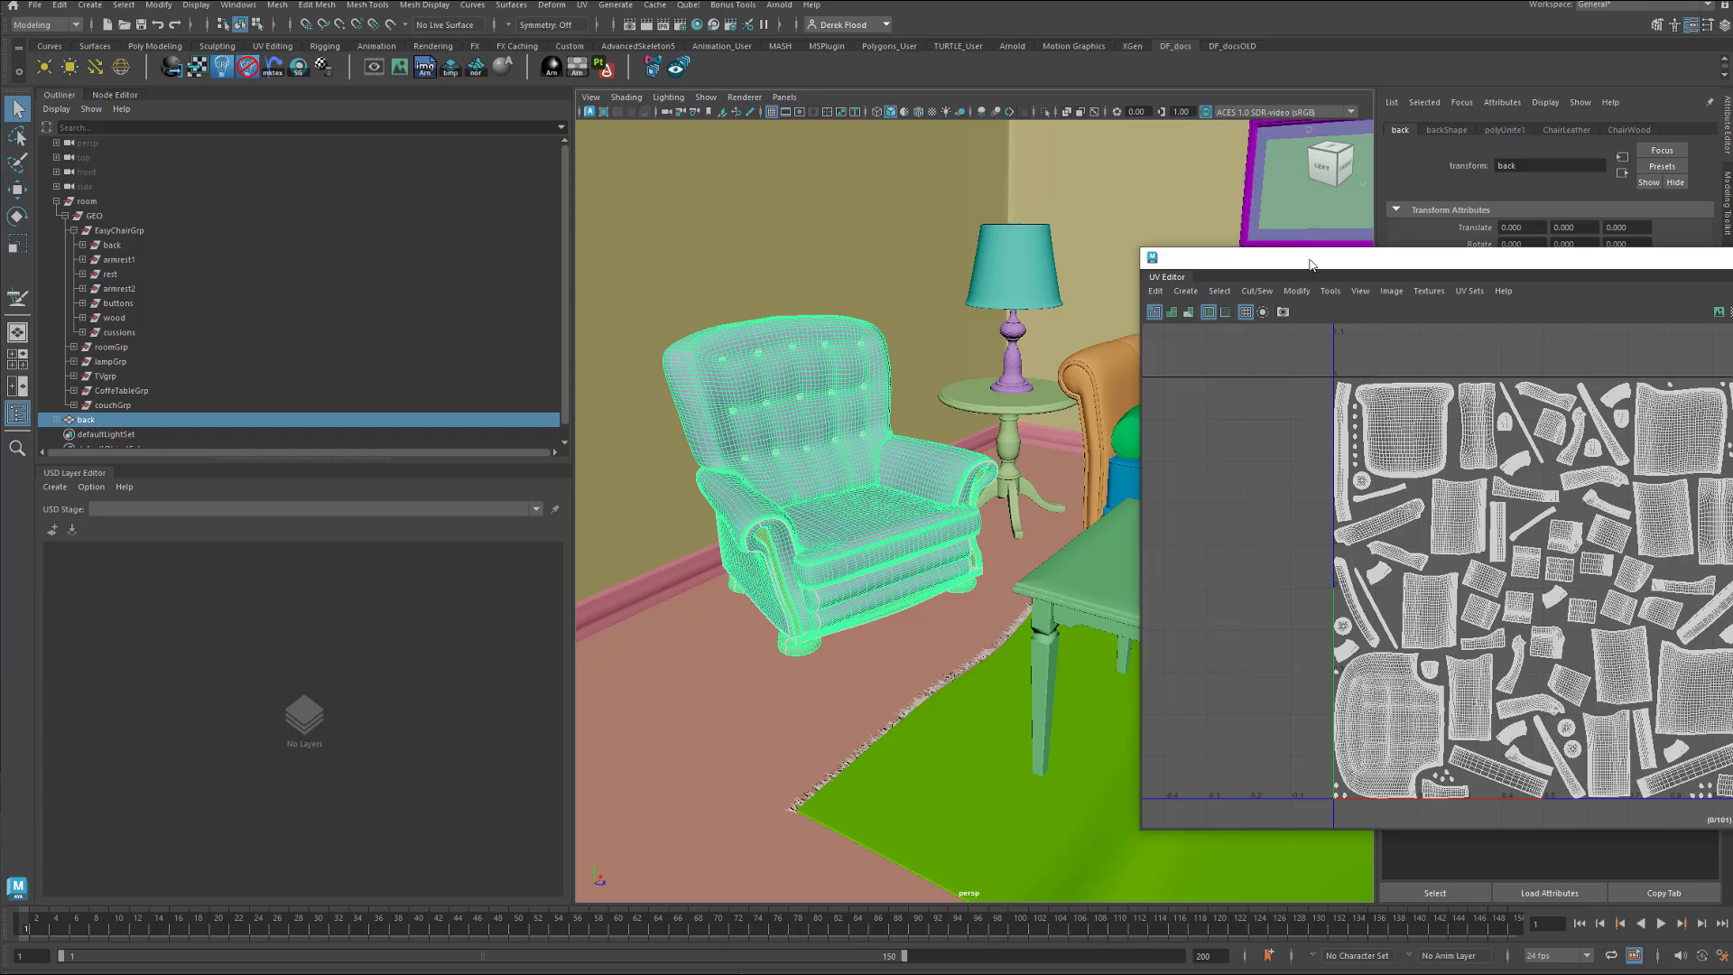
drag(1311, 259, 986, 252)
click(1732, 252)
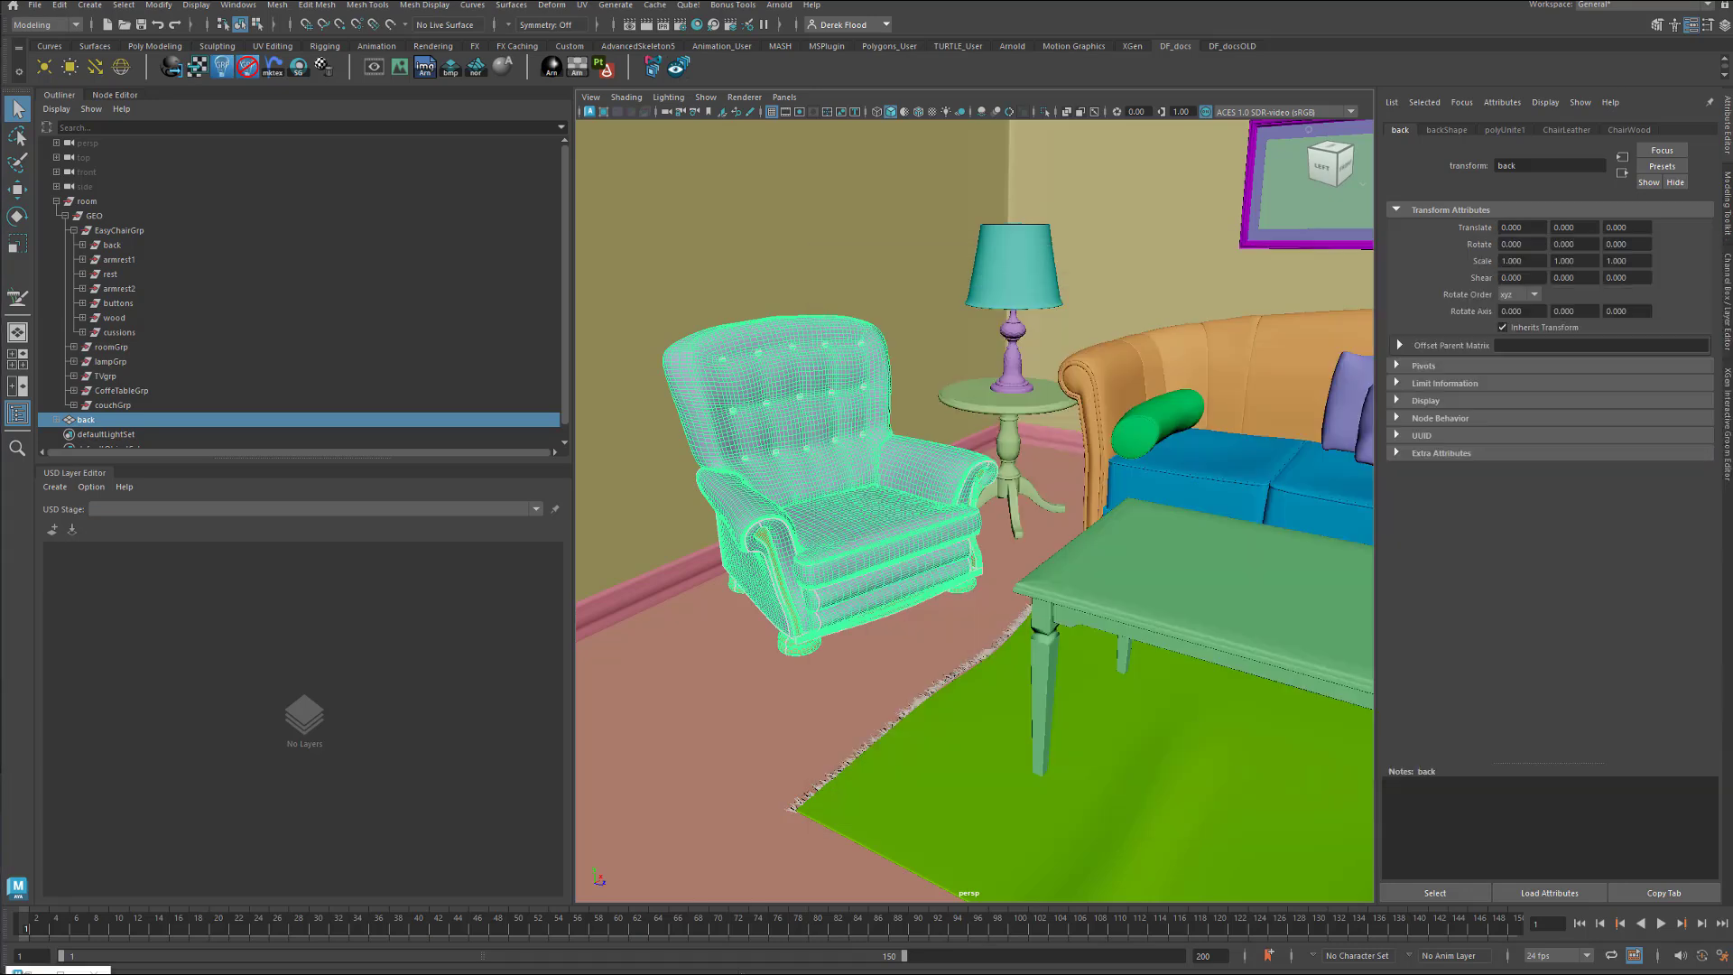
Put the room's GEO group into a new group and hide it to isolate the combined armchair.
click(858, 691)
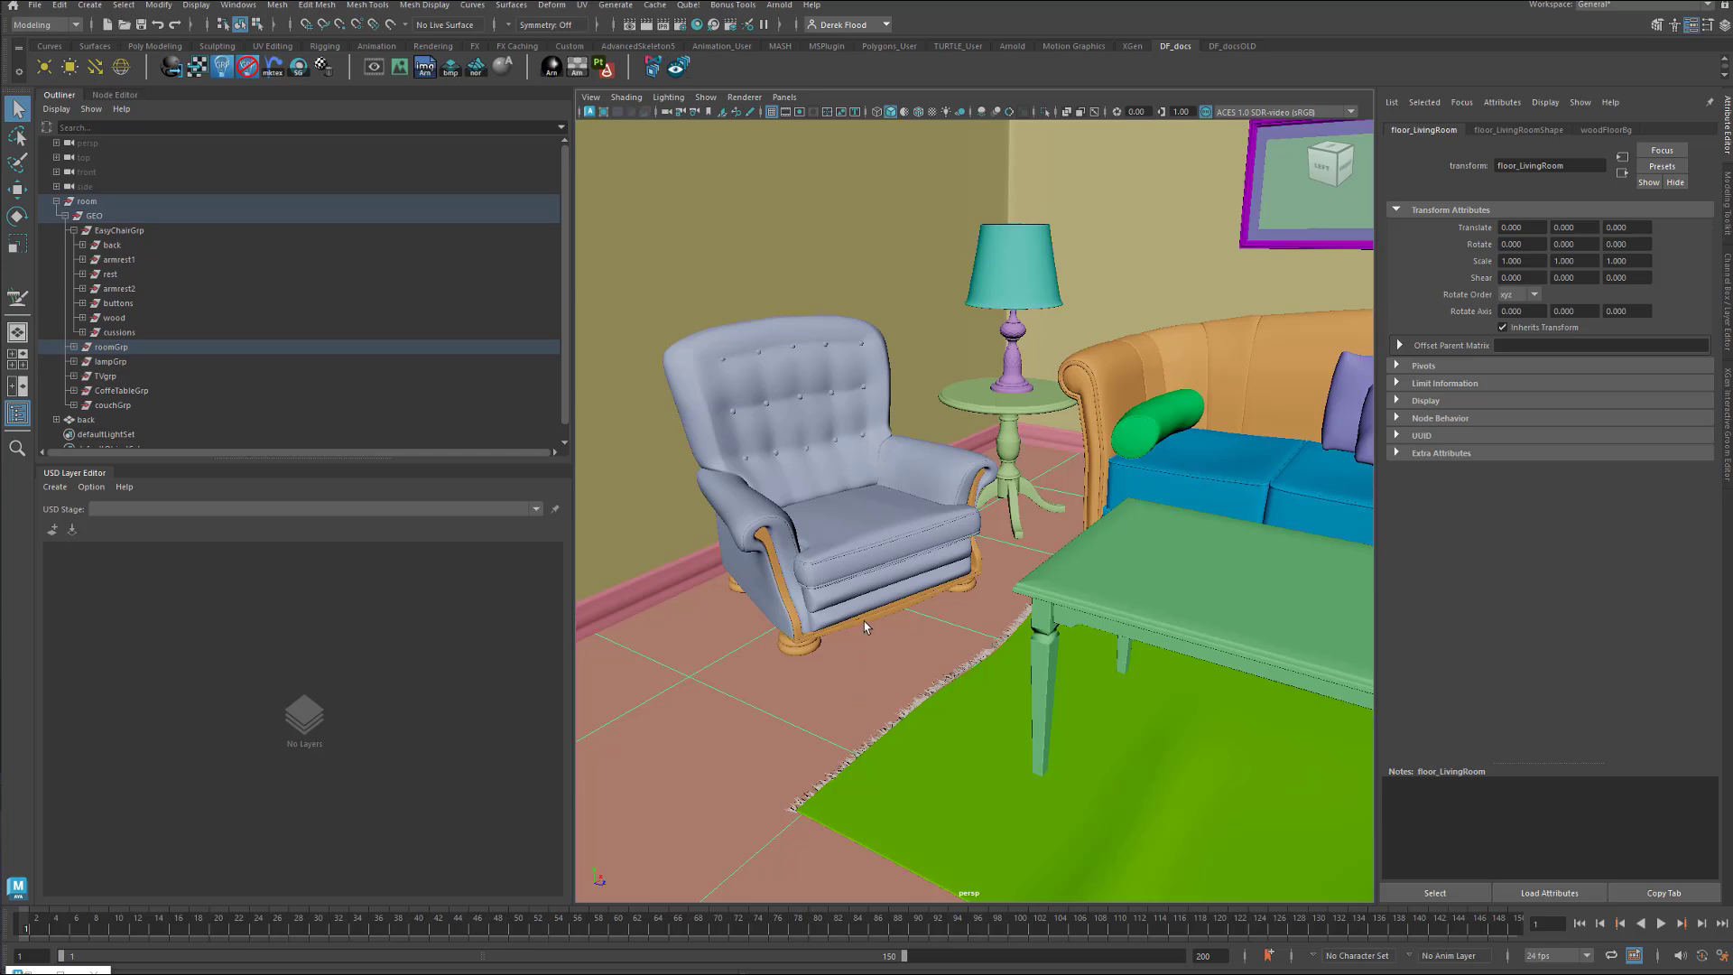
click(864, 581)
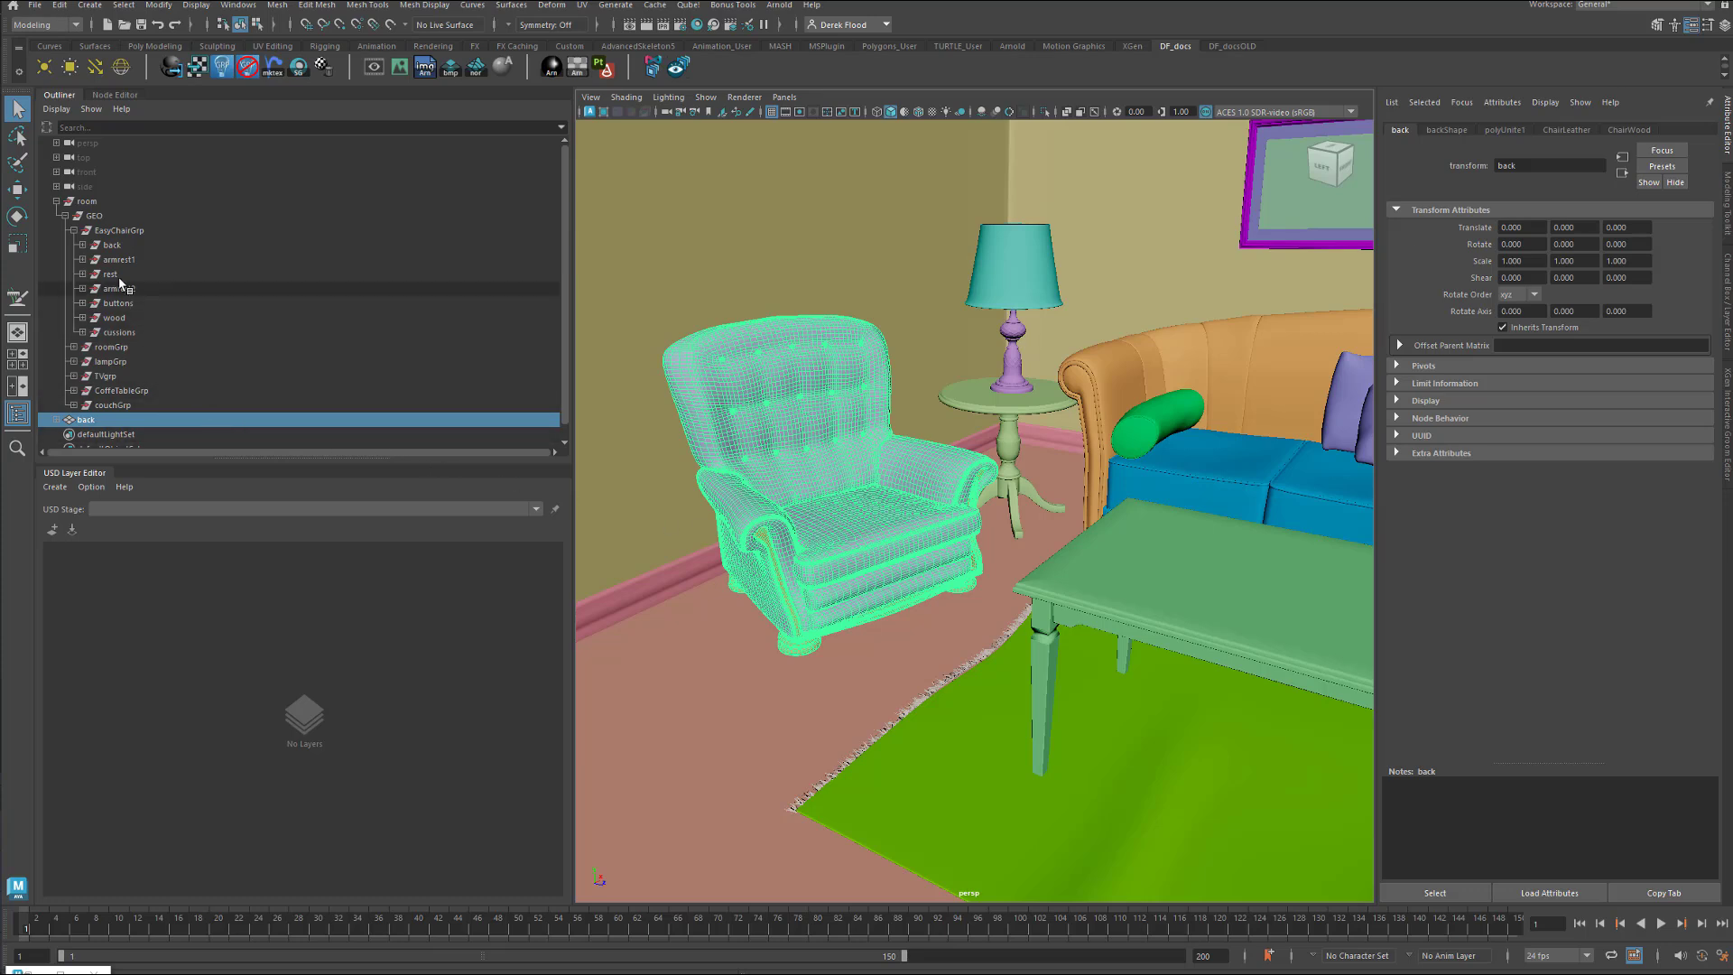
click(95, 217)
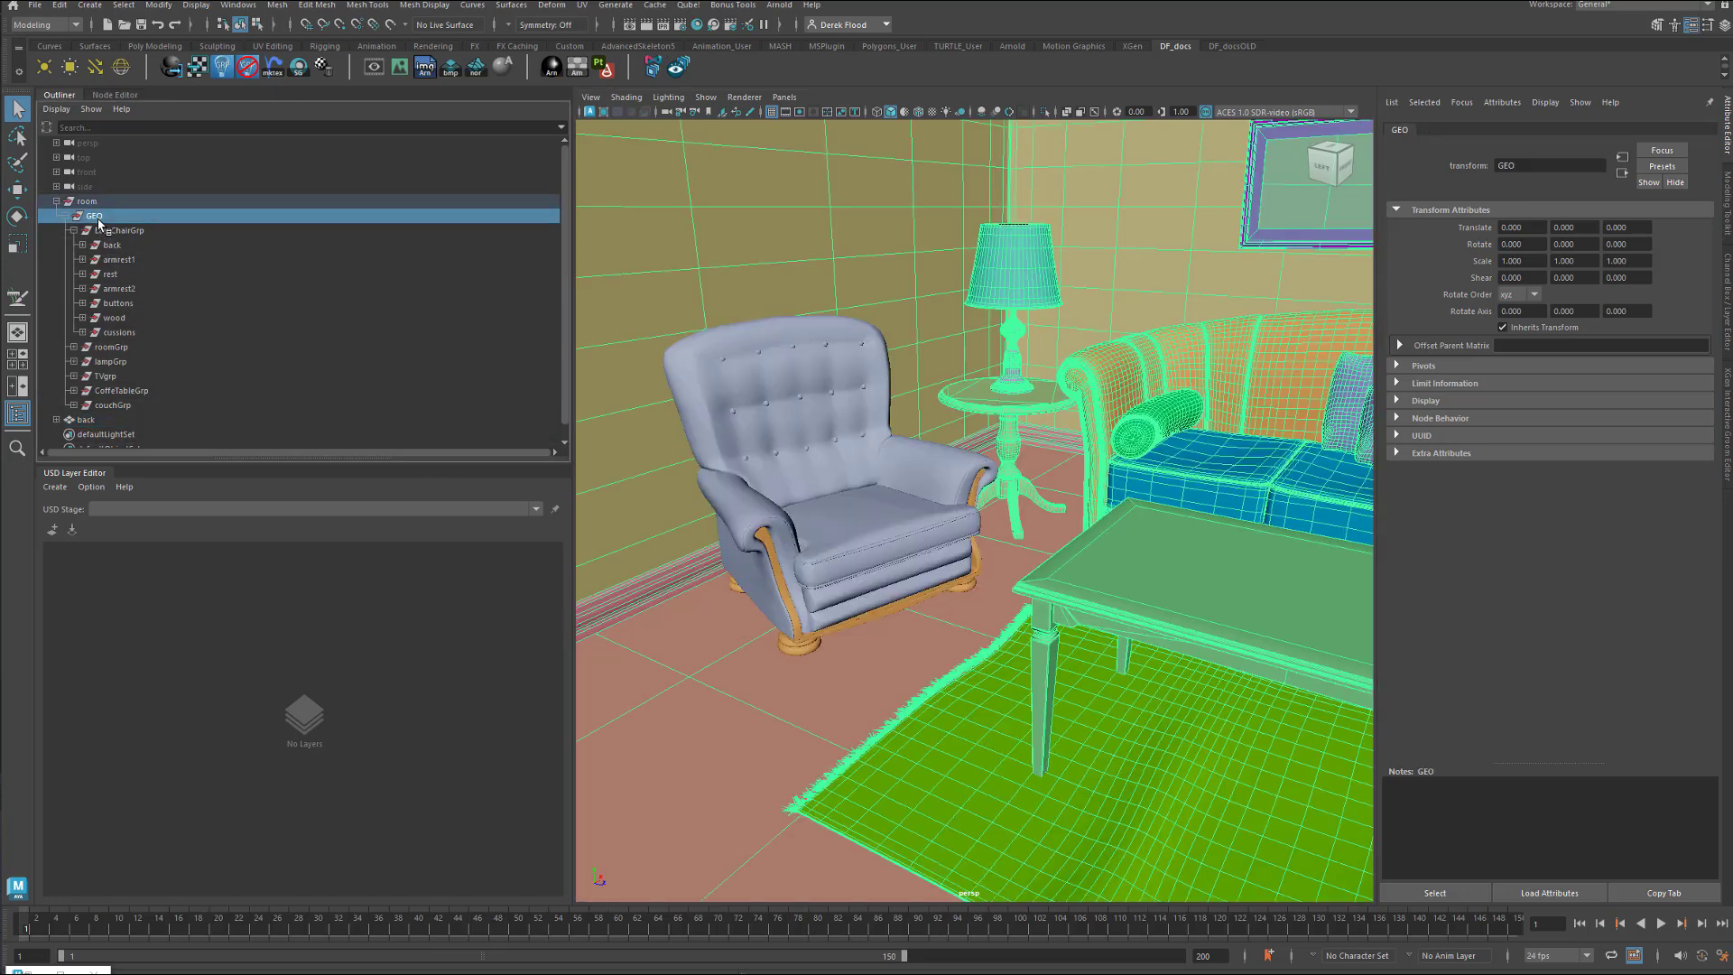
key(ctrl+g)
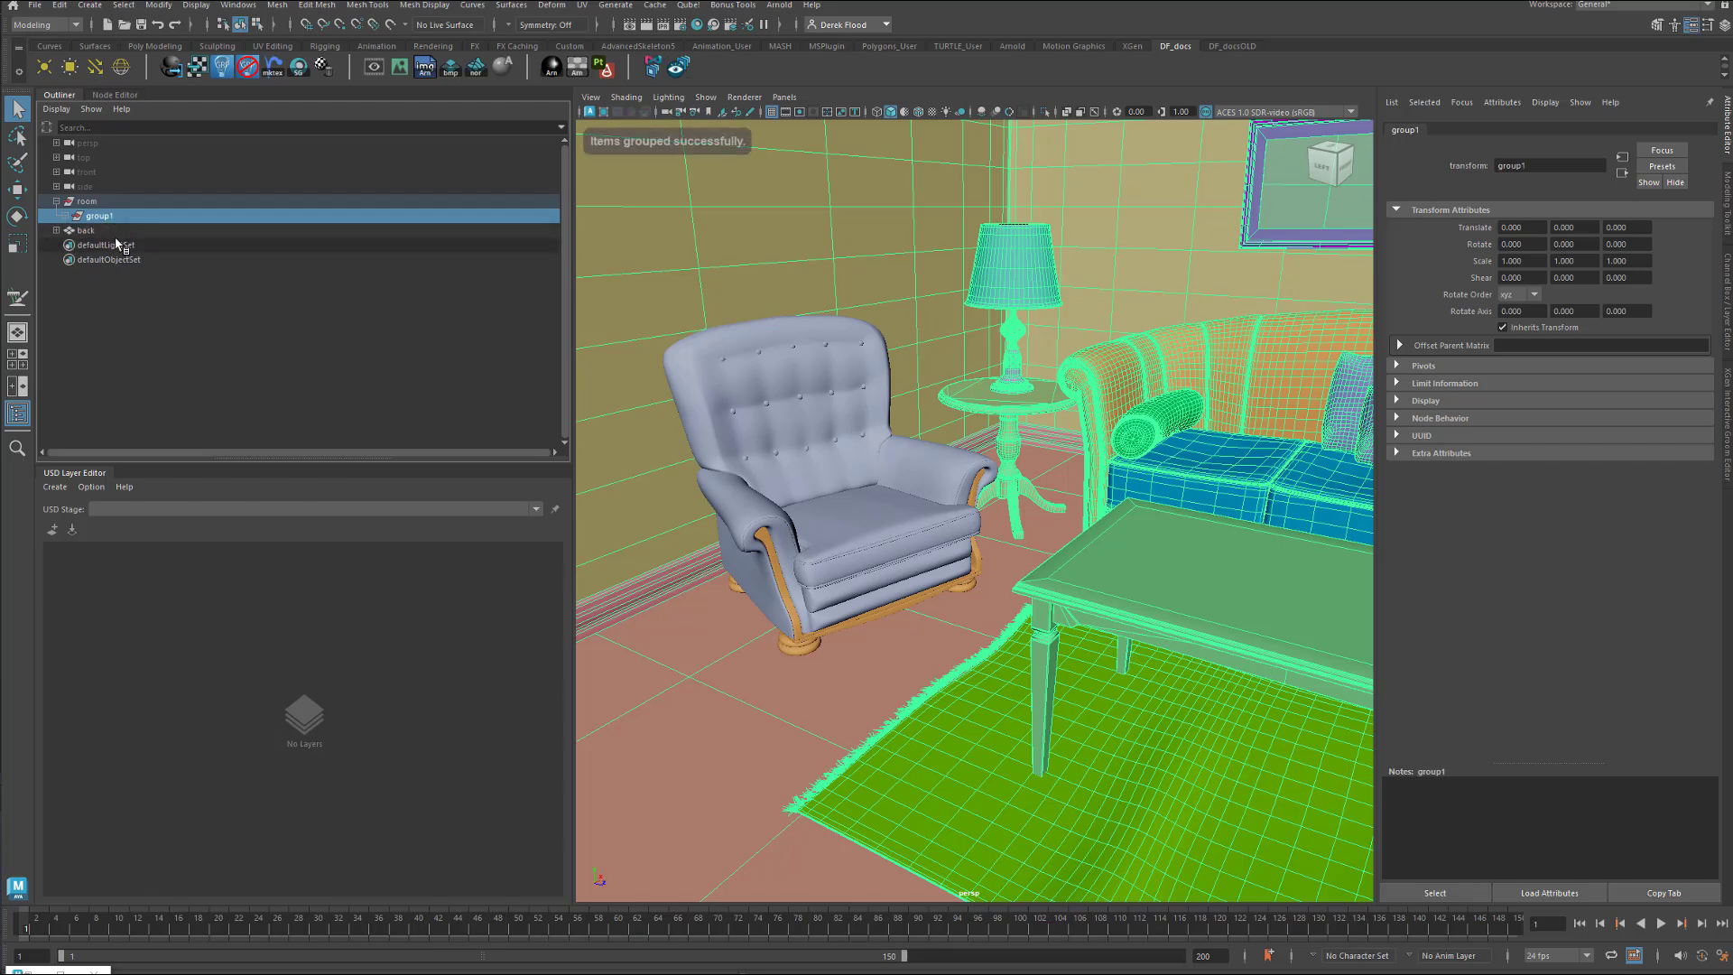
key(ctrl+h)
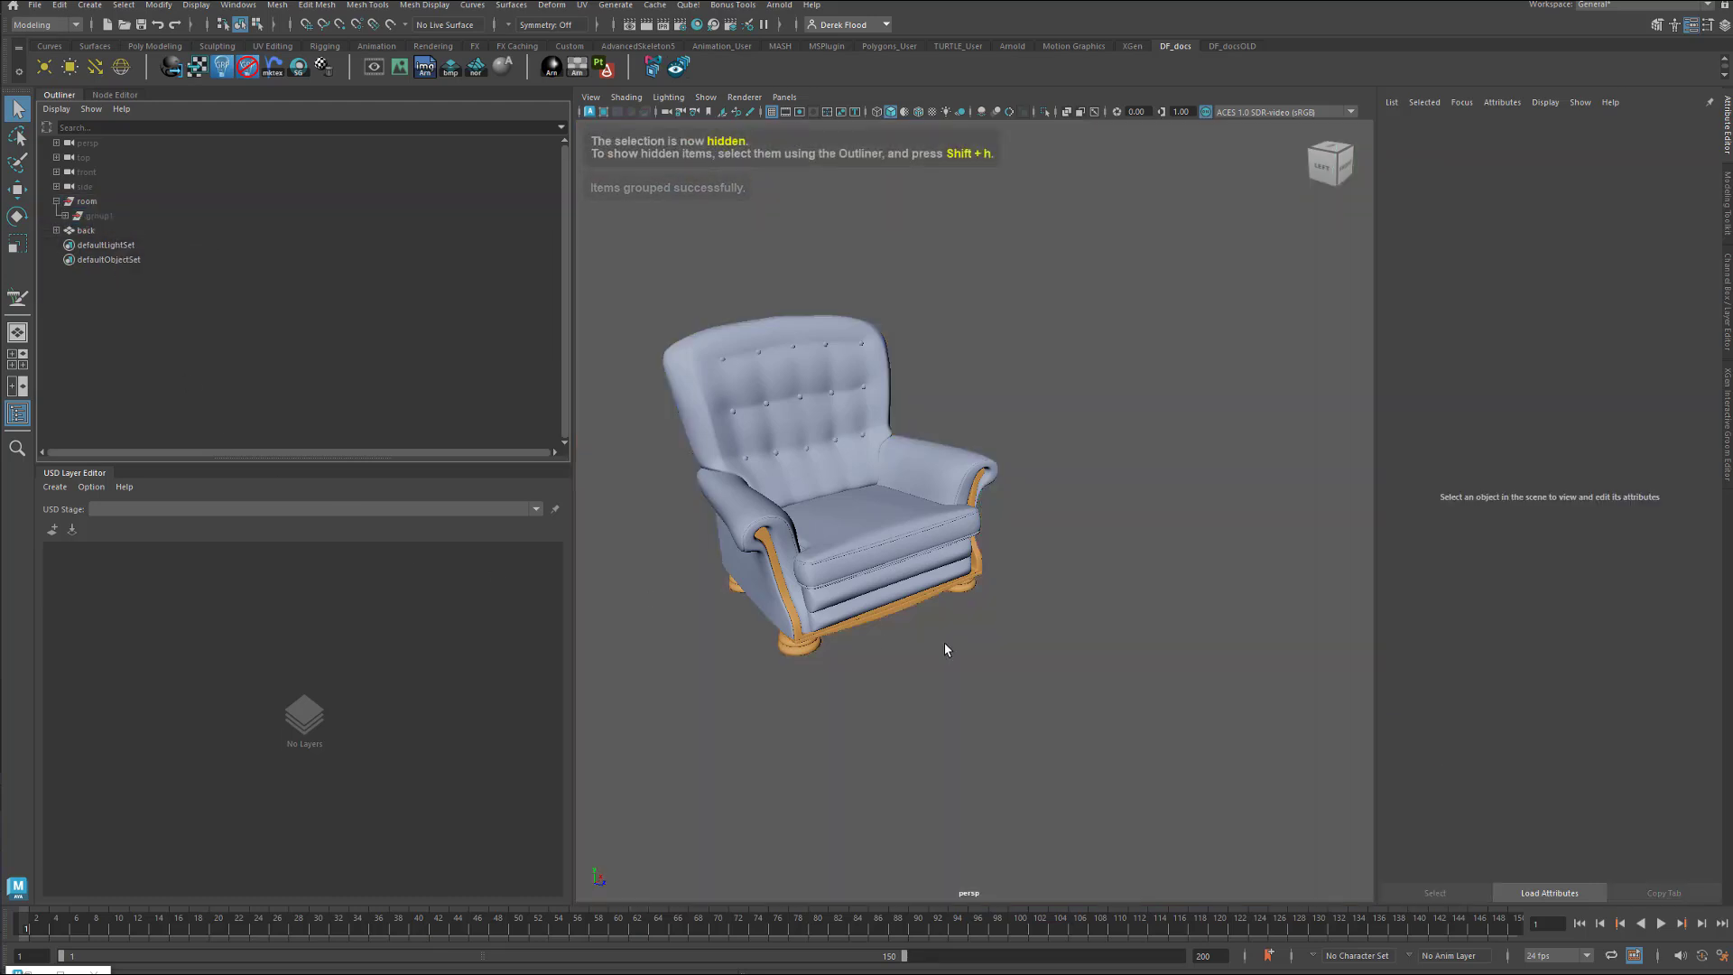
Graph only the aiFlat1 shader network in the Node Editor, after moving the transform2 node off aiAdd1.
alt+middle_drag(942, 587, 1122, 646)
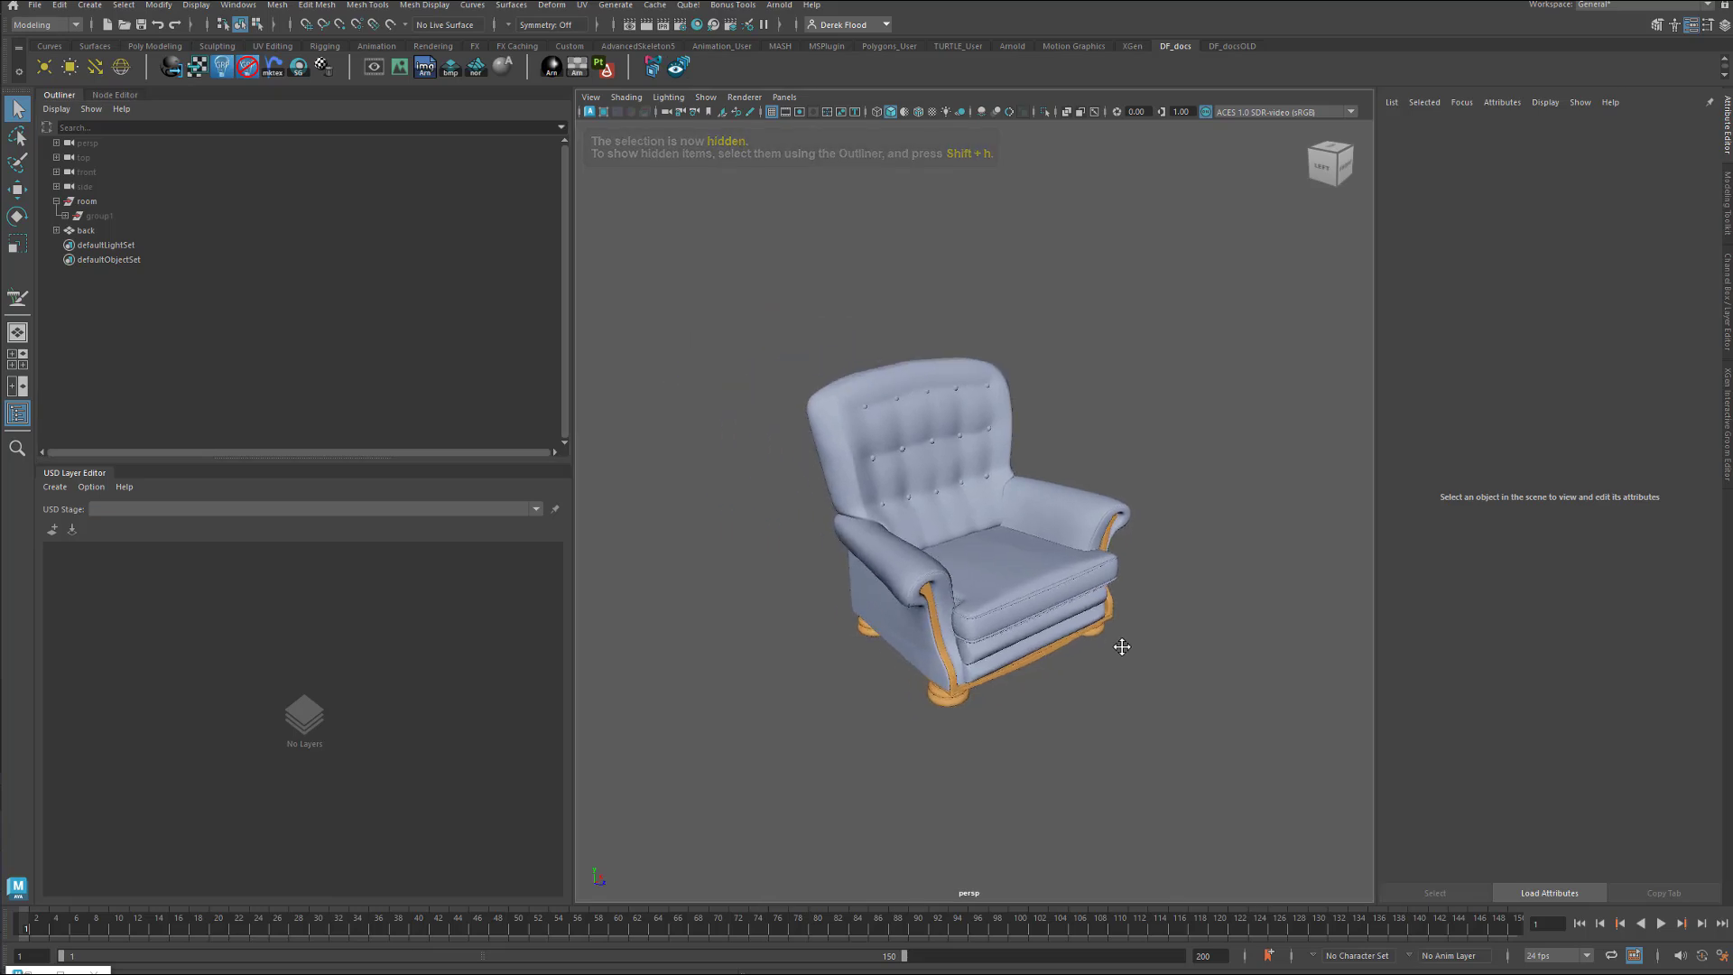
alt+drag(972, 709, 945, 706)
click(1009, 657)
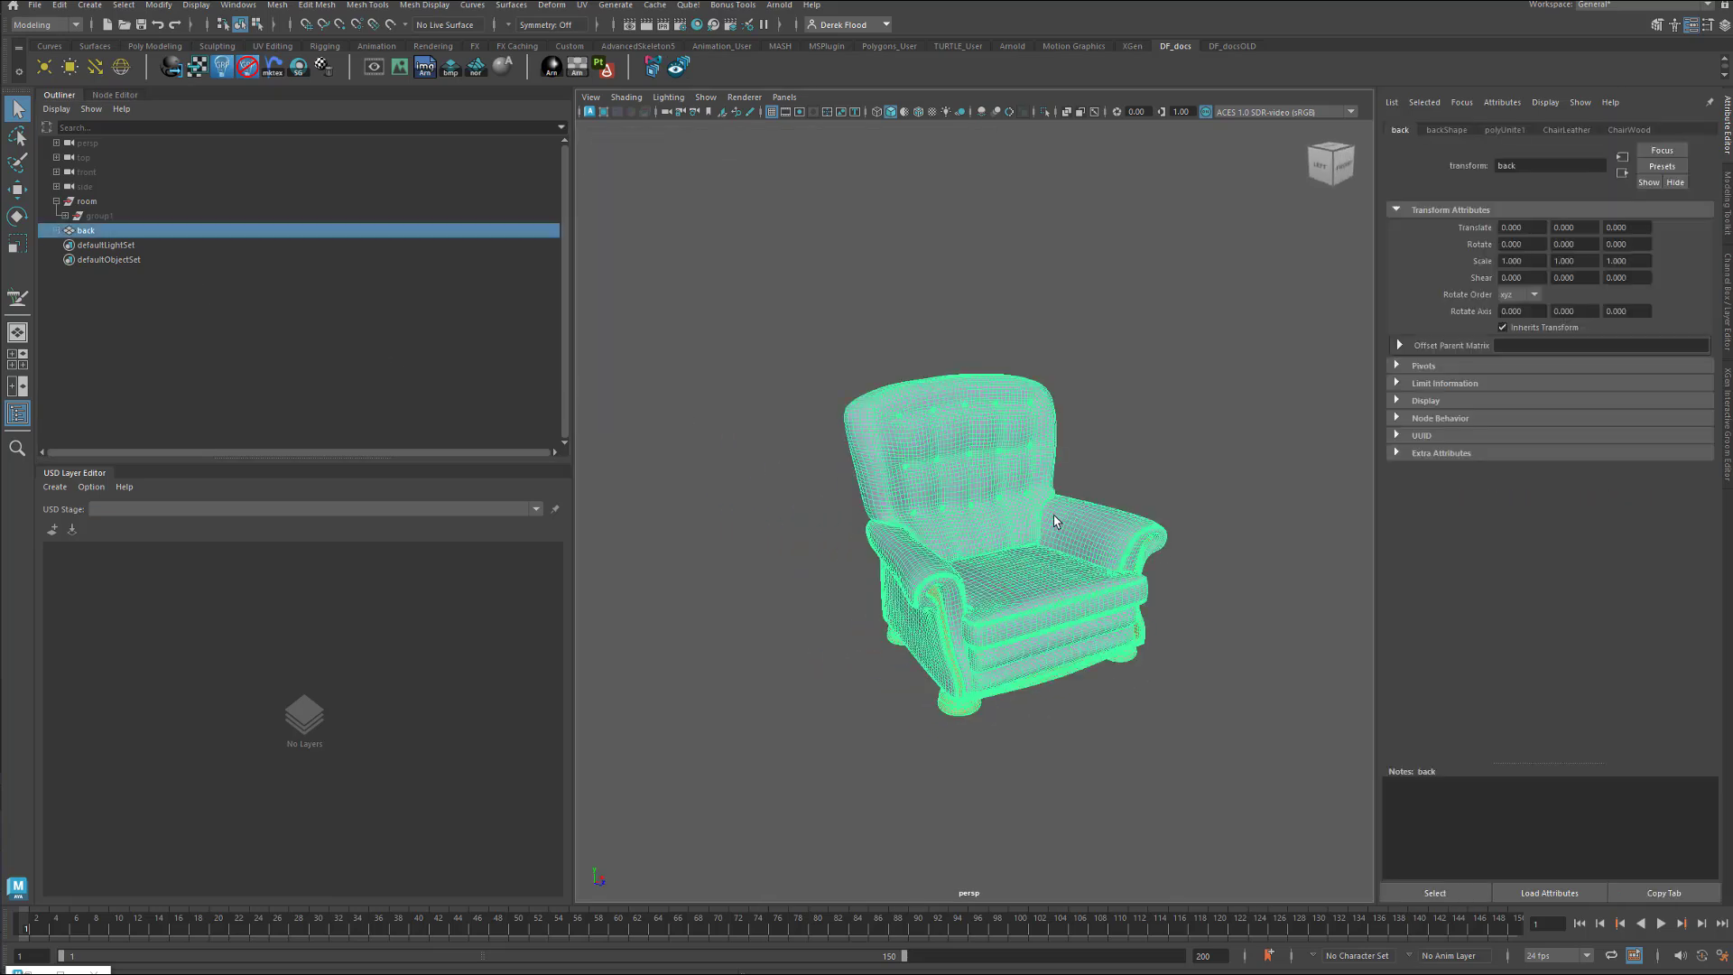
click(114, 94)
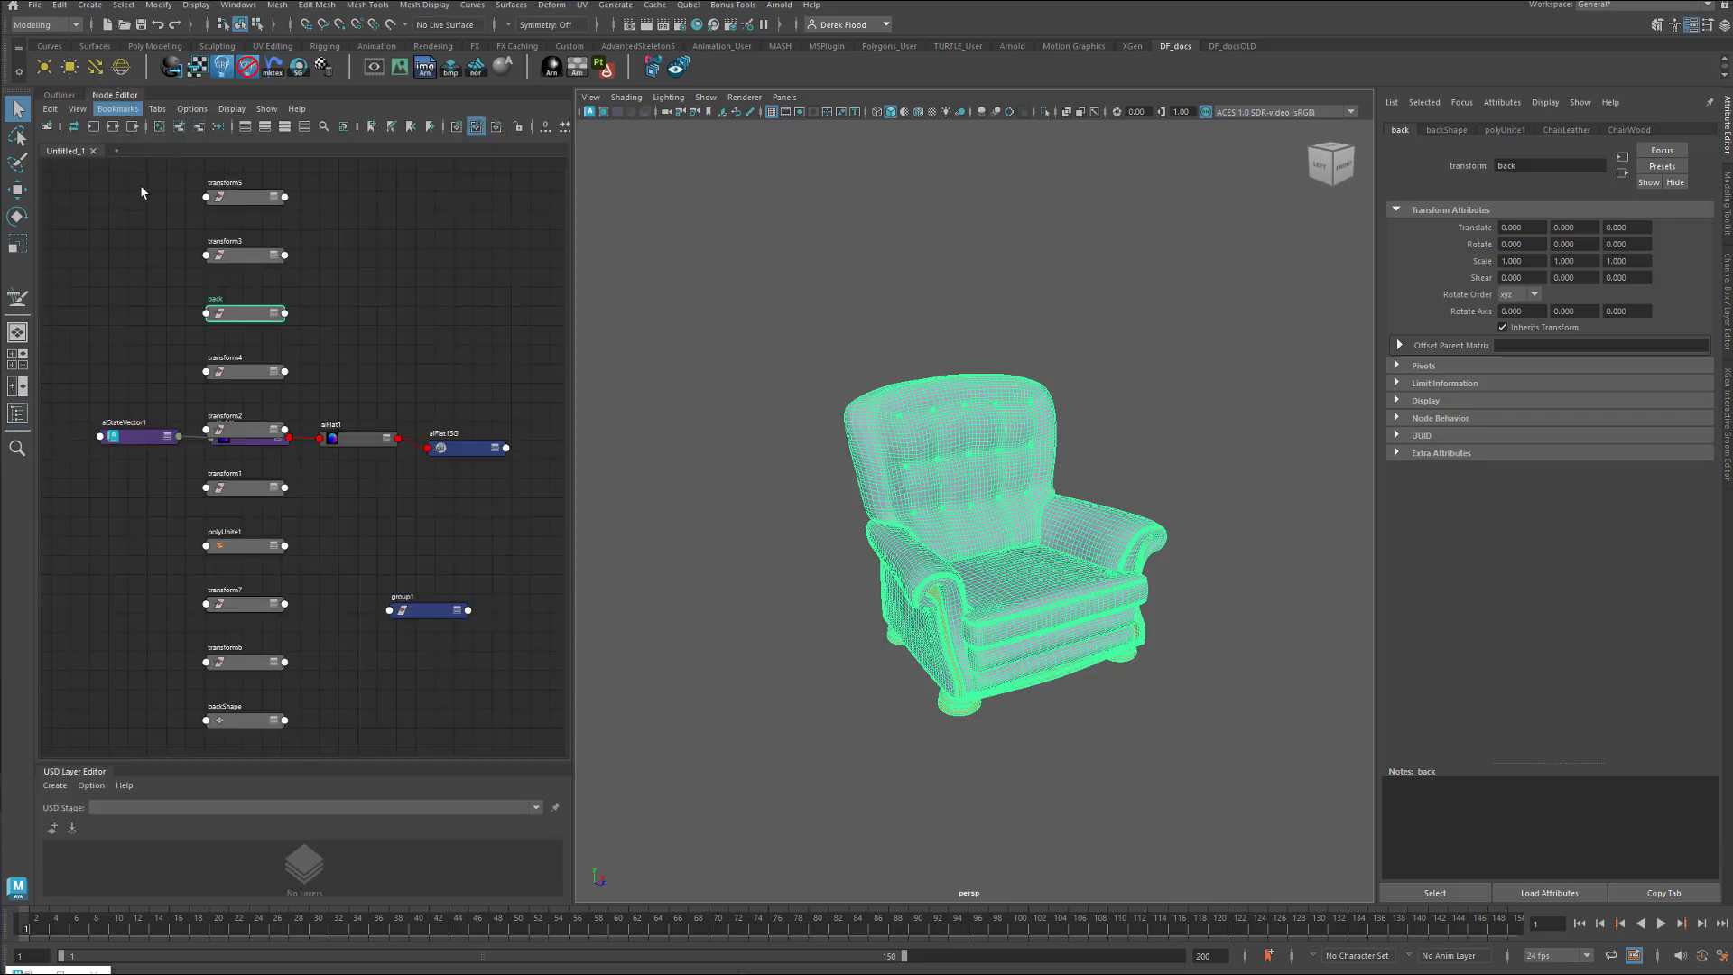
drag(271, 429, 287, 385)
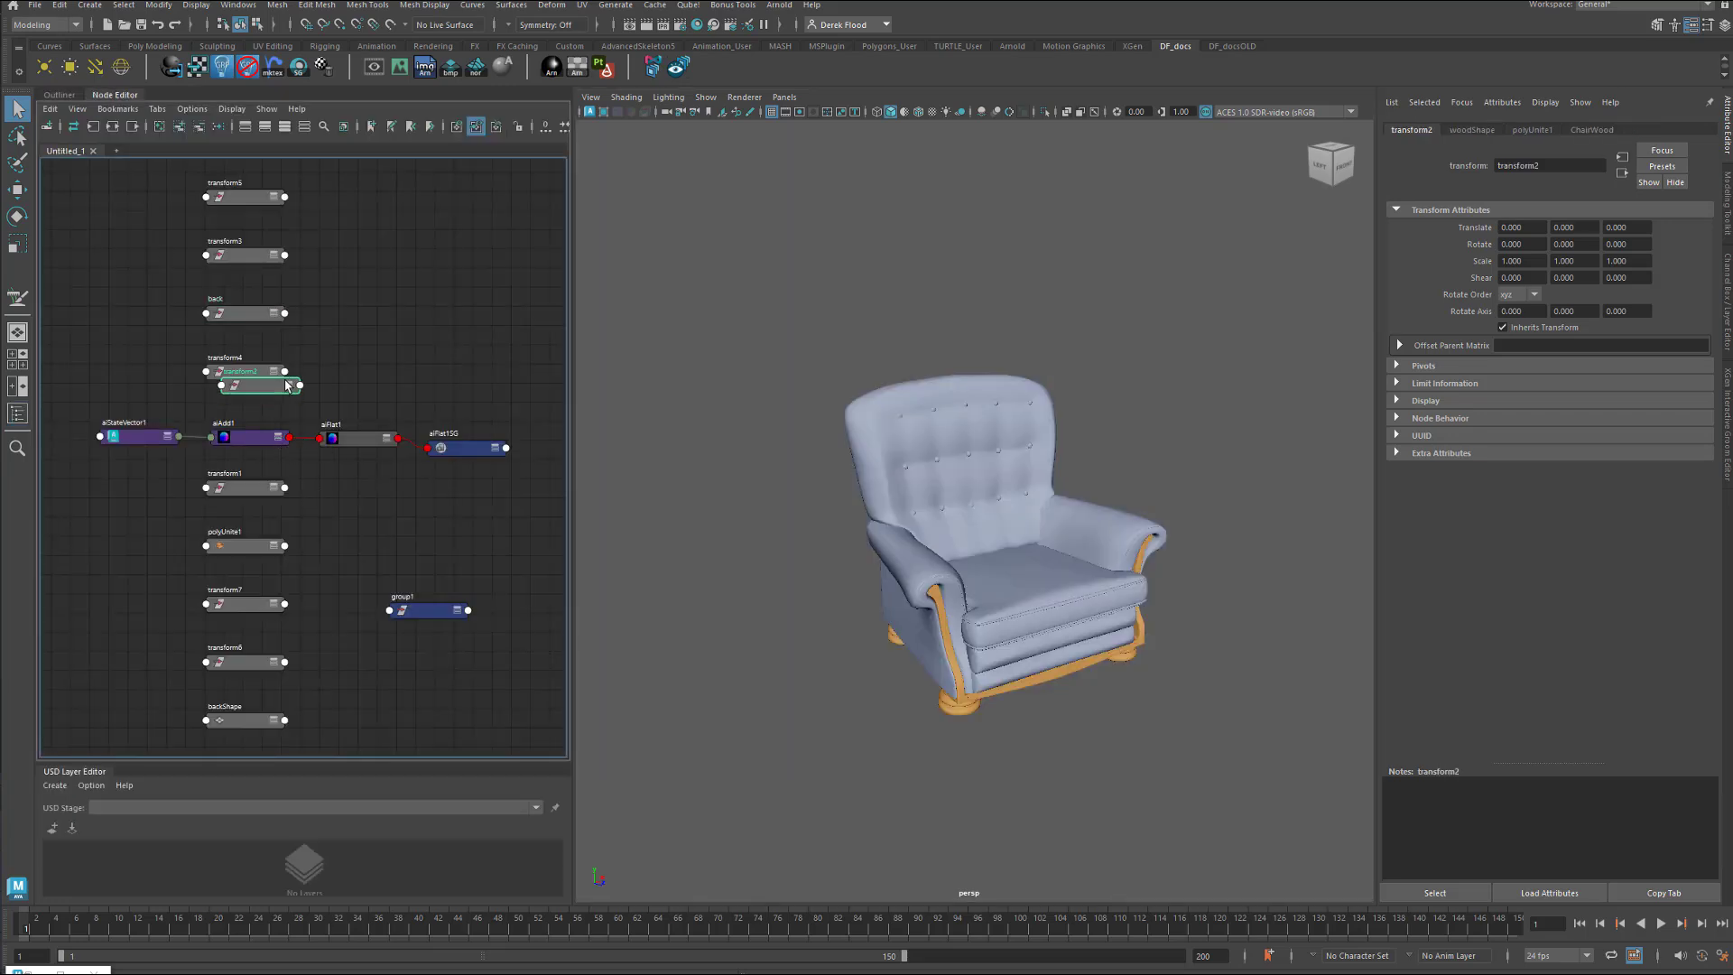
click(373, 442)
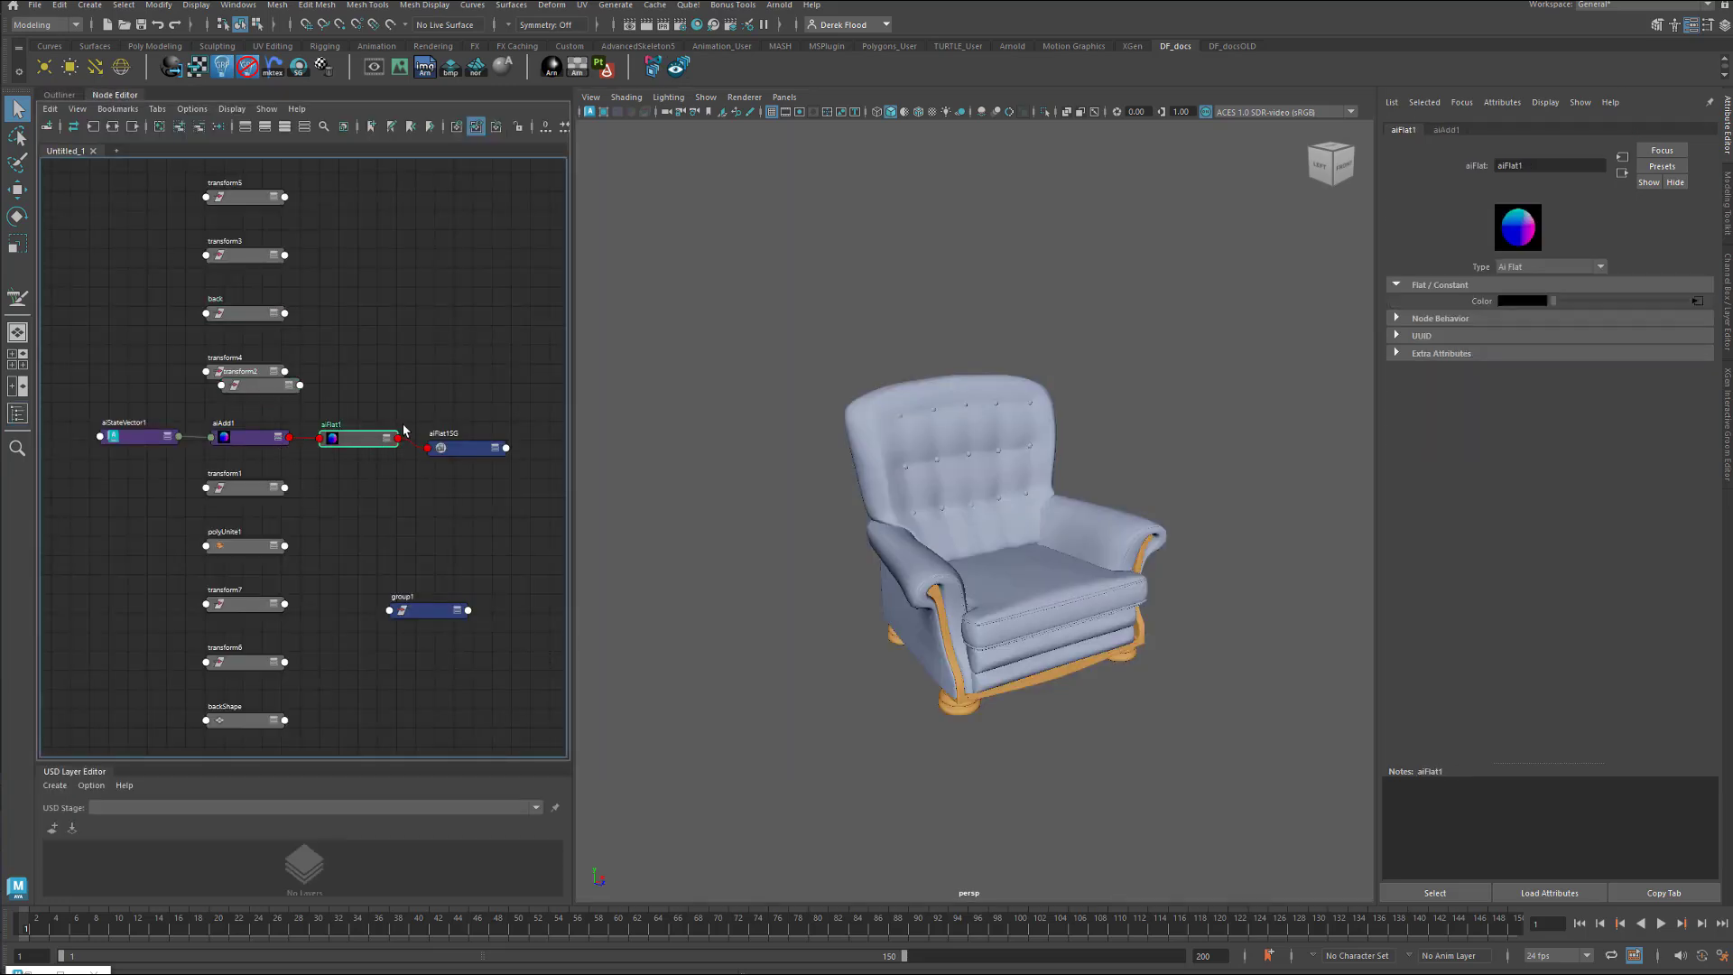
click(112, 128)
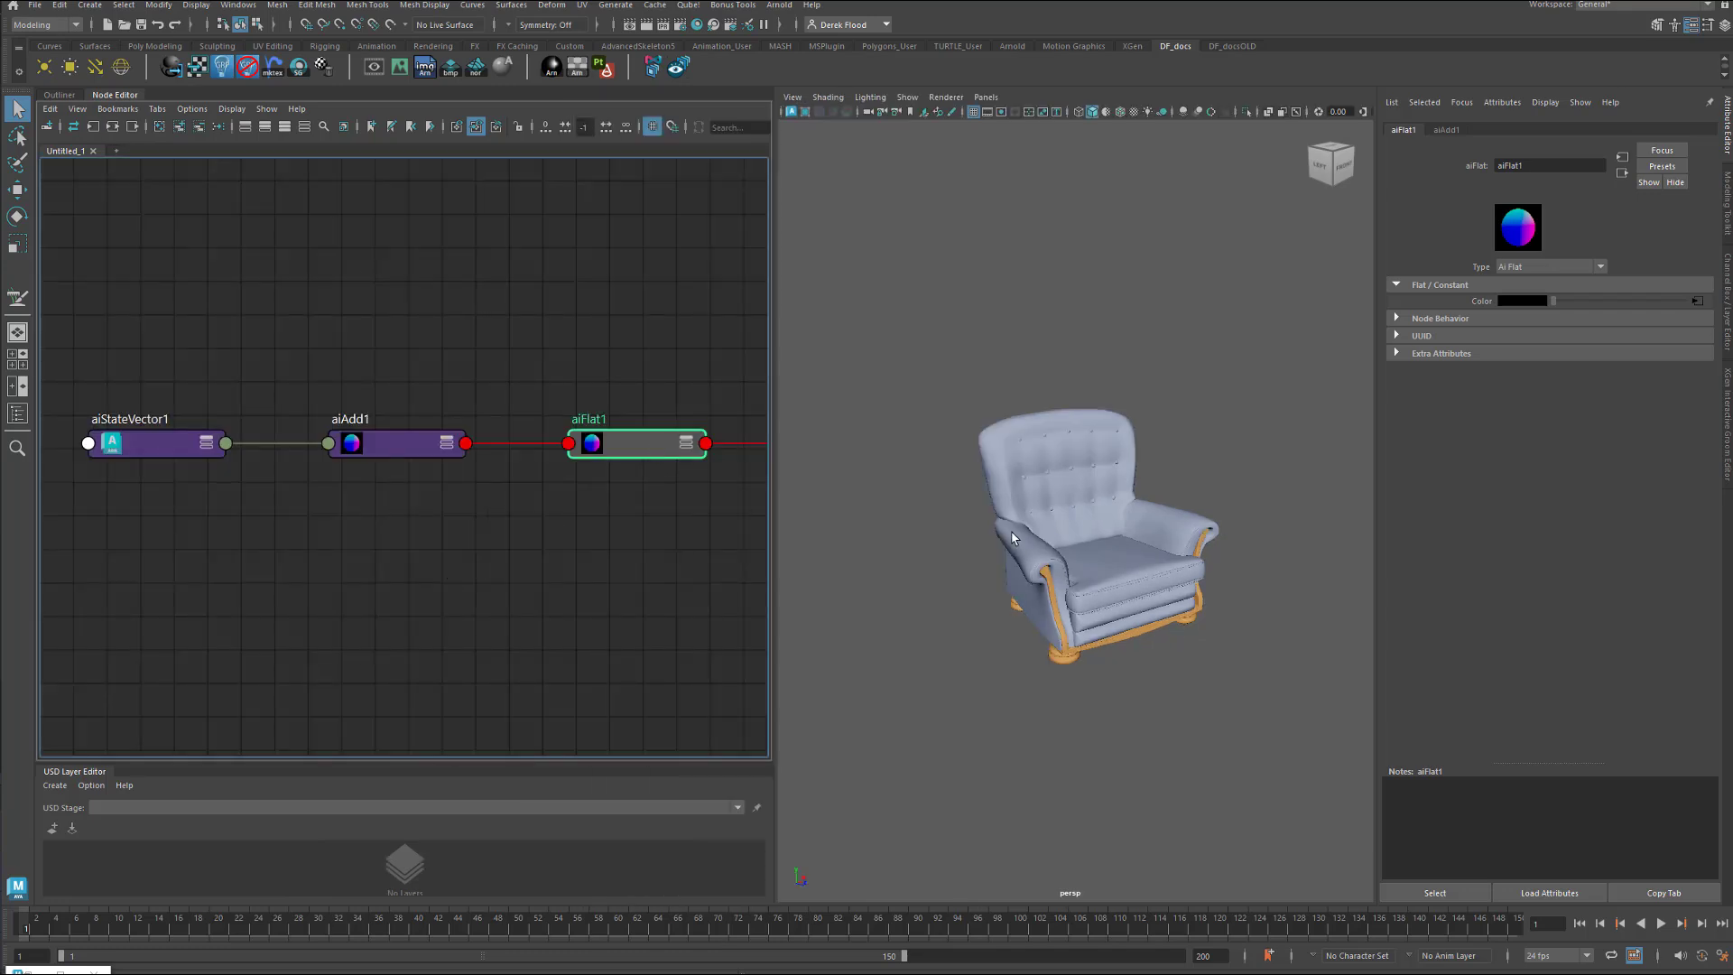
Assign the aiFlat1 material to the combined armchair mesh.
drag(946, 317, 1241, 811)
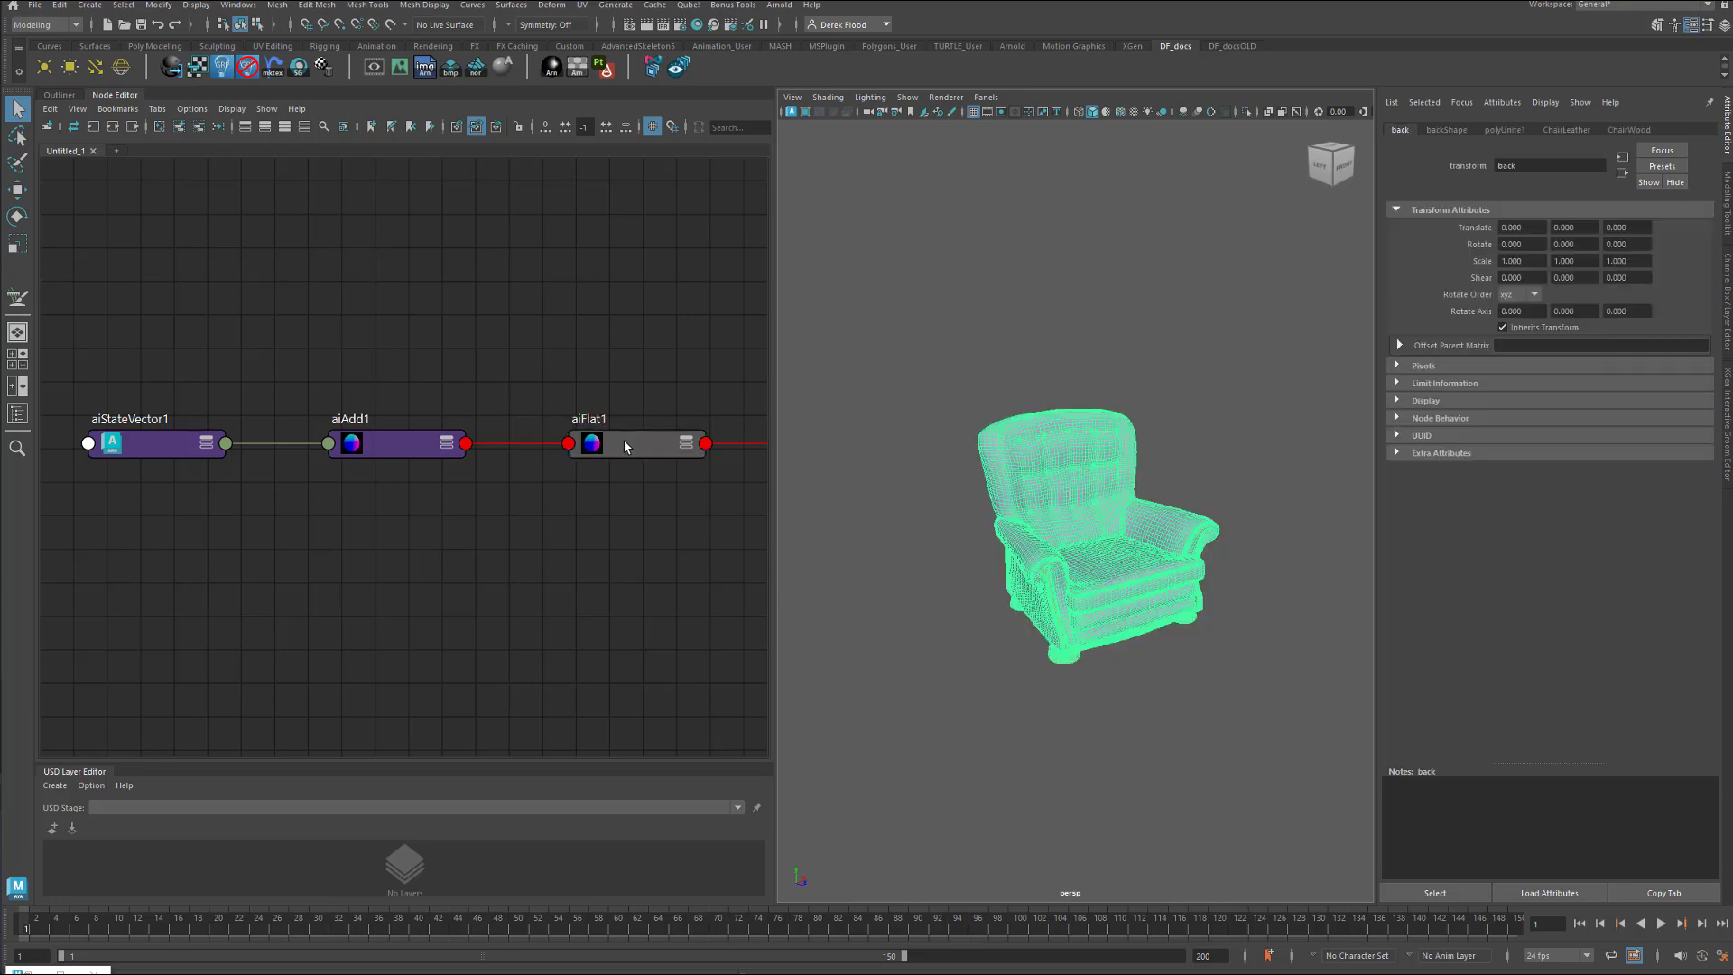
right_drag(624, 441, 623, 497)
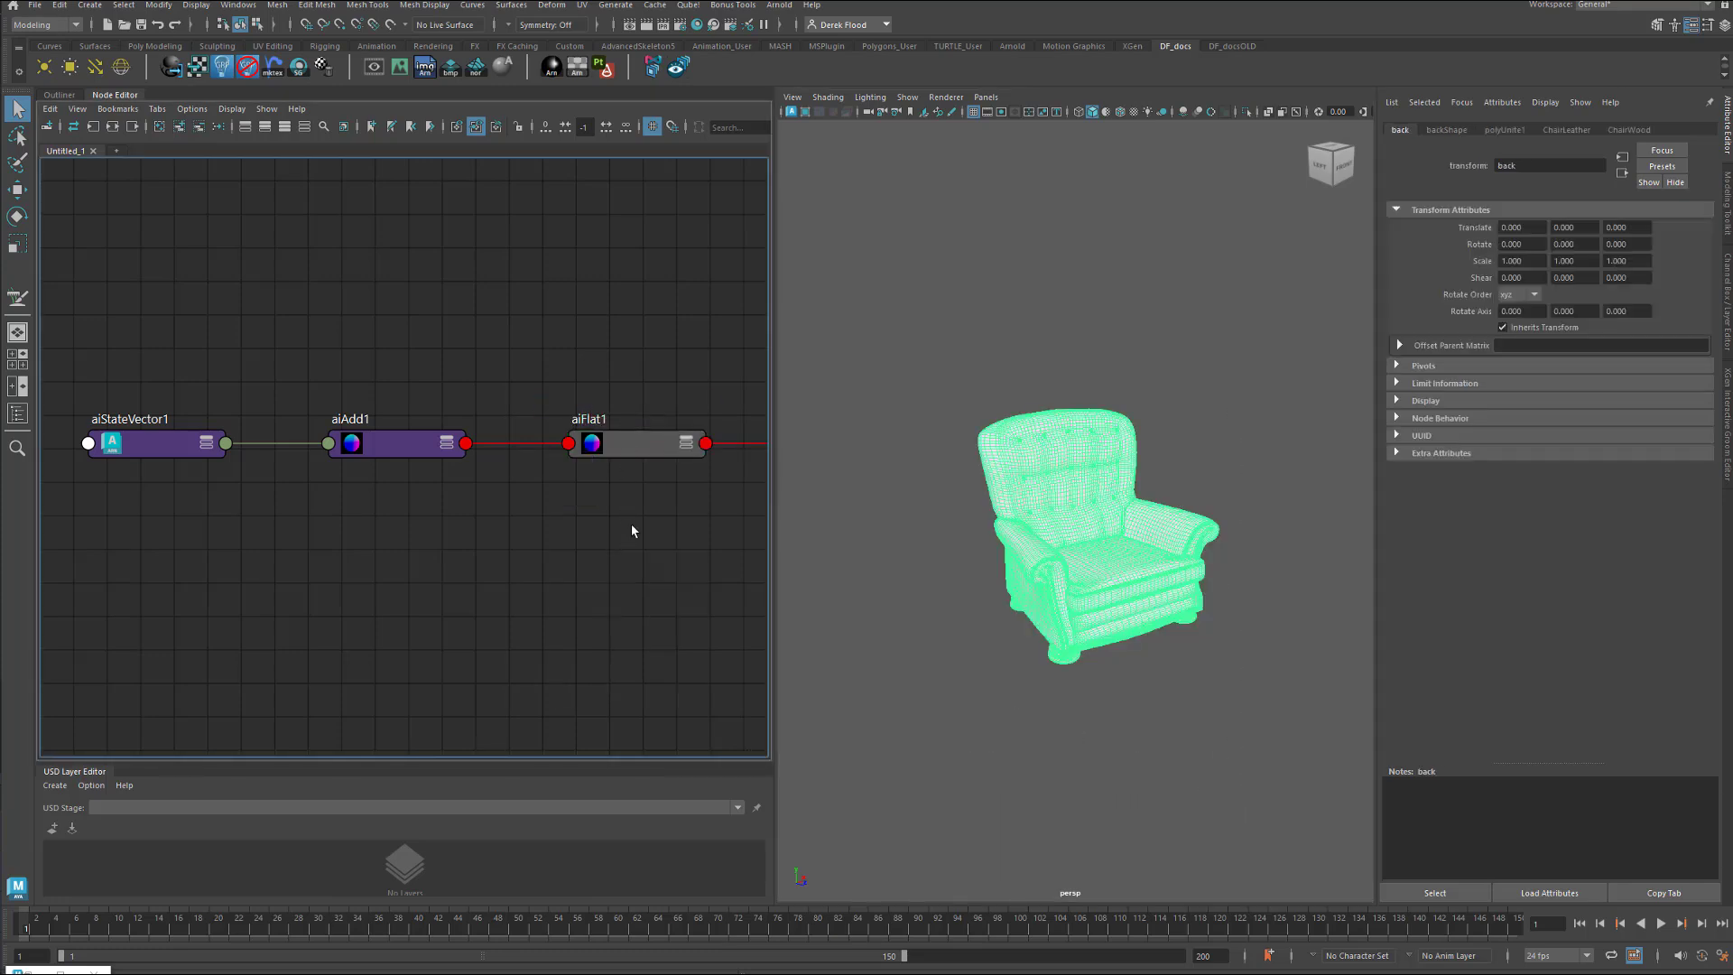
click(631, 526)
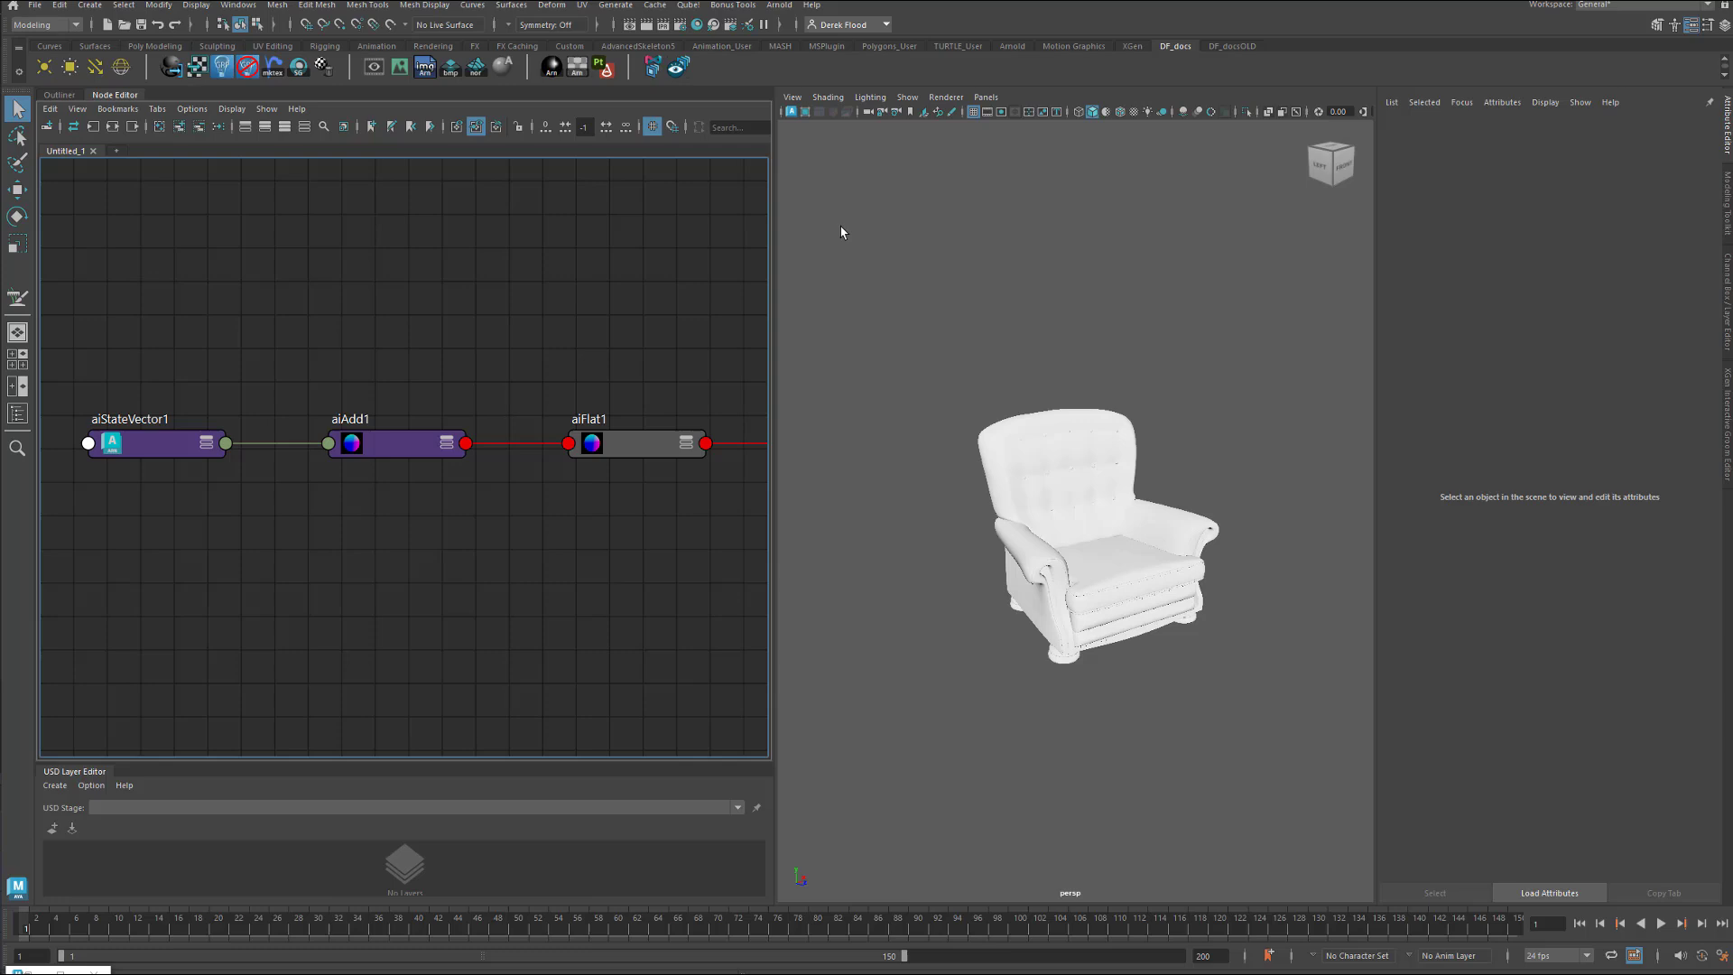
Render the armchair with Arnold in the perspective view and check its normal colors from another angle.
click(791, 112)
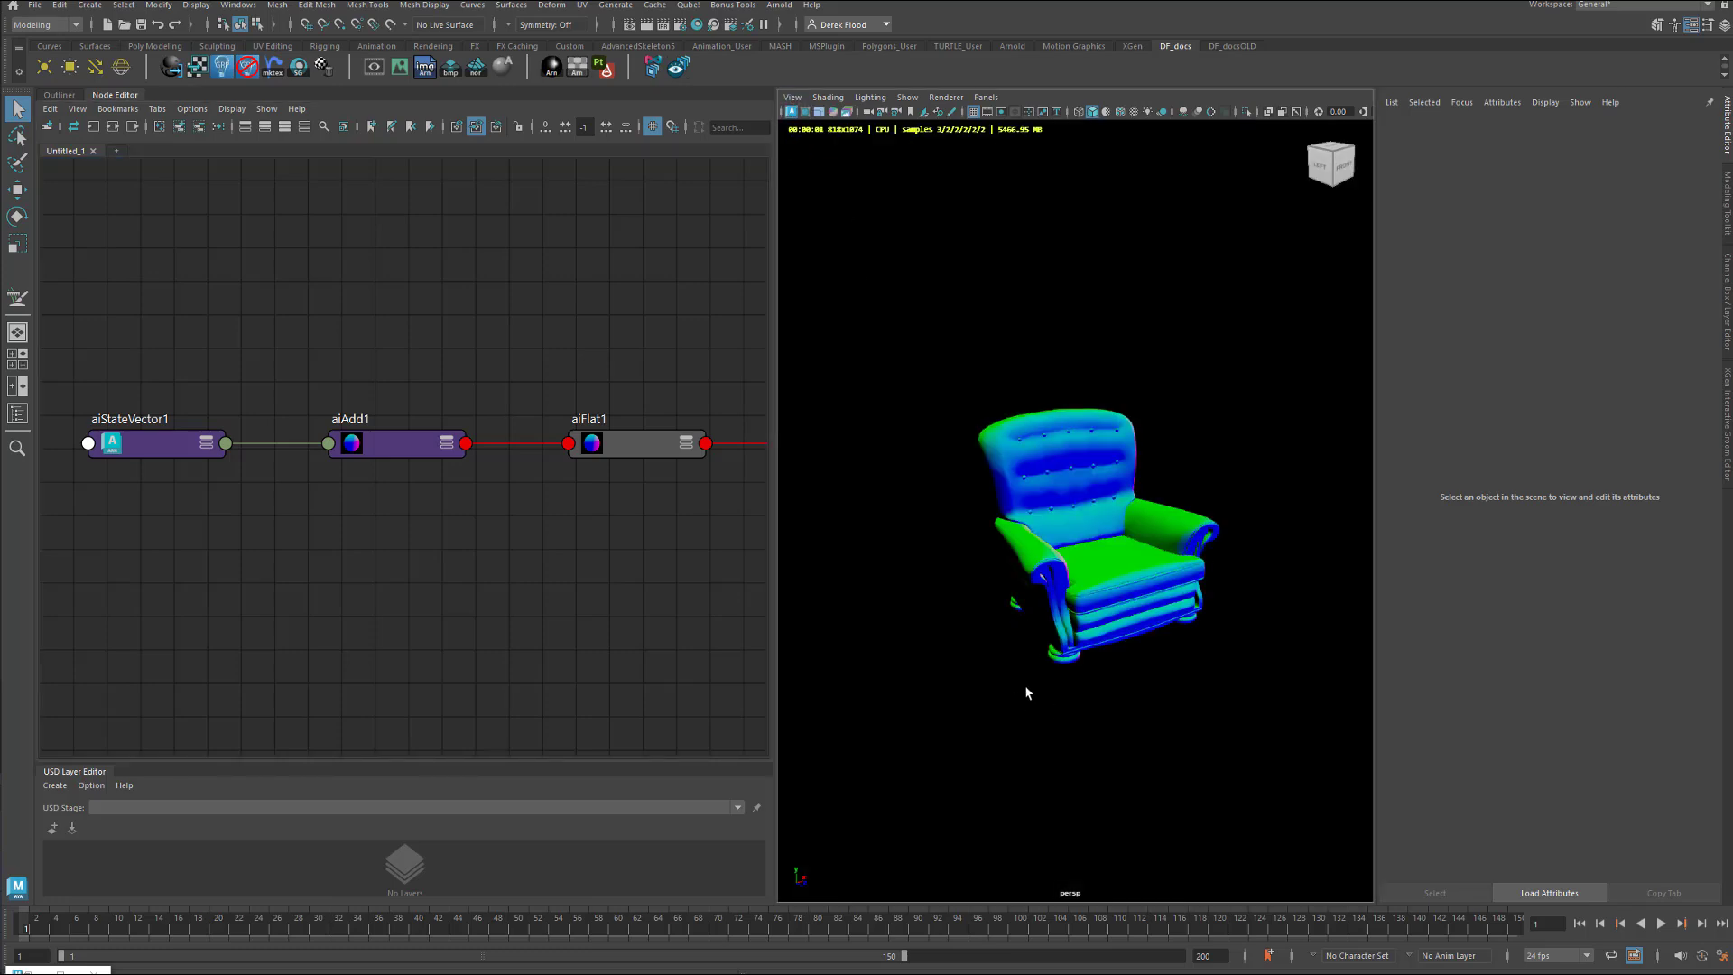
alt+drag(1044, 689, 978, 659)
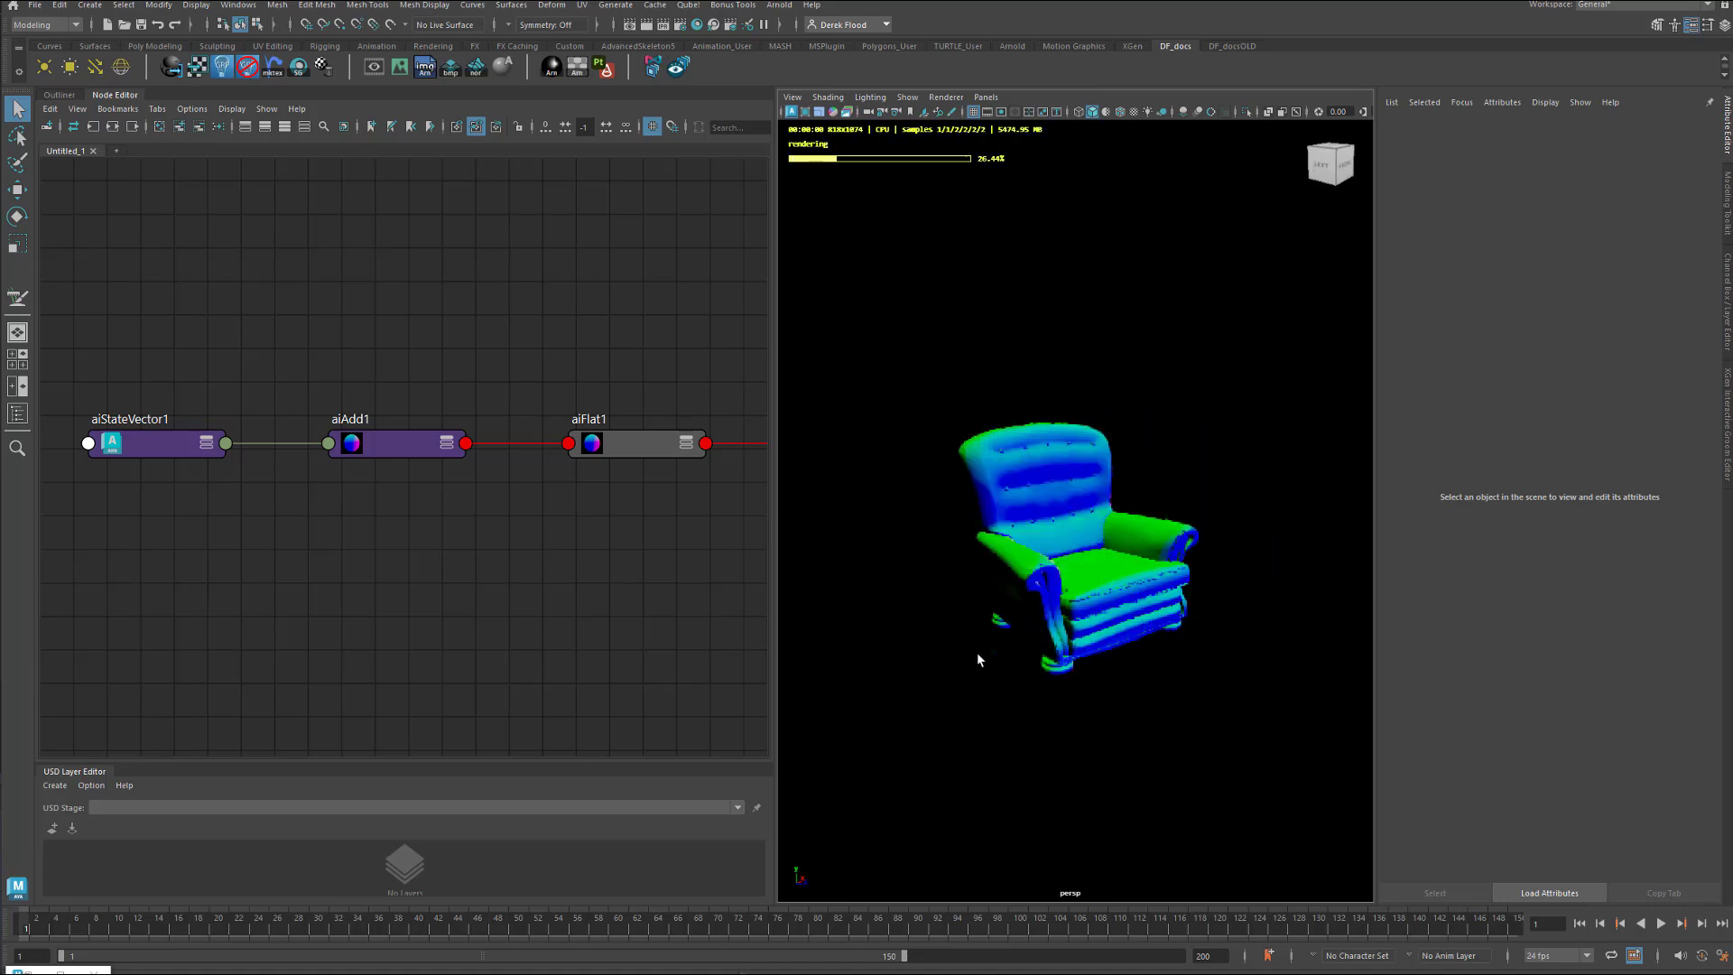
Examine the settings of the aiFlat1, aiAdd1 and aiStateVector1 nodes and the rendered normal colors on the armchair's front and back.
alt+right_drag(978, 658, 1172, 669)
alt+middle_drag(1164, 681, 1181, 633)
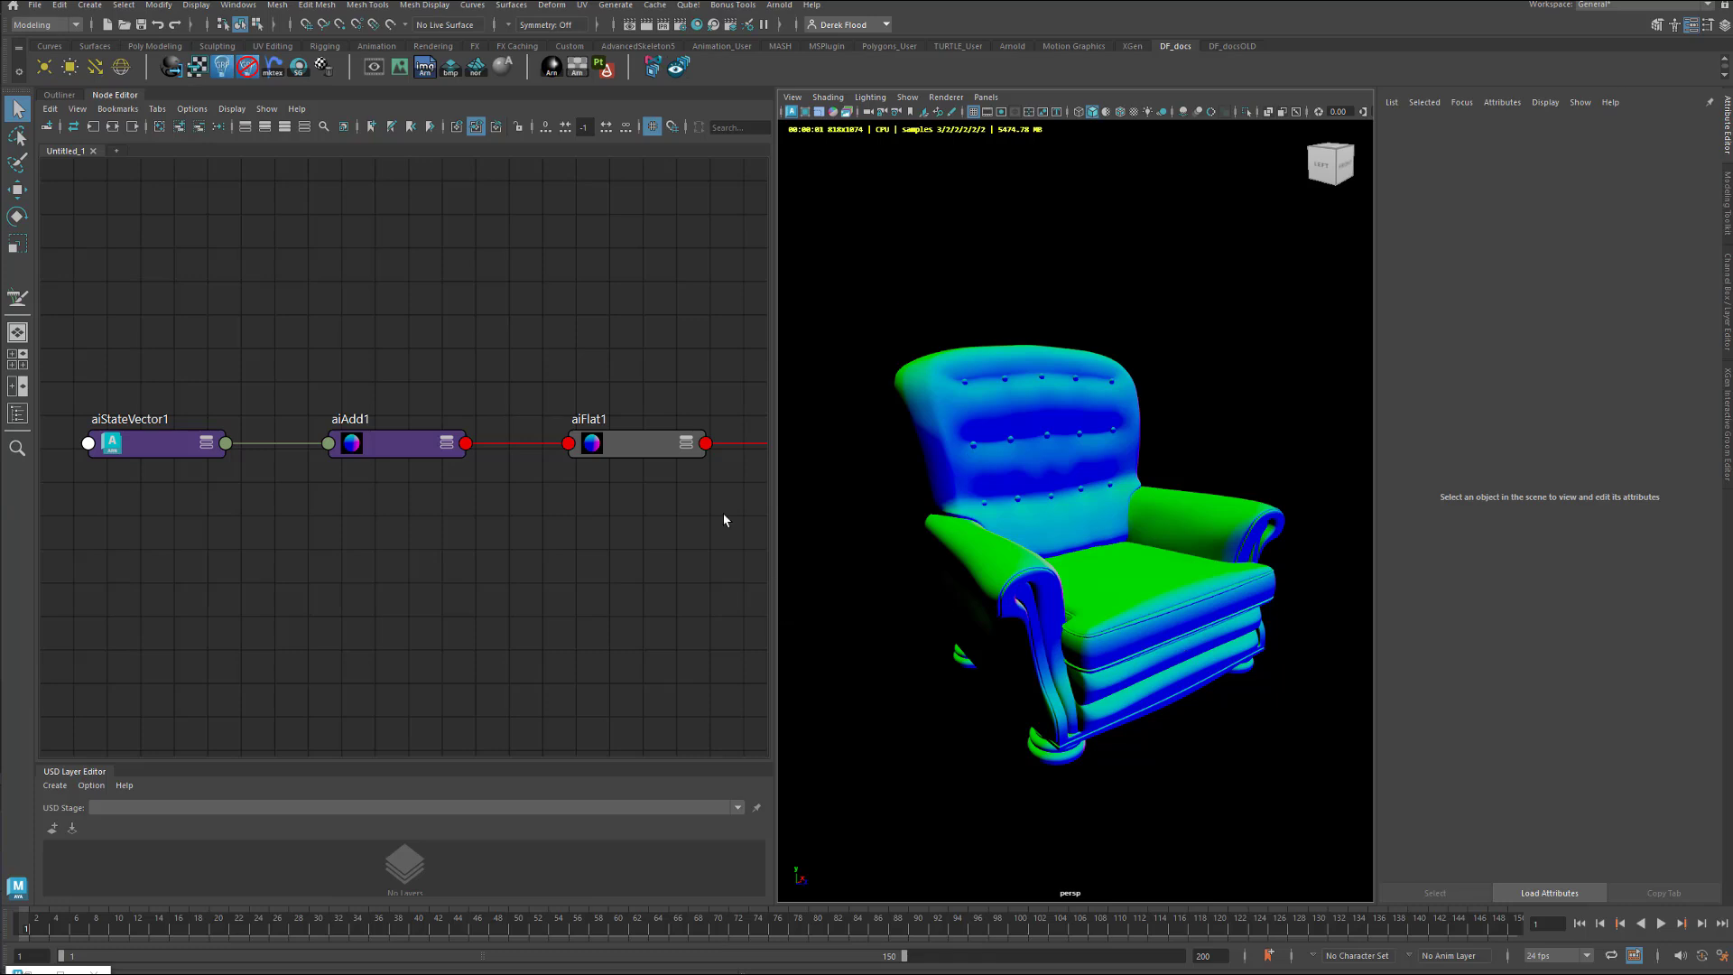
click(632, 446)
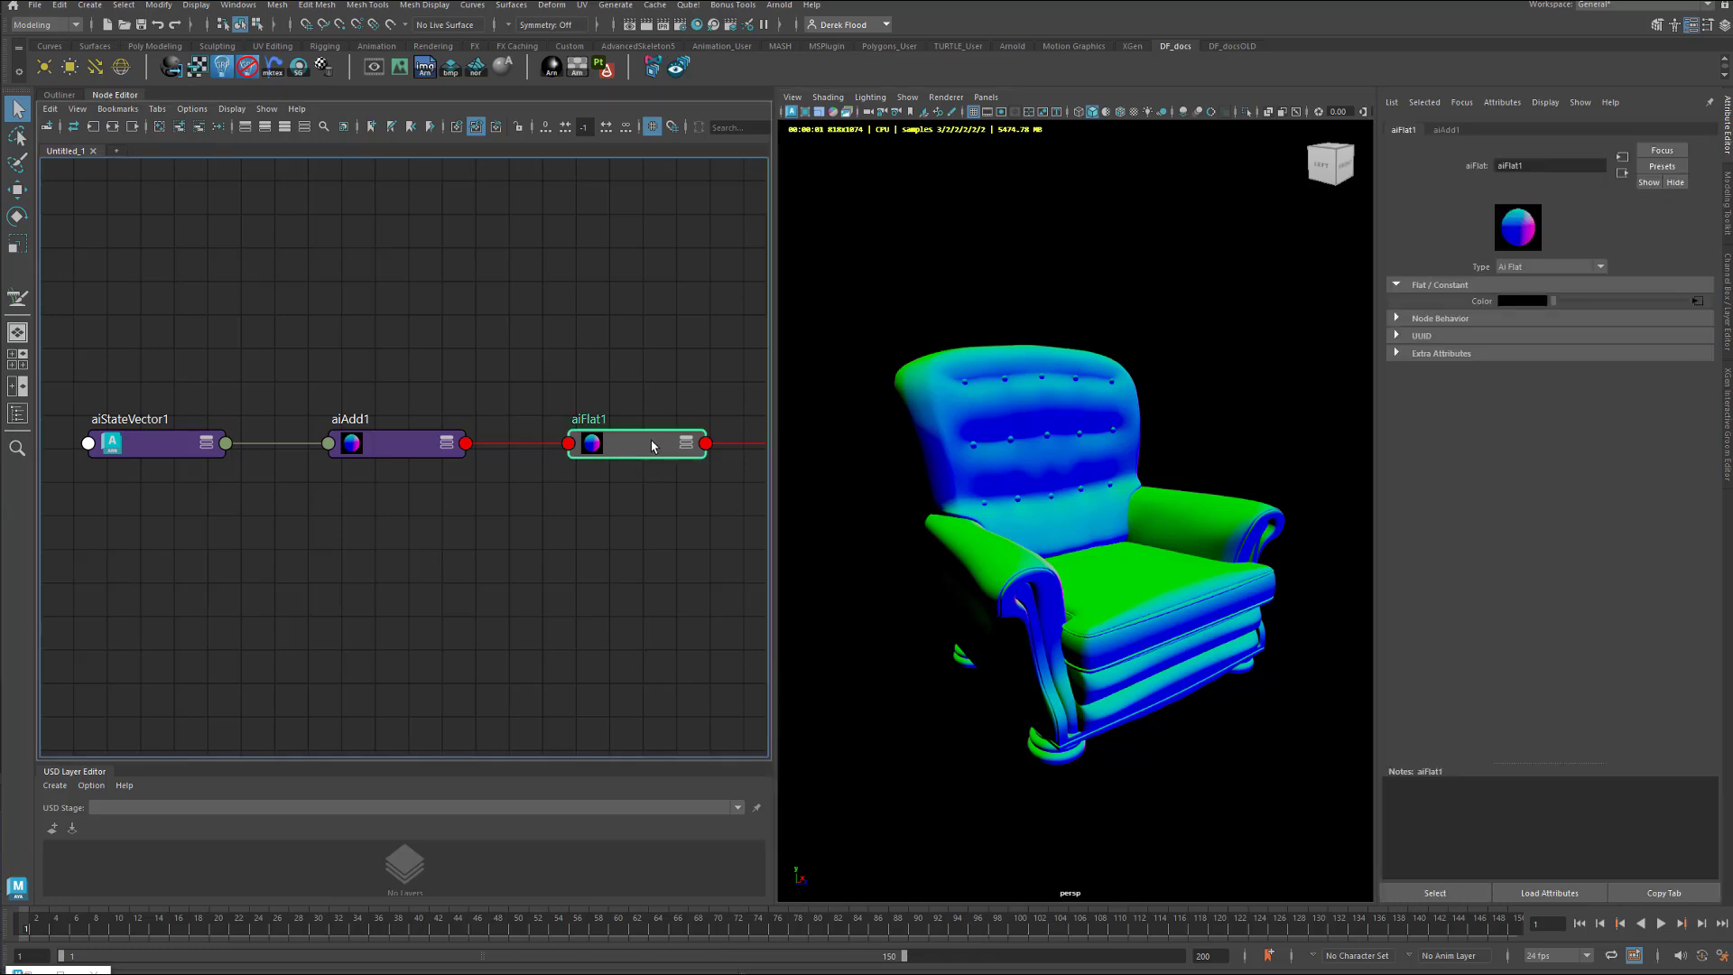
click(400, 452)
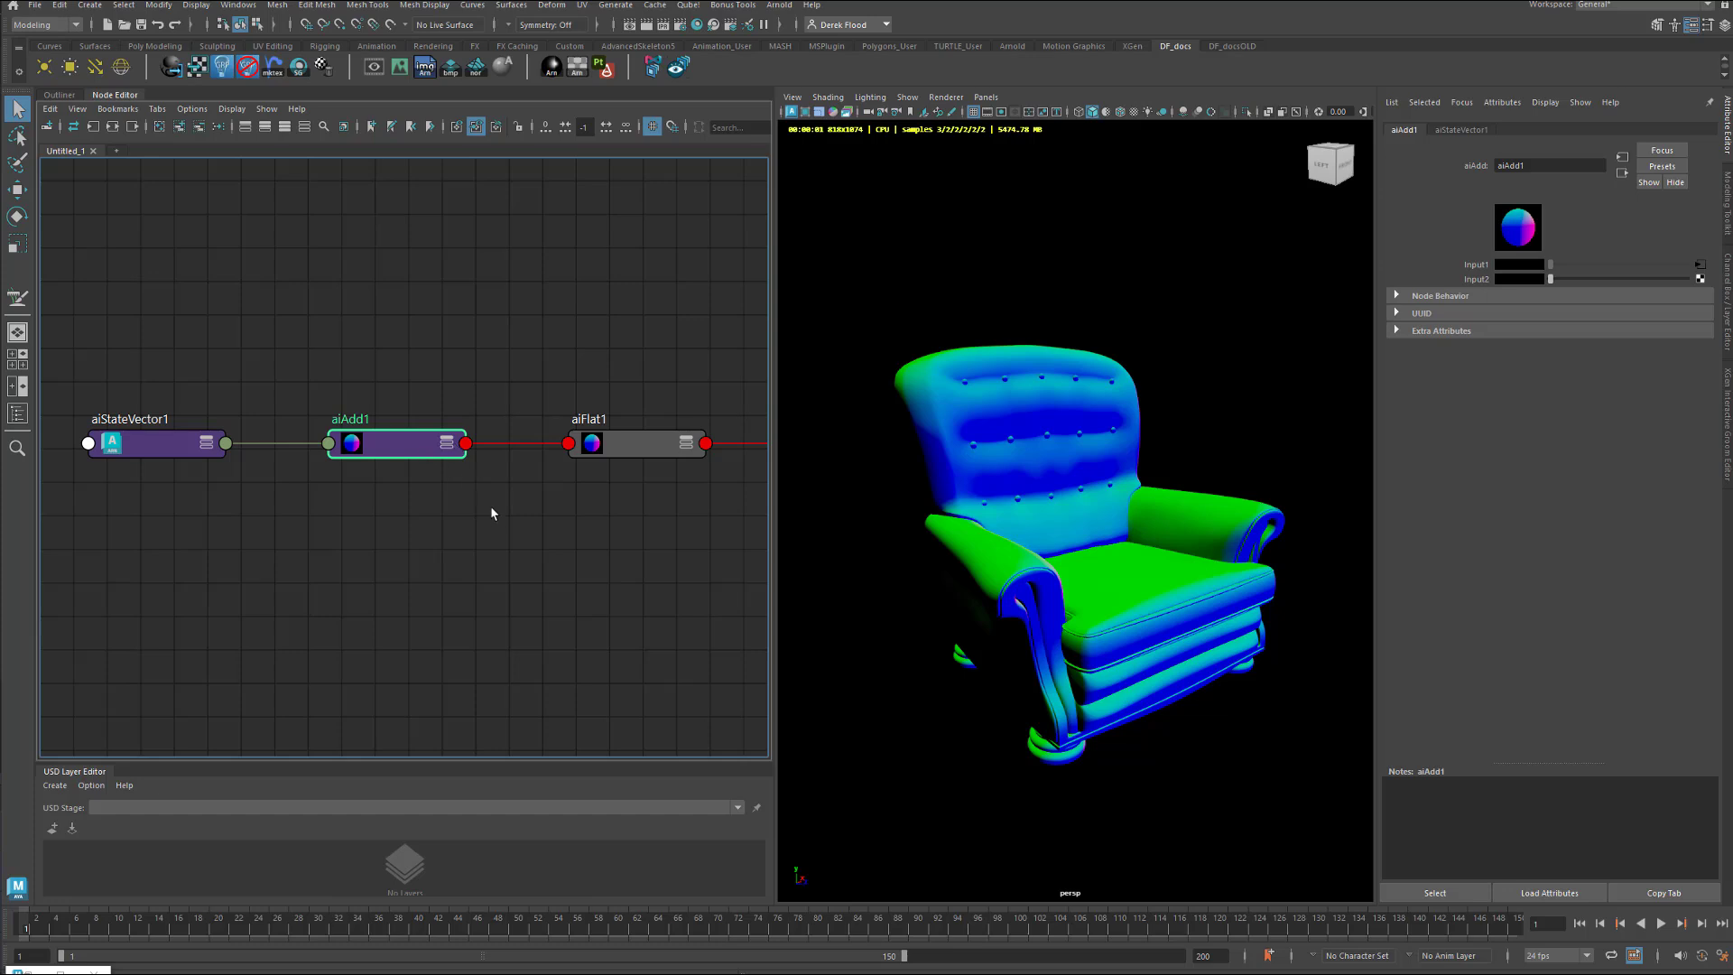
click(158, 453)
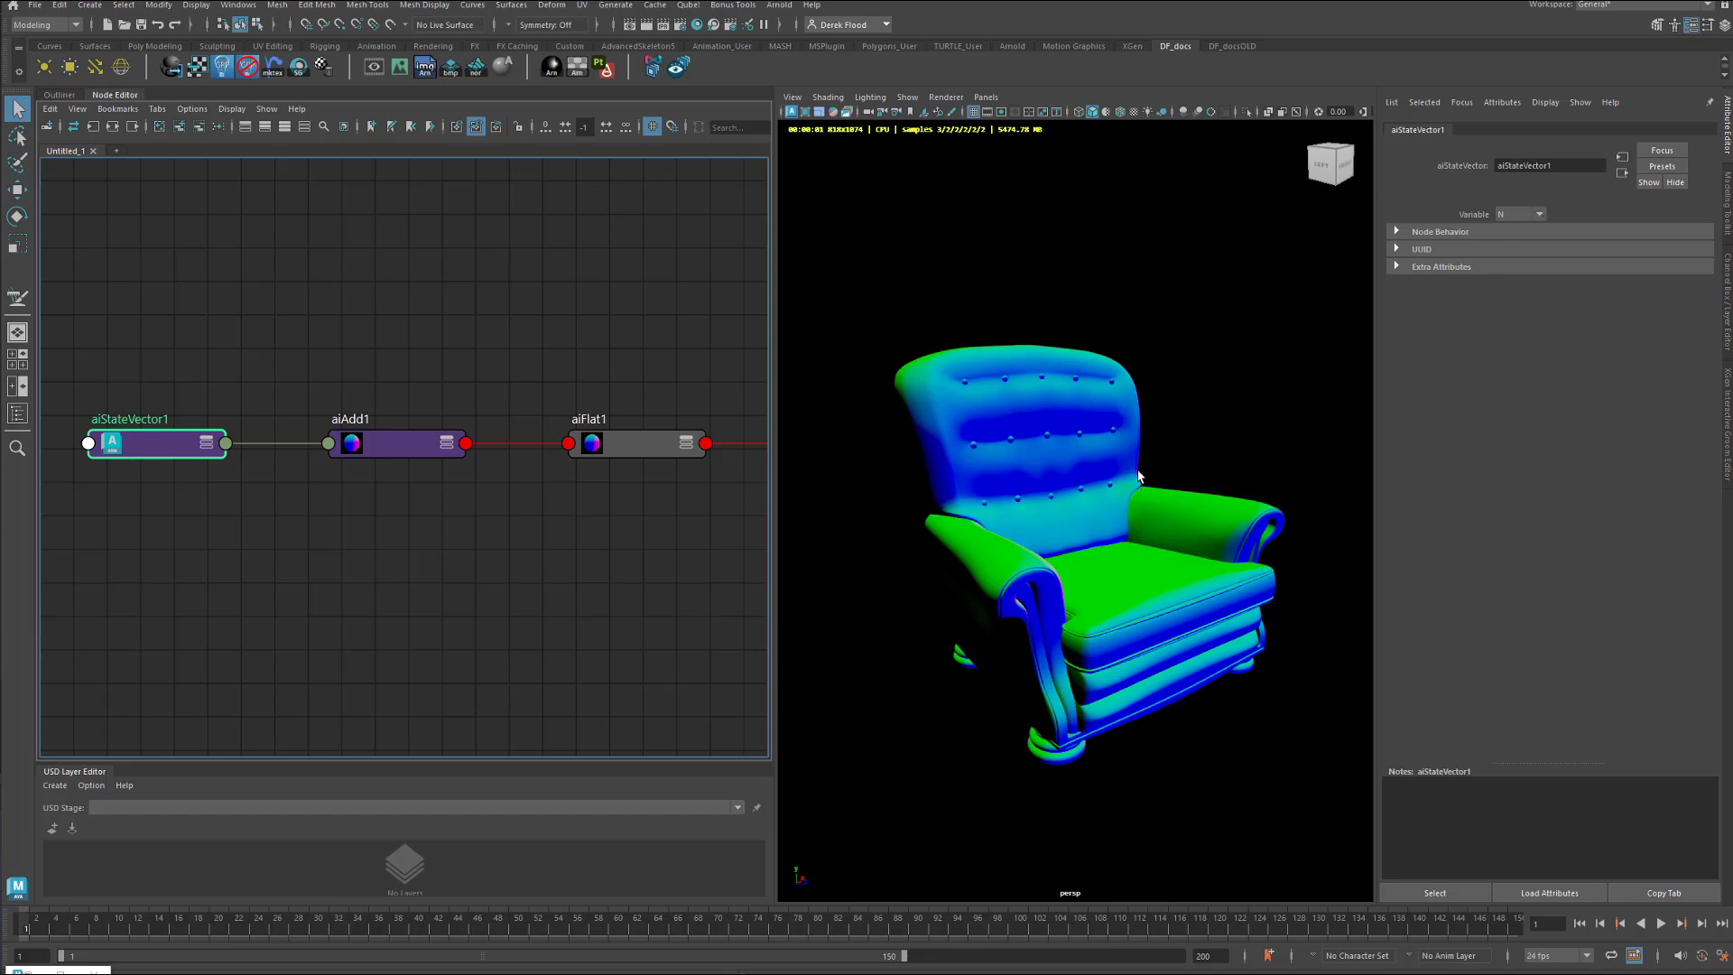
click(399, 453)
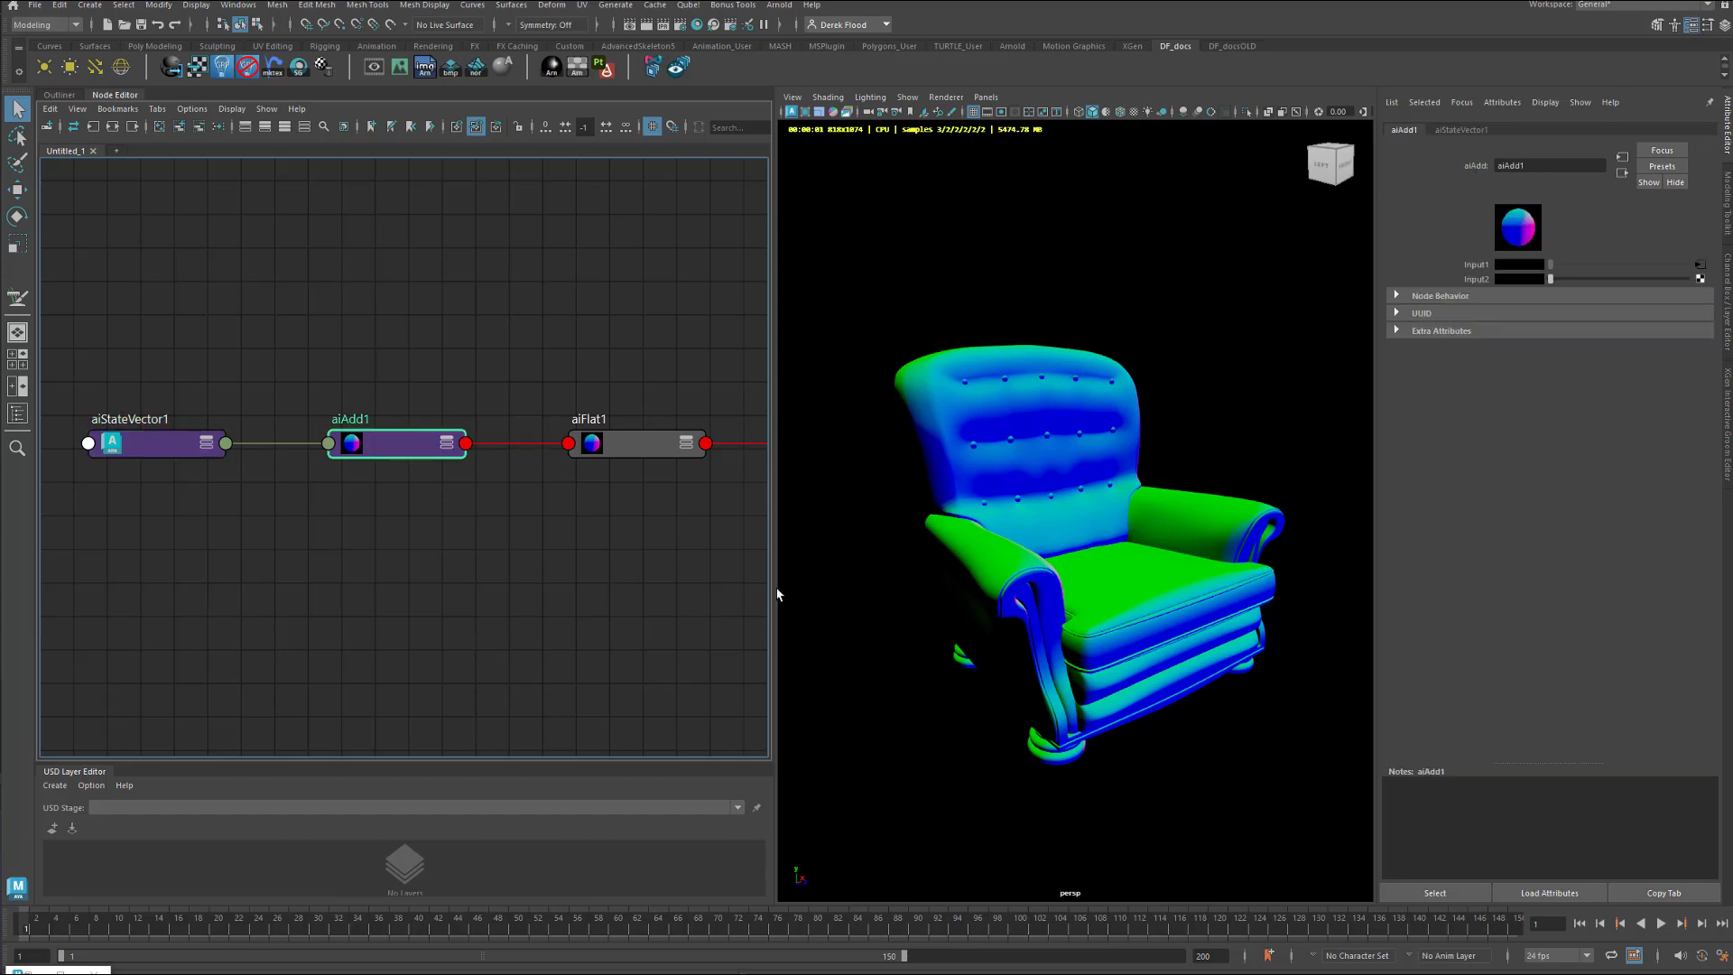
alt+drag(1078, 702, 1025, 545)
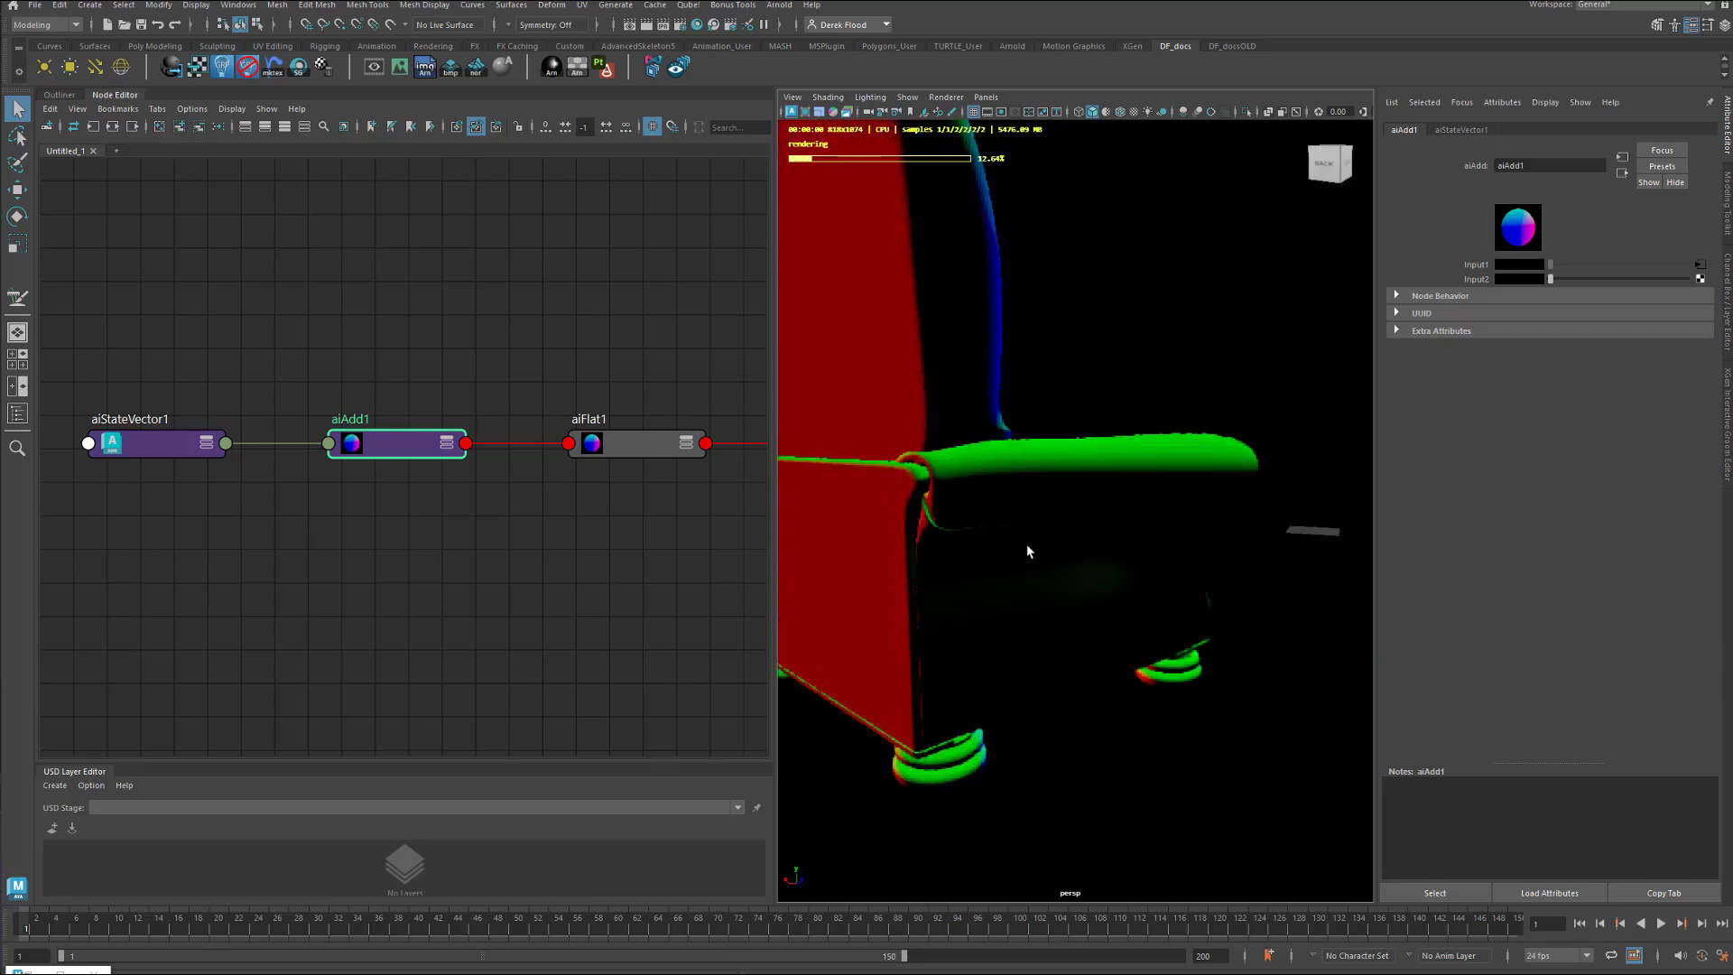
alt+drag(1126, 587, 1263, 605)
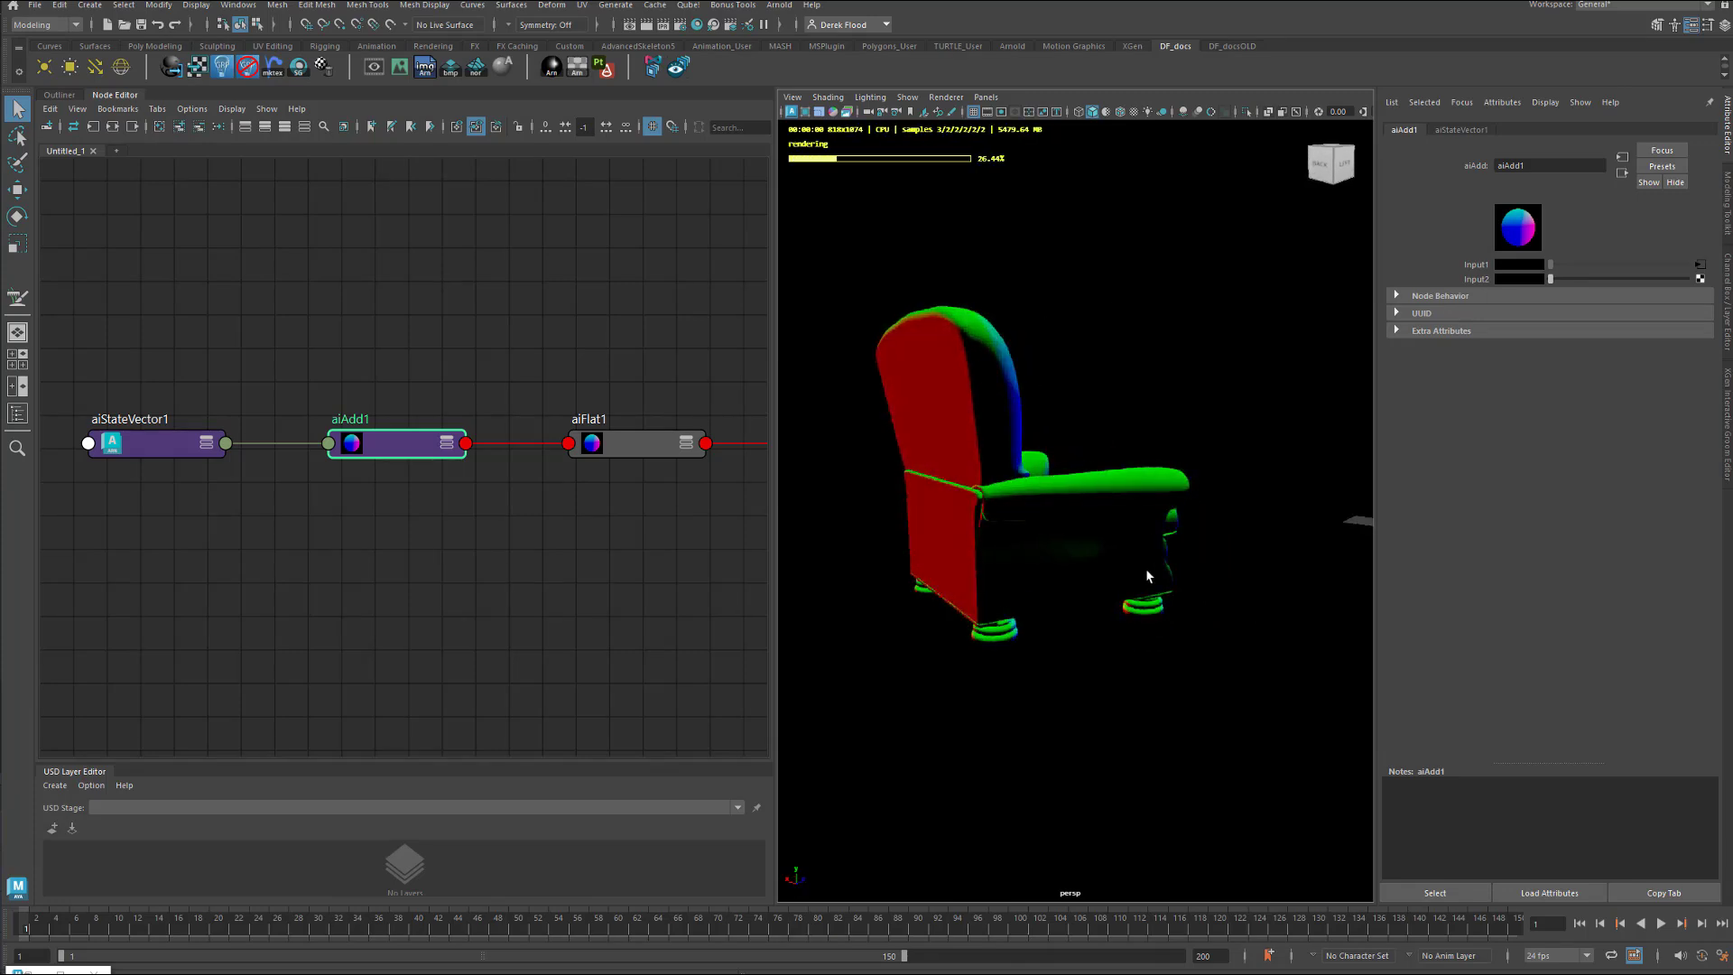
Set the aiAdd1 node's Input2 color value to 0.5 and check the armchair's rendered colors from the front.
click(384, 444)
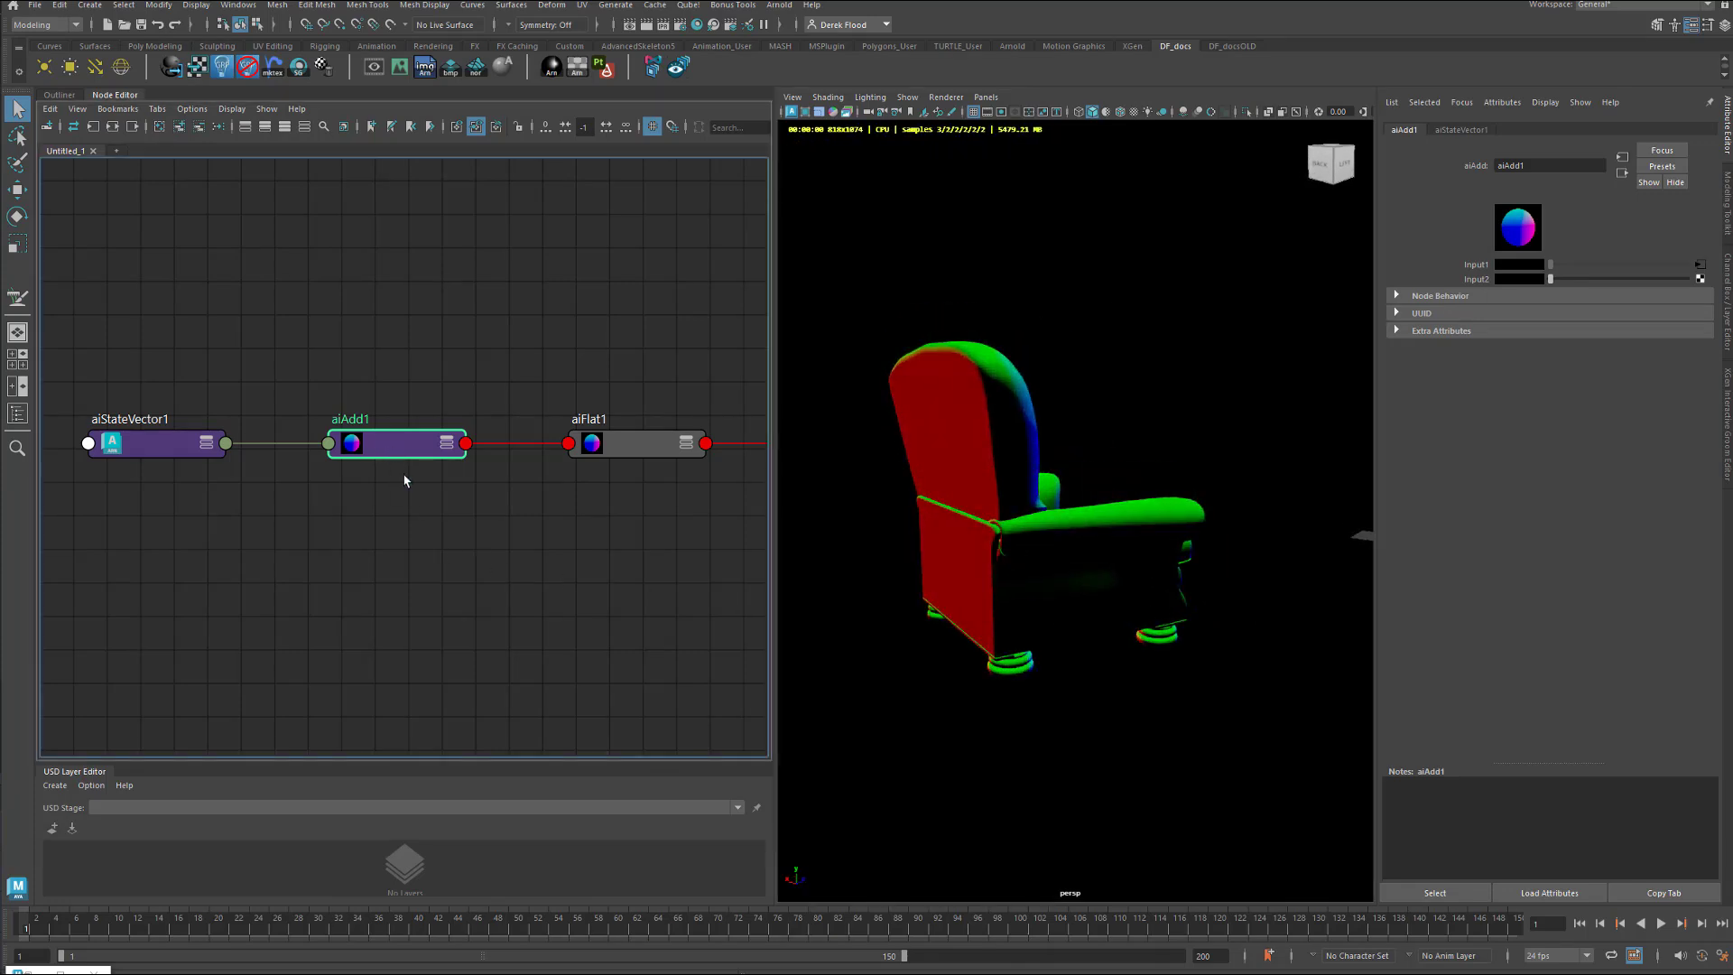
click(1513, 279)
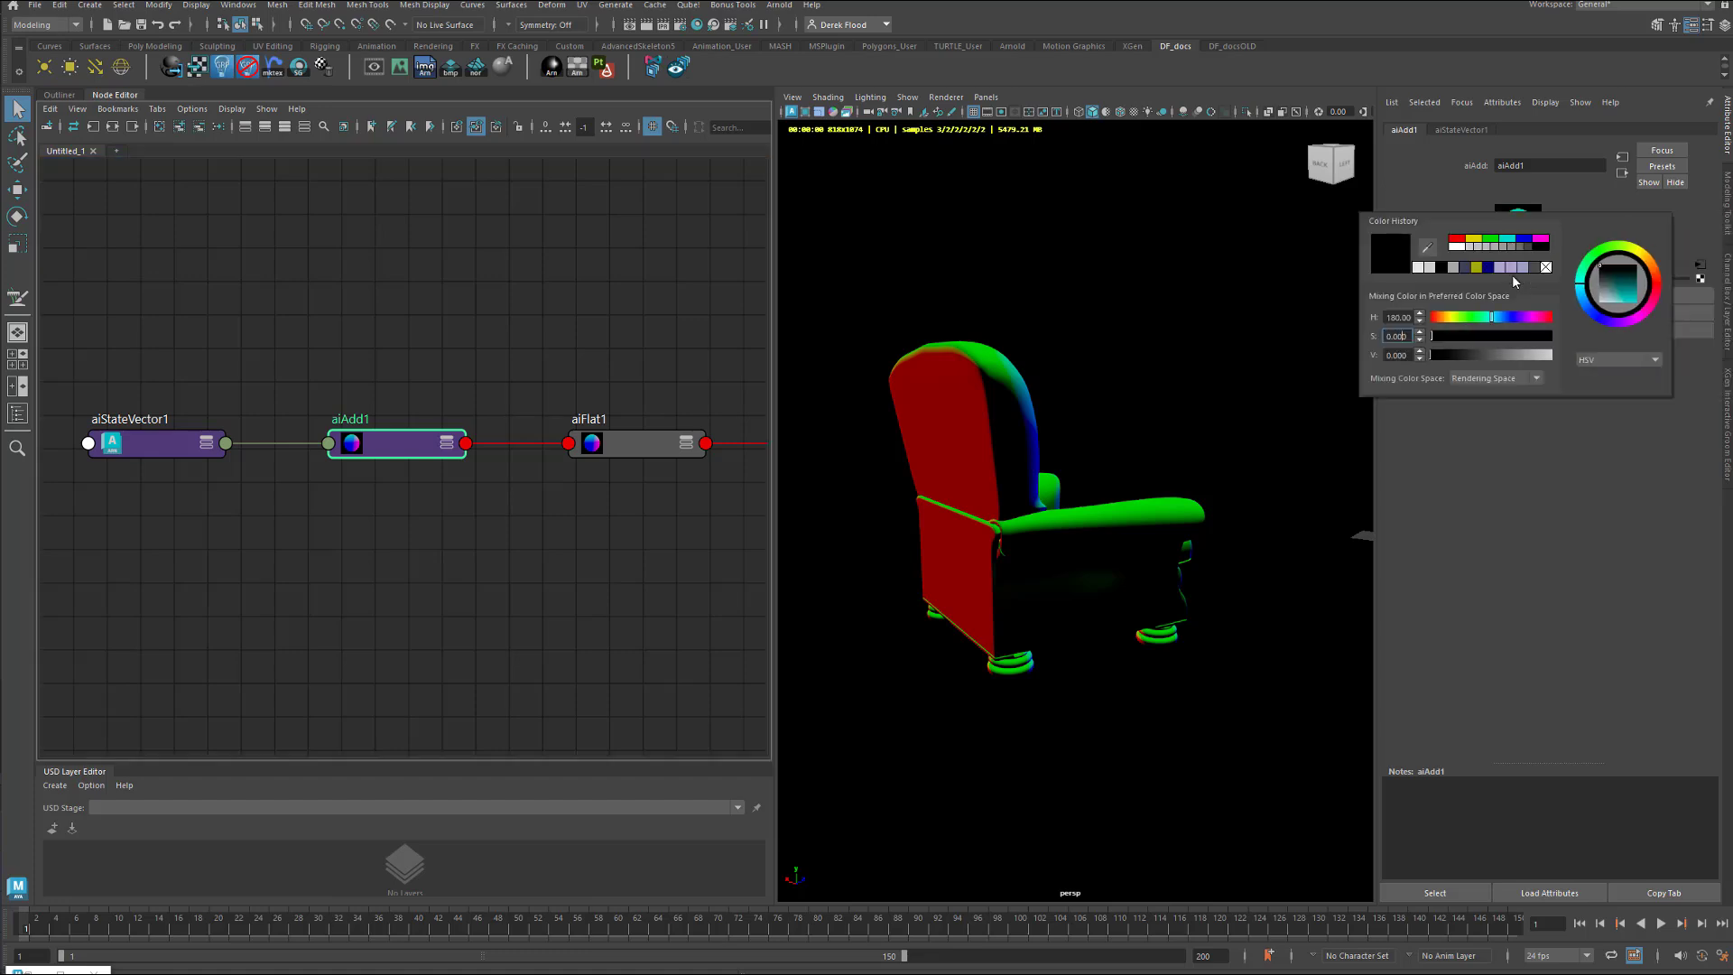
drag(1394, 355, 1418, 355)
text(5)
key(Return)
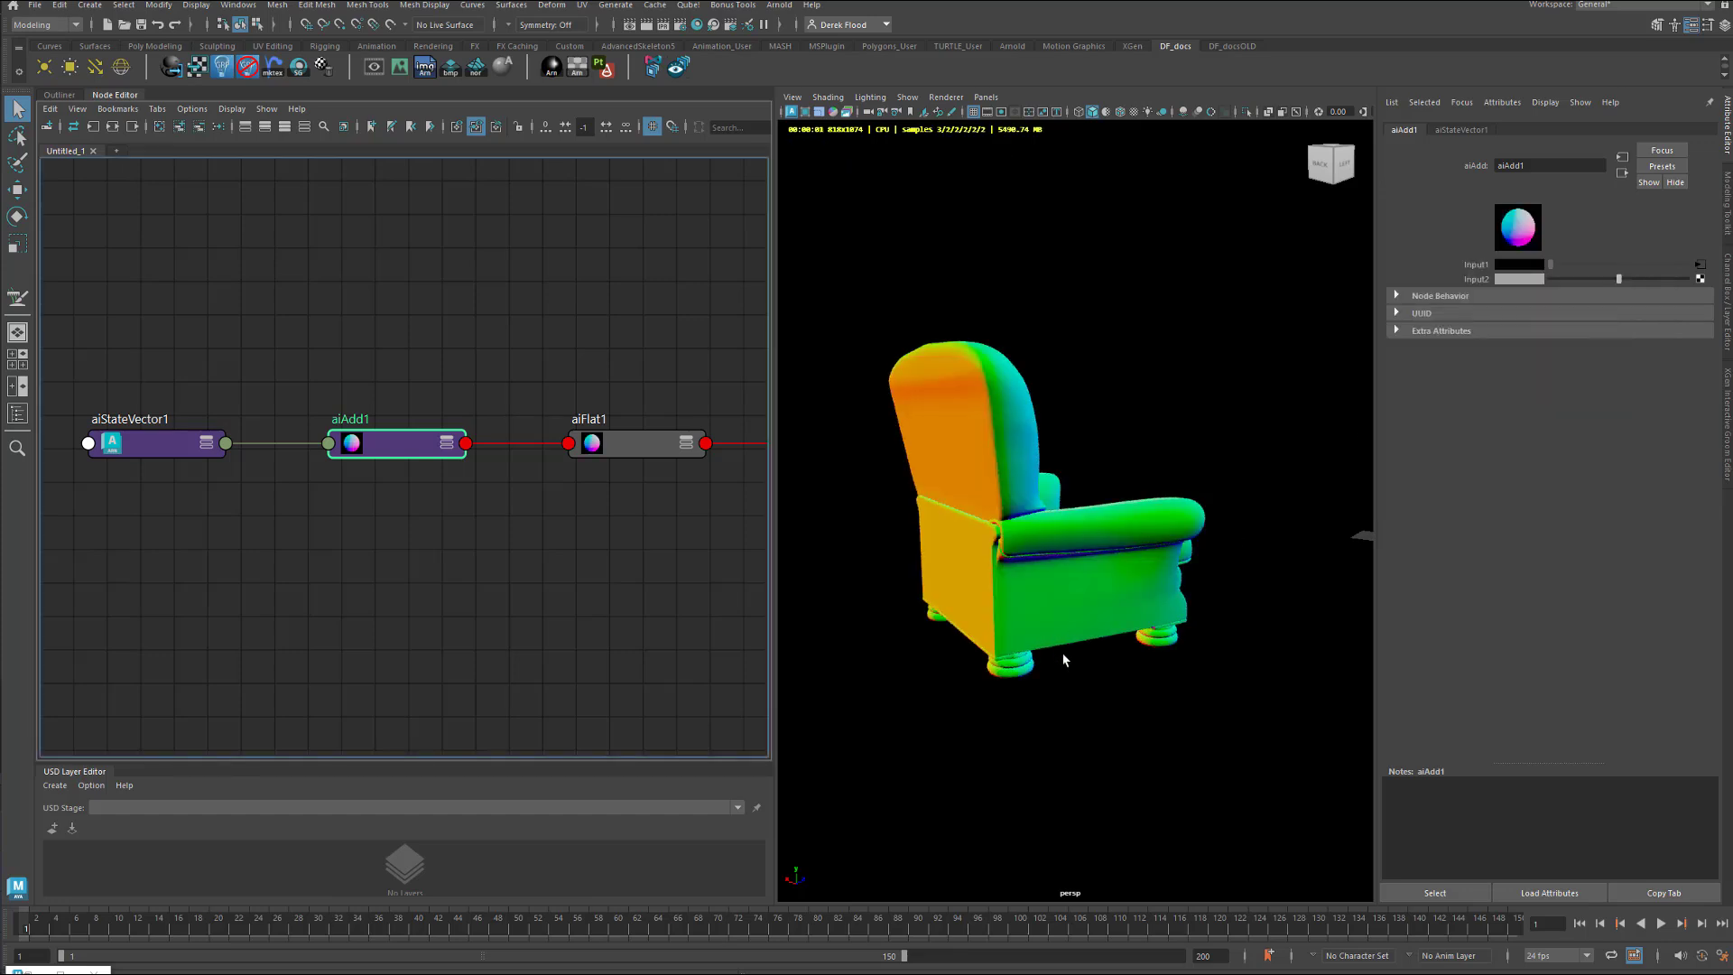
alt+drag(1074, 675, 934, 684)
click(420, 549)
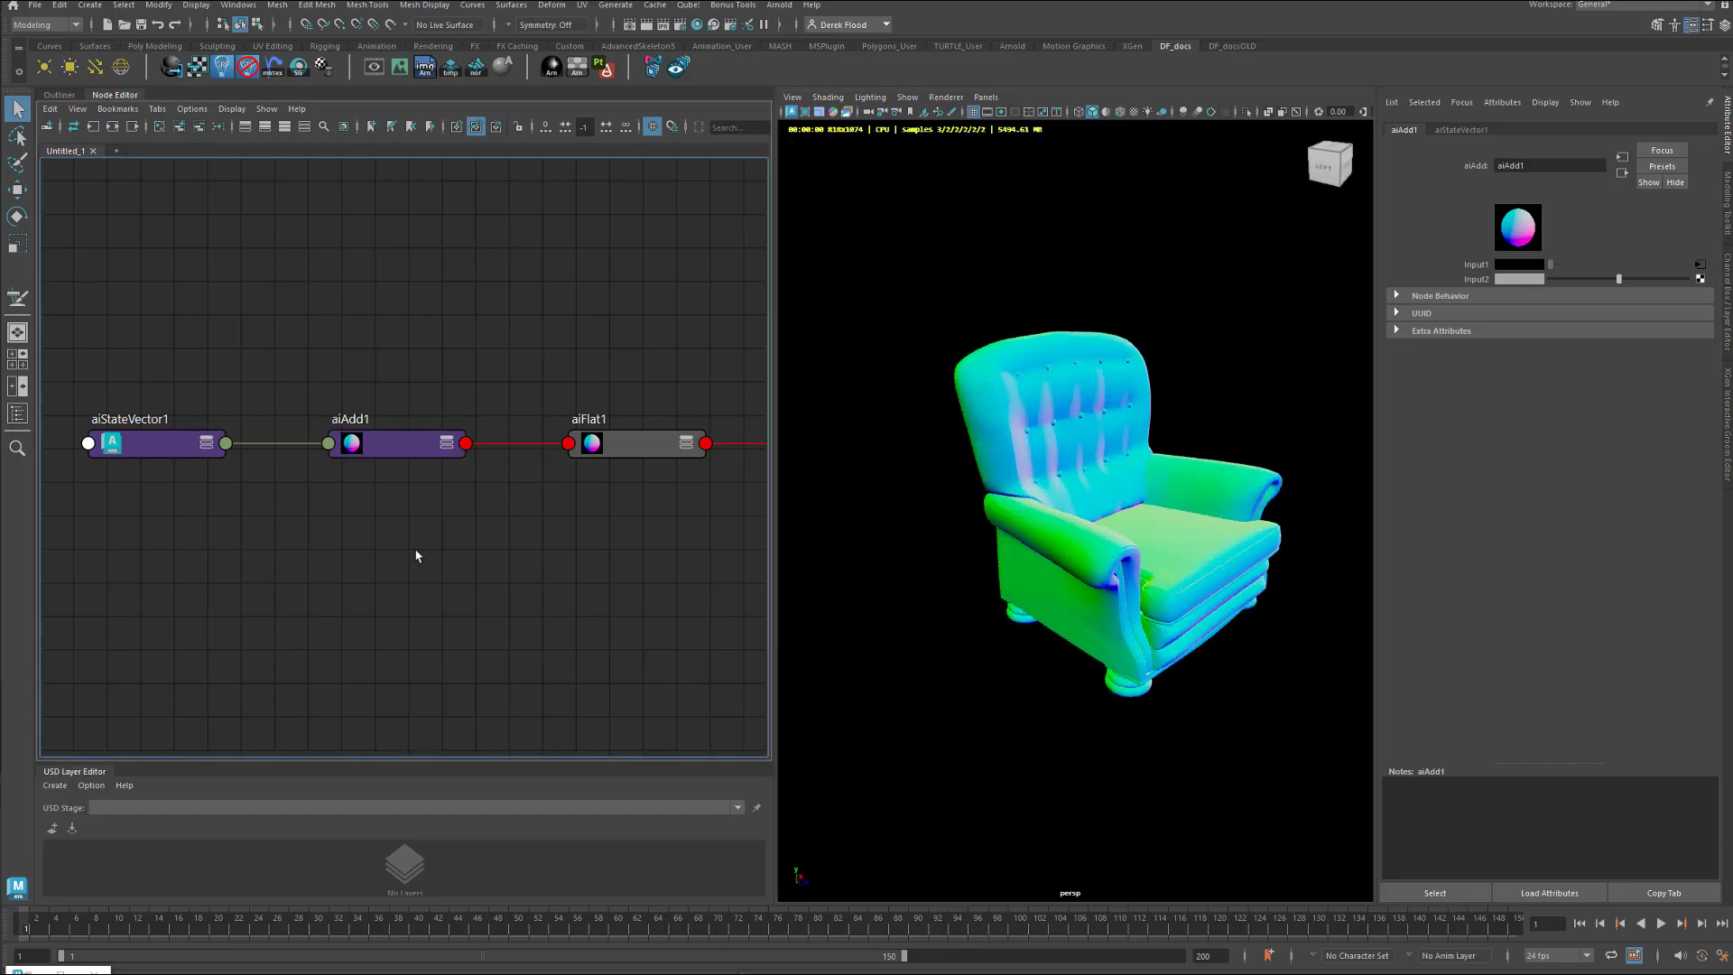
click(393, 453)
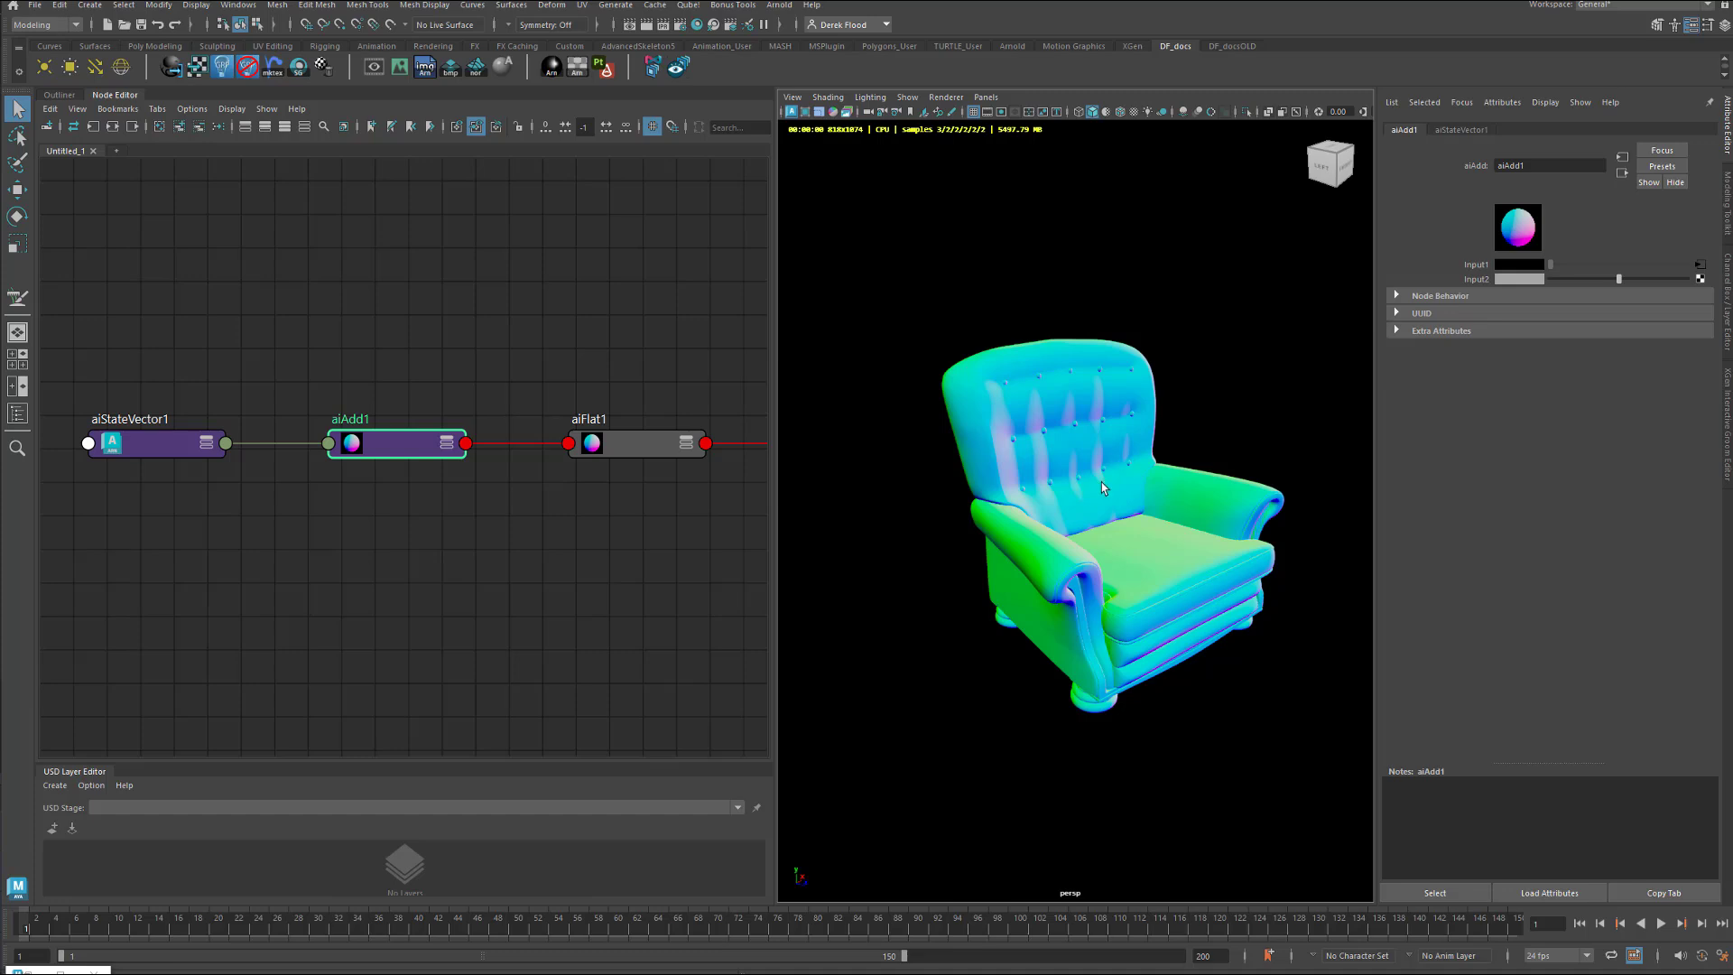
Stop the viewport render and open the Render Selection To Texture utility for the armchair mesh.
click(792, 112)
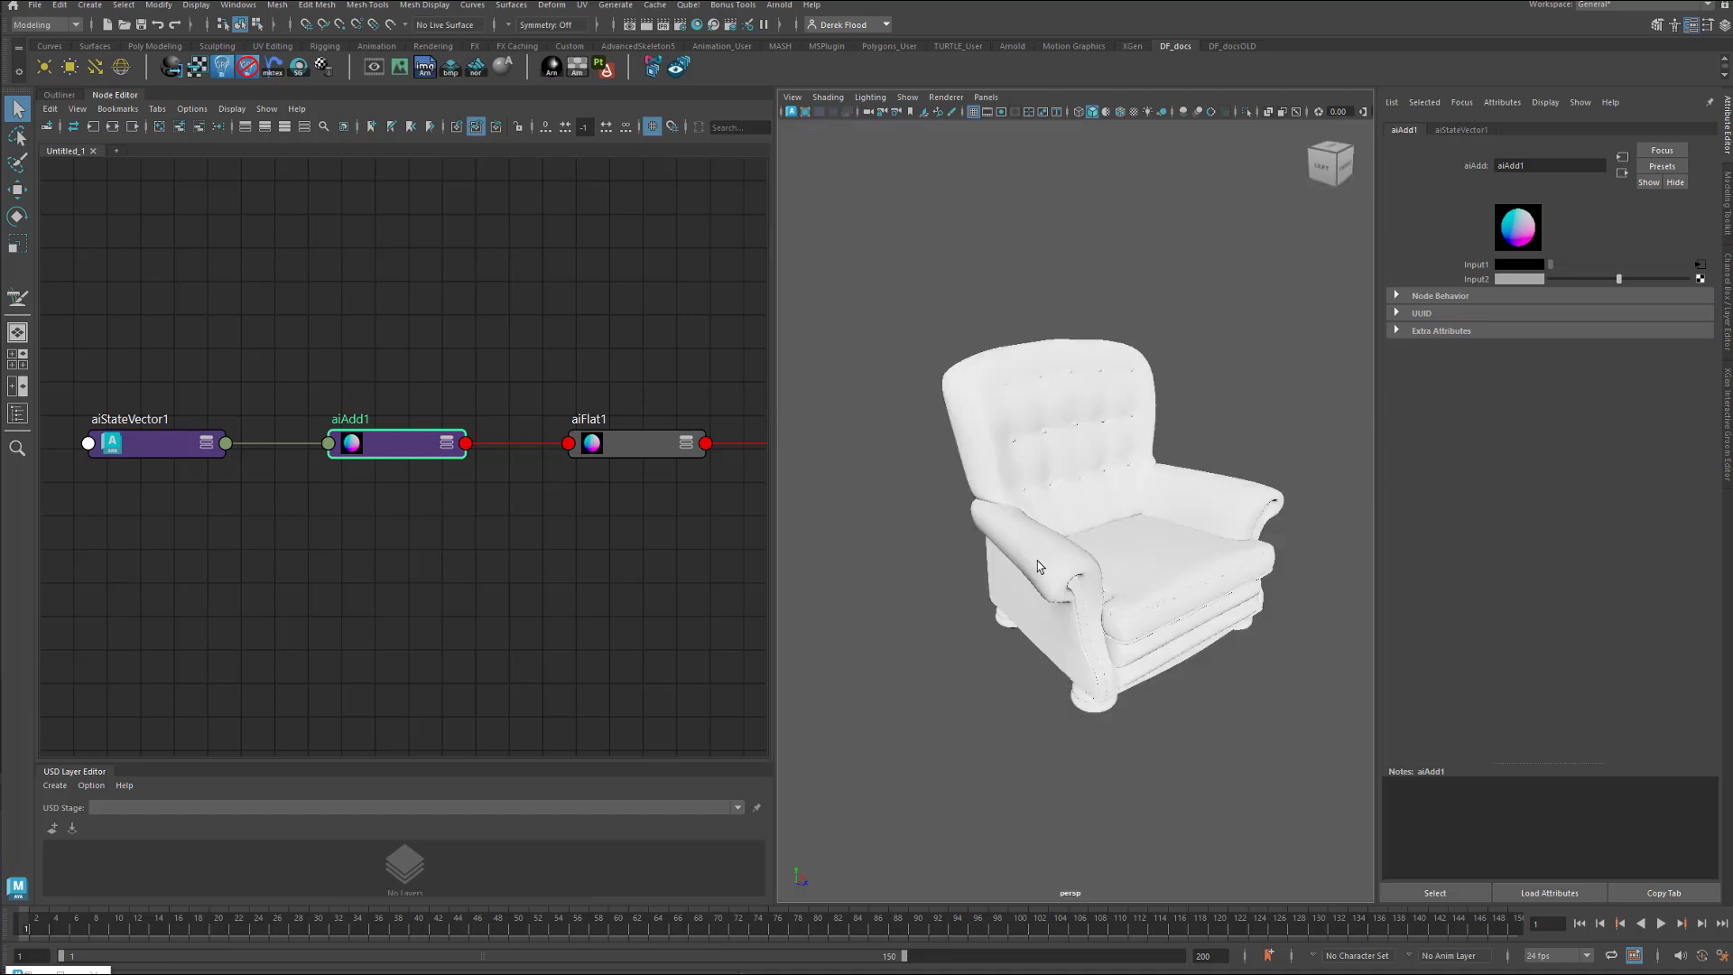
click(1020, 423)
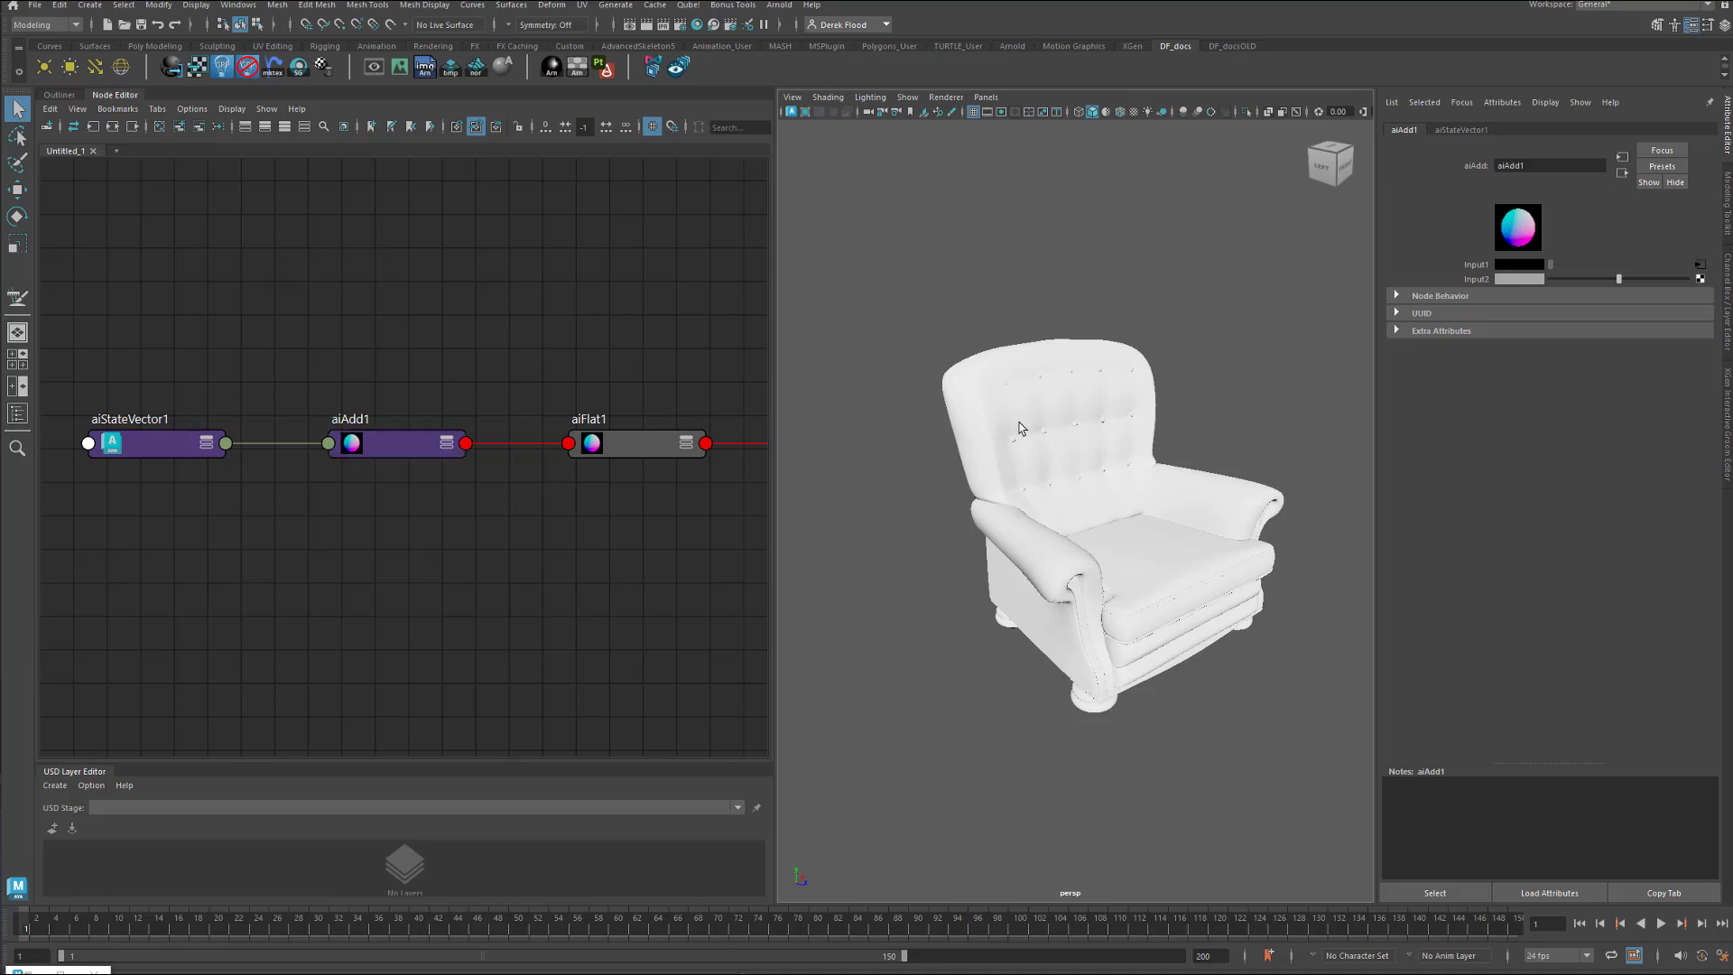
click(789, 5)
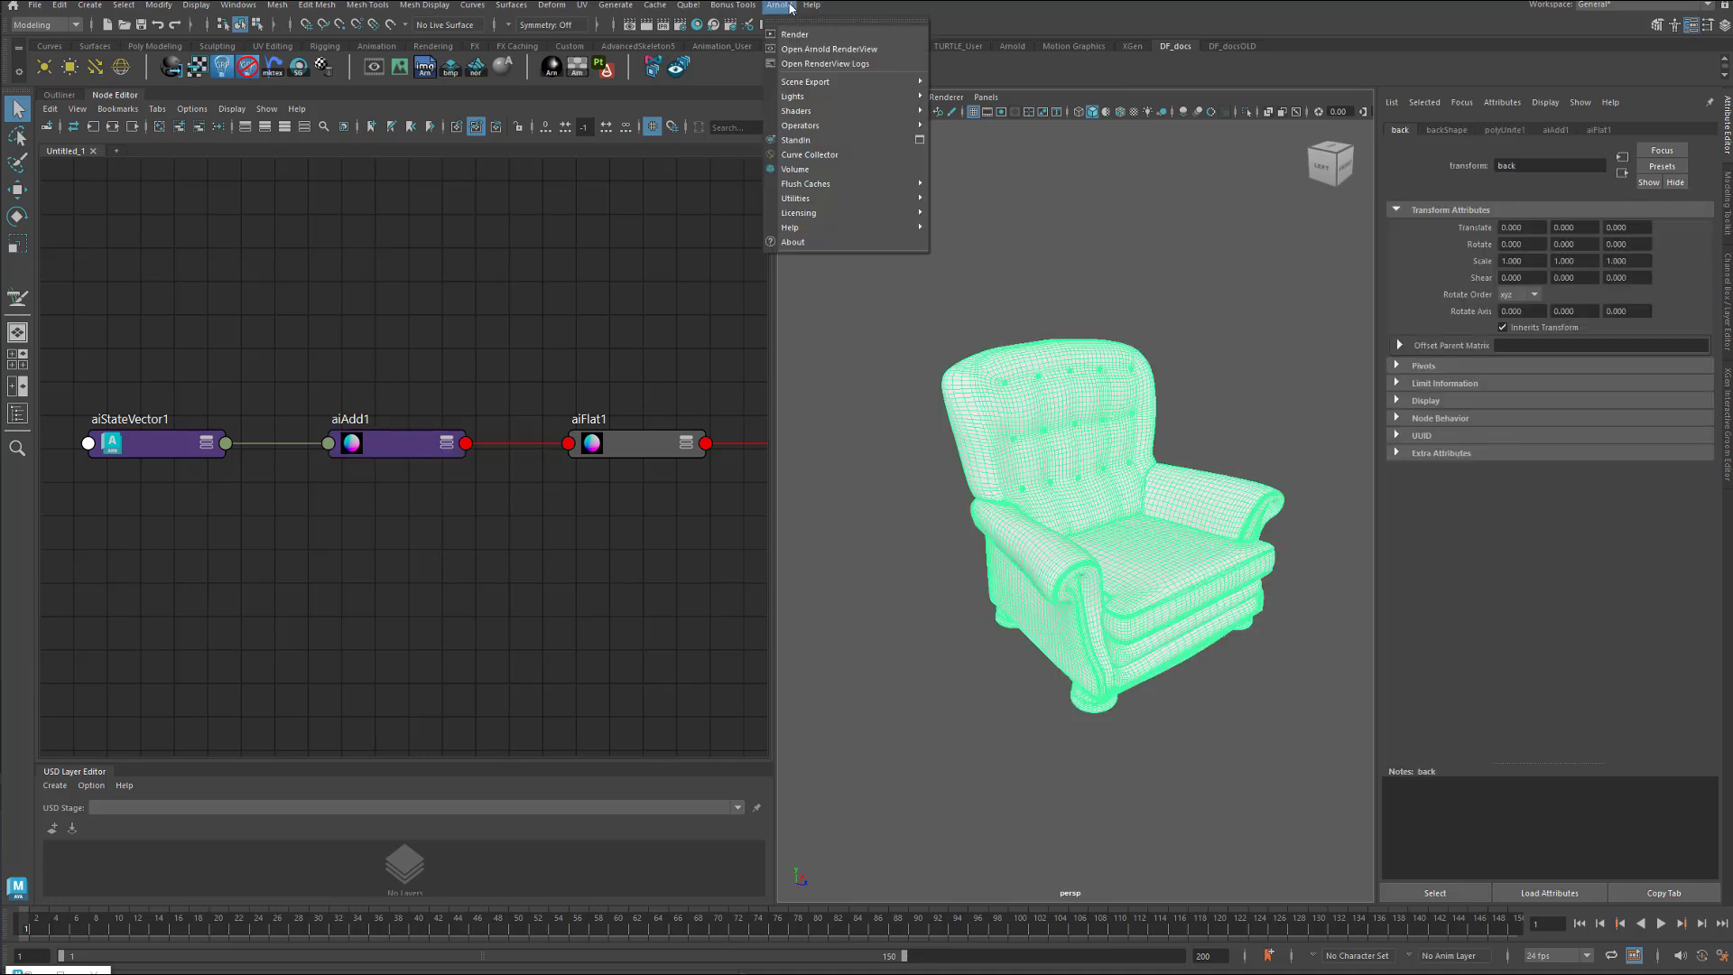
mouse_move(836, 199)
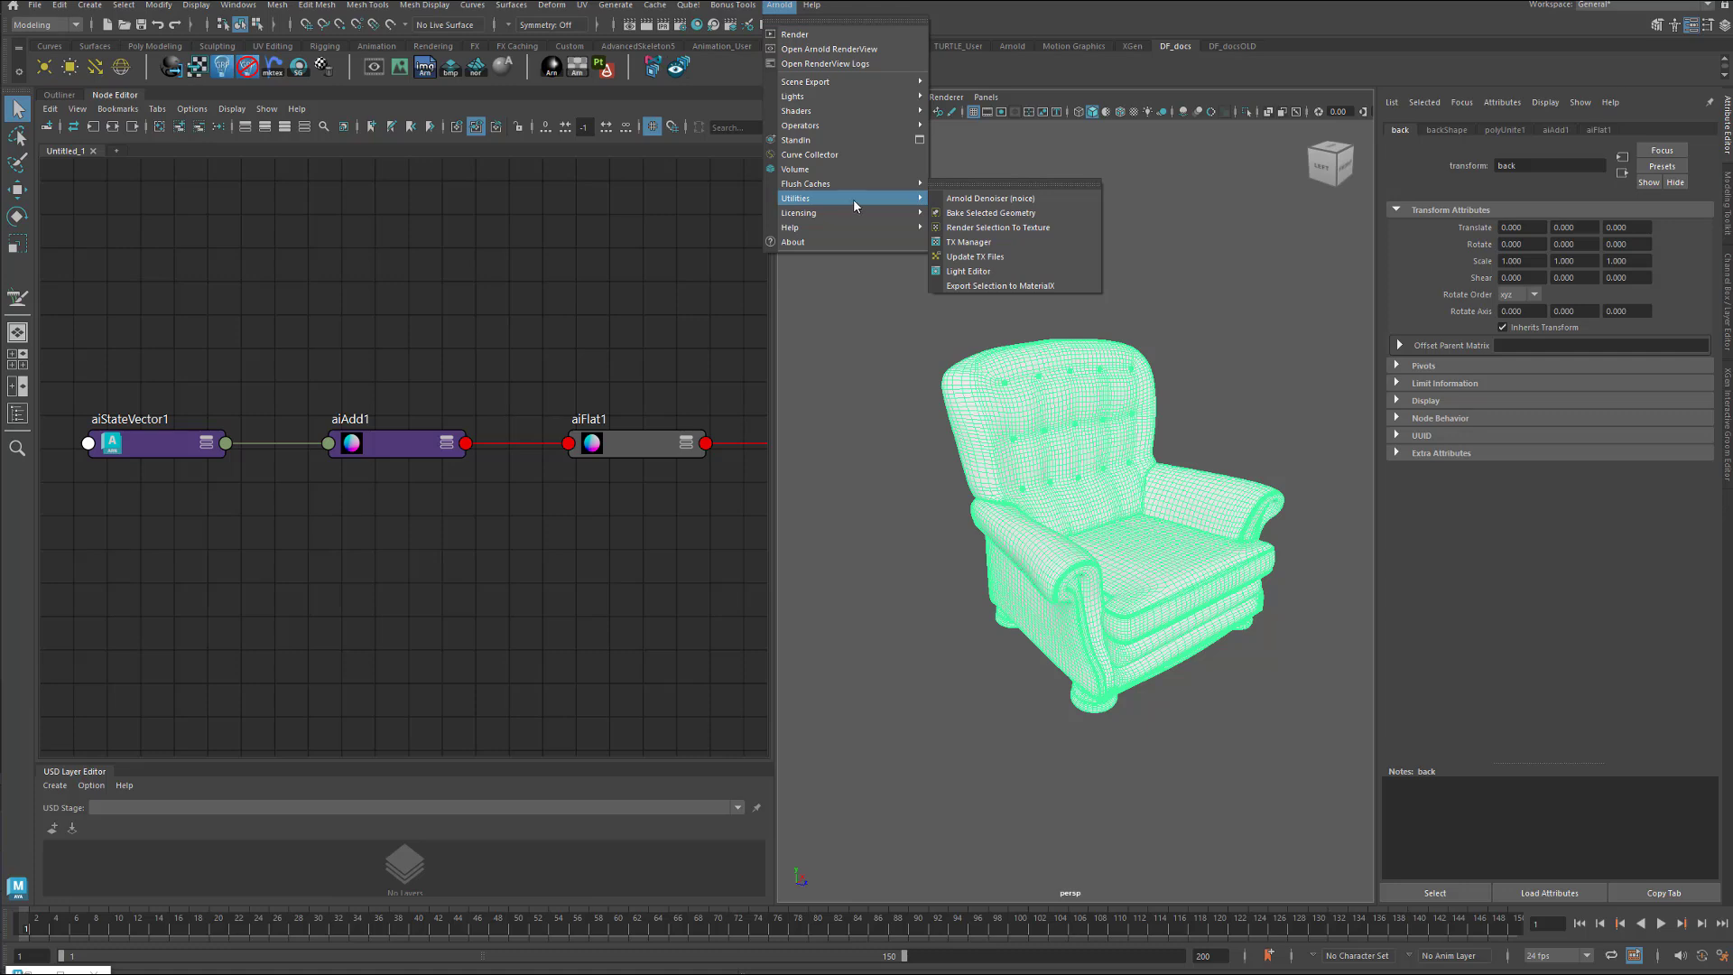
click(1034, 229)
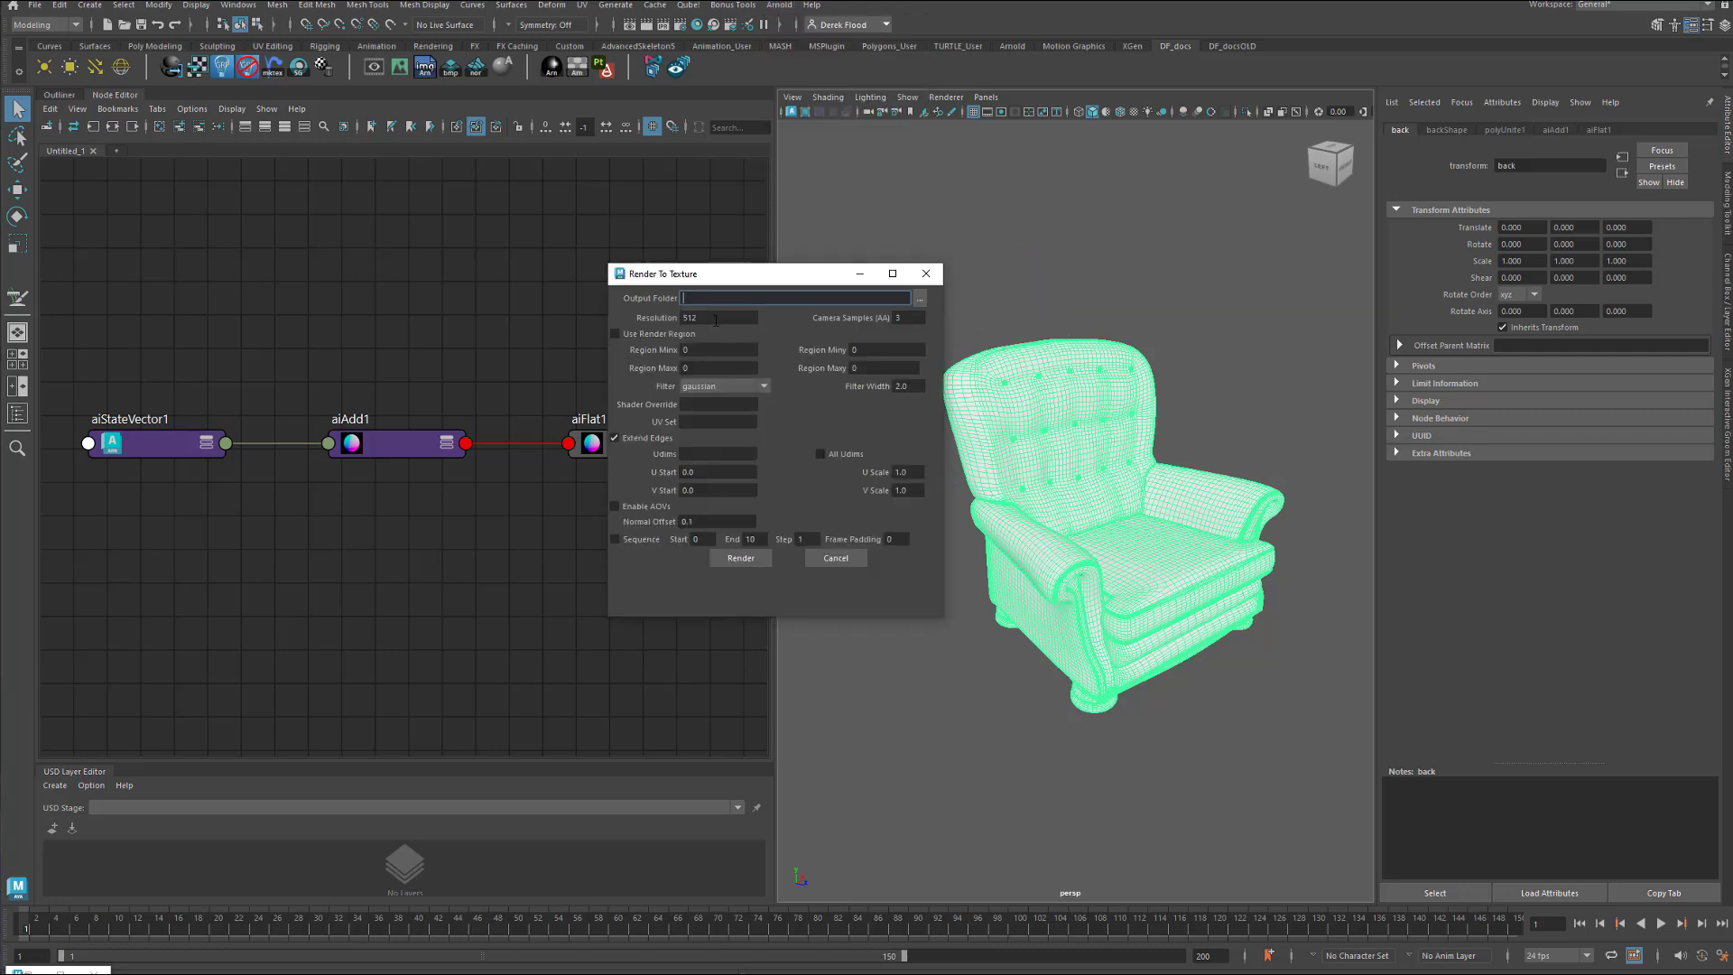
Render the armchair to a texture at resolution 2024 into the living room's elements/room/N textures folder.
key(Tab)
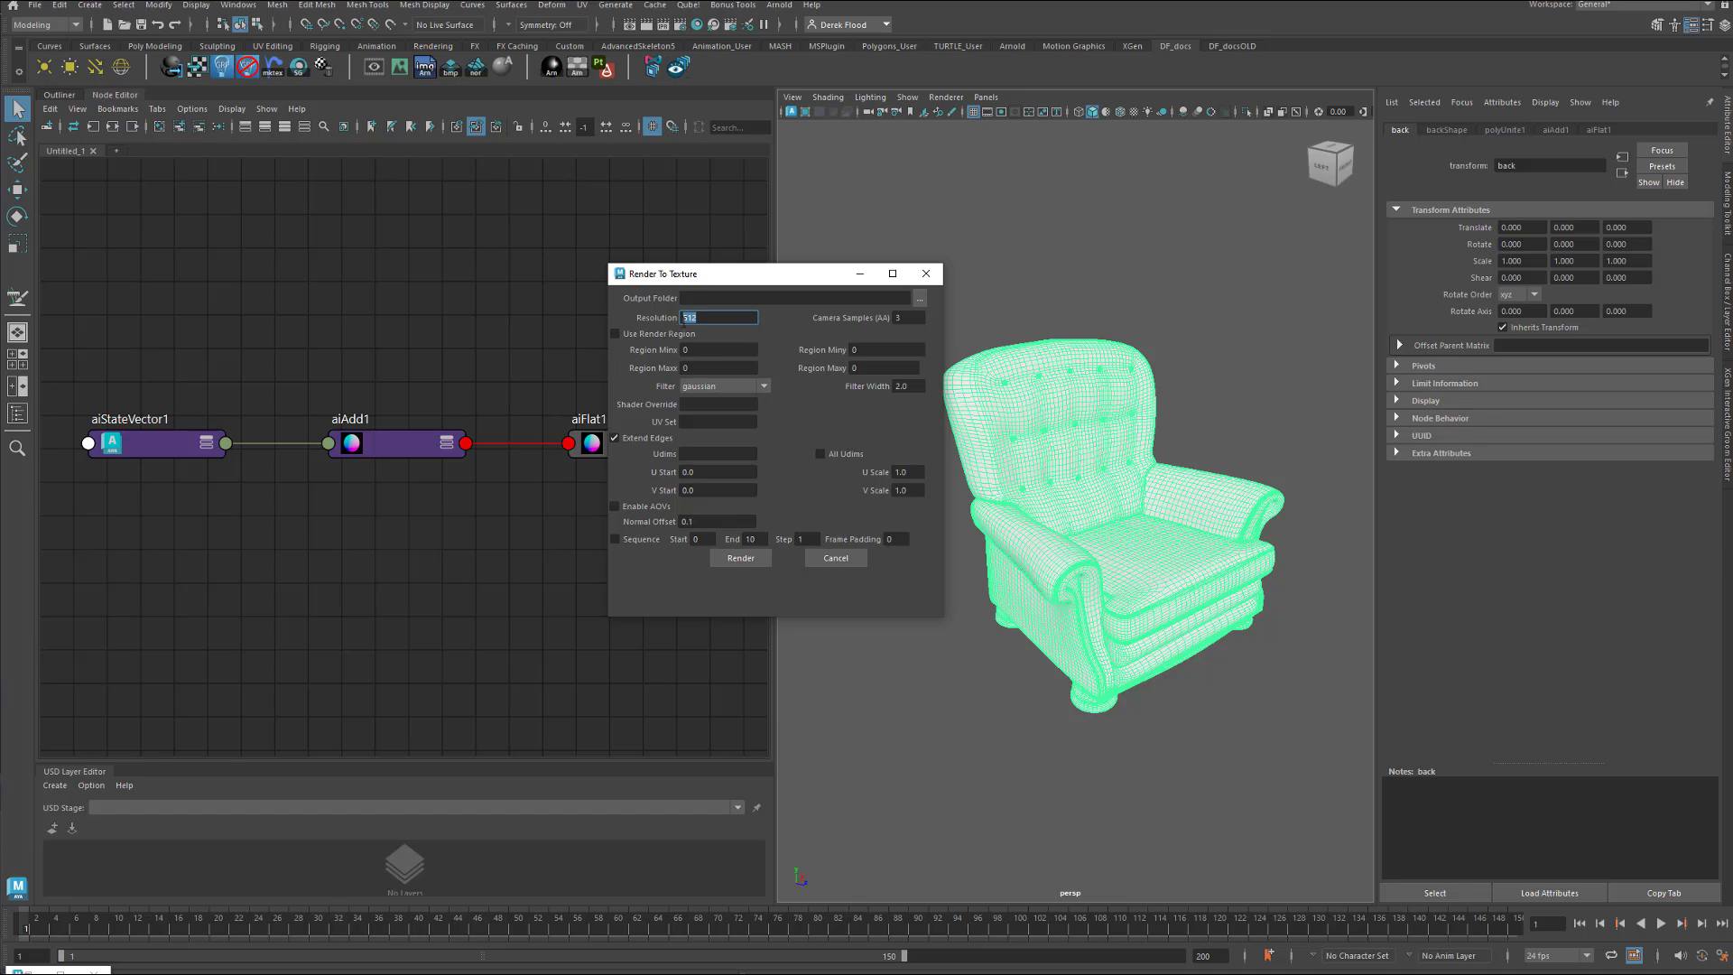
text(2024)
click(716, 349)
click(920, 298)
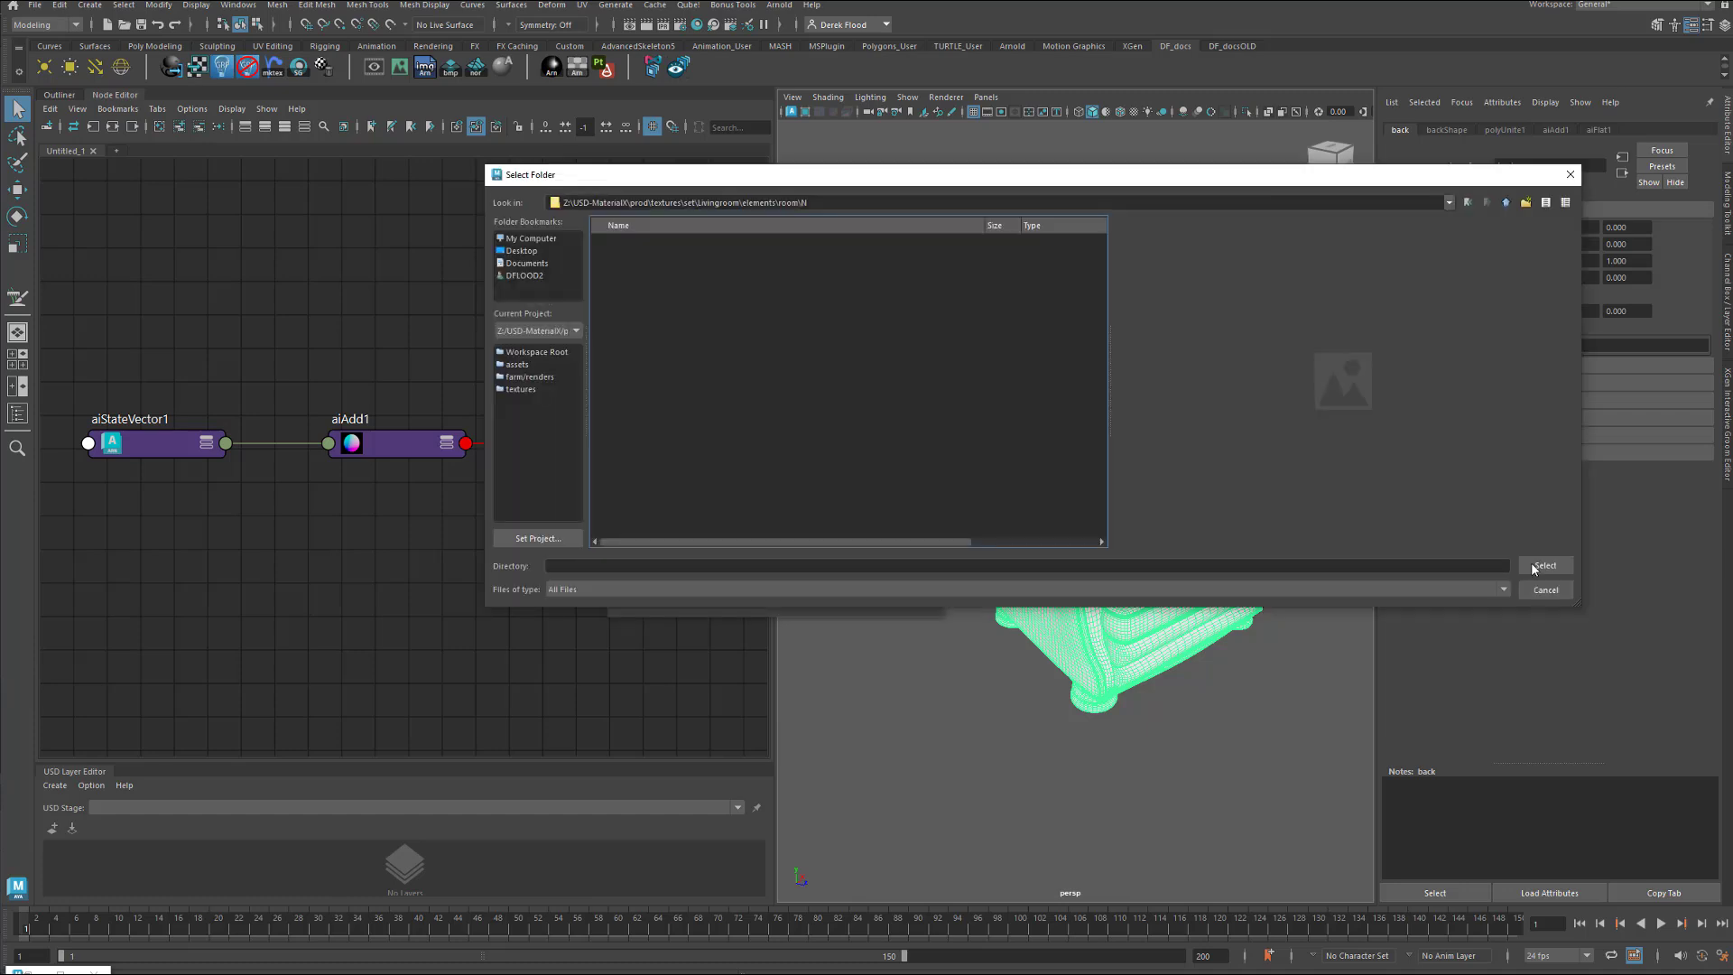
click(1545, 565)
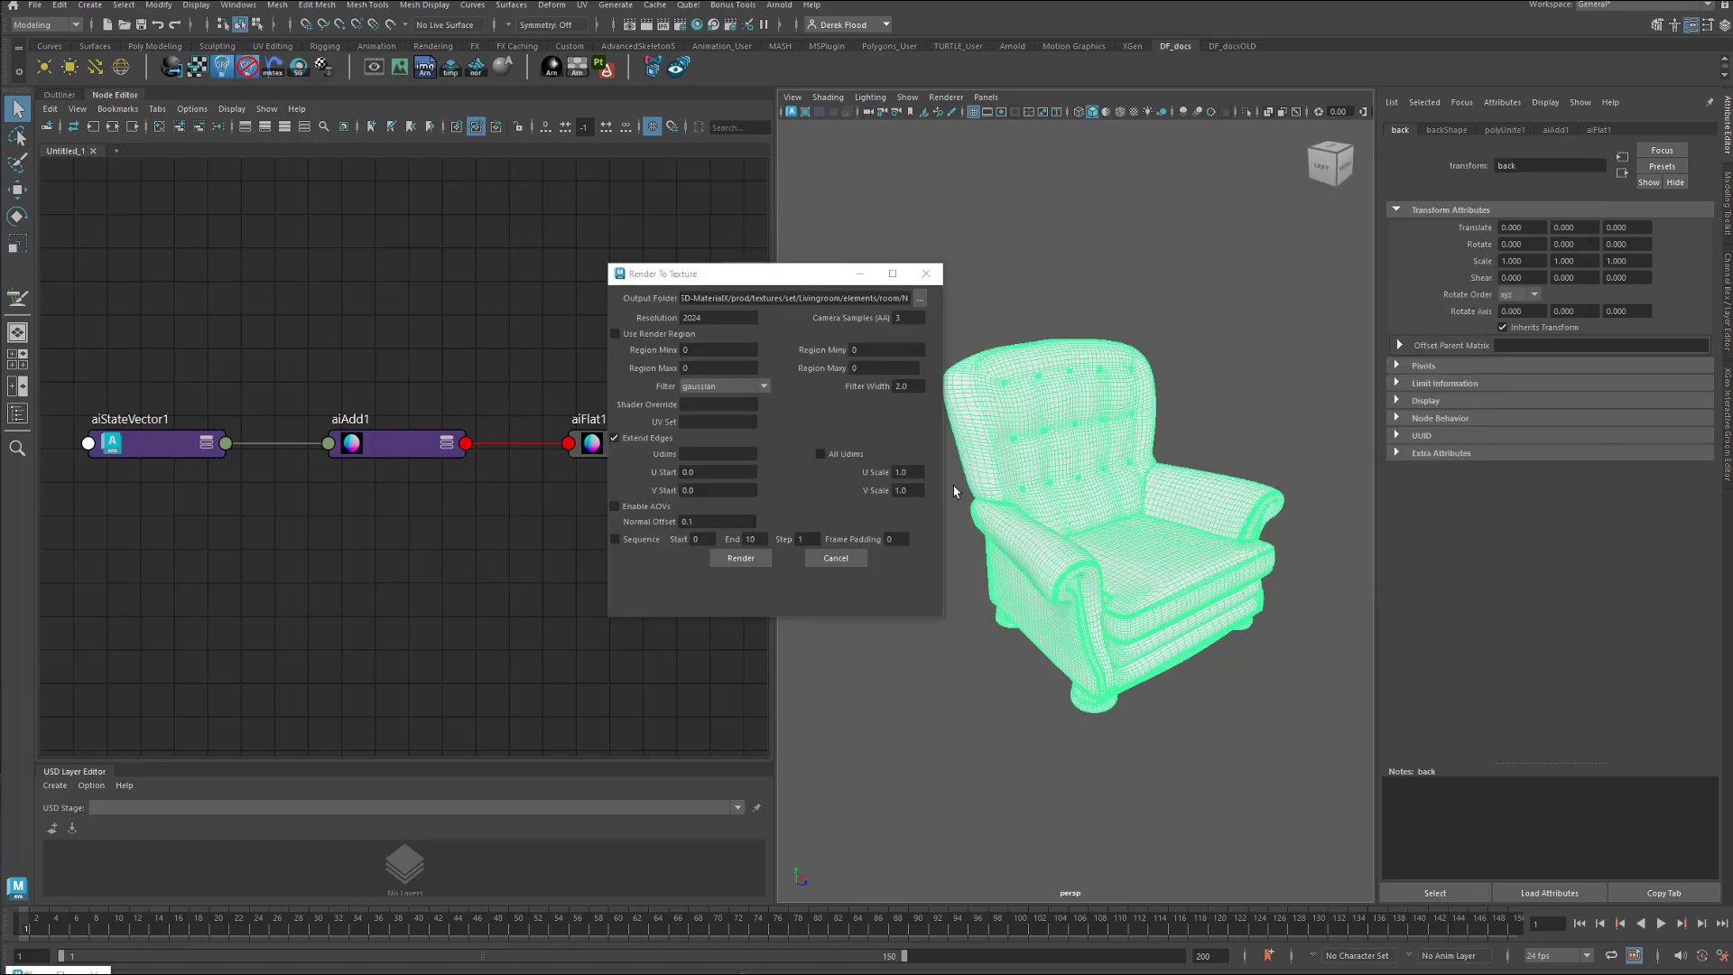
click(753, 559)
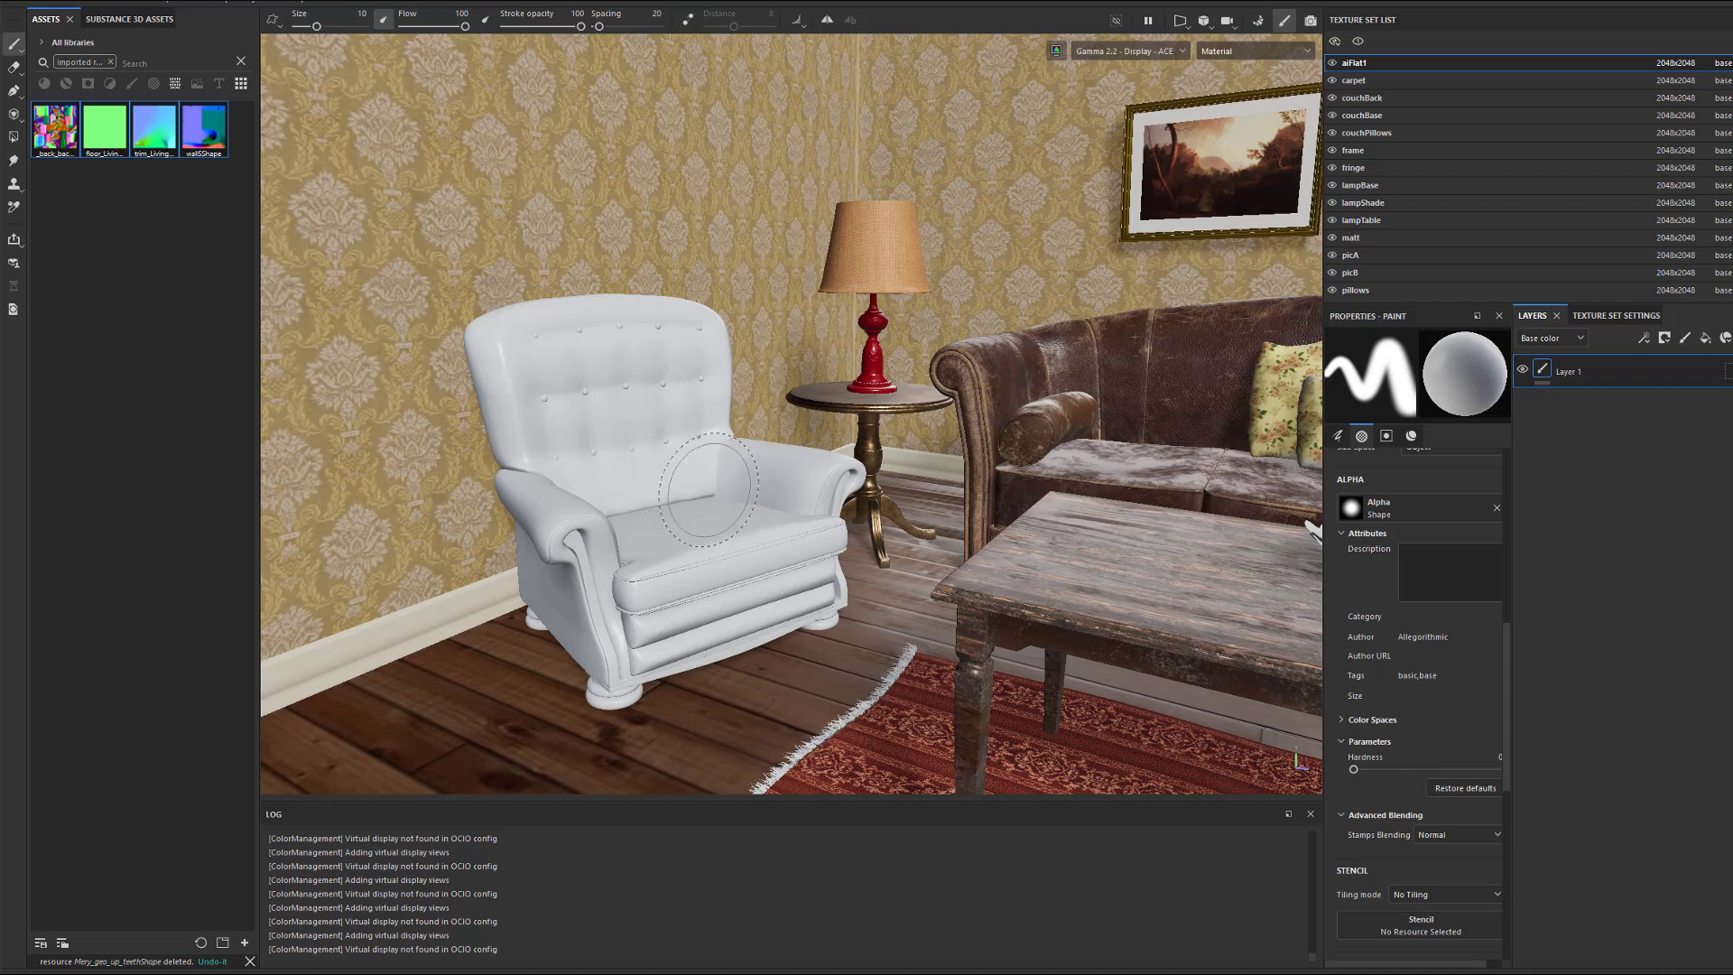
In Substance 3D Painter, add a color-only fill layer to the aiFlat1 texture set, using the _back_backShape texture as base color.
click(1705, 338)
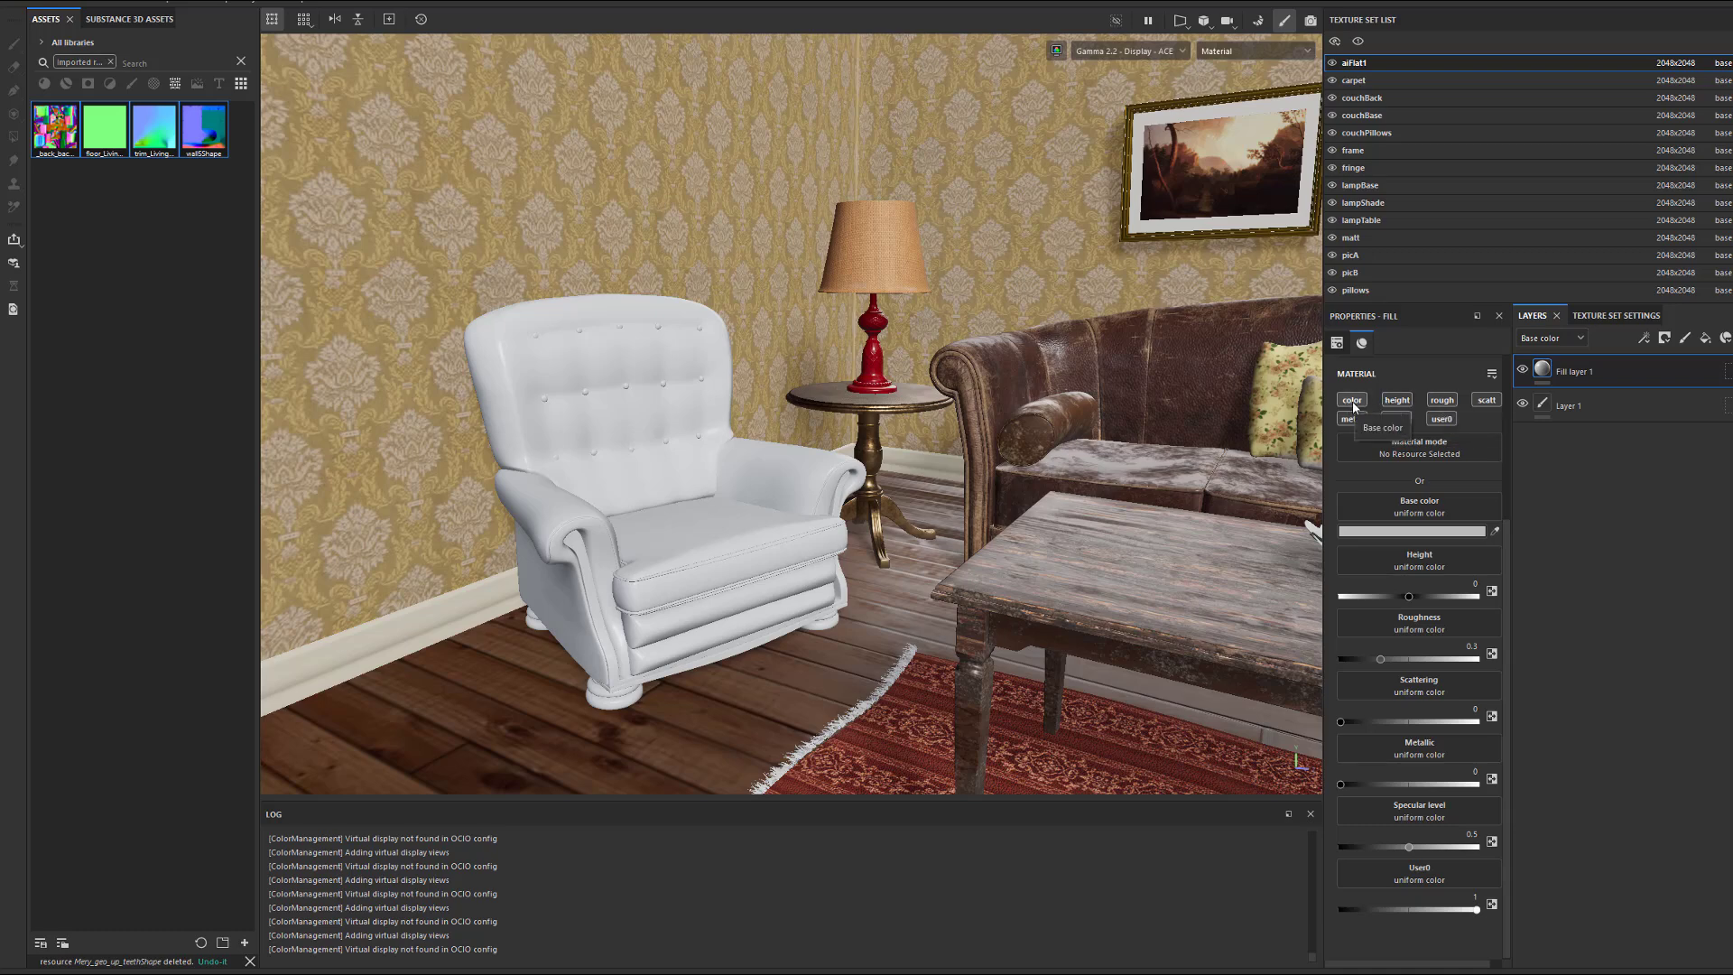
key(alt)
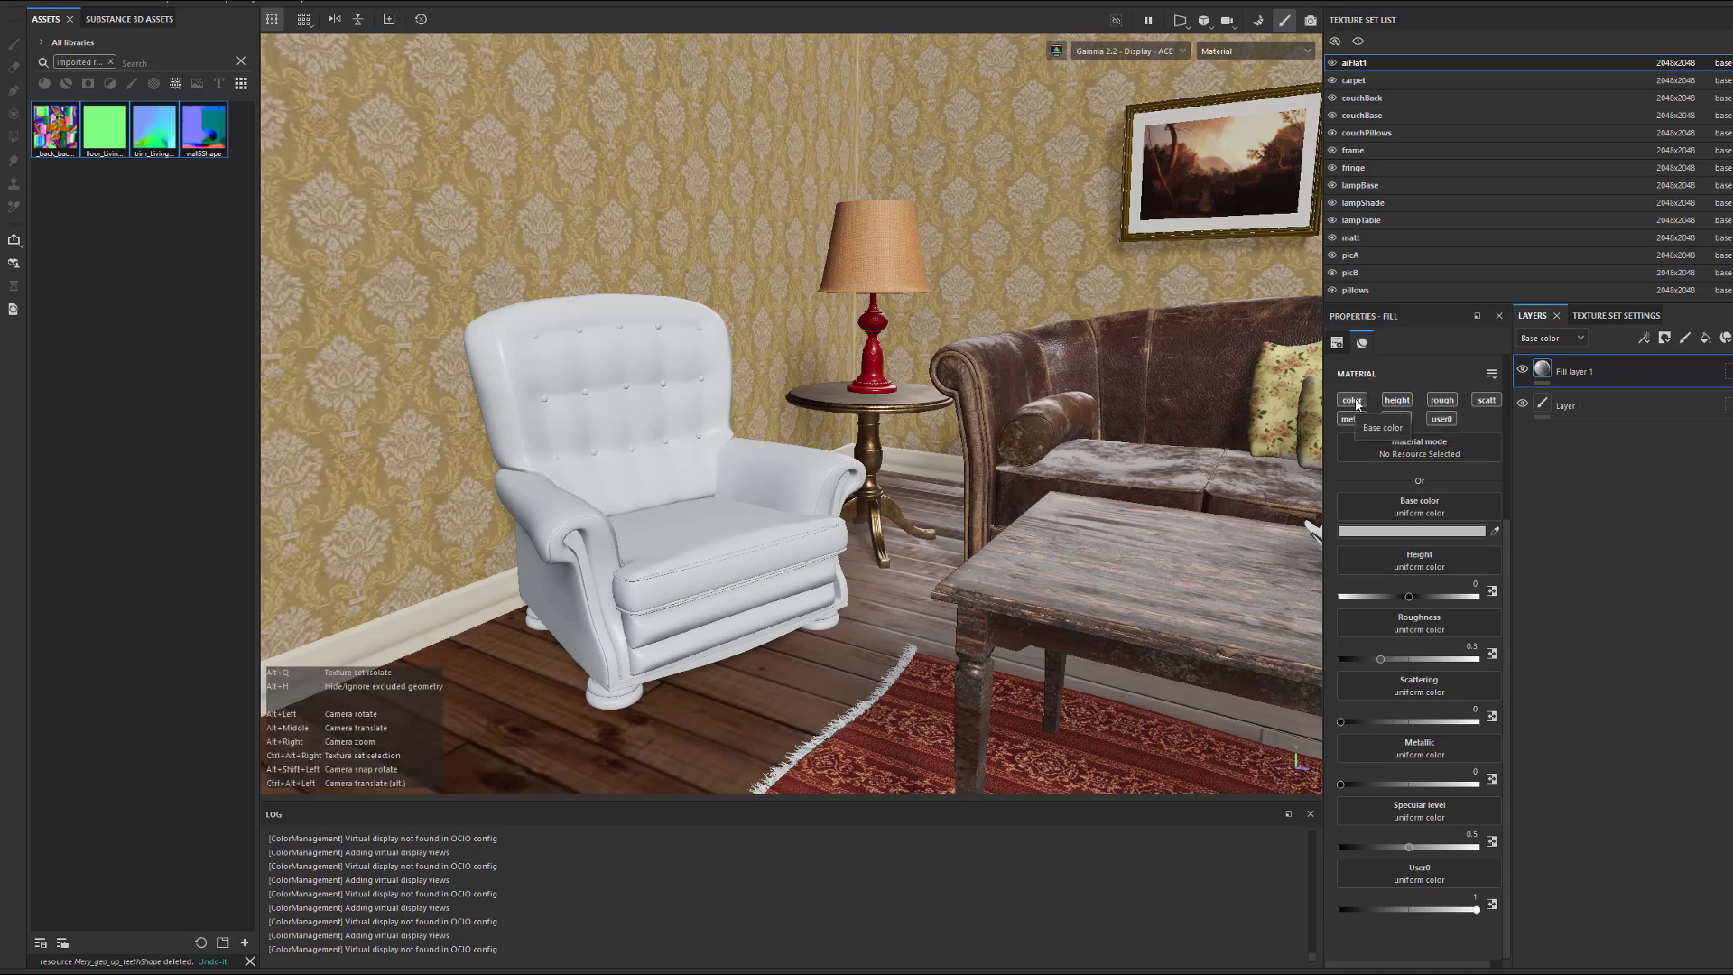
alt+click(1354, 401)
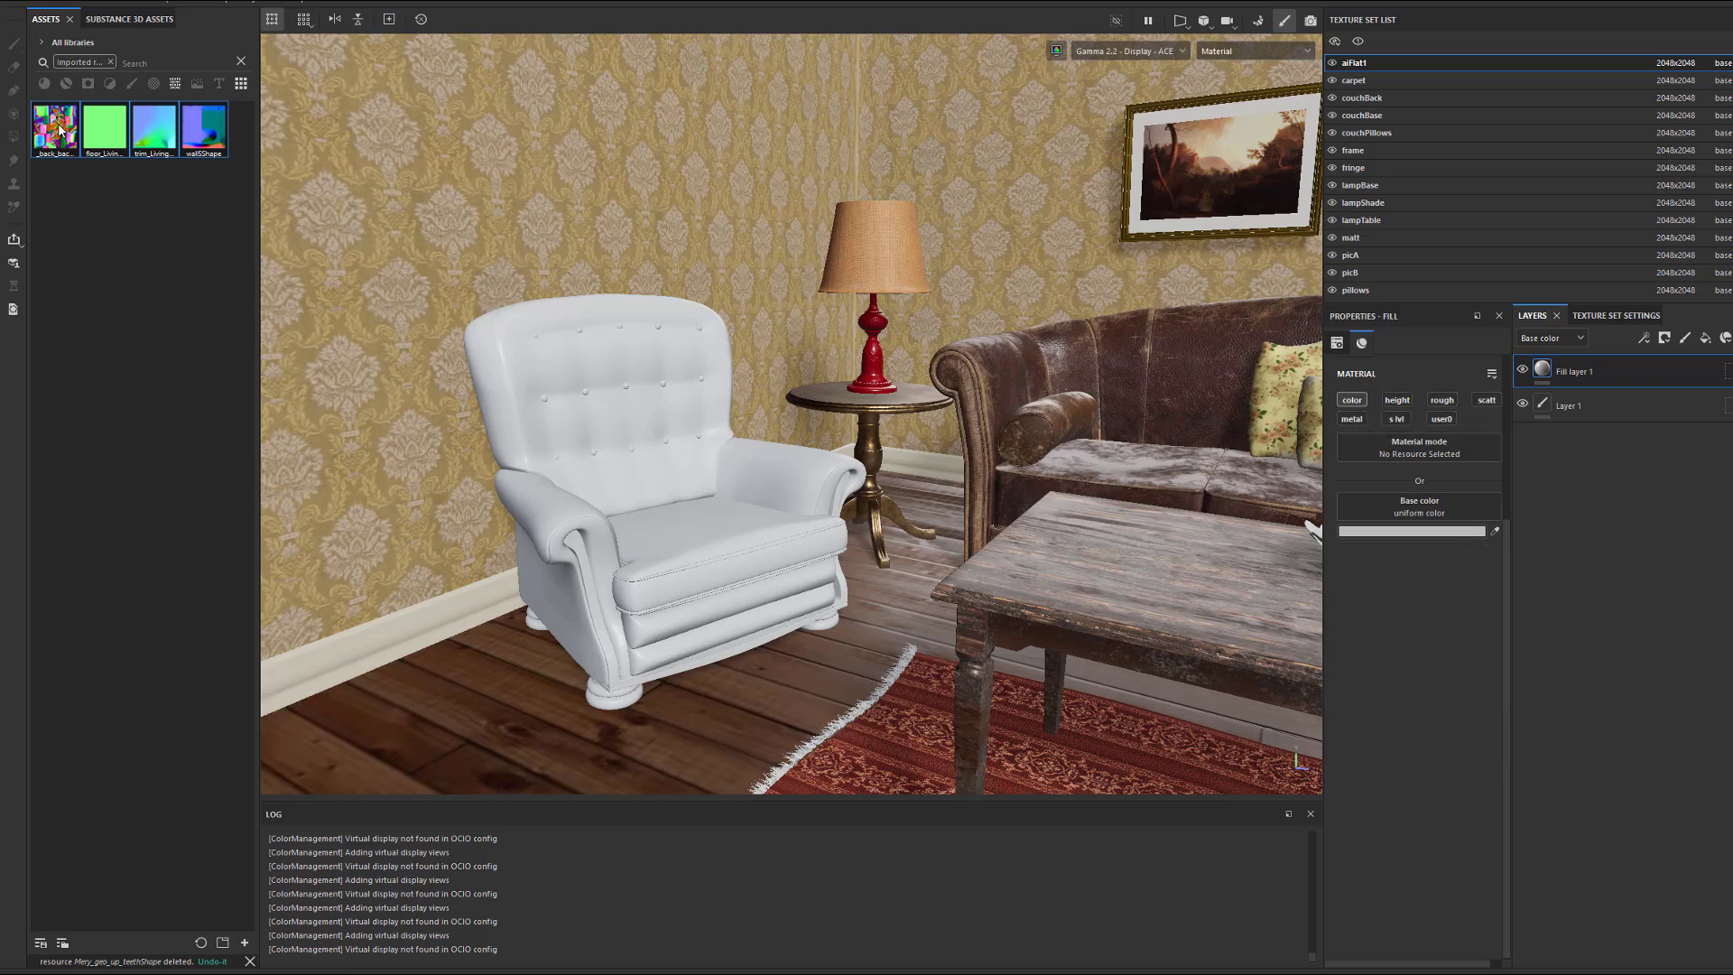
mouse_move(60, 129)
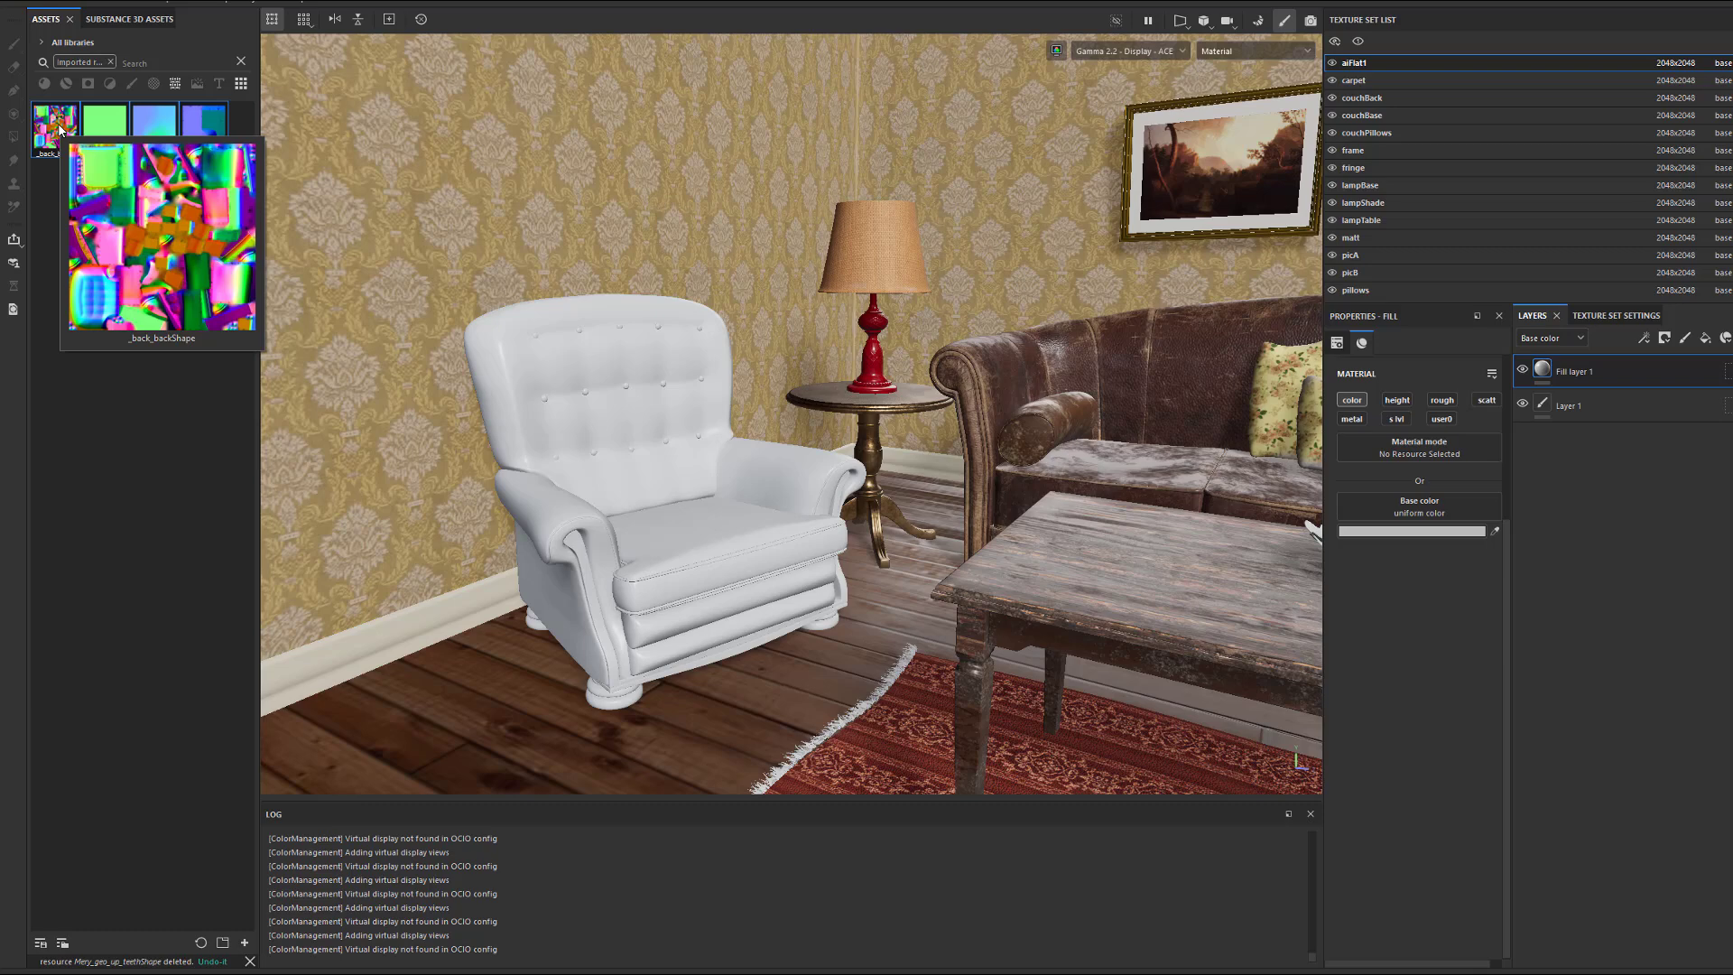
drag(59, 129, 1377, 515)
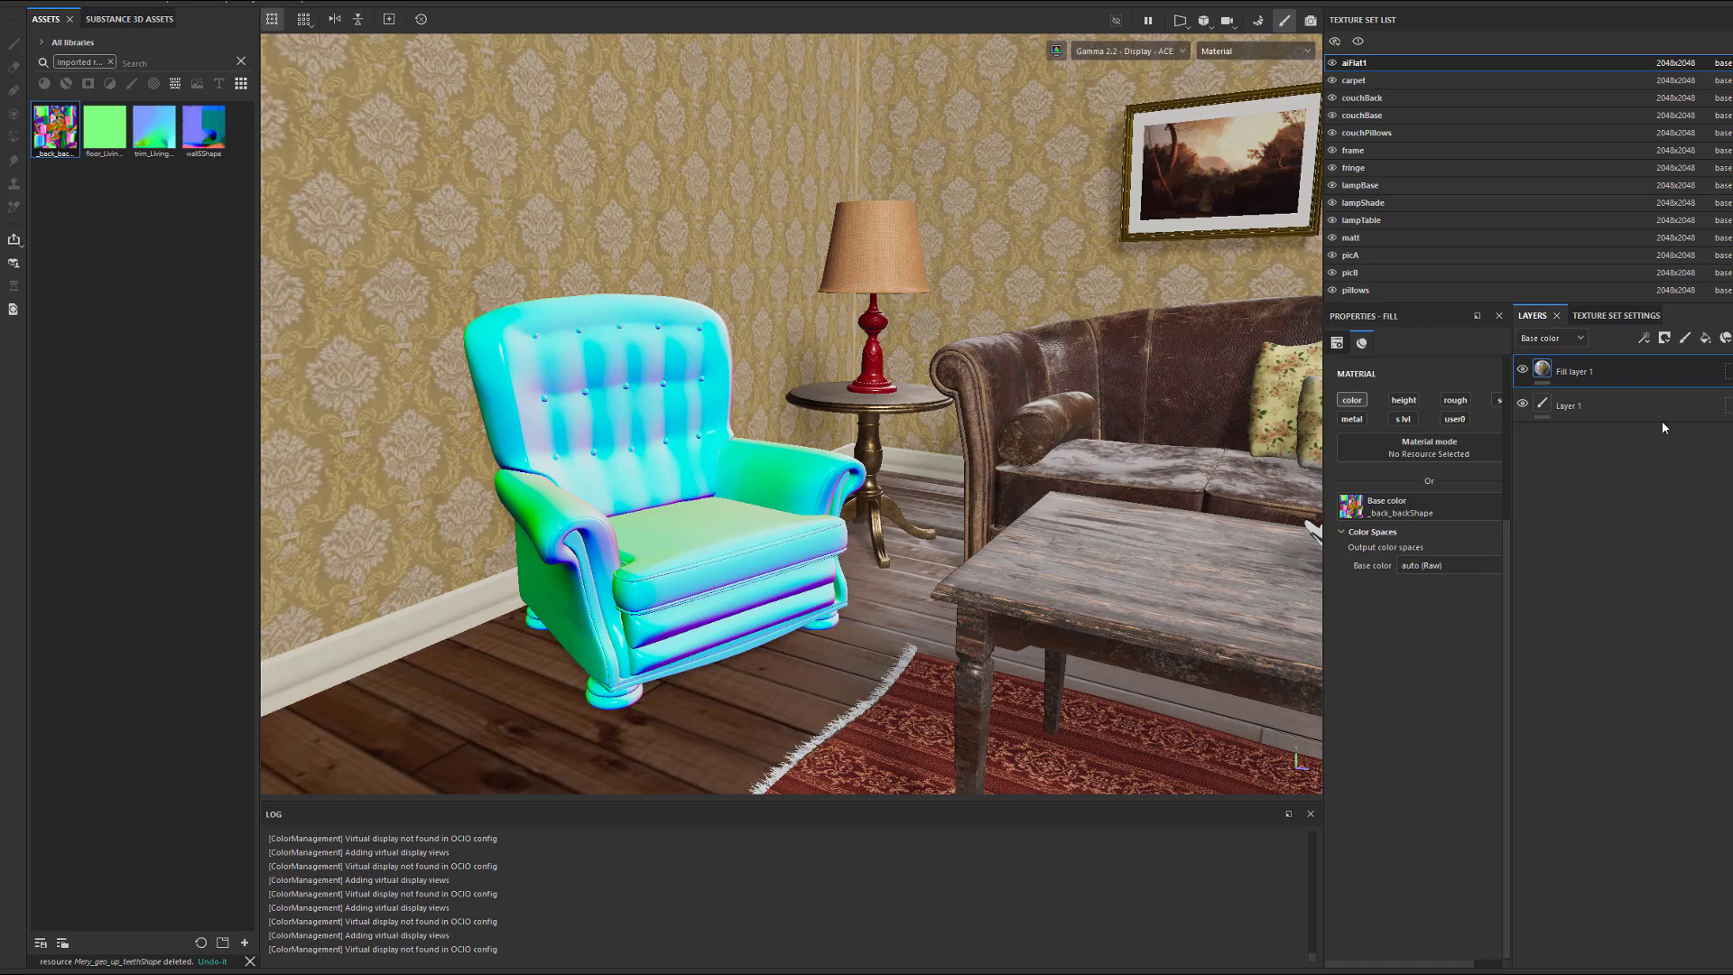
Move Layer 1 above Fill layer 1 and switch to the Smudge tool.
drag(1648, 415, 1656, 362)
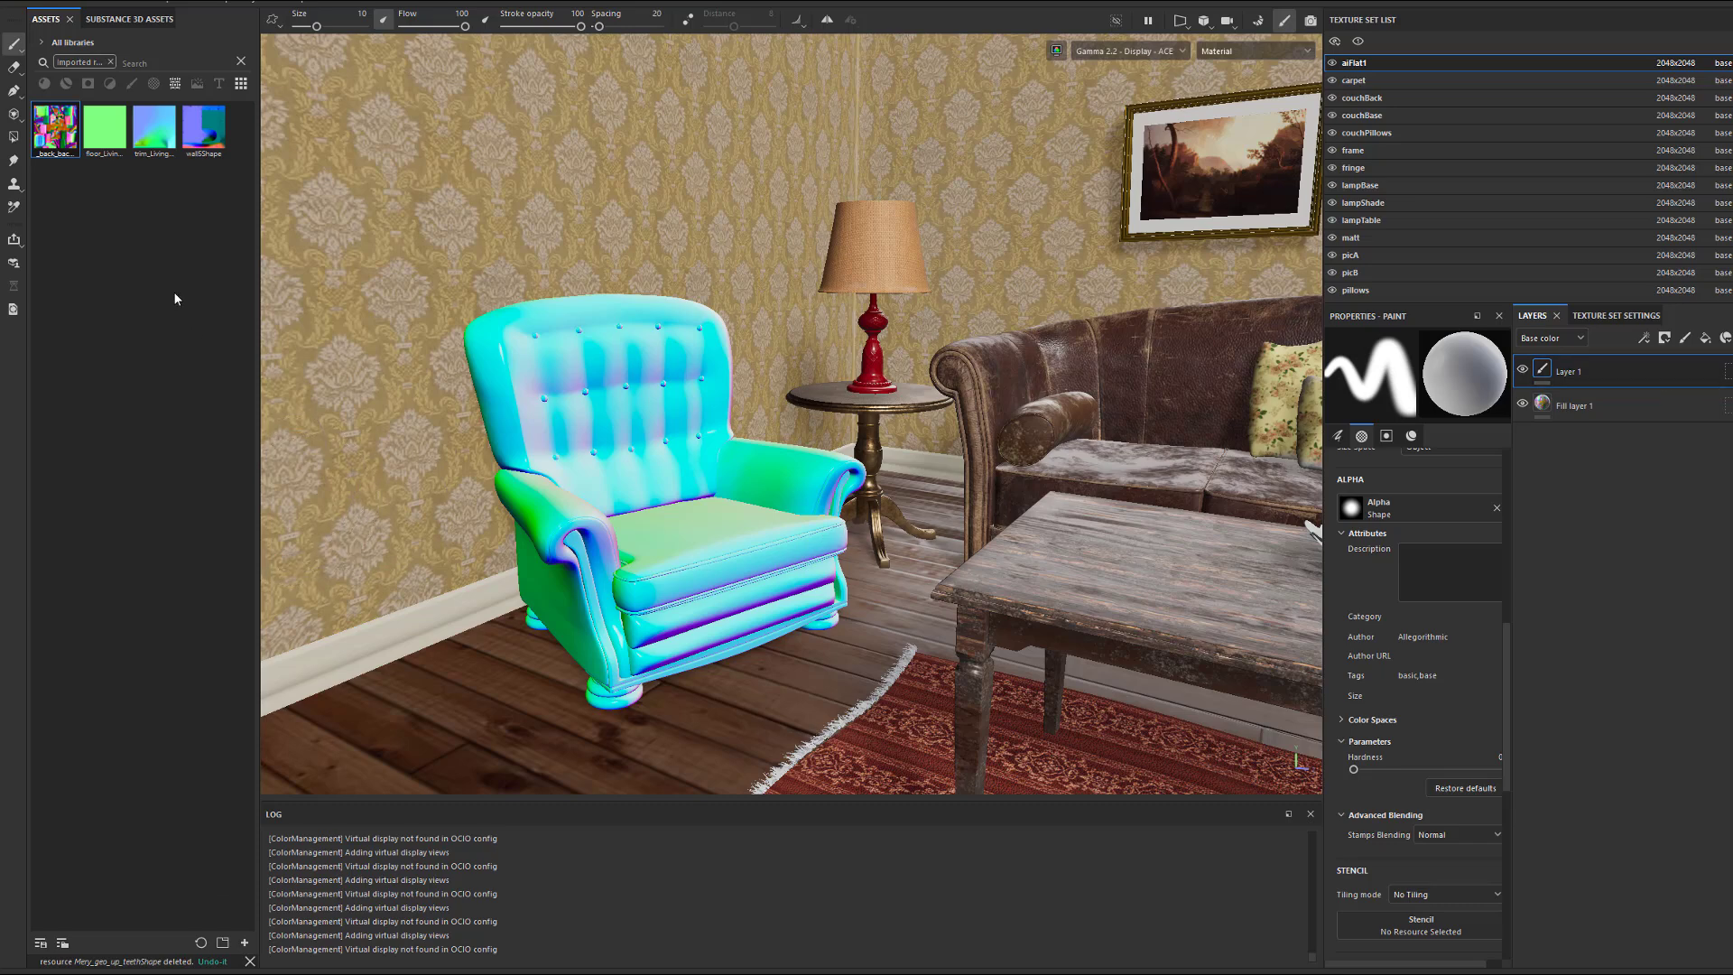
click(14, 163)
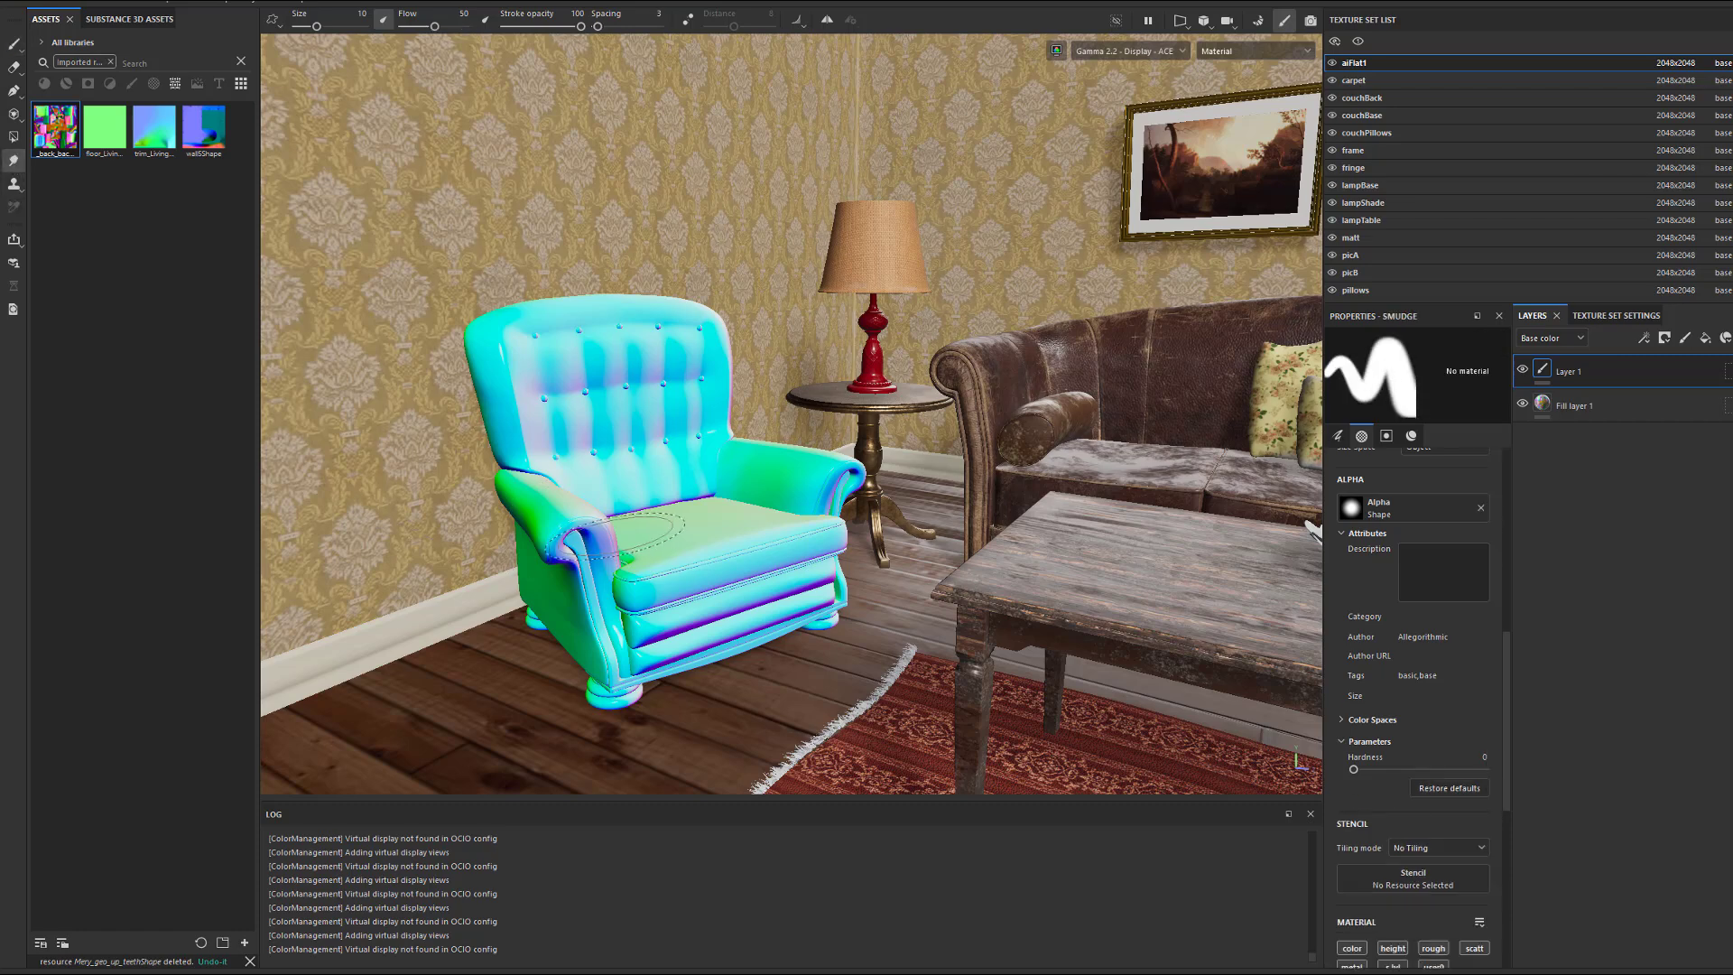
Isolate the aiFlat1 texture set so only the armchair is shown in the viewport.
mouse_move(639, 598)
alt+mouse_down()
mouse_move(683, 570)
mouse_move(677, 659)
alt+mouse_up()
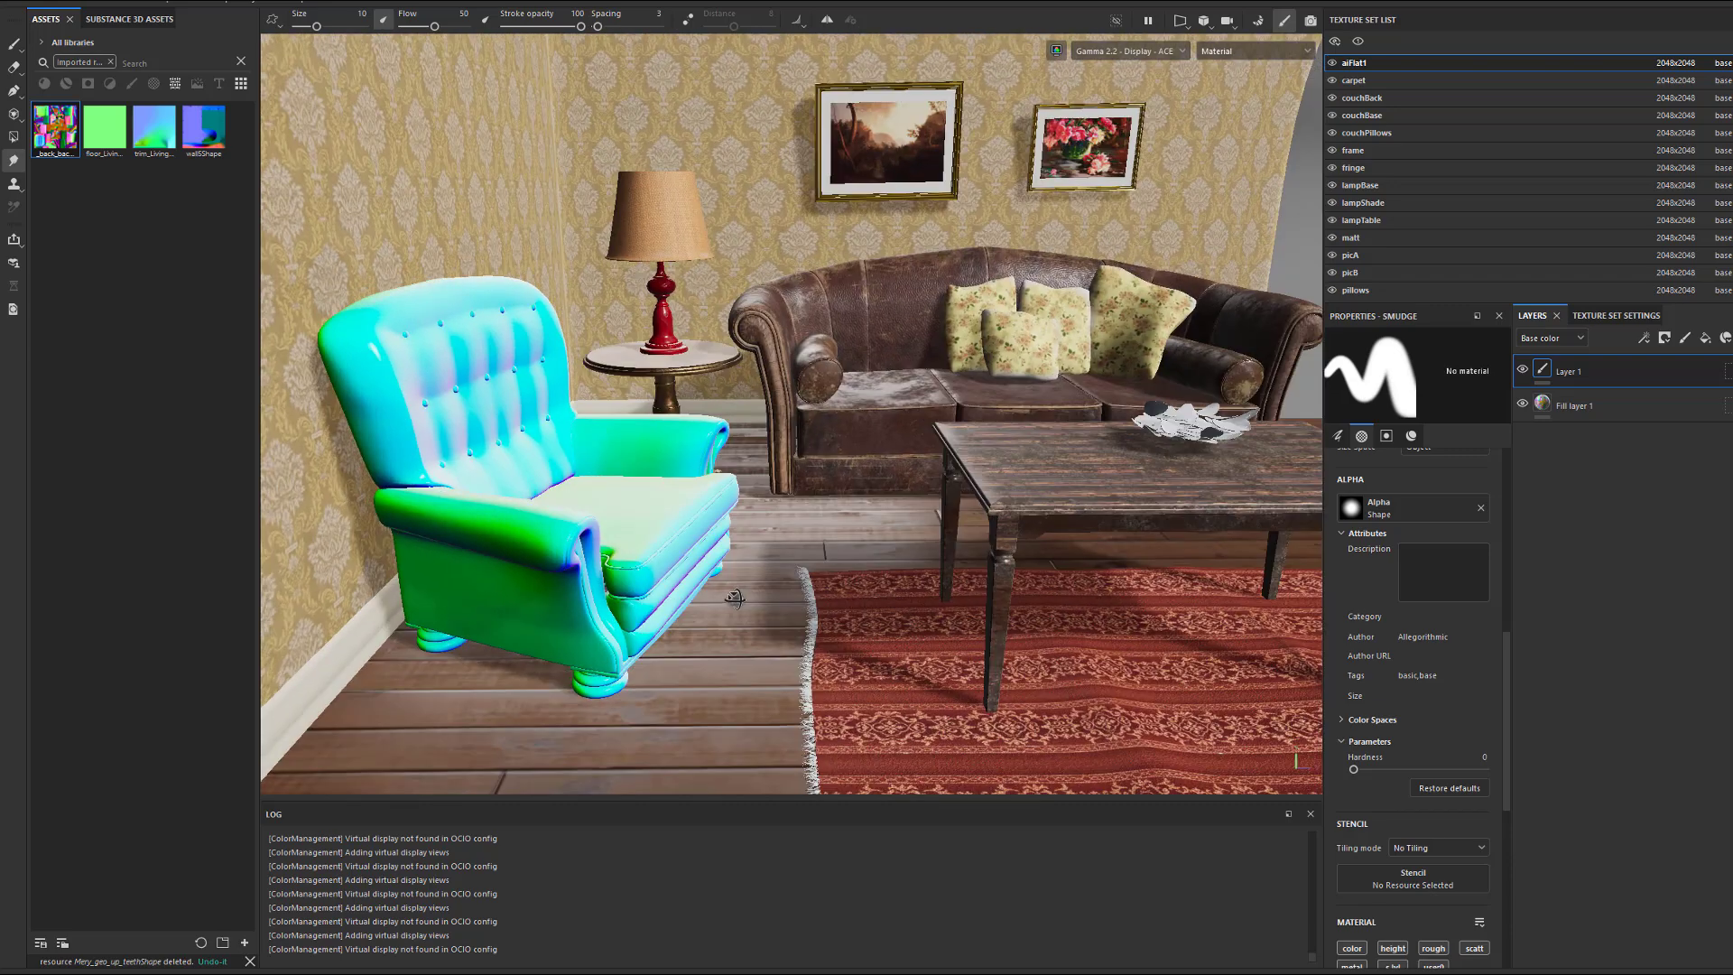
alt+right_drag(677, 659, 717, 663)
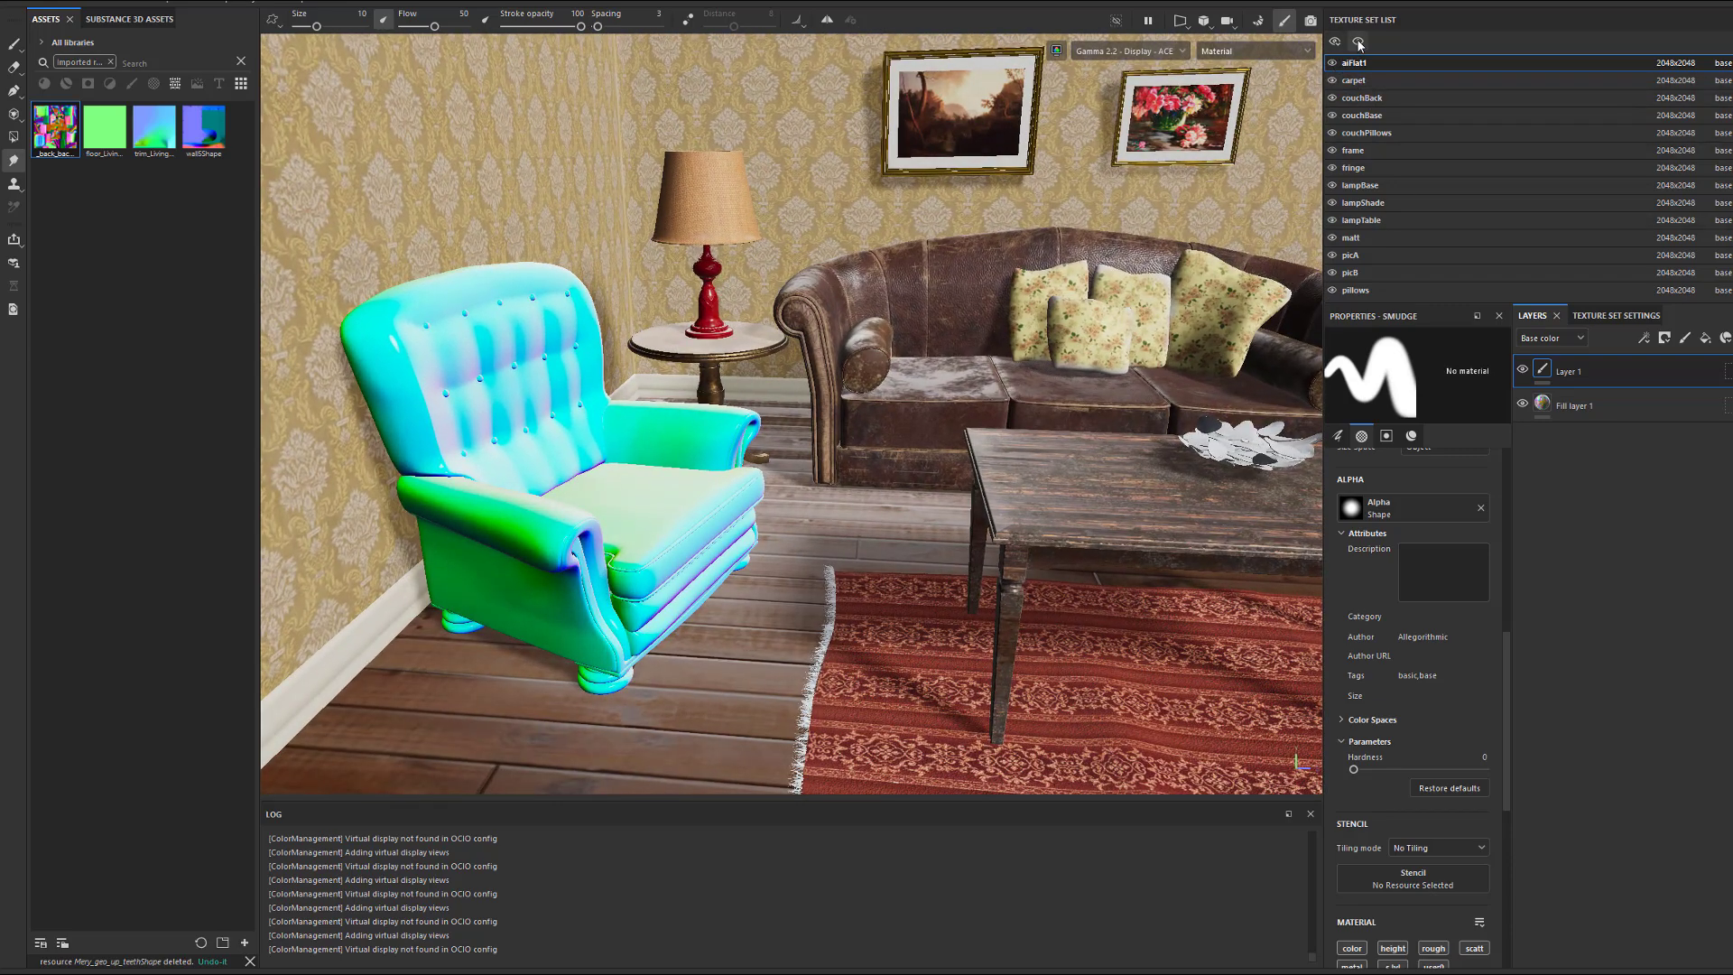
click(1359, 43)
alt+drag(686, 487, 900, 522)
alt+middle_drag(901, 512, 717, 505)
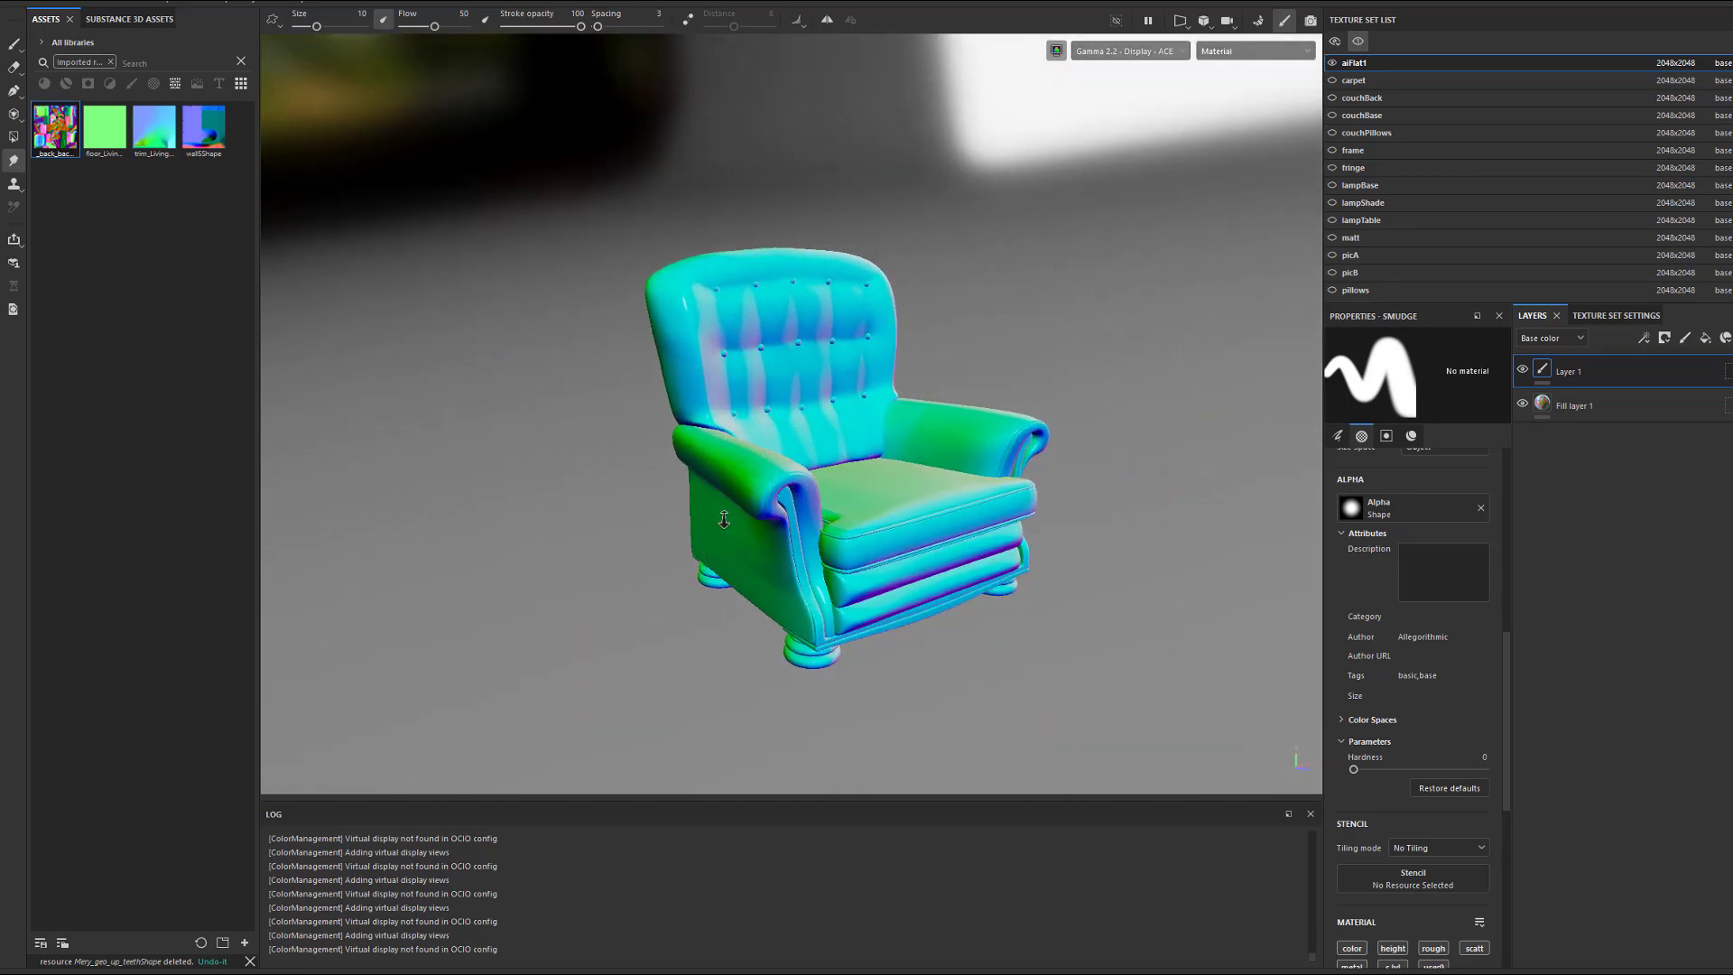
Reduce the Smudge brush to size 0.56 and smudge the normal colors along the side edge of the armchair's rear panel.
alt+right_drag(722, 514, 1336, 492)
alt+middle_drag(981, 522, 911, 411)
mouse_move(803, 447)
alt+mouse_down()
mouse_move(813, 496)
mouse_move(1088, 482)
mouse_move(990, 449)
mouse_move(902, 487)
mouse_move(1043, 533)
mouse_move(1084, 516)
alt+mouse_up()
mouse_move(808, 481)
alt+middle_down()
mouse_move(917, 573)
mouse_move(908, 693)
alt+middle_up()
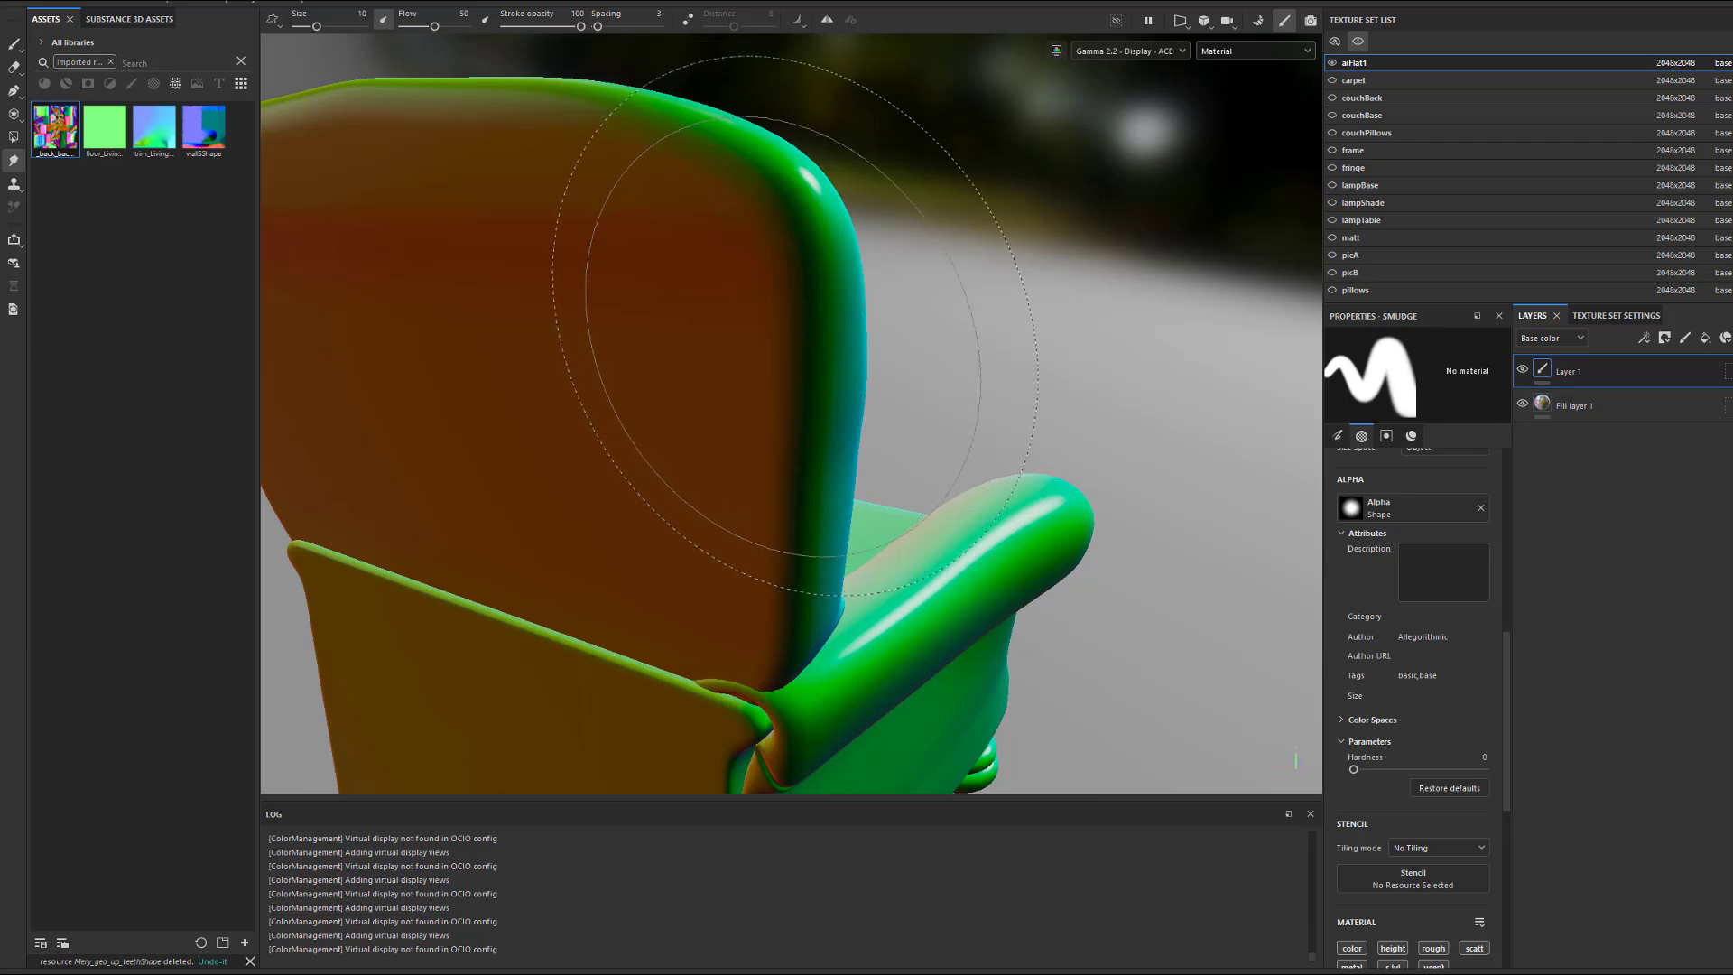
key(bracketleft)
key(bracketleft)
key(bracketleft)
key(bracketleft)
key(bracketleft)
key(bracketleft)
key(bracketleft)
key(bracketleft)
key(bracketleft)
key(bracketleft)
key(bracketleft)
key(bracketleft)
key(bracketleft)
key(bracketleft)
key(bracketleft)
key(bracketleft)
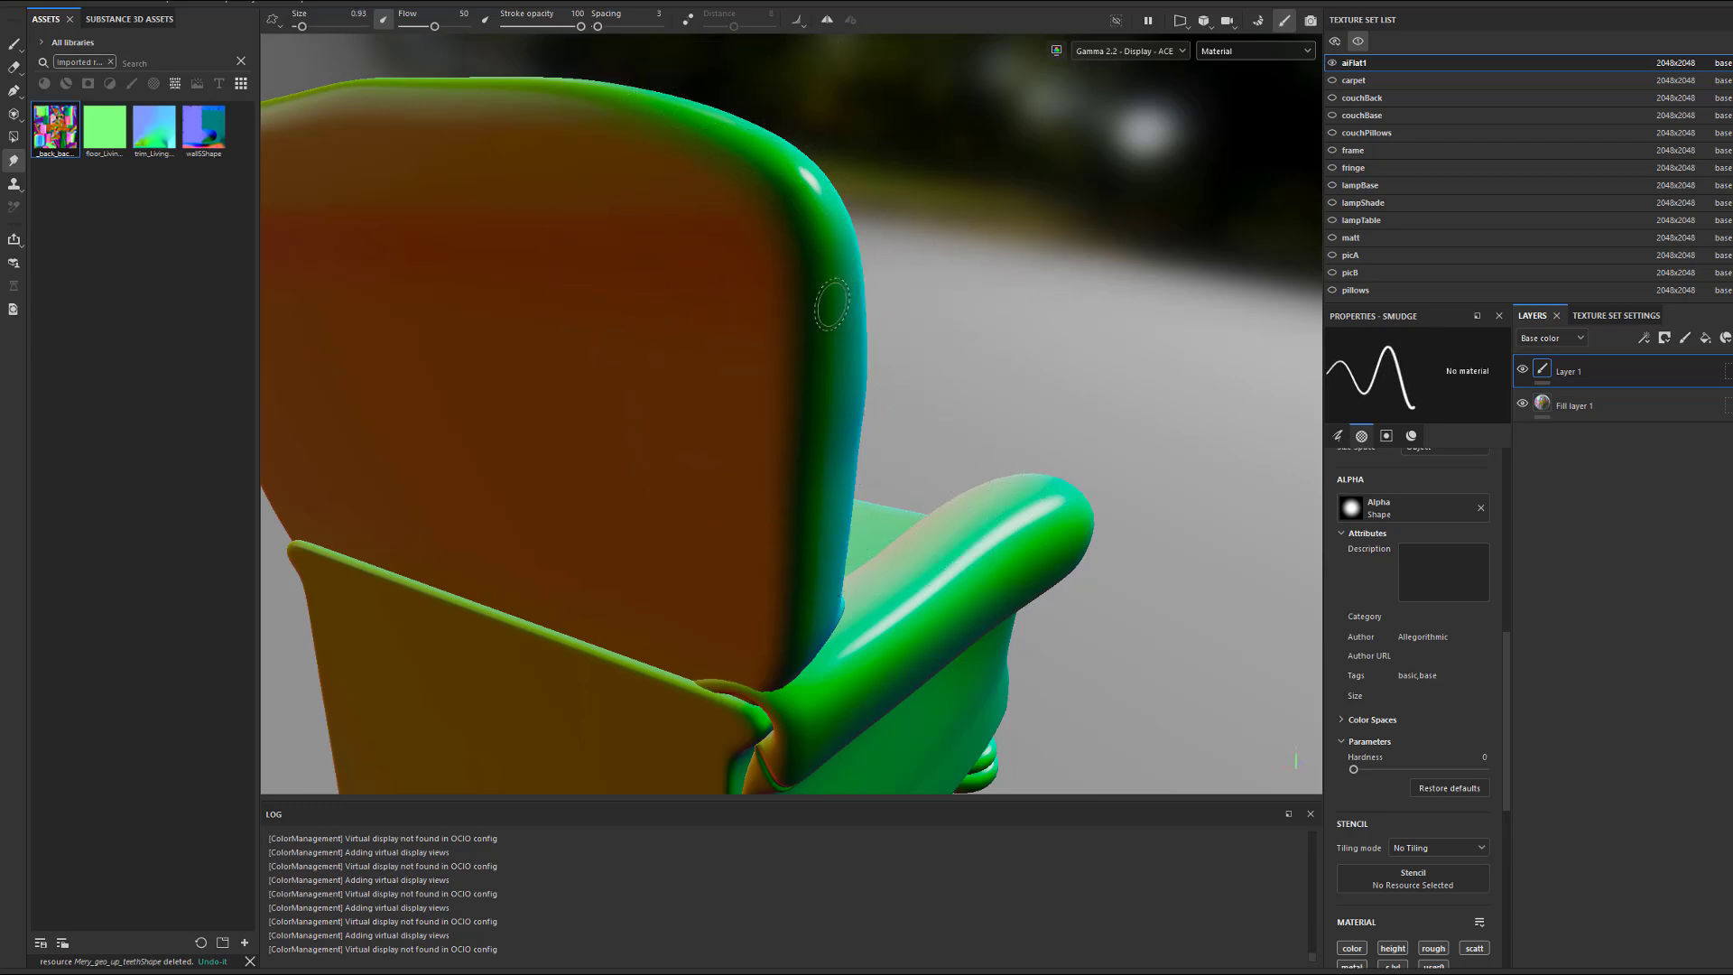
key(bracketleft)
key(bracketleft)
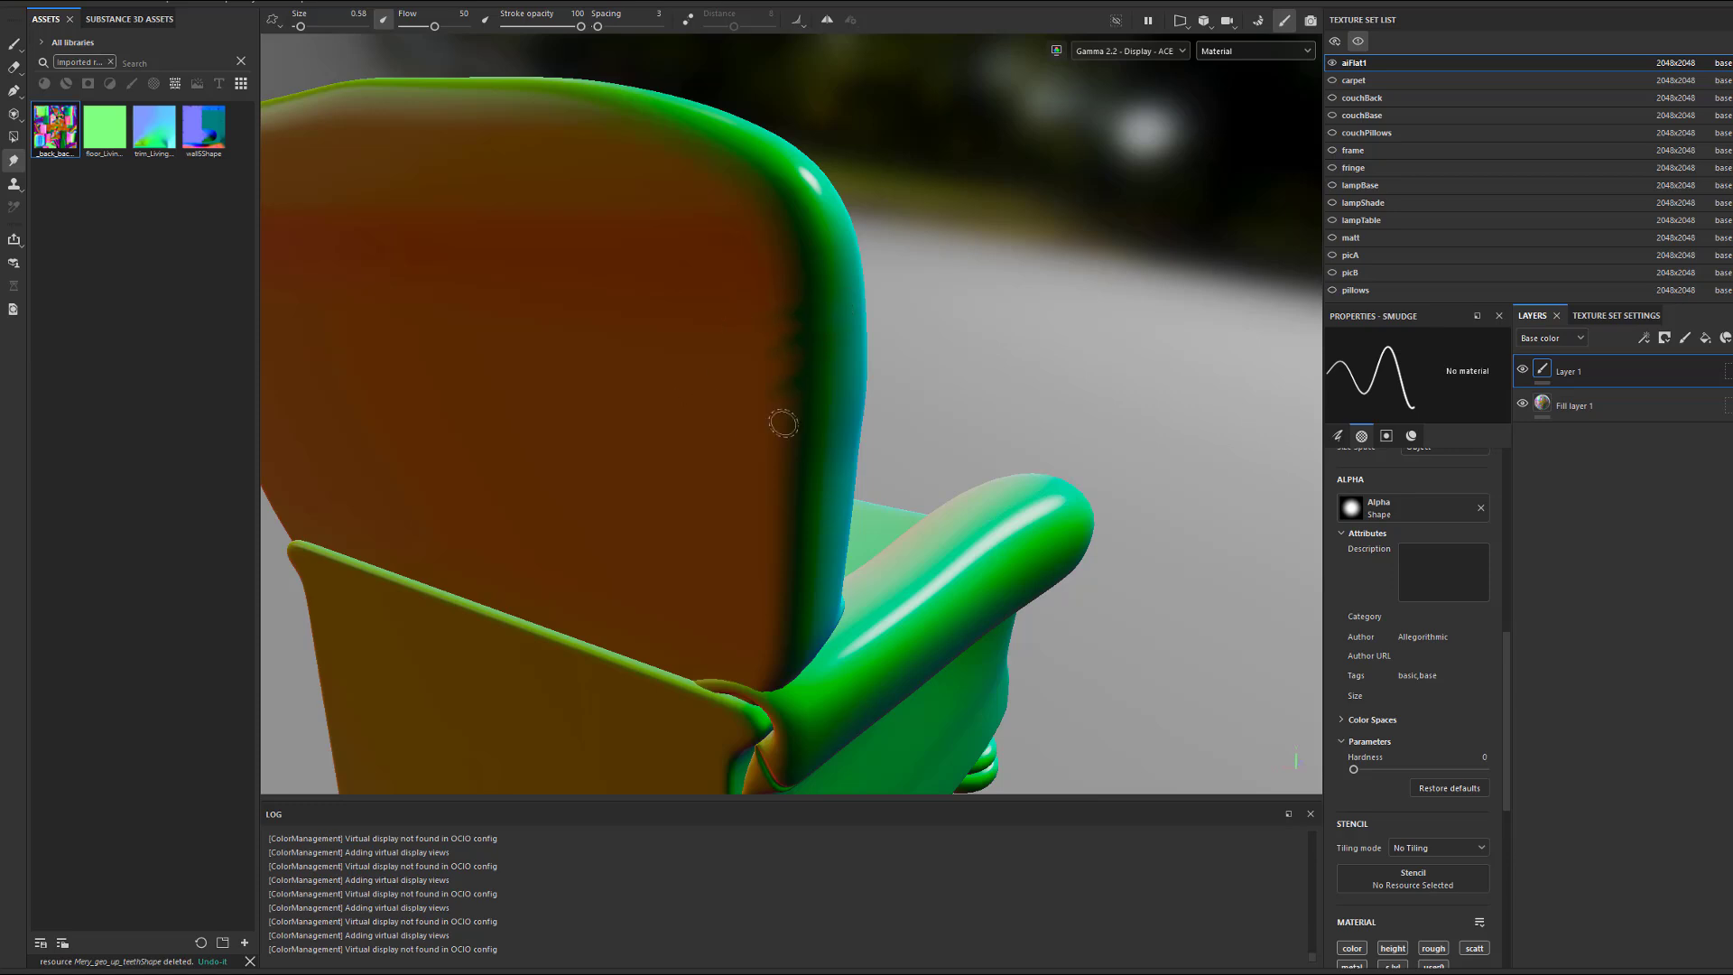
Enlarge the Smudge brush to size 1.34, try smearing the green edge color inward over the armchair's rear panel, and undo the smudges.
key(bracketright)
key(bracketright)
key(bracketright)
key(bracketright)
key(bracketright)
key(bracketright)
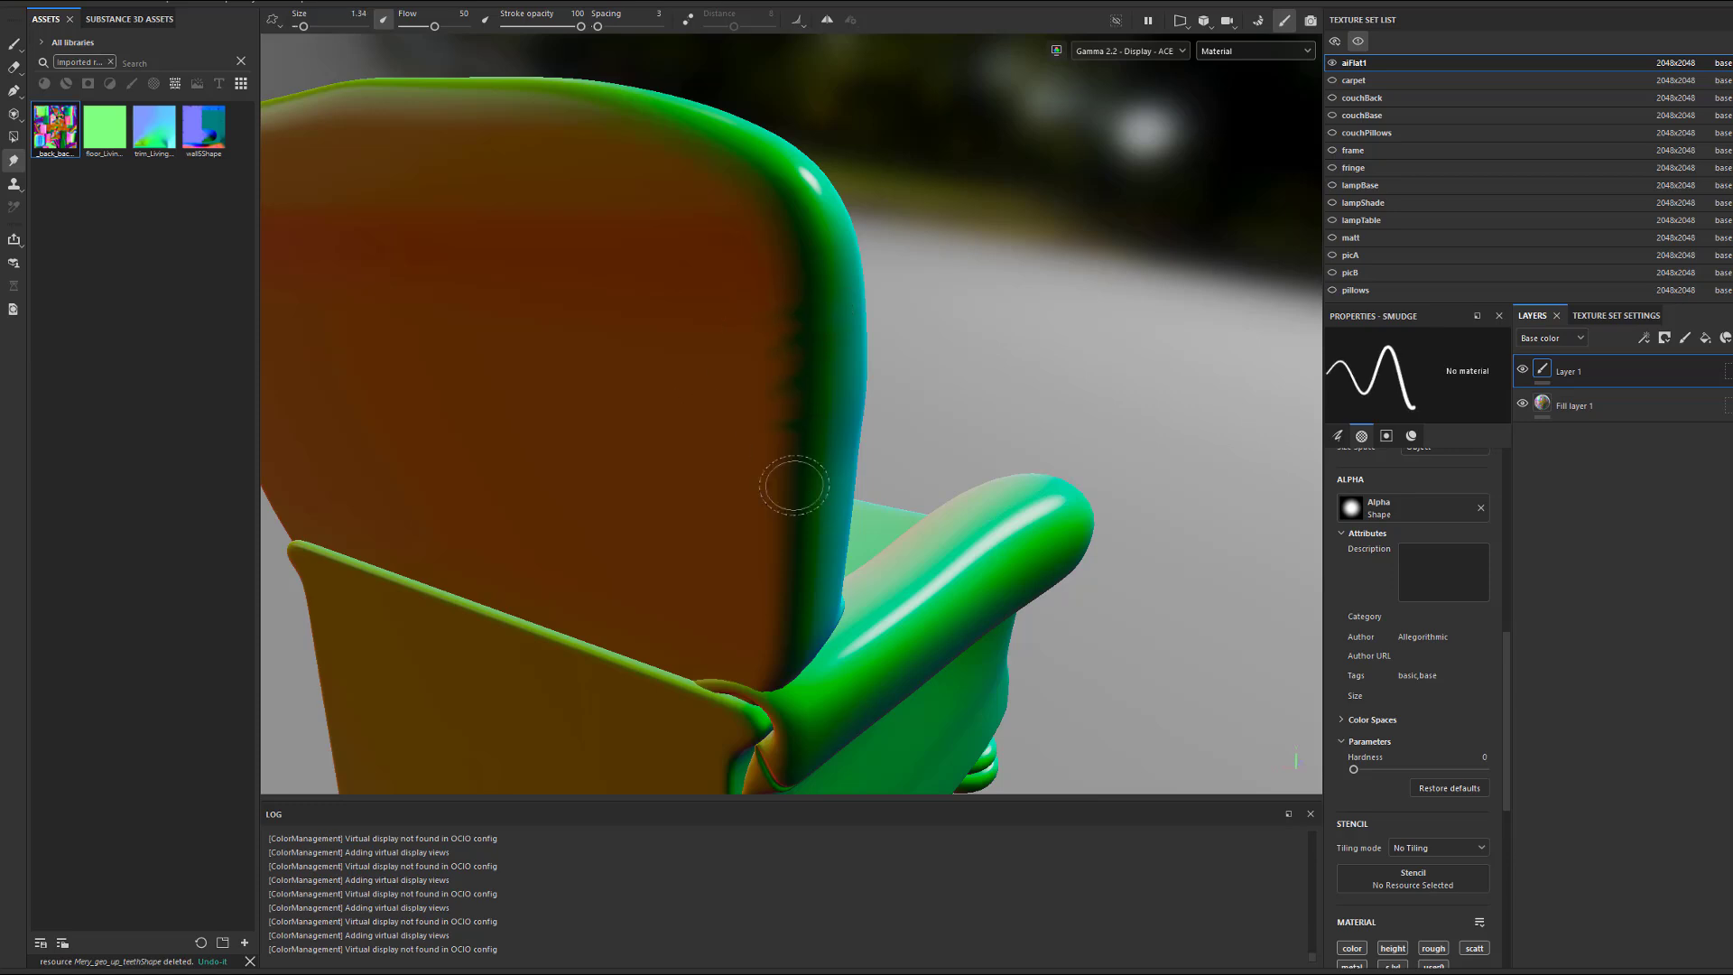
drag(819, 484, 614, 496)
drag(802, 545, 659, 553)
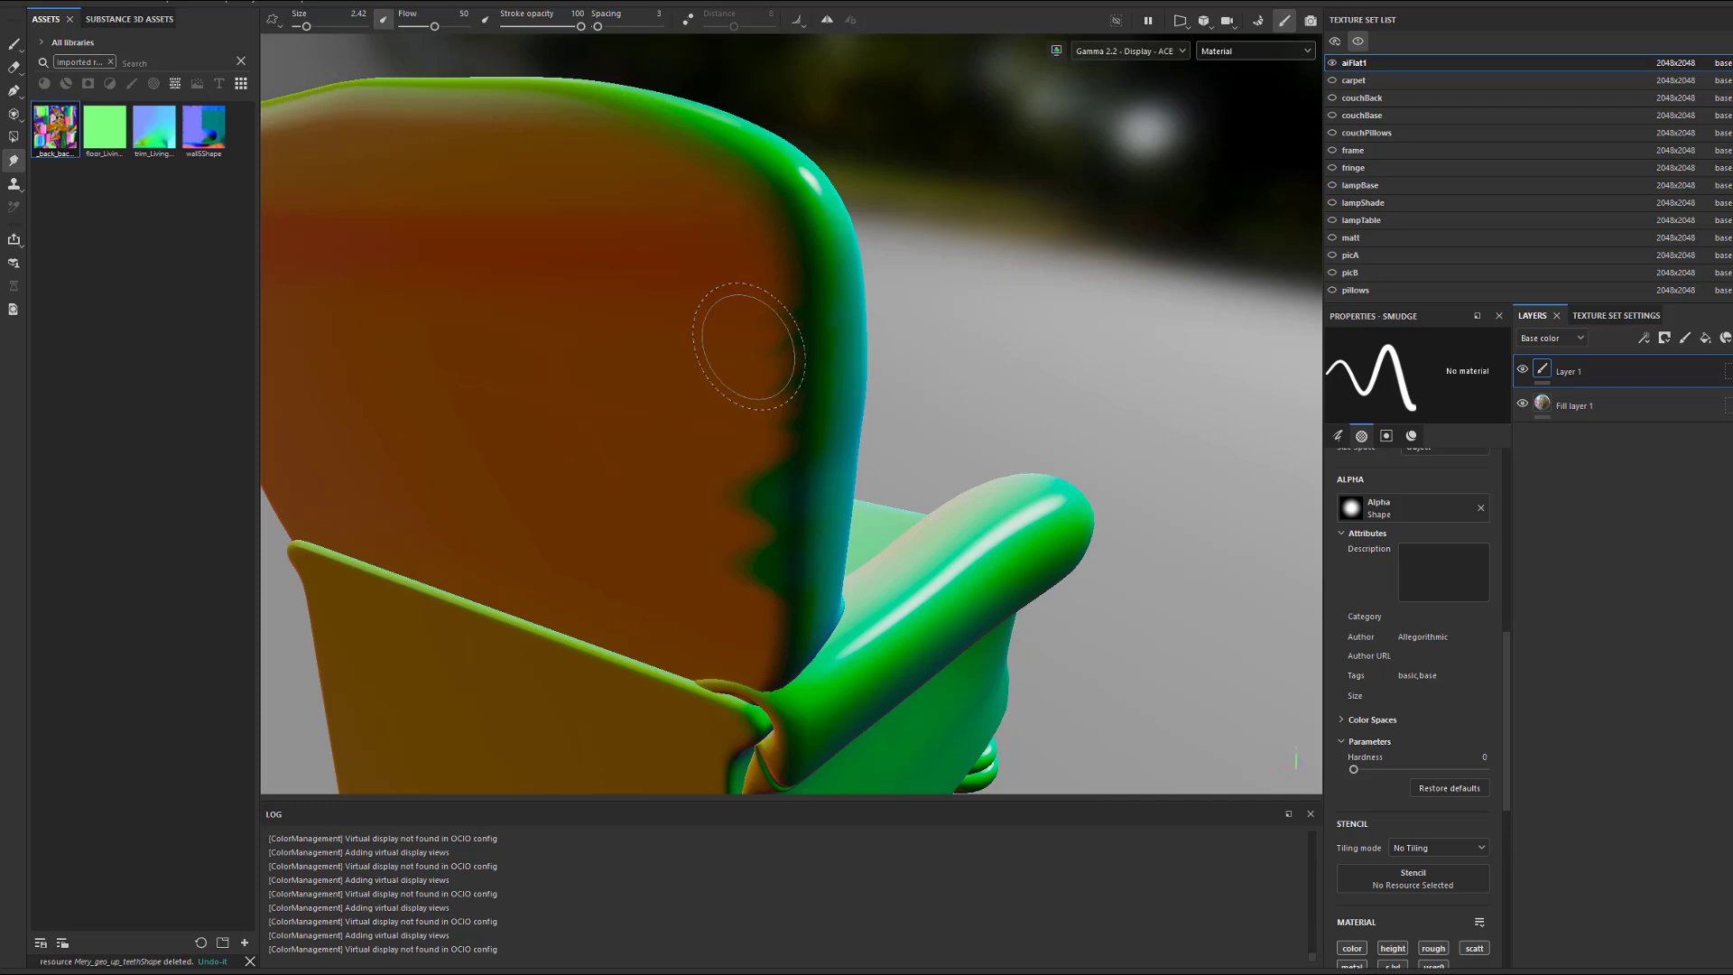
key(ctrl+z)
key(ctrl+z)
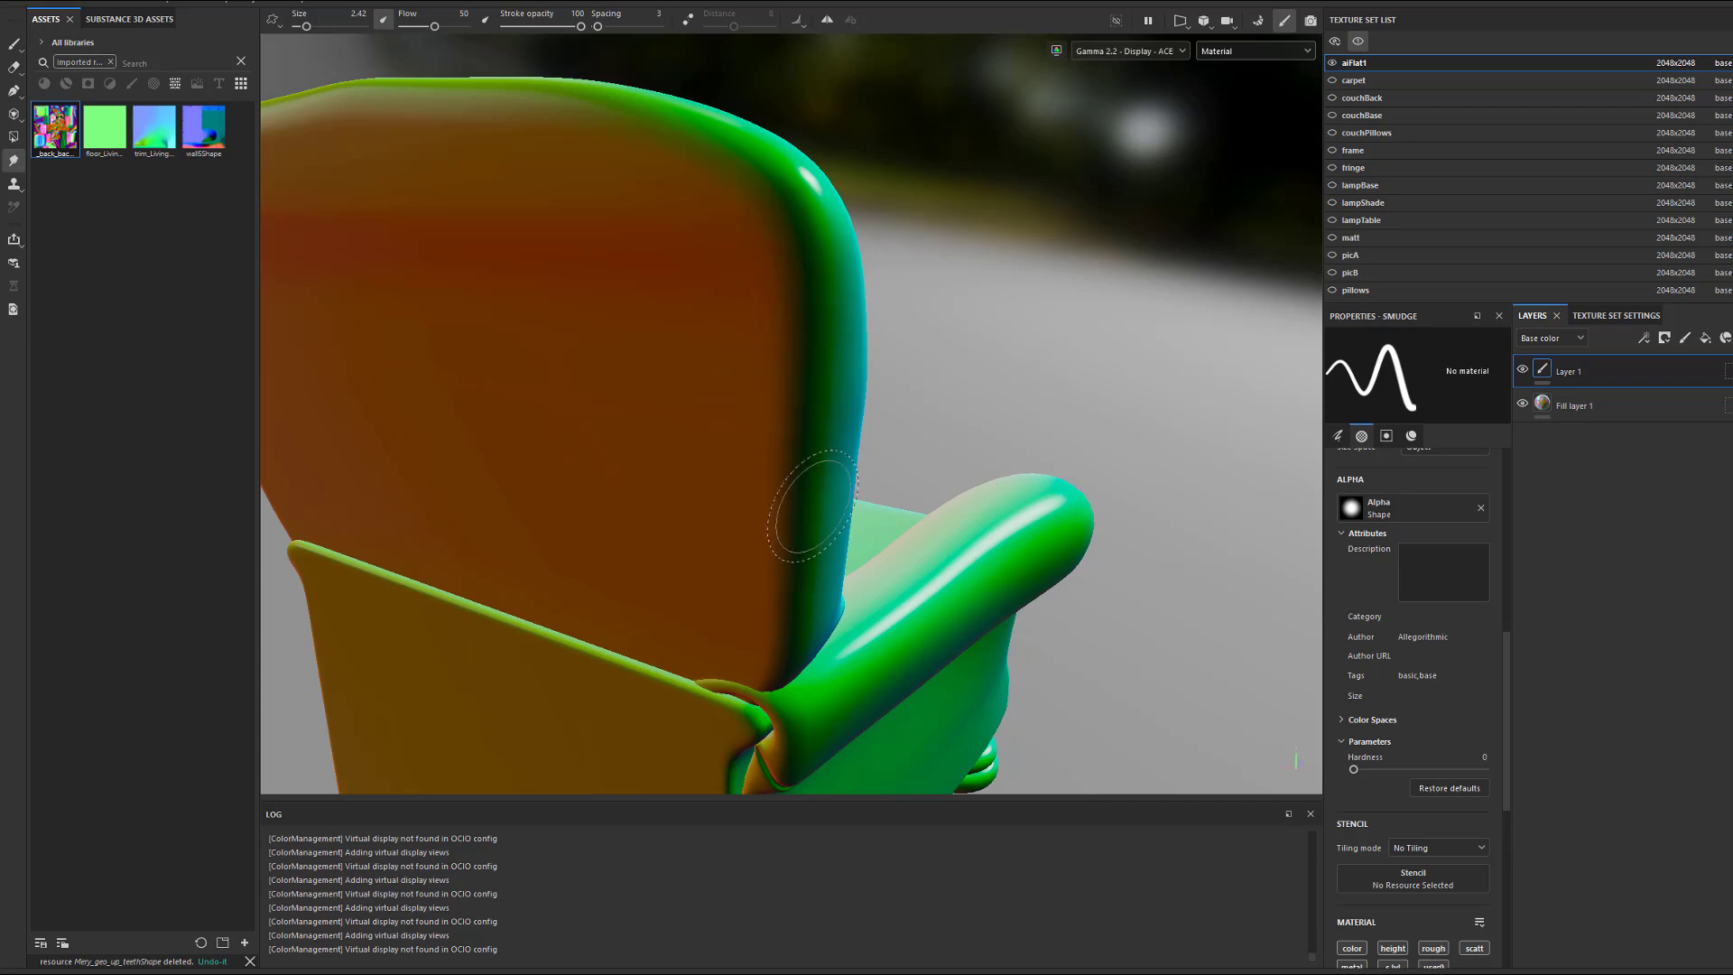
Smudge the dark green edge color broadly across the rear panel, remove the smear with the Eraser, and return to the Smudge tool.
drag(822, 521, 665, 484)
mouse_move(801, 537)
mouse_down()
mouse_move(746, 517)
mouse_move(696, 563)
mouse_move(762, 581)
mouse_move(643, 557)
mouse_up()
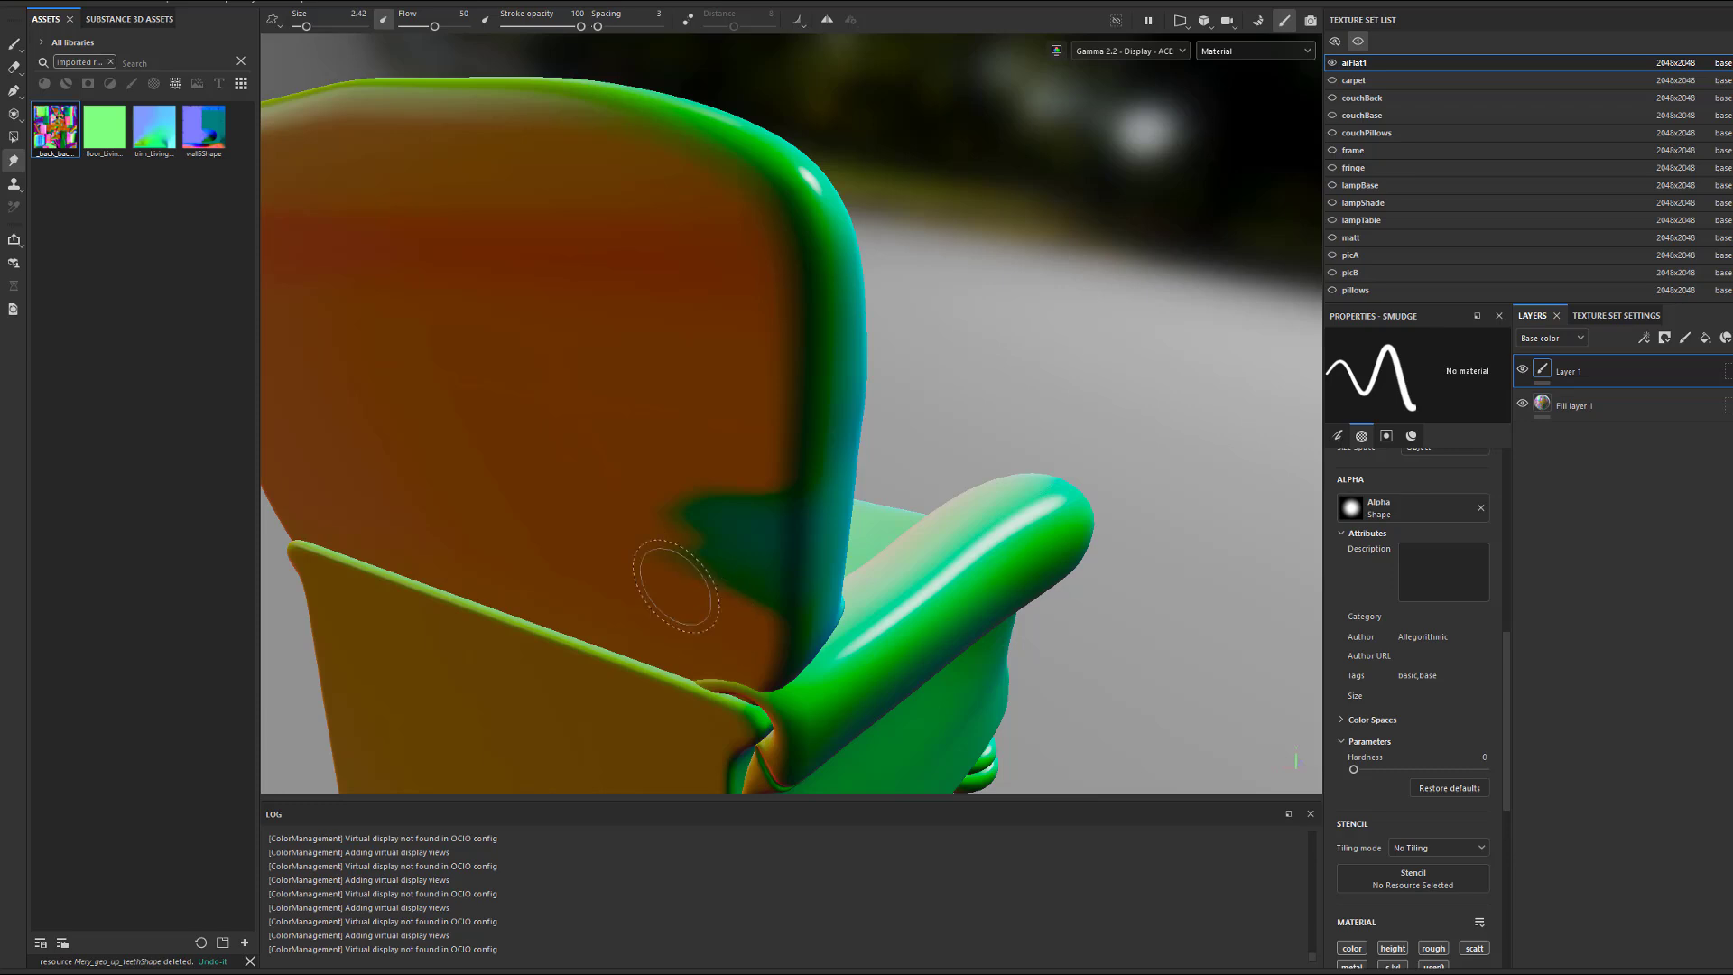
click(15, 69)
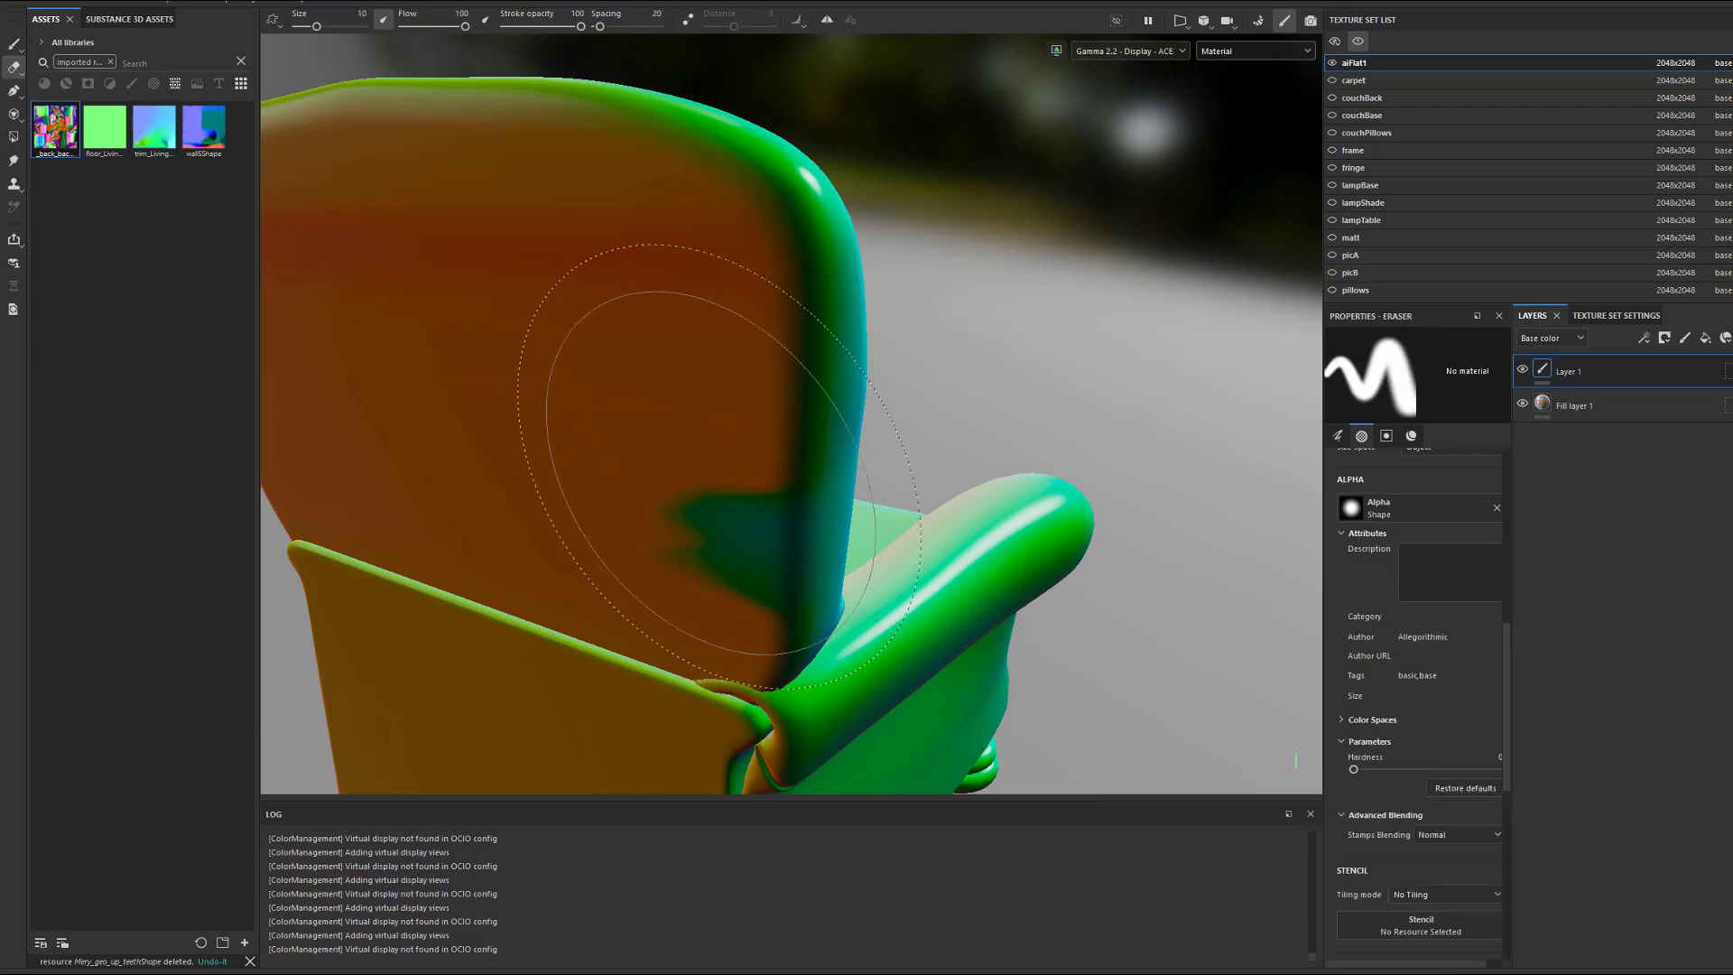
drag(696, 406, 735, 425)
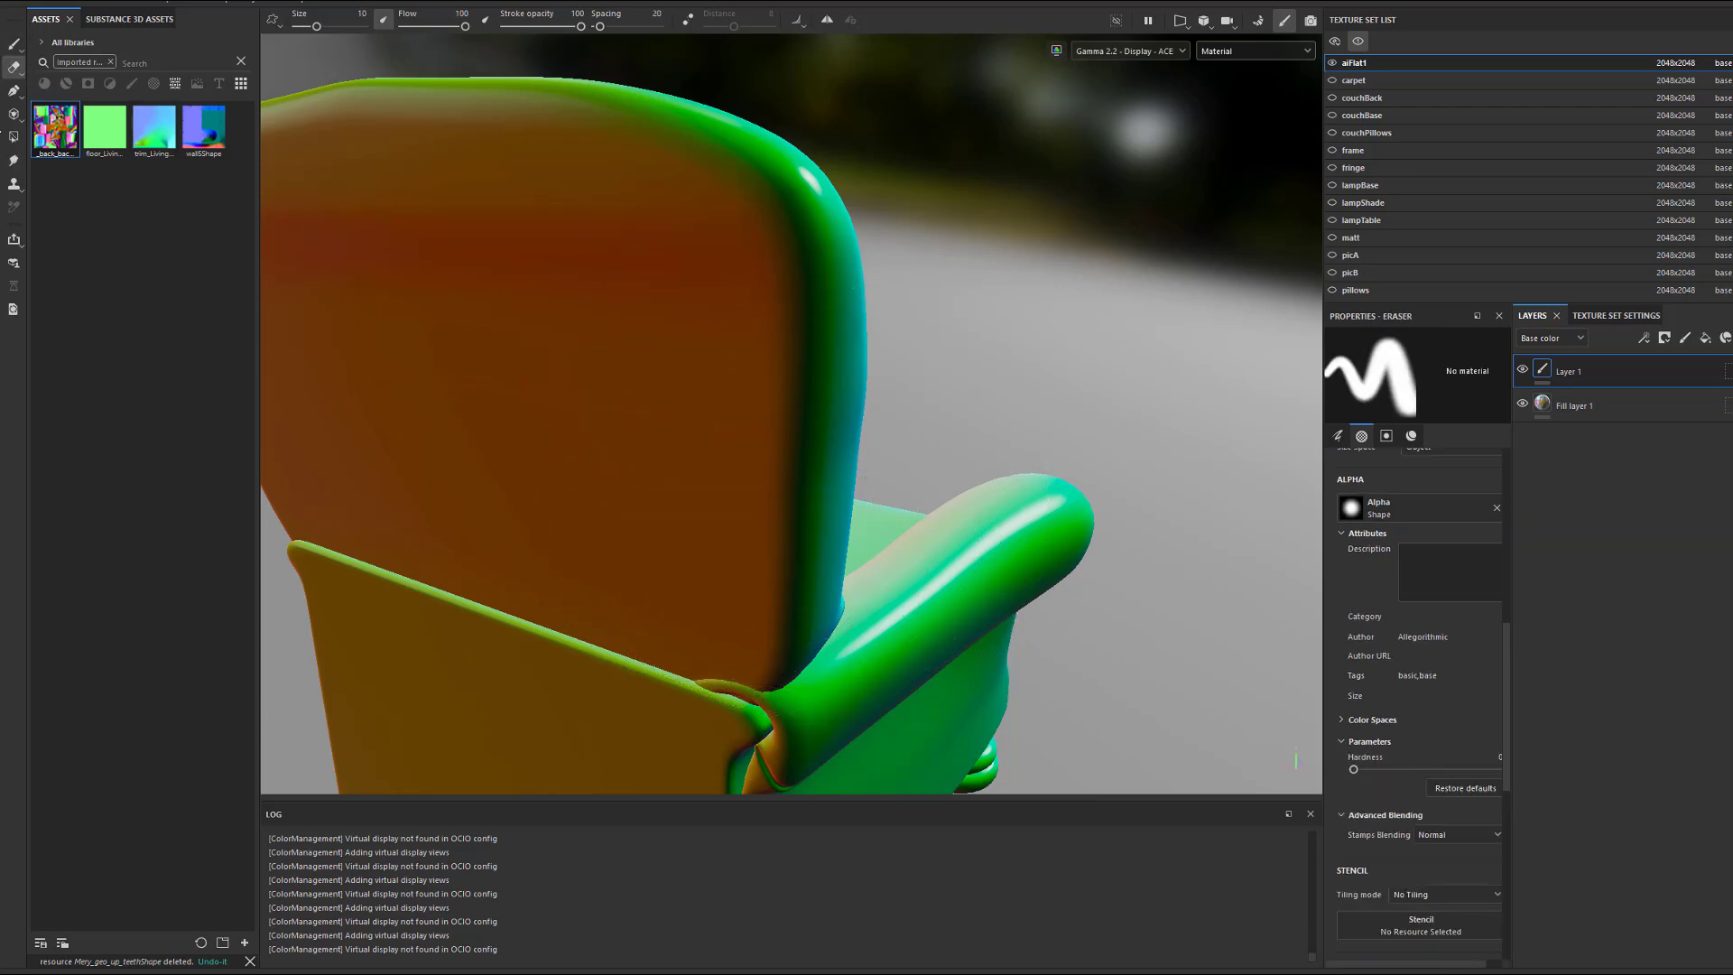
click(14, 163)
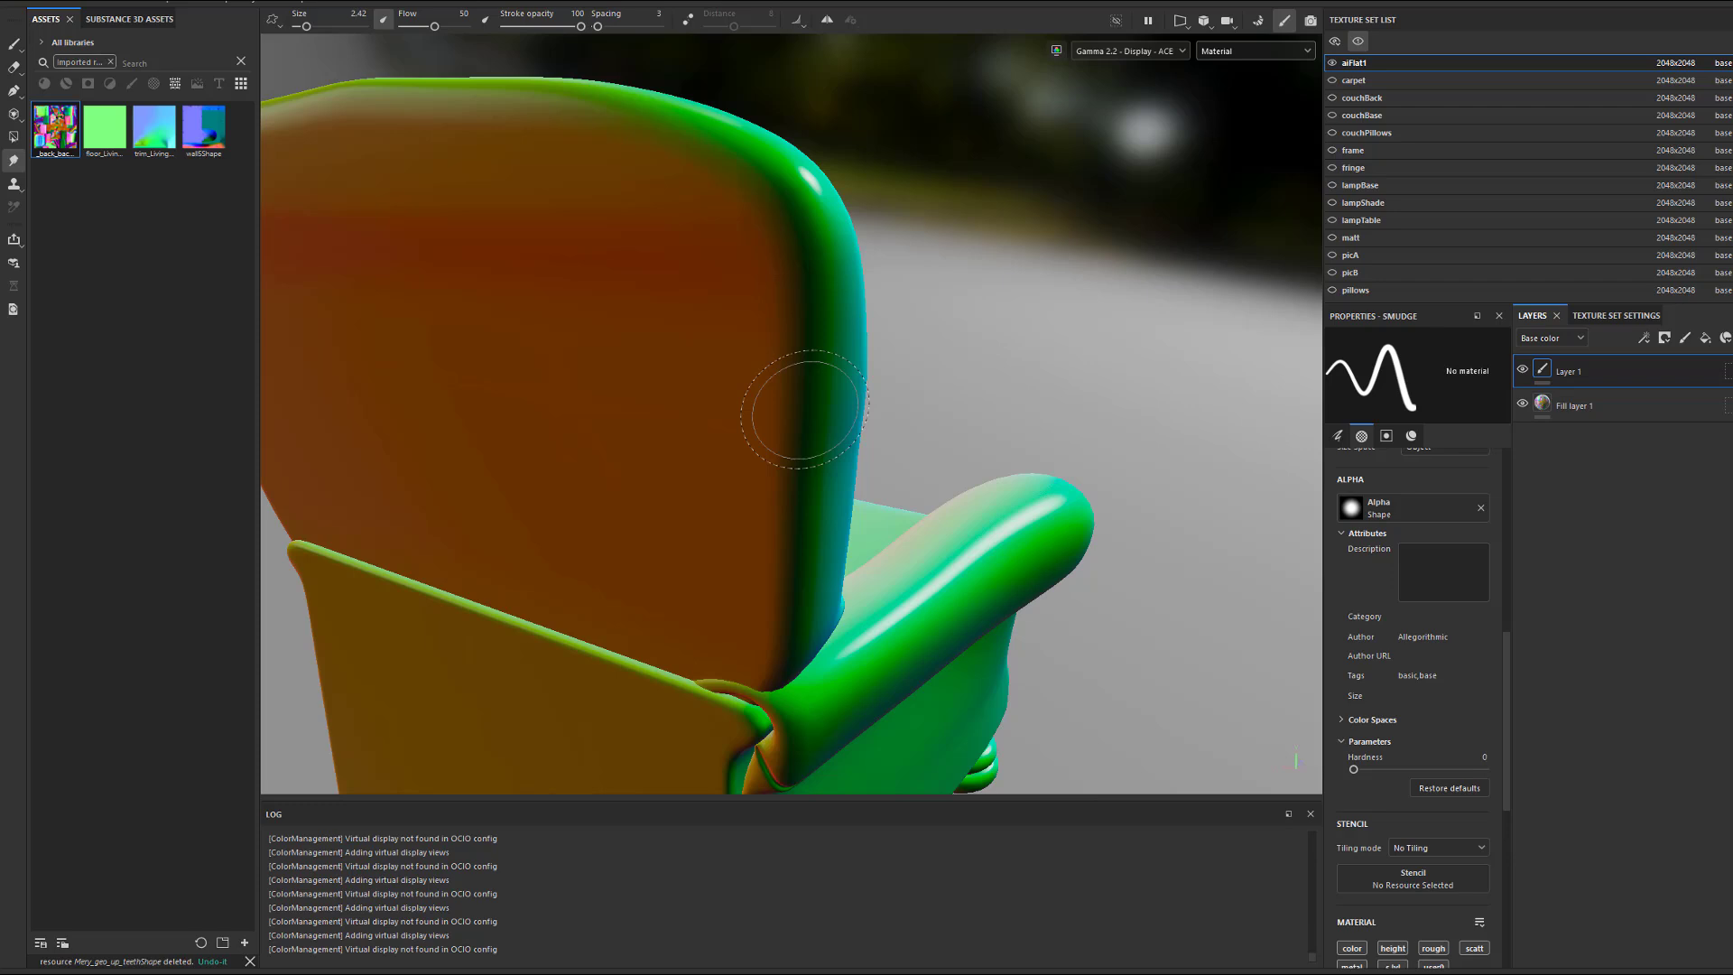
Set the viewport's display transform to the Raw view and show only the Base color channel.
click(1183, 54)
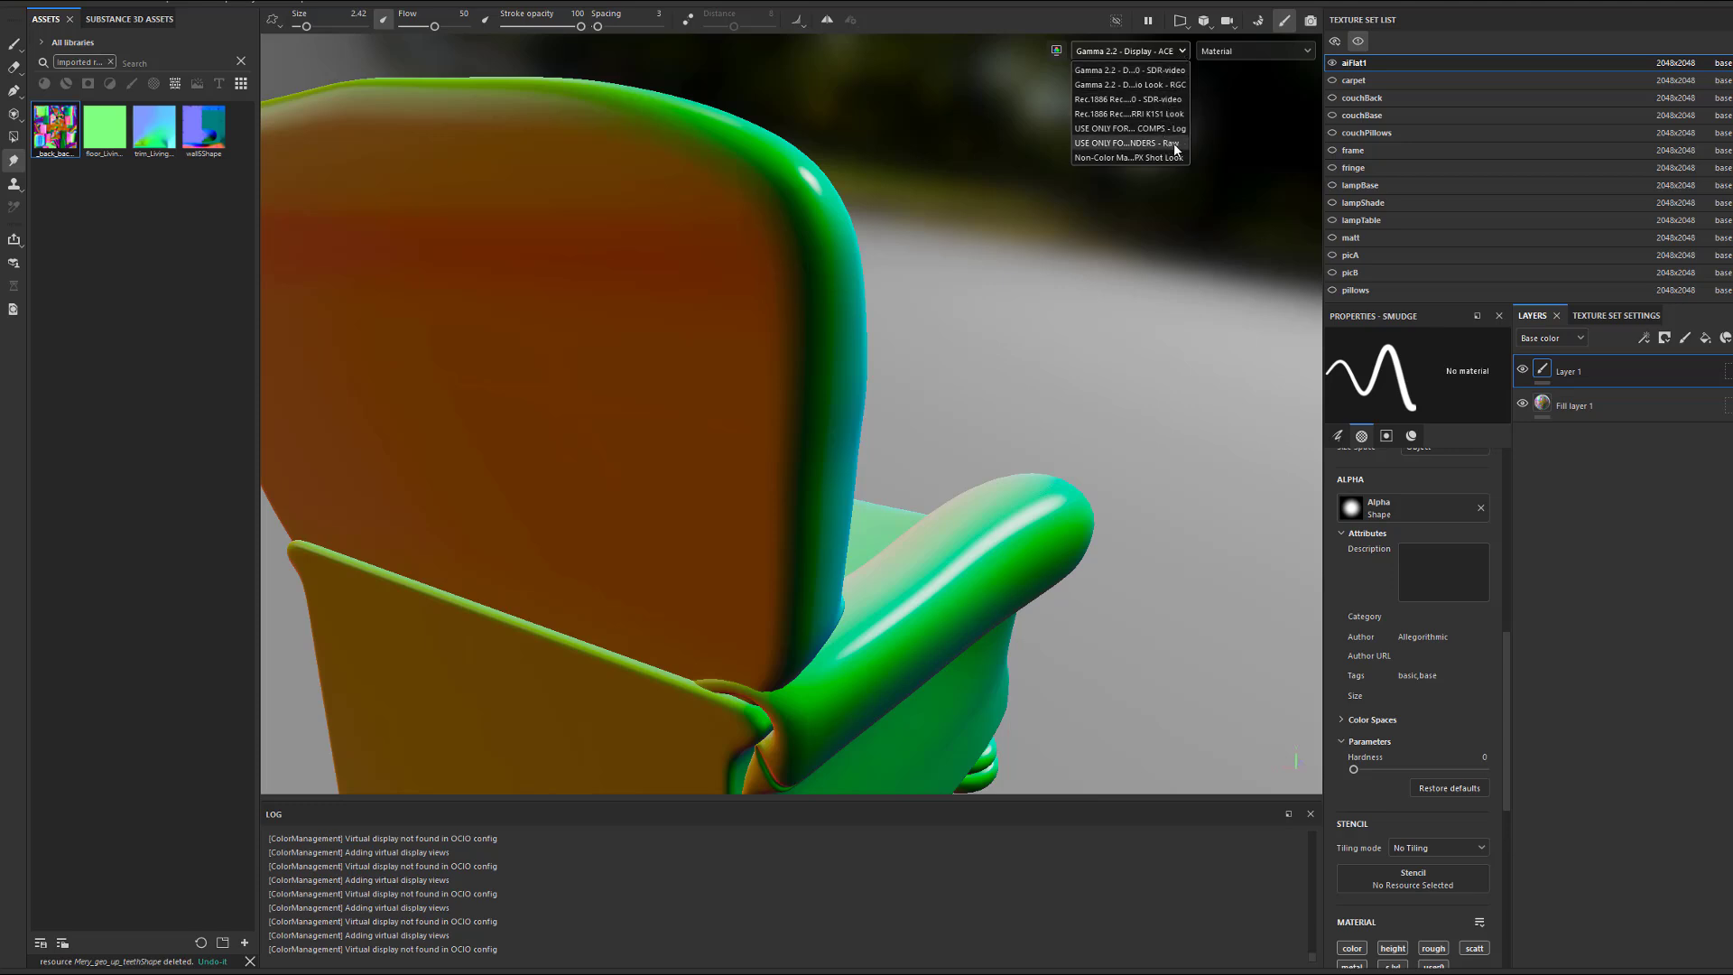
click(1175, 144)
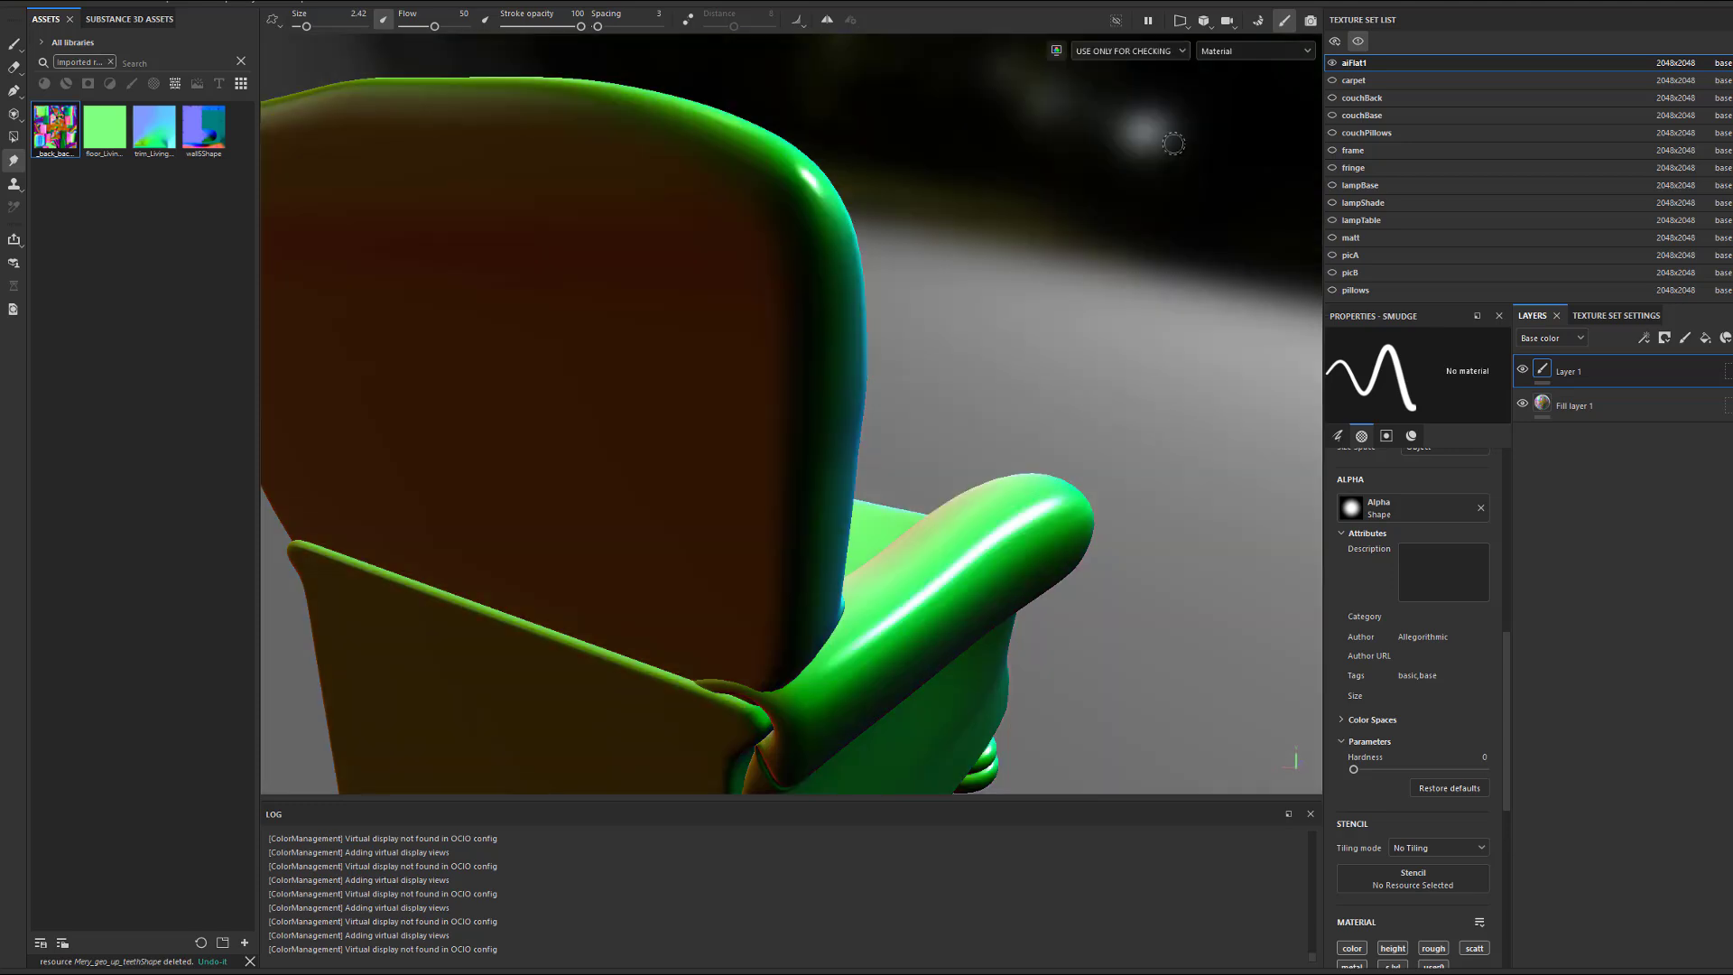
click(1309, 54)
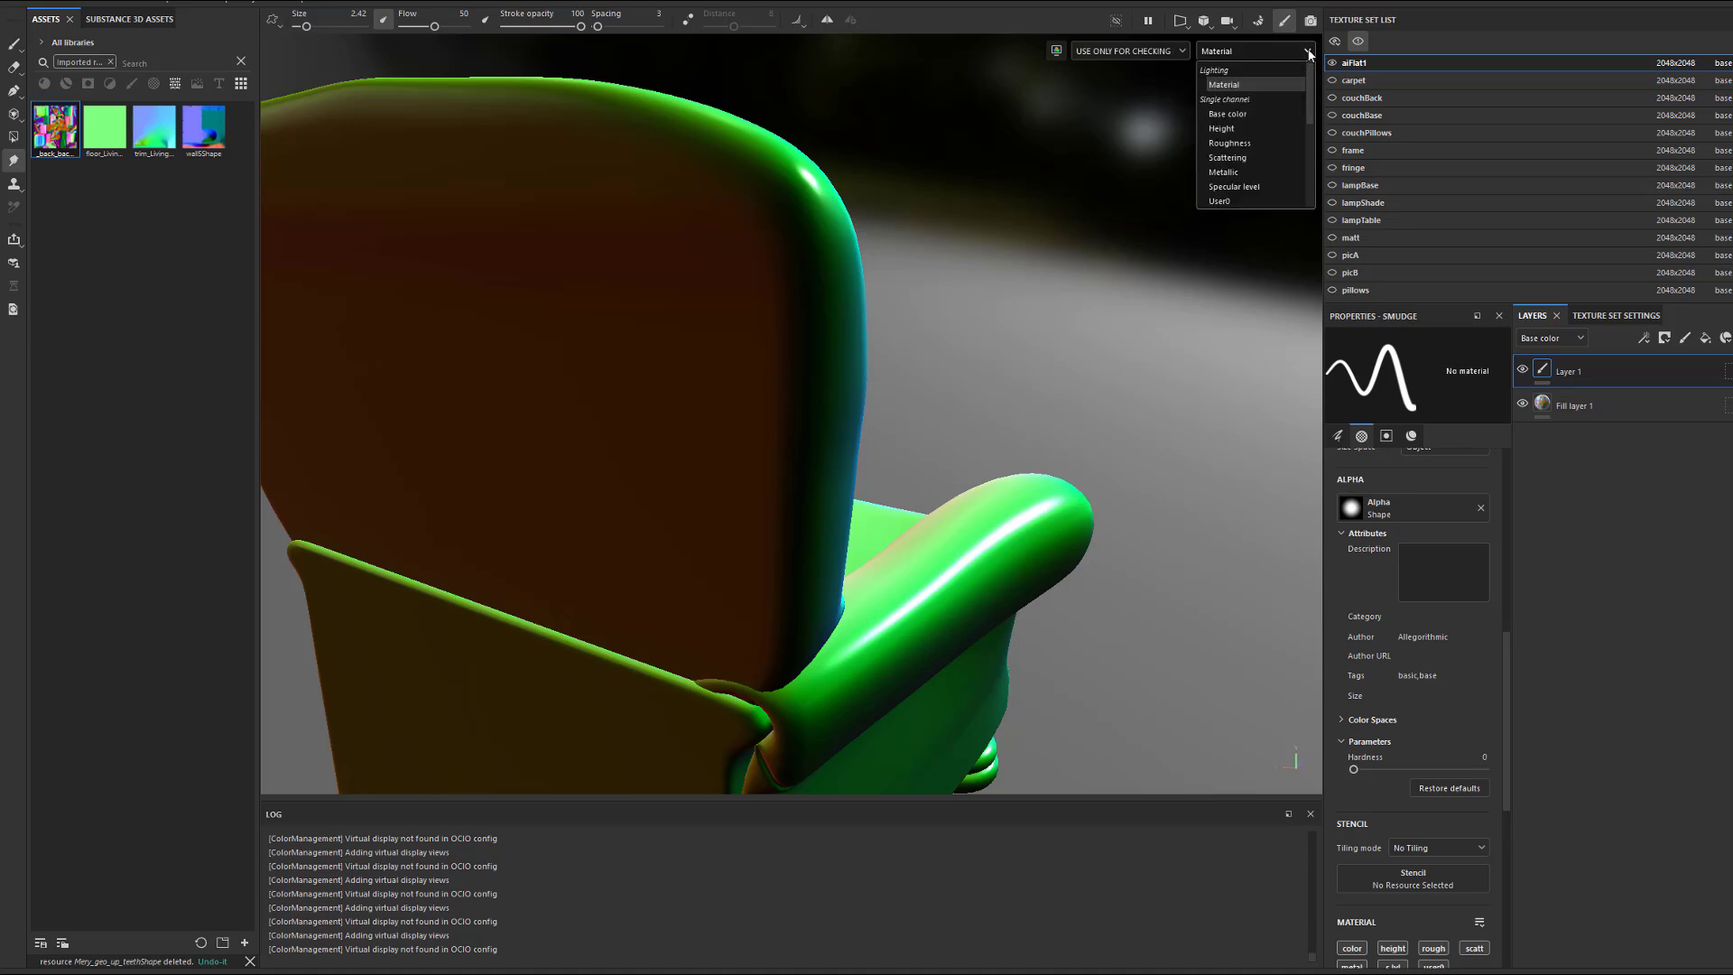
click(1267, 116)
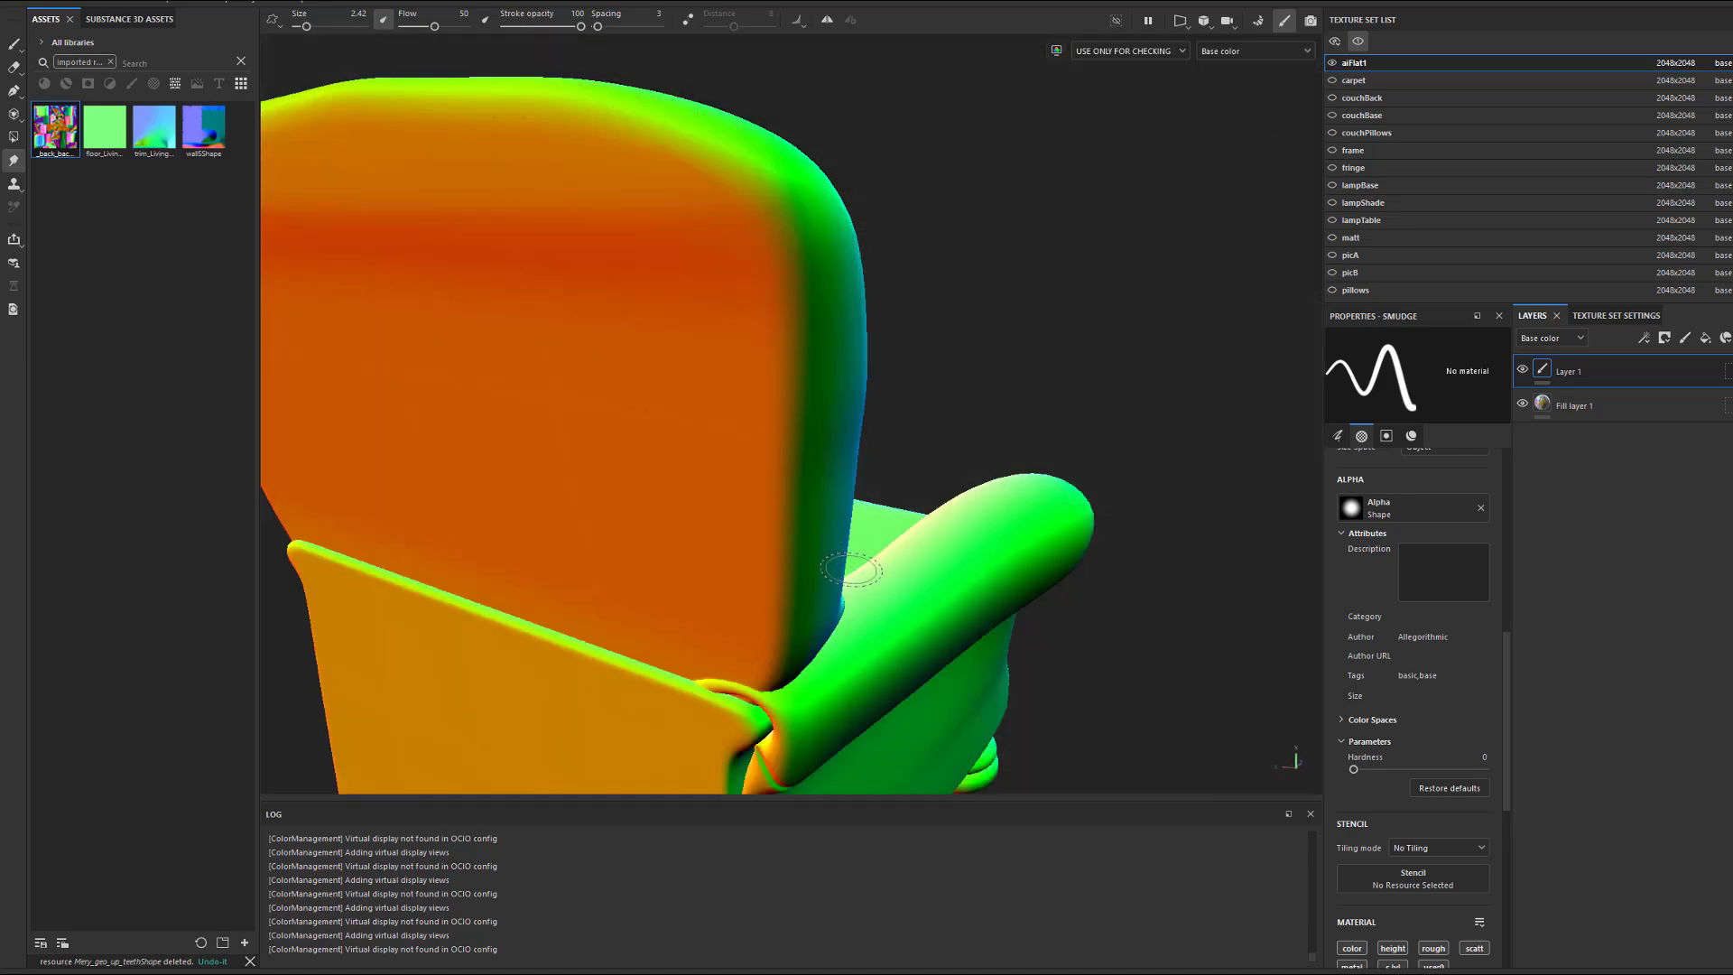
mouse_move(894, 545)
alt+mouse_down()
mouse_move(526, 549)
mouse_move(520, 610)
mouse_move(832, 549)
mouse_move(881, 503)
mouse_move(853, 551)
mouse_move(844, 520)
mouse_move(955, 545)
mouse_move(972, 503)
mouse_move(928, 518)
alt+mouse_up()
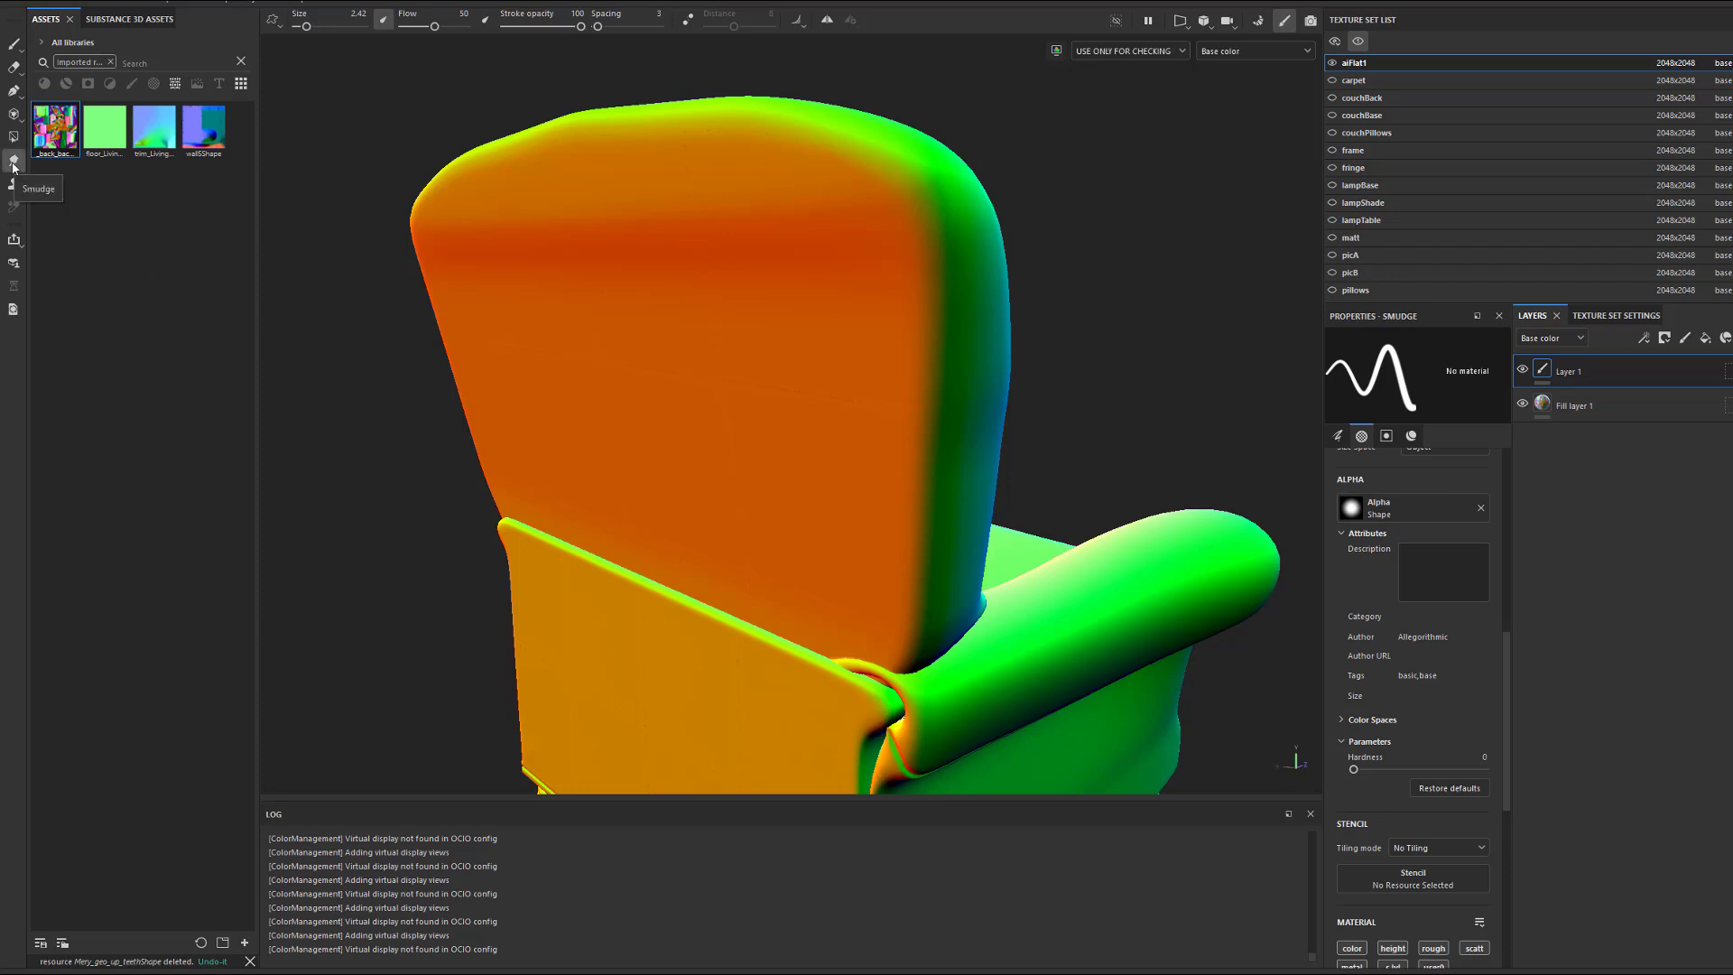
Clear the imported-resources filter, search the brushes for "paintbox" and load the first Kyle's brush in the second row for smudging.
click(110, 61)
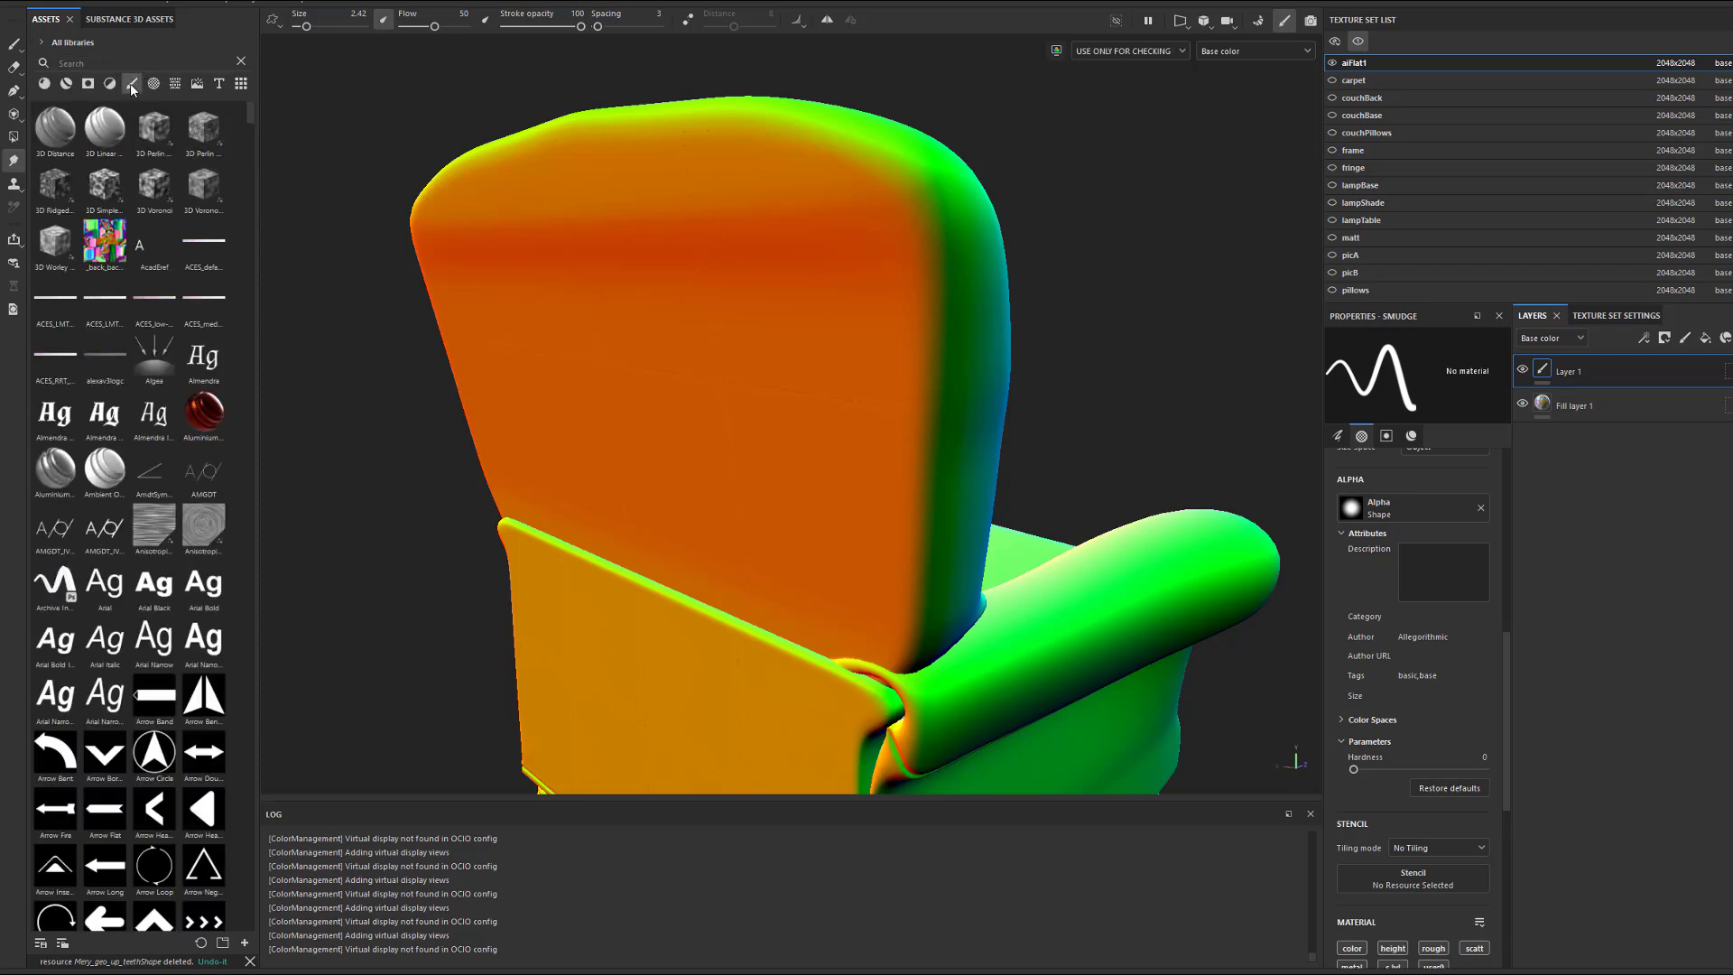
click(132, 86)
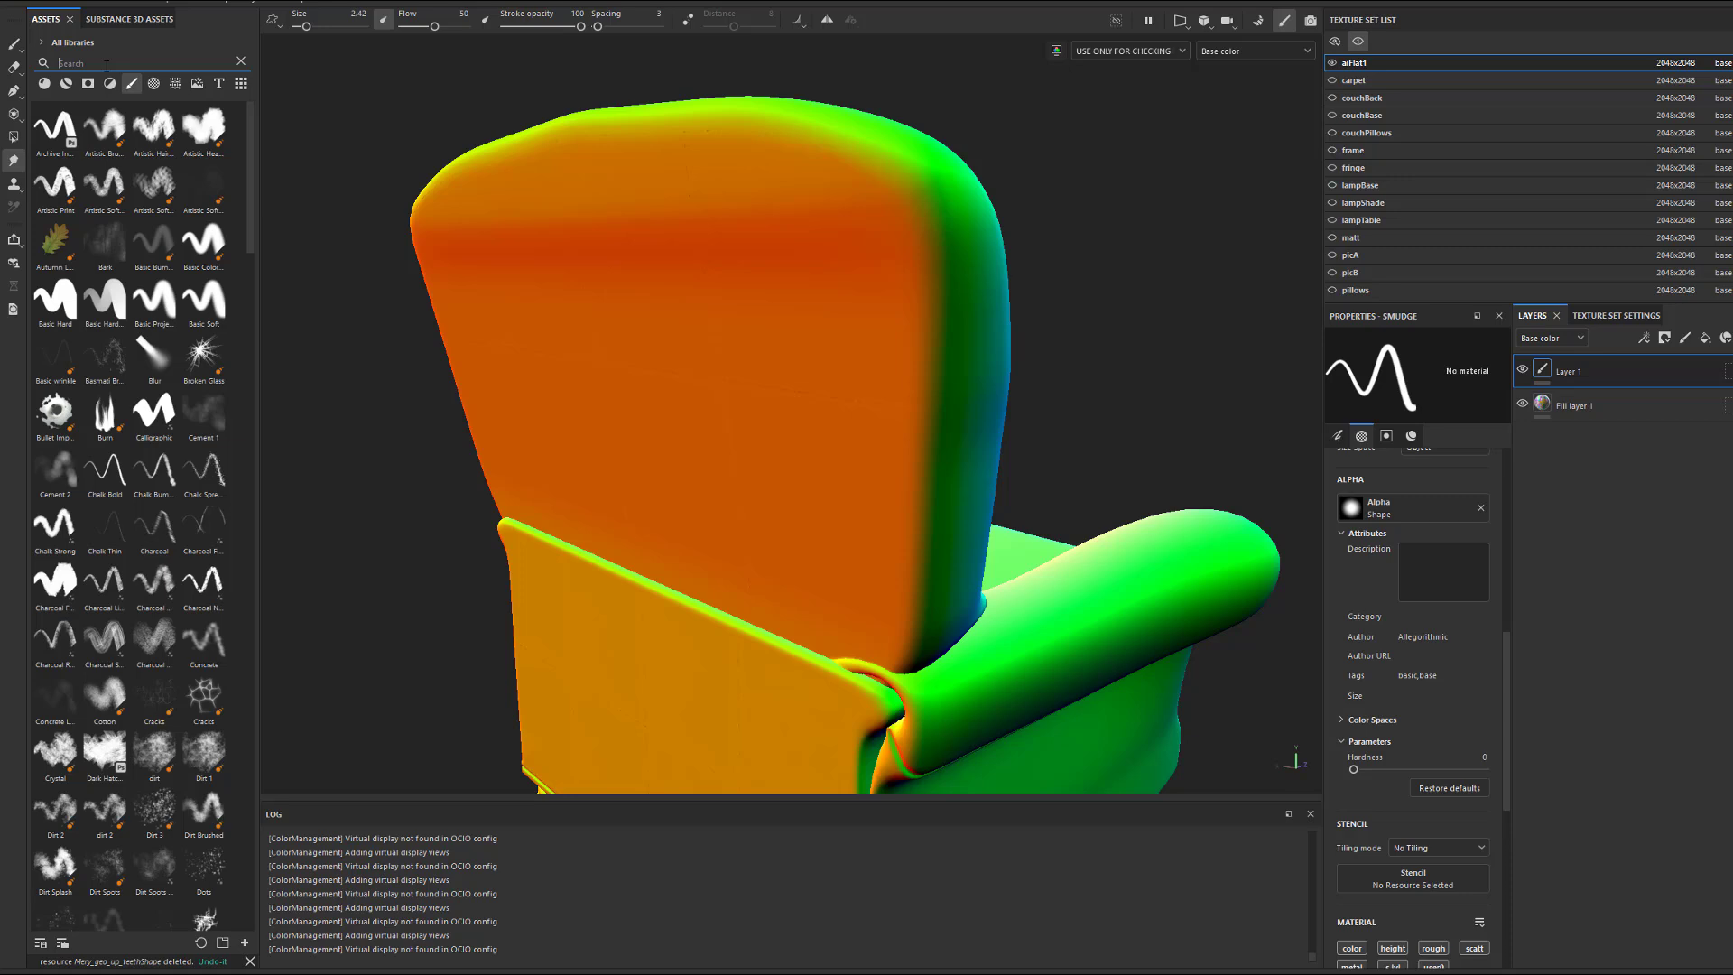
text(paintbox)
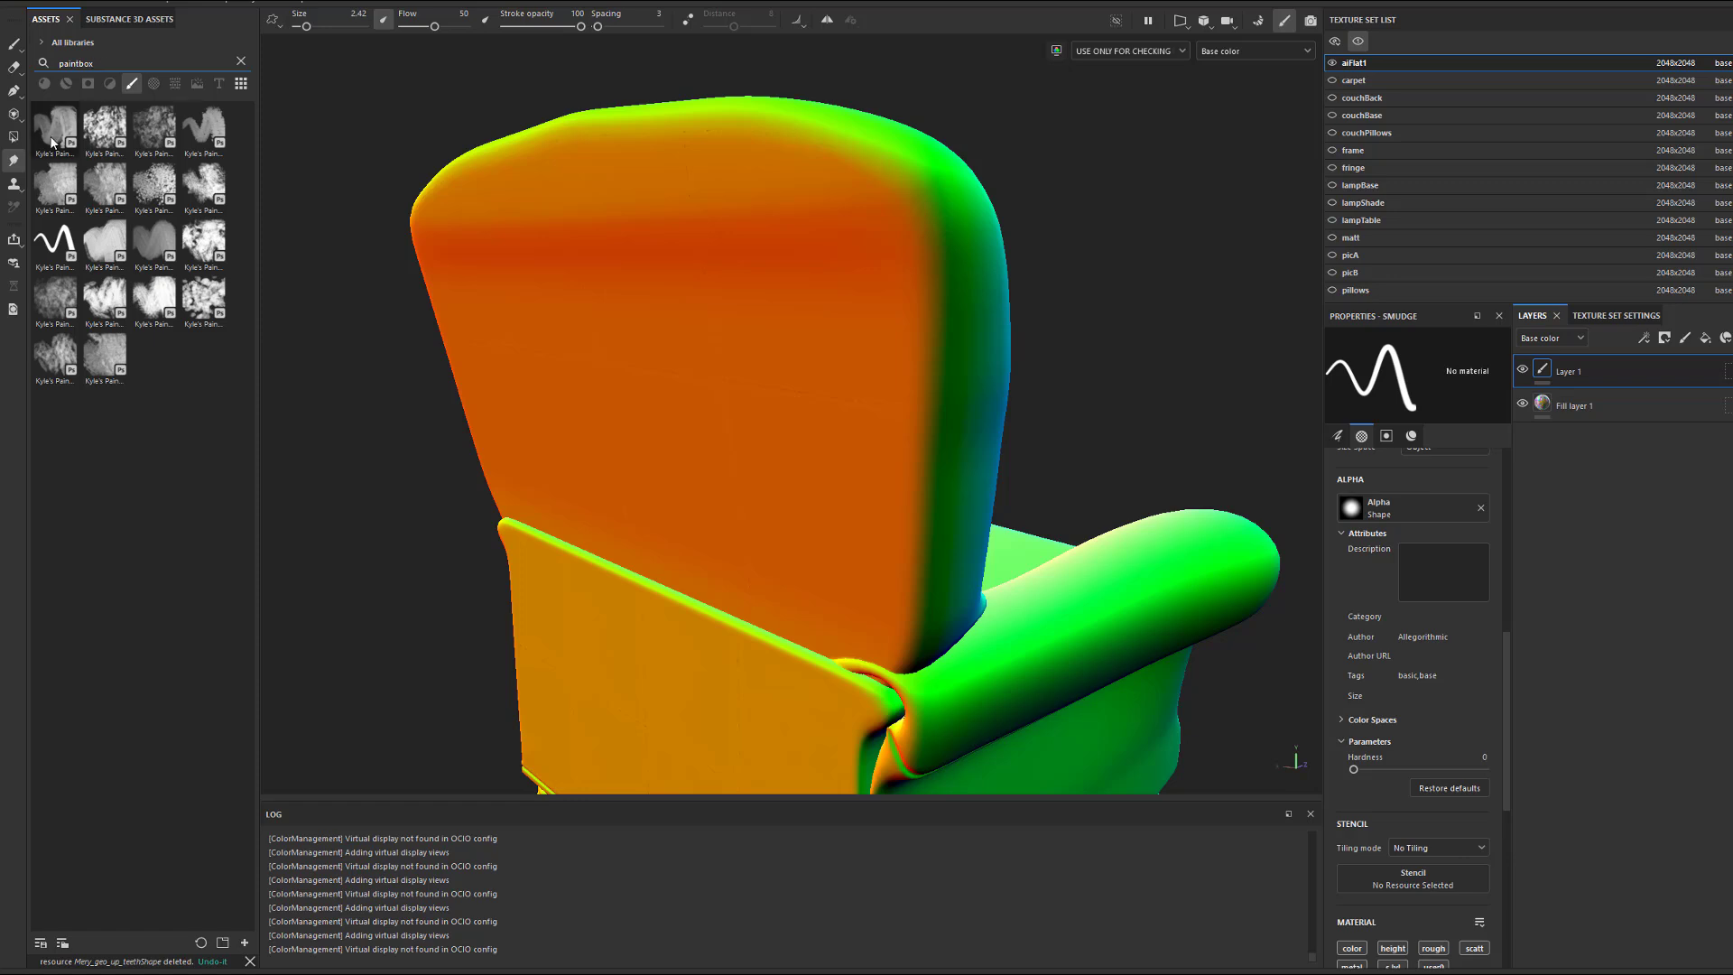
mouse_move(52, 142)
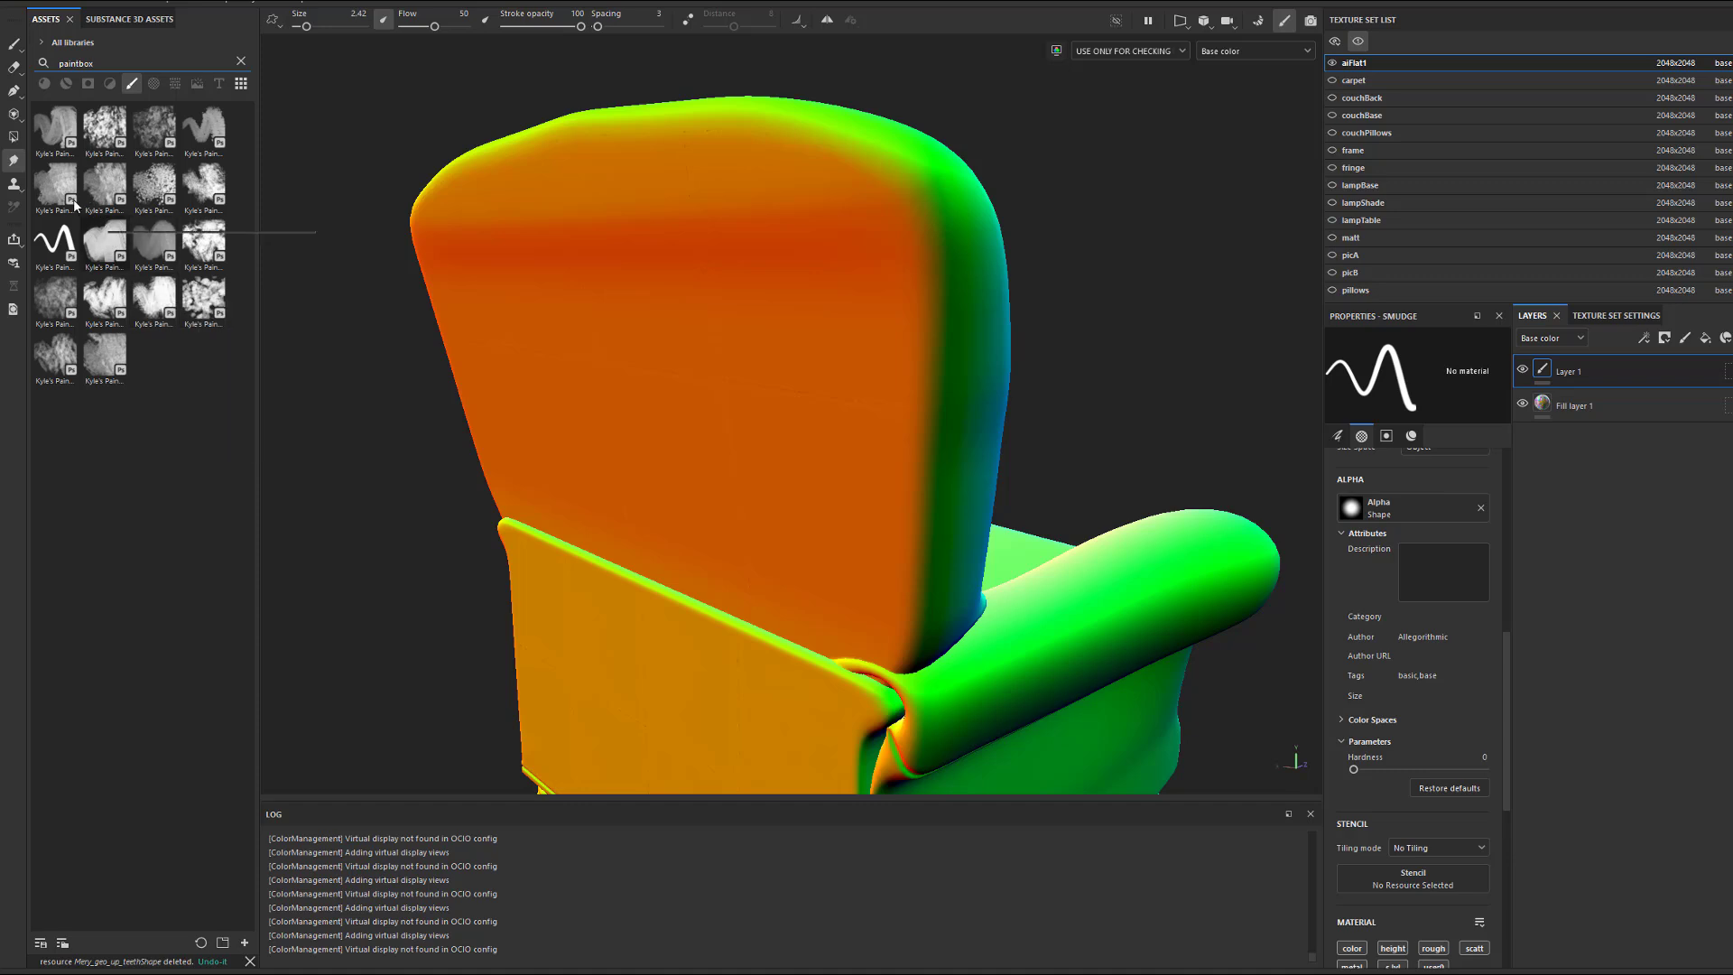
mouse_move(64, 197)
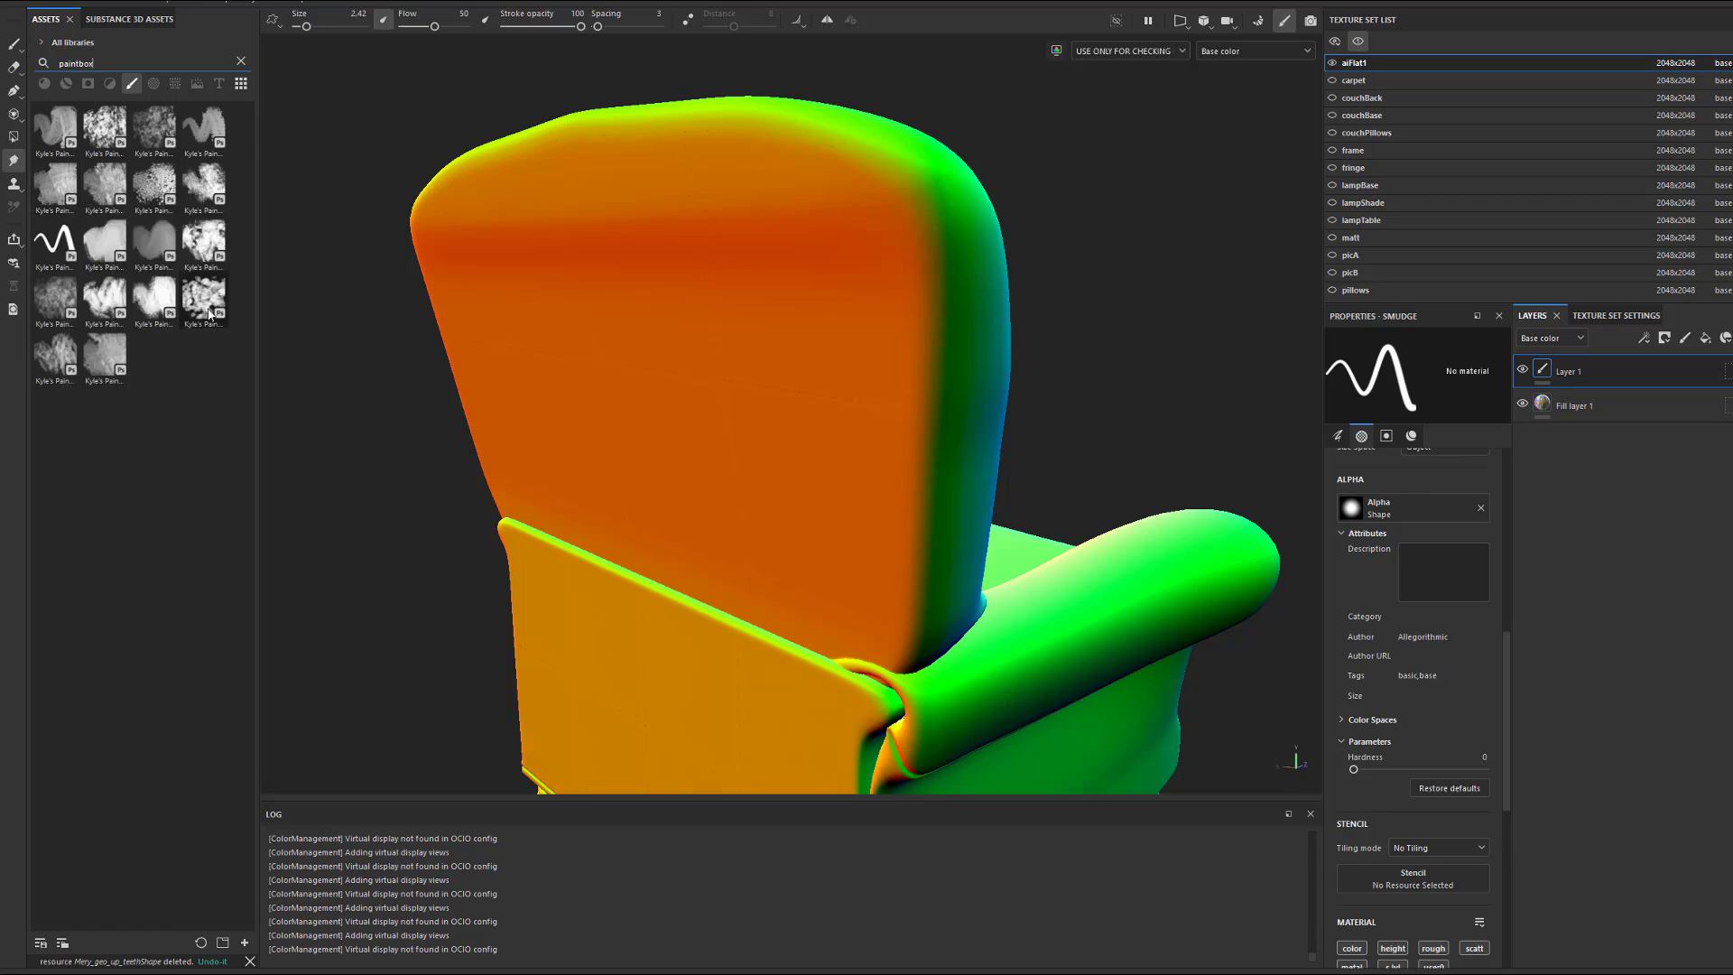
click(58, 185)
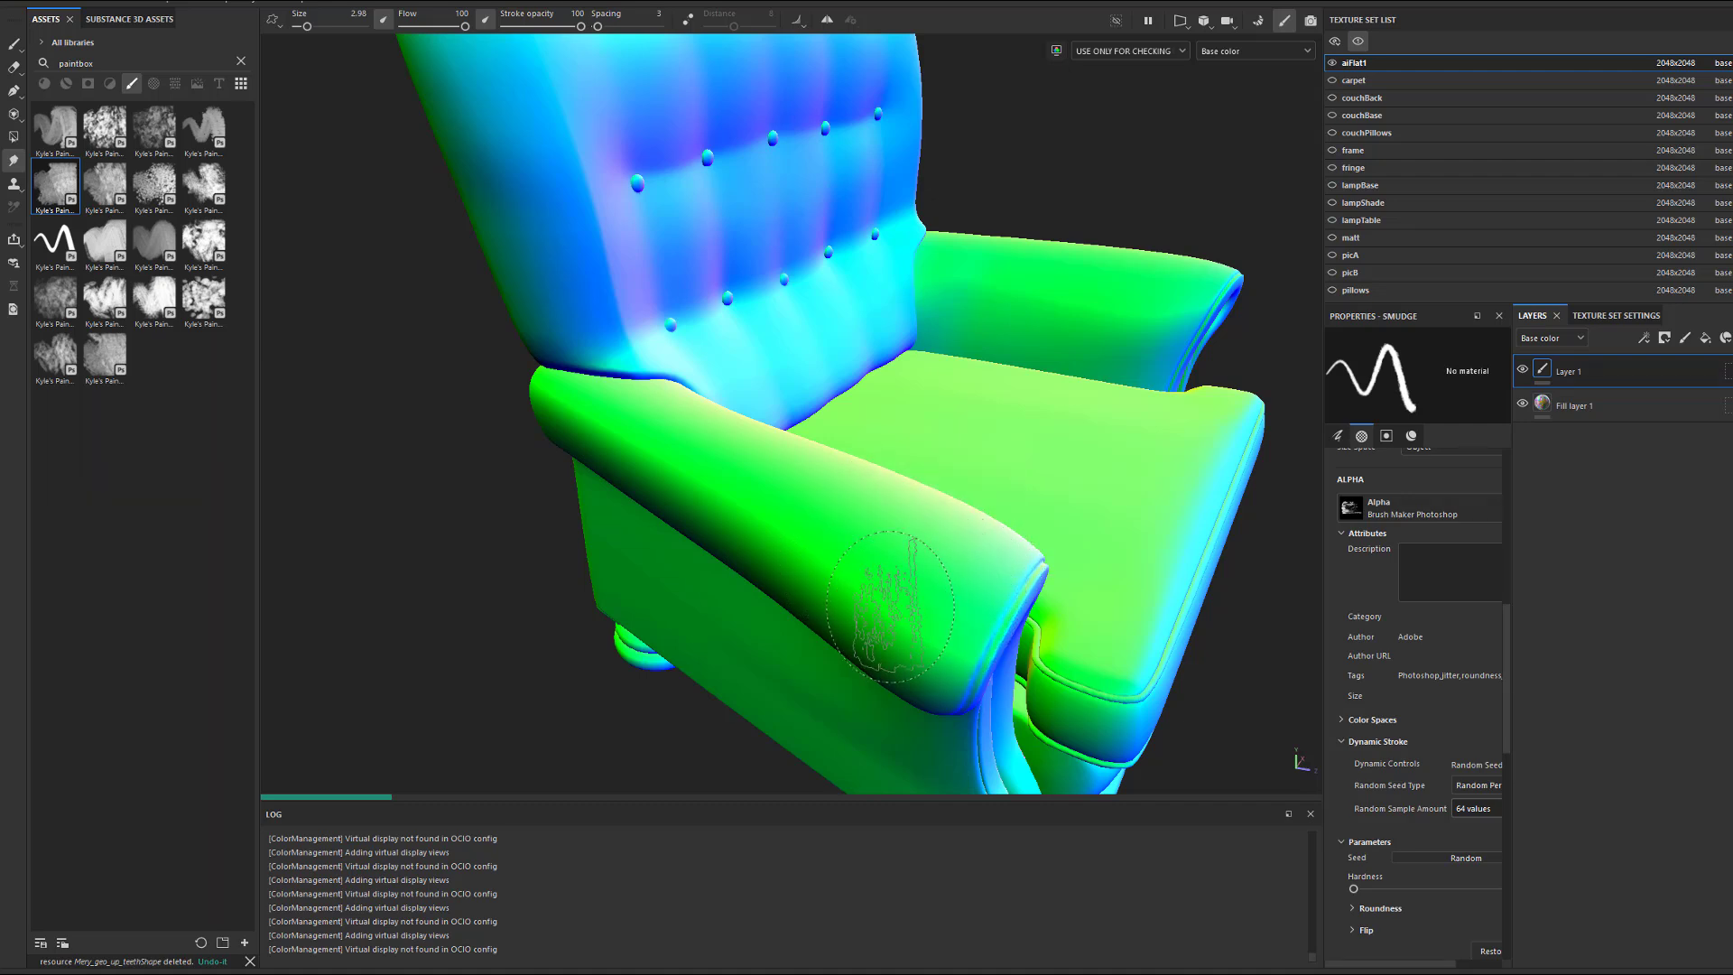
Smudge the green shading along the armrest's outer side from front to back with the textured brush at size 2.98.
mouse_move(799, 543)
mouse_down()
mouse_move(844, 618)
mouse_move(728, 504)
mouse_move(675, 495)
mouse_move(679, 477)
mouse_move(575, 434)
mouse_move(555, 398)
mouse_up()
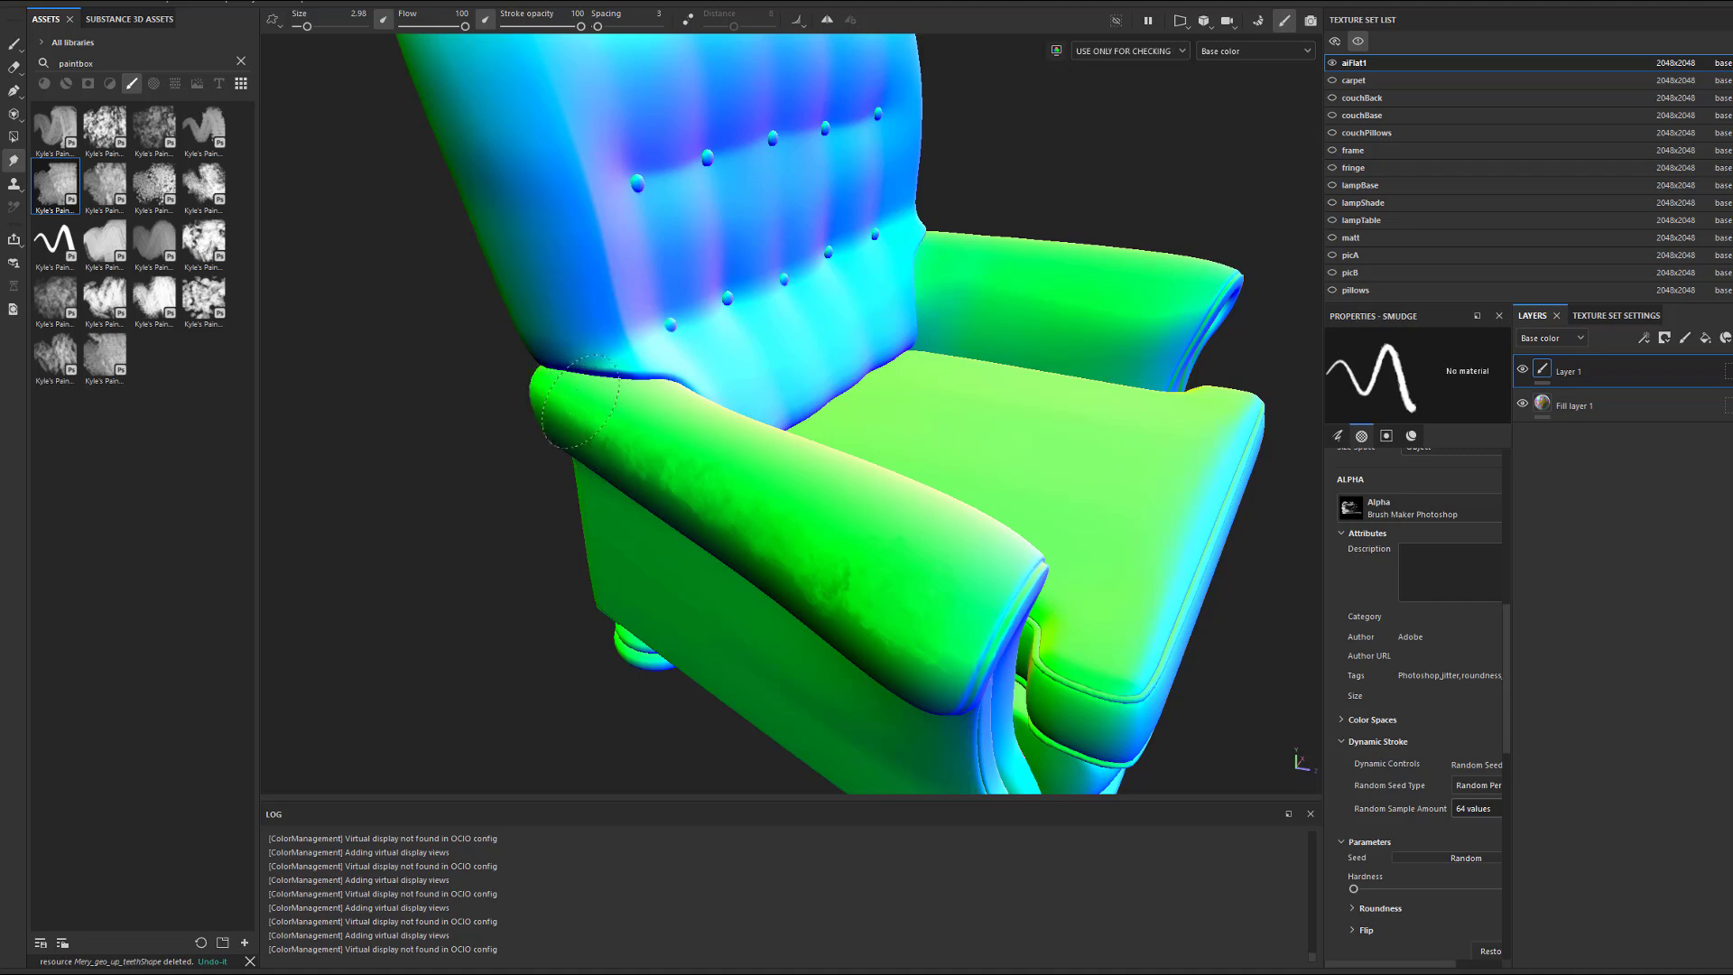
mouse_move(727, 480)
mouse_down()
mouse_move(937, 534)
mouse_move(917, 510)
mouse_up()
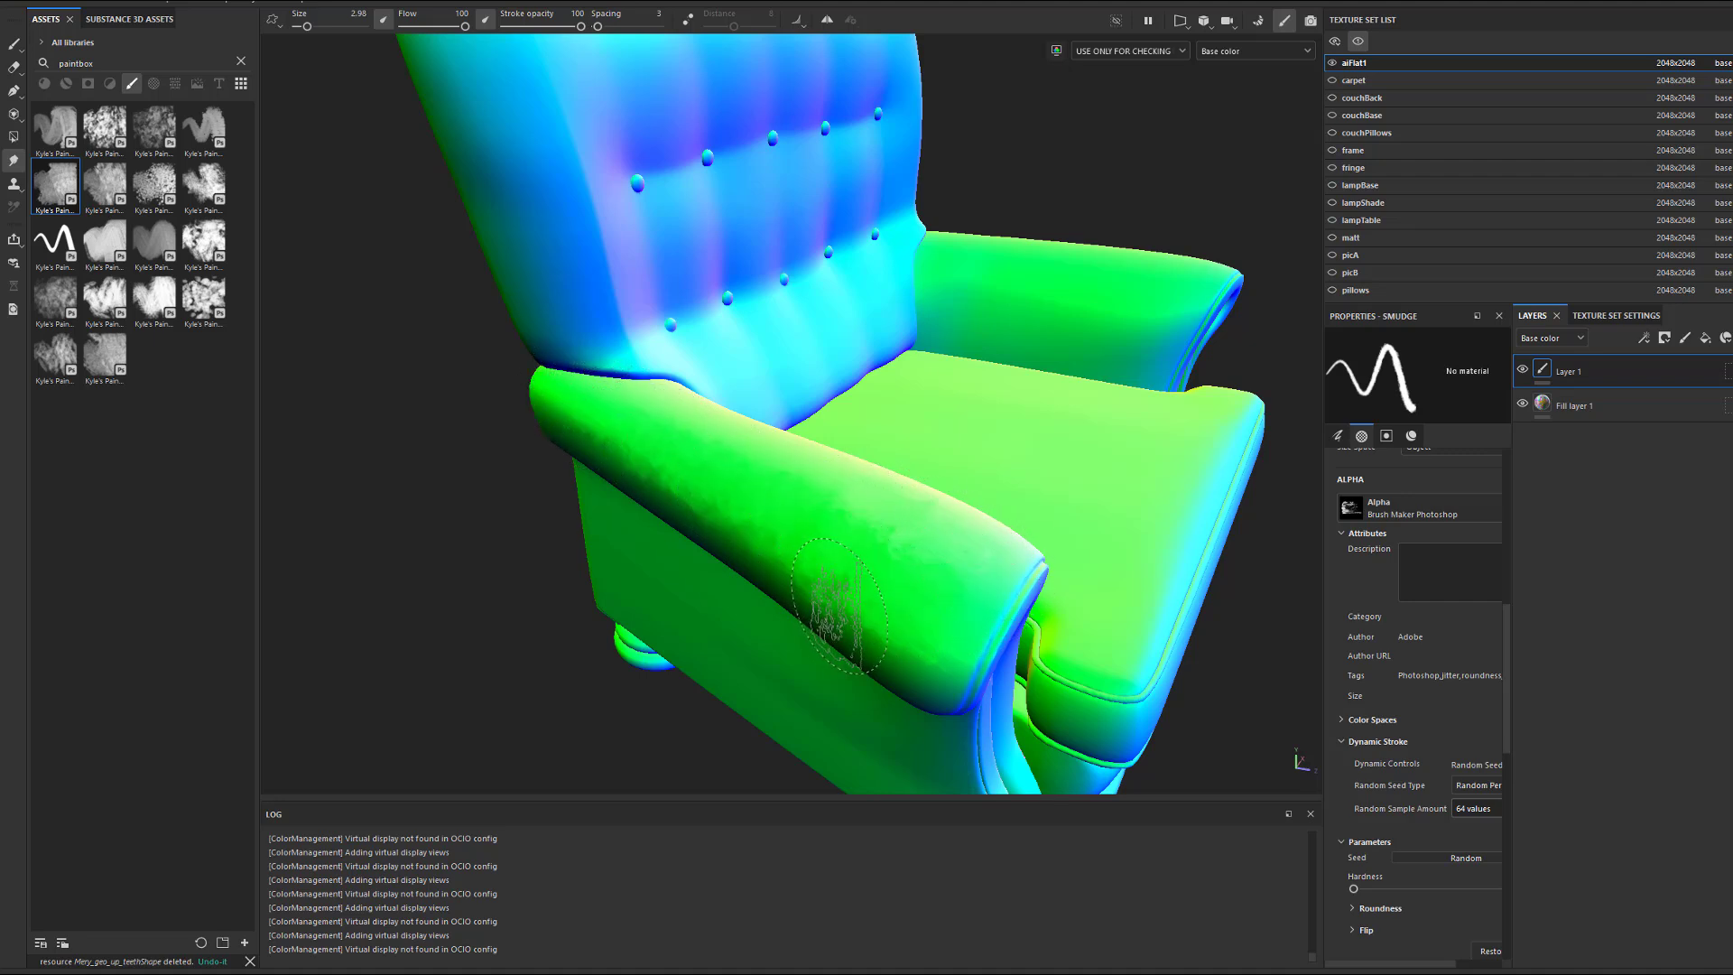
mouse_move(821, 596)
alt+mouse_down()
mouse_move(1011, 605)
mouse_move(993, 555)
alt+mouse_up()
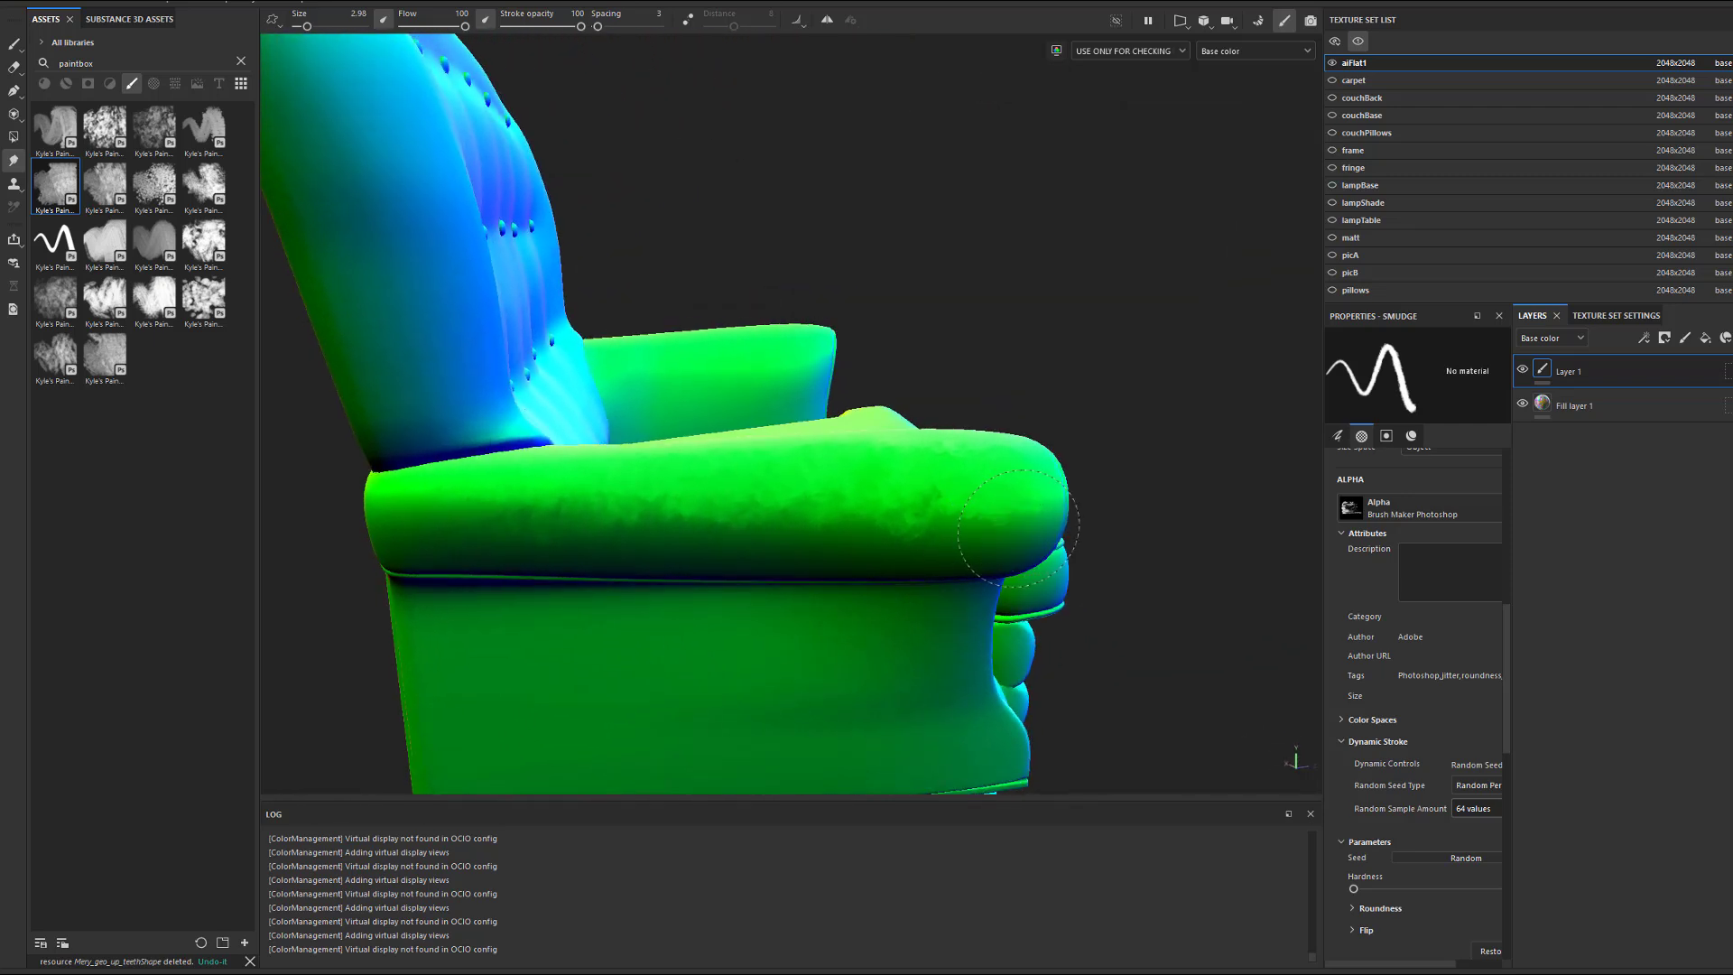
mouse_move(789, 537)
mouse_down()
mouse_move(464, 542)
mouse_move(761, 572)
mouse_move(990, 567)
mouse_move(951, 566)
mouse_up()
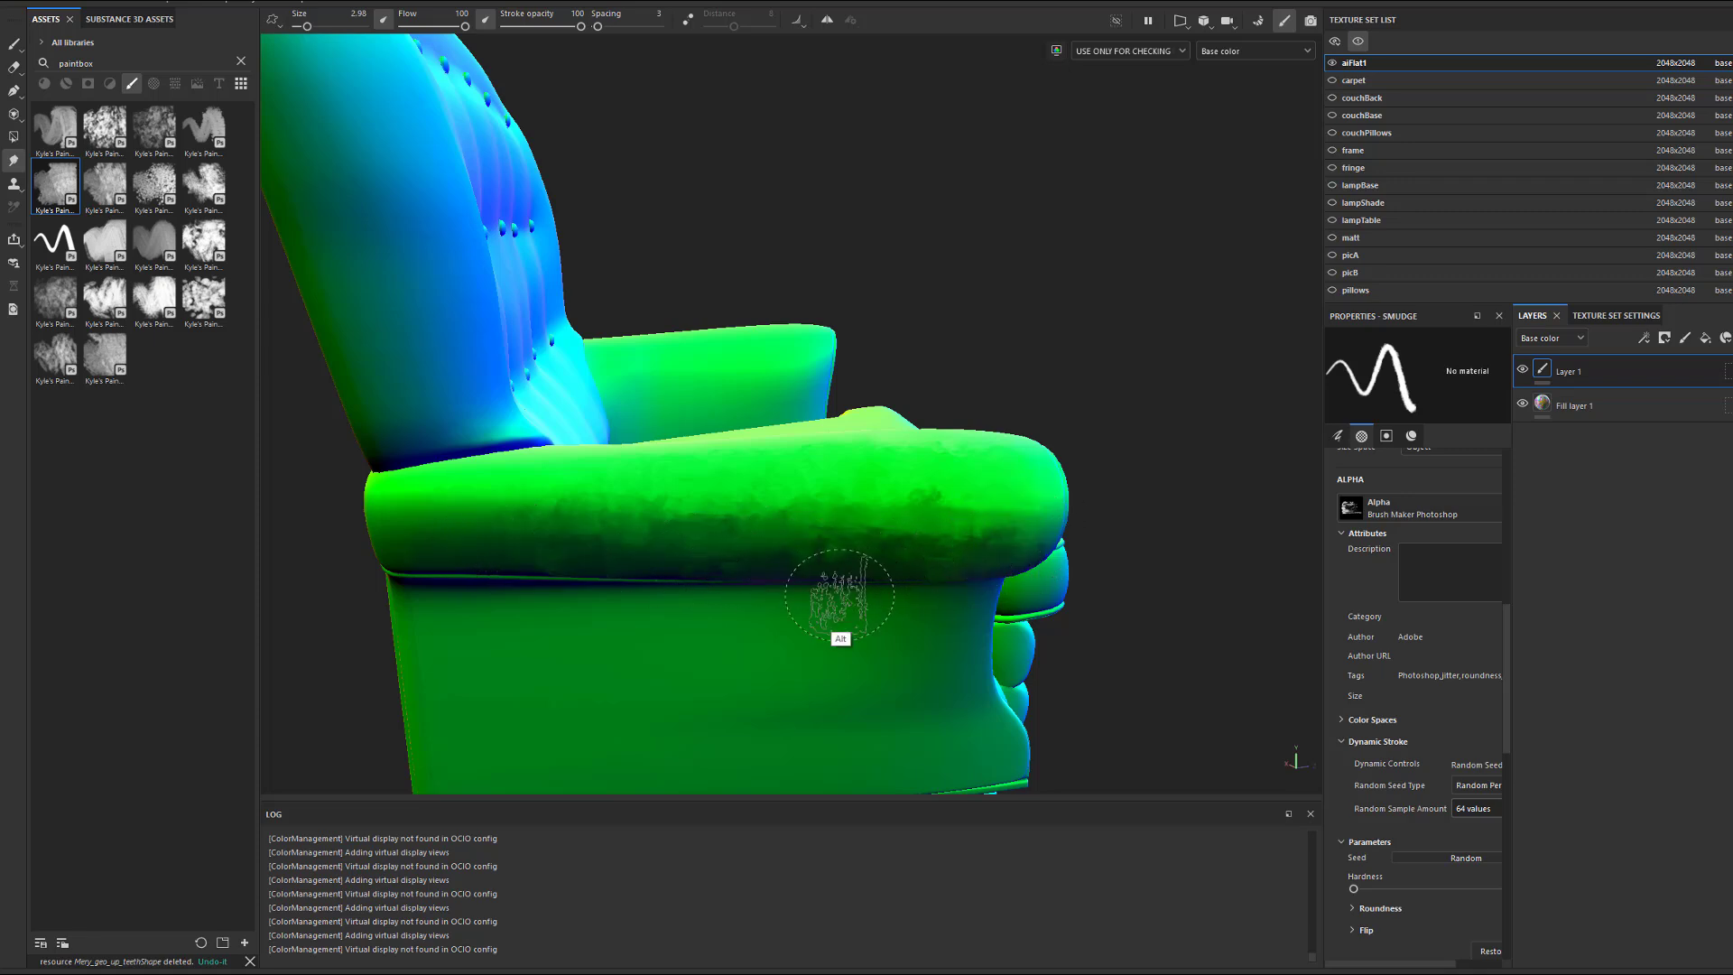
Smudge the dark seam beneath the armrest along the upper edge of the armchair's side panel.
mouse_move(839, 638)
alt+mouse_down()
mouse_move(836, 503)
mouse_move(915, 478)
mouse_move(988, 506)
mouse_move(1002, 483)
mouse_move(696, 541)
mouse_move(496, 503)
mouse_move(573, 541)
mouse_move(794, 561)
mouse_move(959, 541)
mouse_move(795, 568)
alt+mouse_up()
mouse_move(795, 569)
alt+mouse_down()
mouse_move(650, 716)
mouse_move(793, 619)
alt+mouse_up()
mouse_move(566, 558)
mouse_down()
mouse_move(573, 603)
mouse_move(655, 588)
mouse_move(677, 611)
mouse_move(689, 548)
mouse_move(634, 564)
mouse_move(559, 541)
mouse_move(731, 621)
mouse_move(959, 622)
mouse_up()
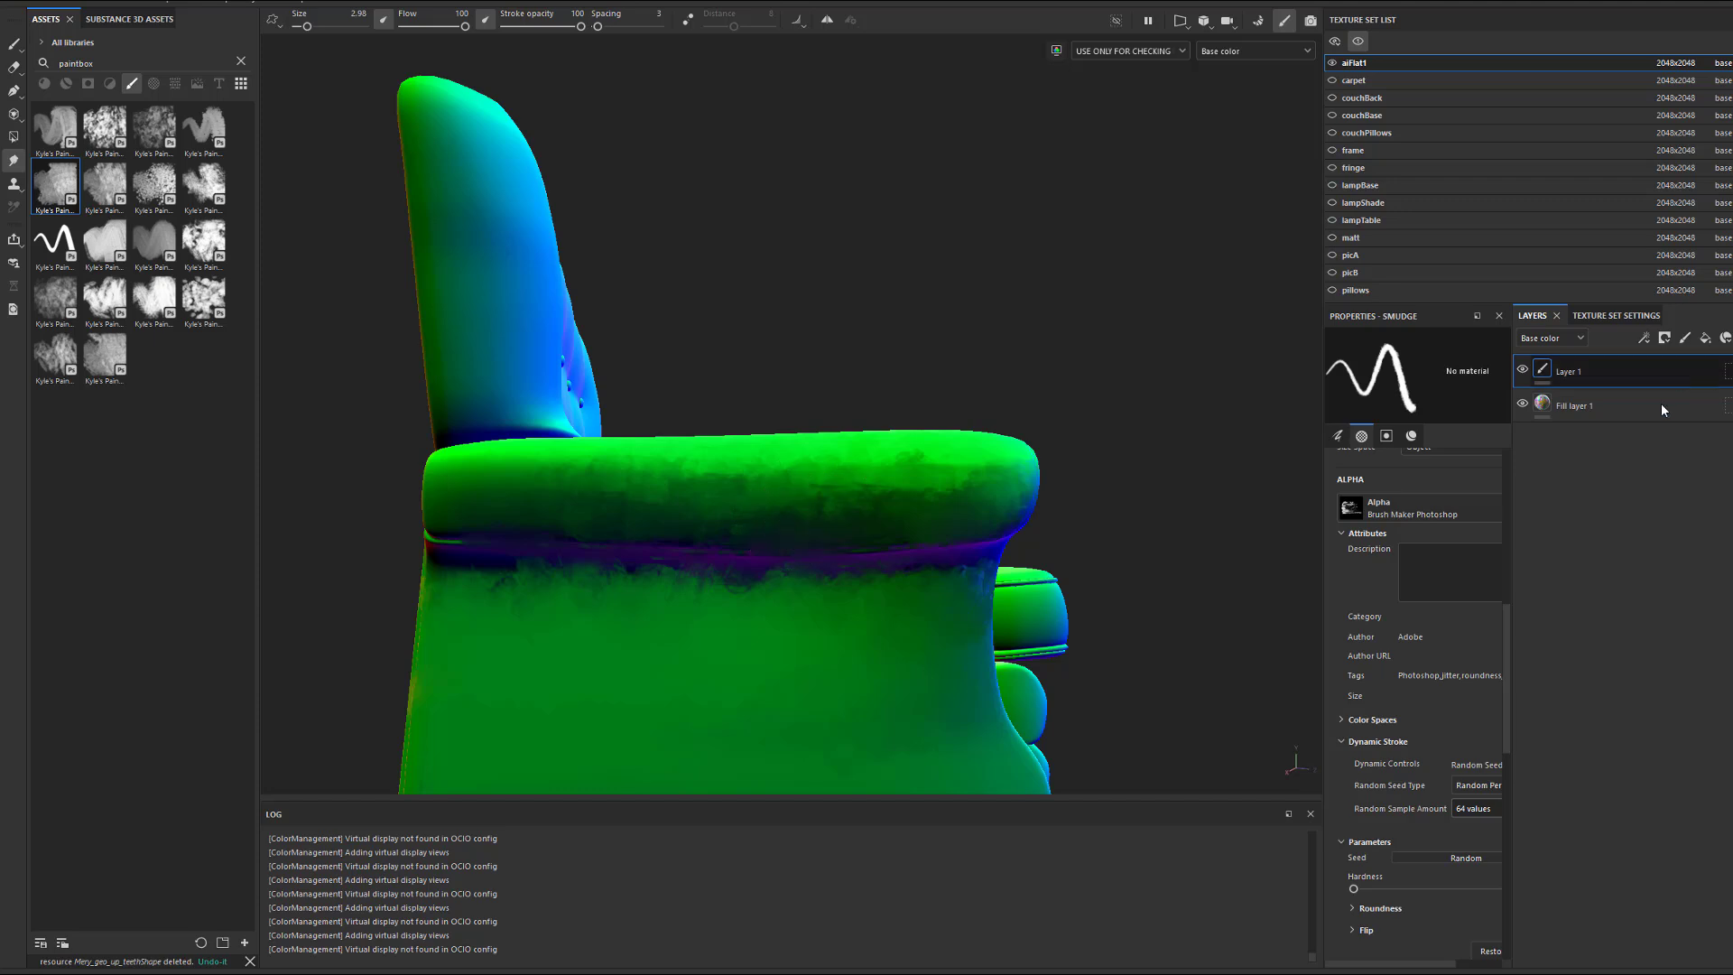
Add a filter to Fill layer 1 and limit it to the color channel.
click(1630, 408)
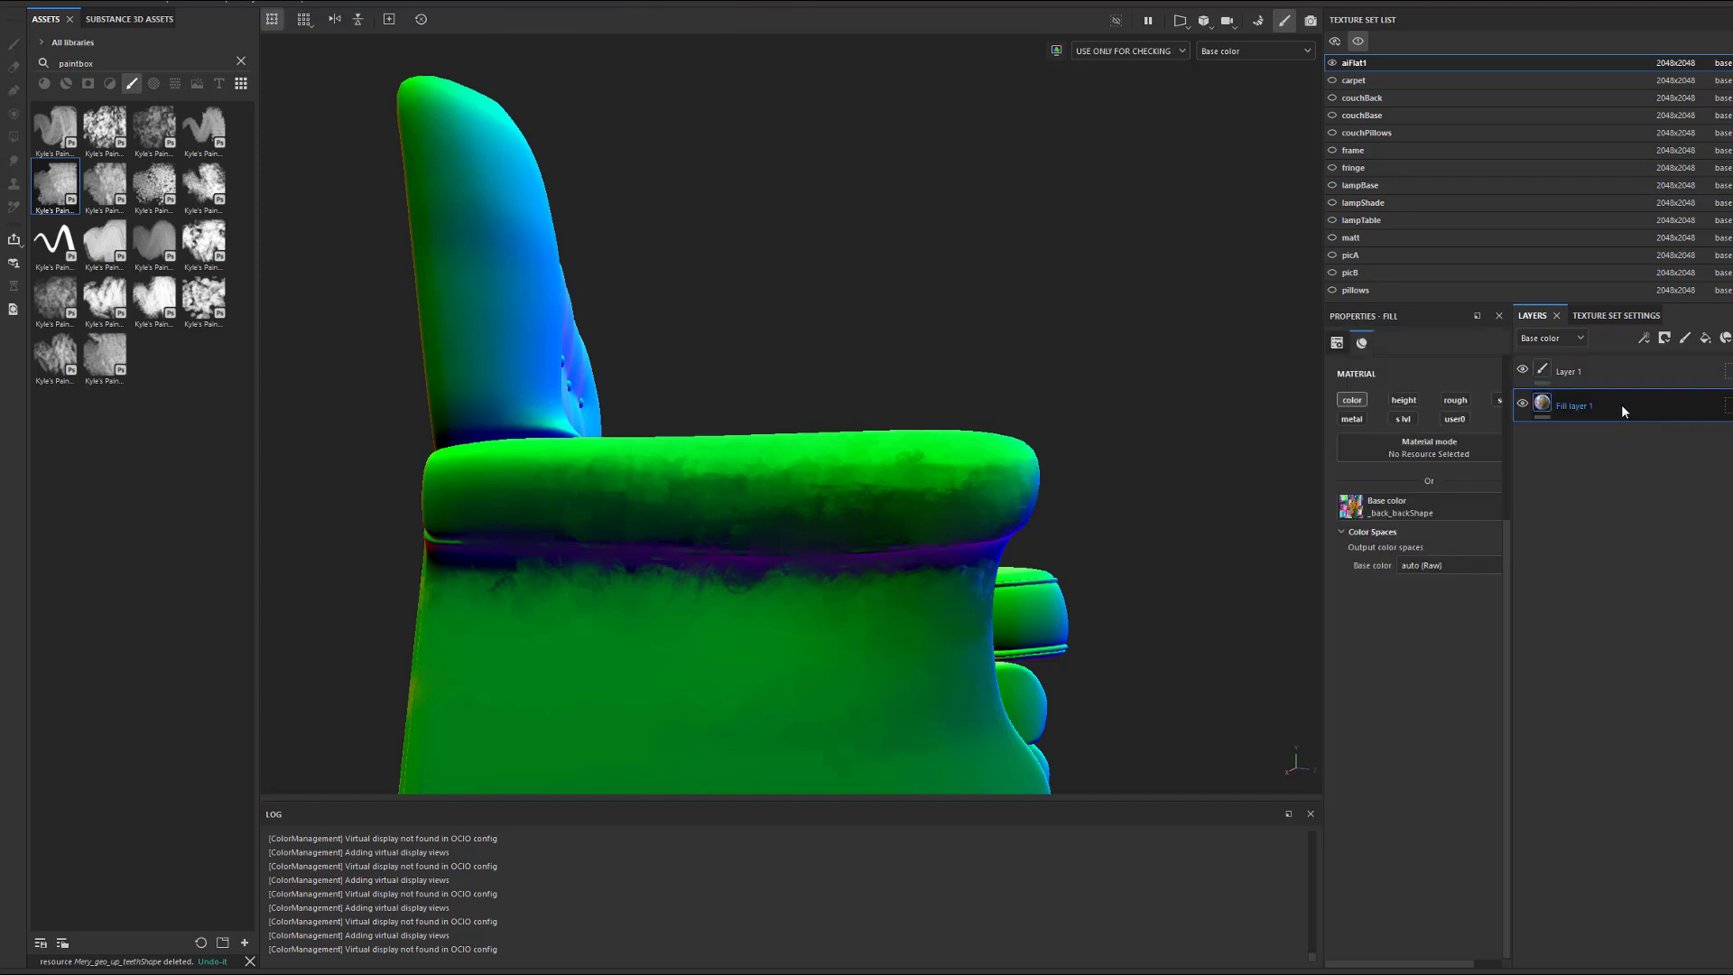
right_click(1621, 404)
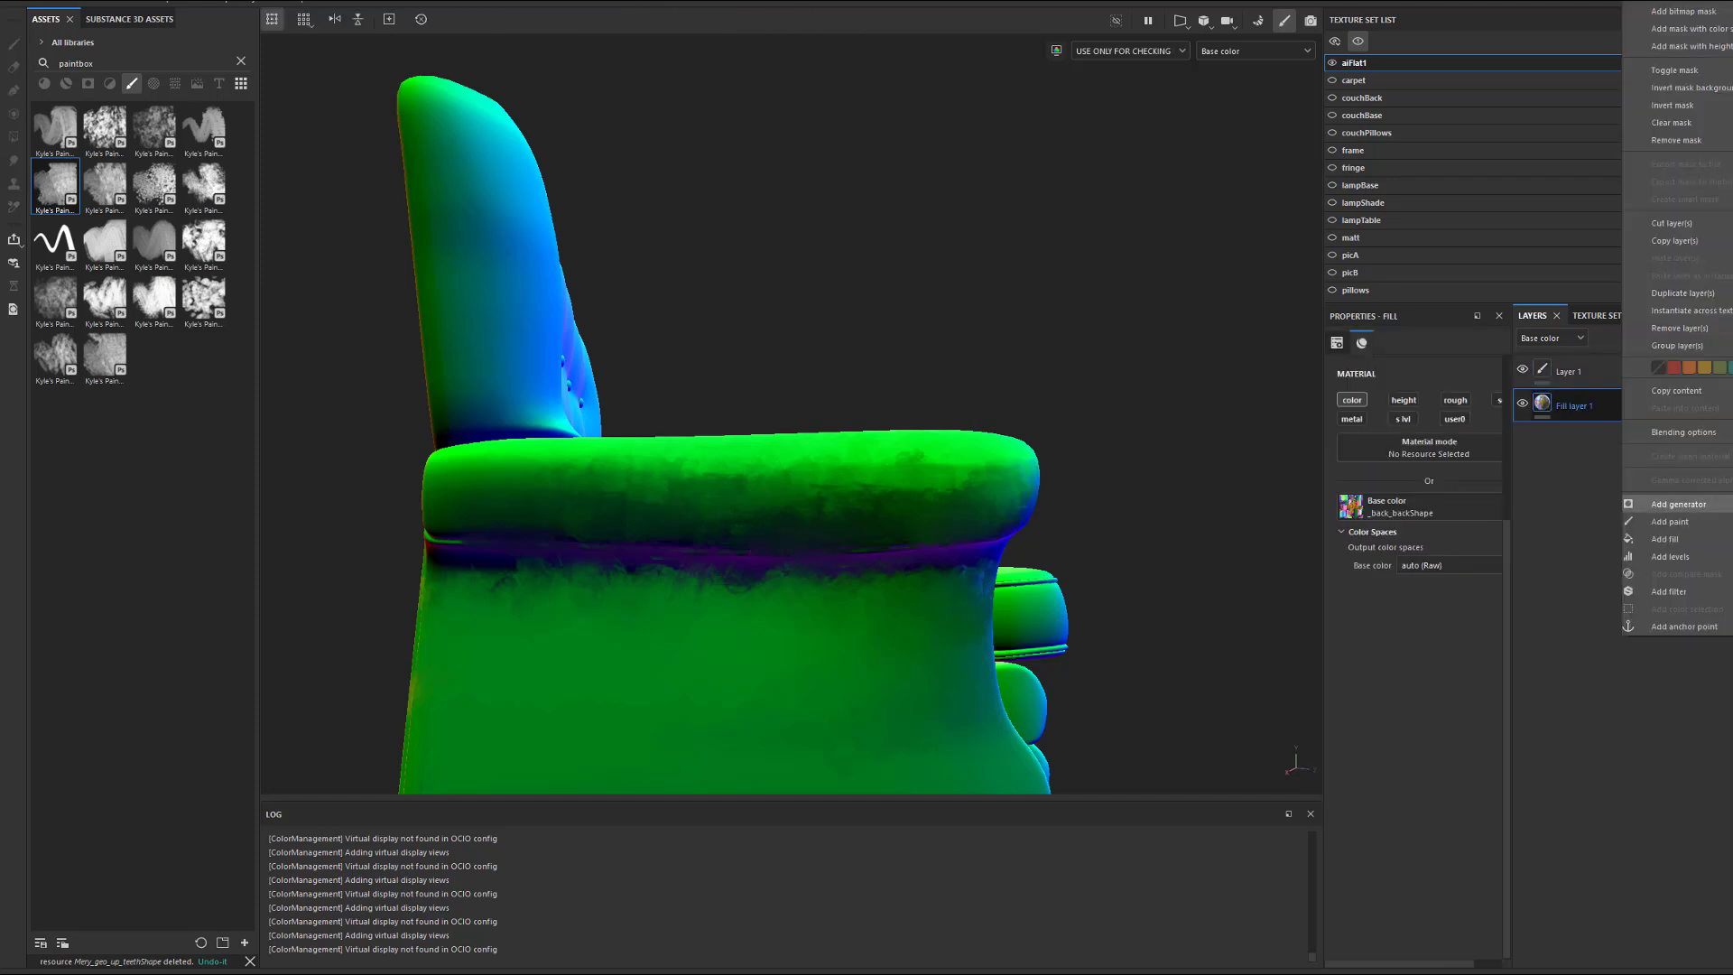
click(1697, 592)
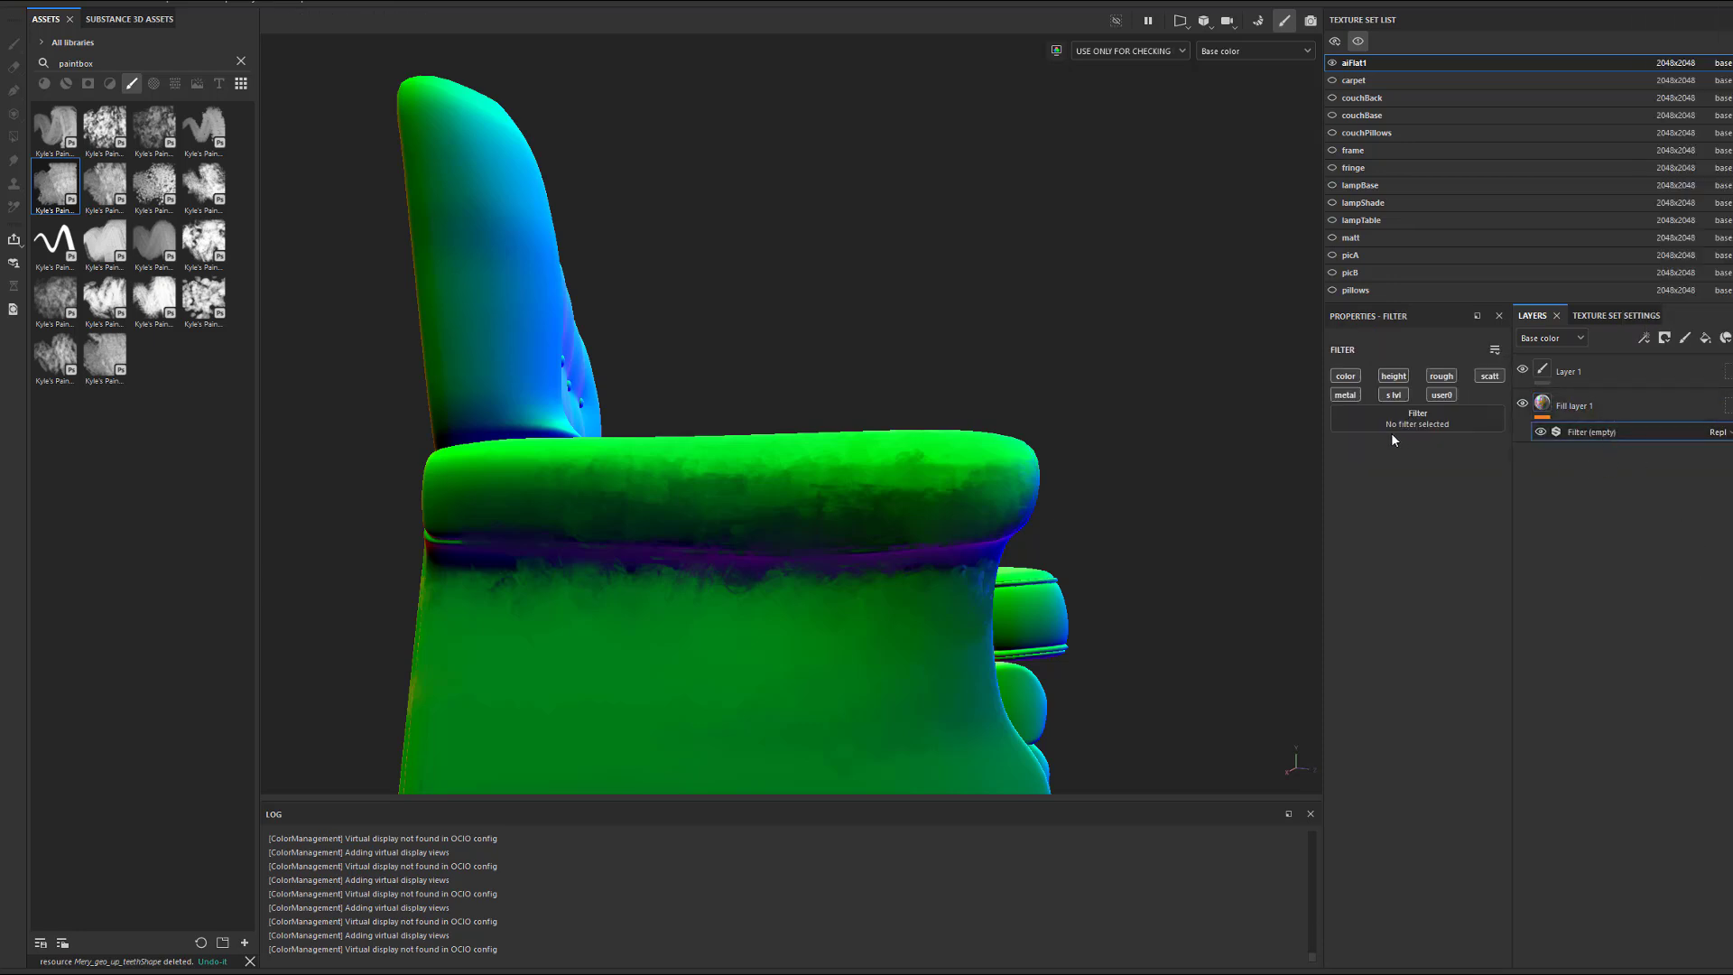
click(1346, 377)
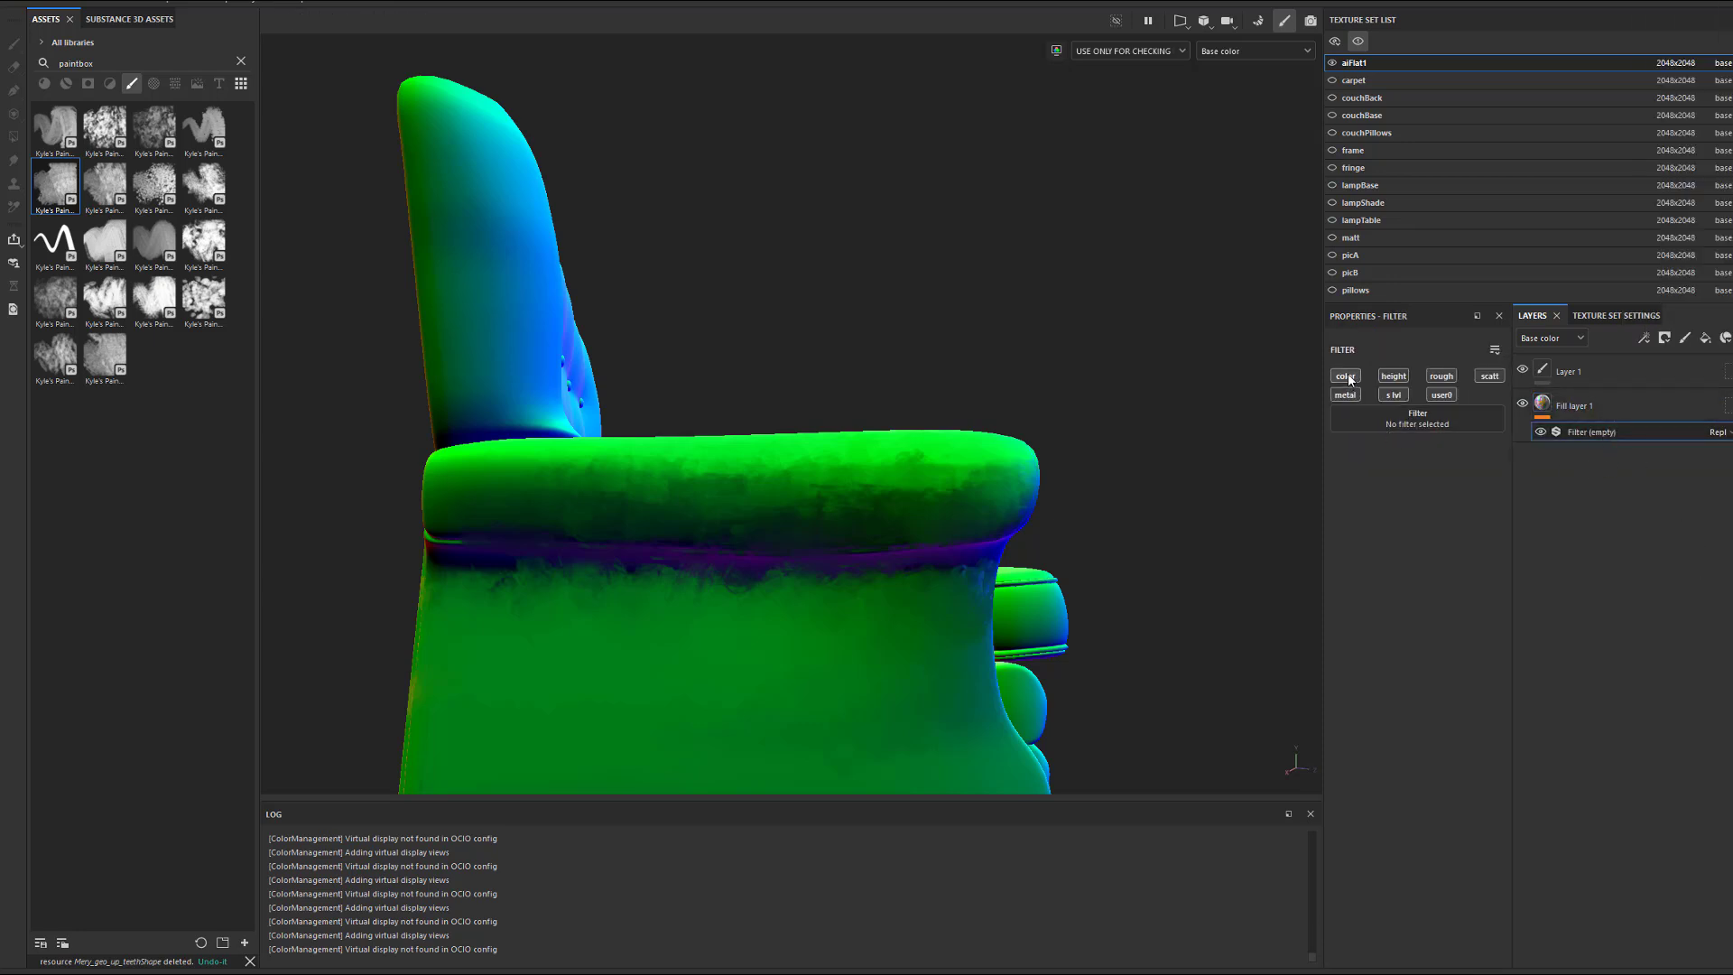
Search the filters for "colo" and assign Color Correct to the empty filter on Fill layer 1.
click(1446, 419)
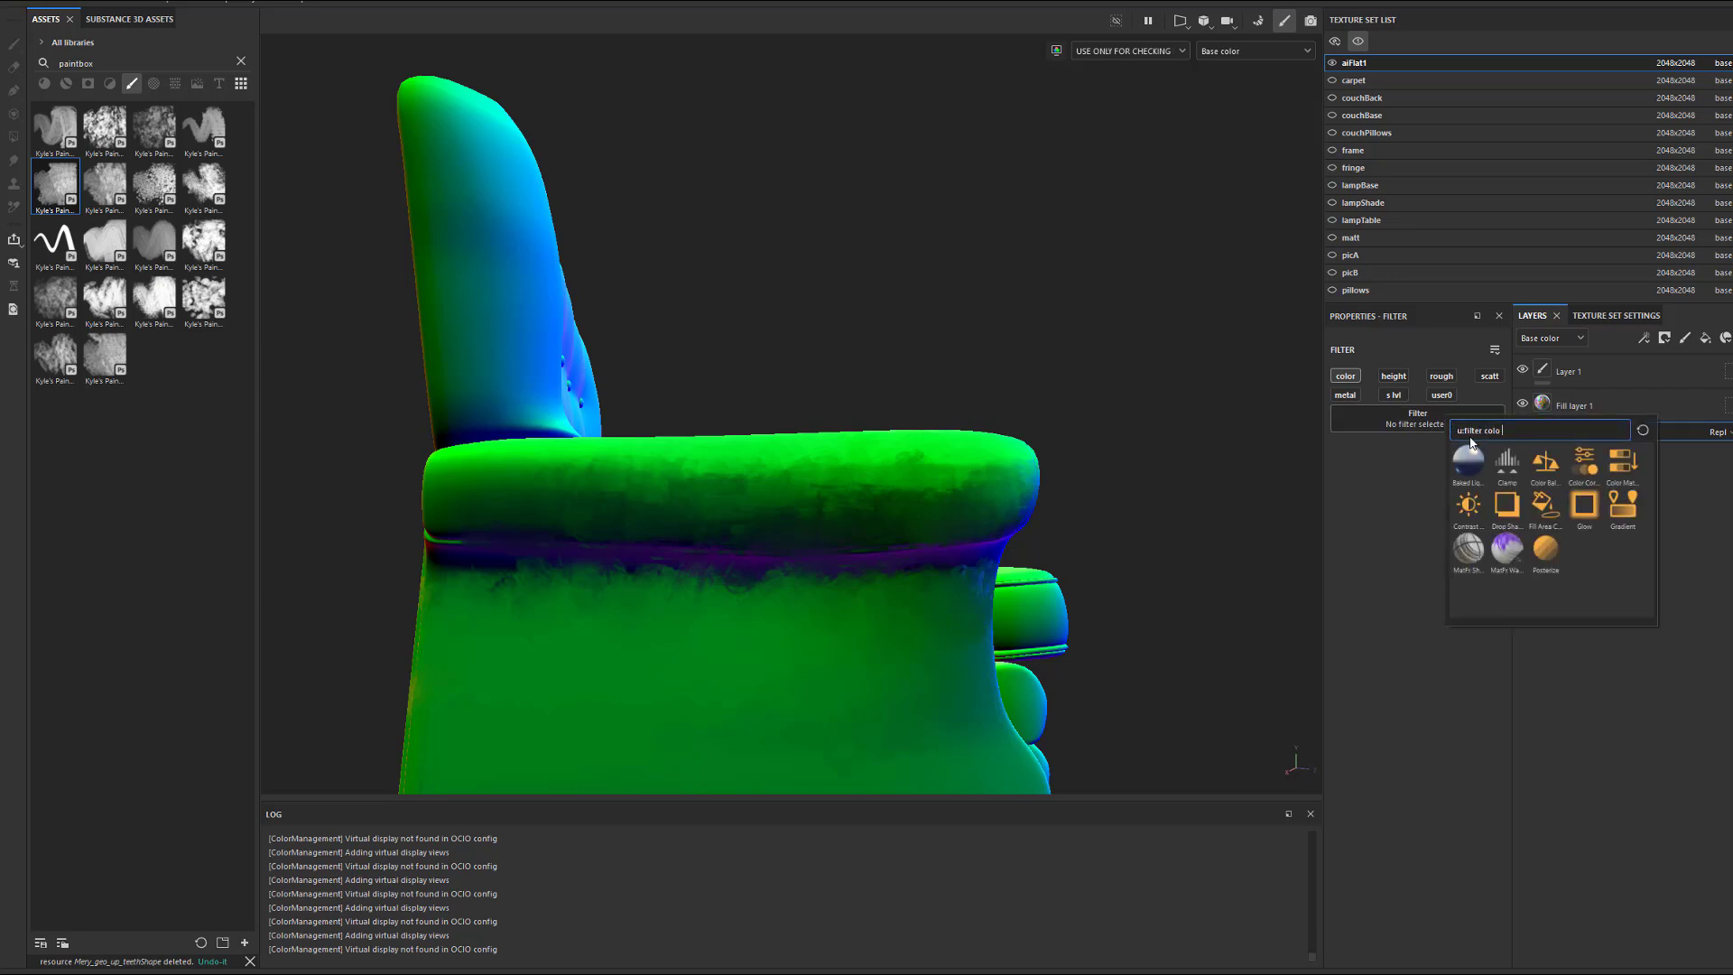
key(BackSpace)
key(BackSpace)
key(BackSpace)
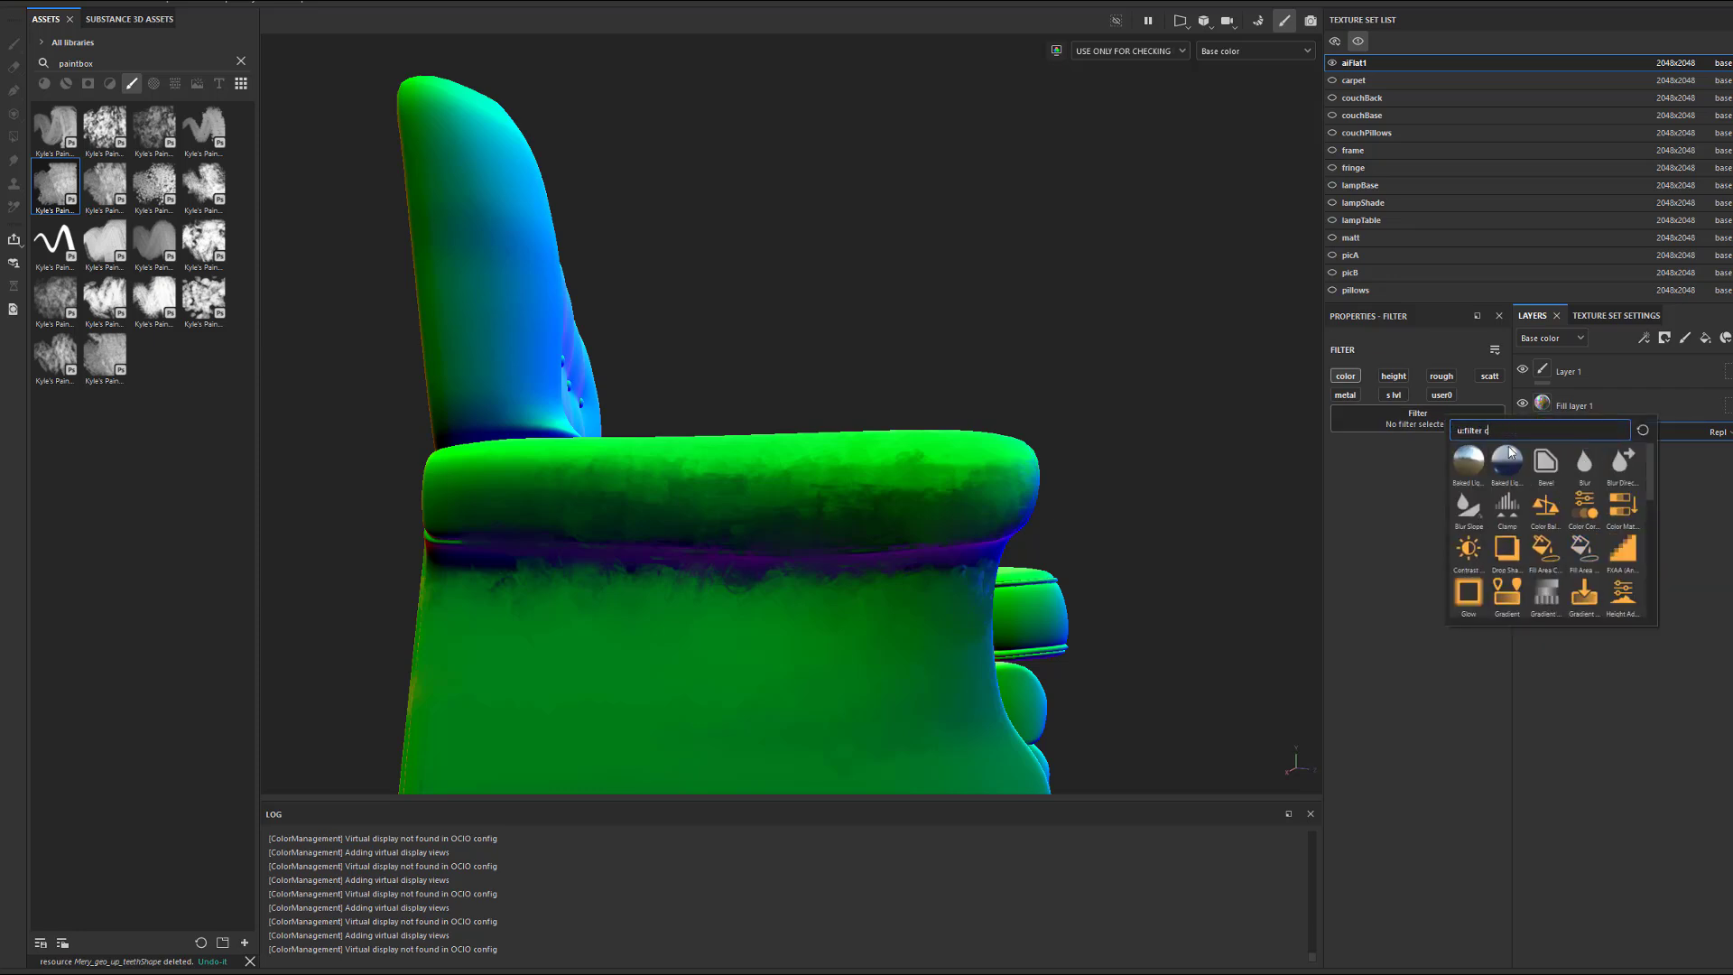
text(c)
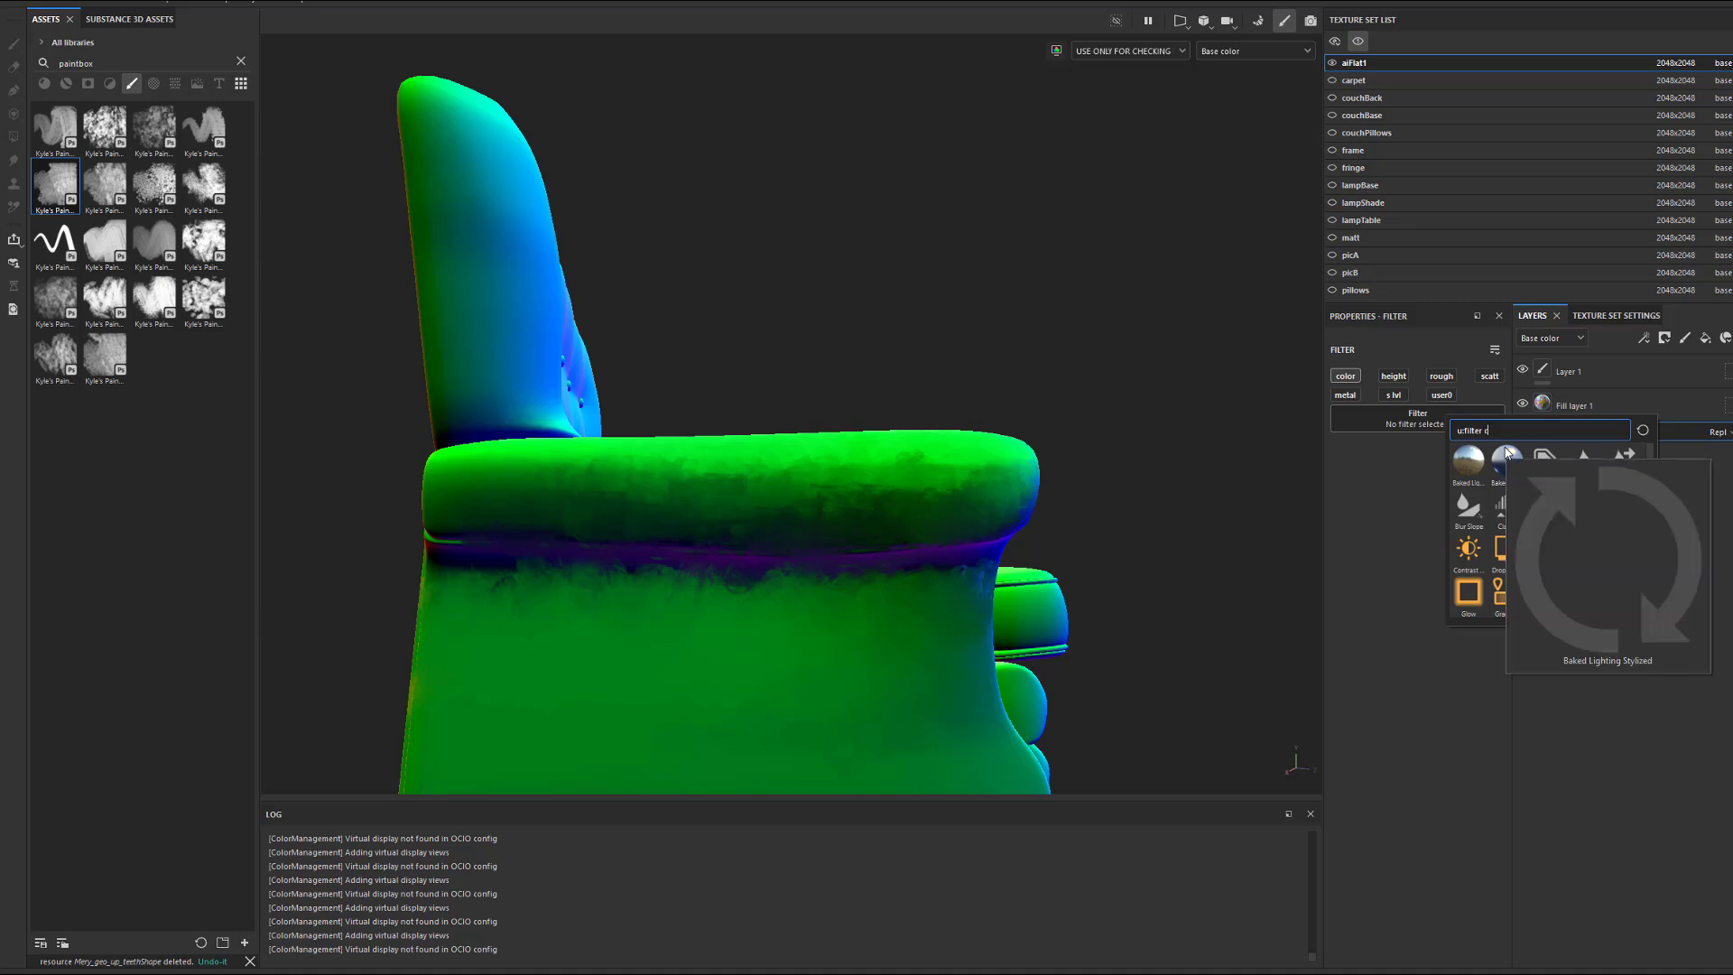
text(olo)
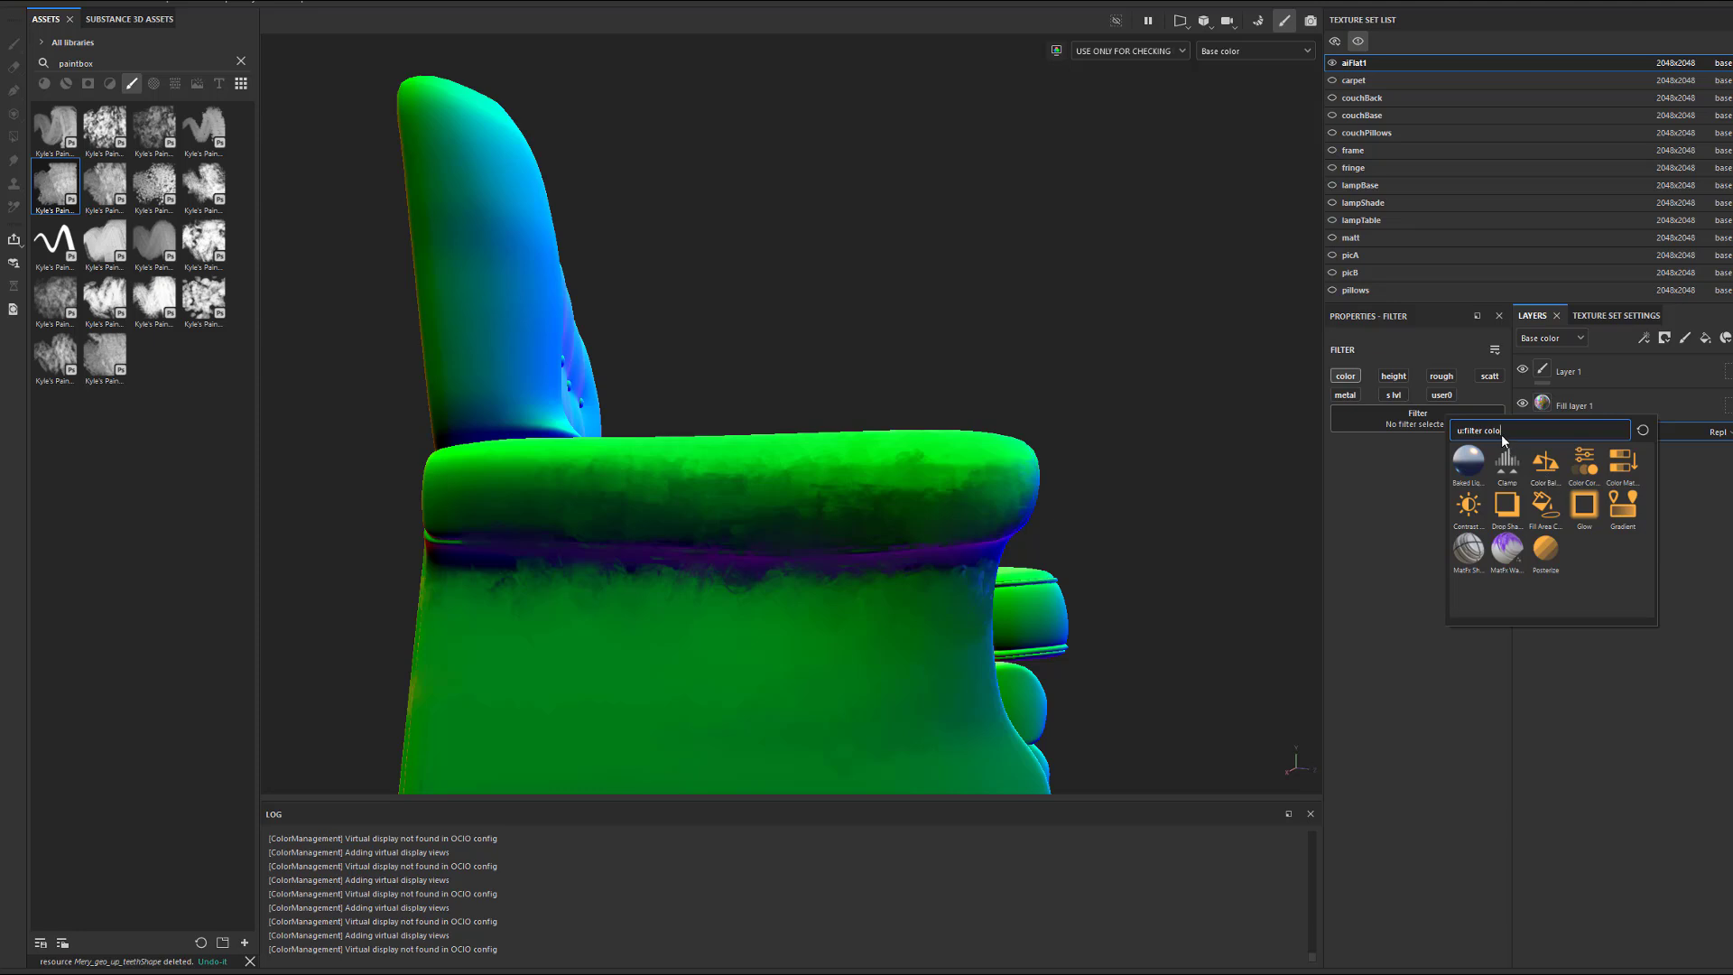
mouse_move(1587, 467)
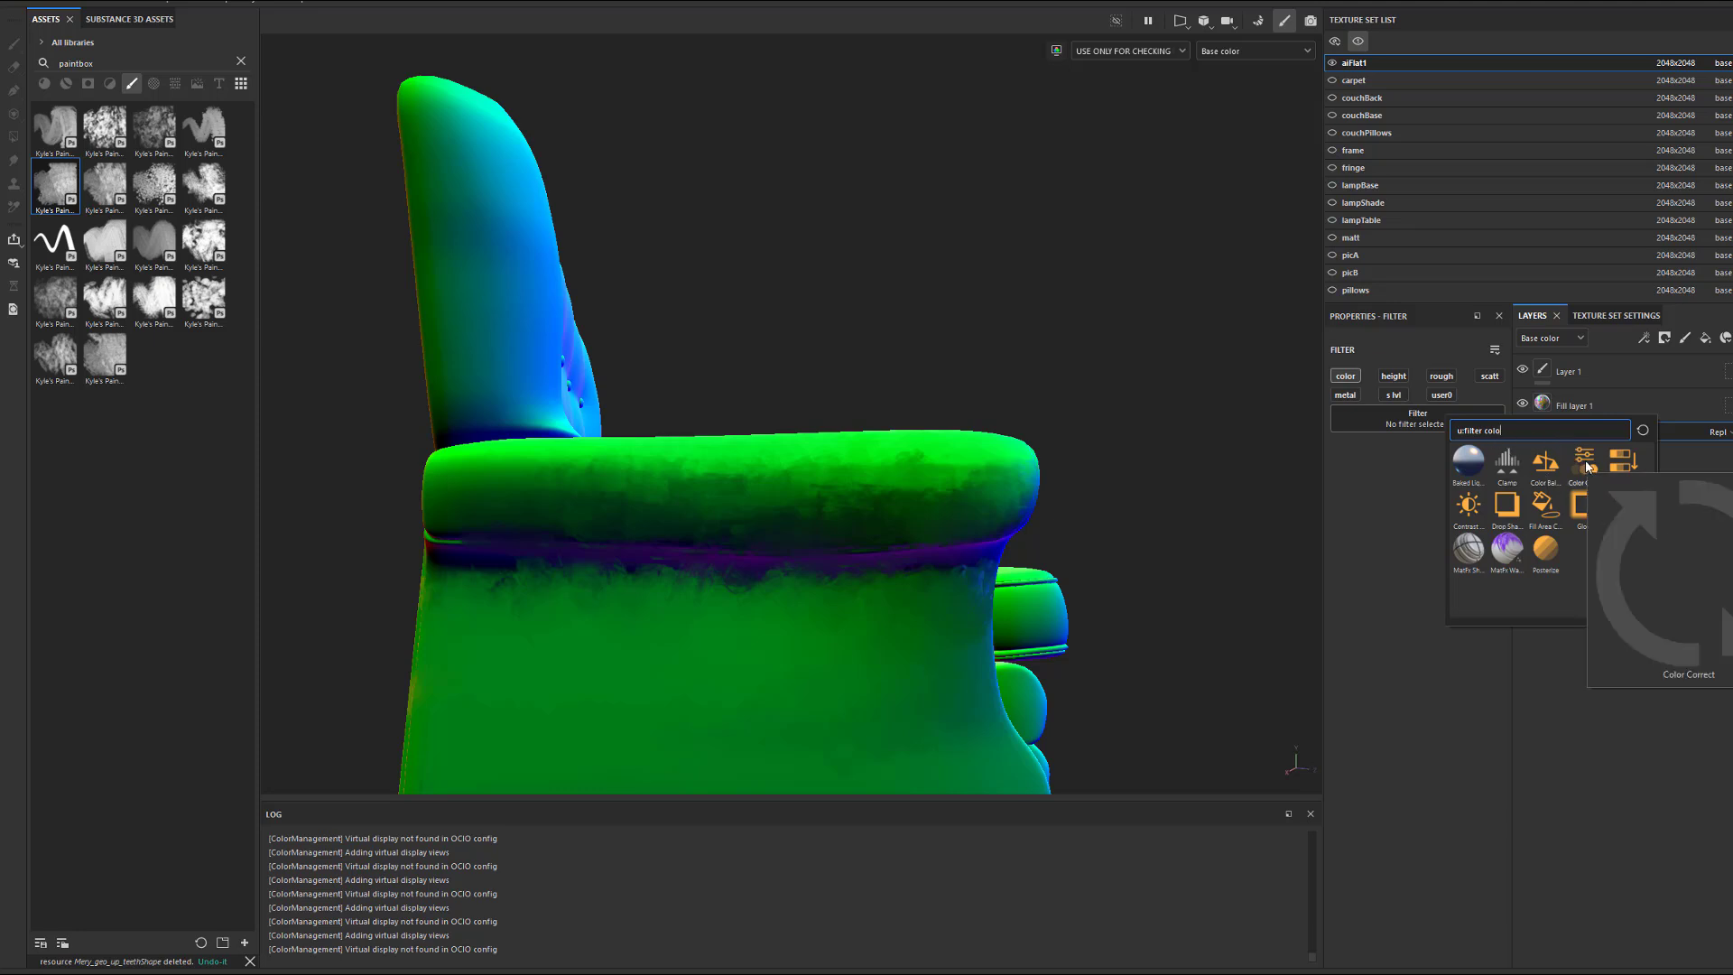
click(1585, 463)
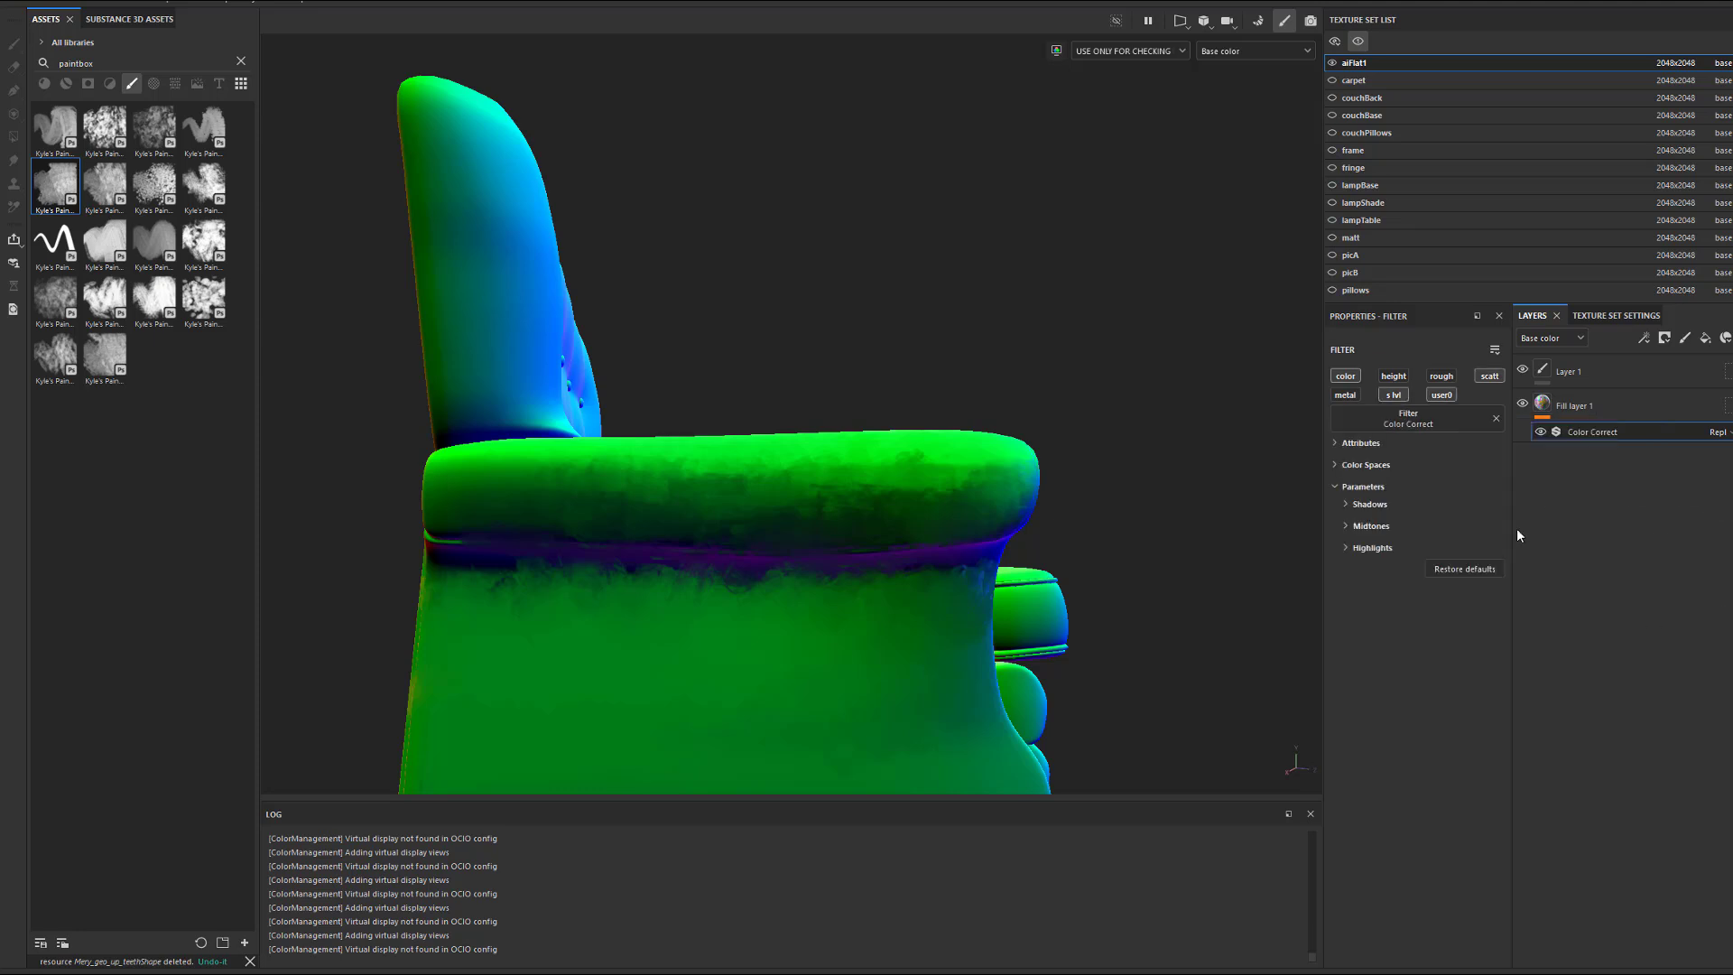
Expand the Shadows, Midtones and Highlights parameters of Color Correct and set the Highlights saturation to 0.19.
click(1346, 546)
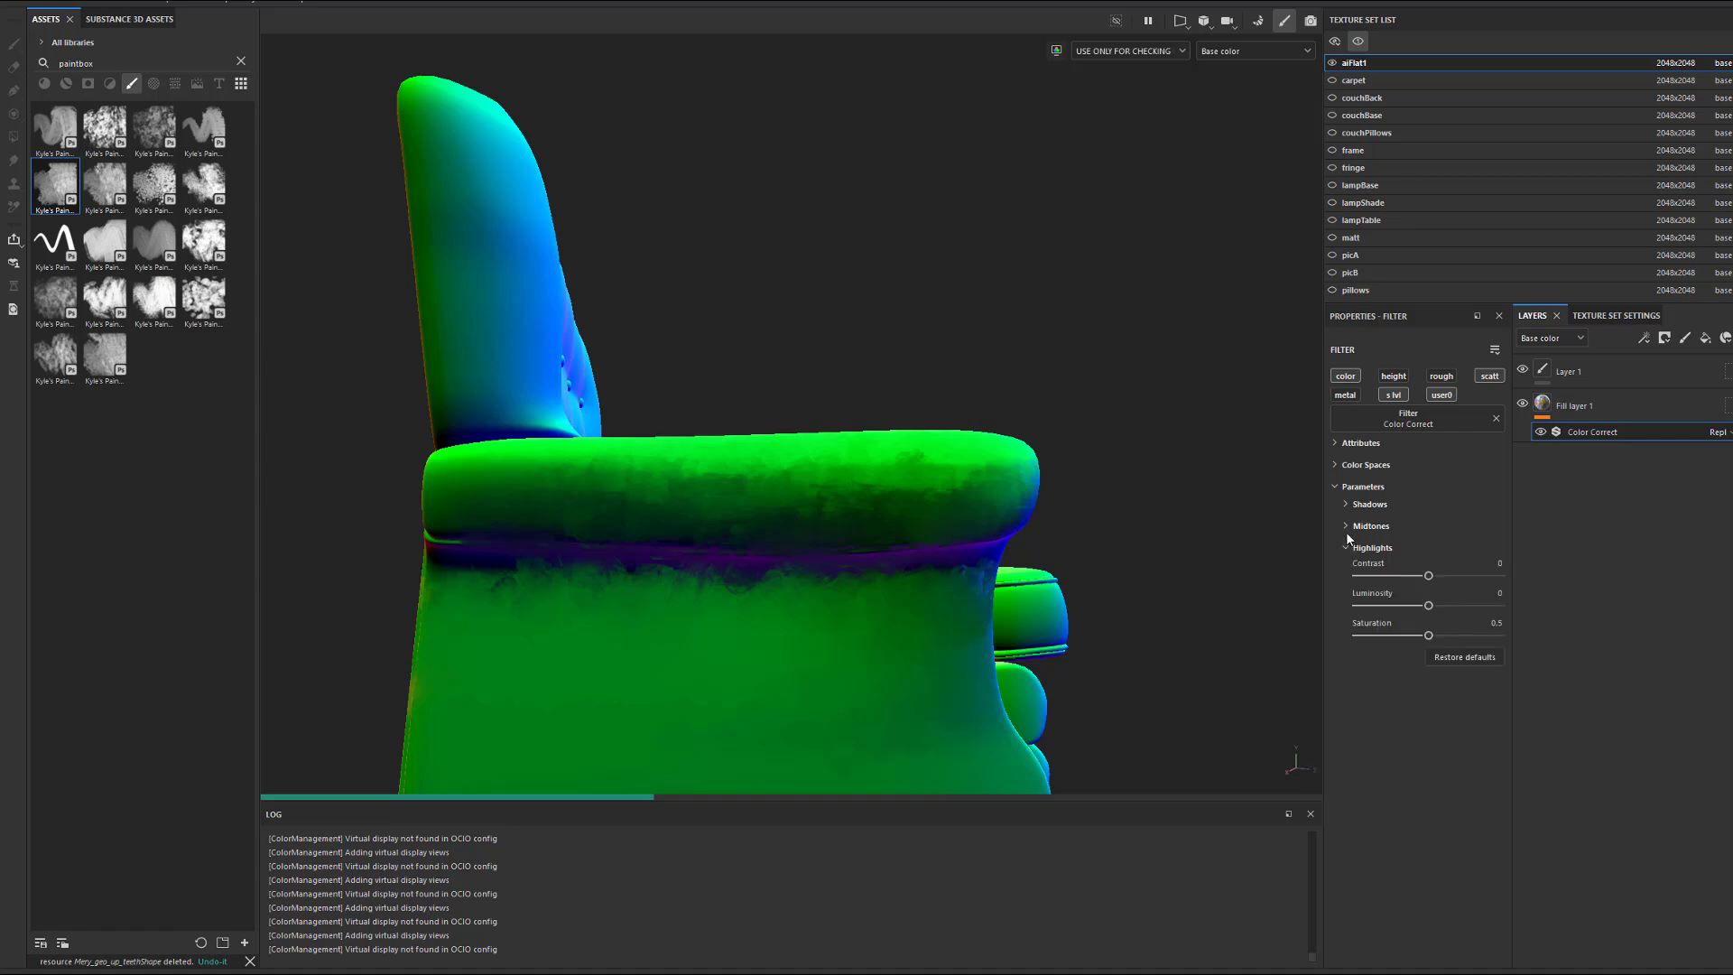
click(1345, 527)
click(1346, 505)
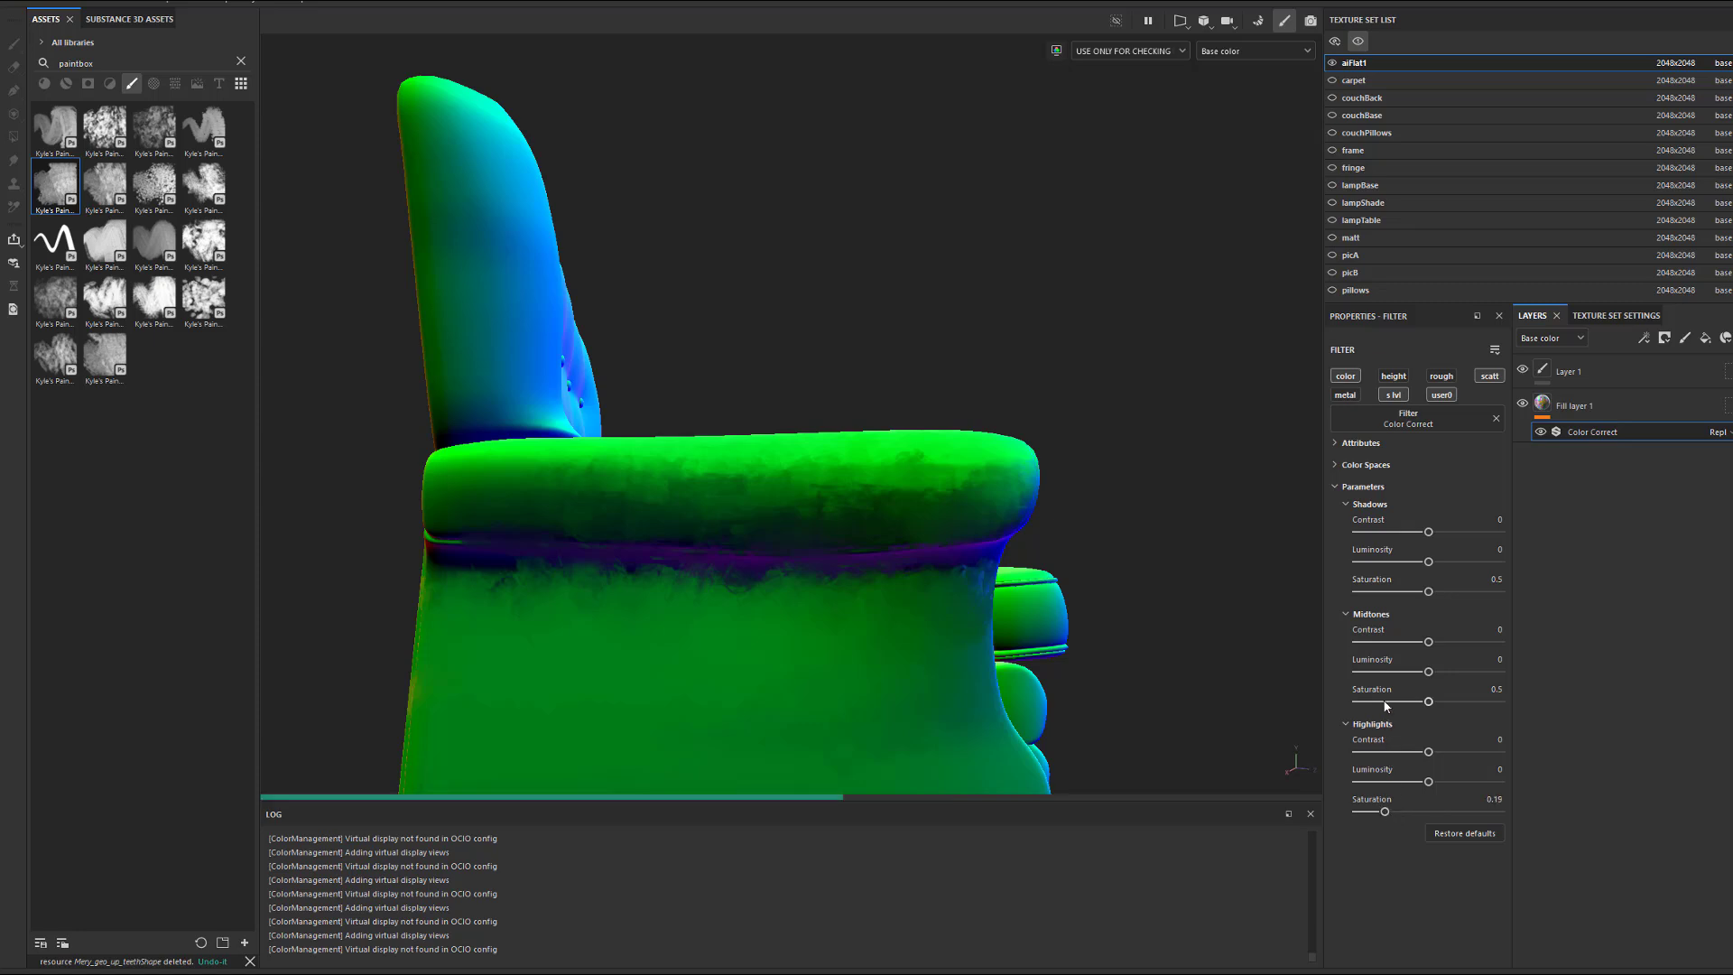
Limit the Color Correct filter to the color channel by disabling its s lvl, user0 and scatt channels.
click(1402, 395)
click(1448, 393)
click(1486, 378)
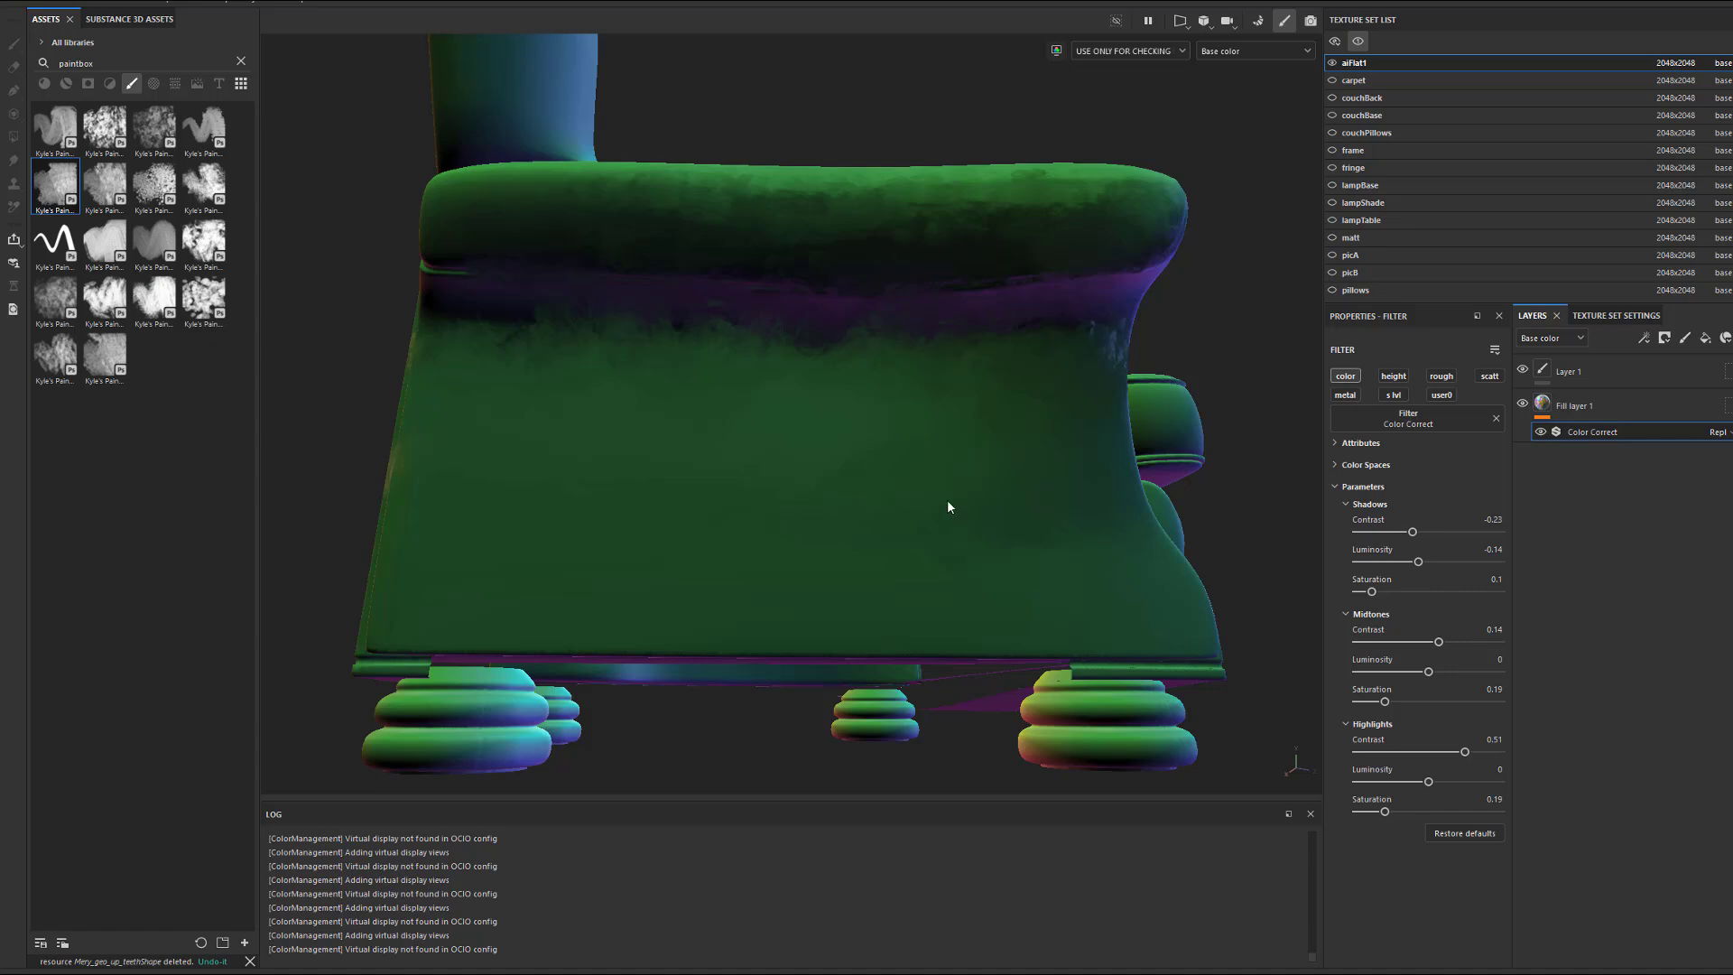
Select Layer 1 and smudge the armrest's front panel downward from the scroll toward the foot.
alt+drag(975, 491, 904, 571)
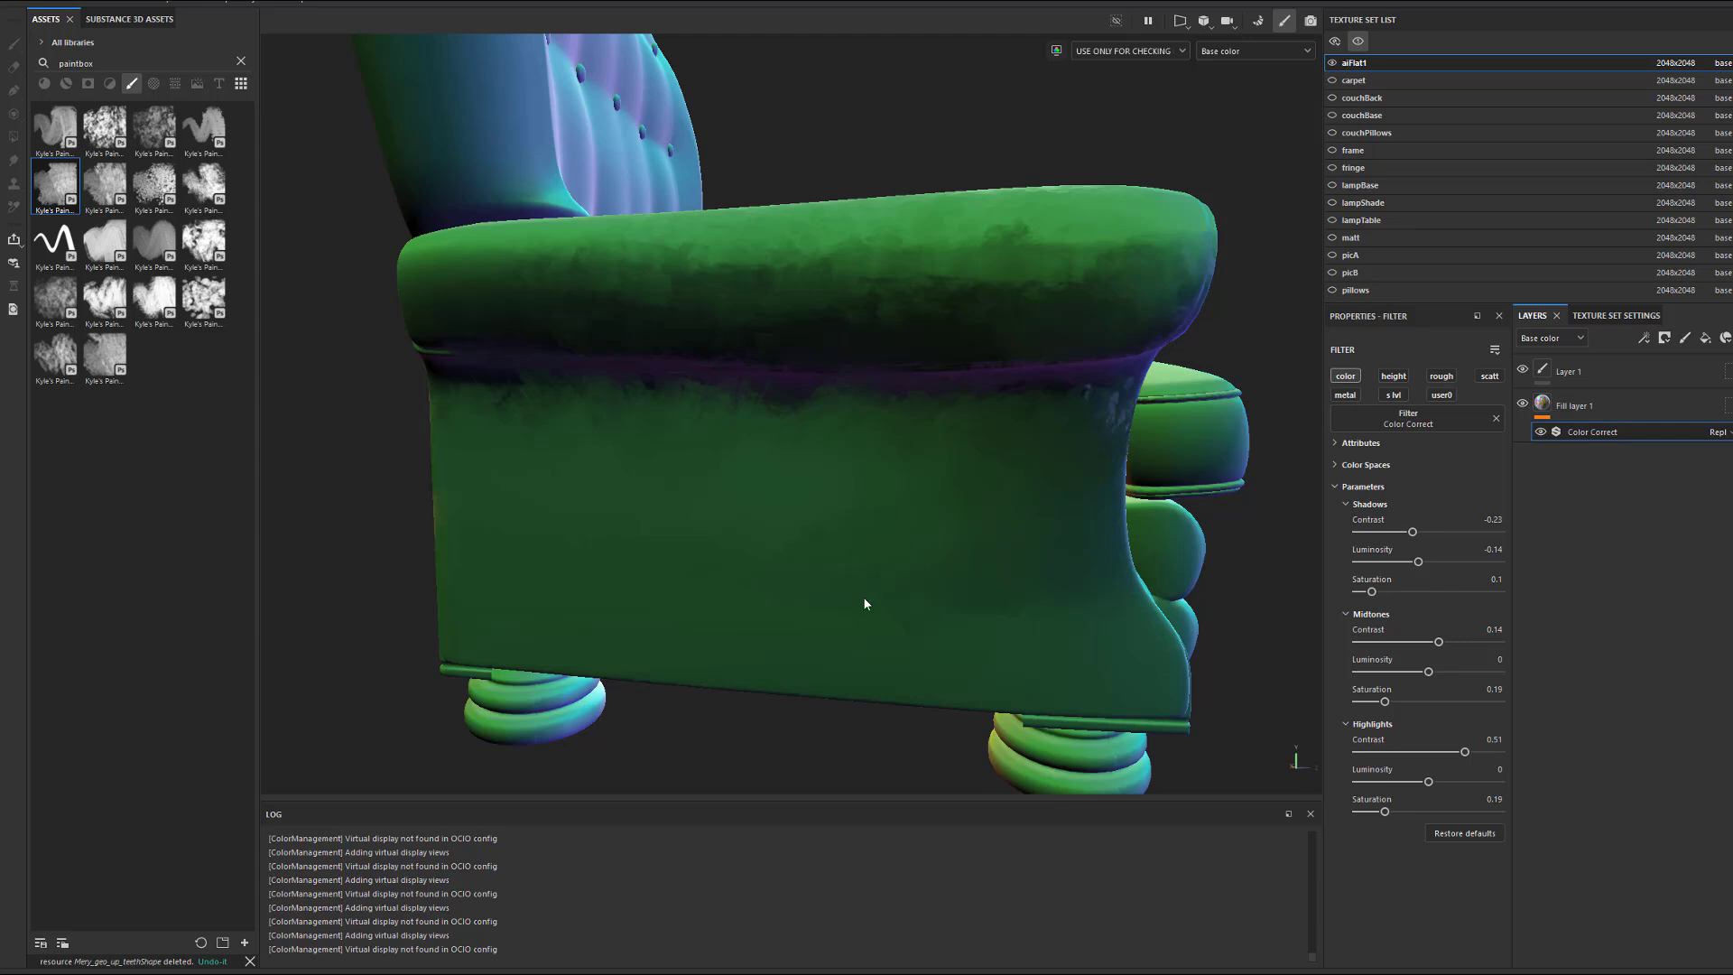
alt+drag(864, 603, 927, 580)
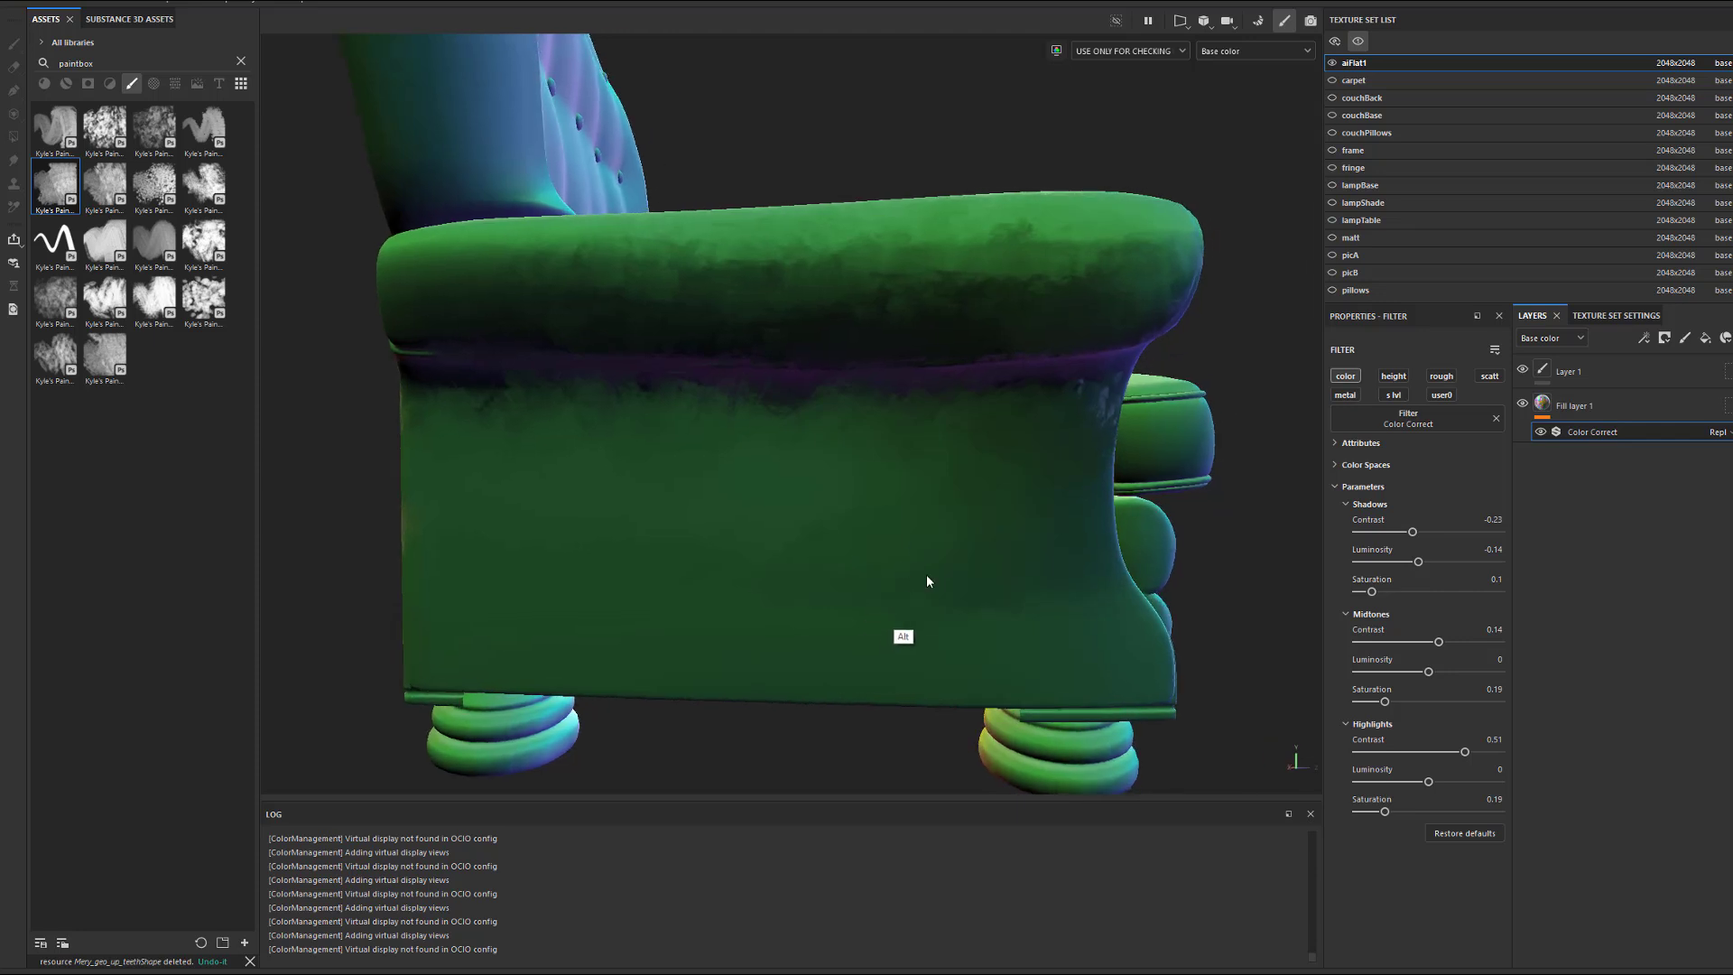
click(1616, 370)
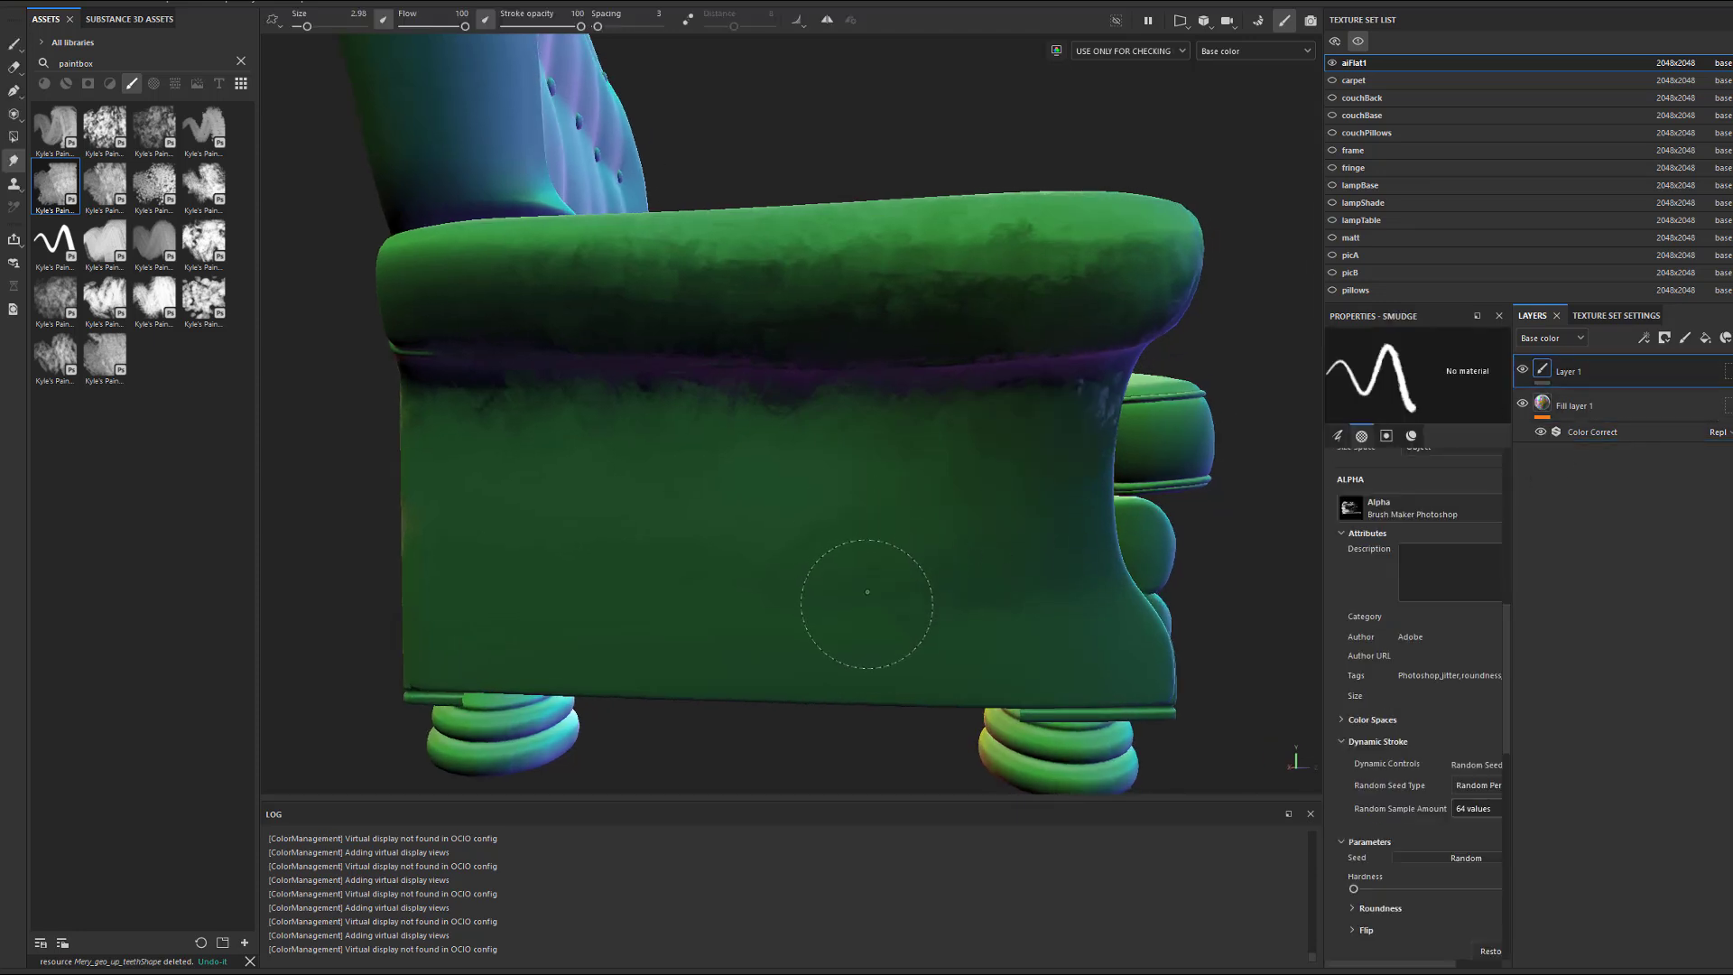
right_click(1011, 577)
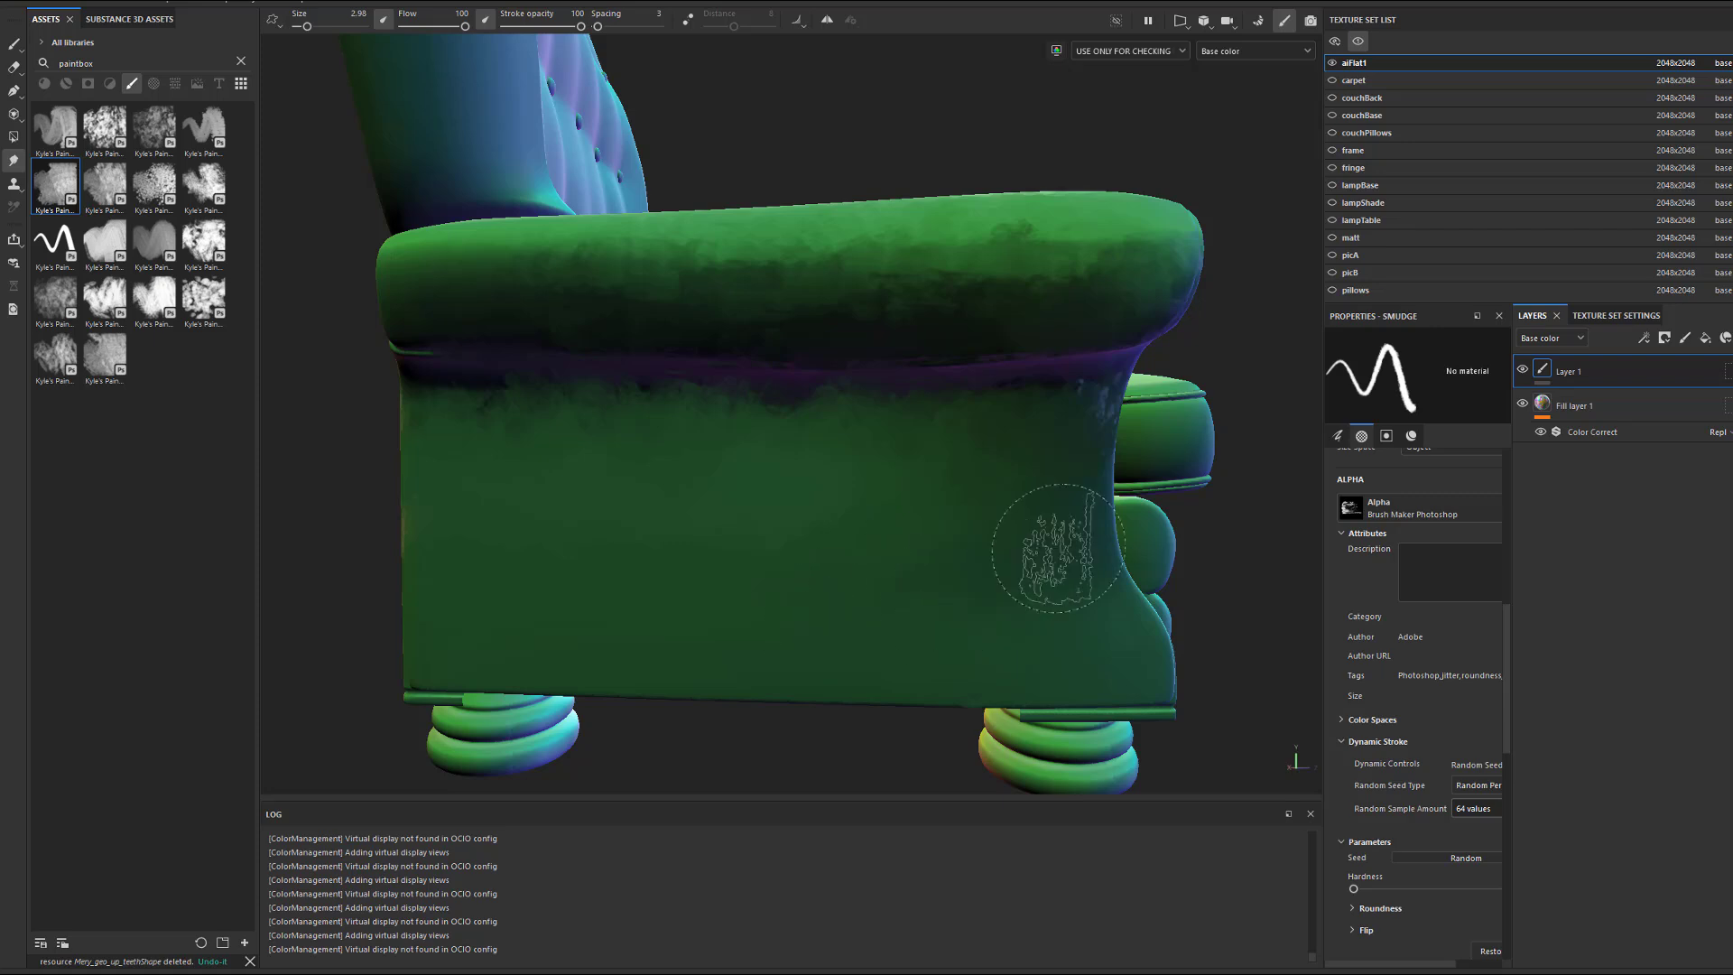
mouse_move(993, 505)
alt+mouse_down()
mouse_move(777, 627)
mouse_move(939, 623)
mouse_move(708, 596)
mouse_move(913, 584)
alt+mouse_up()
mouse_move(1120, 438)
mouse_down()
mouse_move(1124, 352)
mouse_move(1100, 338)
mouse_move(1065, 413)
mouse_move(1063, 727)
mouse_move(1081, 632)
mouse_move(1079, 664)
mouse_up()
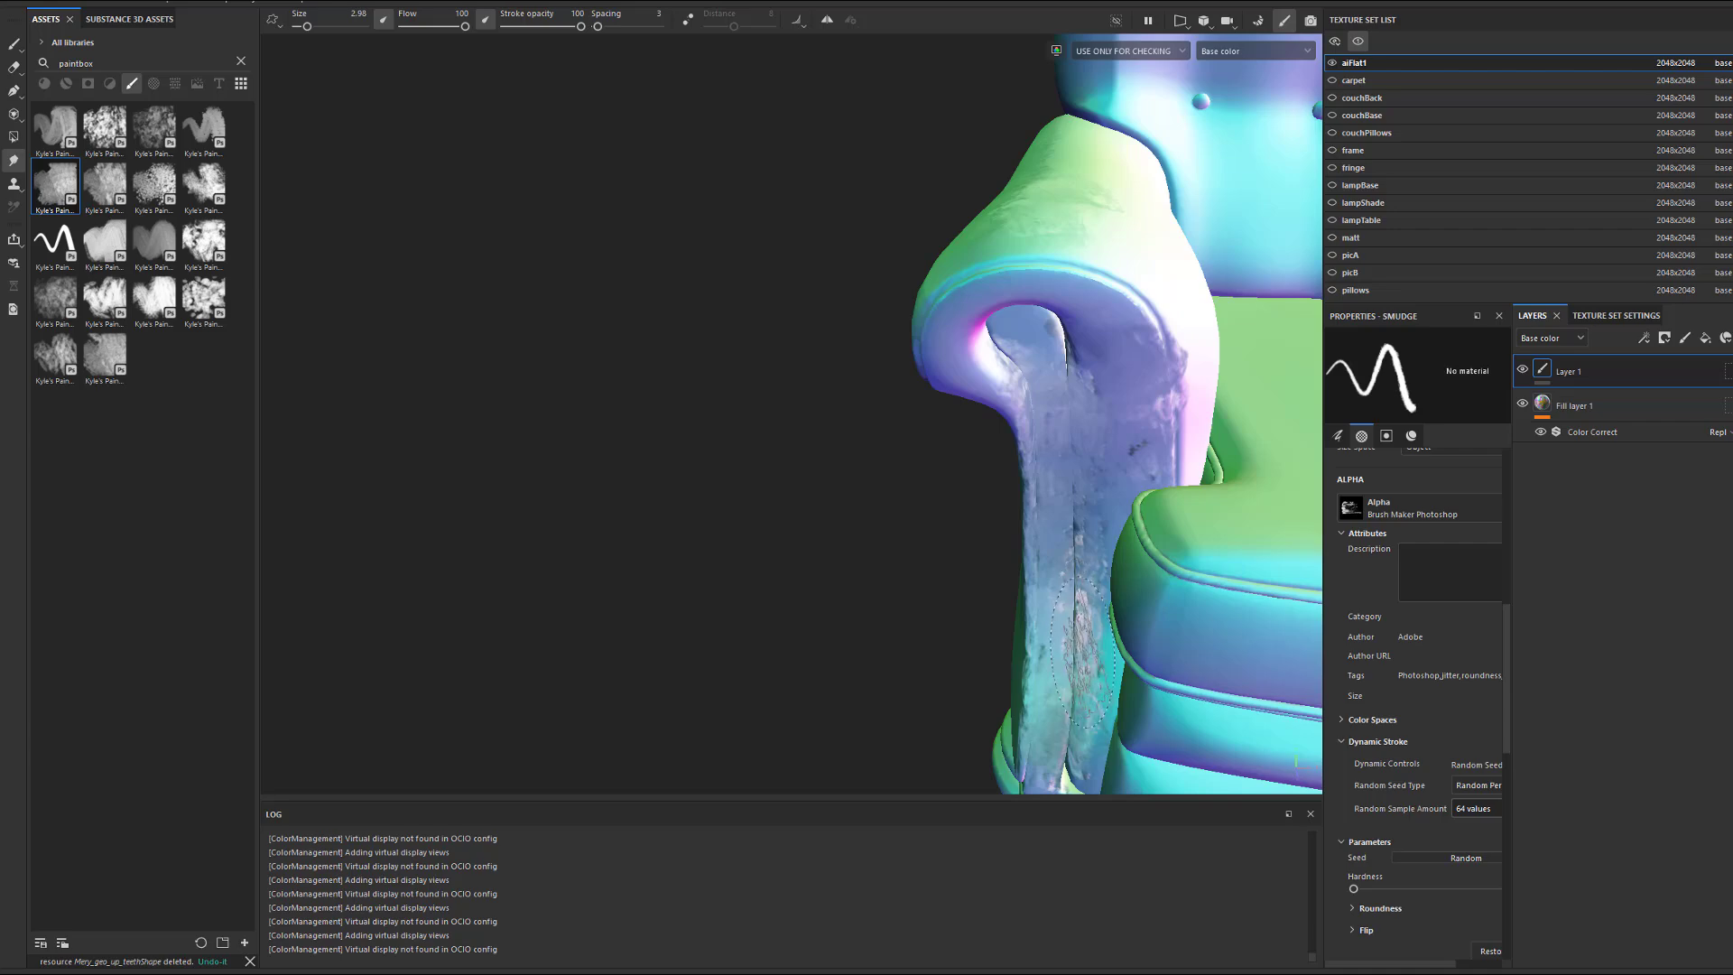
View the armchair's inner armrest and seat through the COMPS - Log color display and return to the Raw display.
mouse_move(866, 397)
alt+mouse_down()
mouse_move(739, 403)
mouse_move(668, 451)
alt+mouse_up()
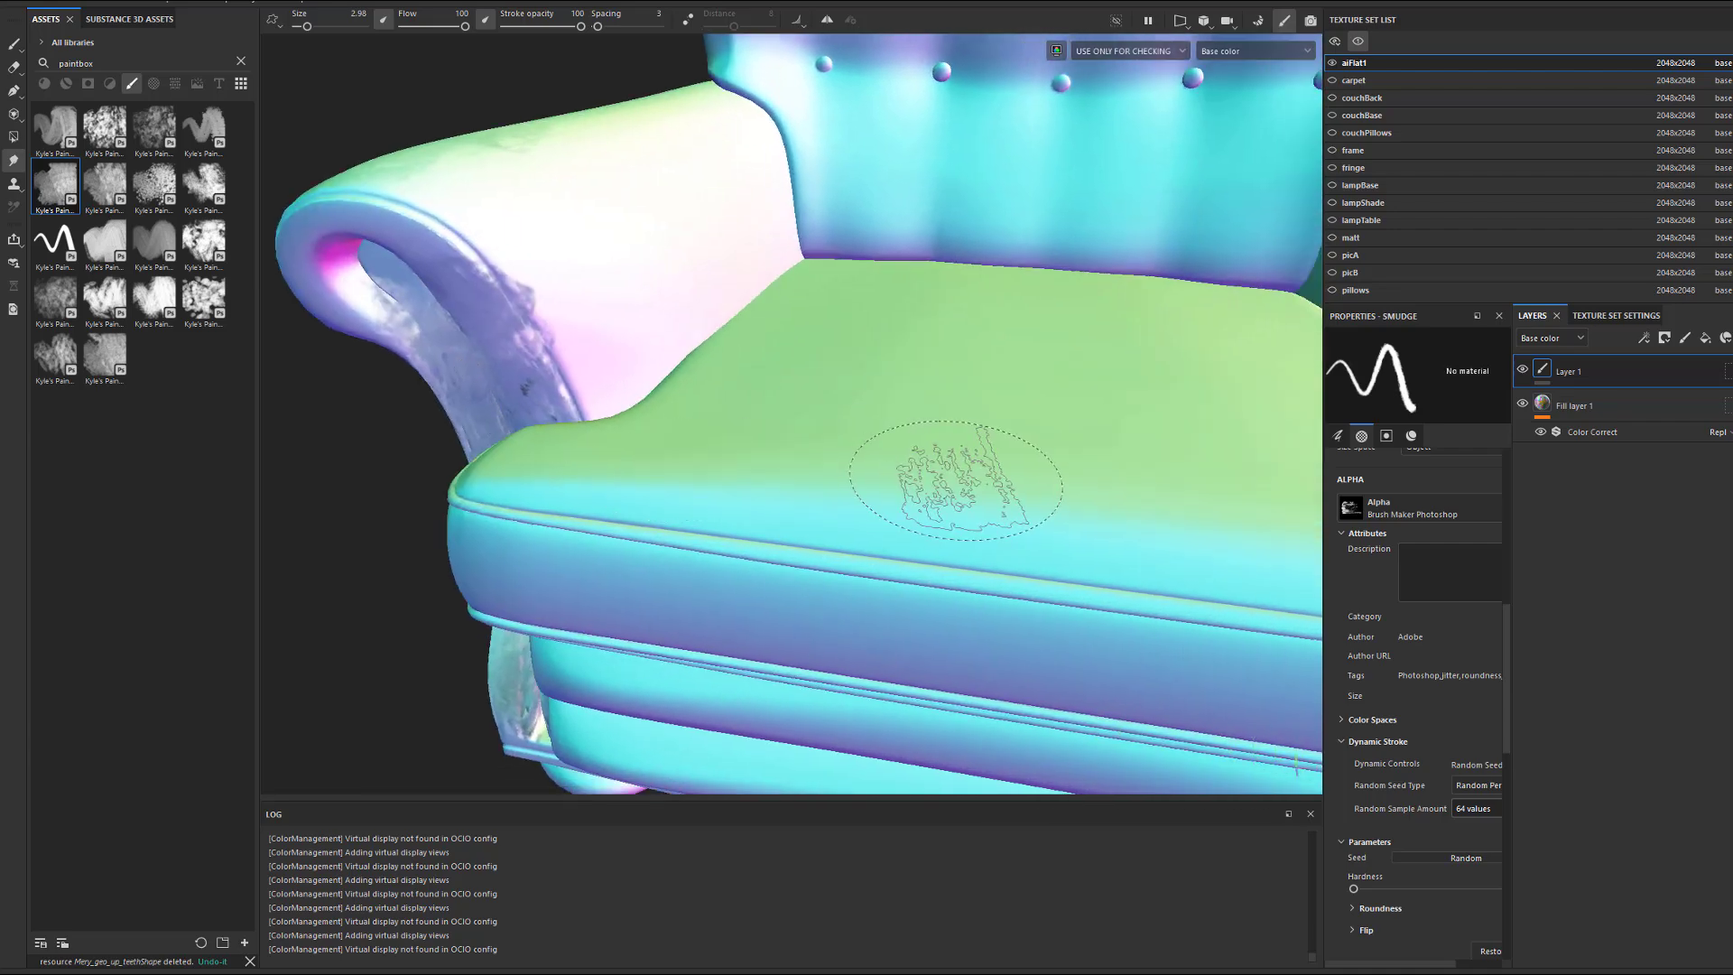
alt+right_drag(952, 472, 901, 552)
mouse_move(900, 552)
alt+mouse_down()
mouse_move(886, 580)
mouse_move(808, 560)
alt+mouse_up()
alt+drag(936, 406, 858, 433)
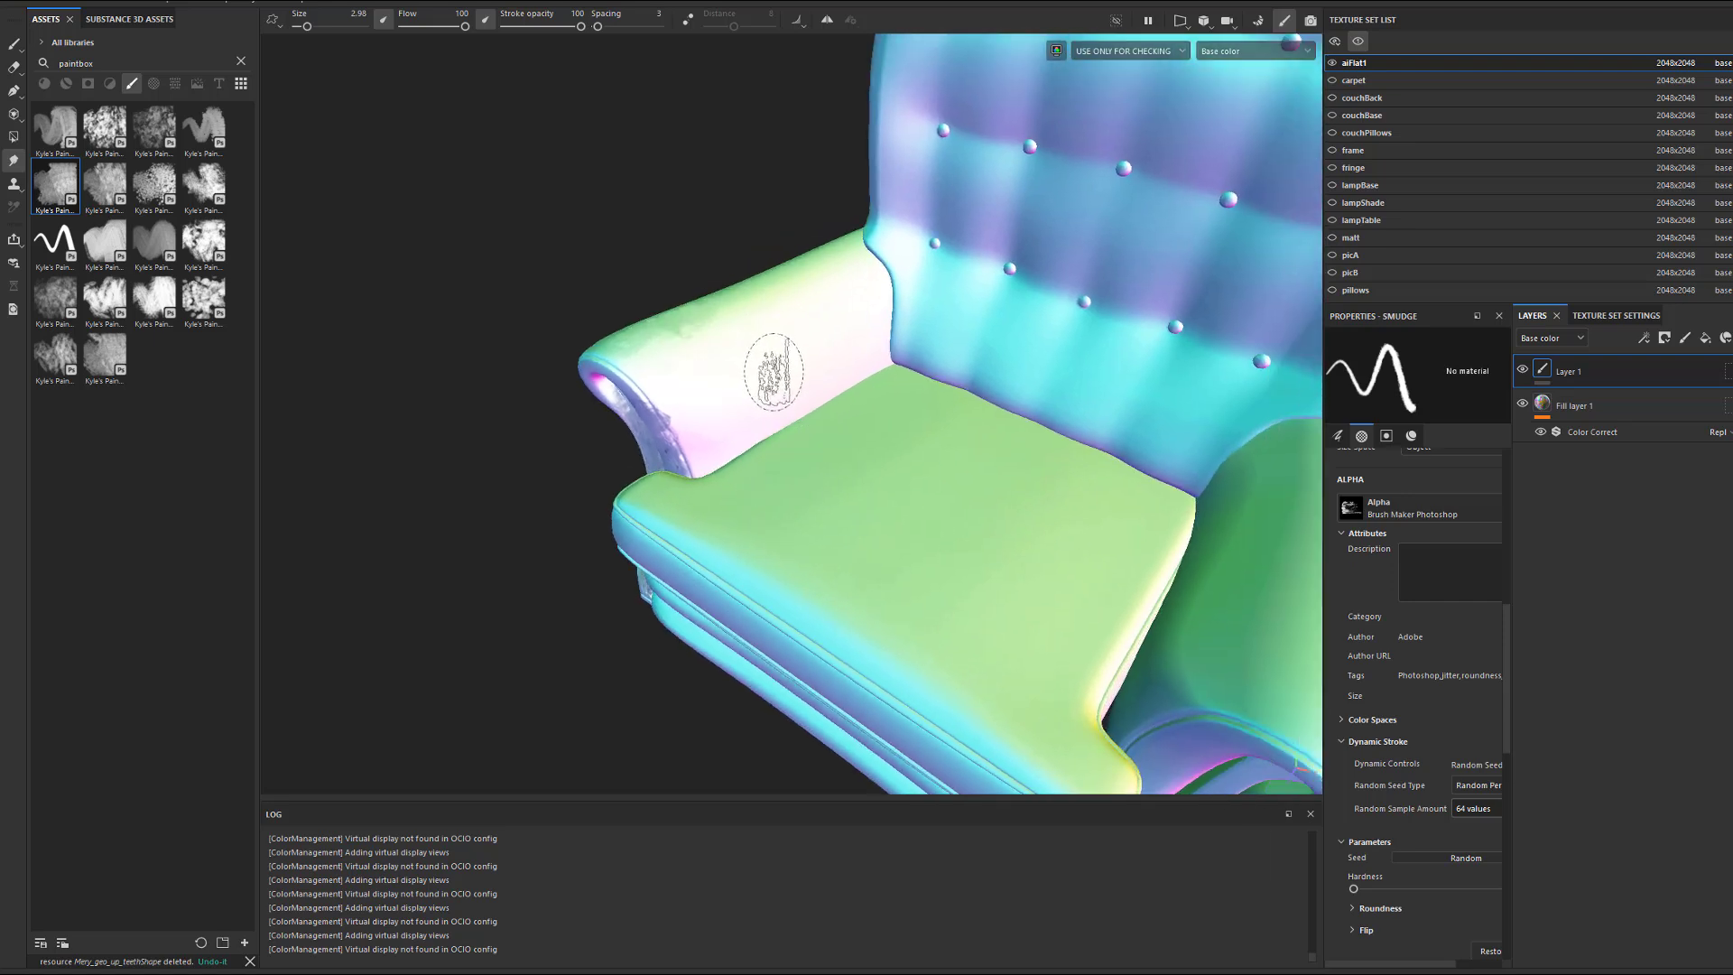
click(1642, 432)
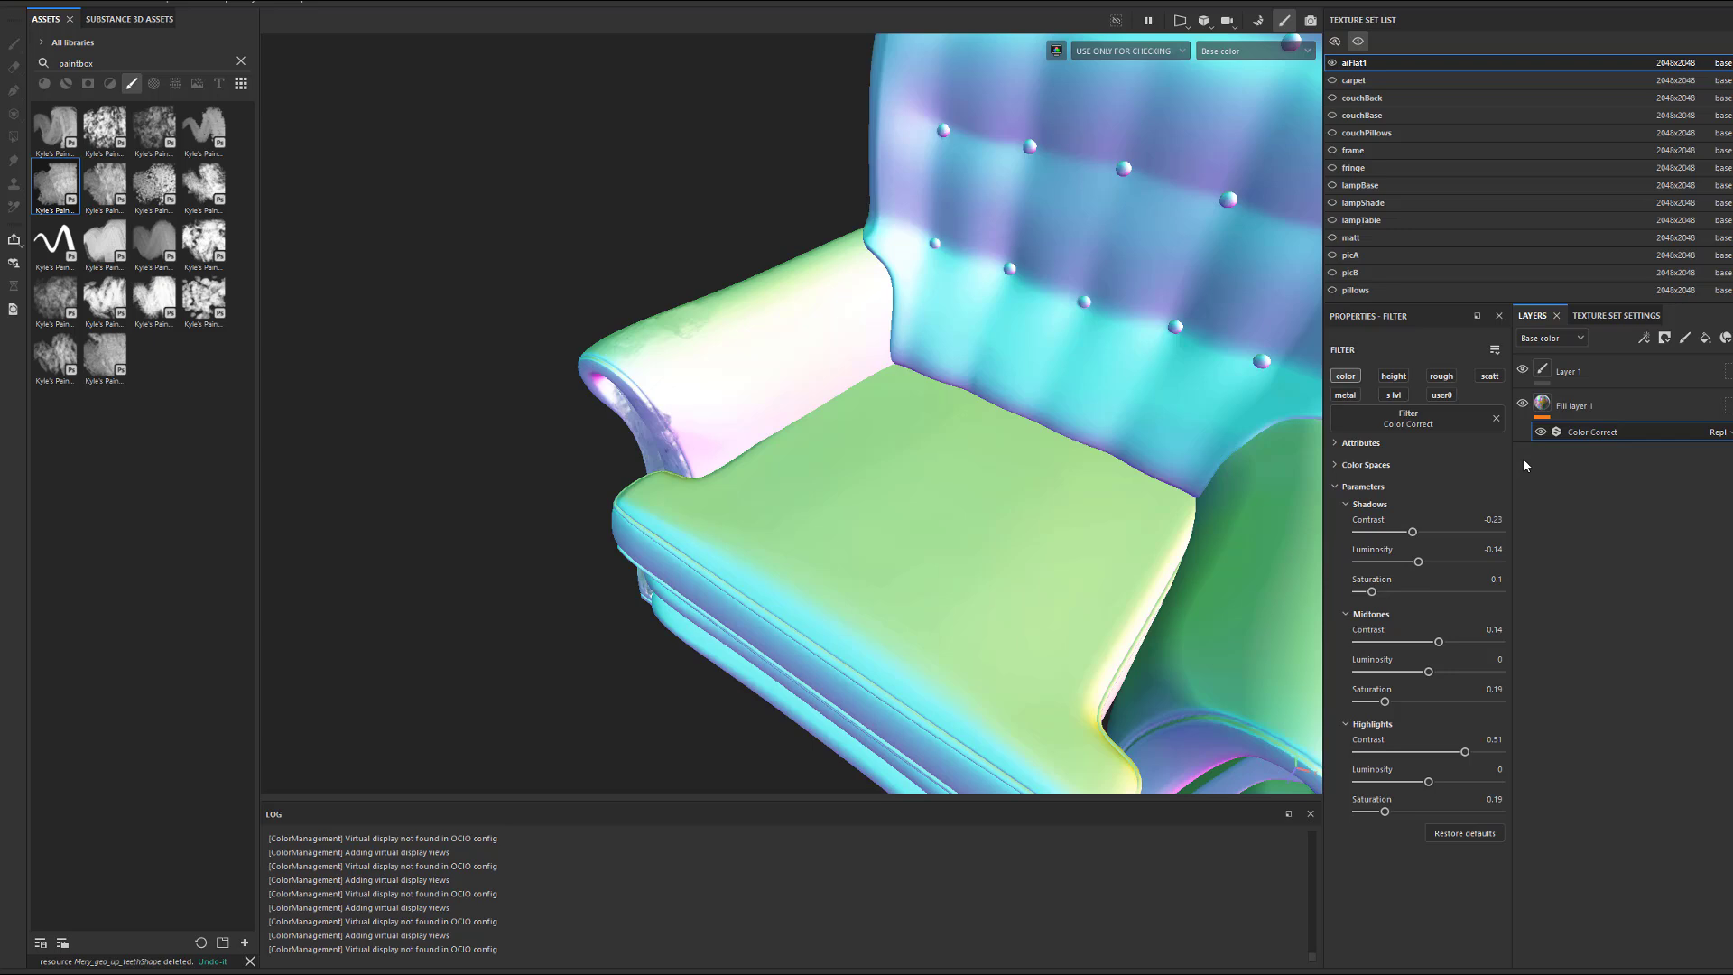
click(1181, 54)
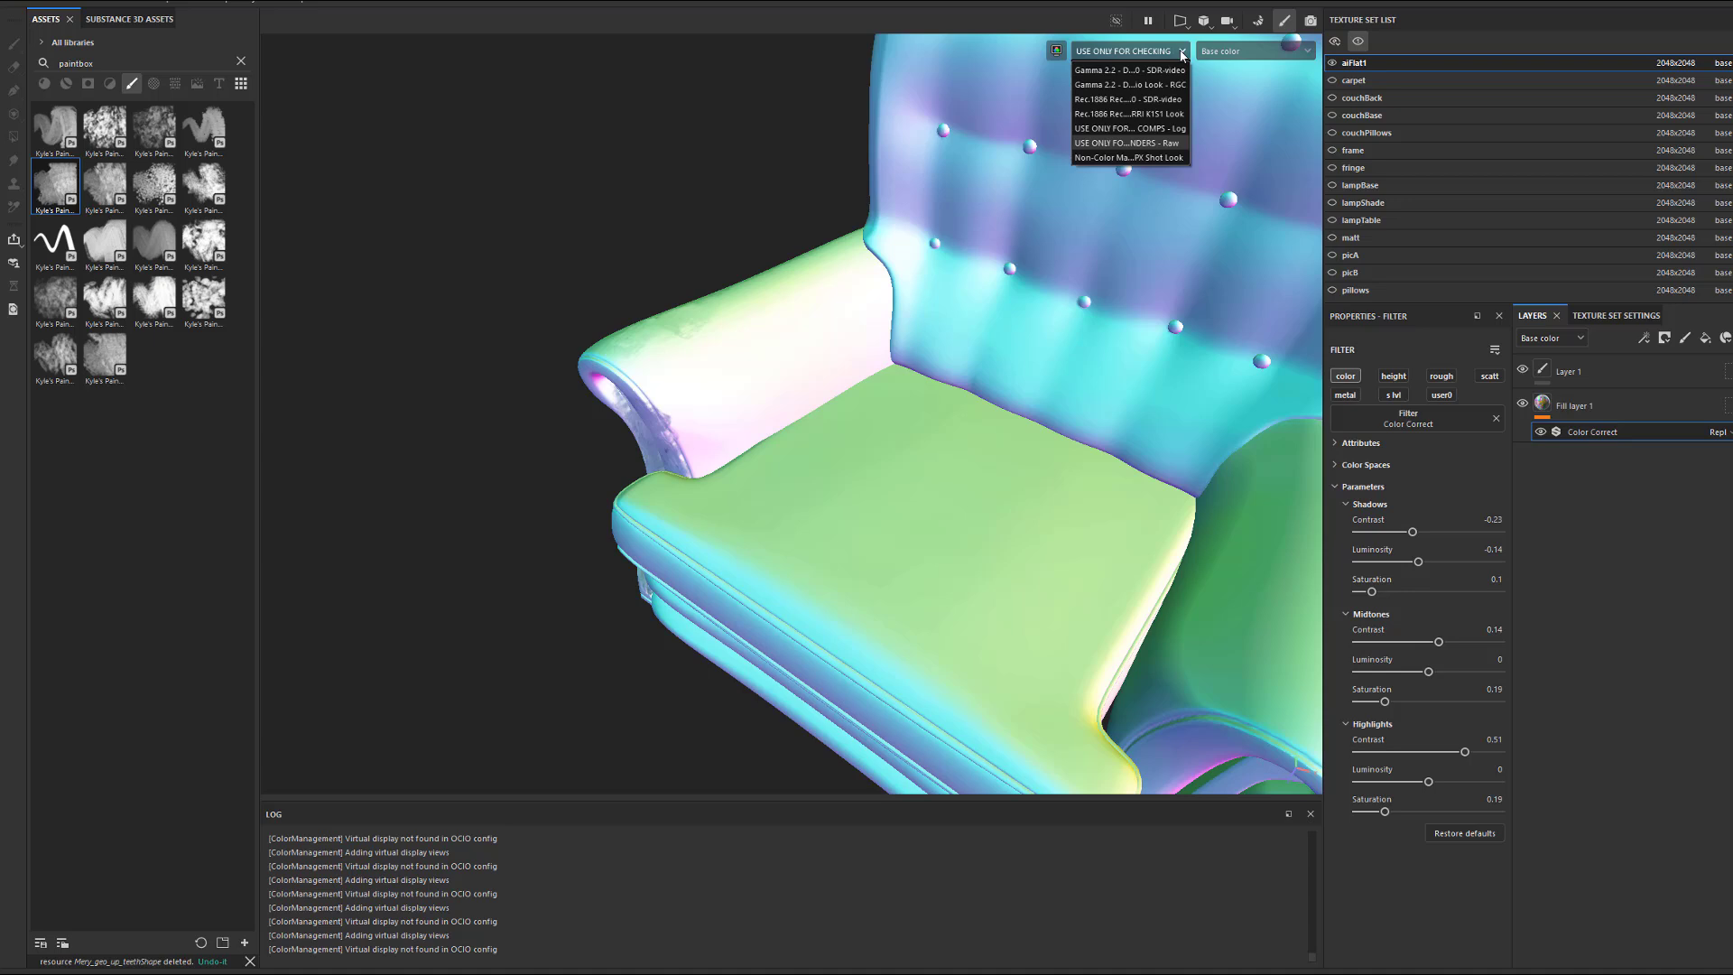
click(1174, 129)
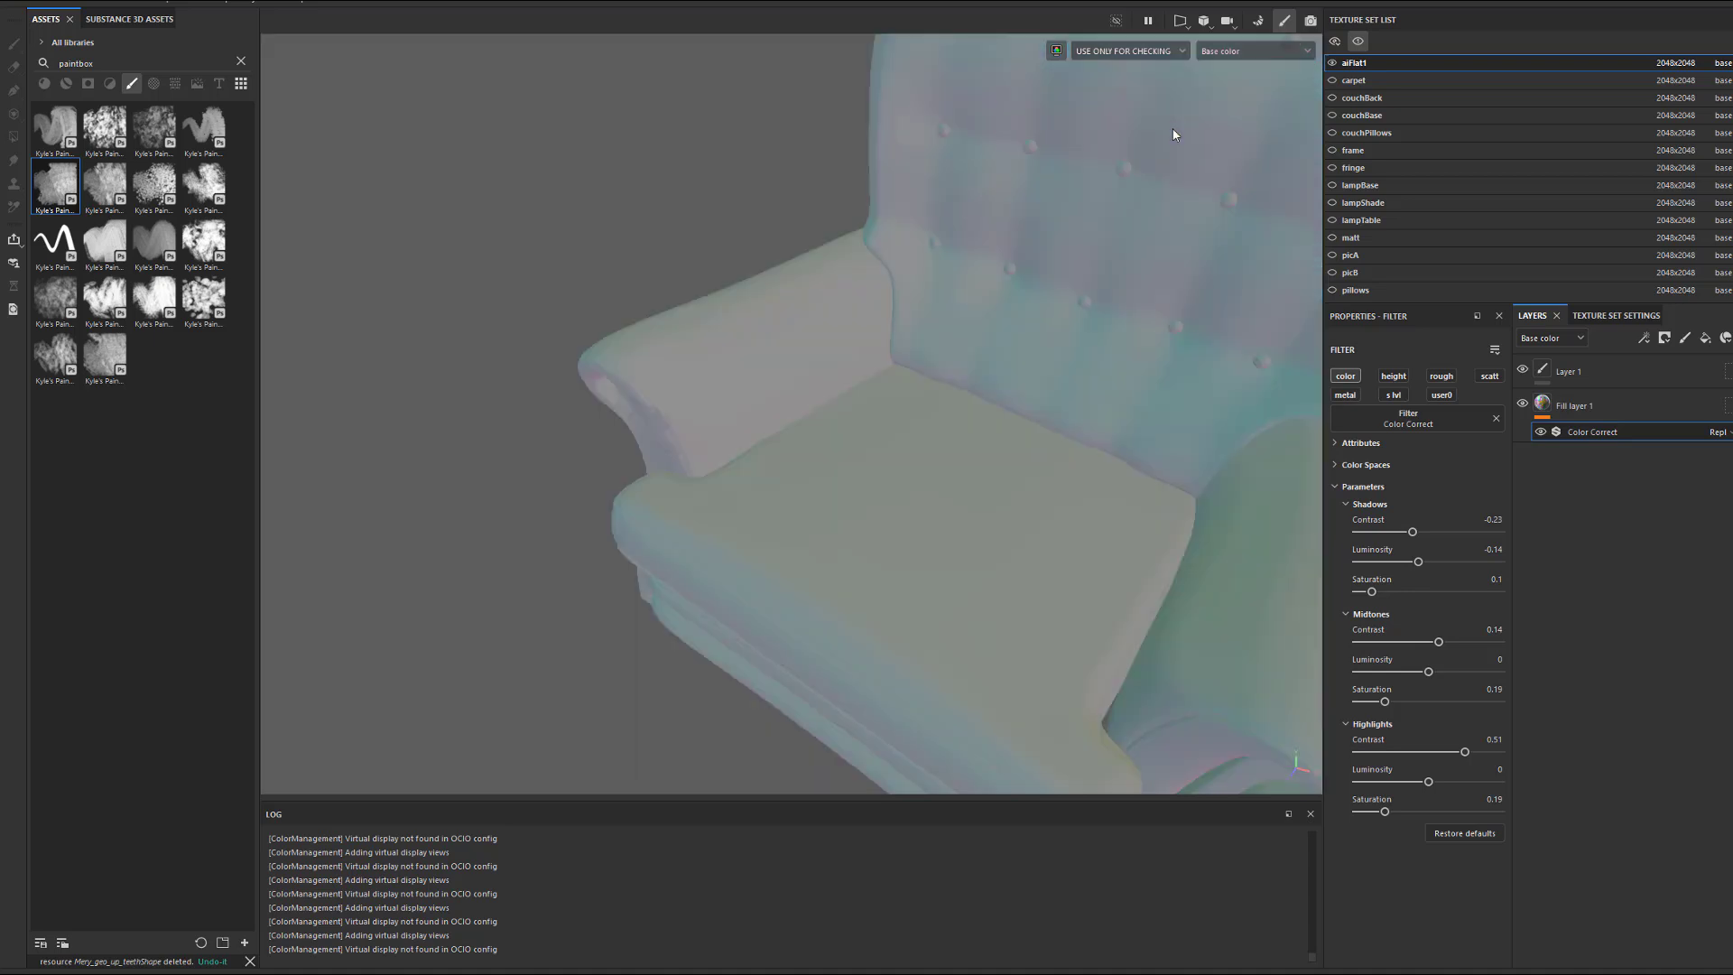
click(1176, 54)
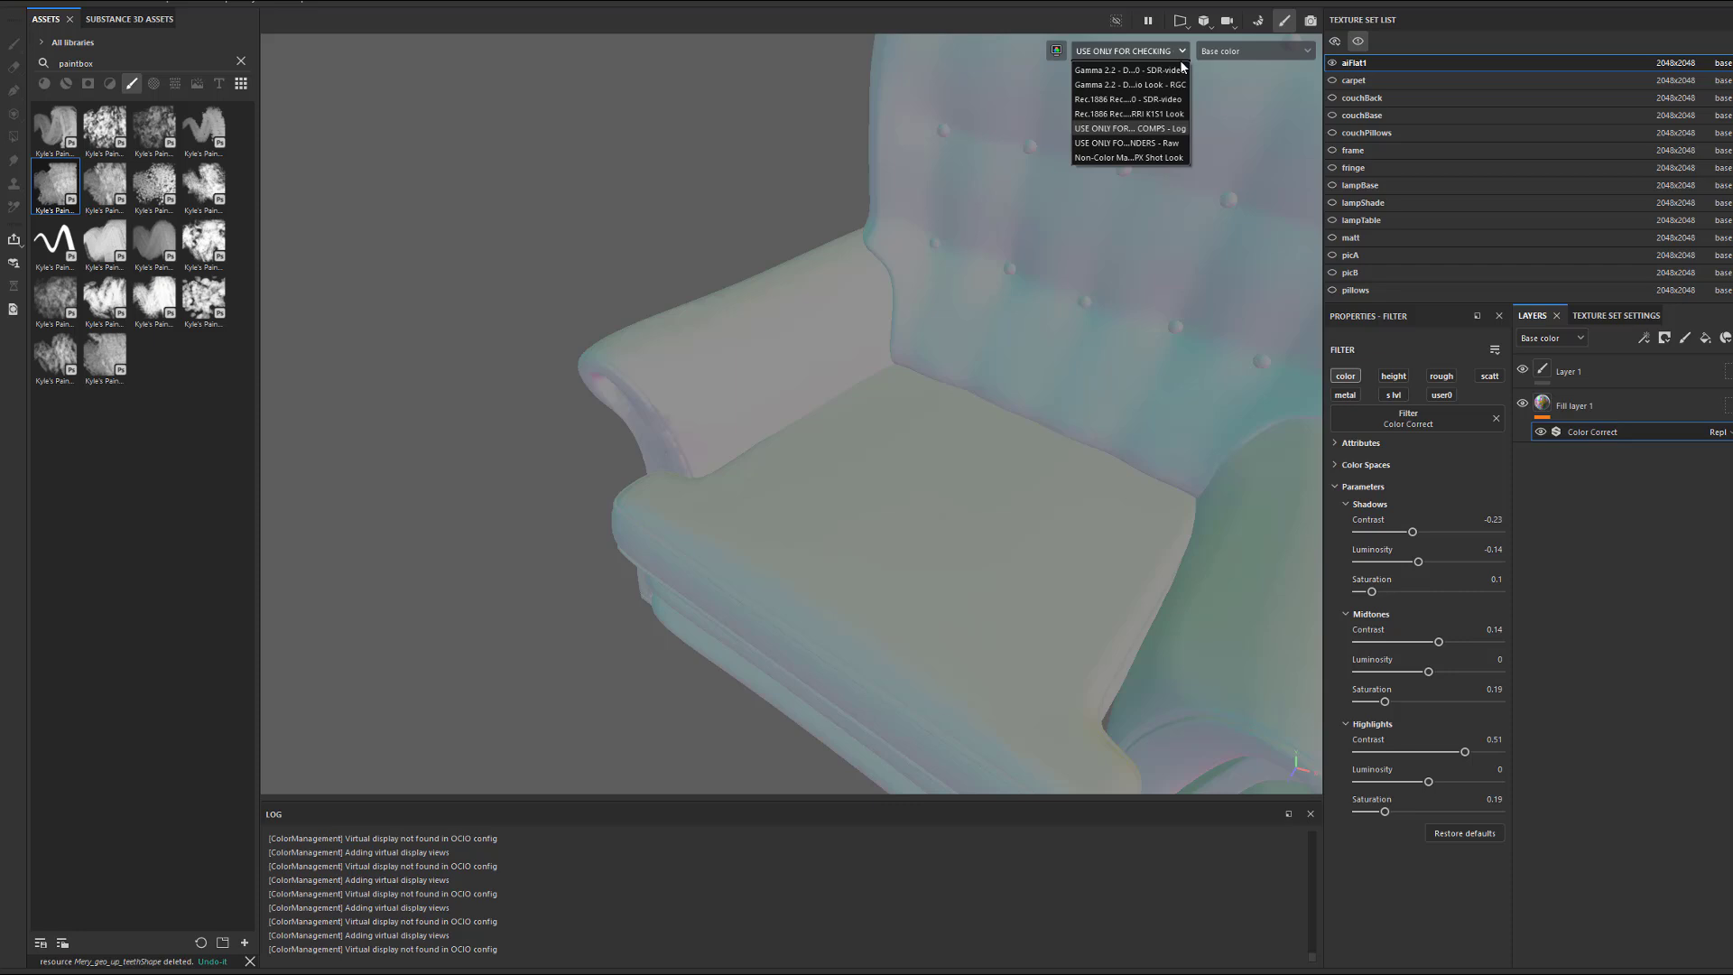
click(1174, 143)
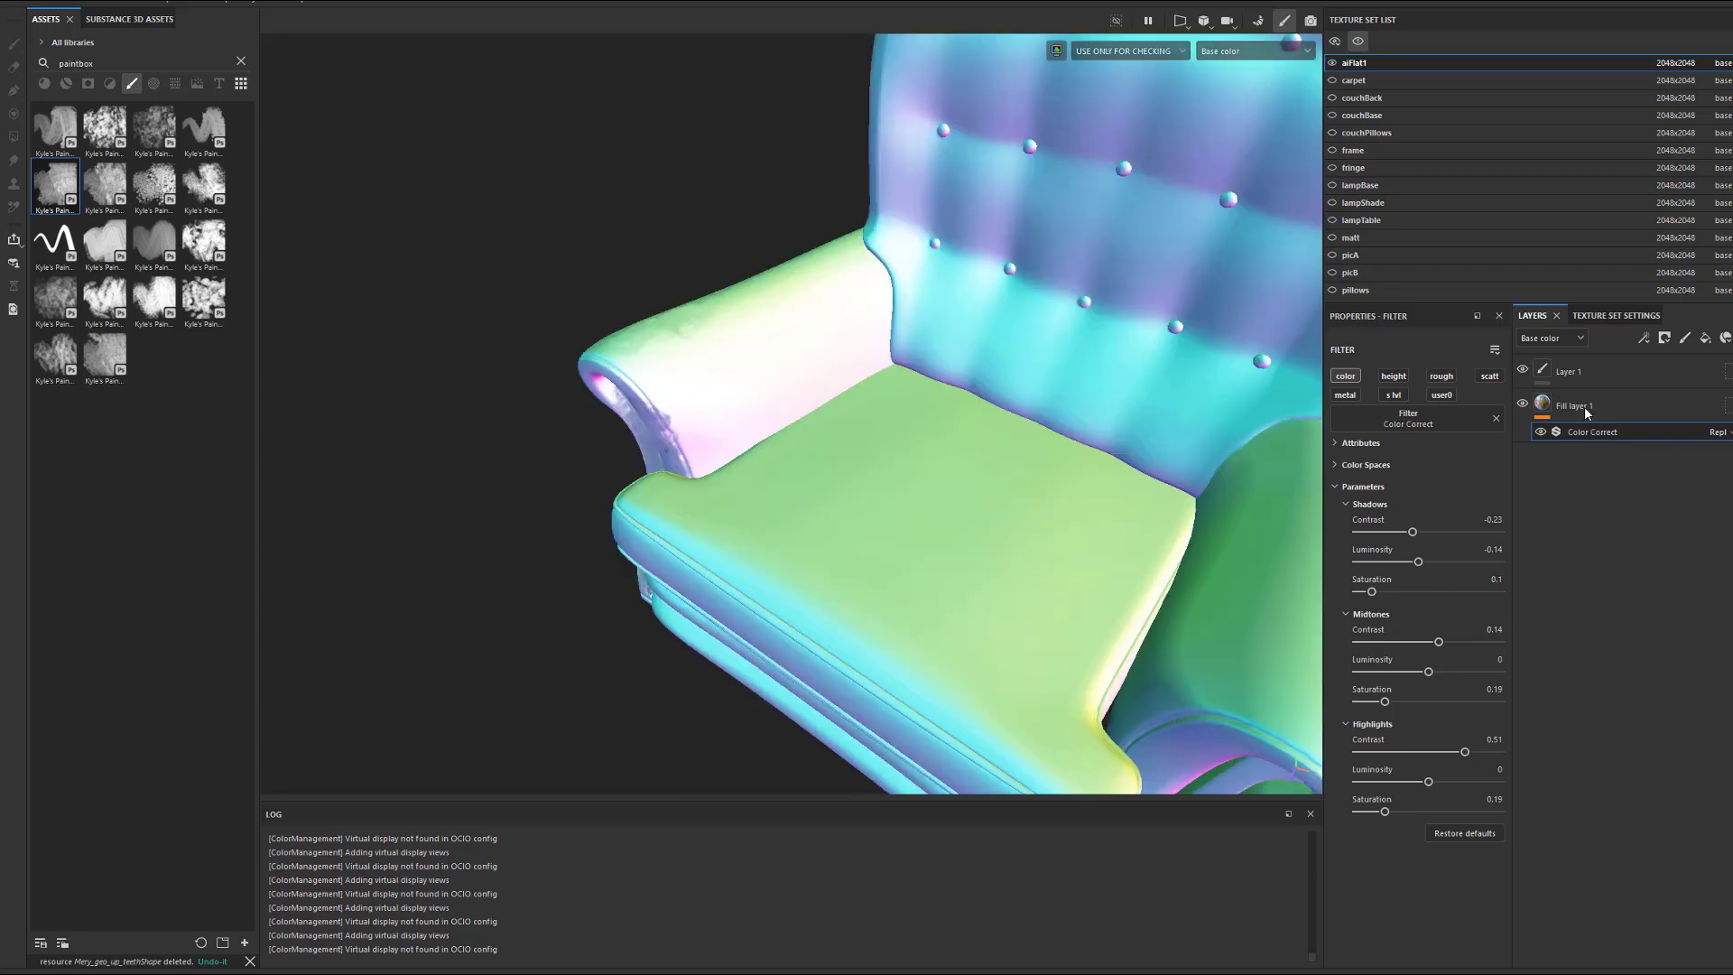
Hide the Color Correct filter on Fill layer 1 and smudge the armrest's inner face toward the backrest on Layer 1.
click(1540, 434)
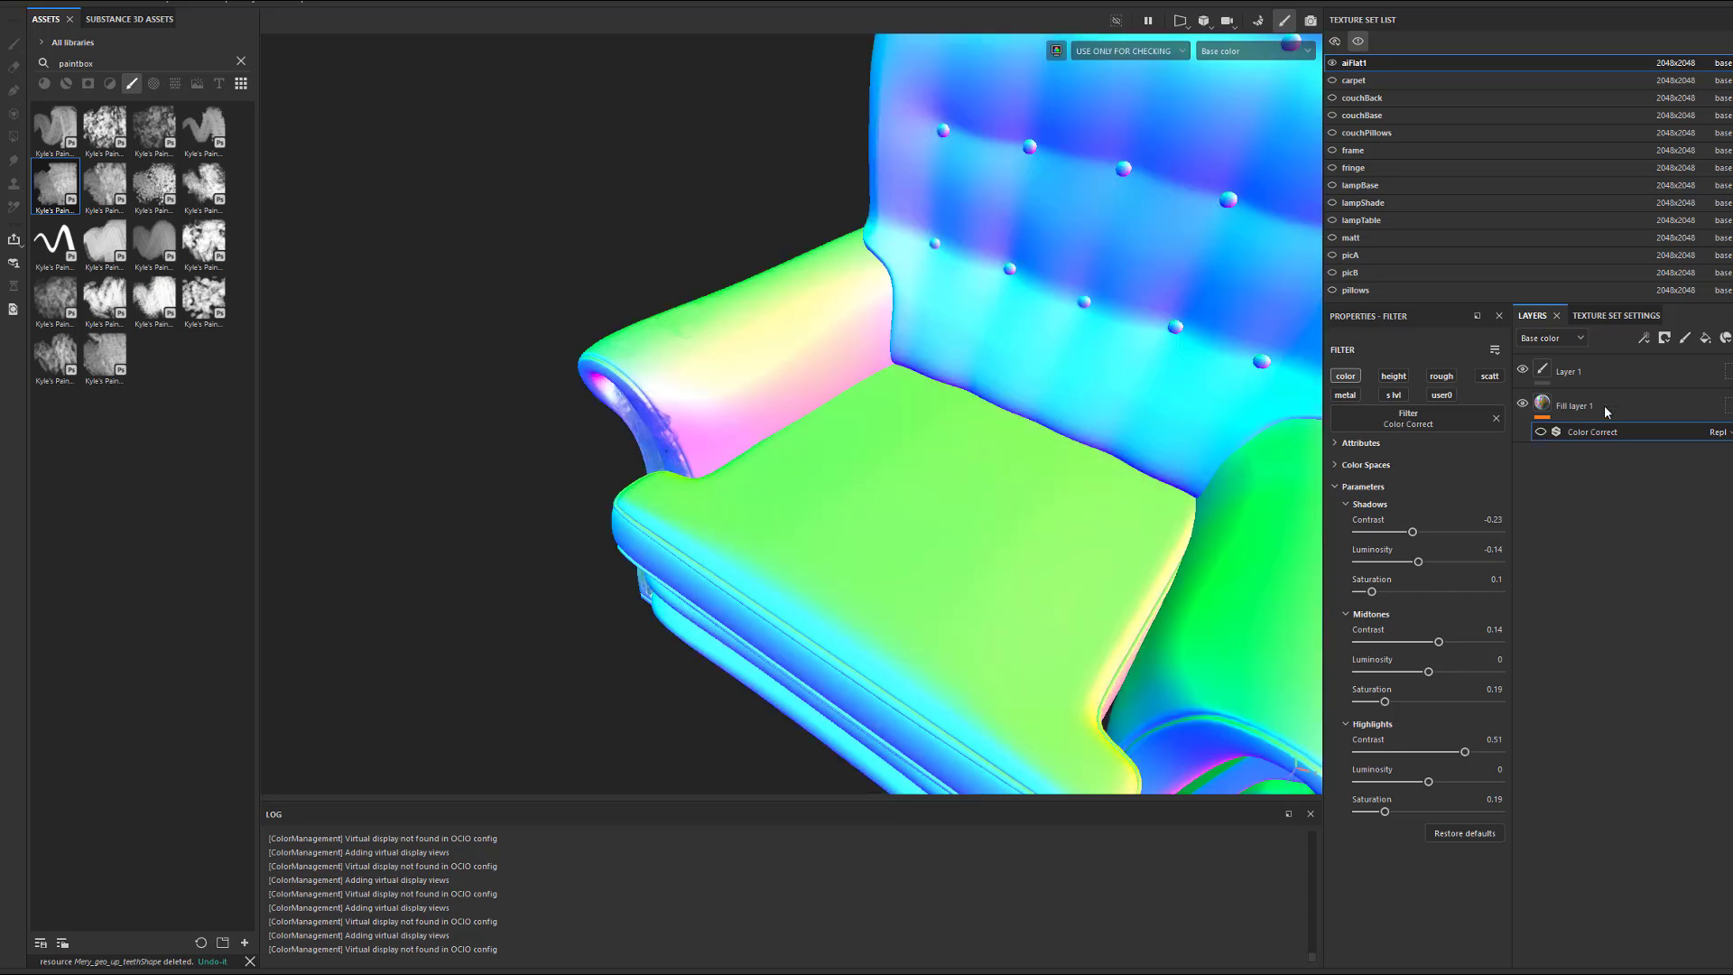
click(1620, 374)
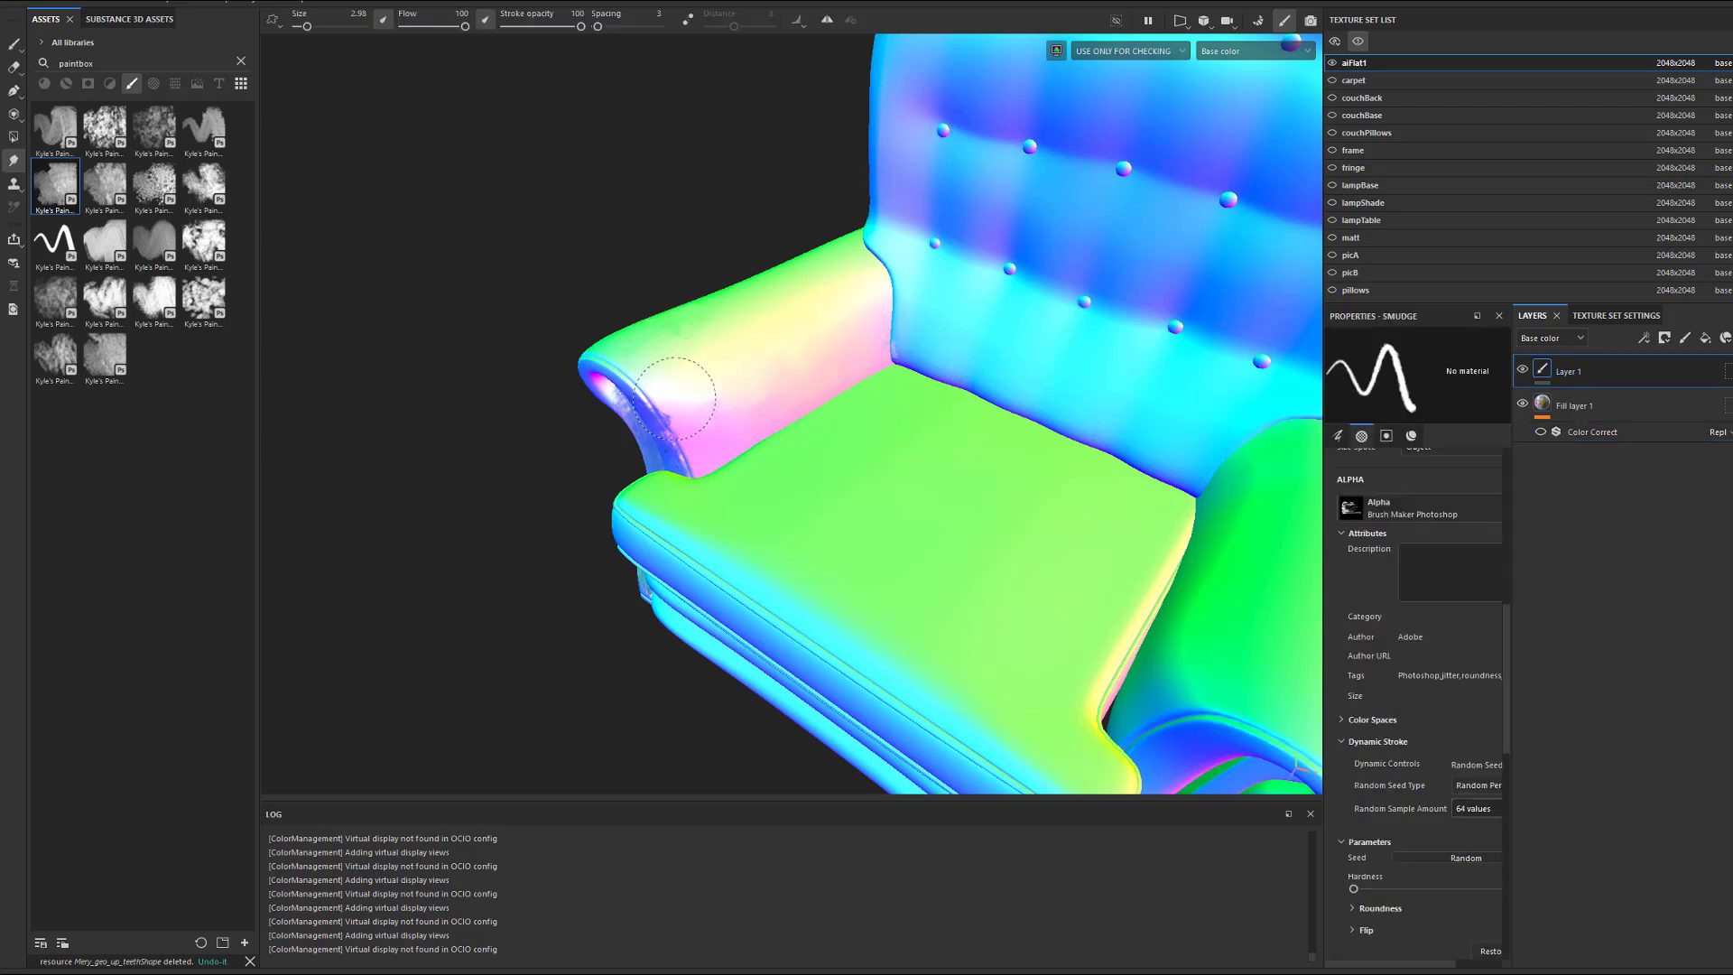
mouse_move(675, 399)
mouse_down()
mouse_move(794, 336)
mouse_move(856, 284)
mouse_move(847, 256)
mouse_up()
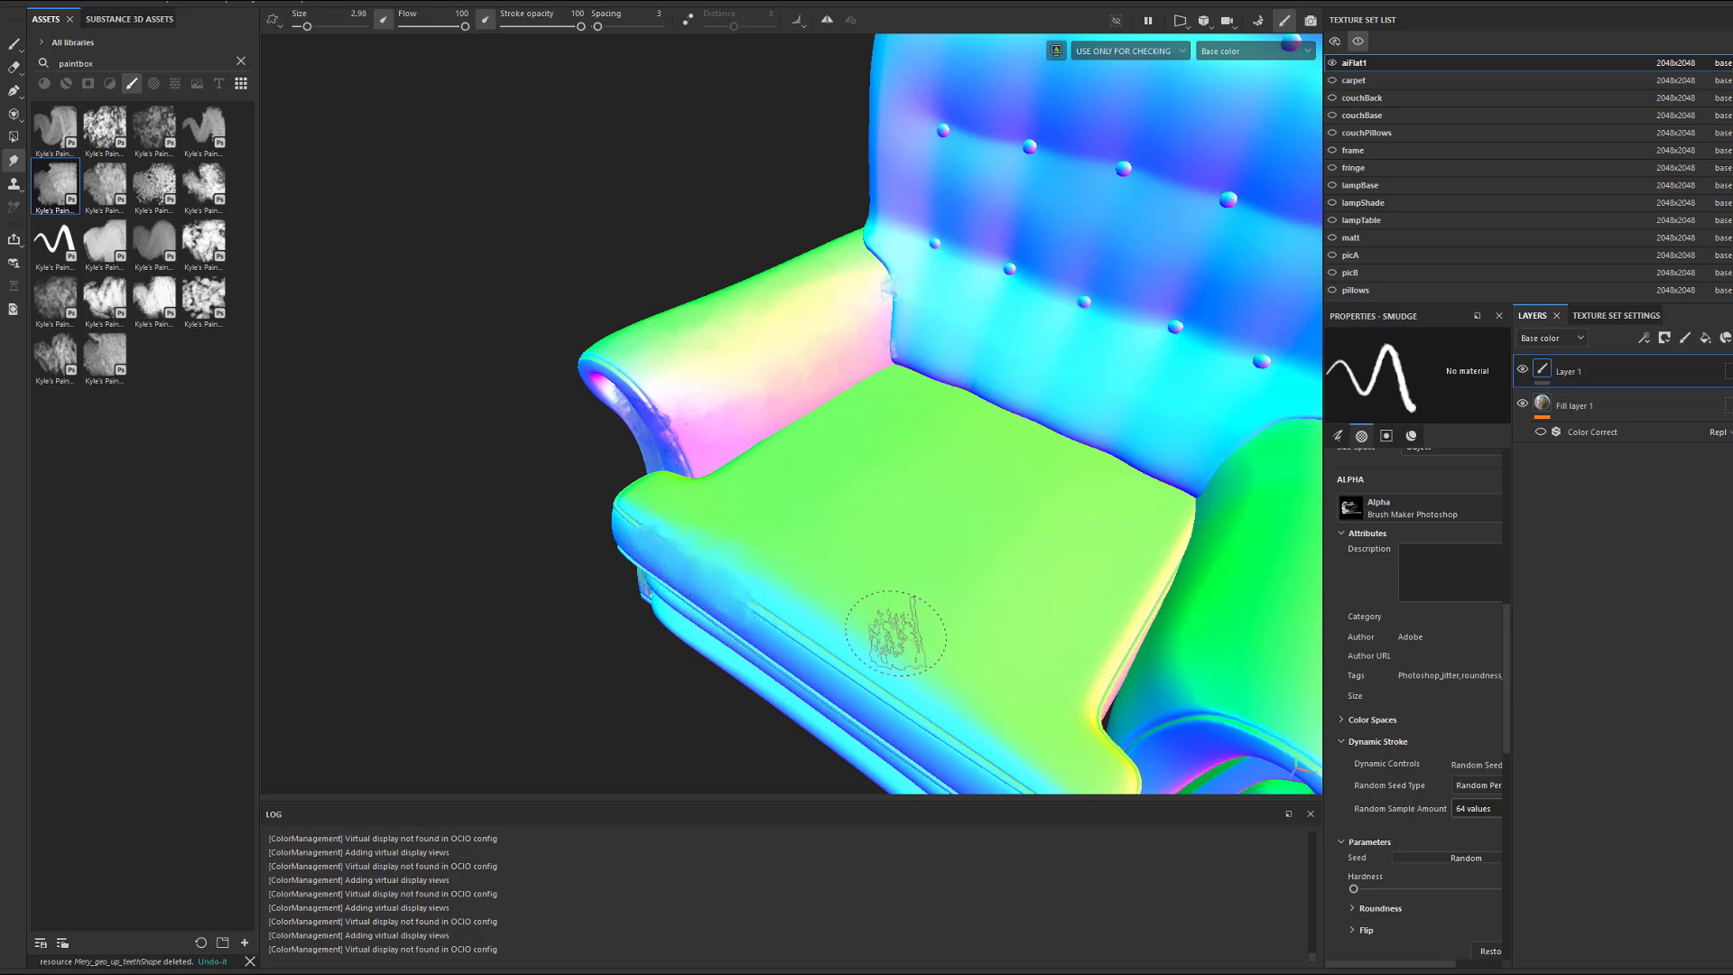
Smudge the armchair's front across the seat cushion edge, the panels below it, the feet and the opposite armrest's scroll.
mouse_move(890, 621)
alt+mouse_down()
mouse_move(902, 665)
mouse_move(1064, 658)
mouse_move(747, 650)
mouse_move(971, 615)
mouse_move(804, 592)
mouse_move(820, 554)
mouse_move(868, 561)
alt+mouse_up()
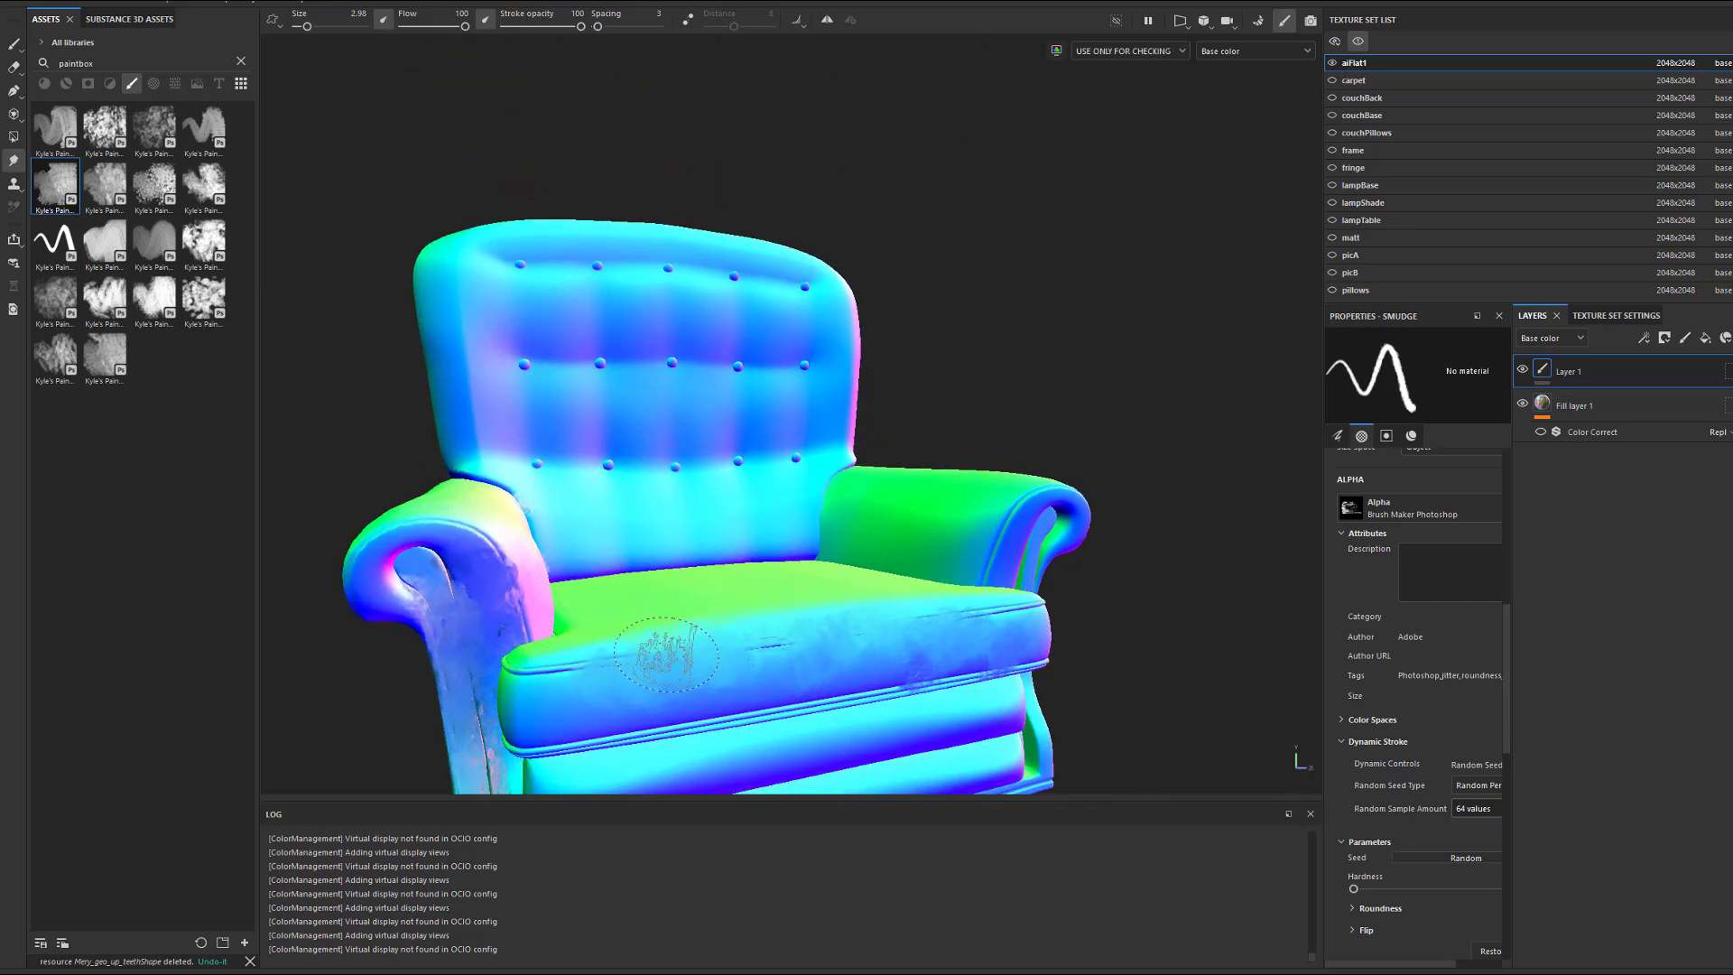
mouse_move(666, 654)
mouse_down()
mouse_move(519, 713)
mouse_move(562, 670)
mouse_move(533, 713)
mouse_move(871, 623)
mouse_move(956, 627)
mouse_move(975, 476)
mouse_up()
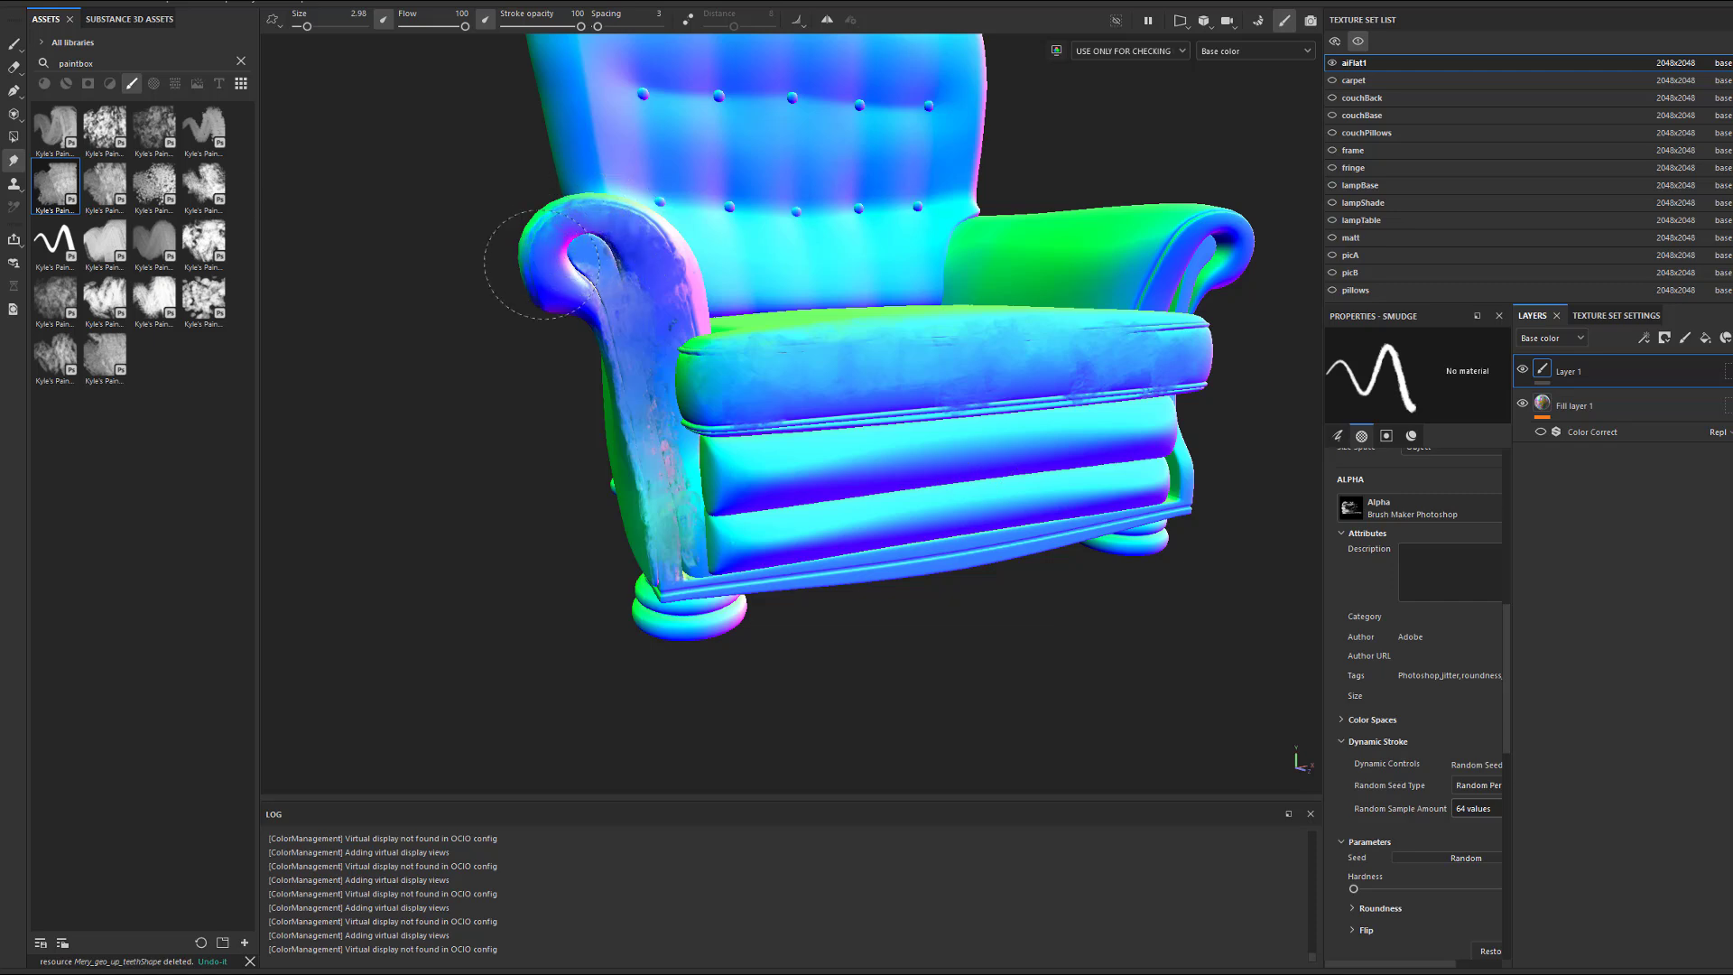
right_click(600, 286)
mouse_move(737, 468)
mouse_down()
mouse_move(880, 465)
mouse_move(1164, 416)
mouse_move(1124, 485)
mouse_move(742, 524)
mouse_move(706, 360)
mouse_move(688, 364)
mouse_move(664, 614)
mouse_move(632, 604)
mouse_move(713, 614)
mouse_move(653, 512)
mouse_up()
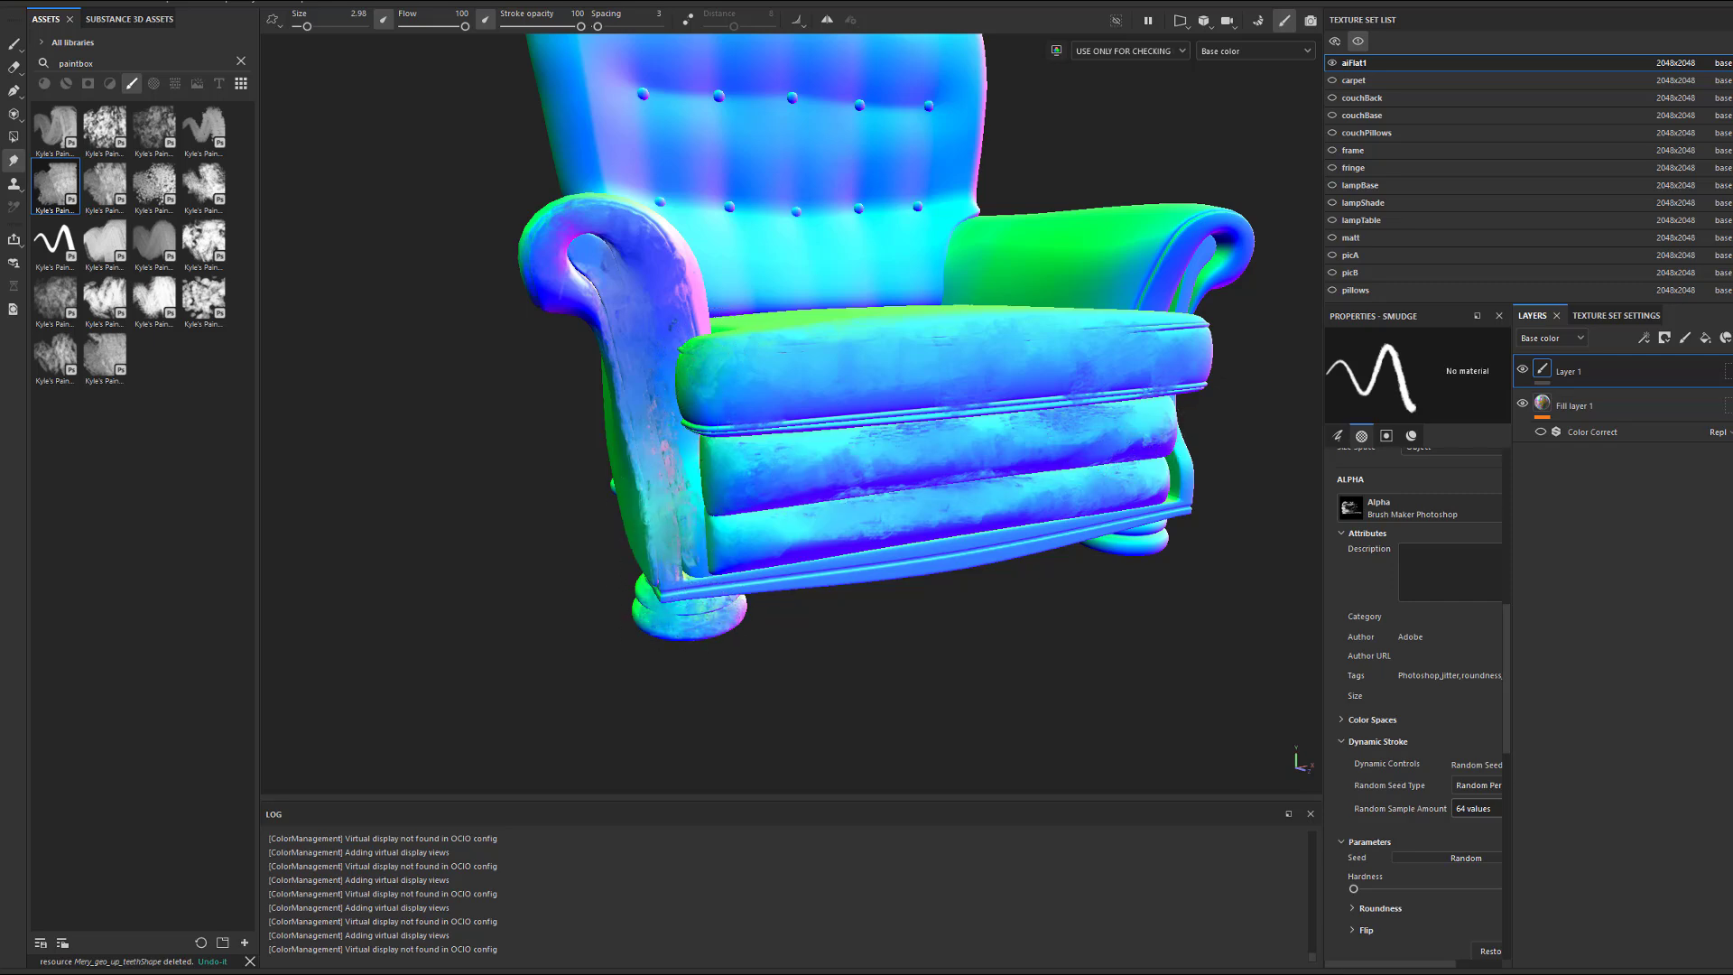
mouse_move(1190, 483)
mouse_down()
mouse_move(1191, 504)
mouse_move(1189, 477)
mouse_up()
mouse_move(1171, 296)
mouse_down()
mouse_move(1183, 262)
mouse_move(1161, 279)
mouse_move(1233, 241)
mouse_move(1208, 276)
mouse_up()
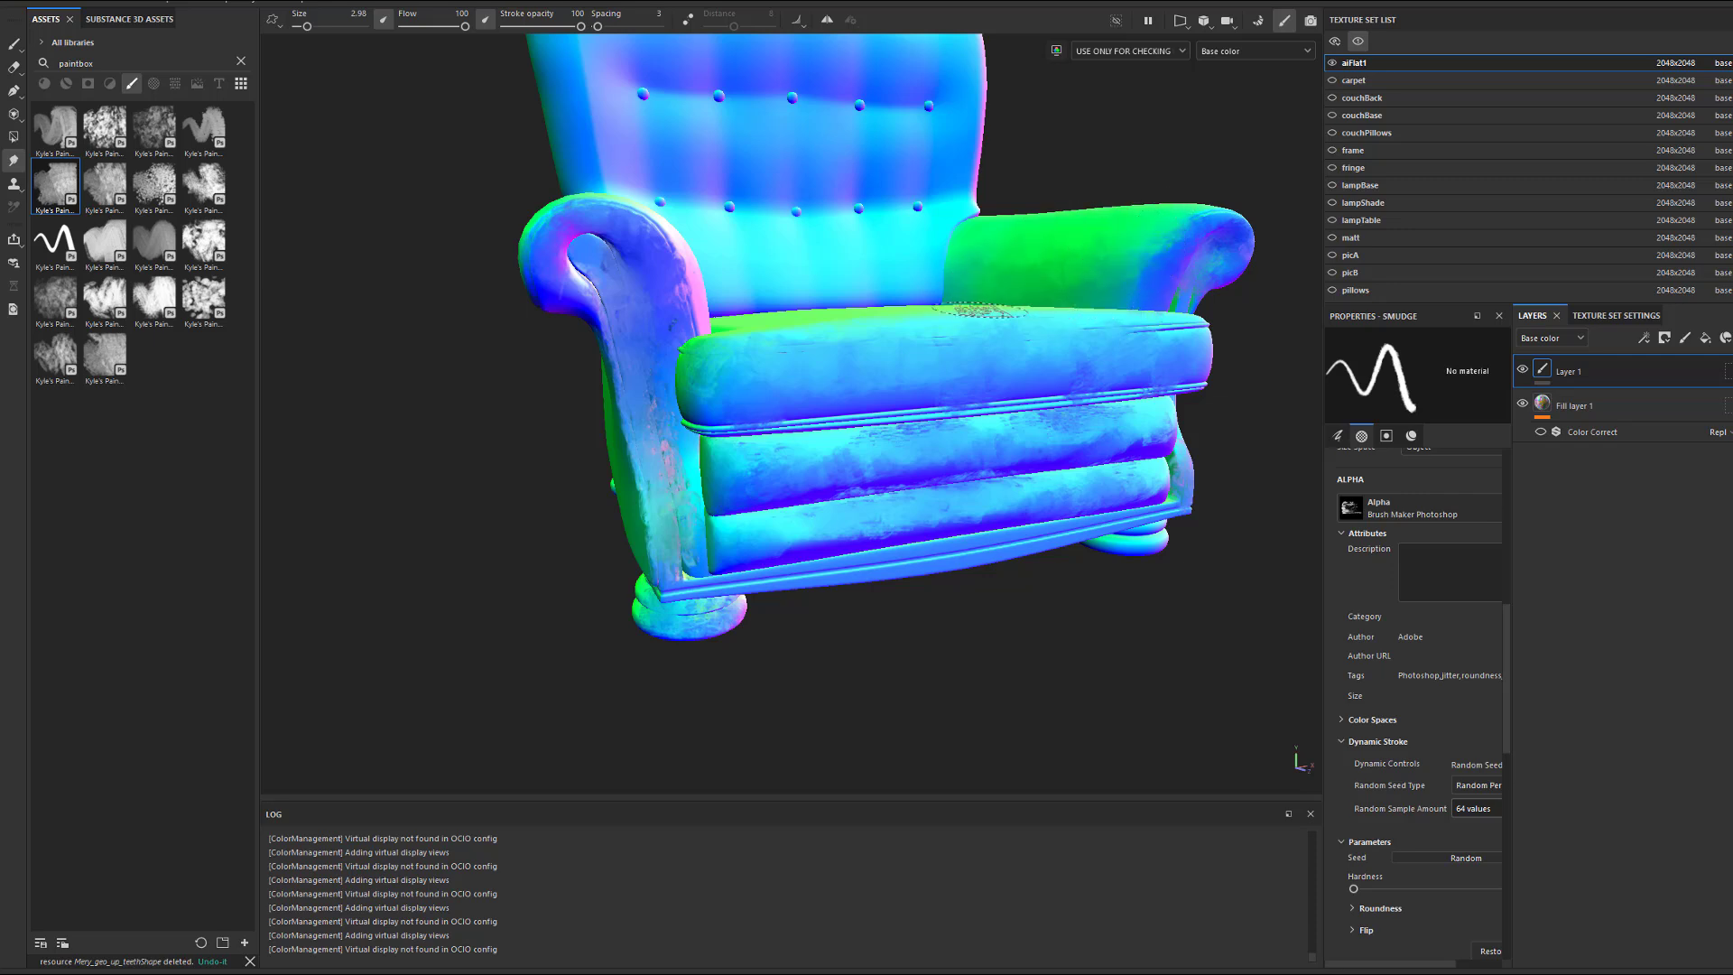
Show the Color Correct filter on Fill layer 1 again and check the armchair from above.
mouse_move(939, 352)
alt+mouse_down()
mouse_move(932, 423)
mouse_move(953, 461)
mouse_move(964, 441)
alt+mouse_up()
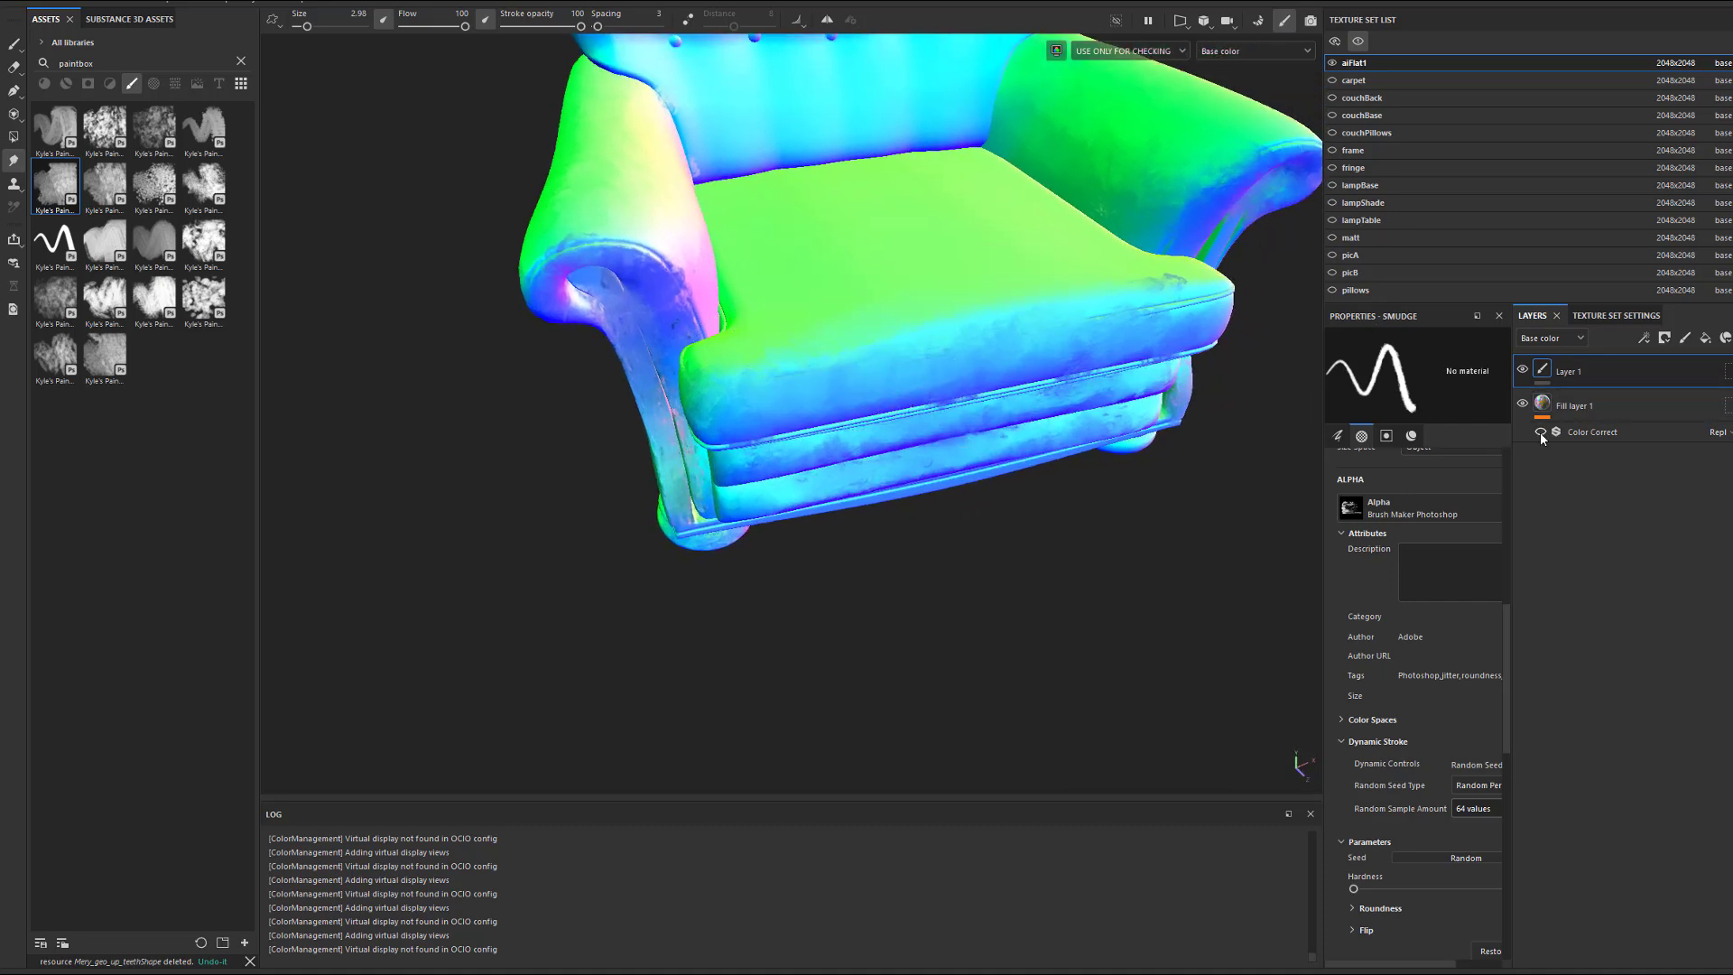
click(1029, 441)
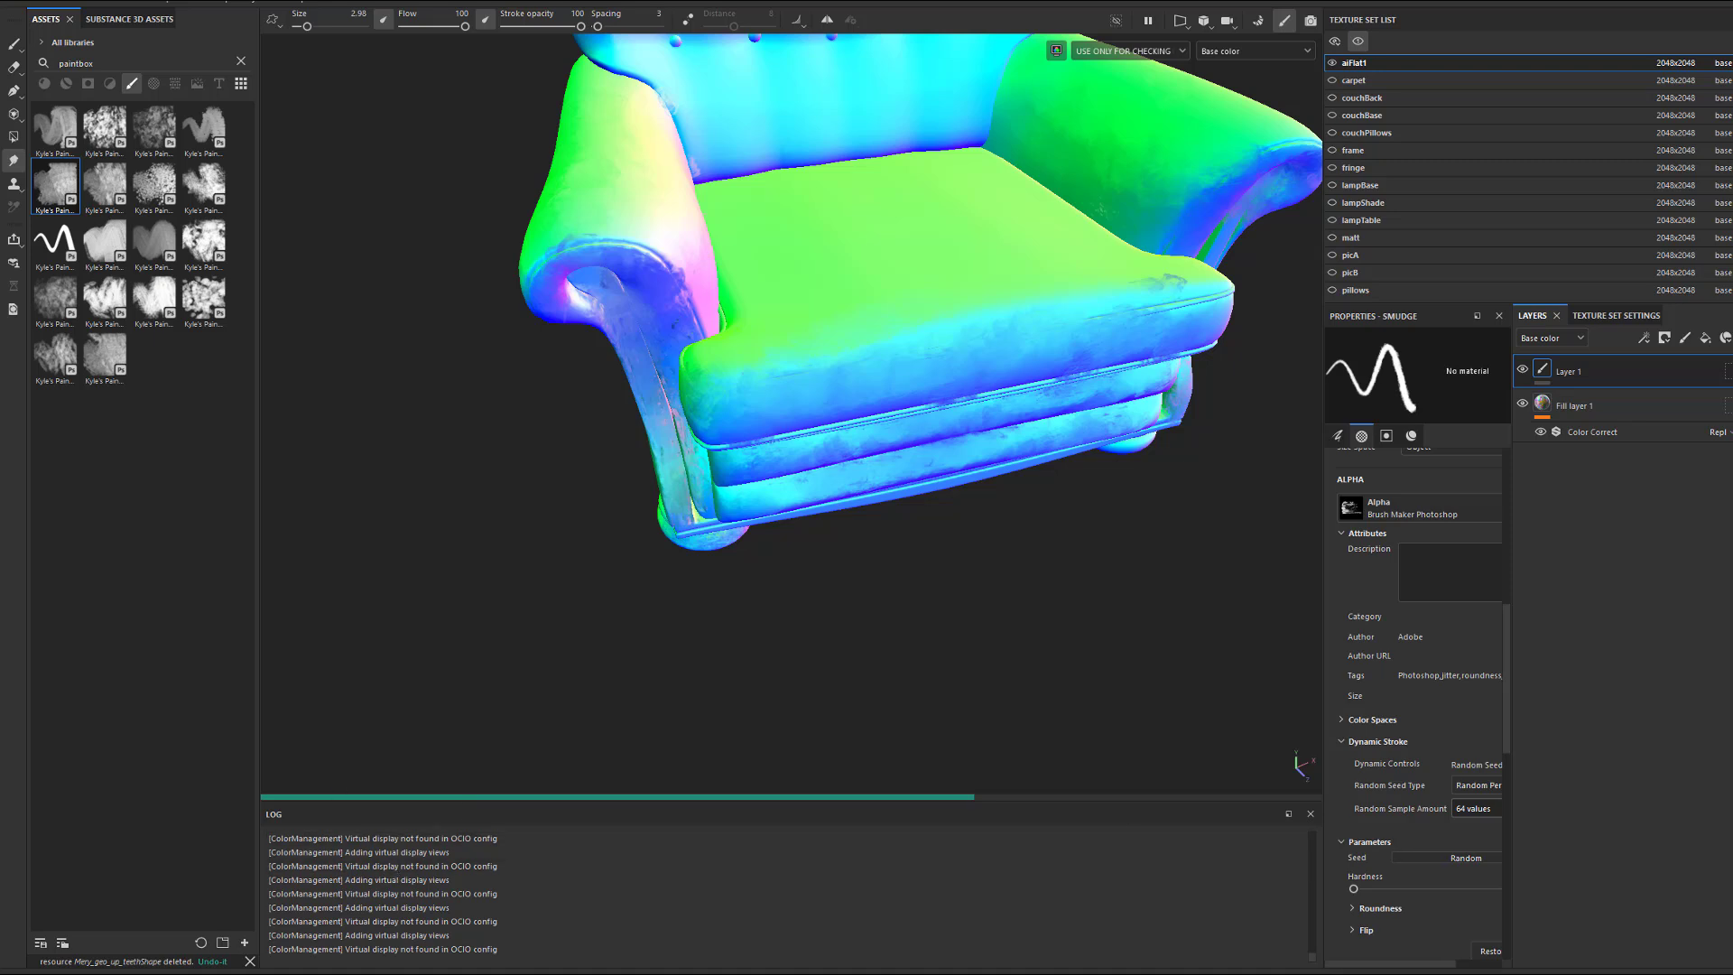
alt+middle_drag(930, 447, 923, 462)
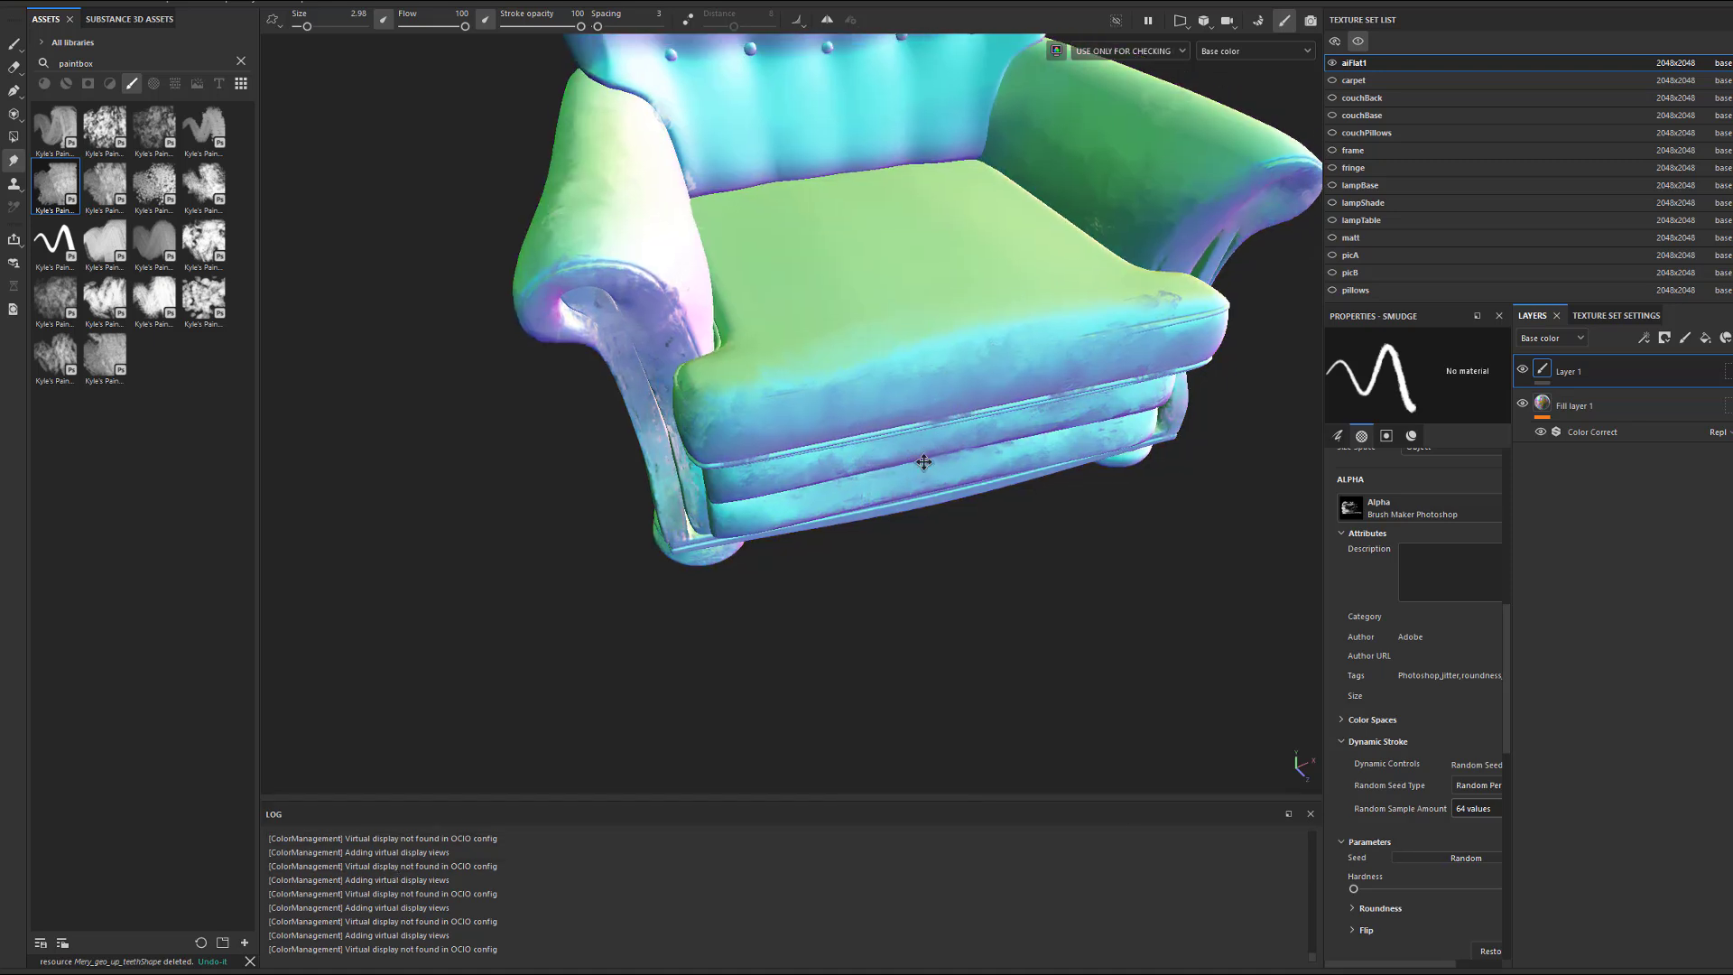
alt+drag(924, 462, 790, 650)
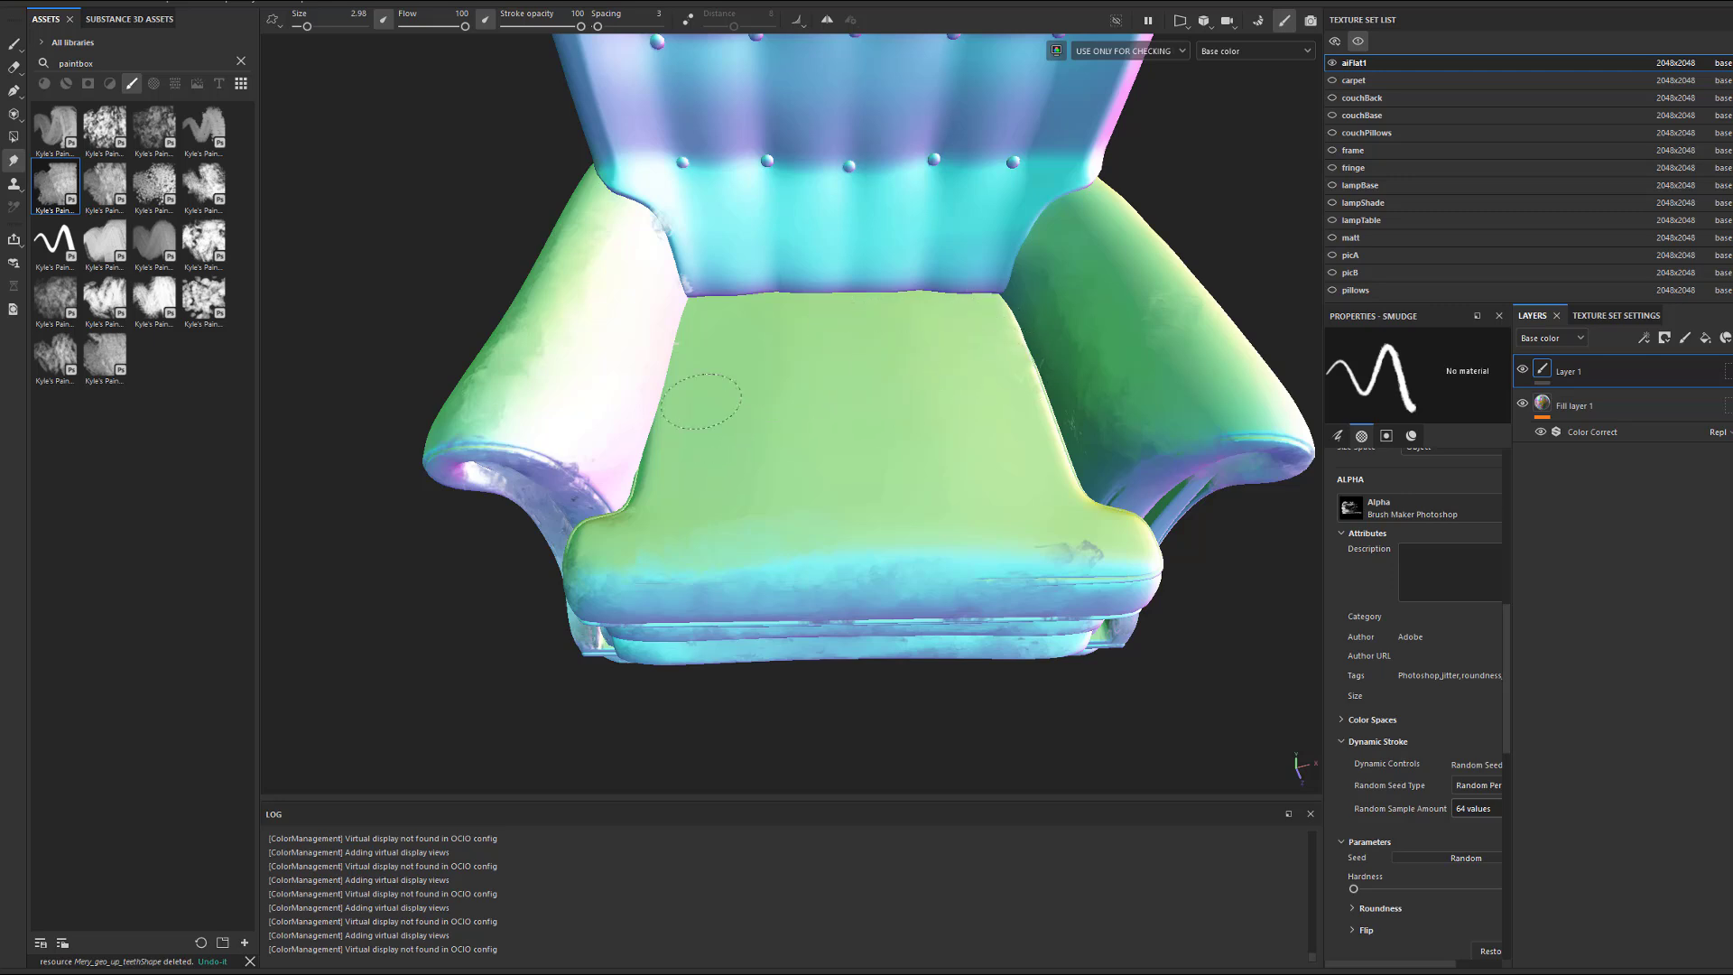
Set Color Correct's Midtones to contrast -0.05 and luminosity -0.65, and its Shadows to contrast 0.42 with lower luminosity.
click(1604, 433)
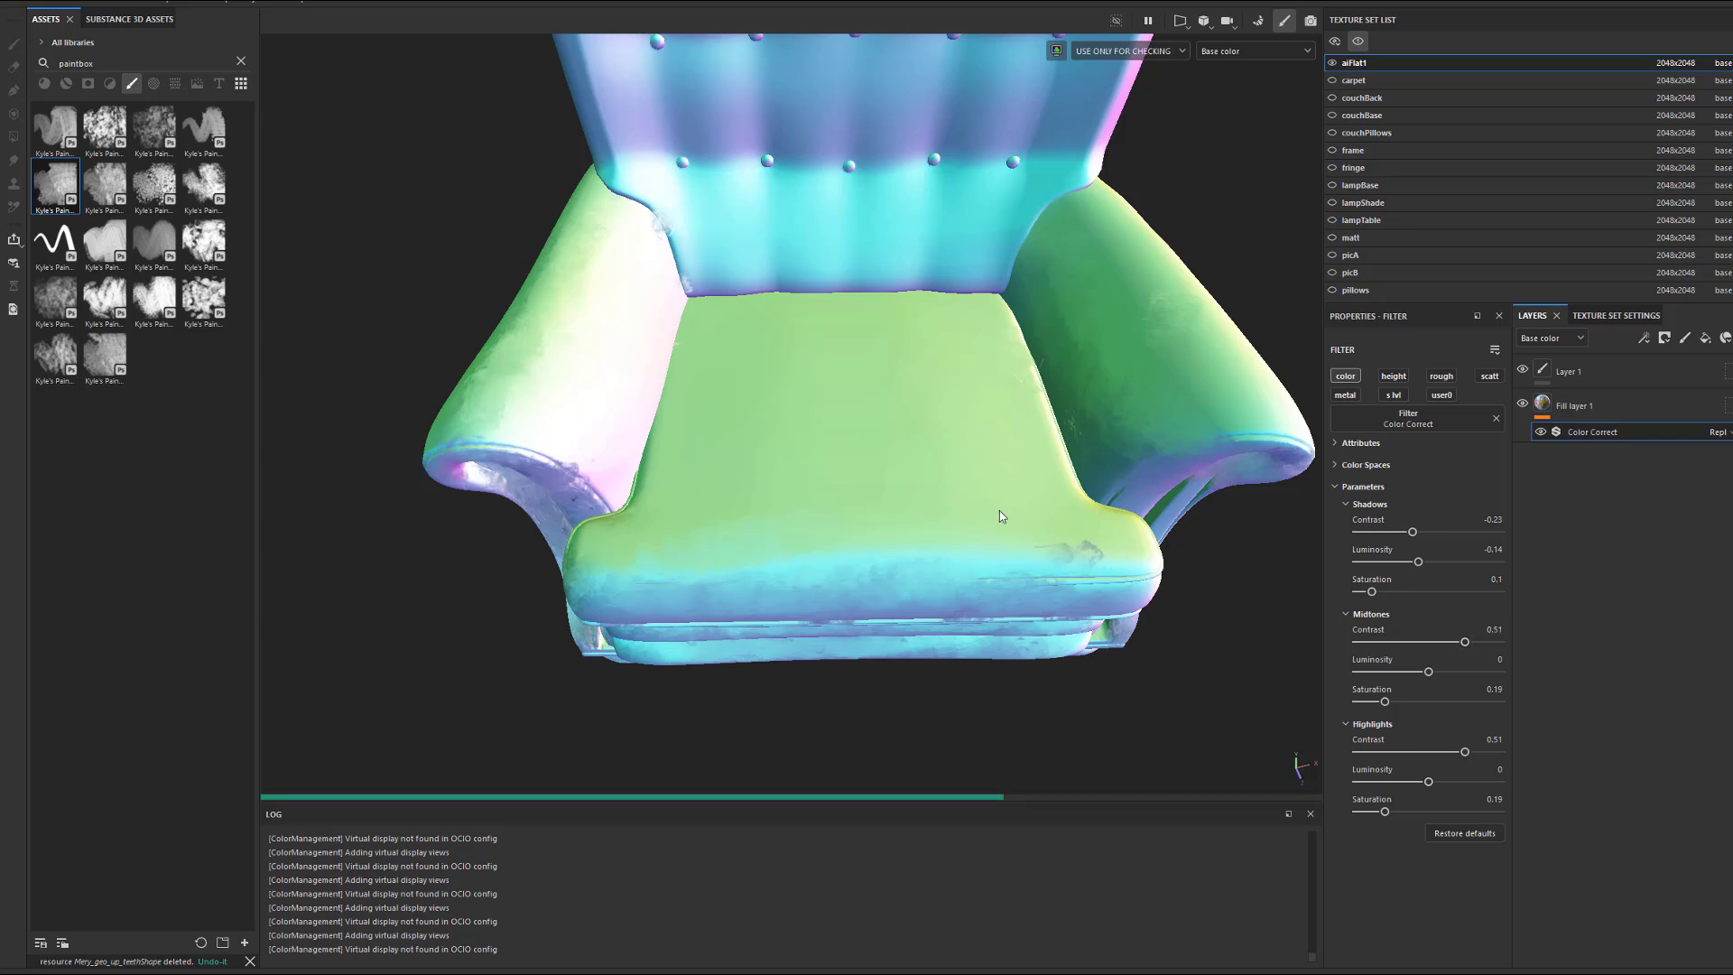
drag(1405, 675, 1375, 682)
click(1480, 642)
click(1383, 672)
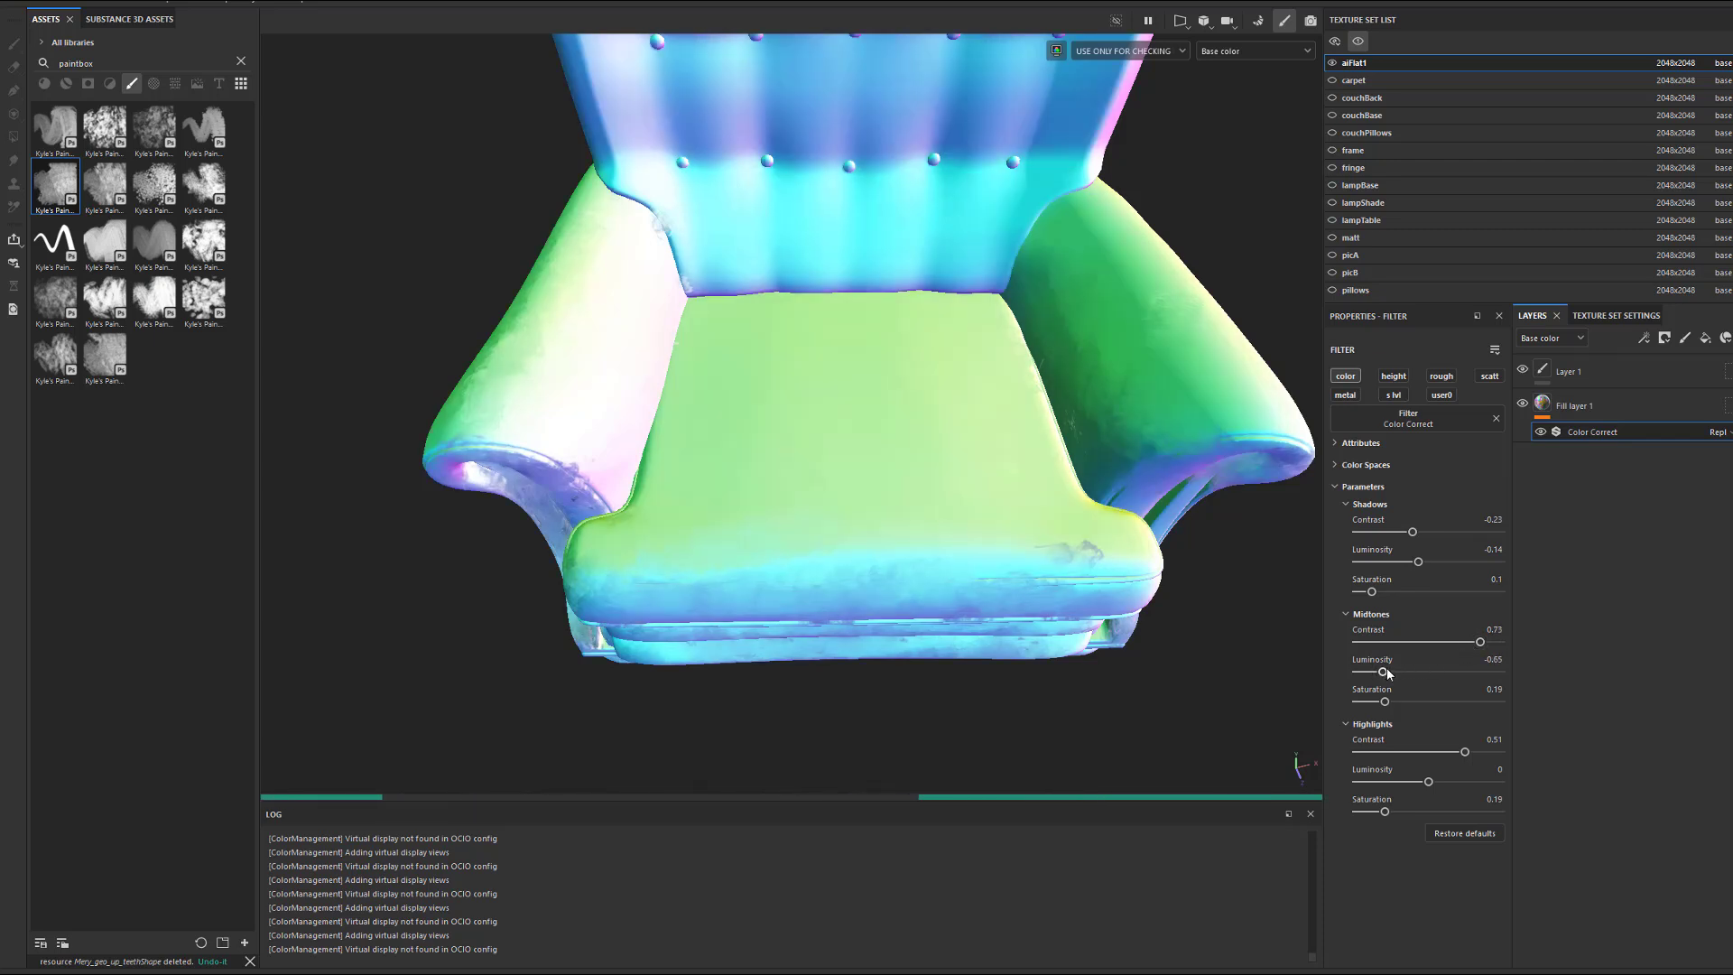
drag(1478, 643, 1426, 646)
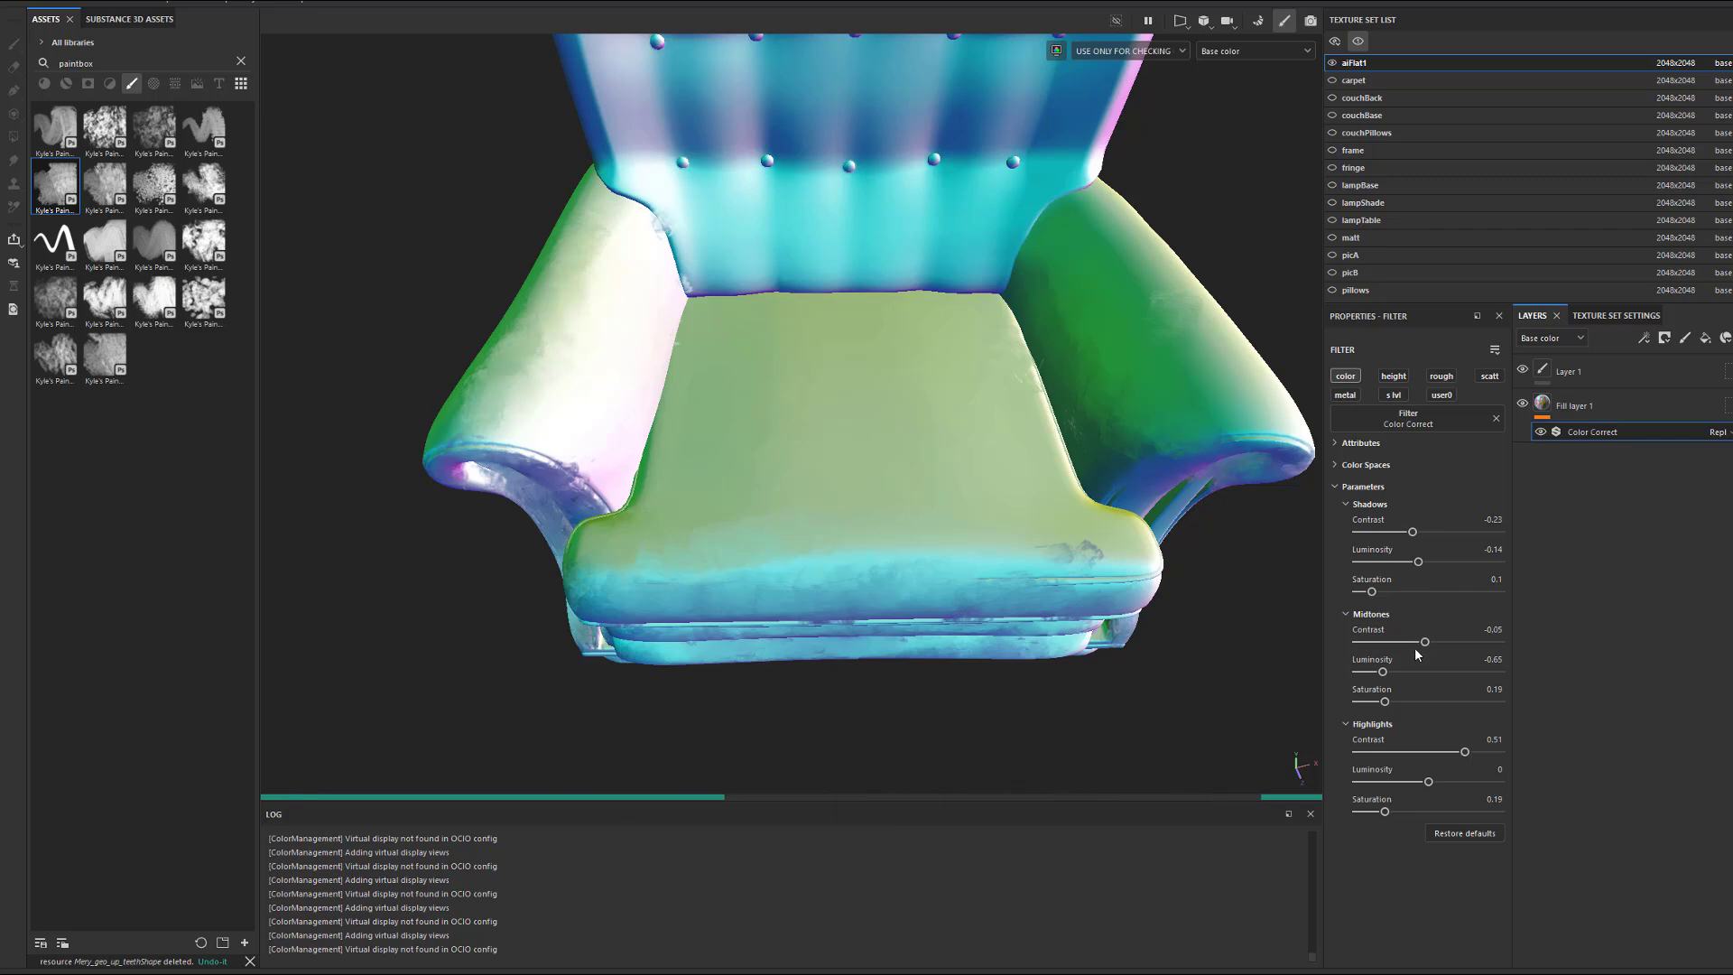
click(1458, 532)
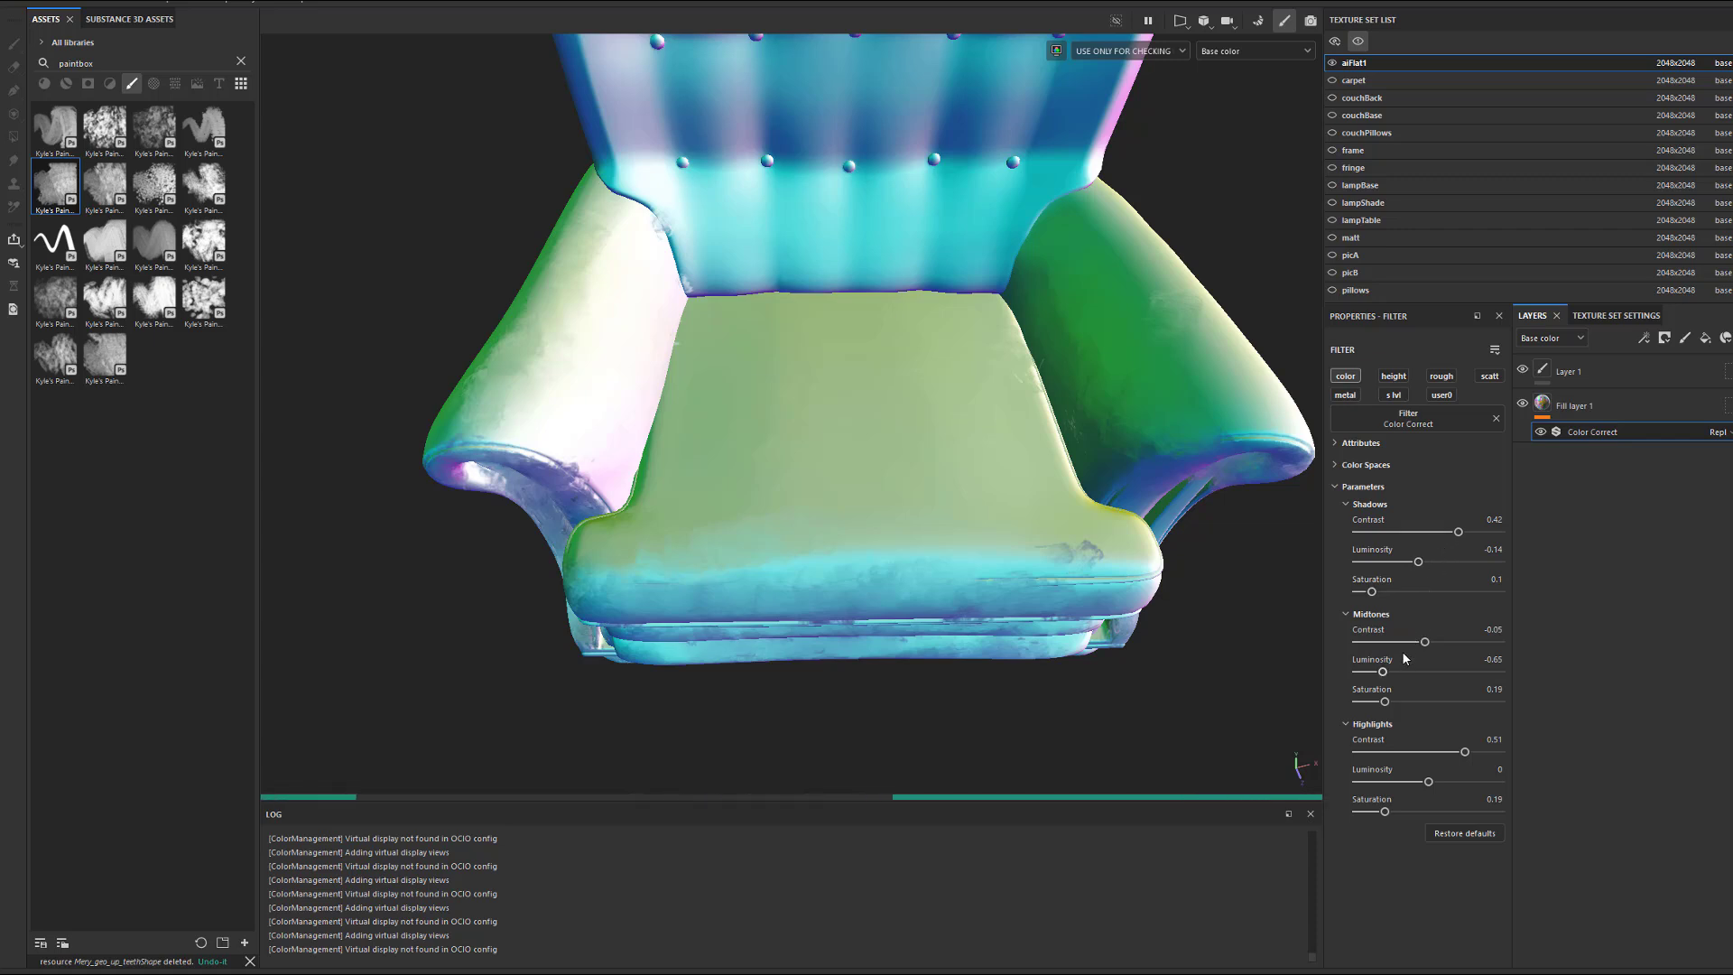
click(1394, 561)
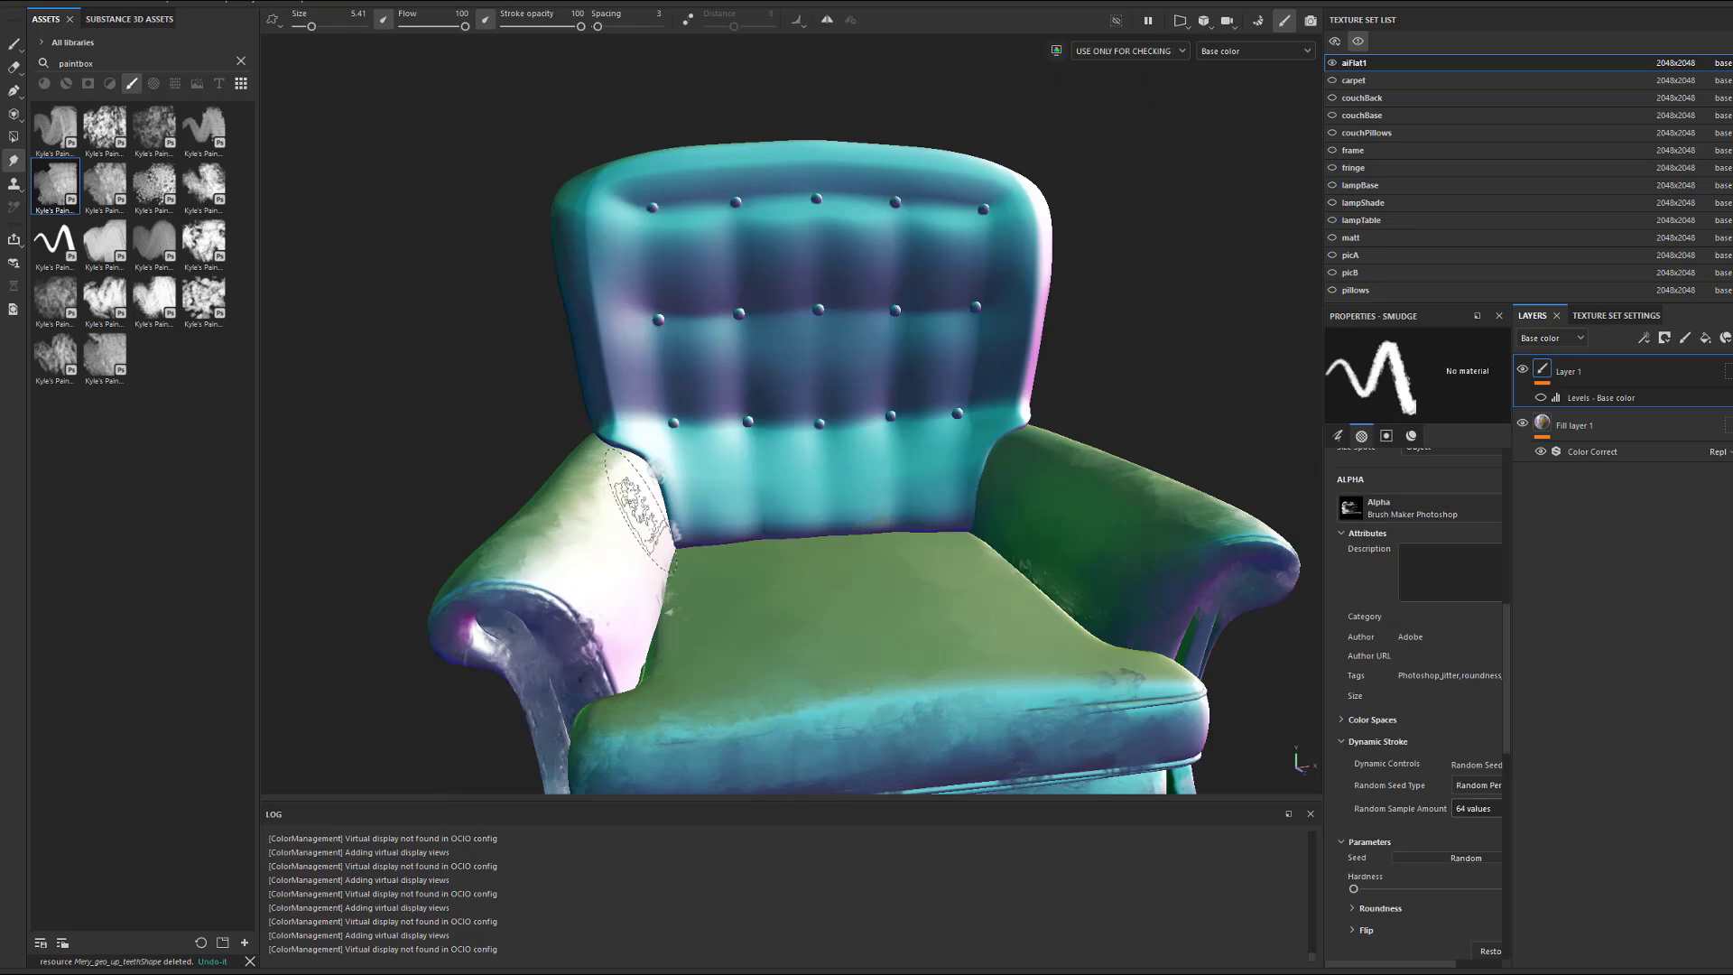
Smudge the tufted backrest's front and blend its side edge on Layer 1 with the textured brush at size 5.41.
mouse_move(642, 509)
mouse_down()
mouse_move(718, 474)
mouse_move(726, 447)
mouse_move(975, 402)
mouse_move(1002, 370)
mouse_move(930, 406)
mouse_move(792, 392)
mouse_move(726, 425)
mouse_move(659, 411)
mouse_move(614, 325)
mouse_move(957, 298)
mouse_move(993, 217)
mouse_move(953, 239)
mouse_move(817, 200)
mouse_move(711, 206)
mouse_move(632, 216)
mouse_move(575, 266)
mouse_move(664, 298)
mouse_move(643, 338)
mouse_move(786, 368)
mouse_move(776, 294)
mouse_move(854, 321)
mouse_move(817, 293)
mouse_move(749, 288)
mouse_move(833, 220)
mouse_up()
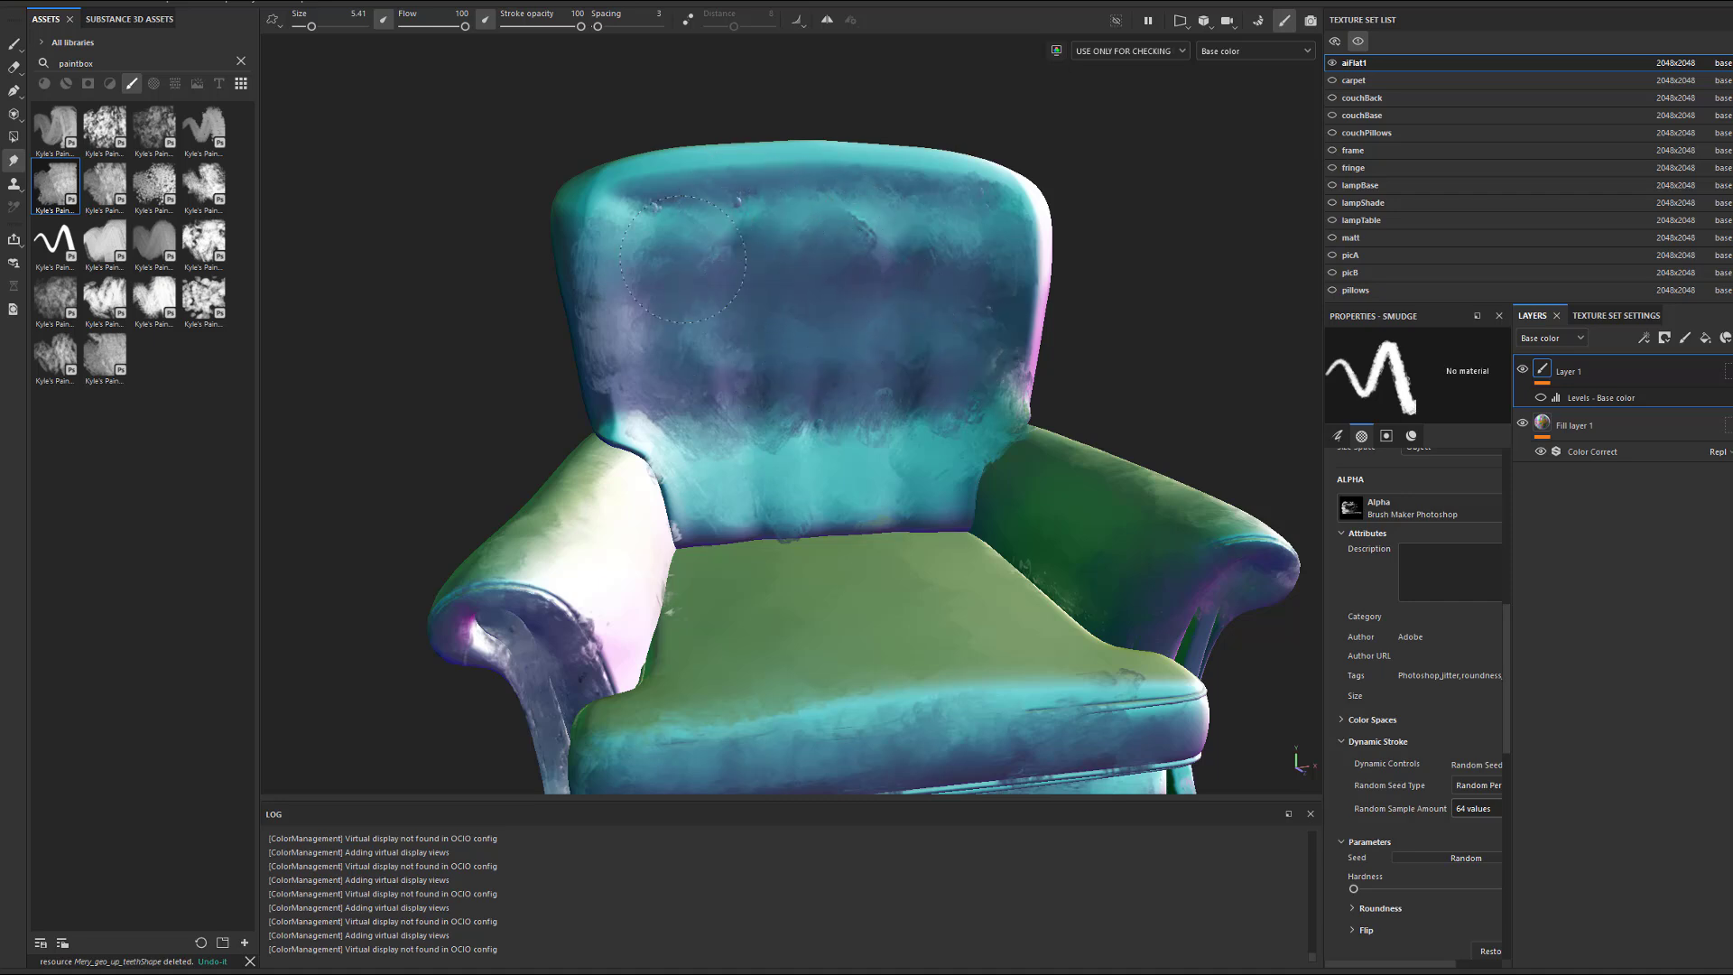
mouse_move(683, 259)
mouse_down()
mouse_move(744, 253)
mouse_move(756, 271)
mouse_move(732, 356)
mouse_move(943, 291)
mouse_move(930, 260)
mouse_move(989, 350)
mouse_move(880, 372)
mouse_move(908, 384)
mouse_move(813, 424)
mouse_move(658, 408)
mouse_move(670, 431)
mouse_move(910, 410)
mouse_move(958, 359)
mouse_move(937, 370)
mouse_move(932, 325)
mouse_move(1007, 389)
mouse_move(754, 436)
mouse_move(609, 384)
mouse_move(621, 180)
mouse_move(570, 196)
mouse_move(841, 174)
mouse_up()
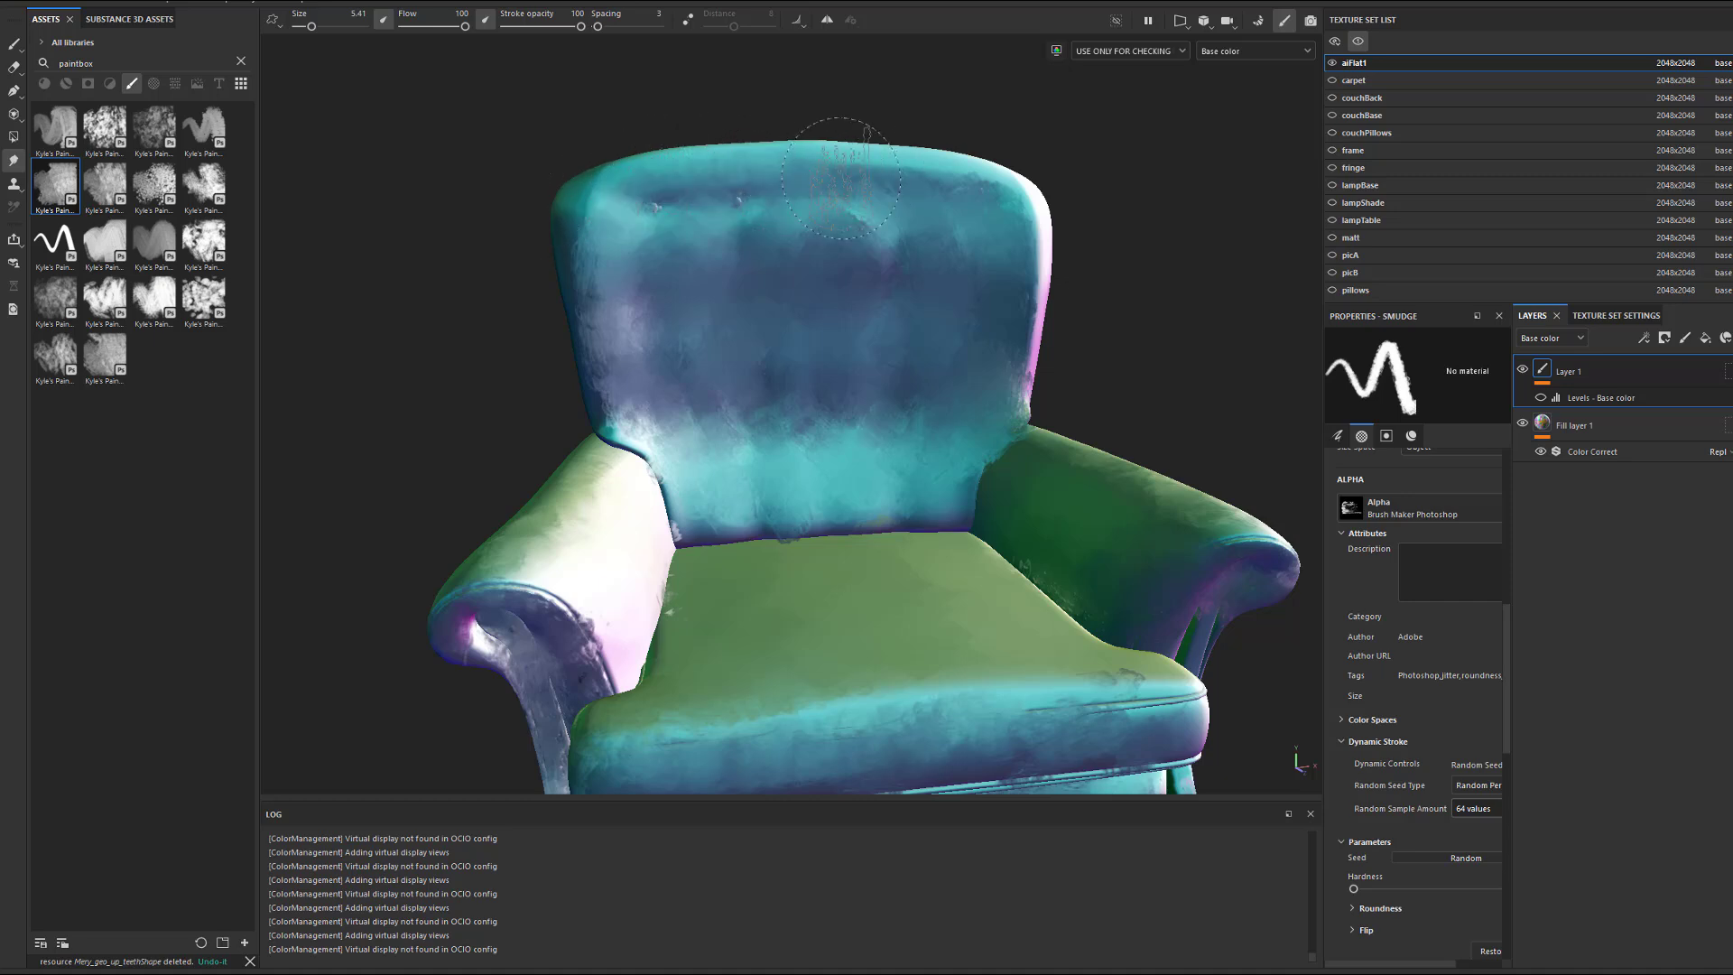
mouse_move(948, 153)
alt+mouse_down()
mouse_move(897, 282)
mouse_move(1029, 272)
alt+mouse_up()
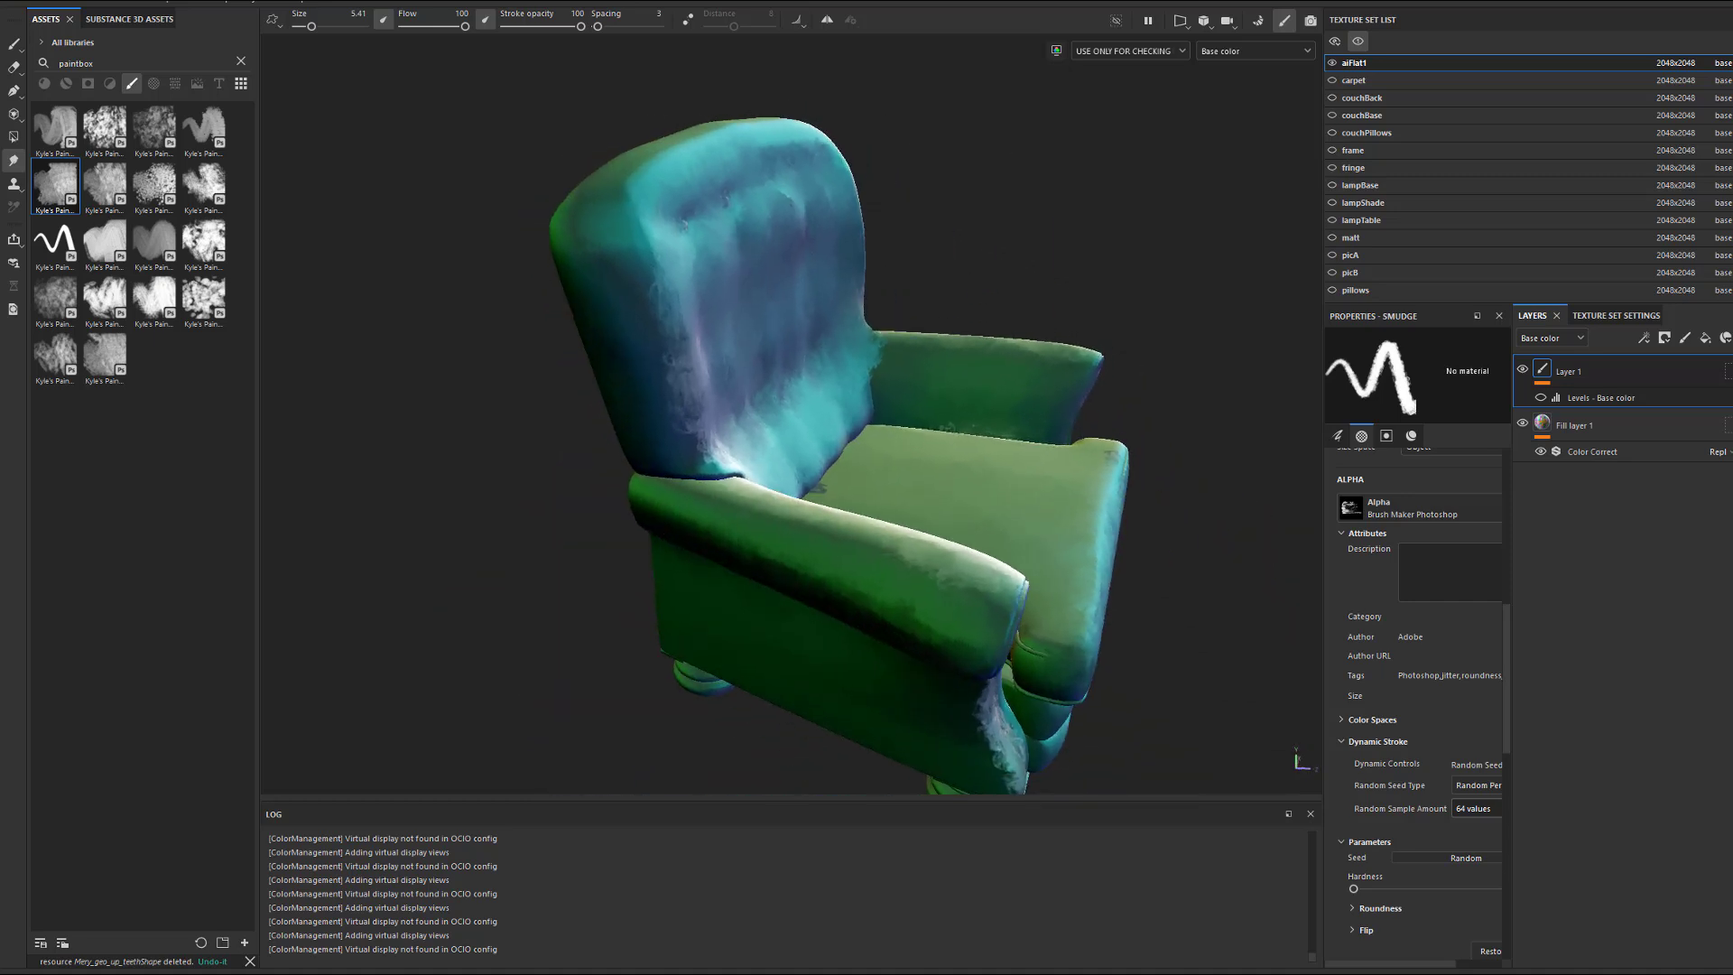
mouse_move(642, 448)
mouse_down()
mouse_move(666, 423)
mouse_move(600, 224)
mouse_move(592, 240)
mouse_move(663, 309)
mouse_up()
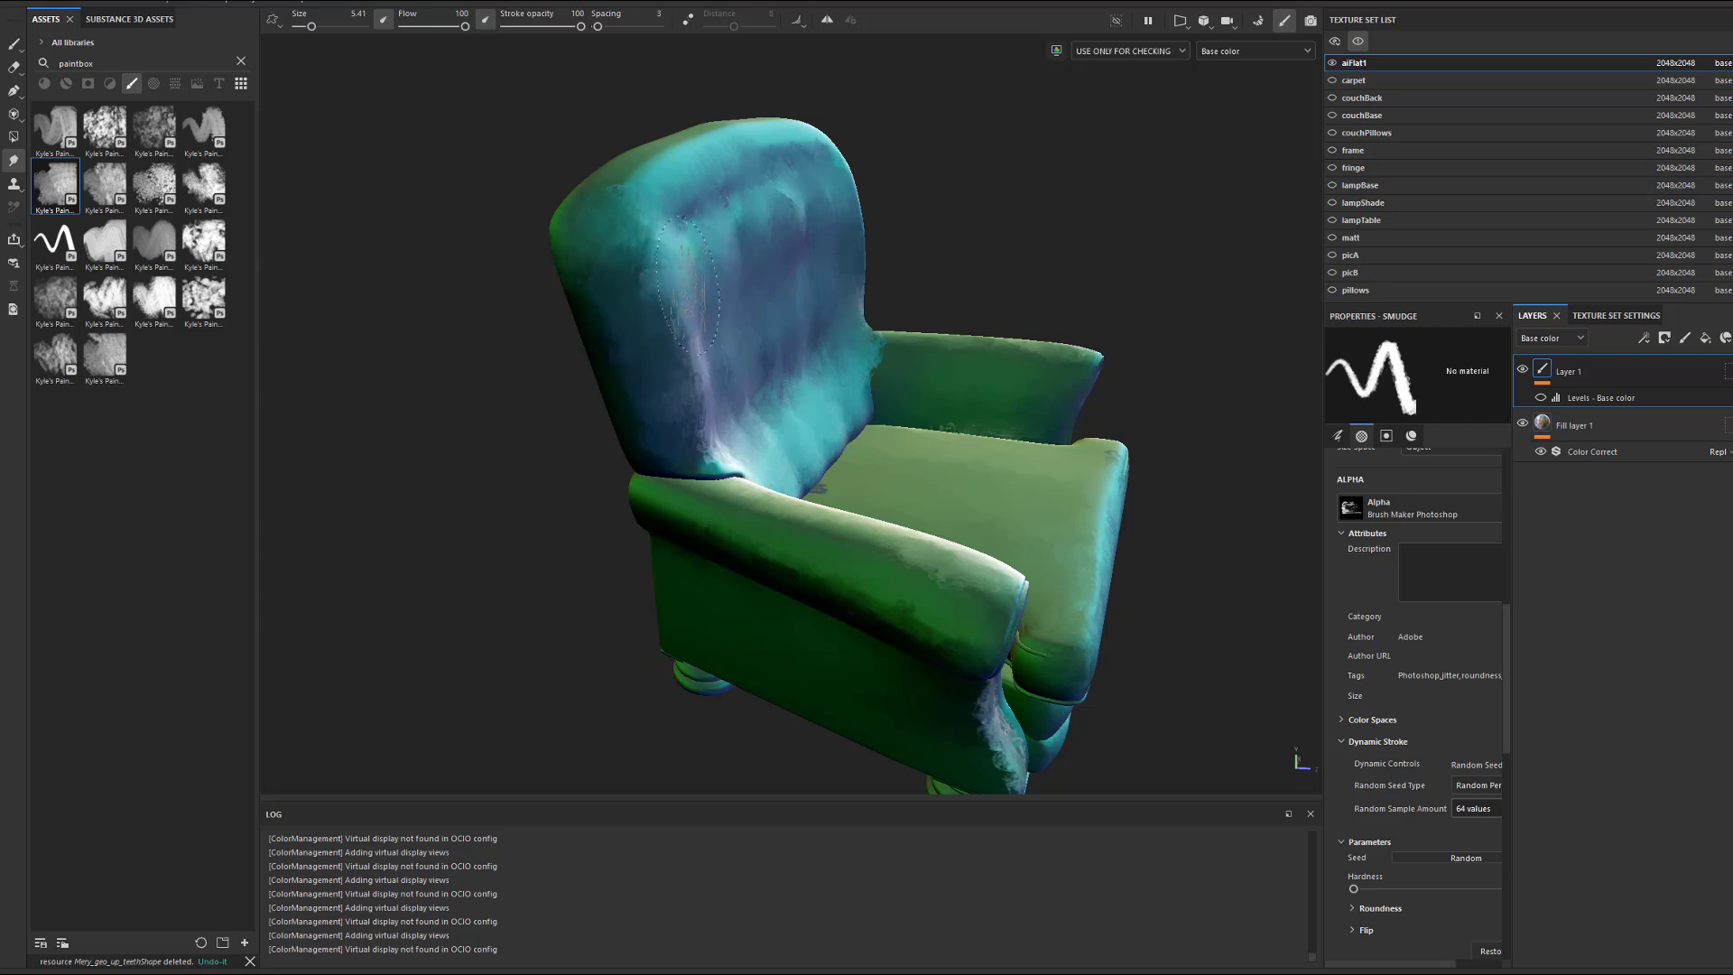
Smudge the backrest's opposite side edge on Layer 1, blending it into the tufted front down to the armrest.
alt+drag(961, 558, 237, 236)
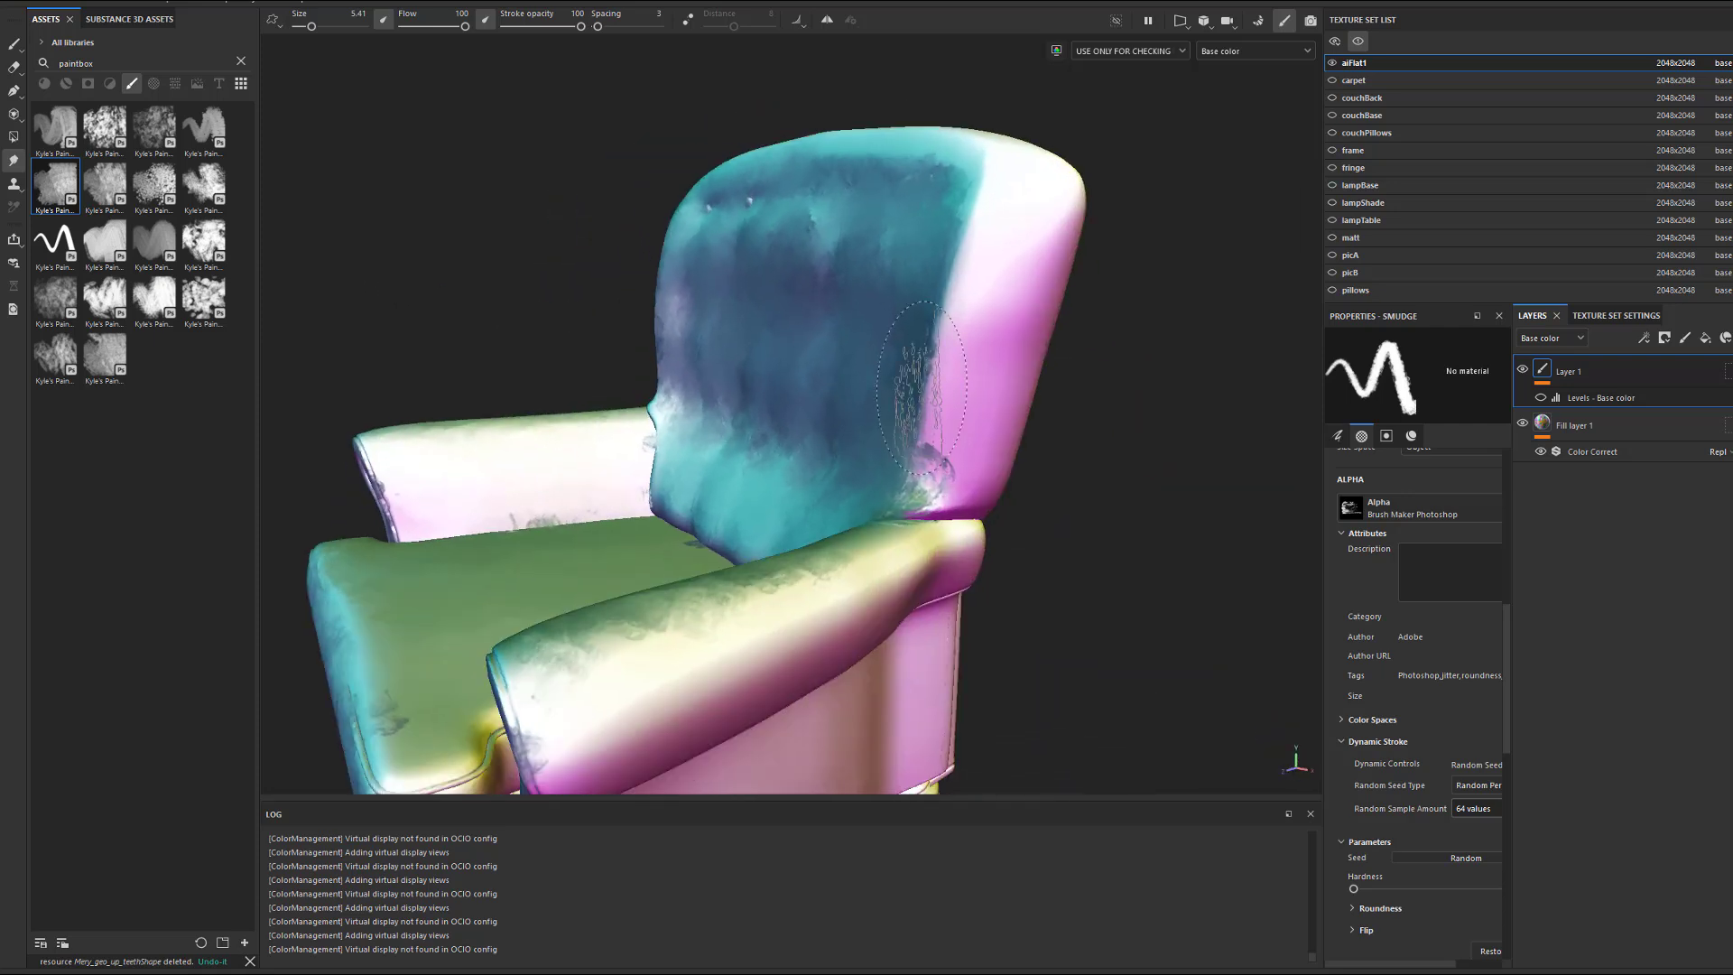
mouse_move(922, 388)
mouse_down()
mouse_move(971, 487)
mouse_move(1002, 451)
mouse_move(966, 322)
mouse_move(1020, 212)
mouse_move(1031, 294)
mouse_move(930, 361)
mouse_move(917, 433)
mouse_move(877, 479)
mouse_up()
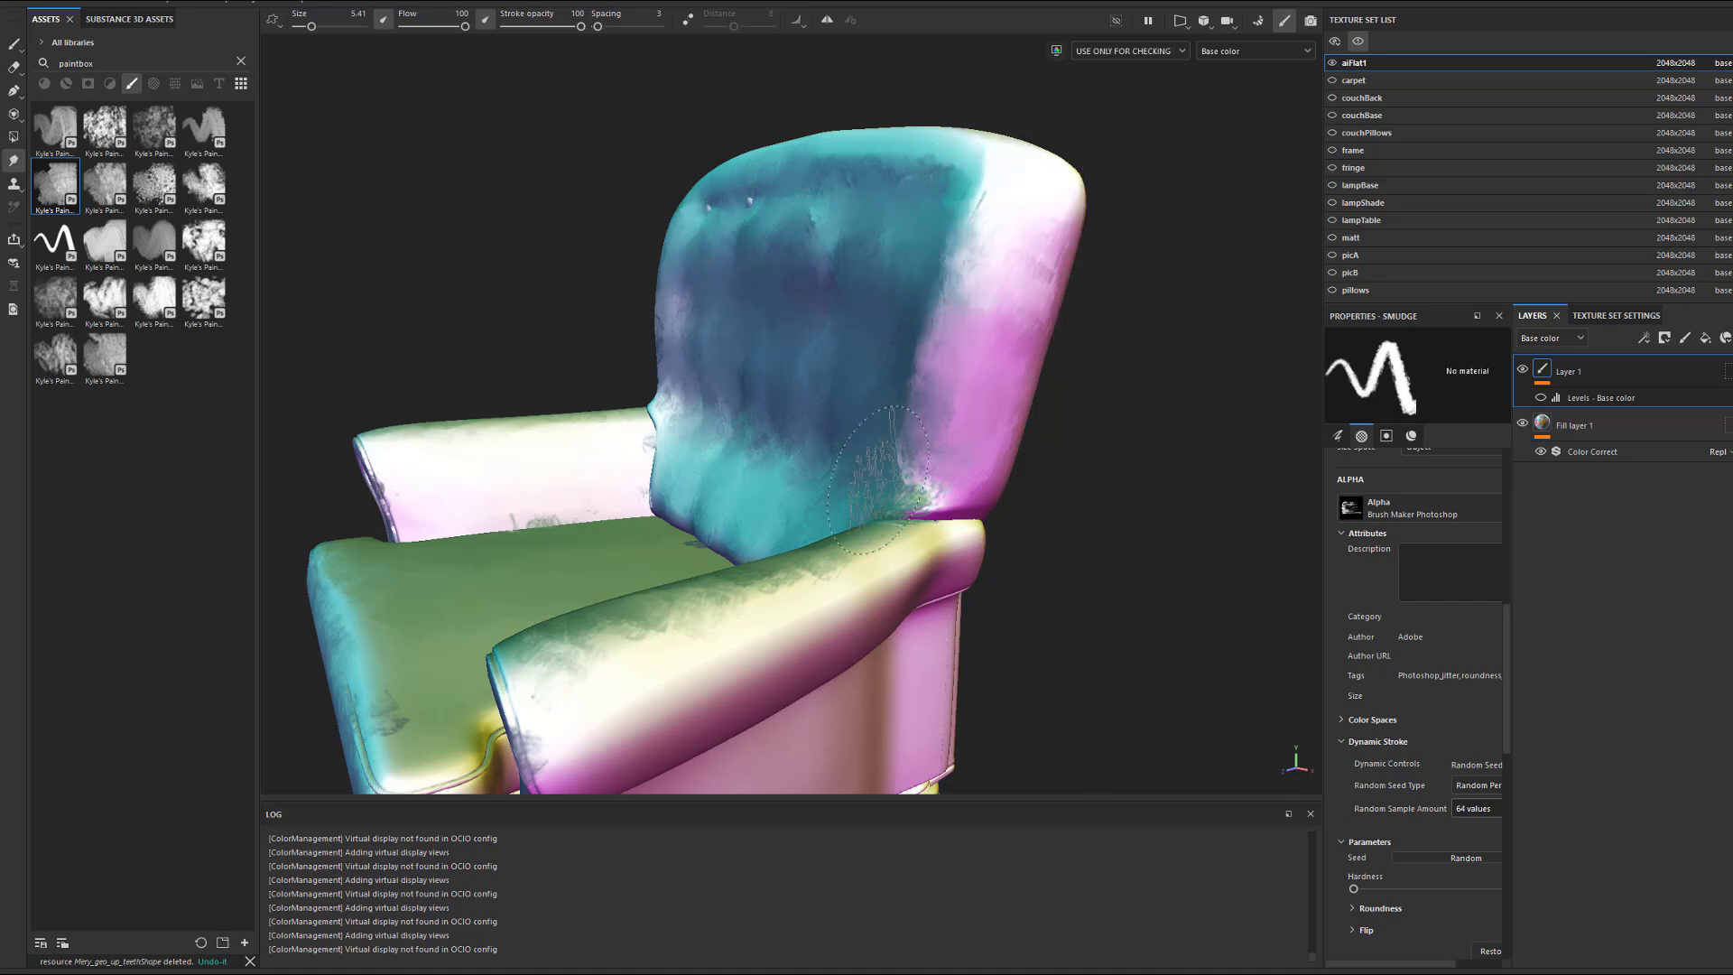
alt+drag(894, 388, 1147, 519)
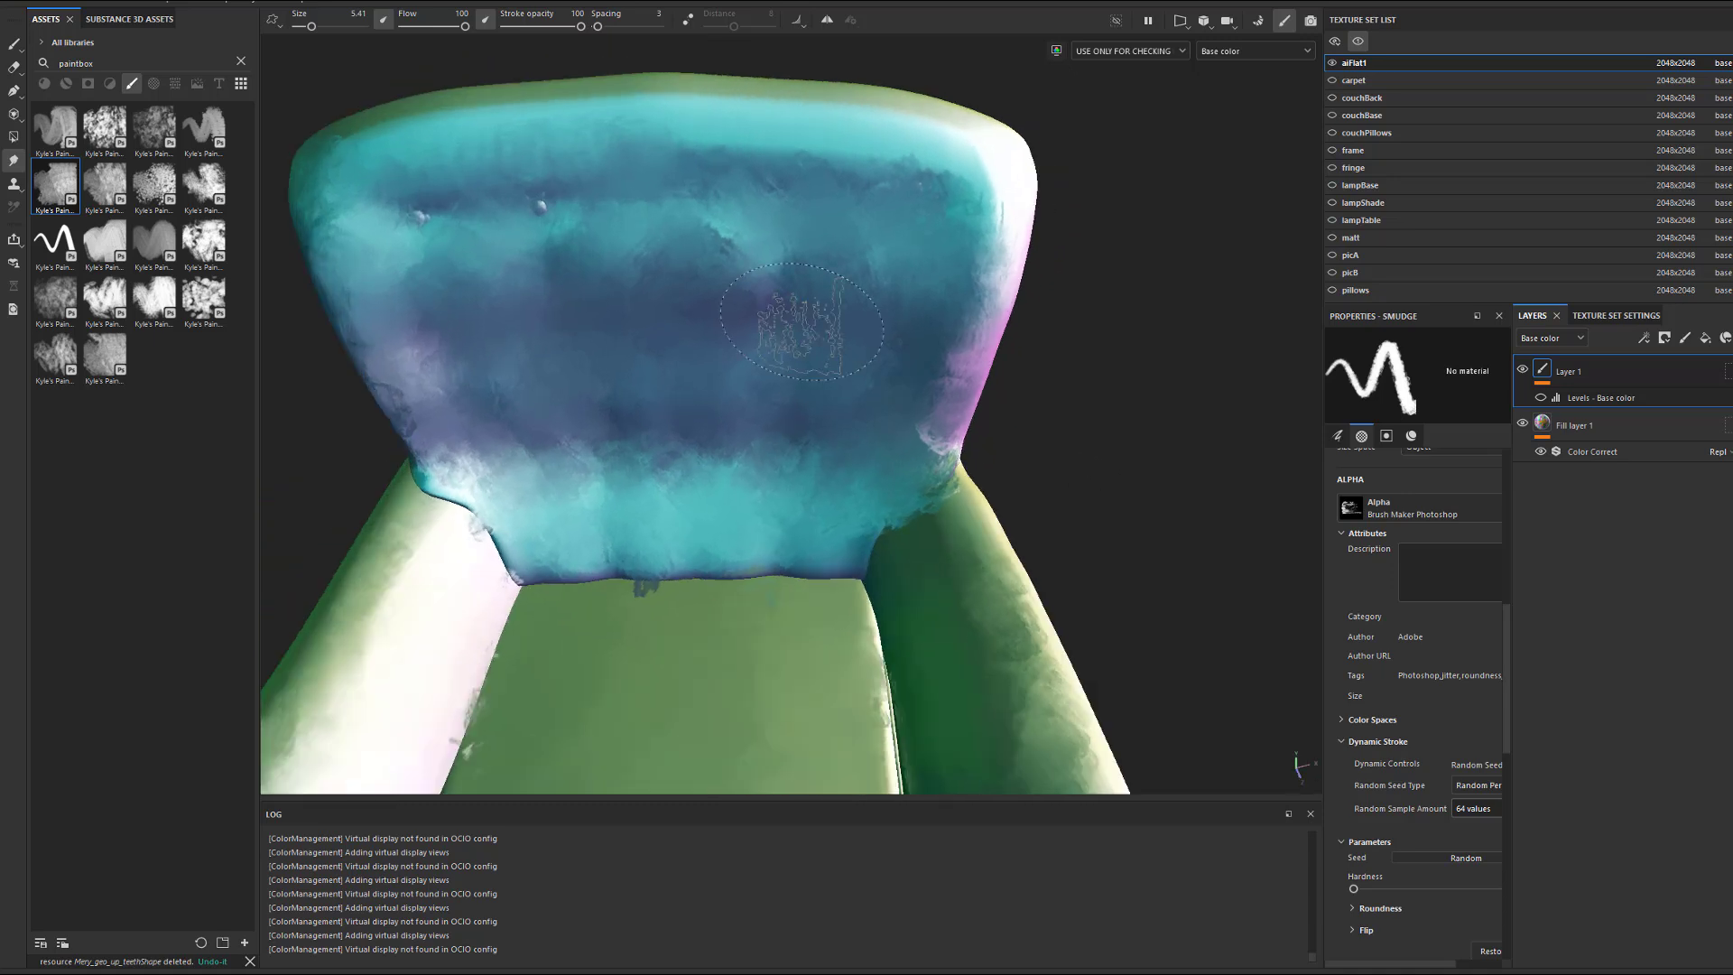
Smudge the upper corner of the backrest's front to soften the transition into its rounded top edge.
alt+middle_drag(796, 327, 912, 455)
mouse_move(912, 455)
alt+mouse_down()
mouse_move(742, 563)
mouse_move(649, 424)
mouse_move(623, 452)
mouse_move(726, 415)
mouse_move(740, 384)
alt+mouse_up()
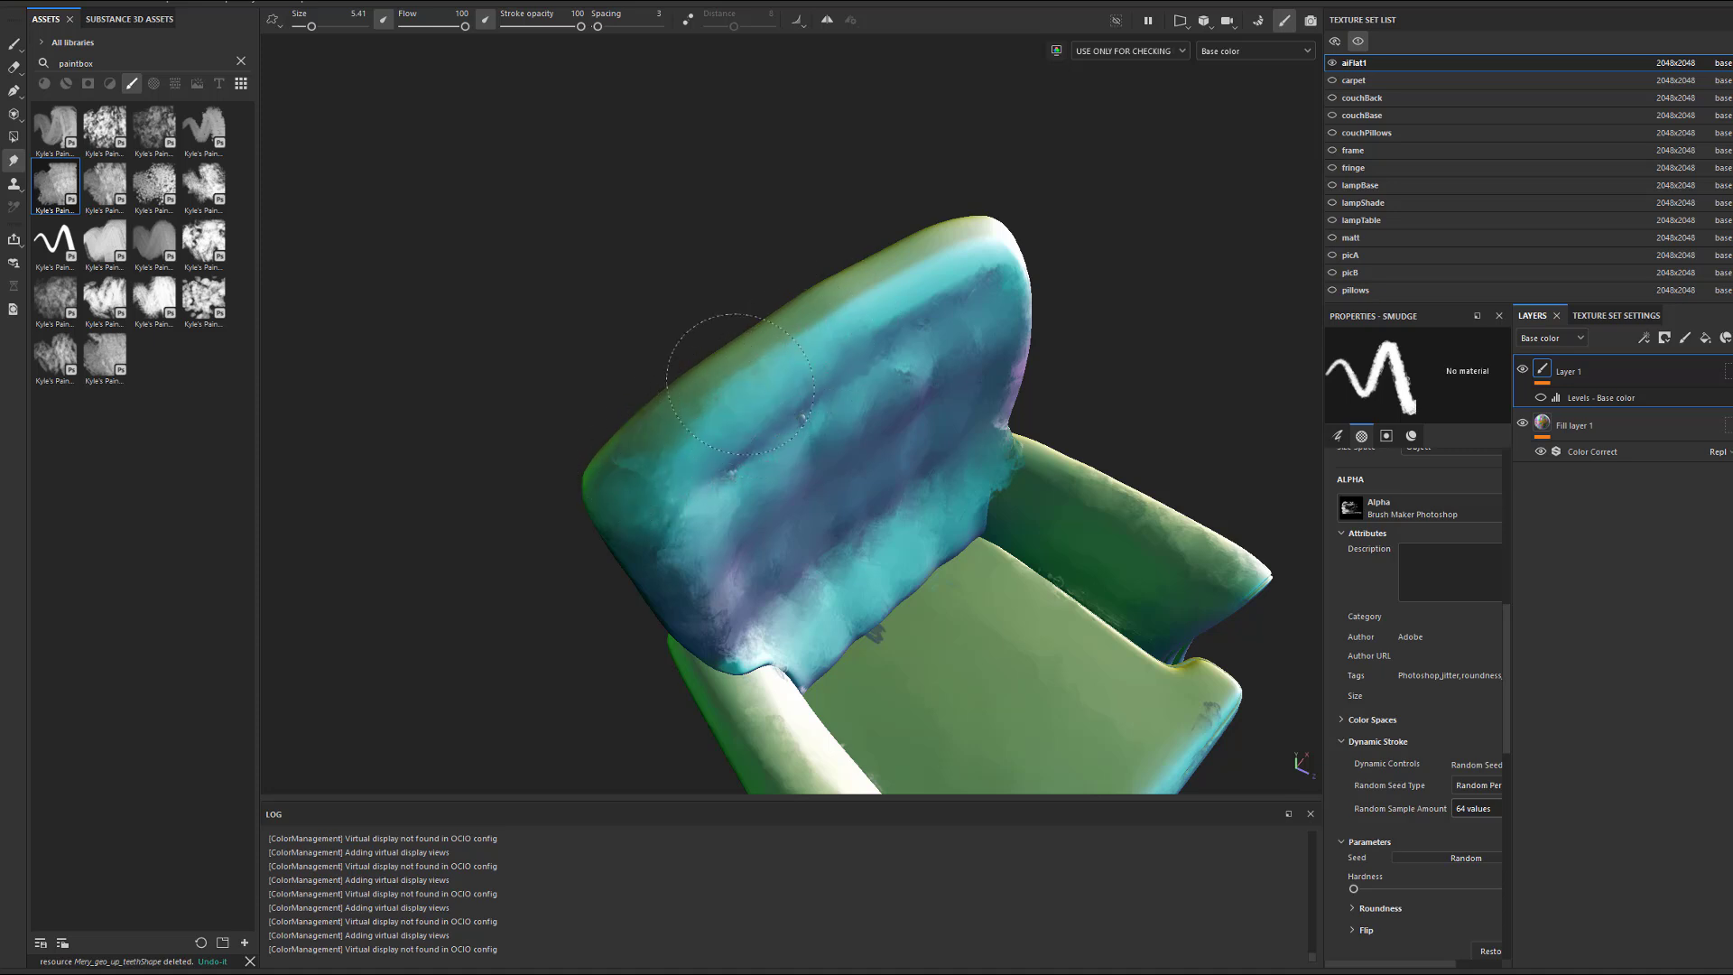
right_click(919, 271)
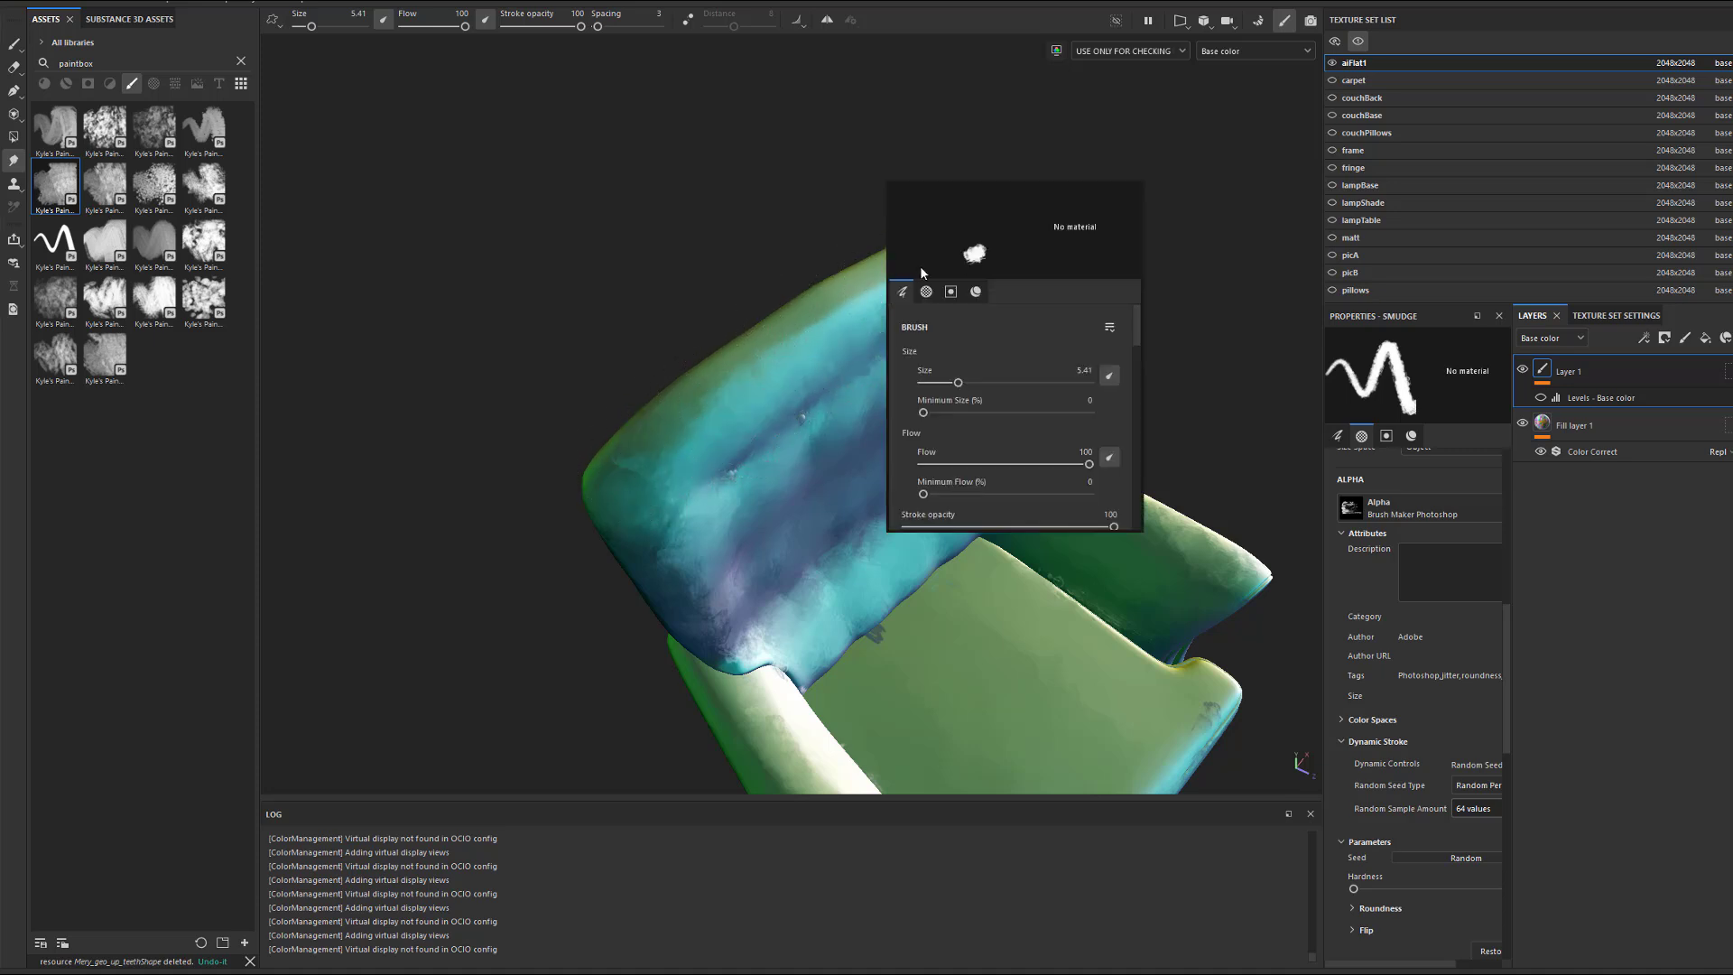
click(832, 321)
mouse_move(917, 278)
mouse_down()
mouse_move(993, 242)
mouse_move(991, 295)
mouse_up()
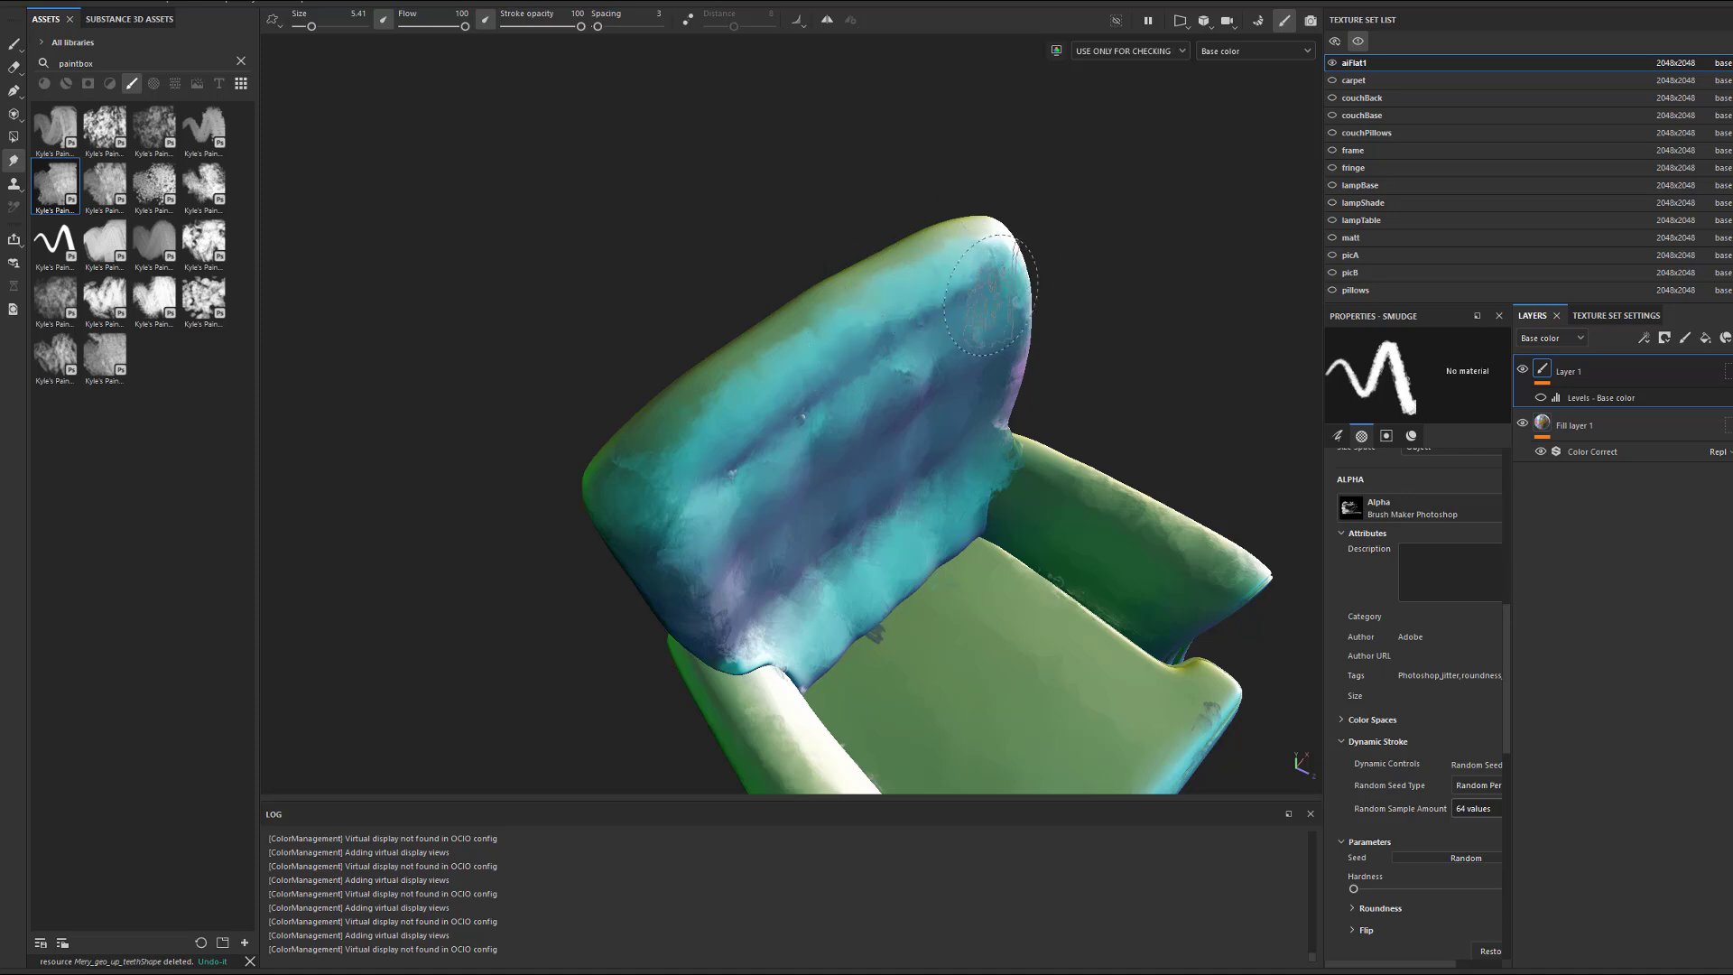
alt+drag(1020, 356, 891, 377)
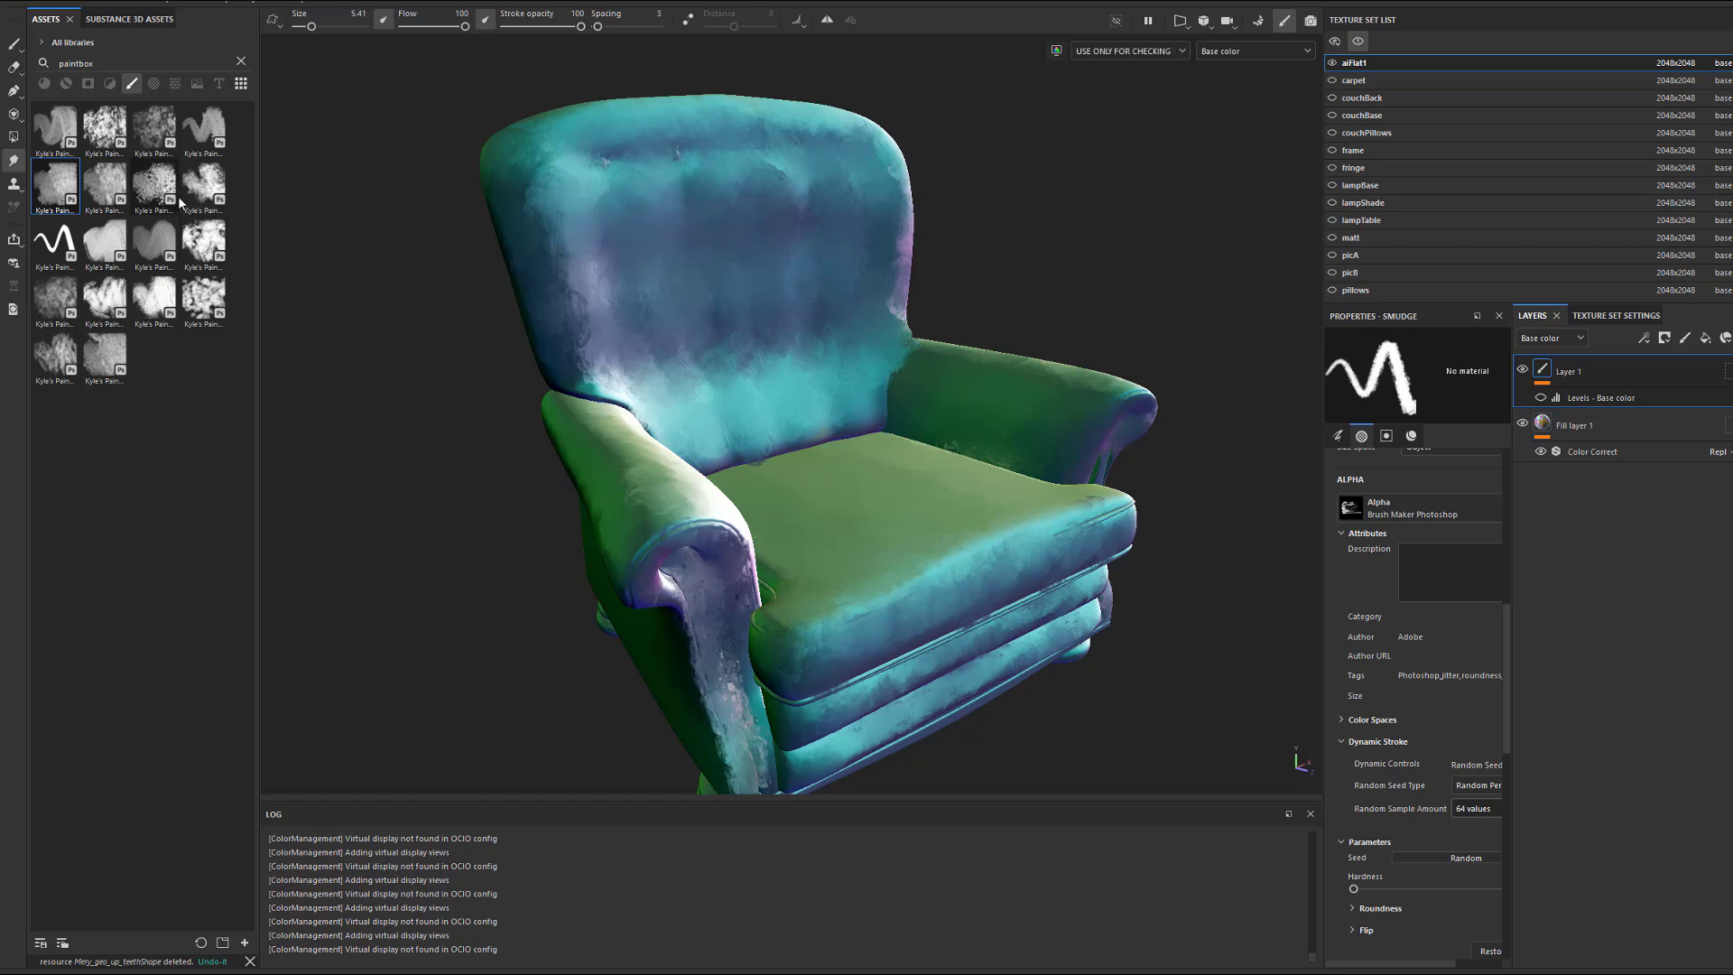
Open the texture export settings and limit the export to the aiFlat1 texture set only.
click(13, 3)
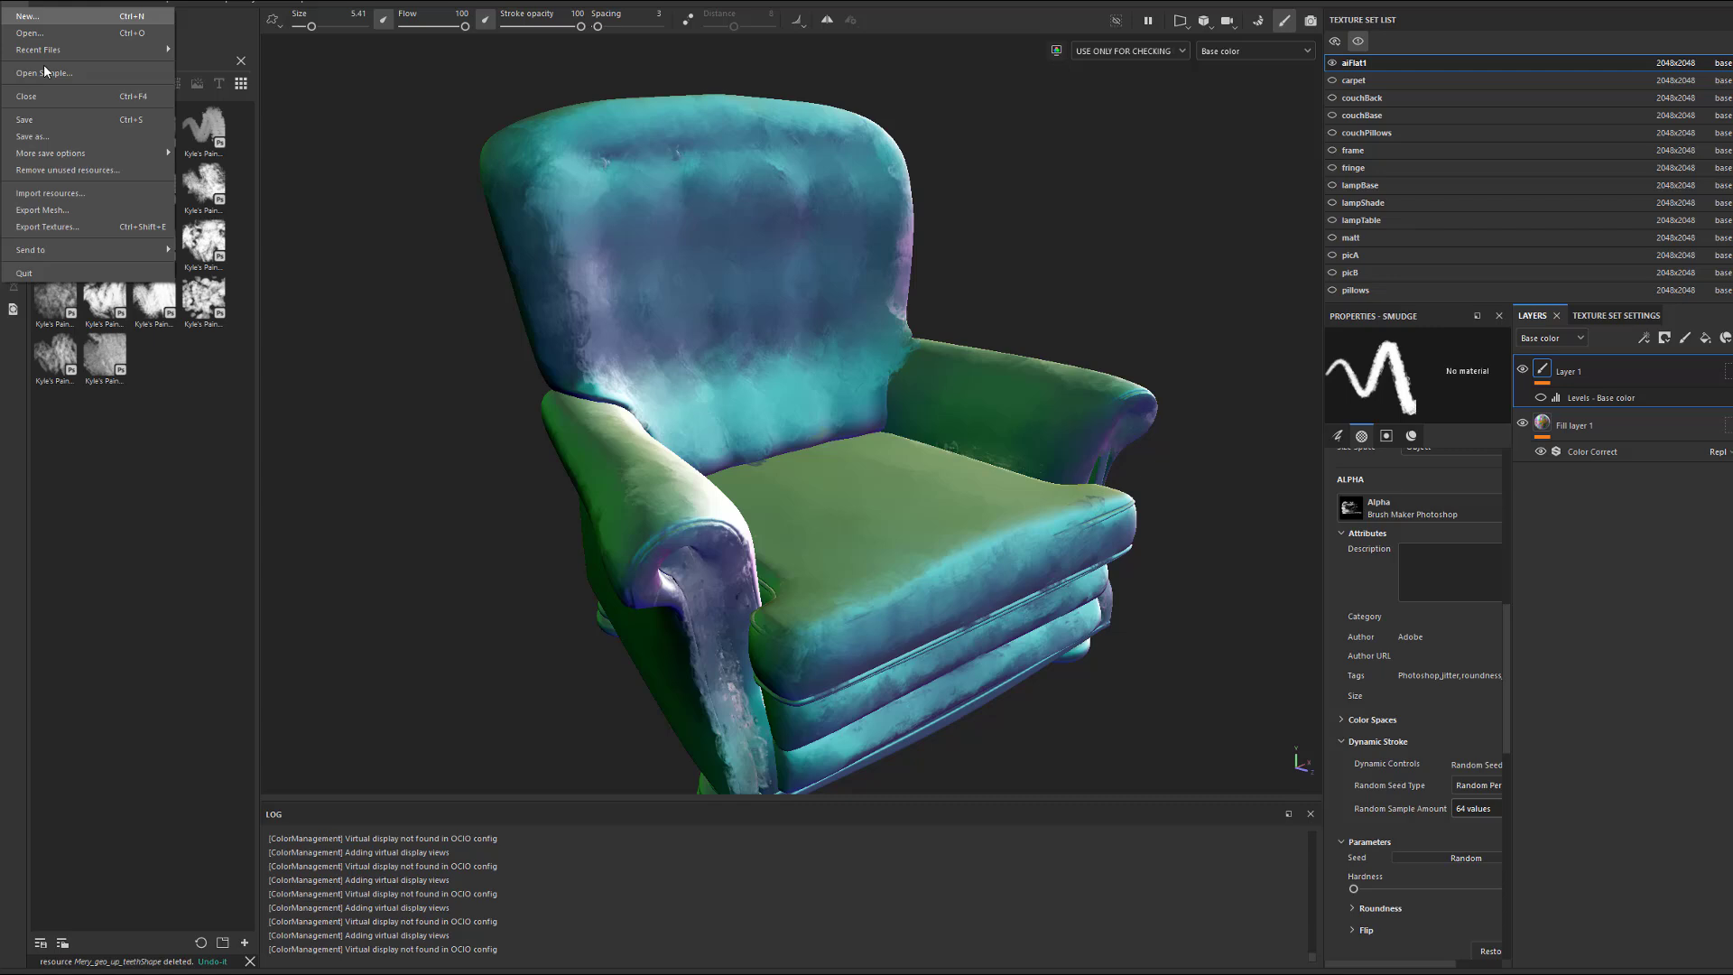
click(82, 226)
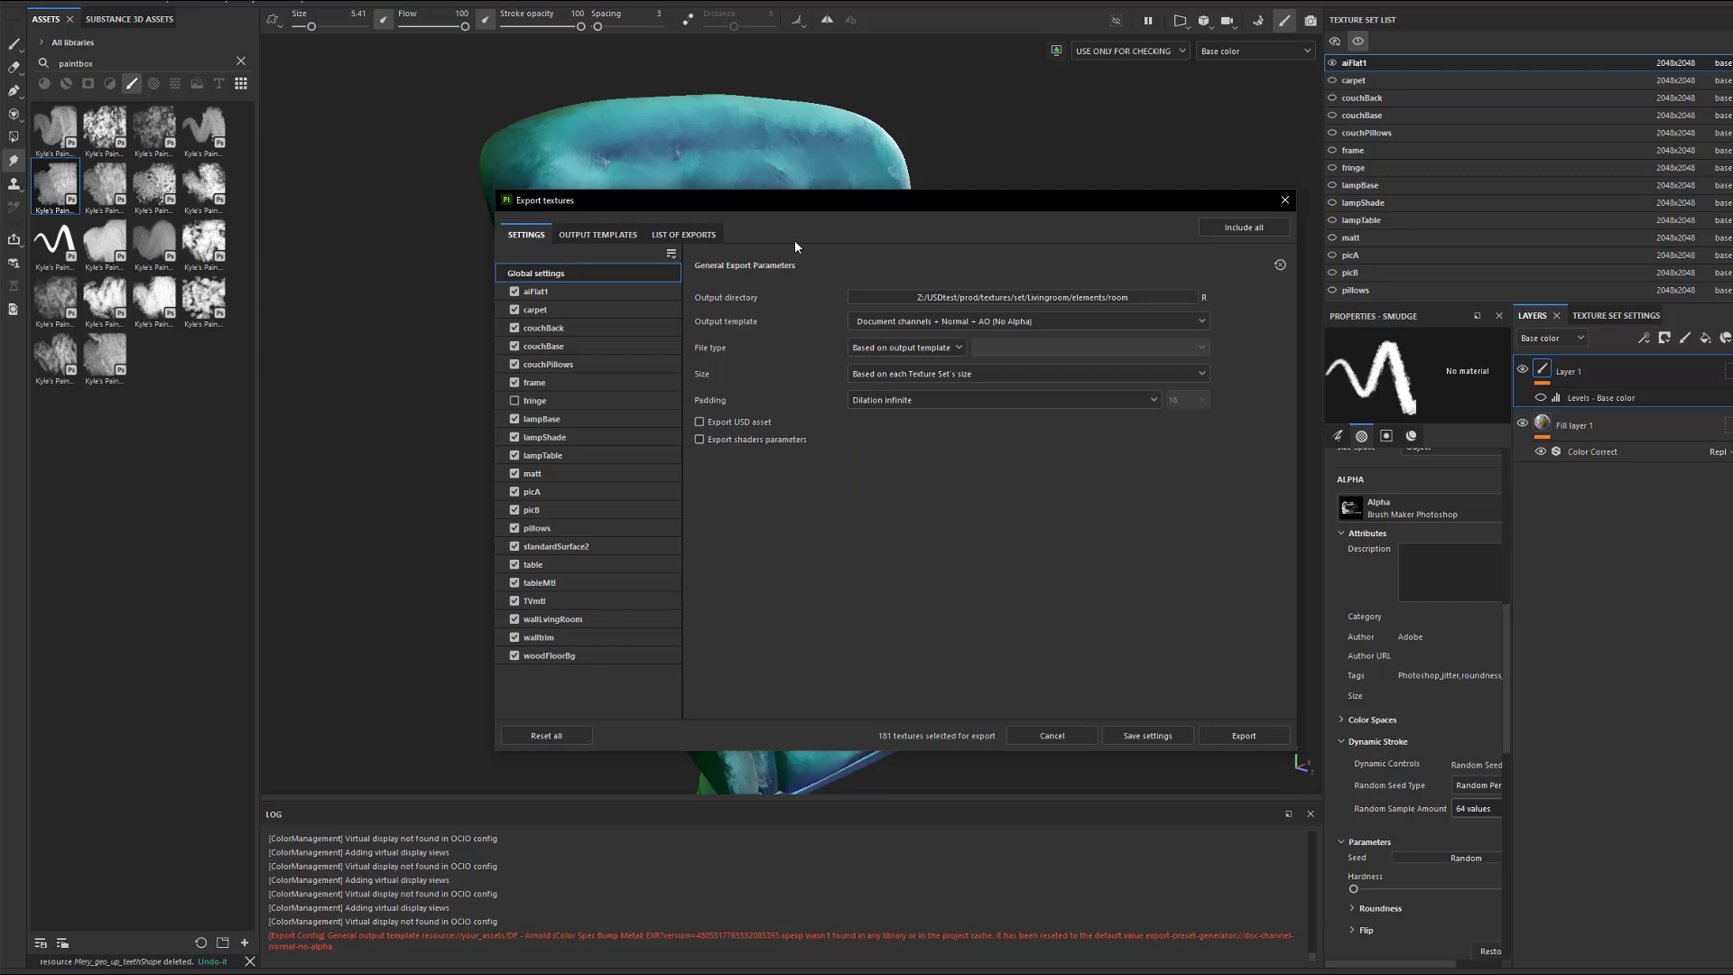
drag(792, 199, 727, 208)
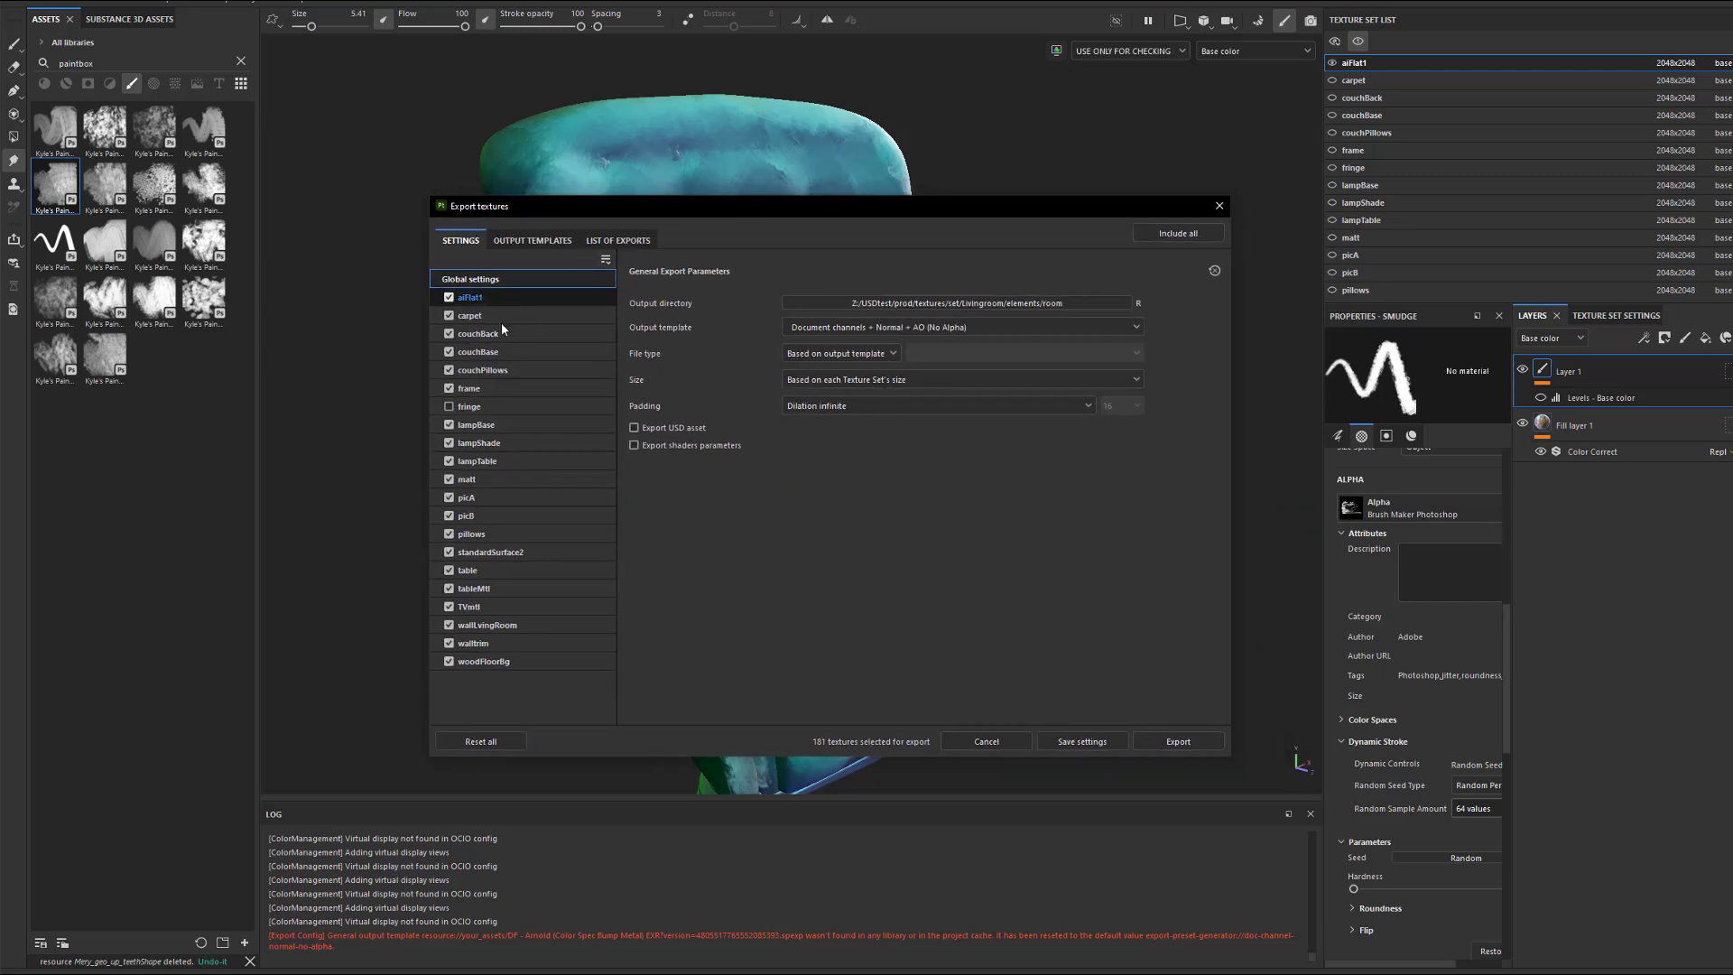
click(605, 261)
click(632, 295)
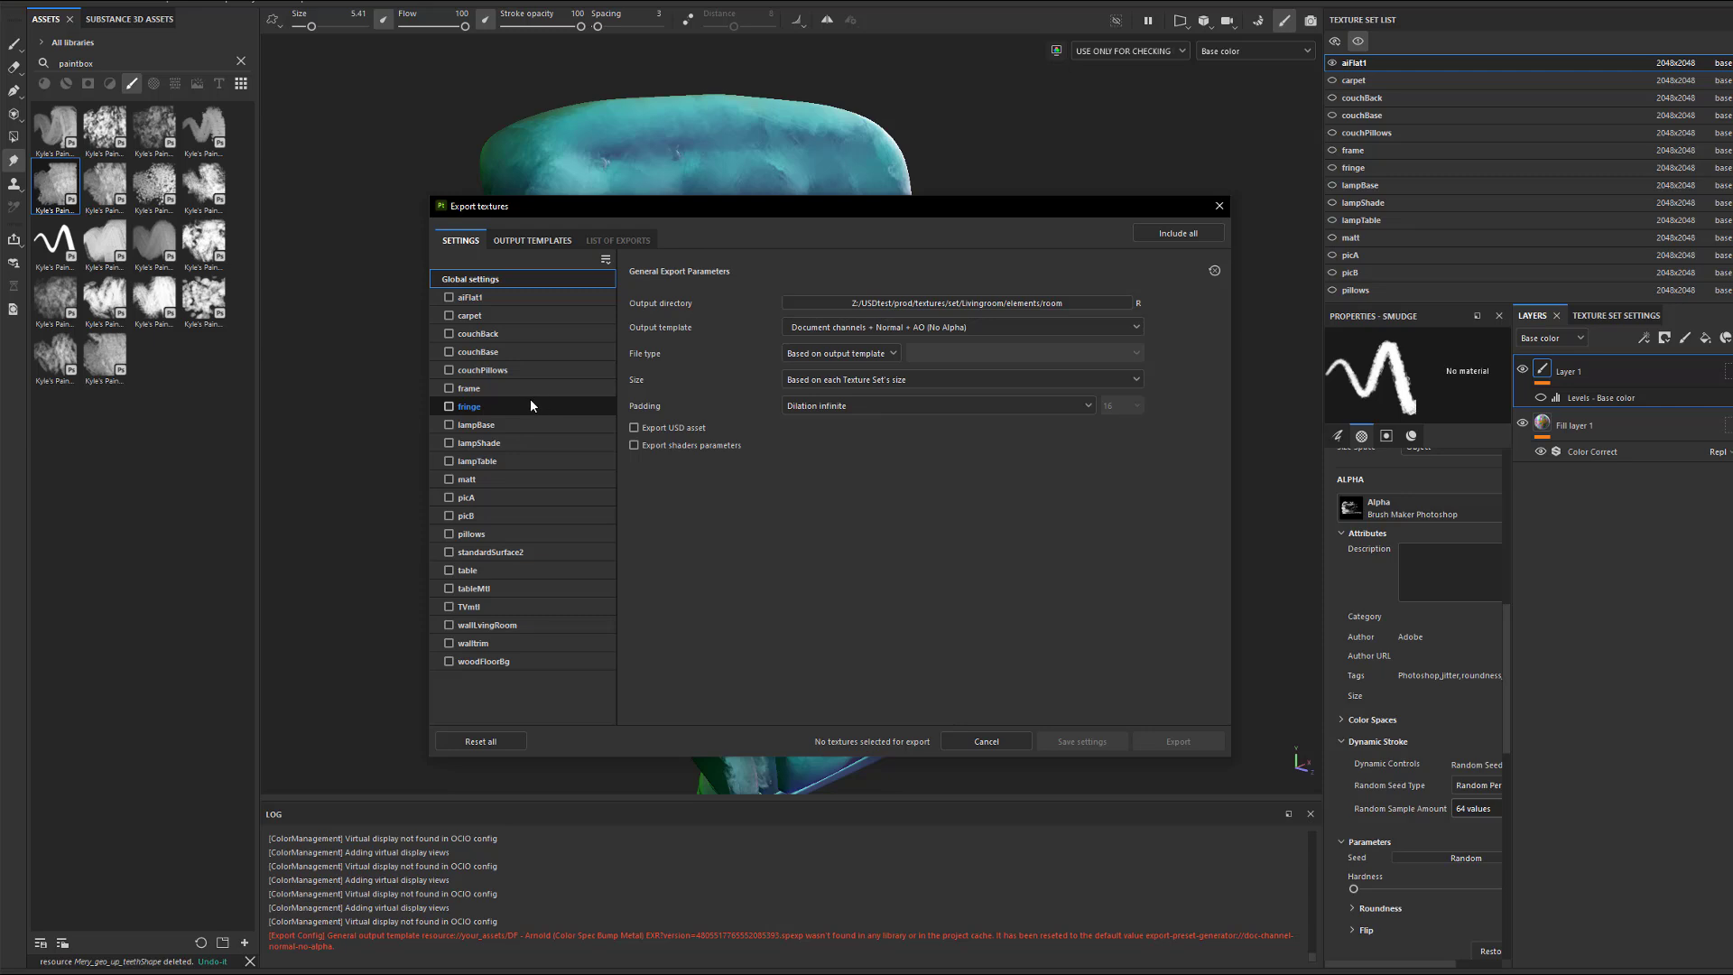
click(449, 297)
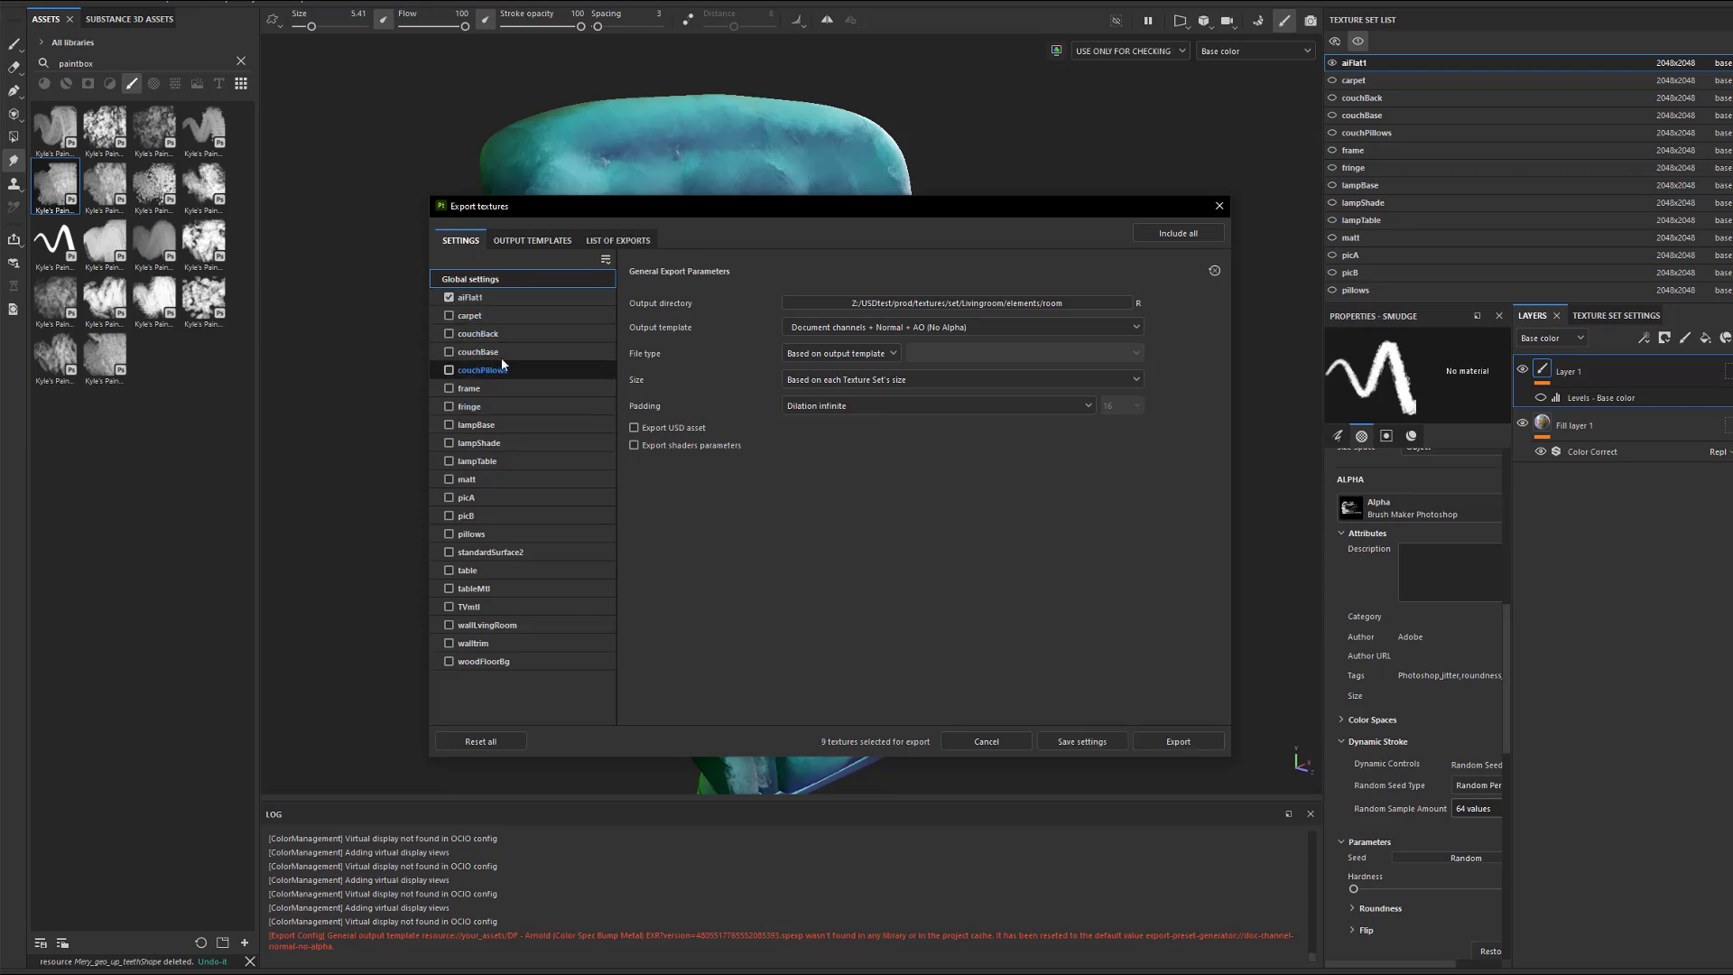
drag(625, 209, 622, 242)
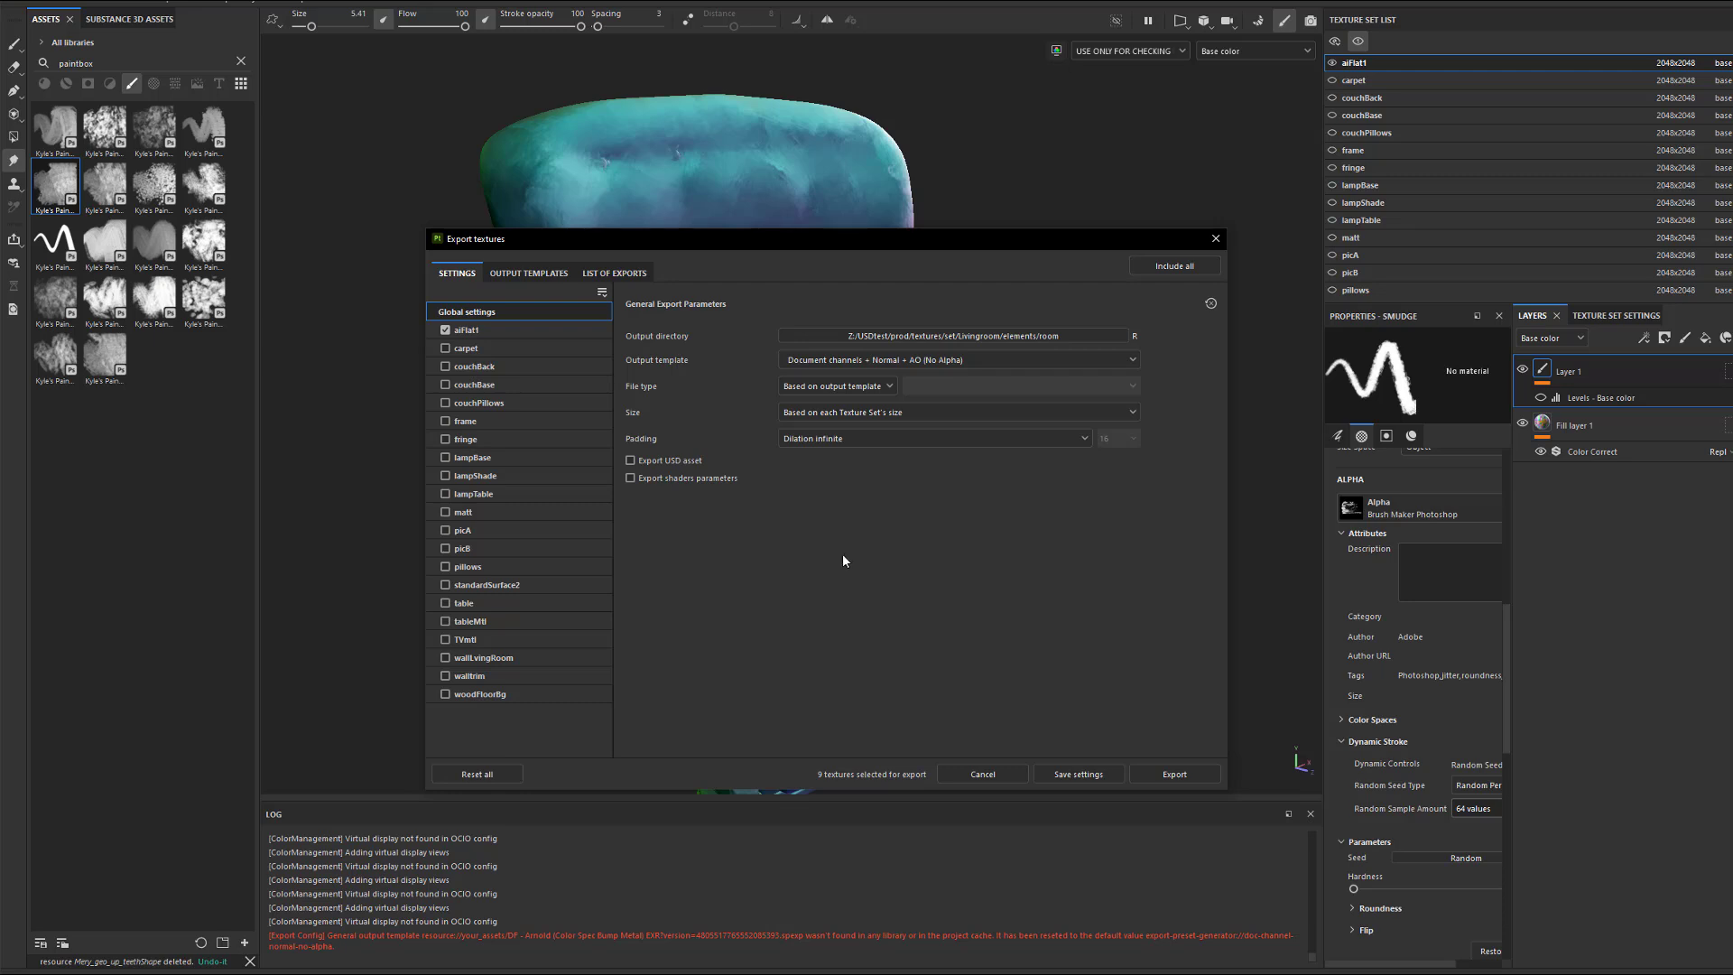
Choose the NormalPaint output template, review its Base color RGB output map and the export list, and close the export settings without exporting.
click(973, 360)
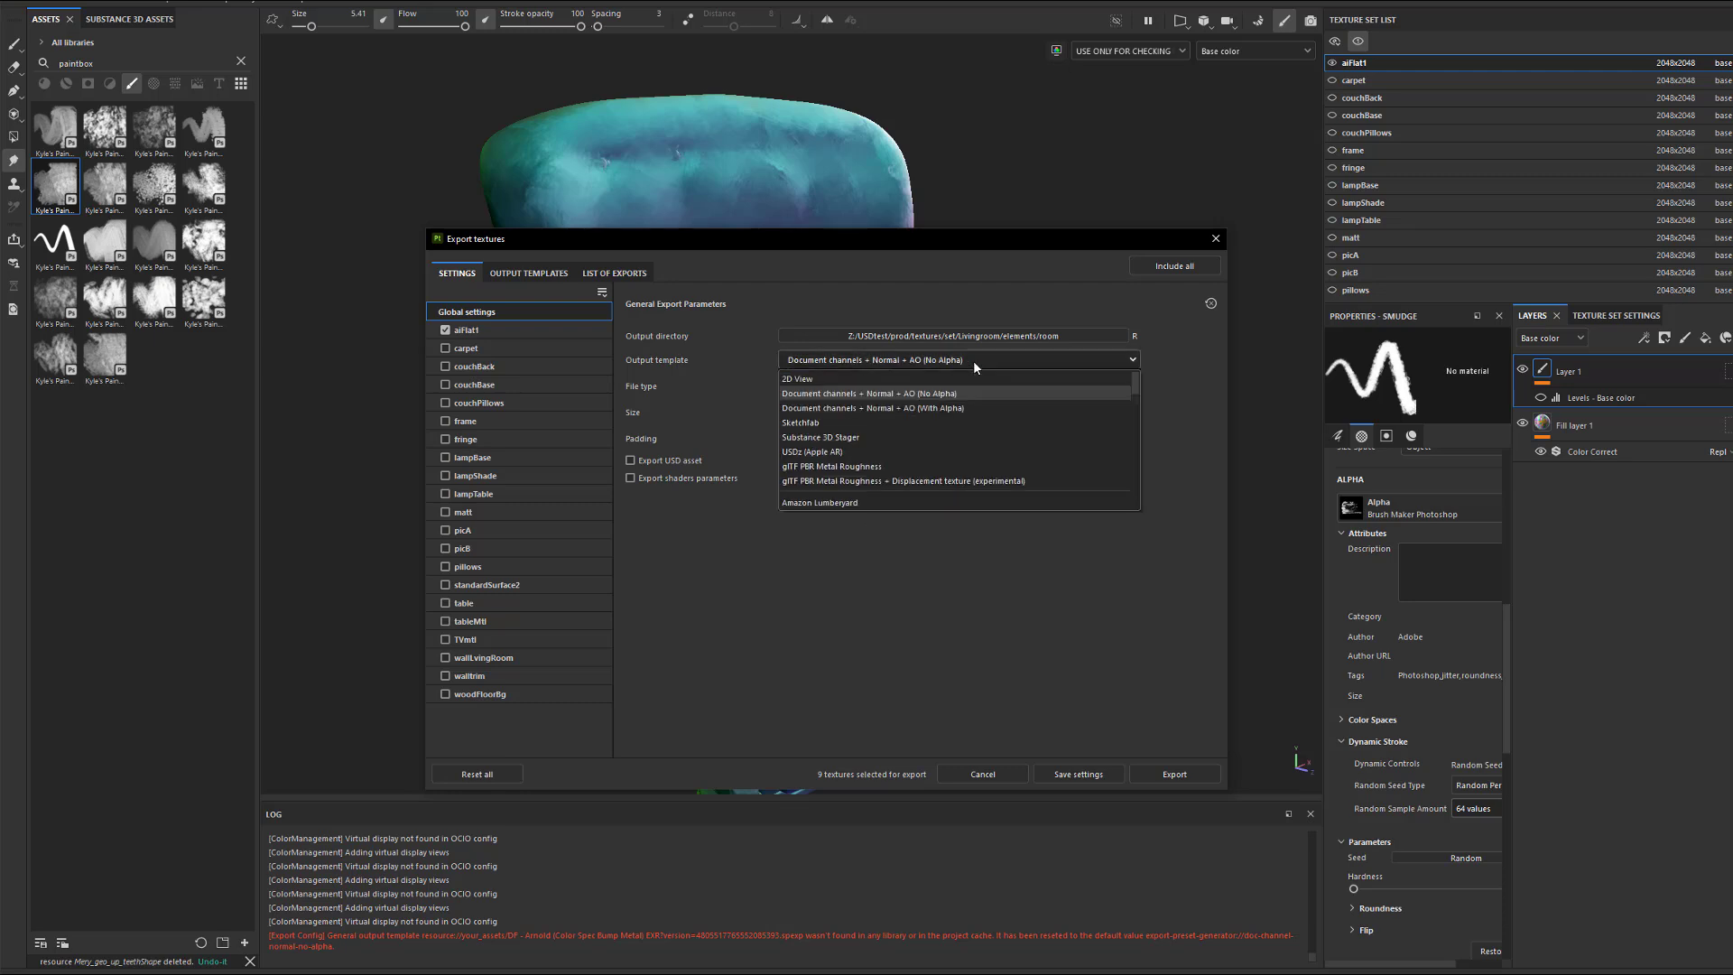
scroll(968, 374, down, 10)
click(841, 464)
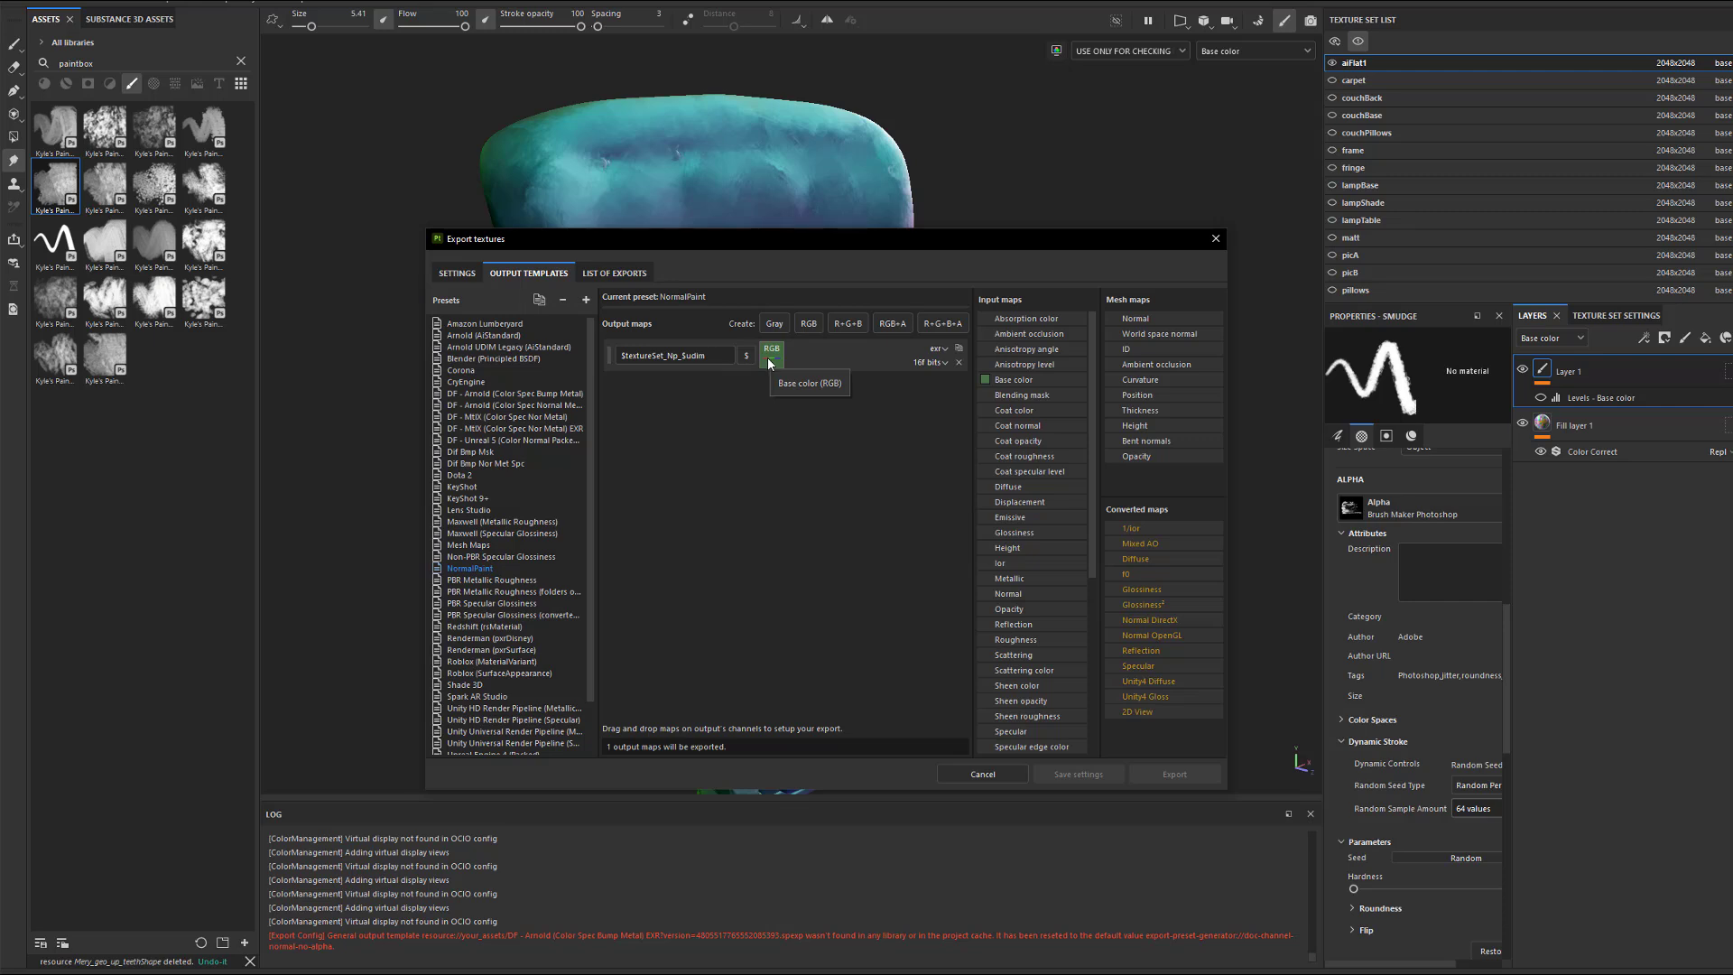
click(681, 356)
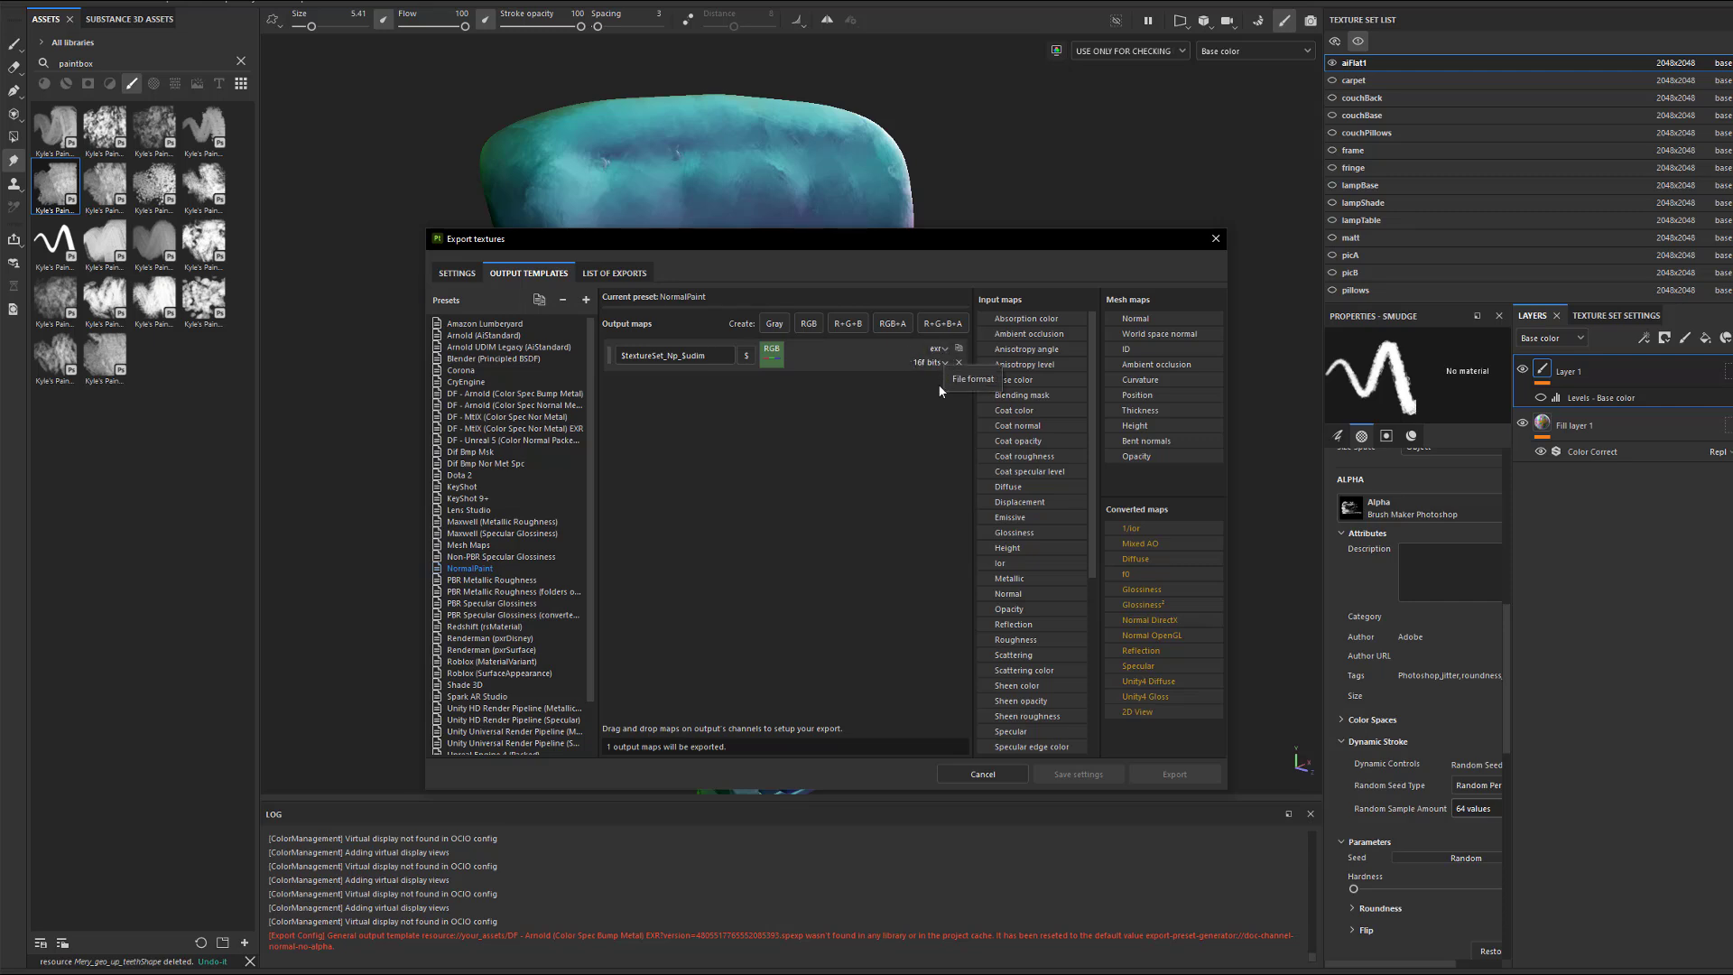
click(630, 272)
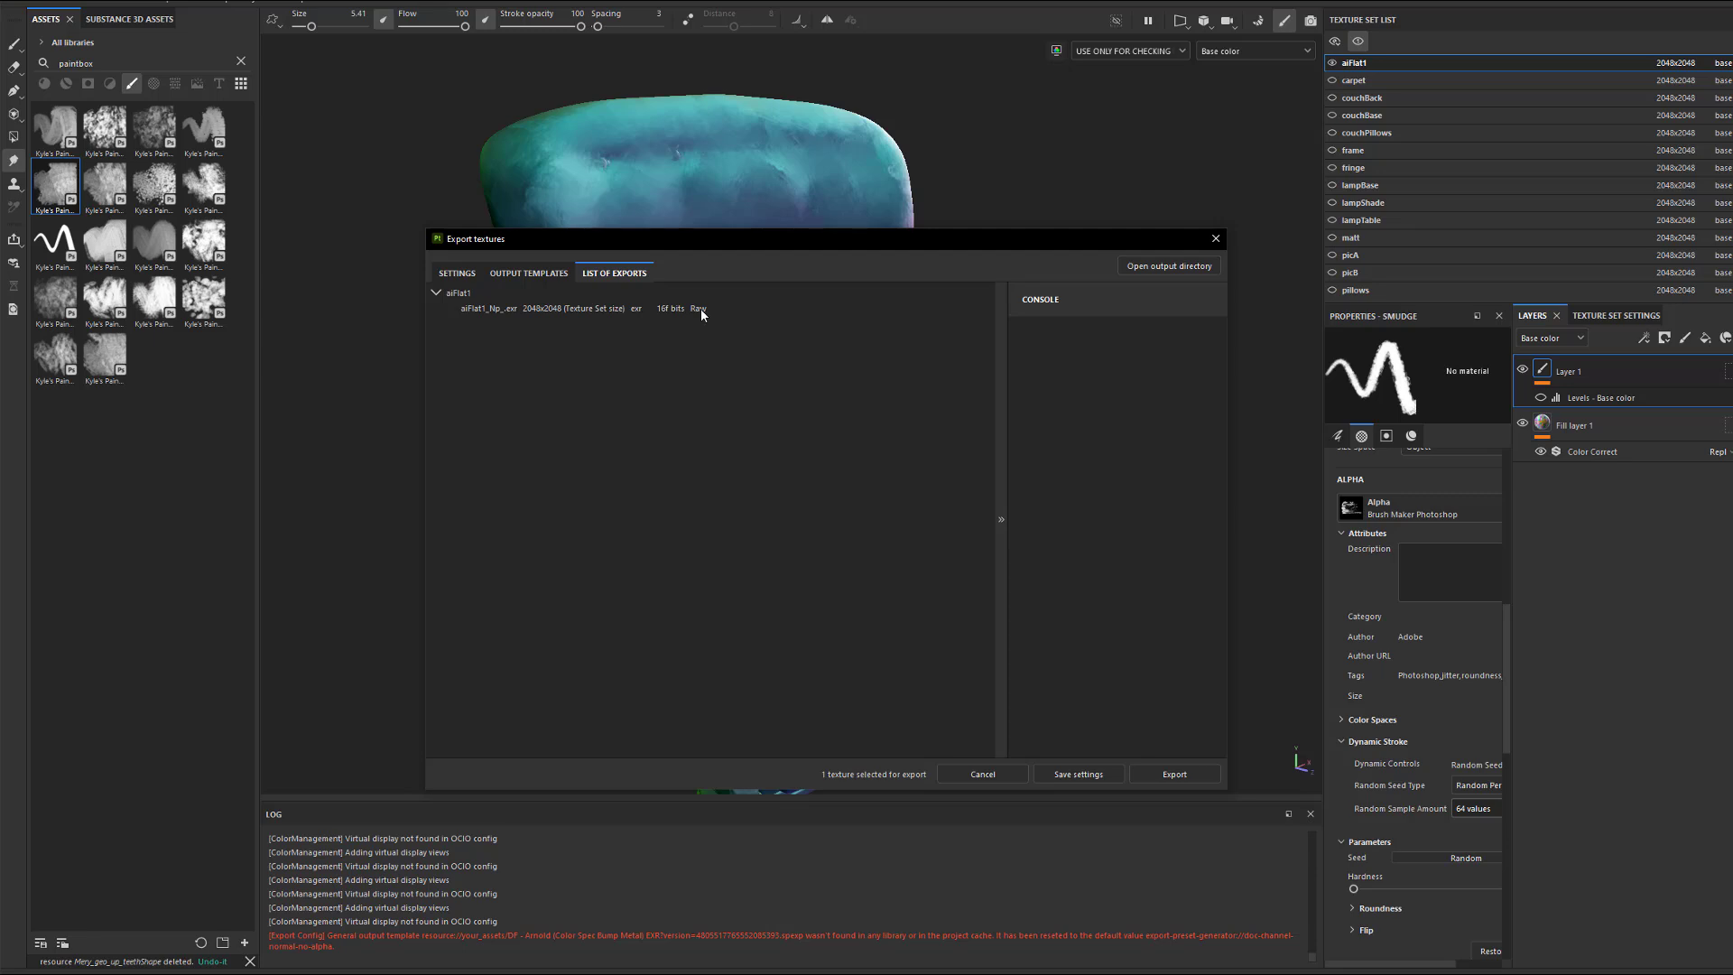
click(530, 275)
click(477, 274)
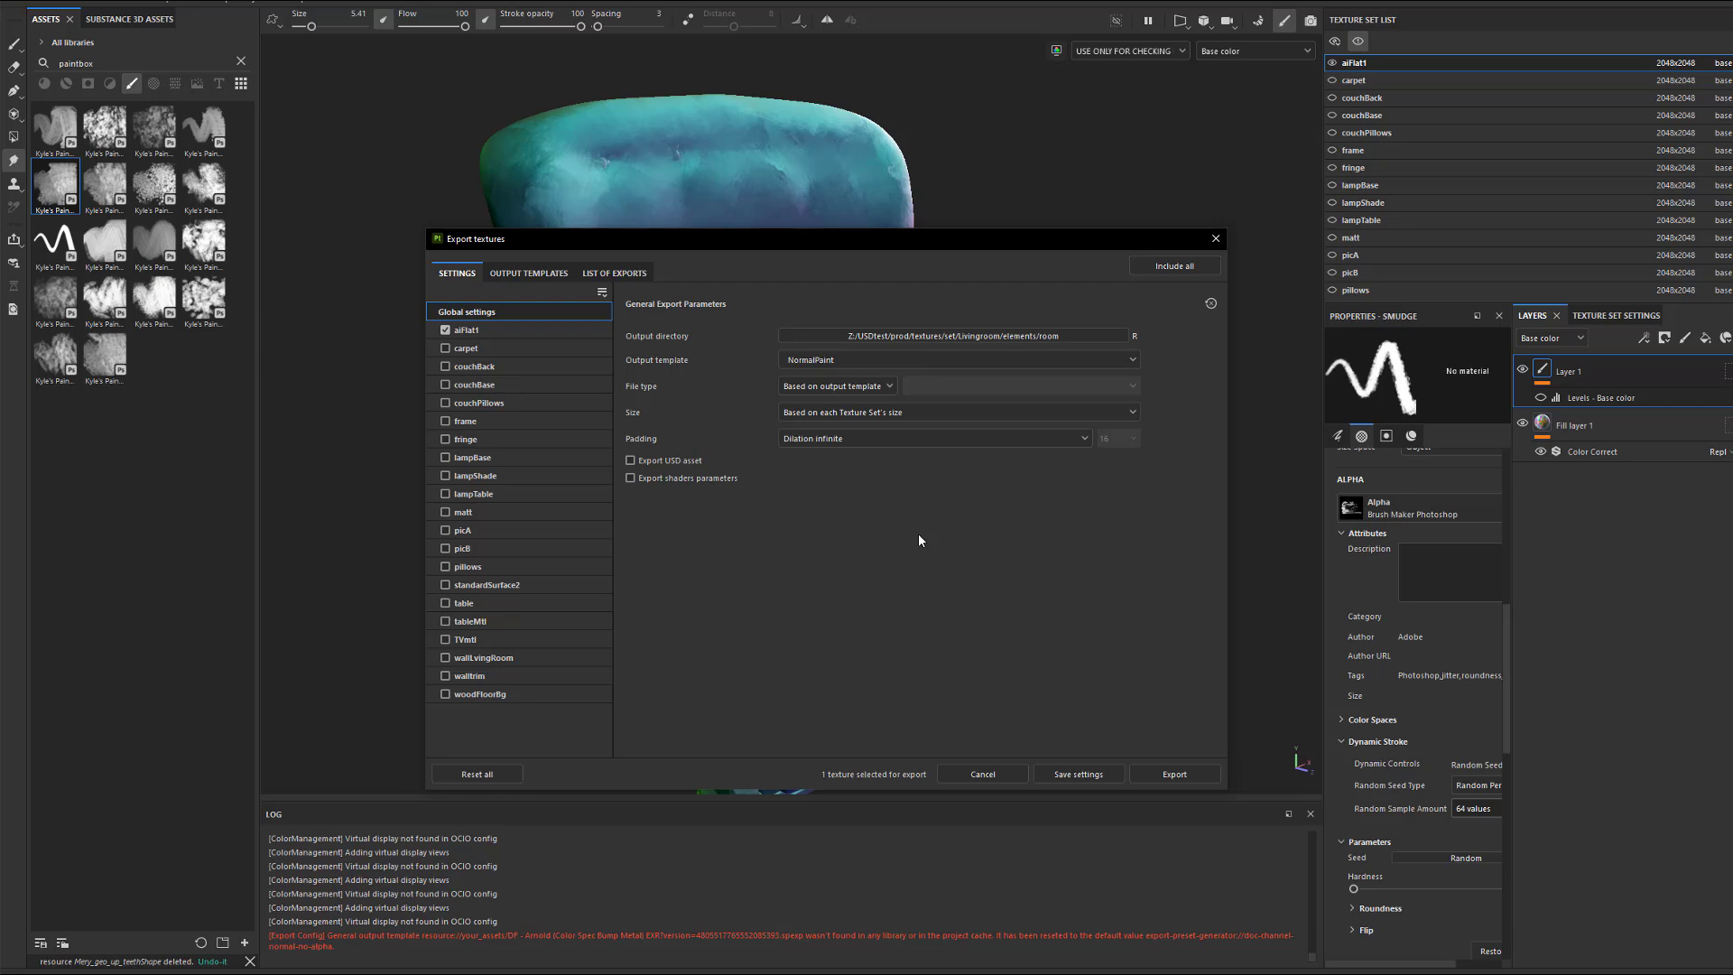
click(1215, 240)
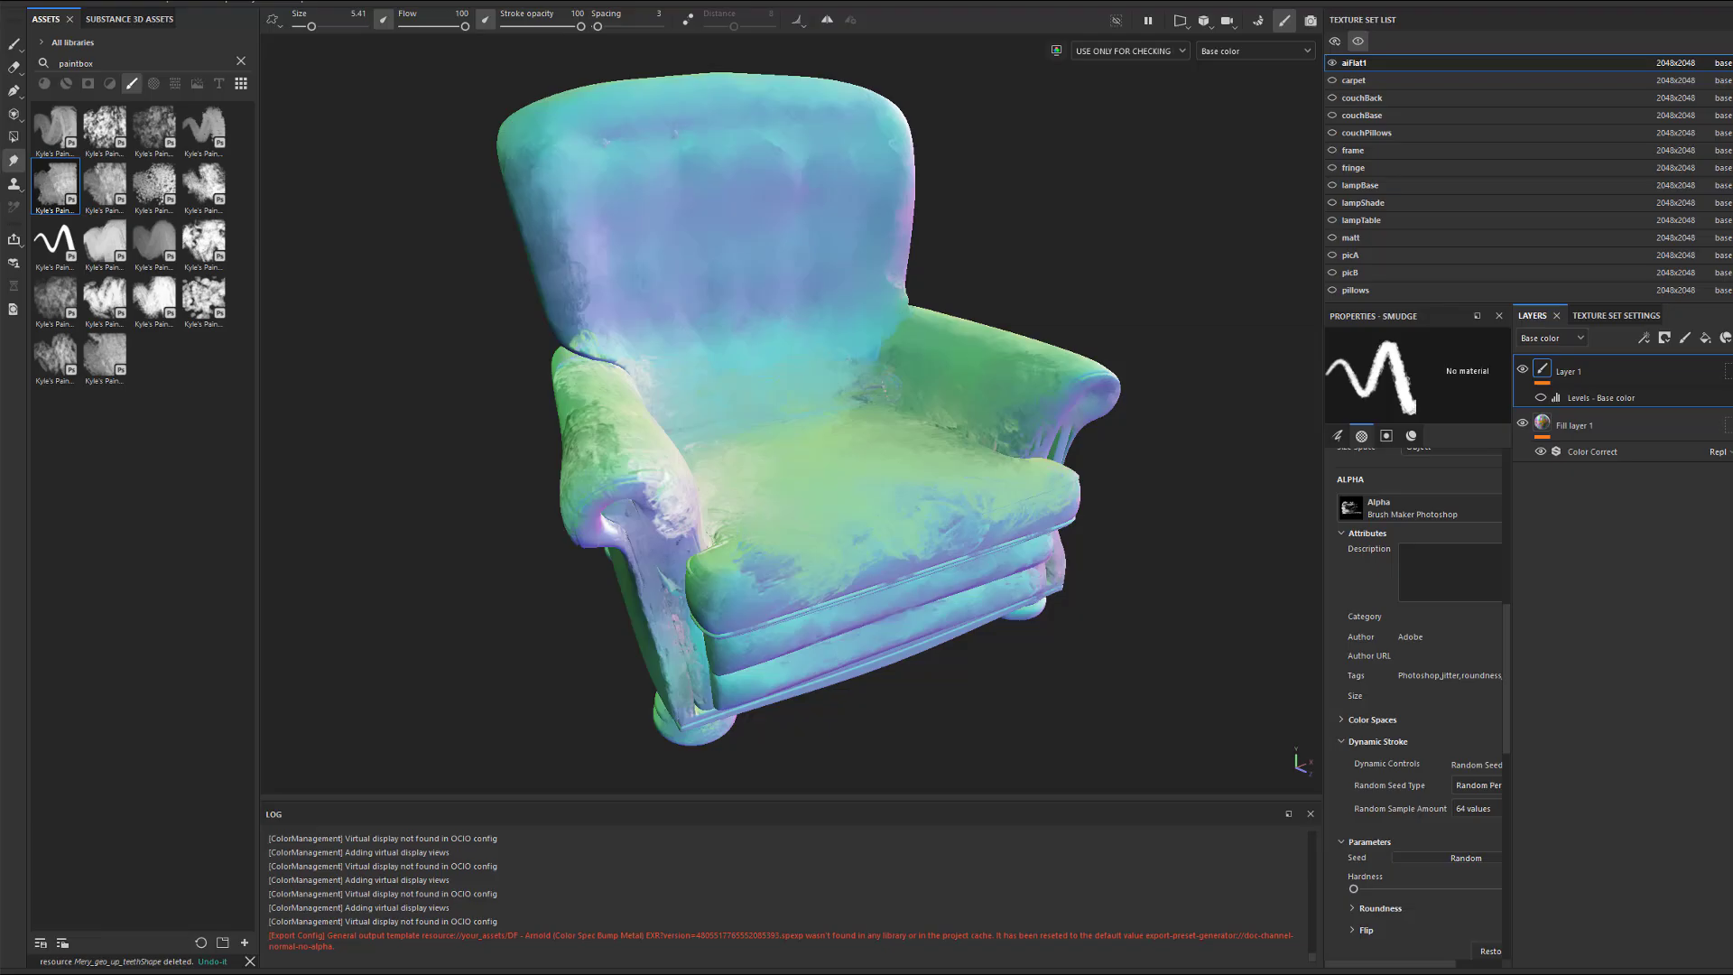
Show the Color Correct filter's parameters on Fill layer 1 and examine the armchair's seat and backrest from the front and above.
click(1621, 450)
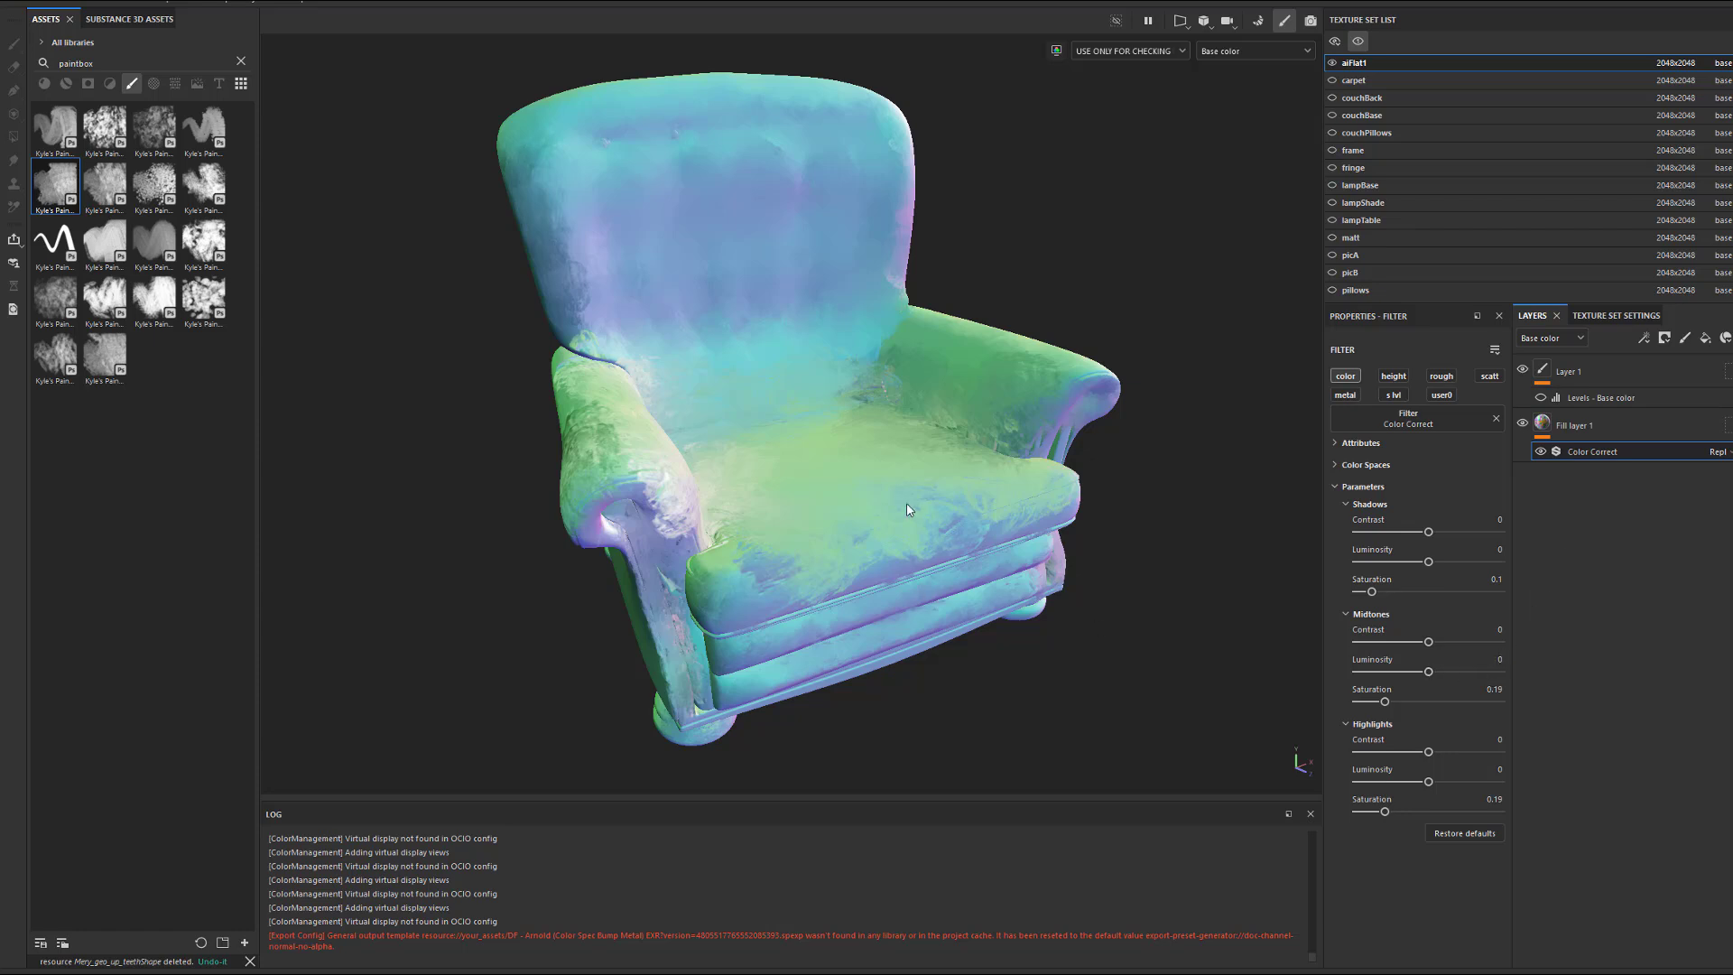
alt+drag(901, 511, 867, 582)
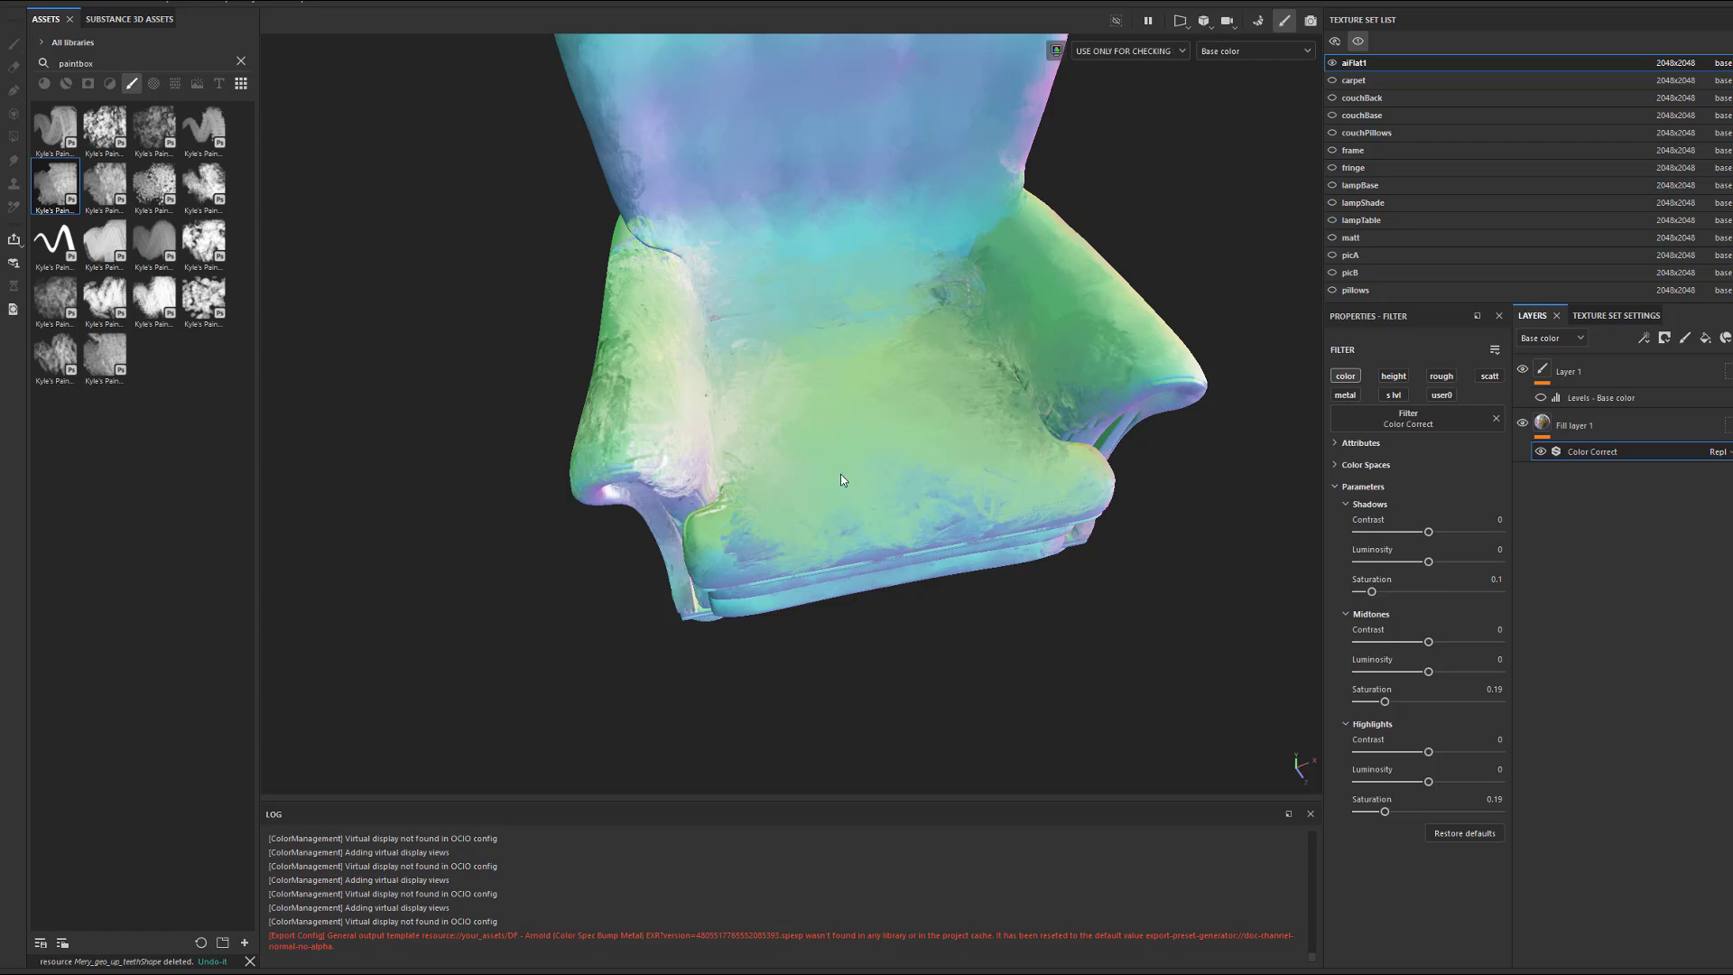
alt+drag(842, 477, 852, 376)
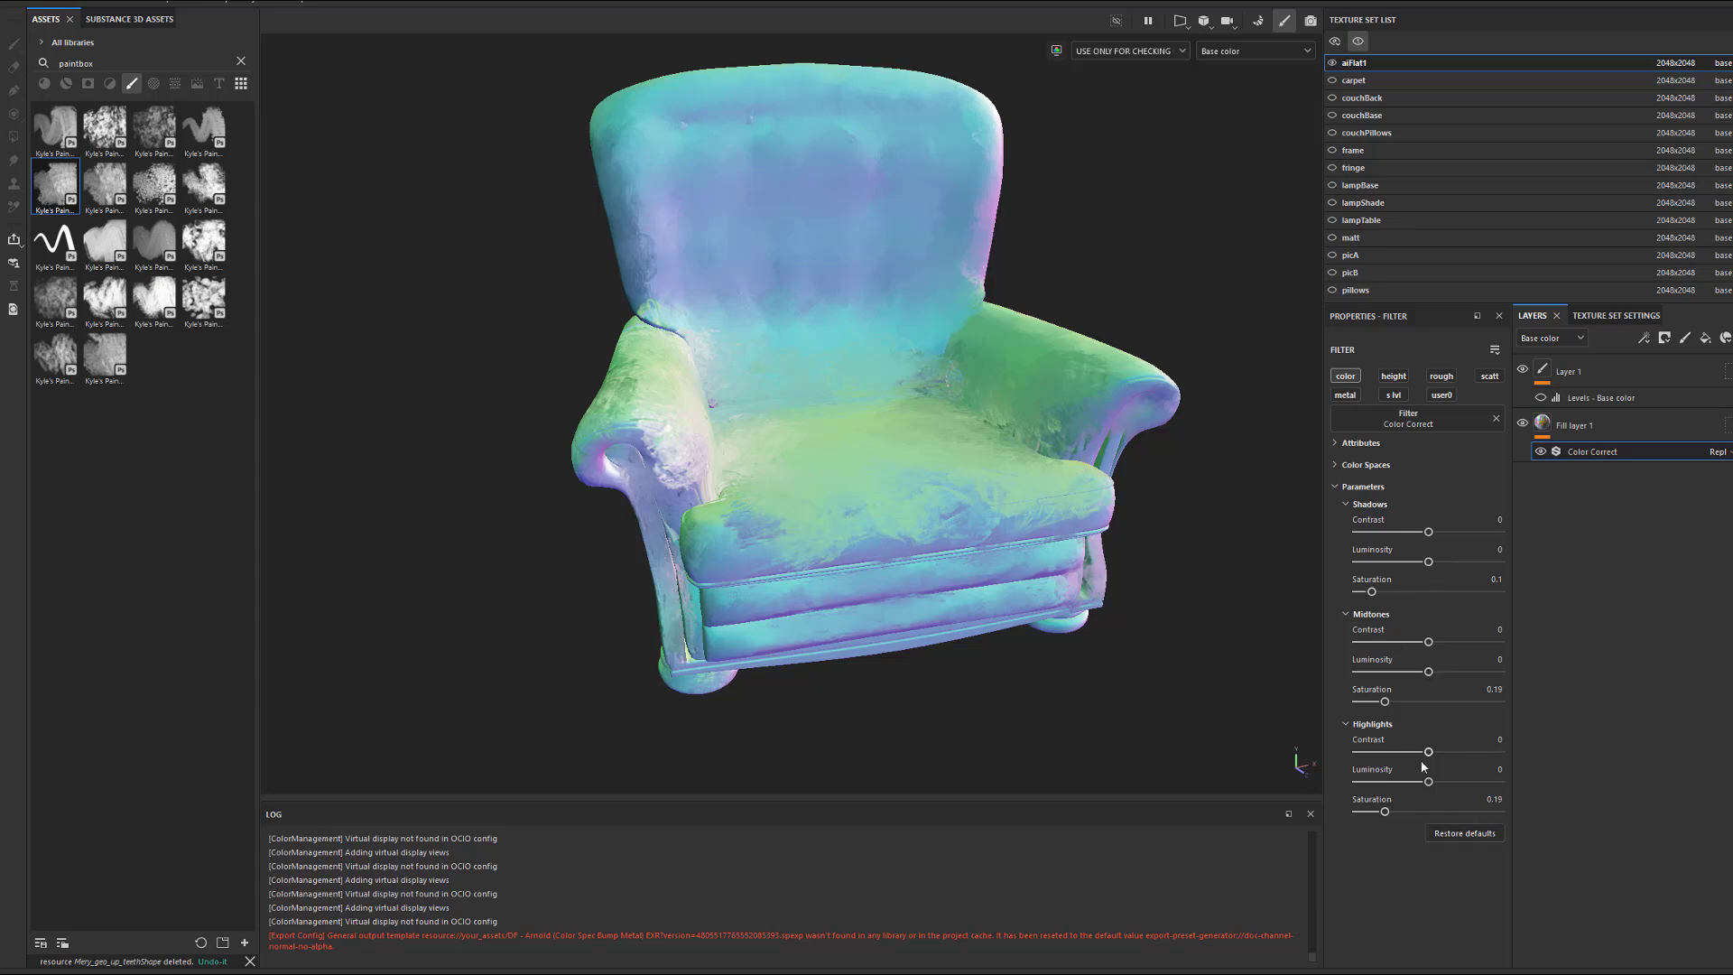
scroll(984, 541, up, 5)
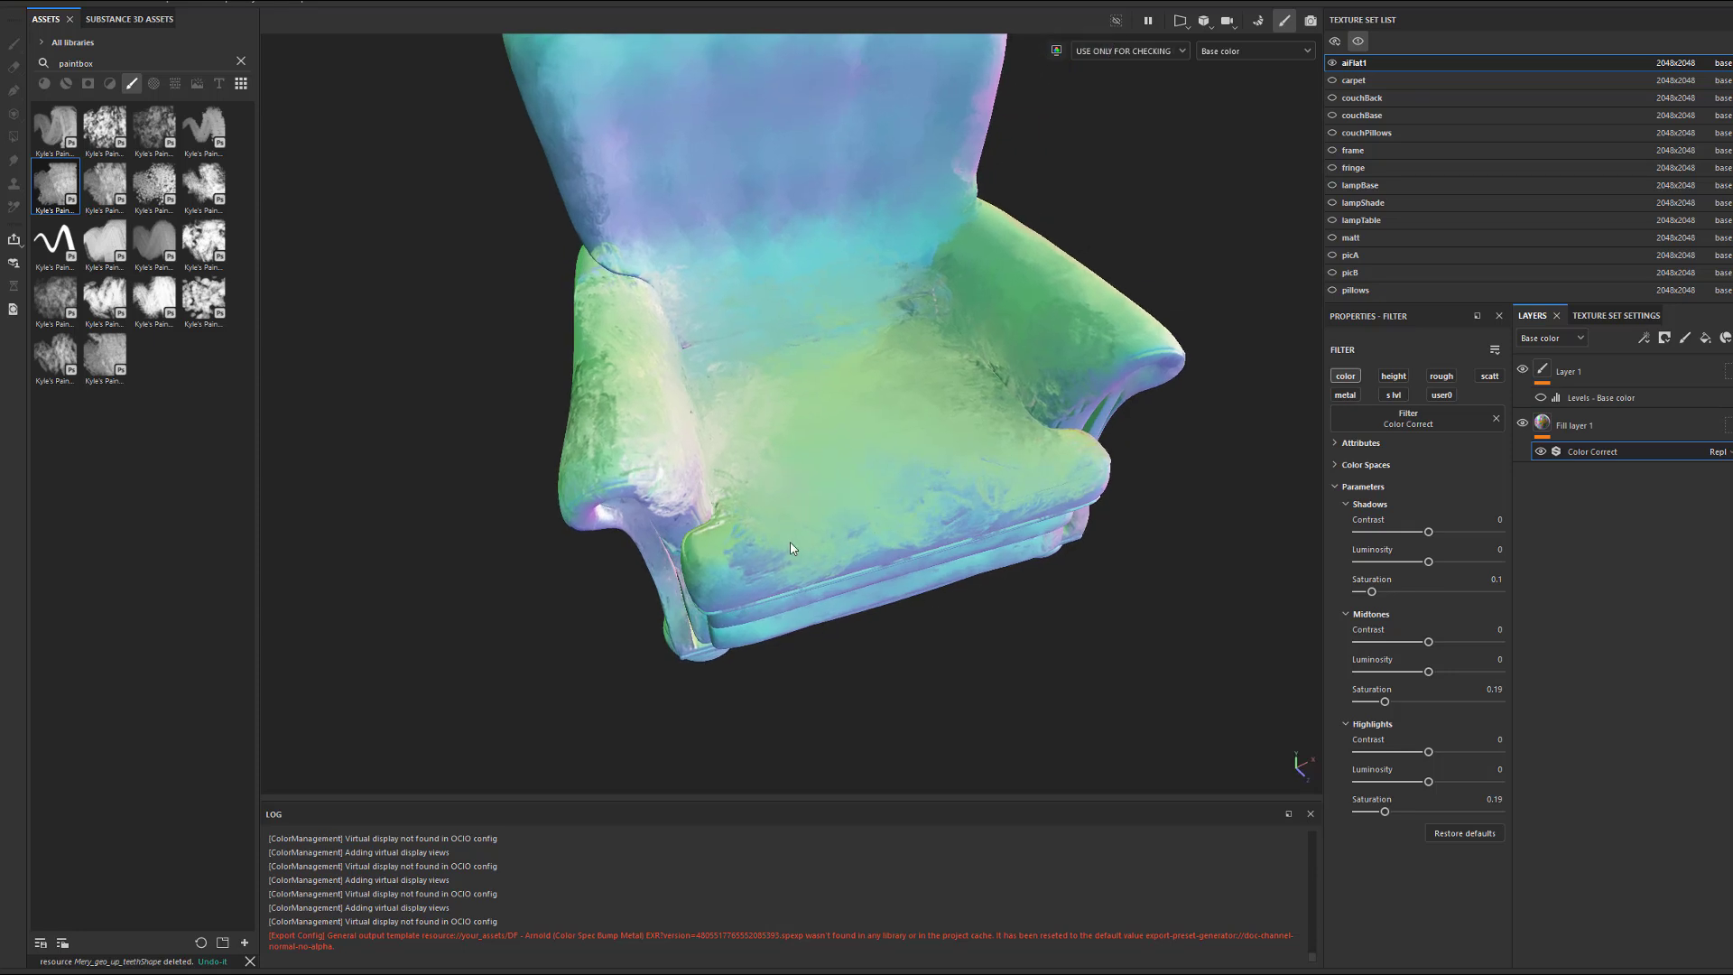
scroll(975, 506, up, 5)
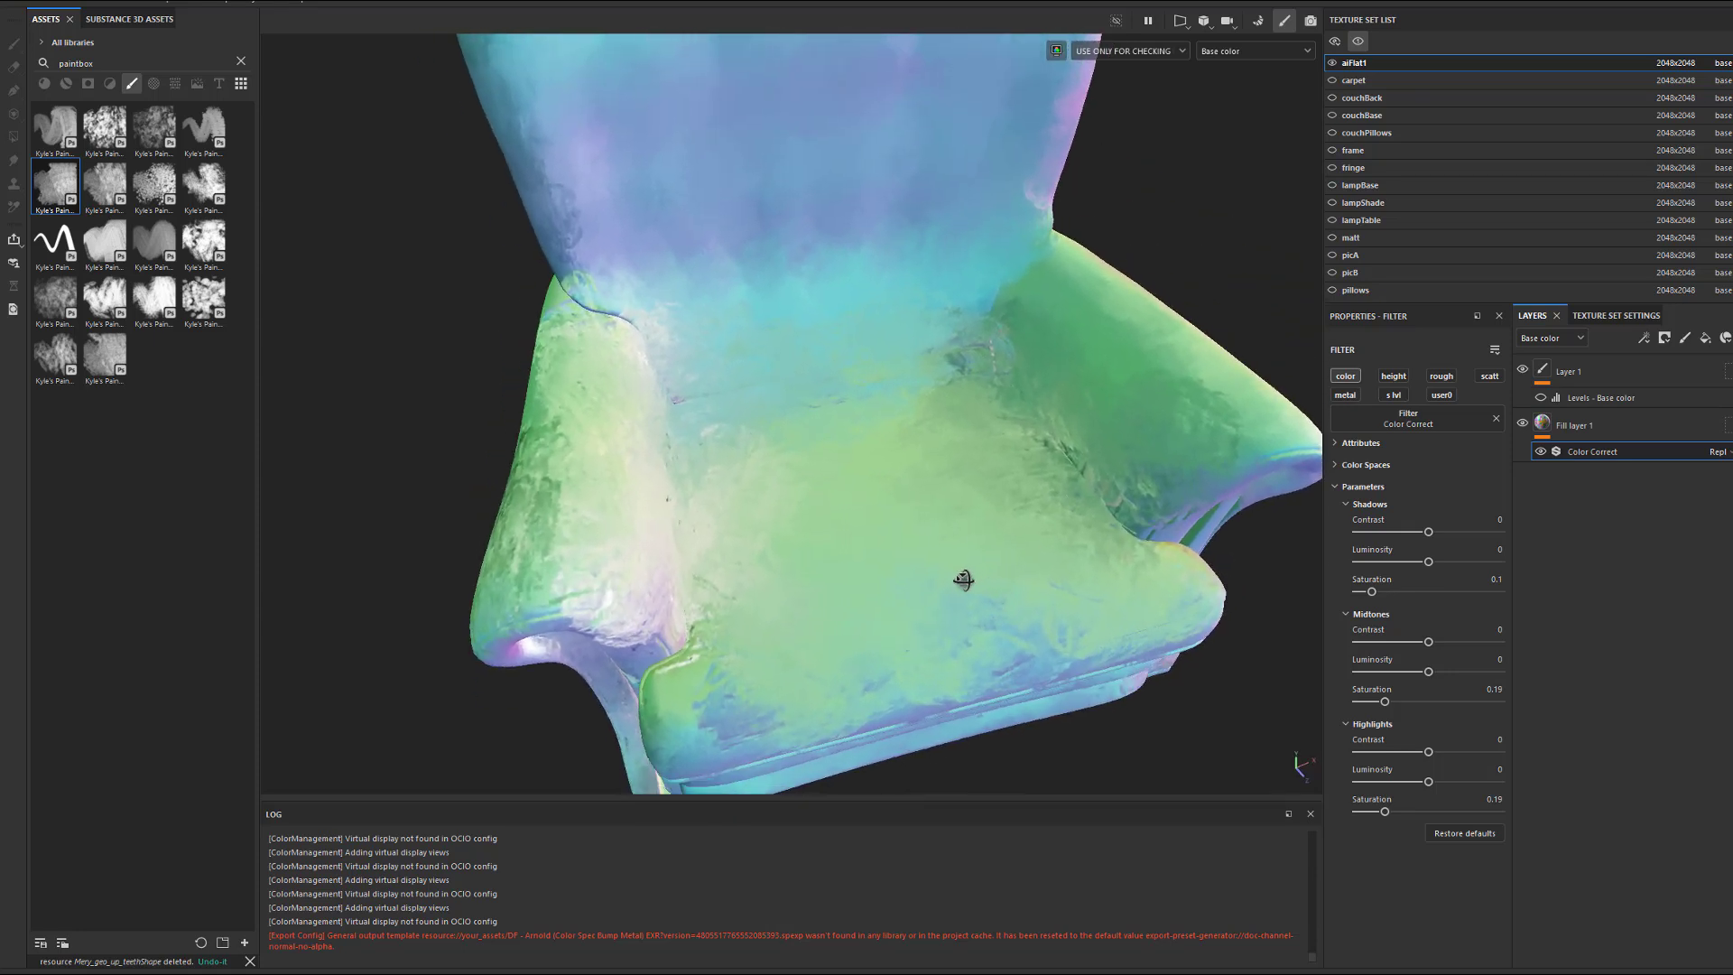
alt+drag(963, 580, 984, 454)
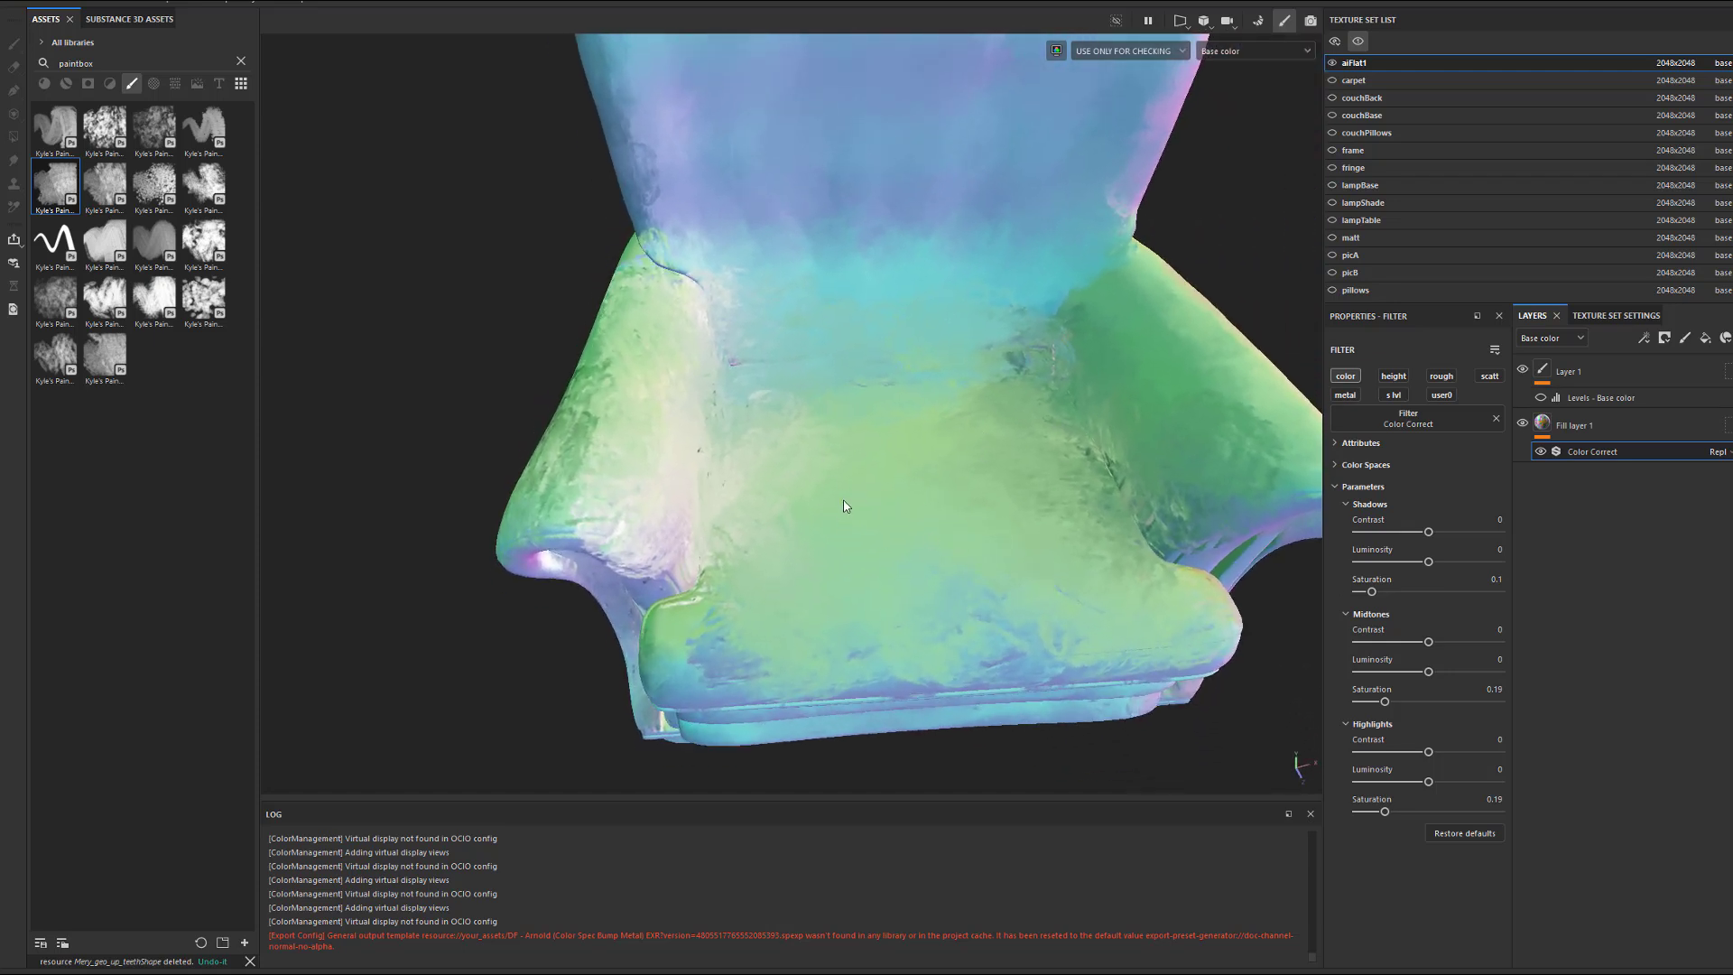
Examine the armchair's outer side panel, rolled armrest and feet from several angles.
alt+drag(816, 554, 1043, 448)
scroll(924, 523, down, 2)
alt+middle_drag(1042, 448, 1162, 470)
alt+drag(1079, 497, 1122, 485)
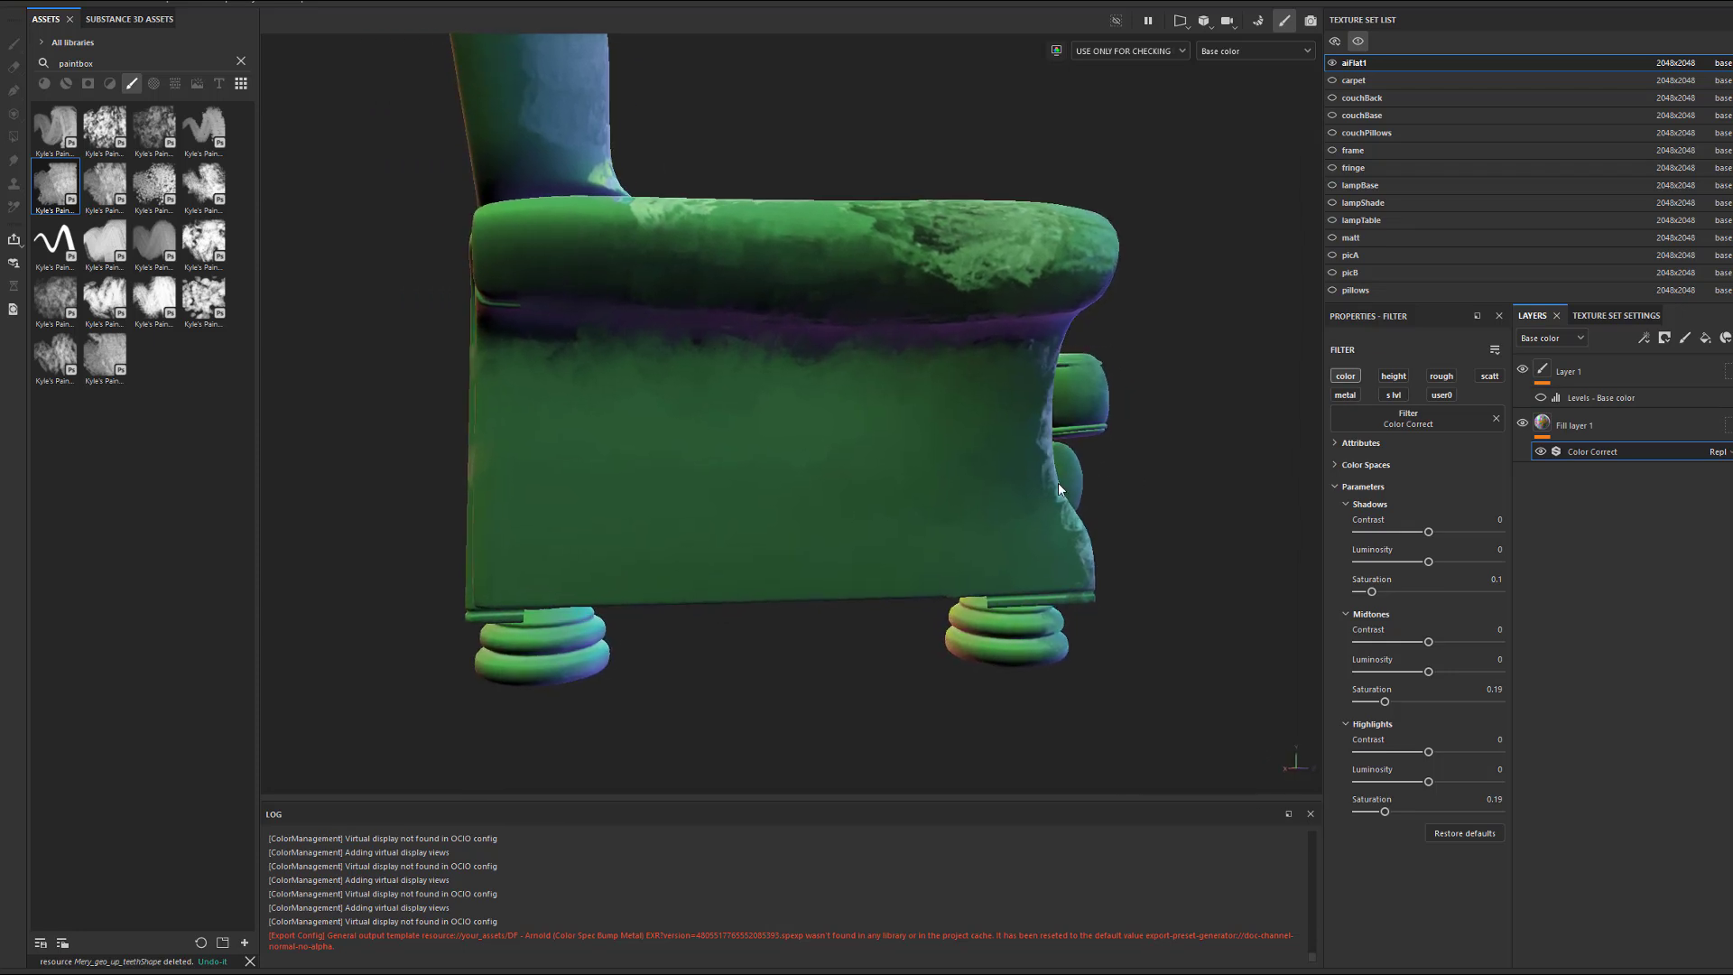
alt+middle_drag(1059, 483, 1136, 470)
alt+drag(1135, 467, 962, 451)
scroll(899, 471, down, 5)
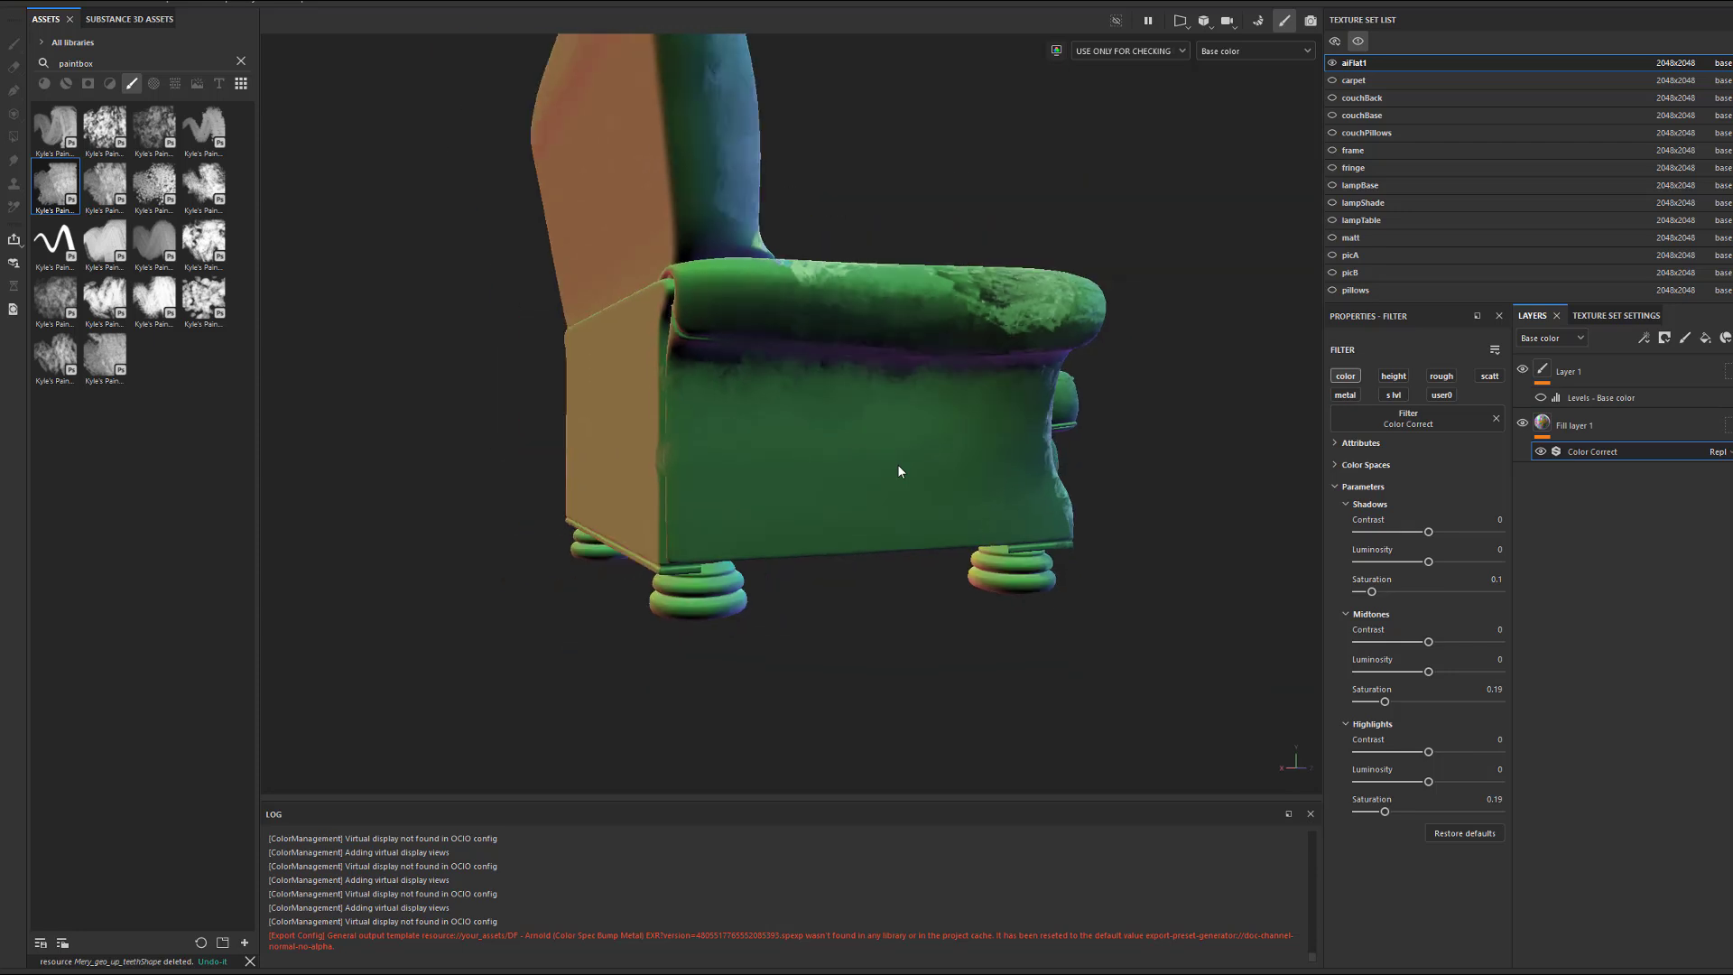
alt+drag(899, 470, 733, 404)
scroll(825, 451, up, 2)
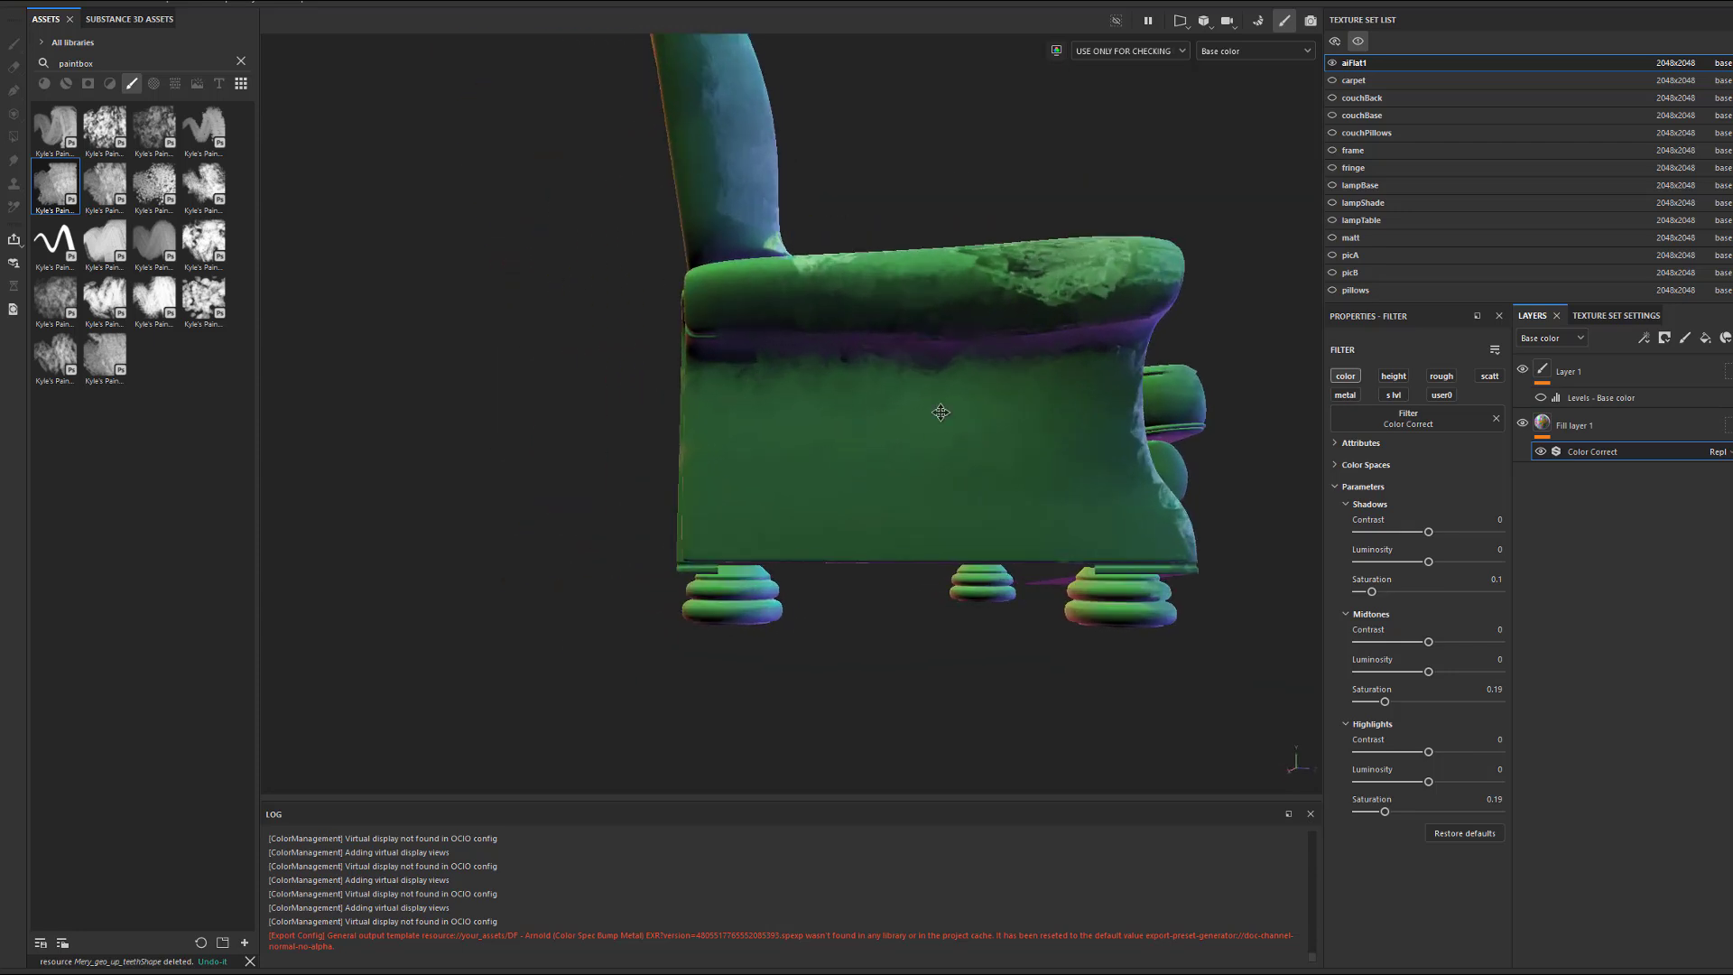
alt+drag(929, 398, 960, 465)
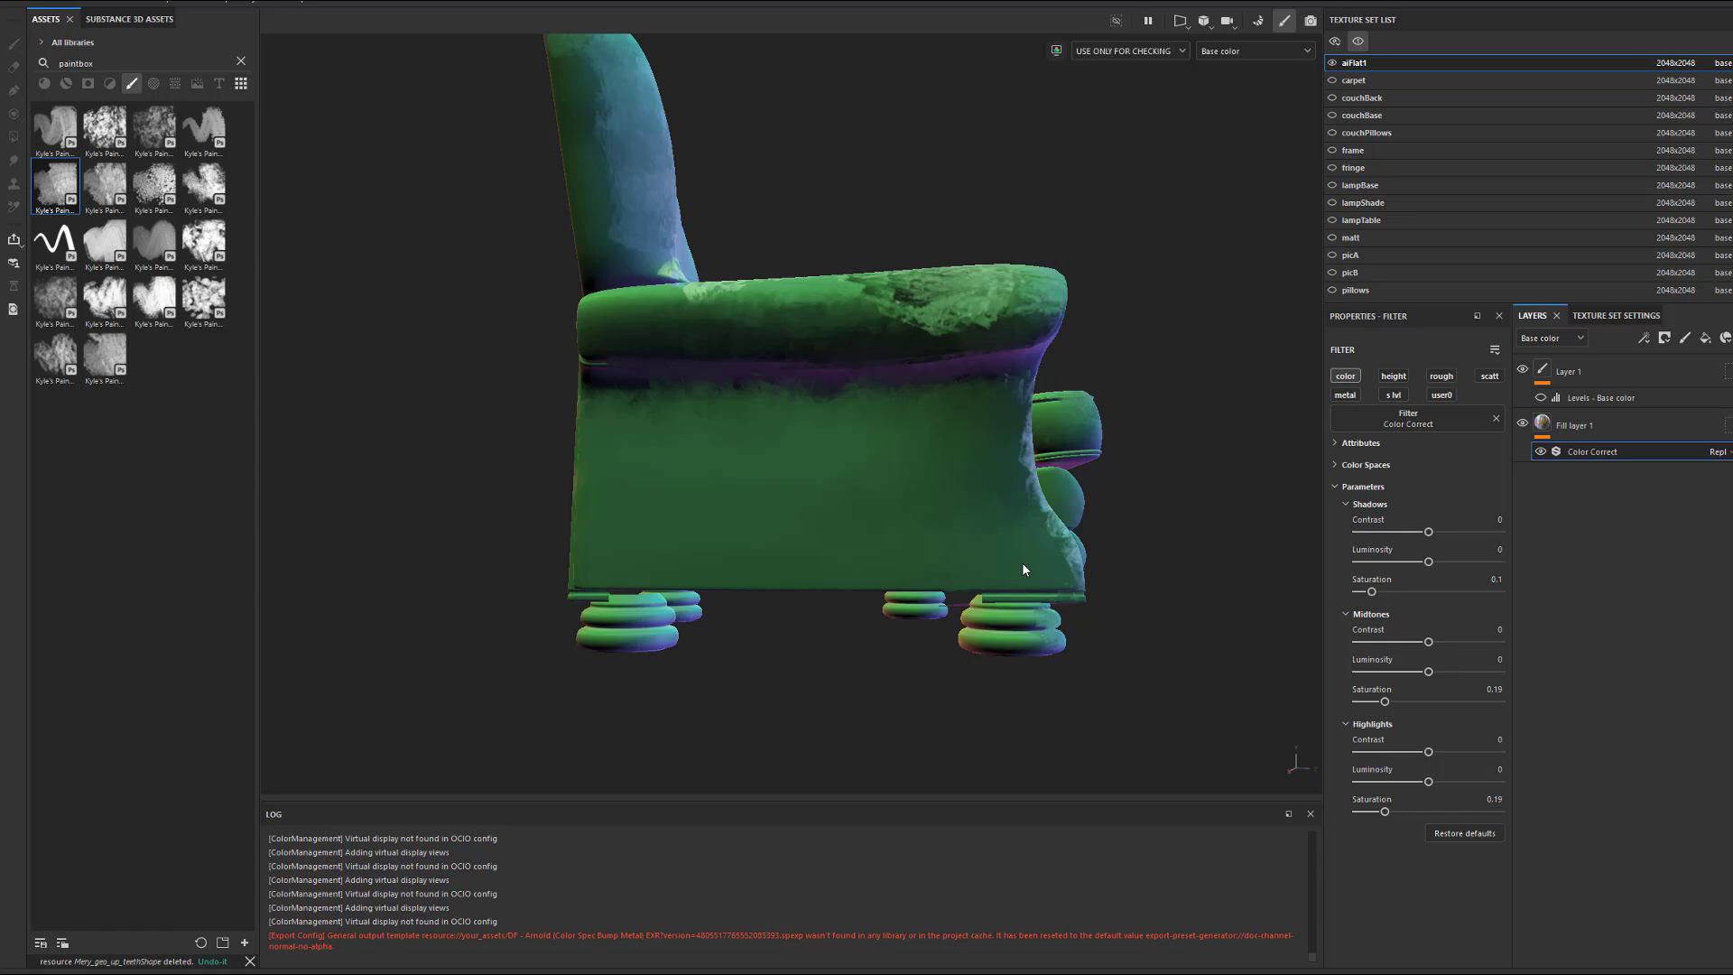
alt+drag(929, 568, 789, 596)
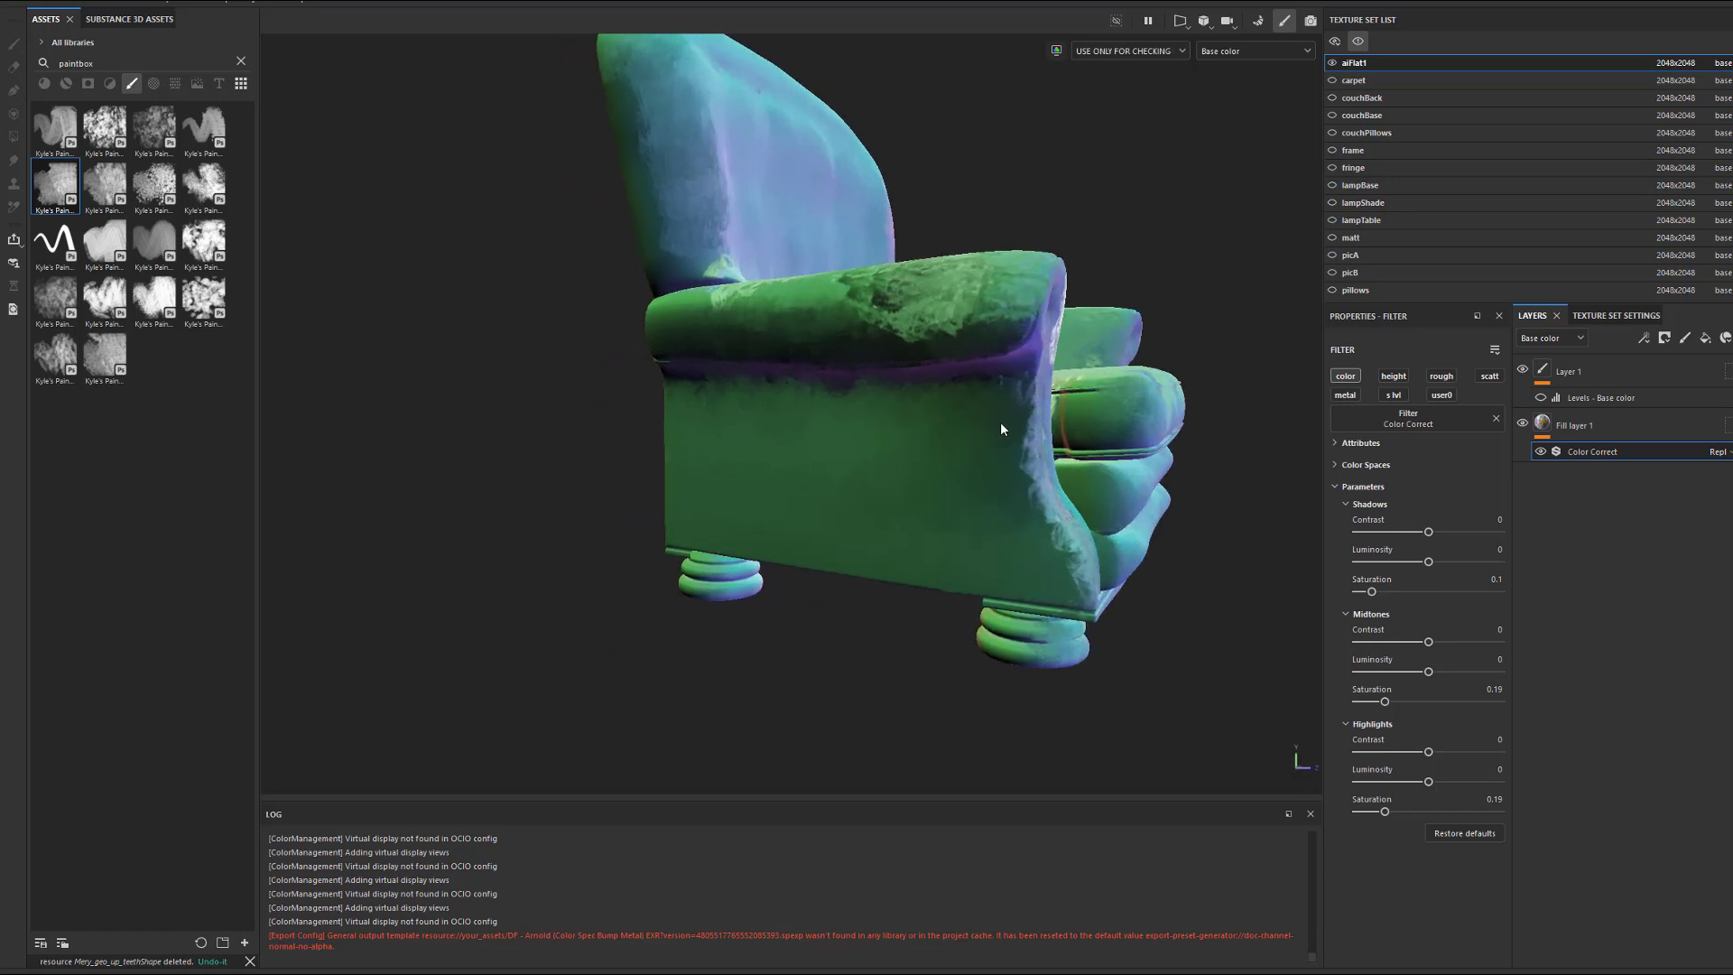
Smudge the dark seam under the rolled armrest into the outer side panel on Layer 1.
click(1613, 376)
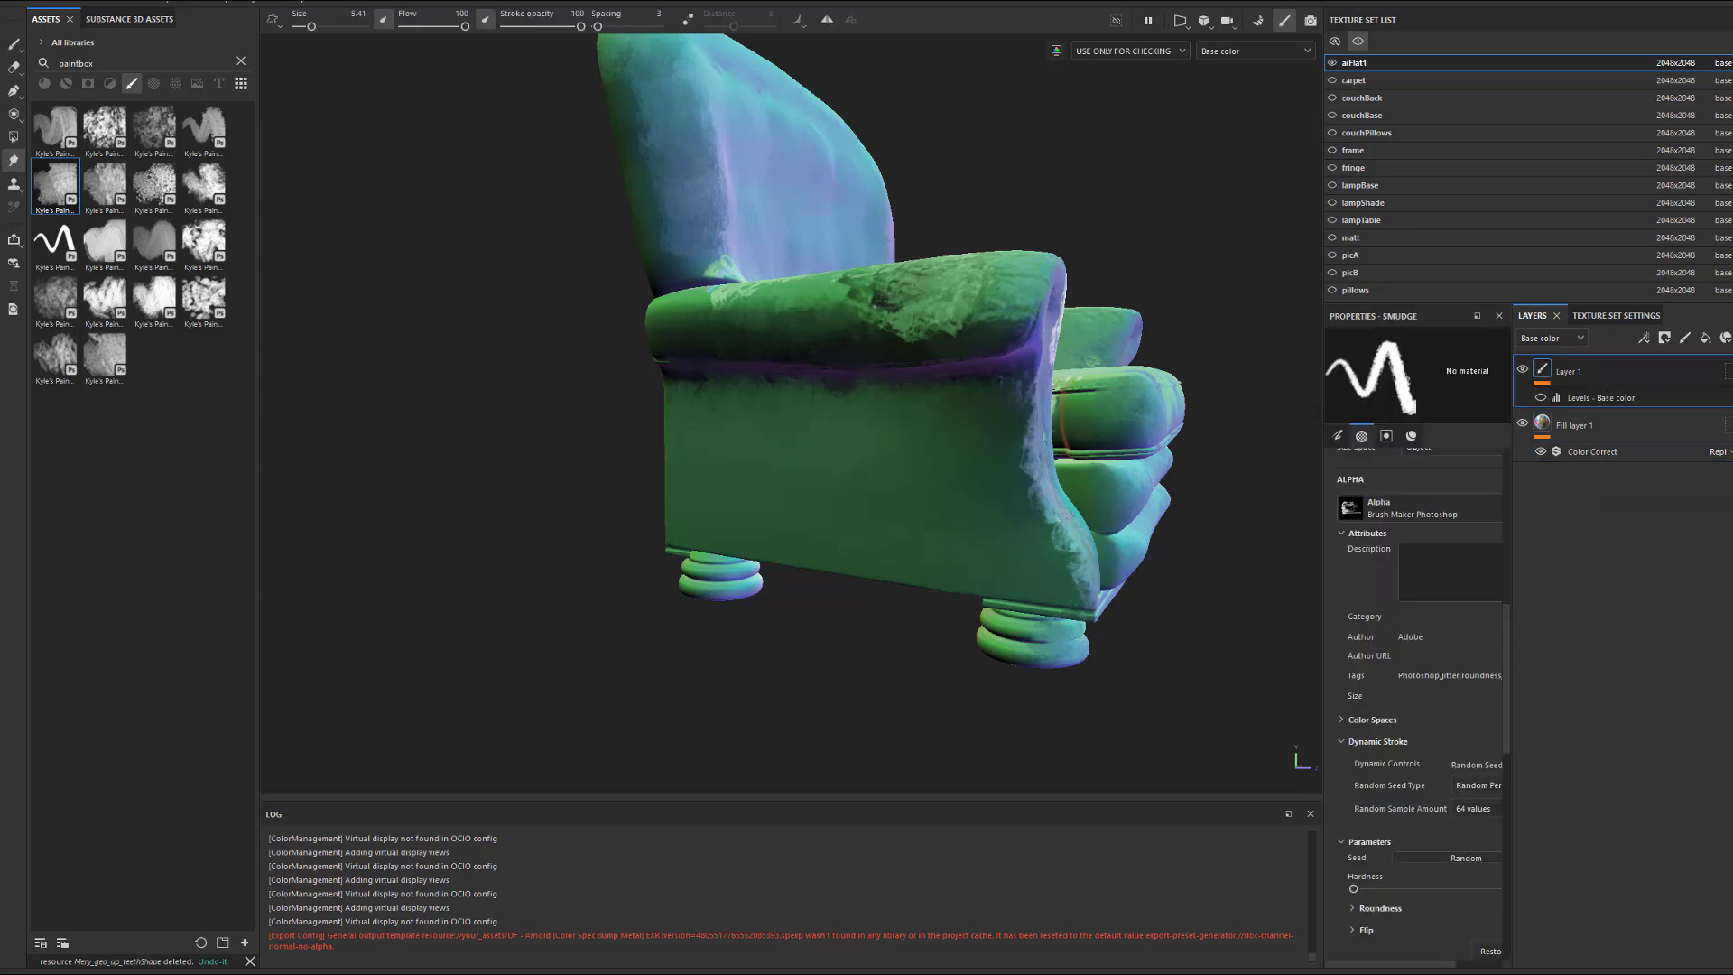
mouse_move(1011, 406)
mouse_down()
mouse_move(1036, 433)
mouse_move(1054, 523)
mouse_move(1028, 542)
mouse_move(966, 390)
mouse_move(686, 379)
mouse_move(759, 375)
mouse_move(812, 397)
mouse_move(793, 368)
mouse_move(754, 398)
mouse_move(825, 349)
mouse_up()
mouse_move(812, 483)
alt+mouse_down()
mouse_move(1004, 343)
mouse_move(925, 418)
mouse_move(693, 368)
alt+mouse_up()
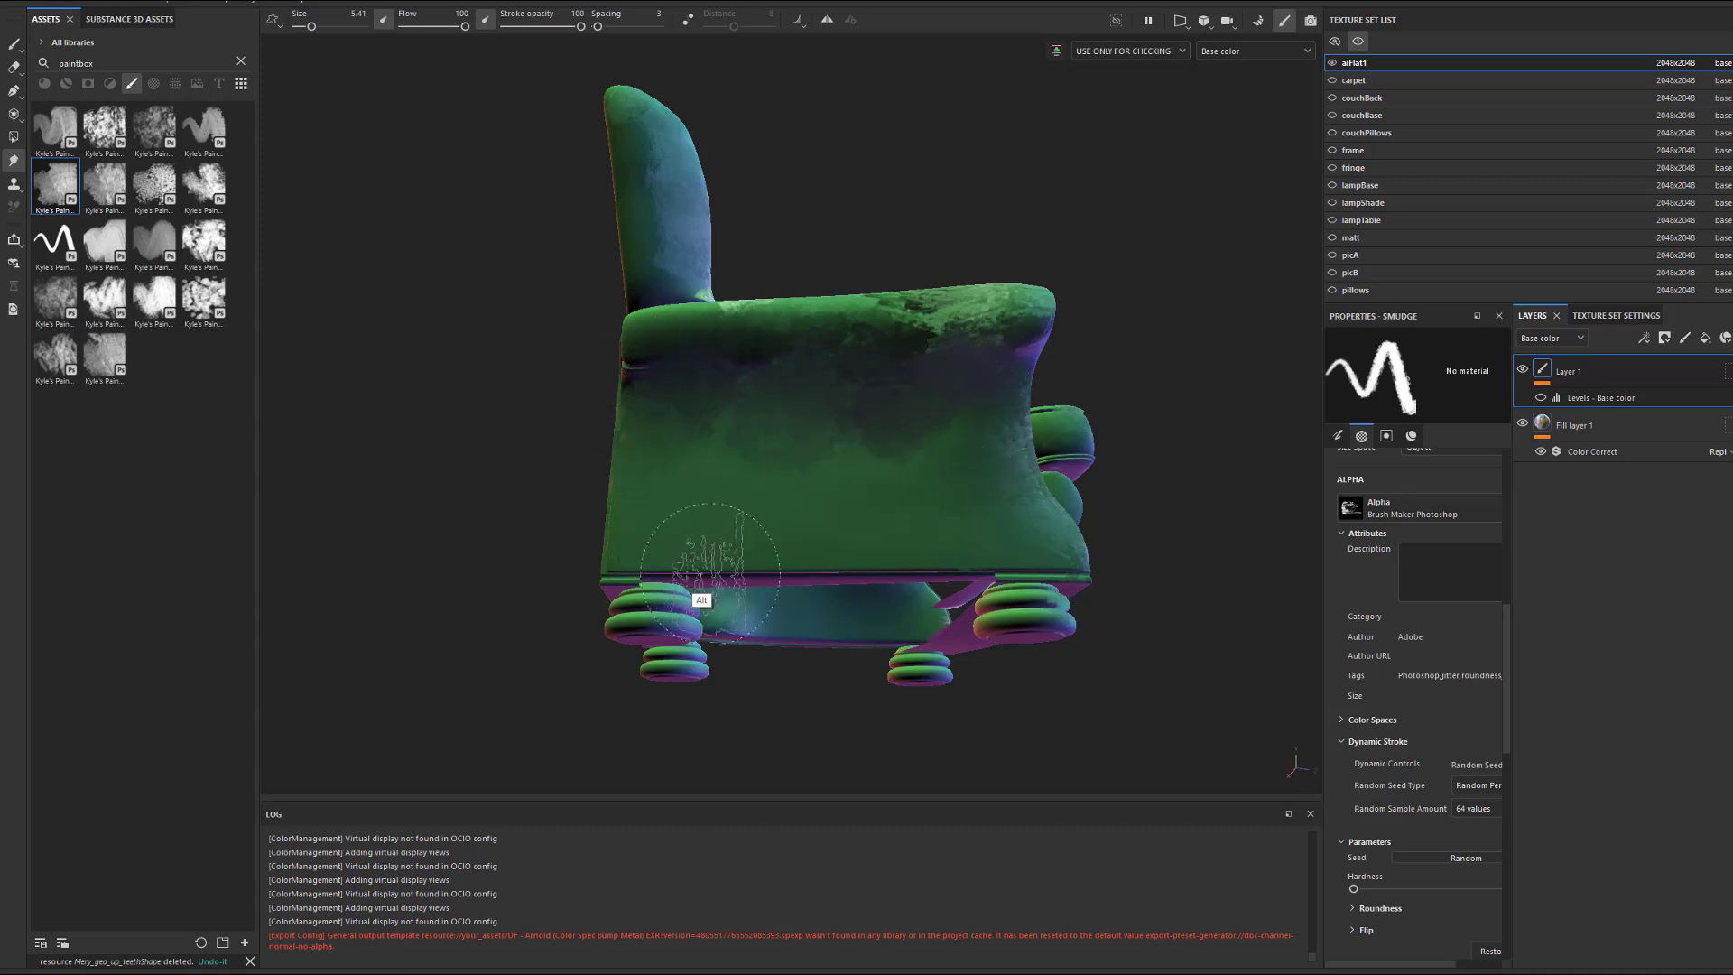
Smudge the outer side panel along its lower edge and across its rear half, and check the whole armchair from the front.
mouse_move(695, 577)
alt+mouse_down()
mouse_move(640, 530)
mouse_move(740, 623)
alt+mouse_up()
mouse_move(626, 523)
mouse_down()
mouse_move(625, 442)
mouse_move(684, 457)
mouse_move(733, 524)
mouse_up()
mouse_move(893, 519)
alt+mouse_down()
mouse_move(731, 573)
mouse_move(874, 541)
mouse_move(948, 467)
mouse_move(944, 541)
mouse_move(904, 432)
mouse_move(813, 447)
alt+mouse_up()
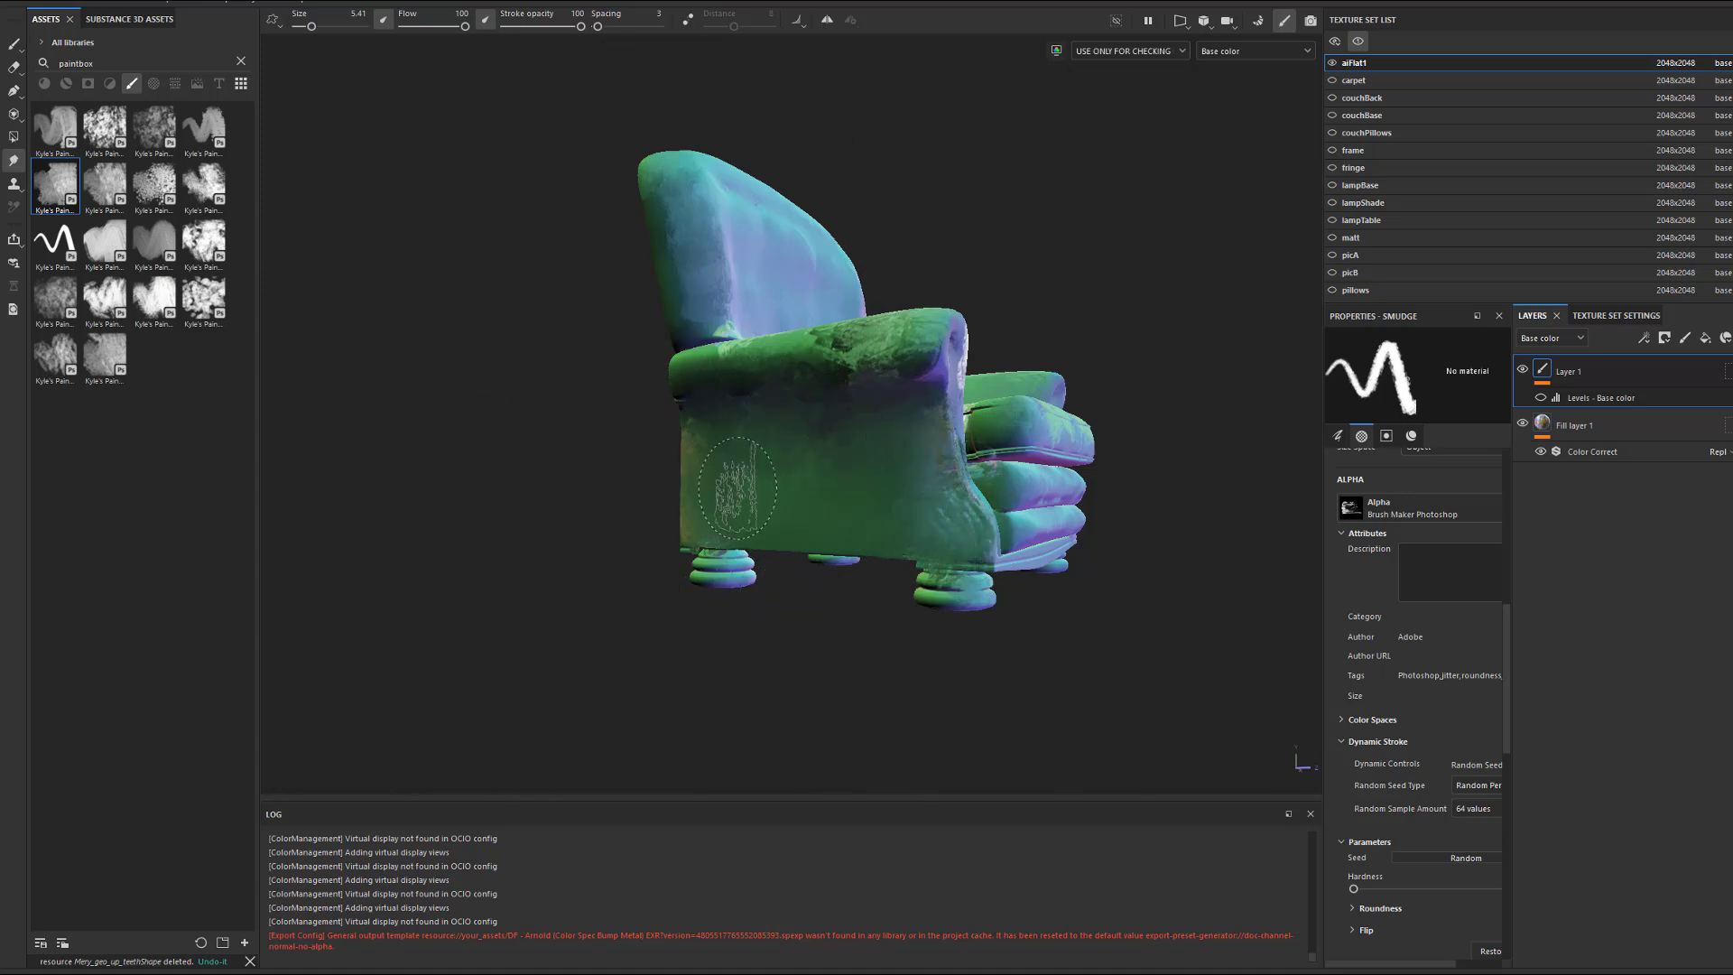
mouse_move(732, 491)
mouse_down()
mouse_move(782, 472)
mouse_move(748, 503)
mouse_move(840, 449)
mouse_move(812, 460)
mouse_move(758, 397)
mouse_move(731, 452)
mouse_move(817, 451)
mouse_move(894, 515)
mouse_move(912, 478)
mouse_move(710, 503)
mouse_move(864, 460)
mouse_move(821, 455)
mouse_move(886, 565)
mouse_move(859, 491)
mouse_up()
mouse_move(728, 383)
mouse_down()
mouse_move(768, 397)
mouse_move(731, 393)
mouse_move(971, 335)
mouse_move(902, 370)
mouse_move(840, 348)
mouse_move(774, 398)
mouse_move(706, 374)
mouse_move(920, 406)
mouse_move(890, 393)
mouse_move(875, 434)
mouse_move(762, 472)
mouse_move(738, 499)
mouse_move(753, 471)
mouse_move(758, 496)
mouse_up()
mouse_move(730, 268)
mouse_down()
mouse_move(724, 210)
mouse_move(721, 275)
mouse_move(709, 218)
mouse_move(663, 174)
mouse_move(696, 201)
mouse_move(707, 381)
mouse_move(688, 358)
mouse_move(872, 436)
mouse_move(750, 463)
mouse_move(774, 490)
mouse_move(909, 471)
mouse_move(927, 451)
mouse_move(773, 483)
mouse_move(752, 598)
mouse_up()
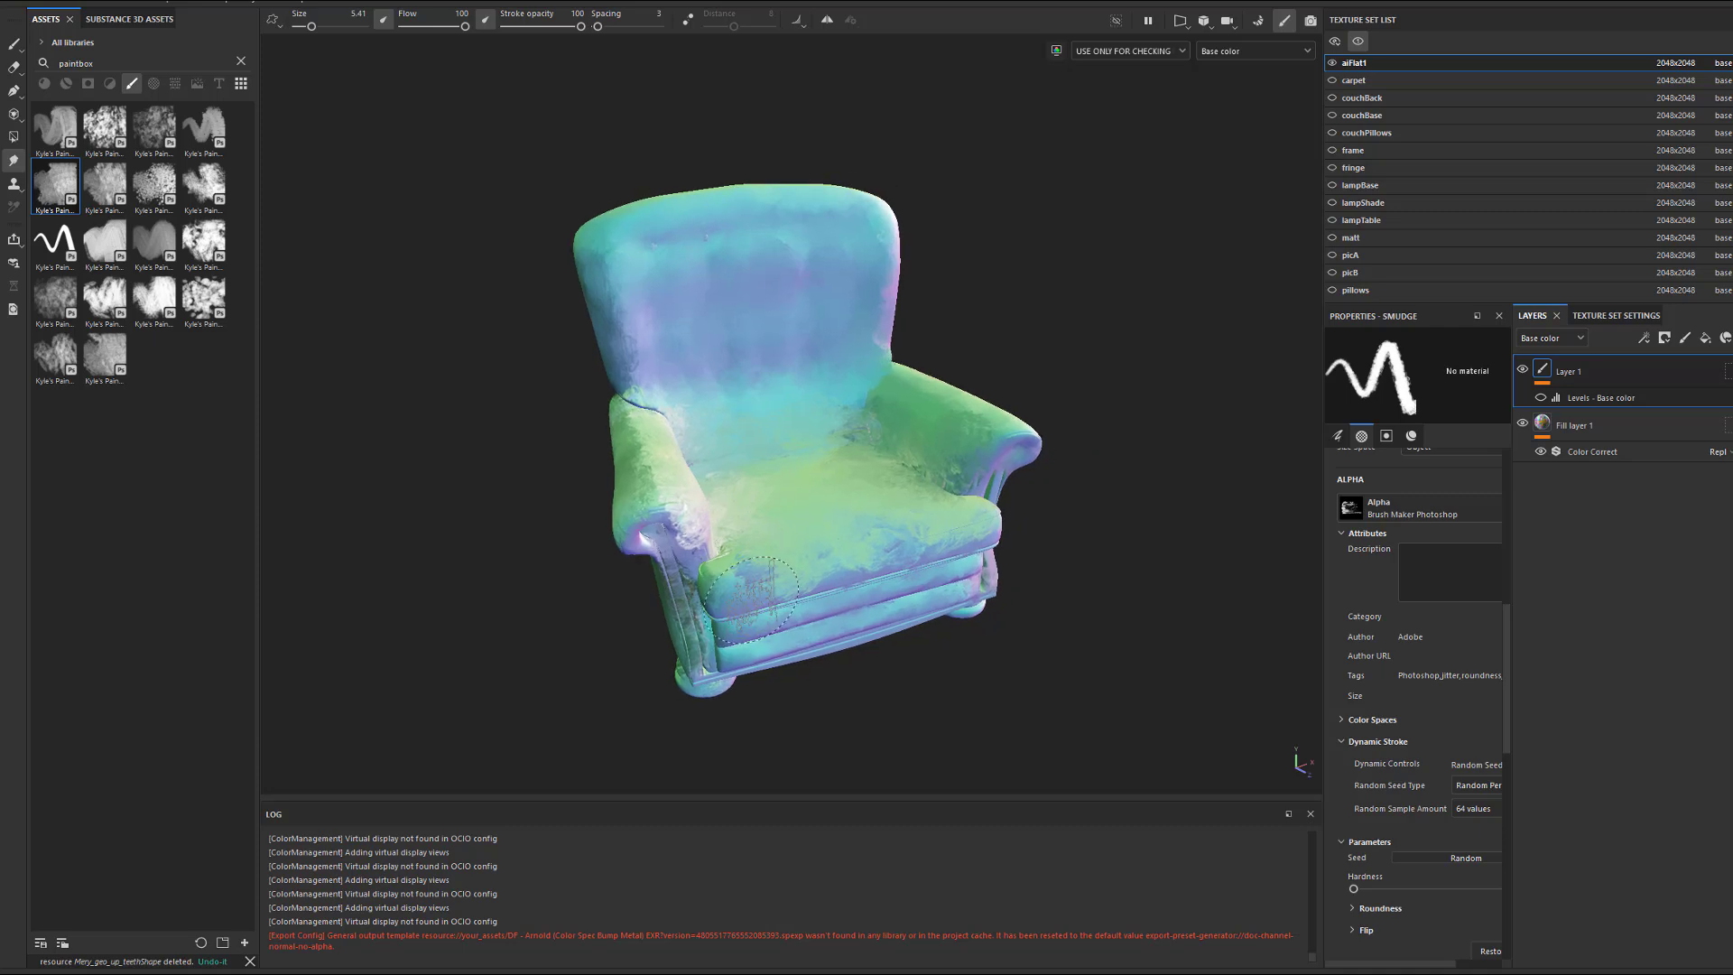
alt+right_drag(752, 598, 795, 602)
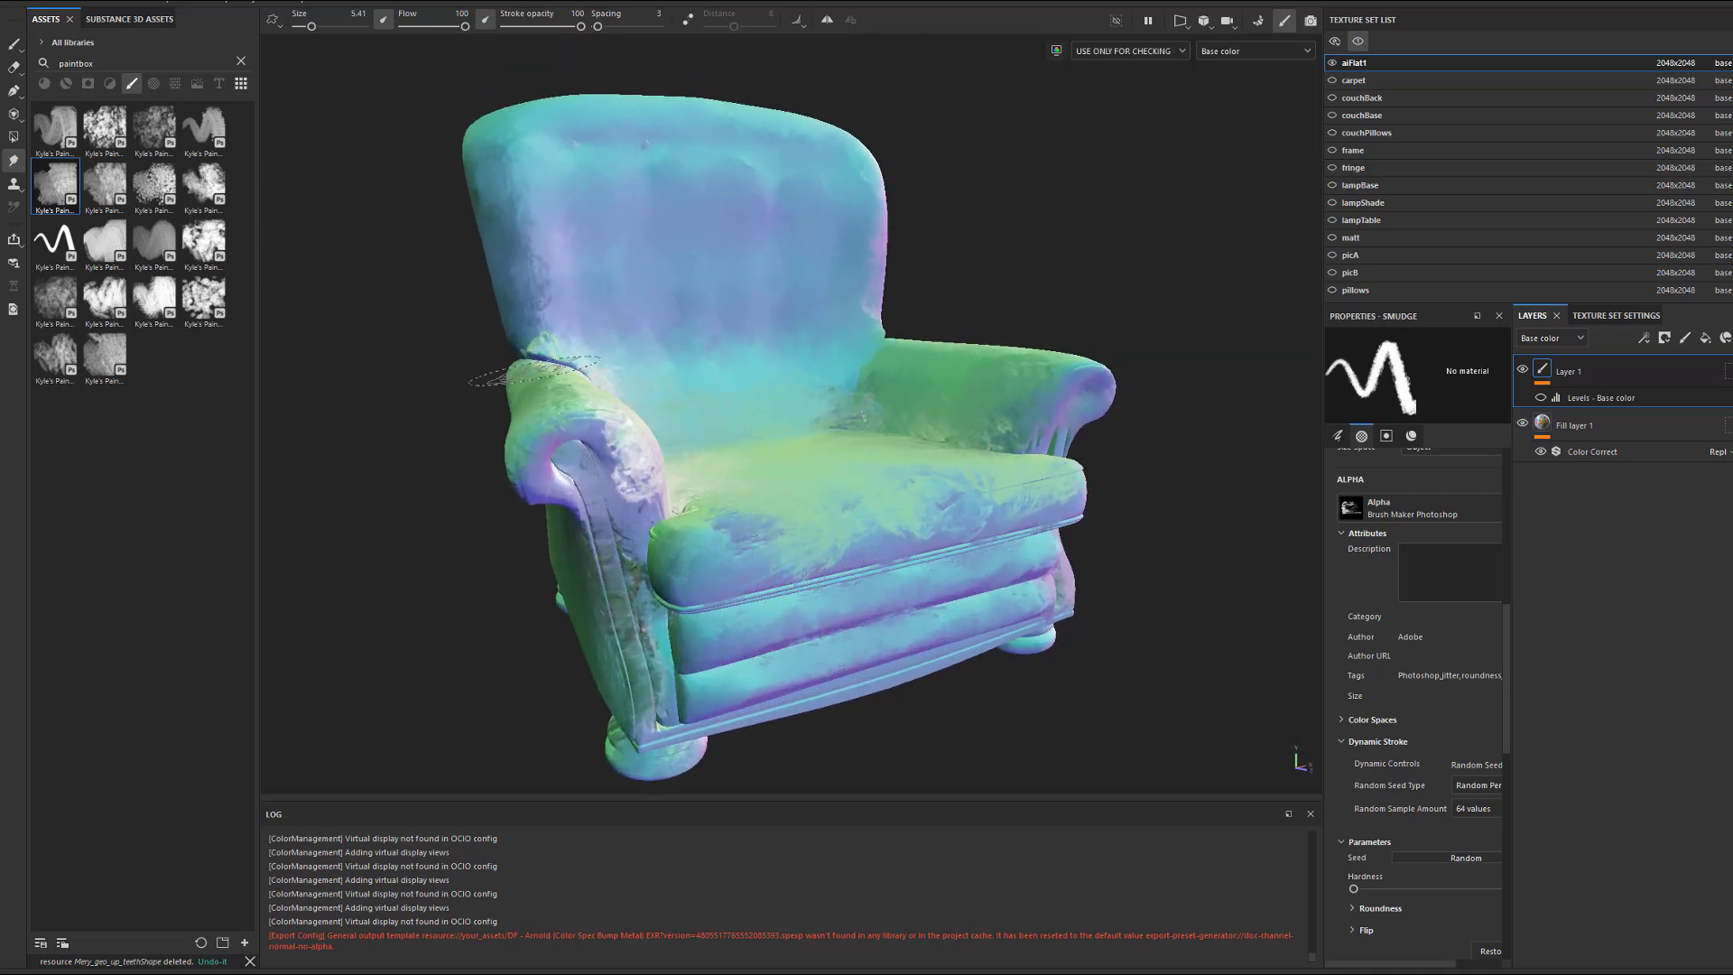
Smudge the rolled front of the armrest and the front edge of the seat cushion on Layer 1.
mouse_move(587, 432)
mouse_down()
mouse_move(623, 483)
mouse_move(607, 457)
mouse_move(626, 445)
mouse_move(637, 488)
mouse_up()
drag(882, 540, 922, 545)
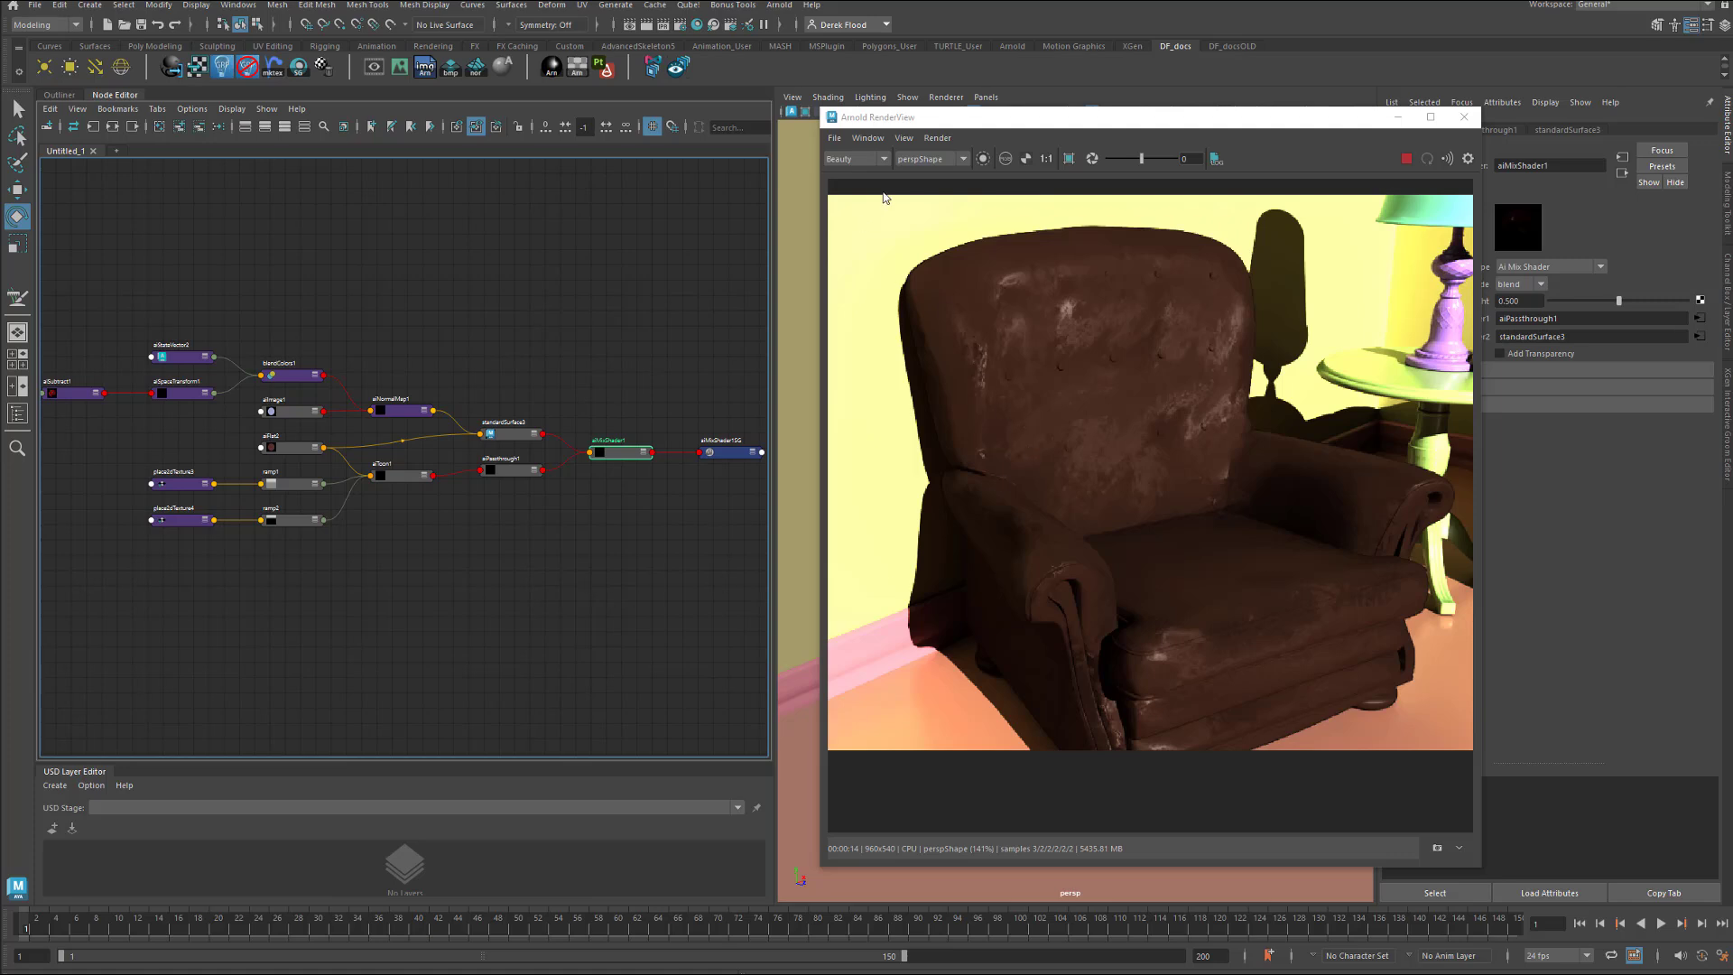
Switch to Maya, show the AOVs available in the Arnold RenderView, and examine the armchair's shader network in the Node Editor.
click(881, 160)
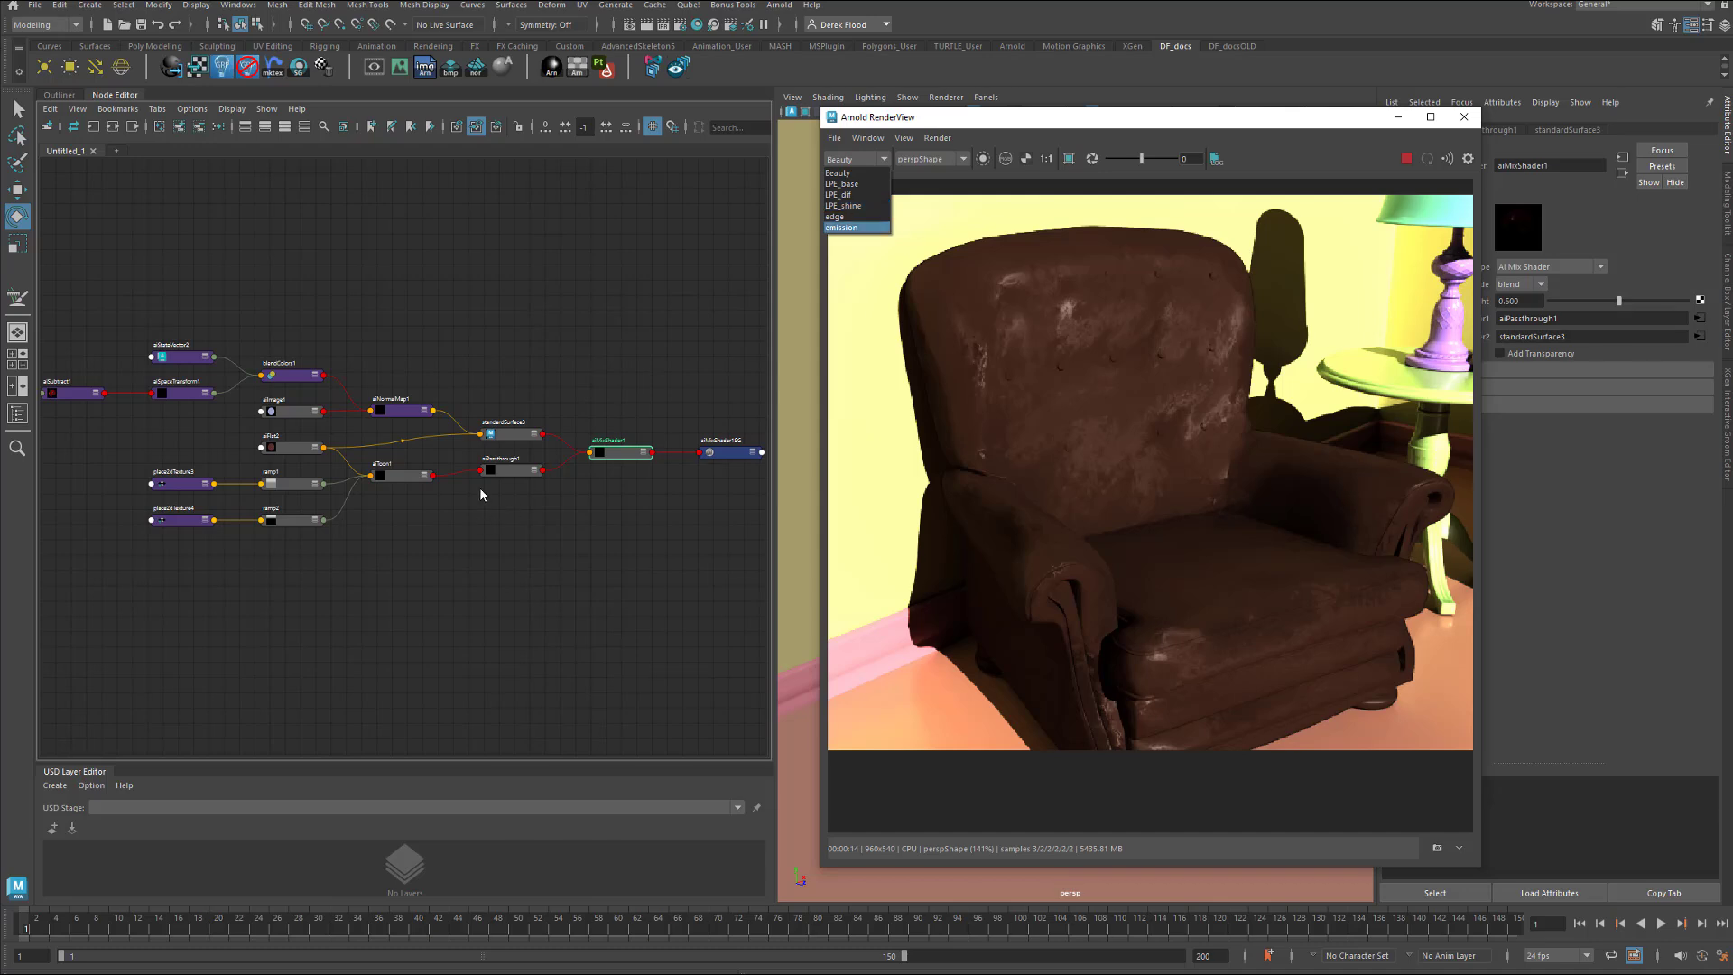
click(548, 507)
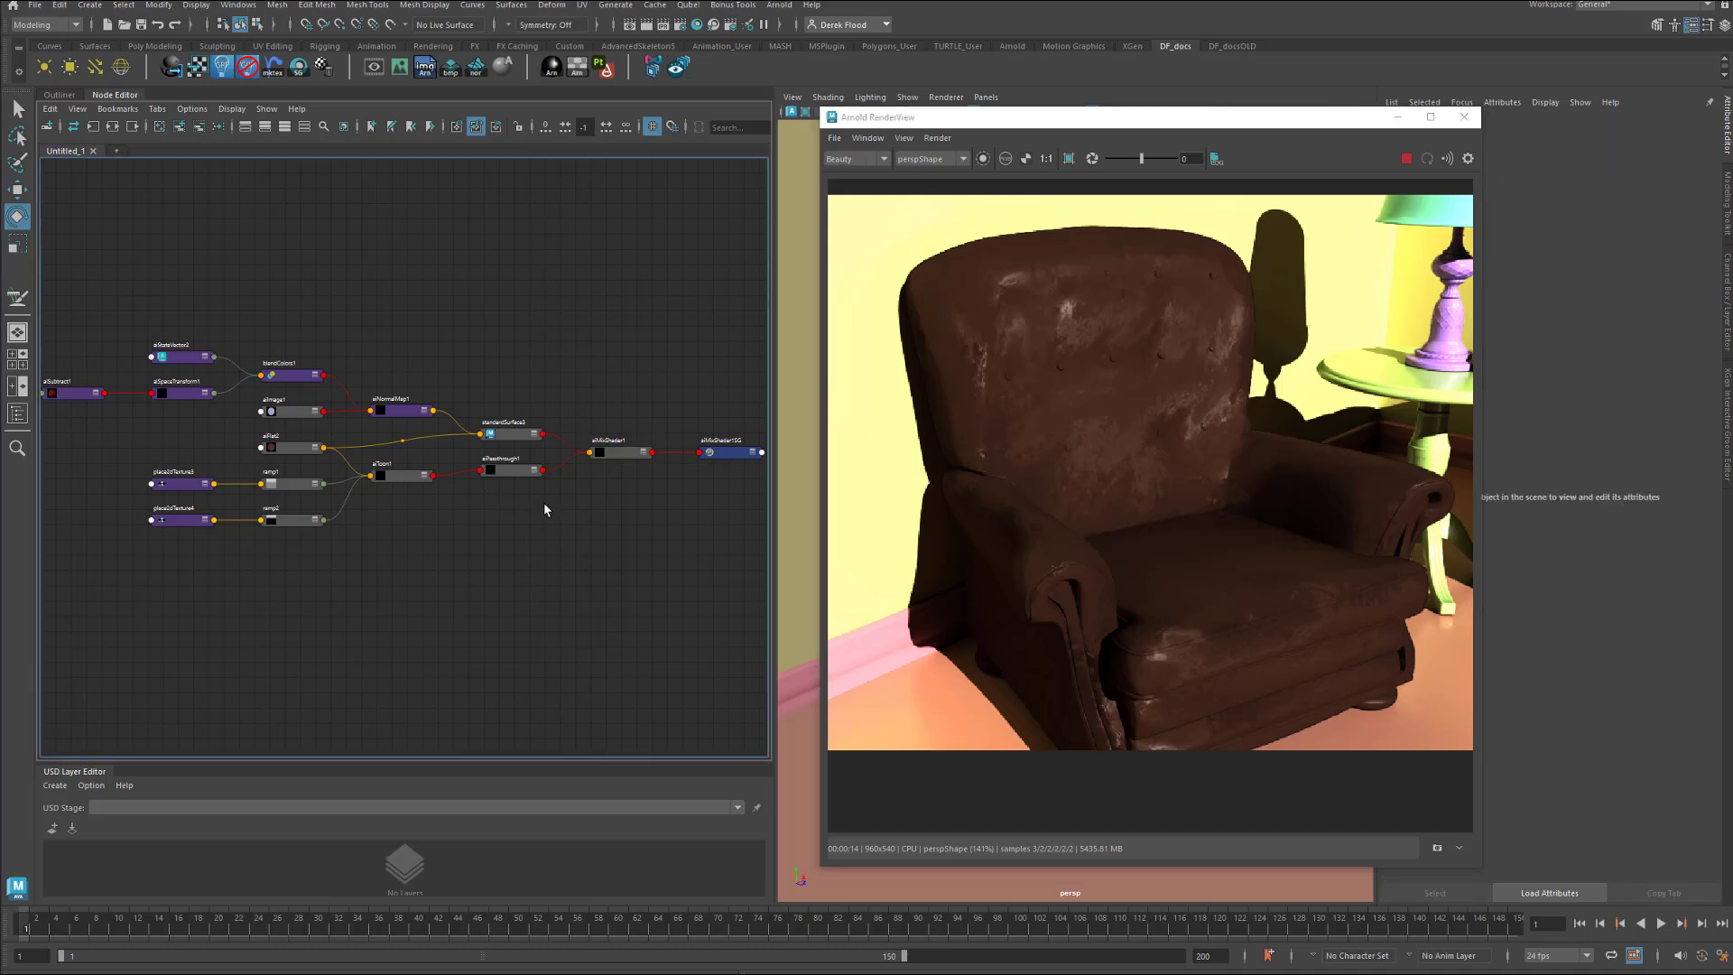
scroll(544, 501, up, 3)
alt+middle_drag(588, 530, 648, 600)
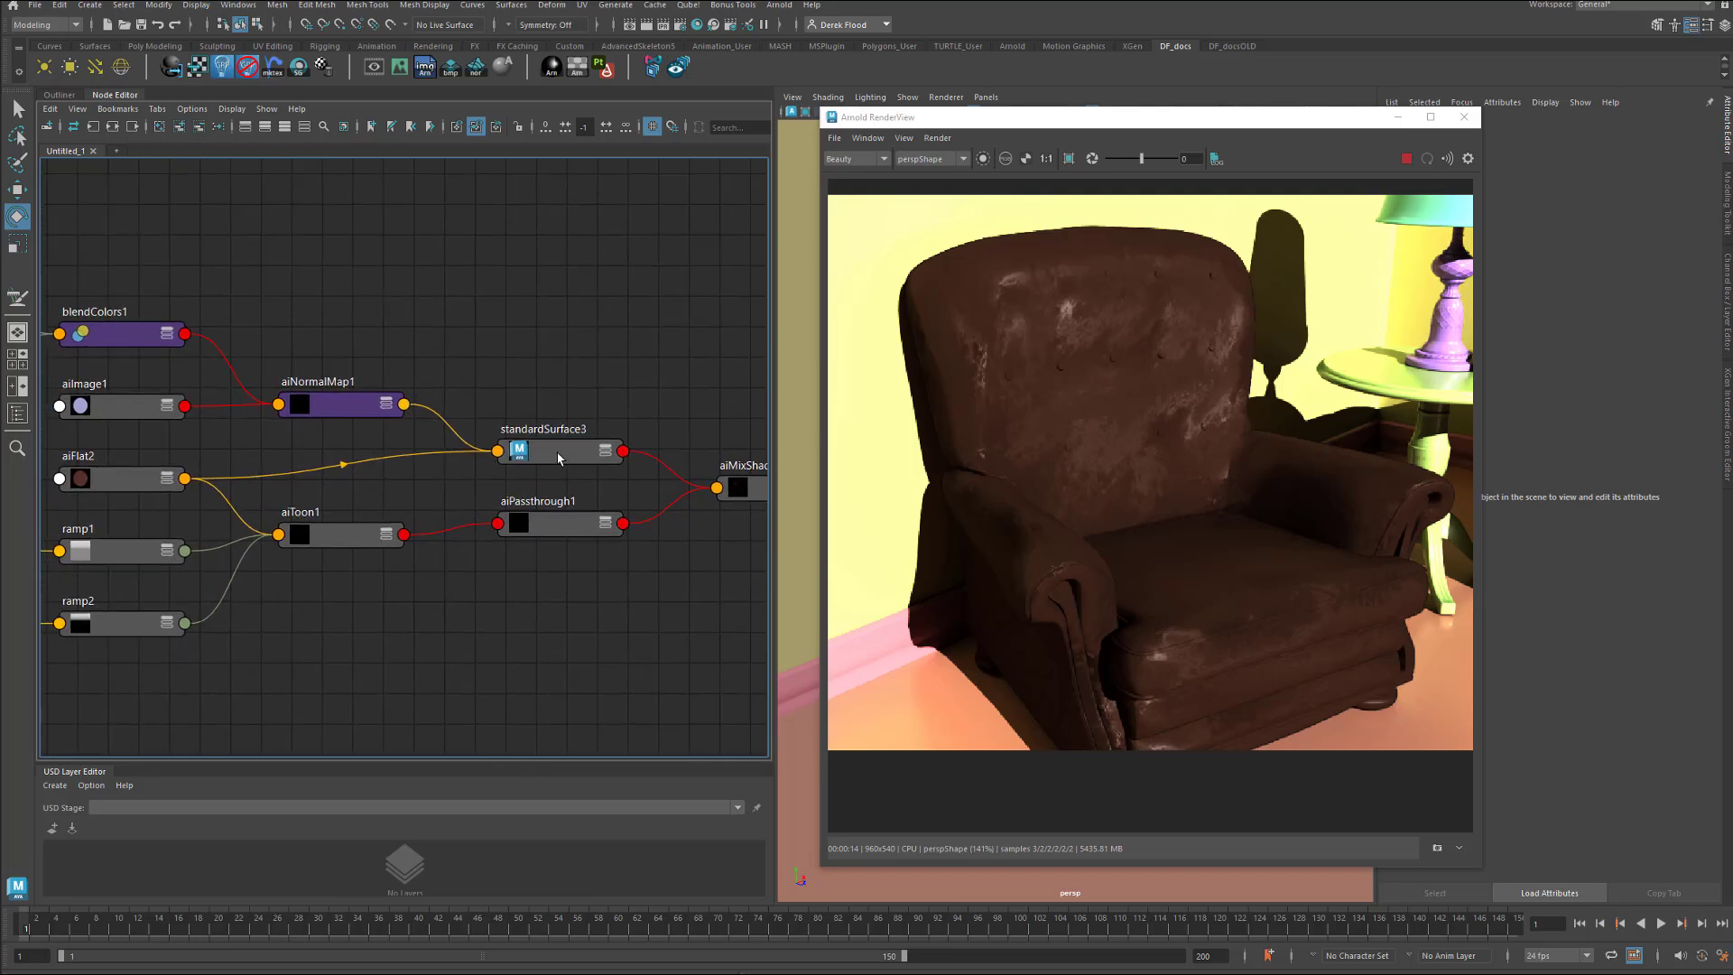
alt+middle_drag(428, 603, 464, 514)
alt+middle_drag(536, 540, 541, 495)
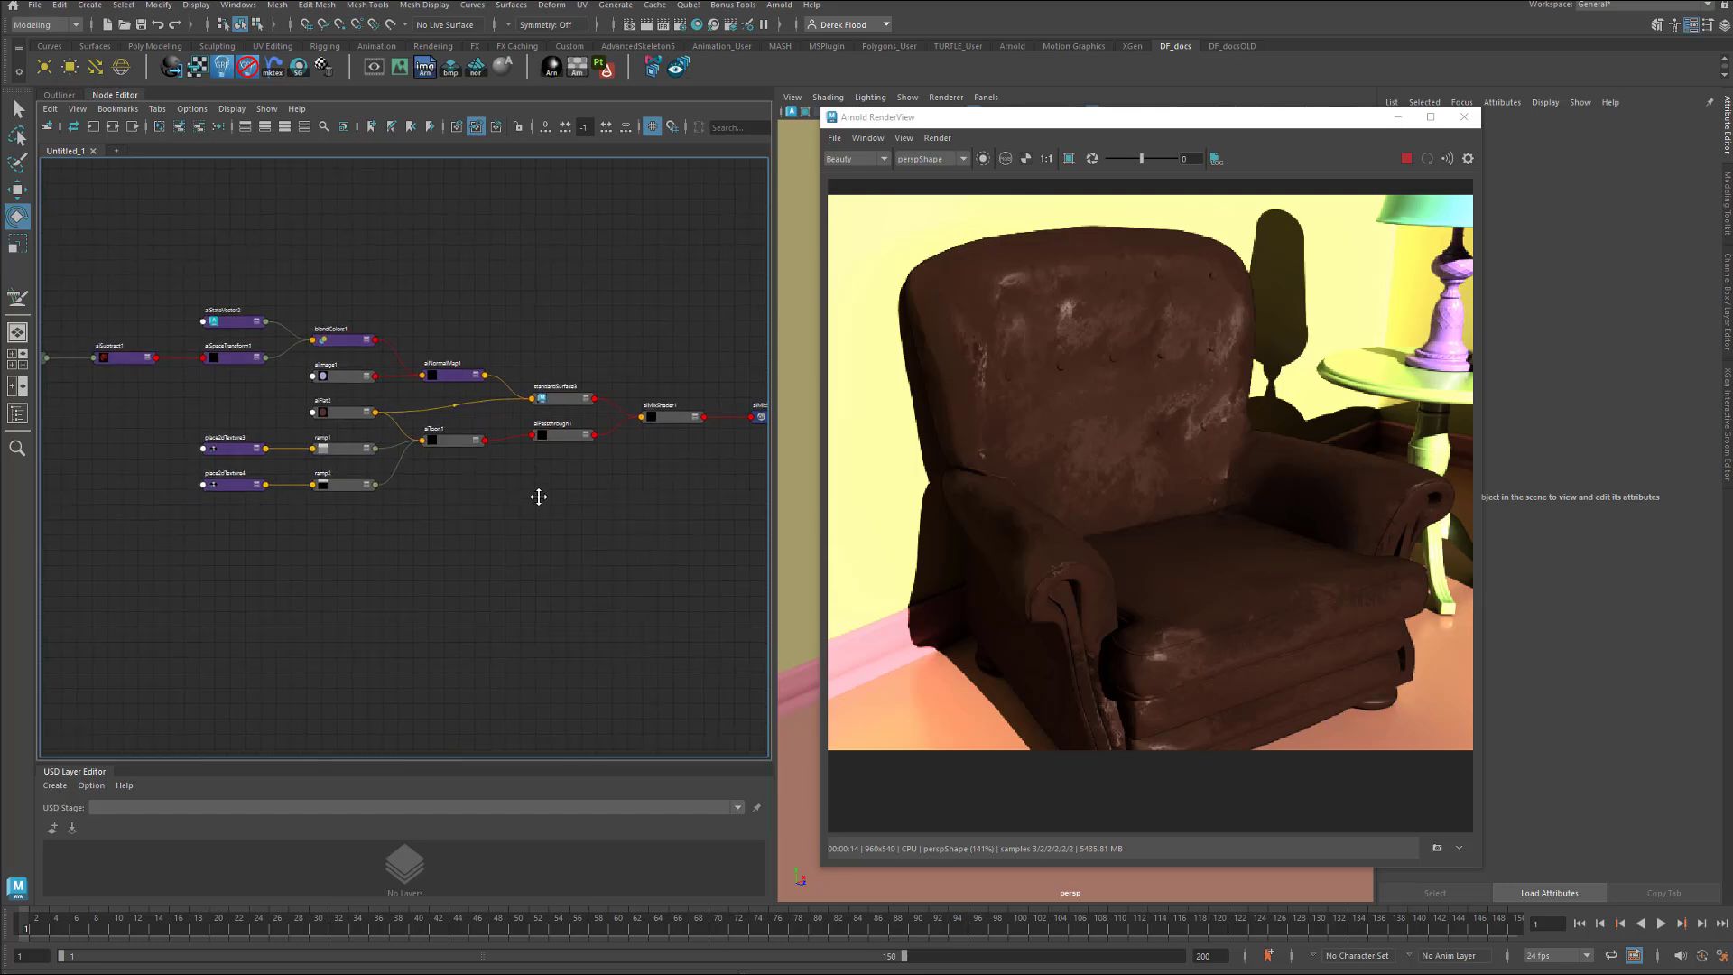
Move the aiFlat2 node down in the shader network, clear of its neighbours, to expose its connections to standardSurface3 and aiToon1.
drag(133, 537, 618, 416)
mouse_move(354, 416)
mouse_down()
mouse_move(367, 505)
mouse_move(362, 441)
mouse_up()
click(367, 504)
scroll(424, 571, up, 3)
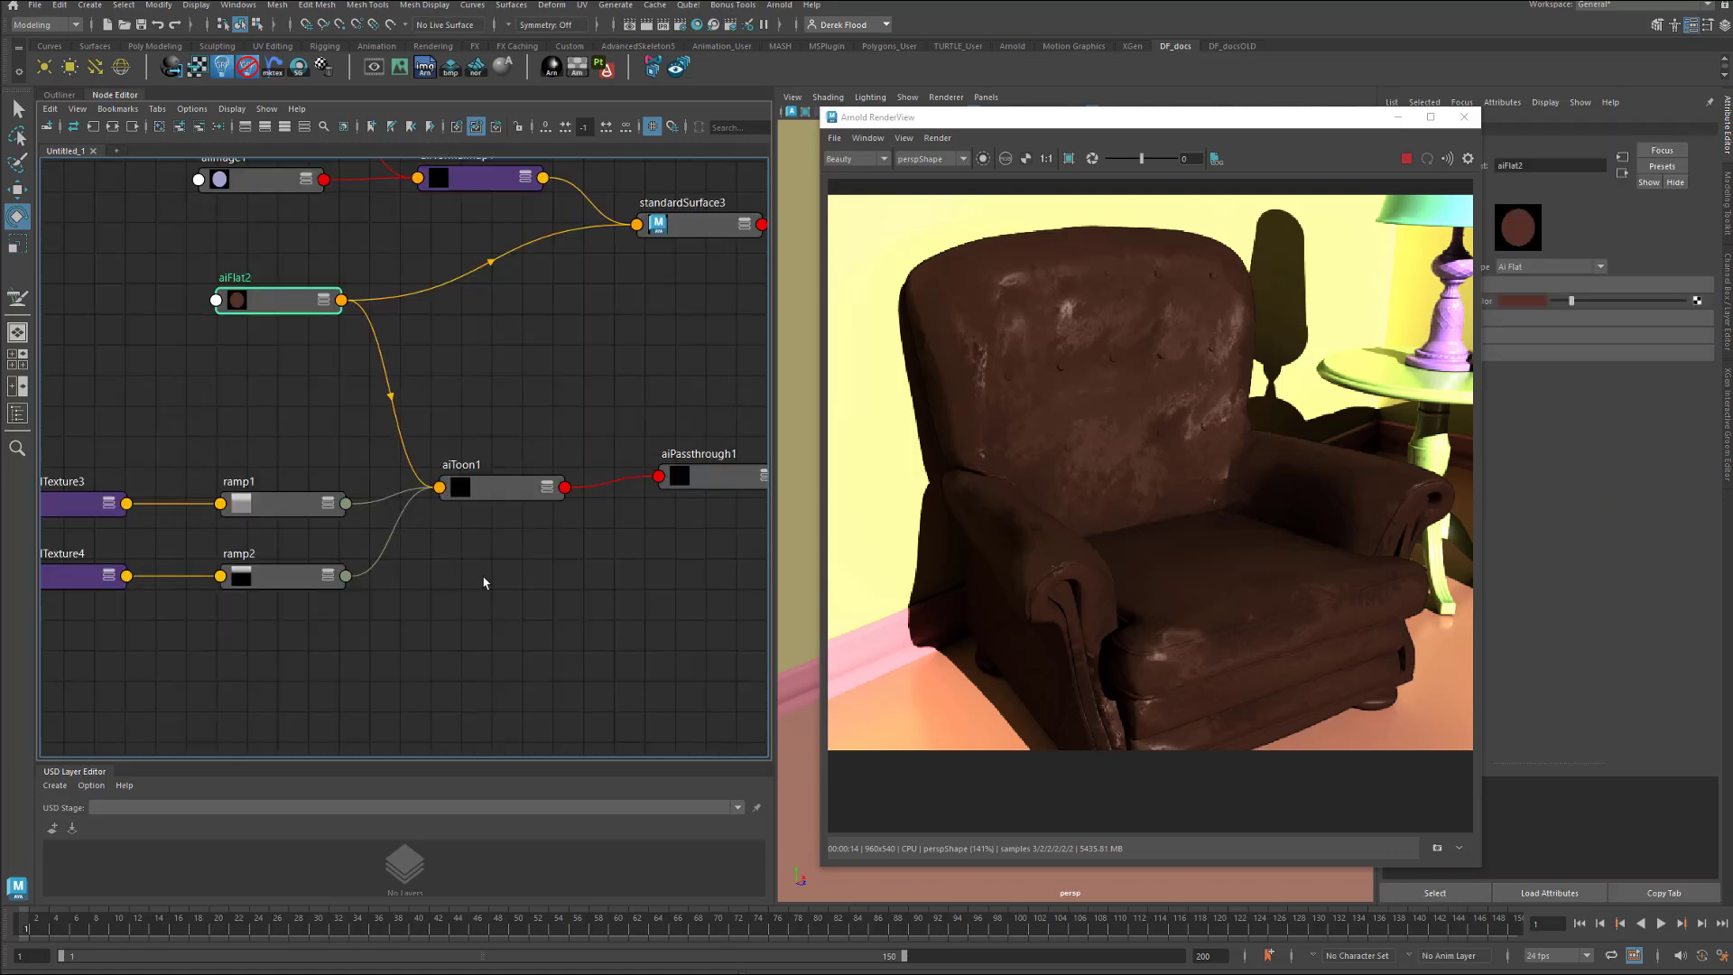
middle_drag(479, 567, 569, 526)
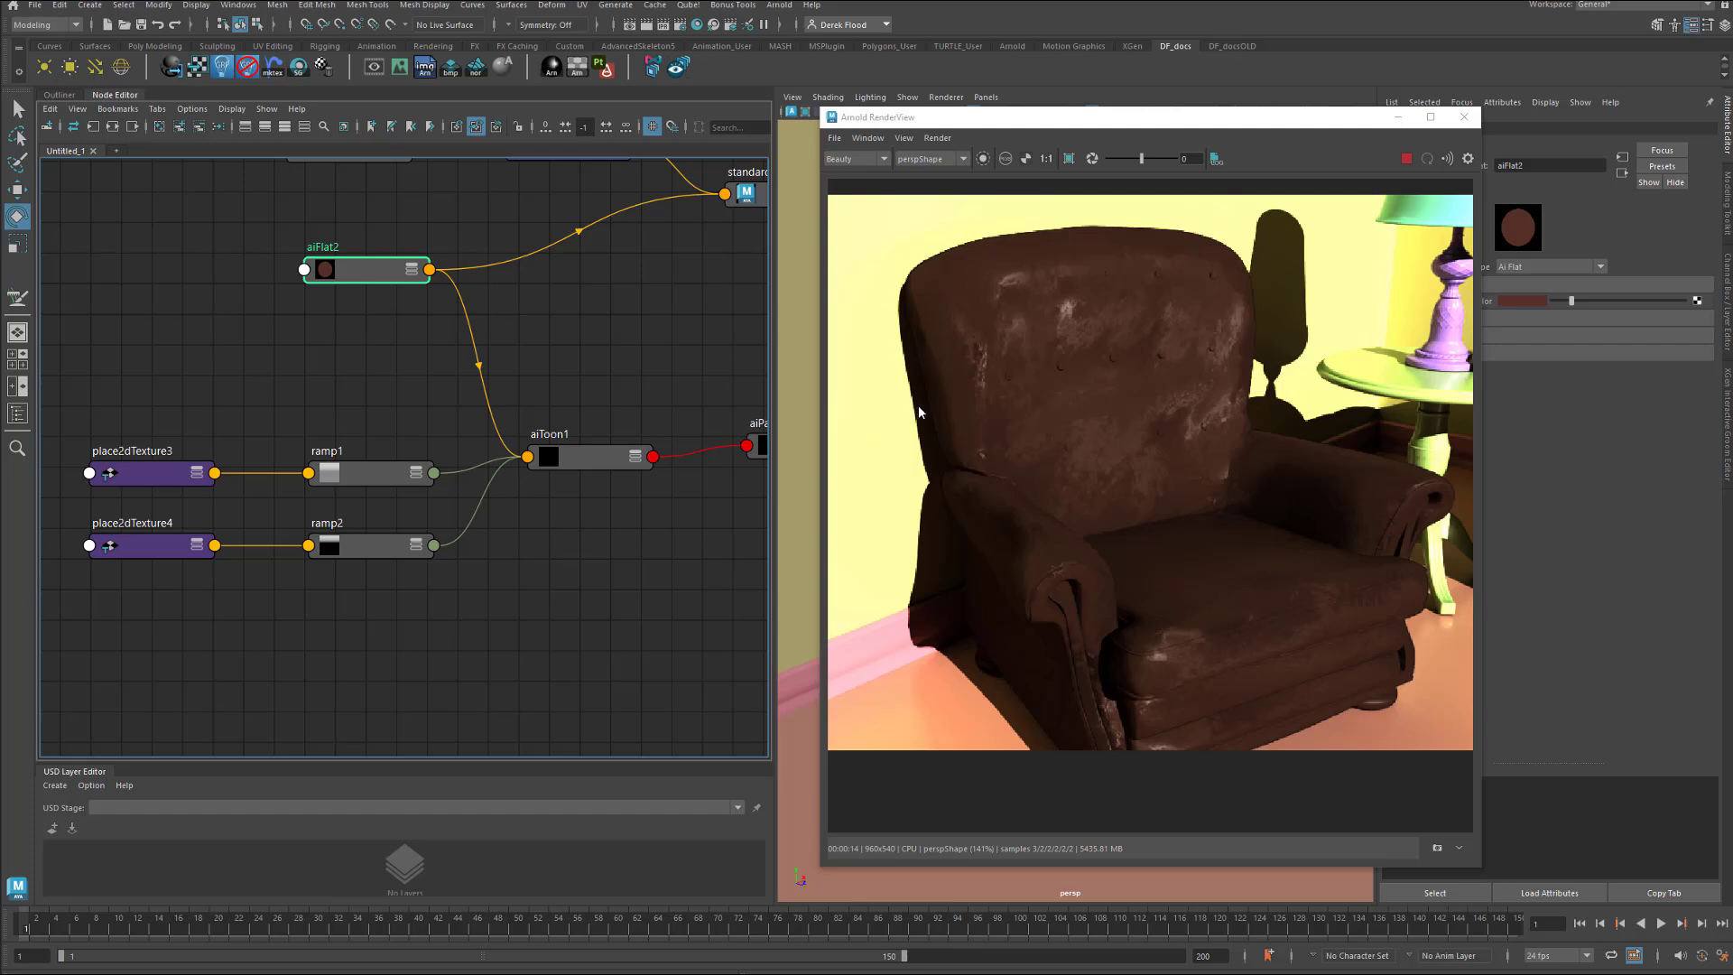
Display the edge AOV in the Arnold RenderView with an exposure of 3.15, and widen the window to show the whole outline.
click(884, 159)
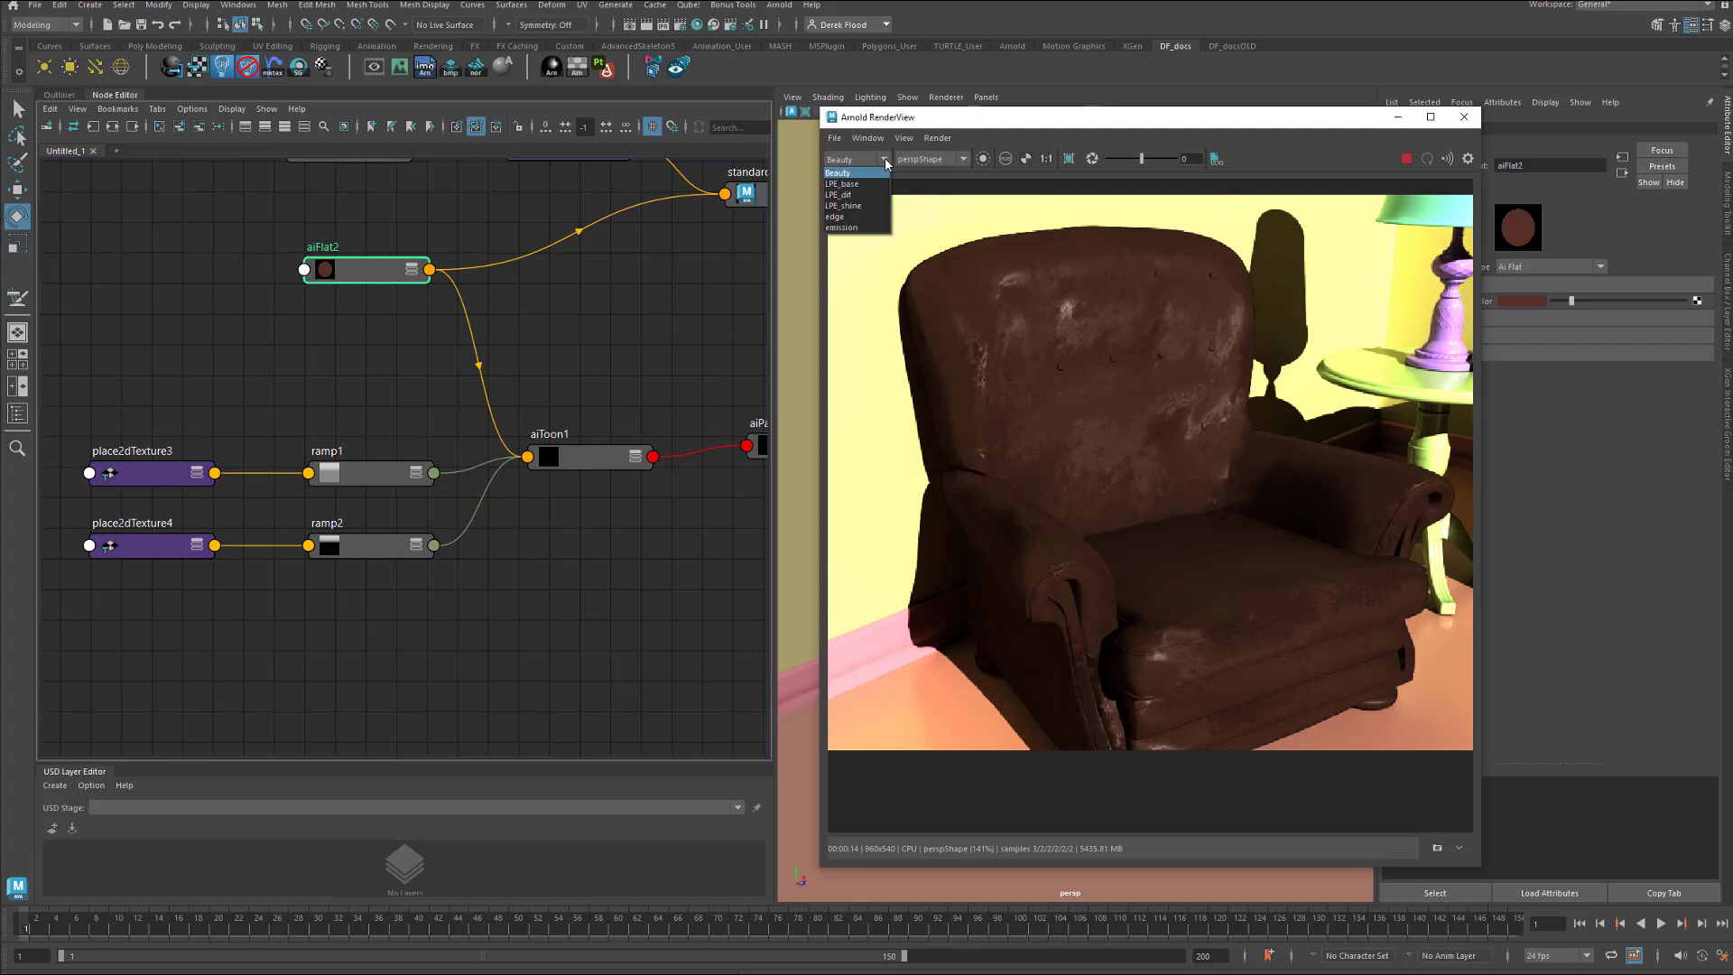
click(874, 218)
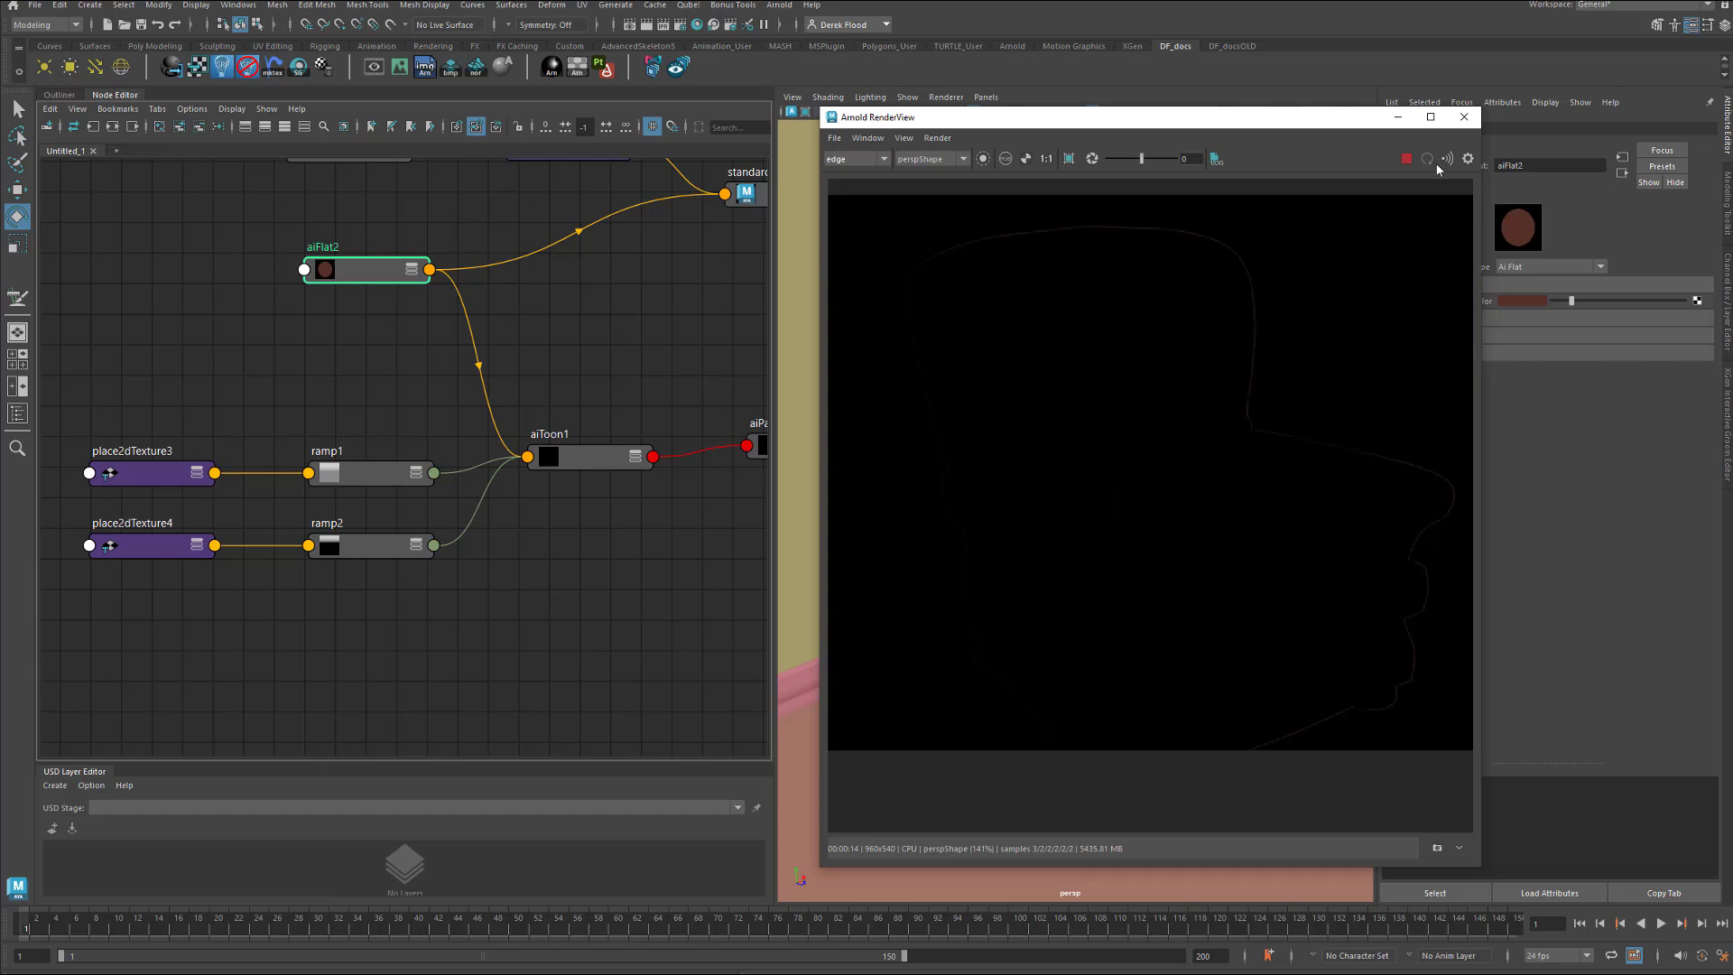
click(1468, 160)
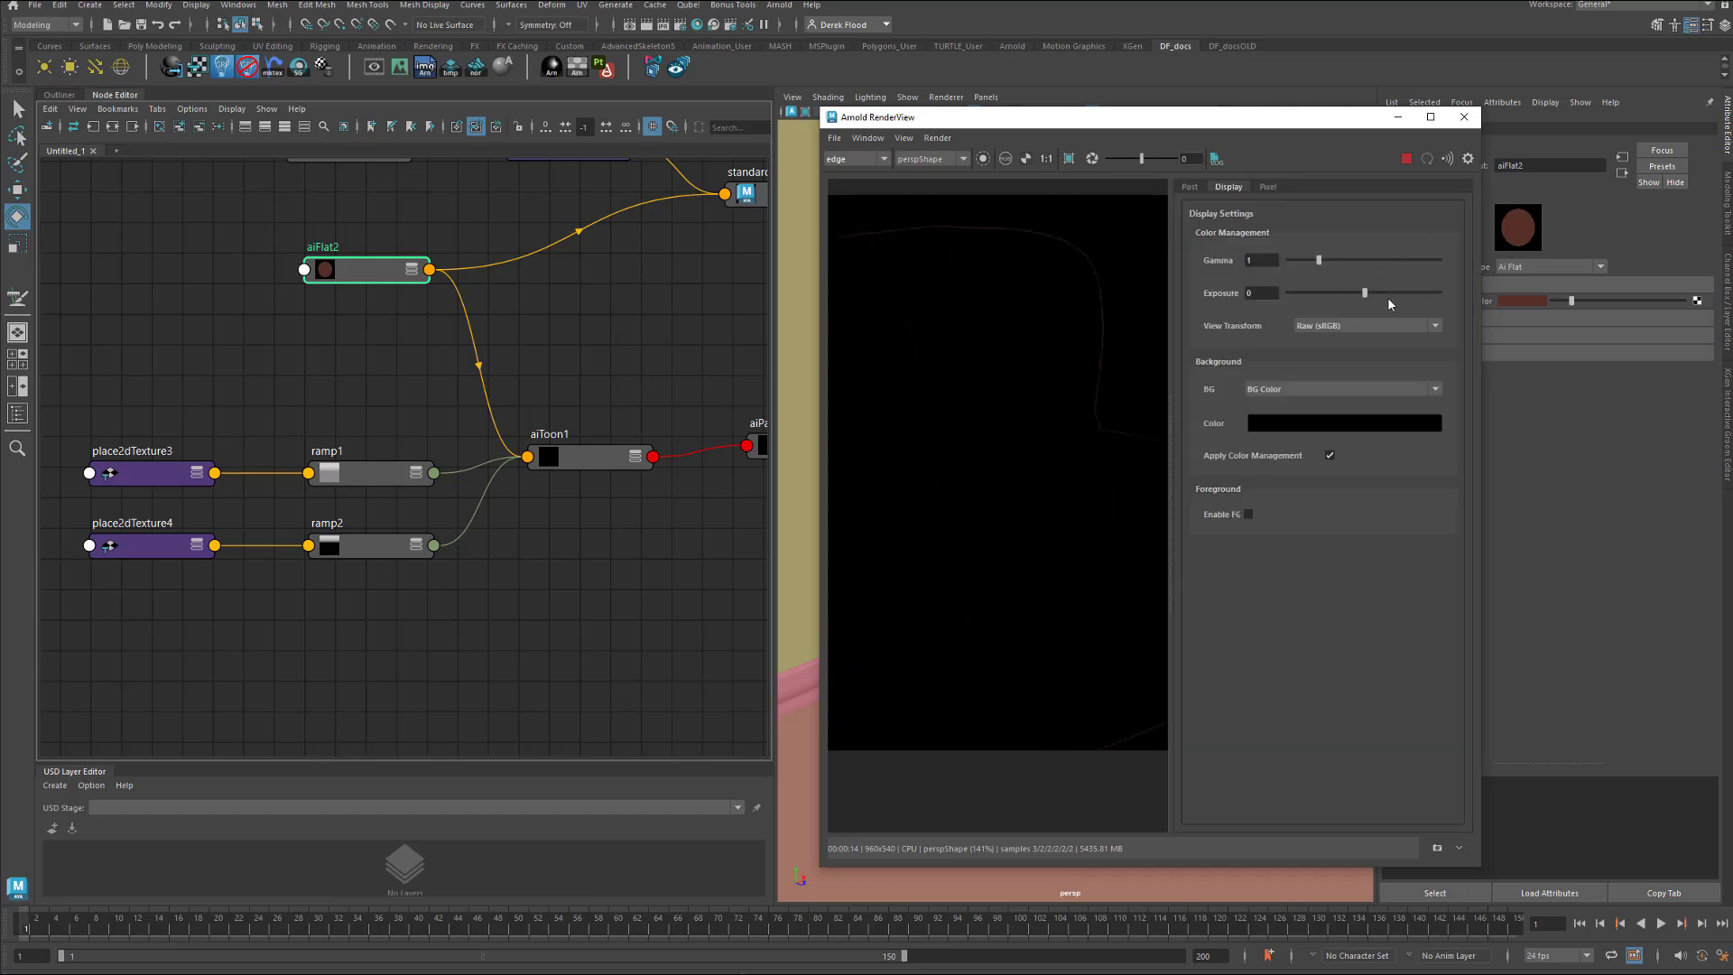
click(1412, 293)
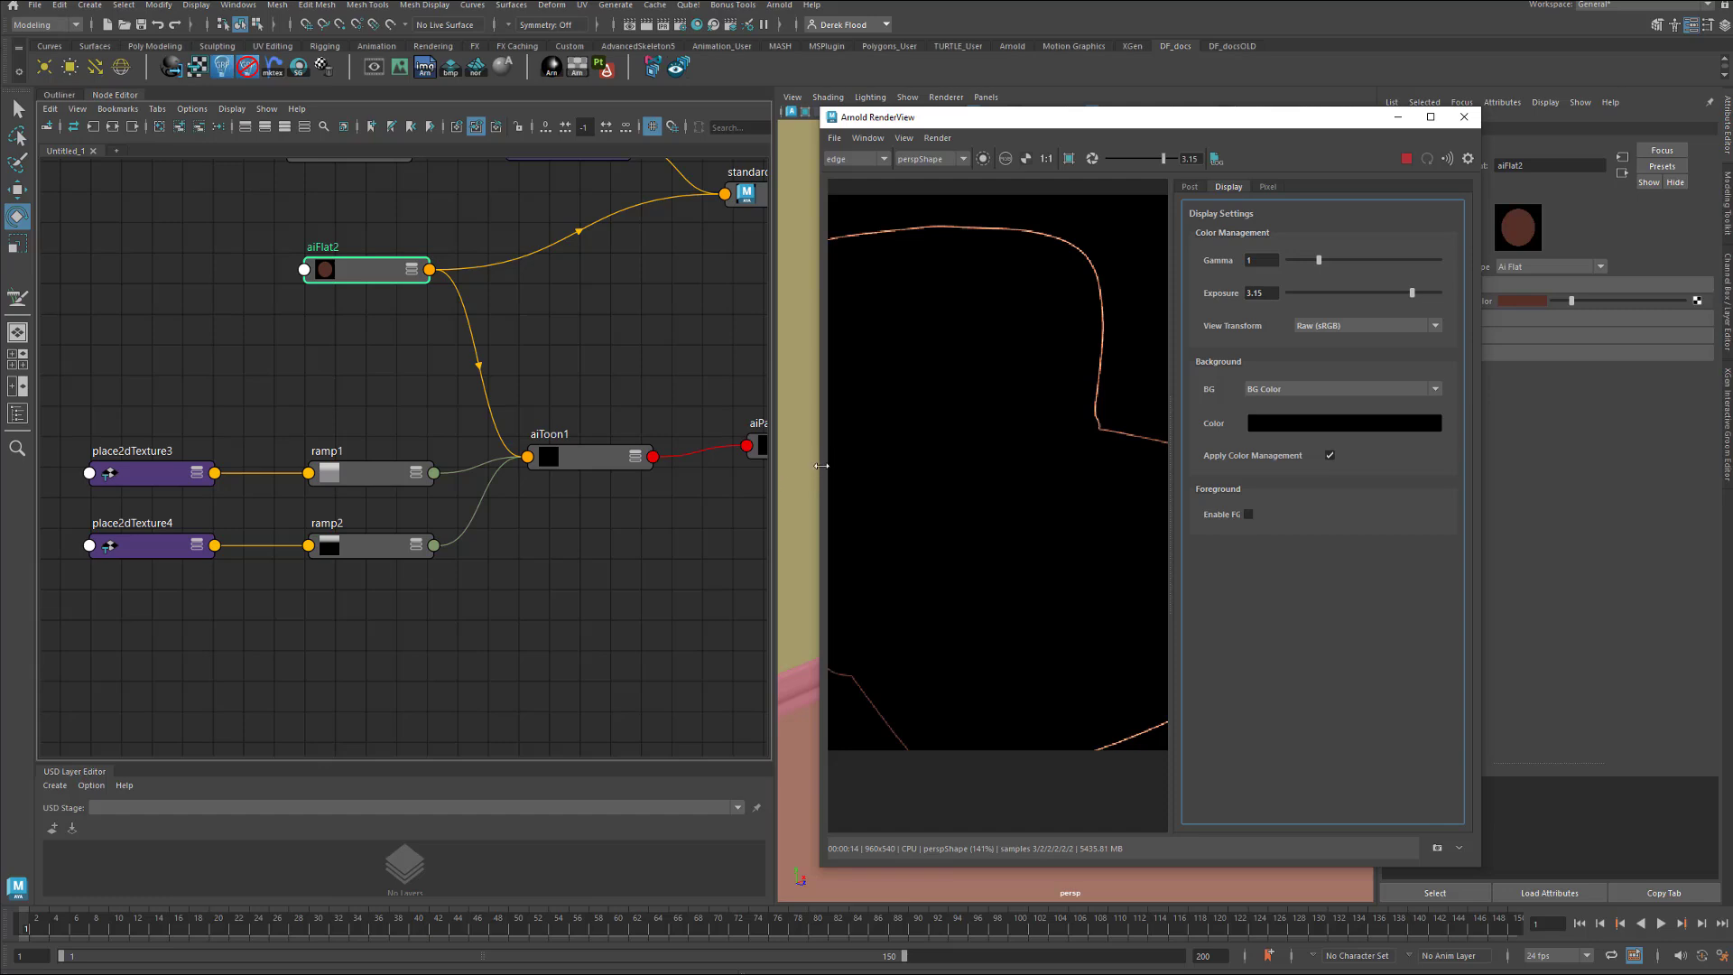
drag(818, 468, 560, 469)
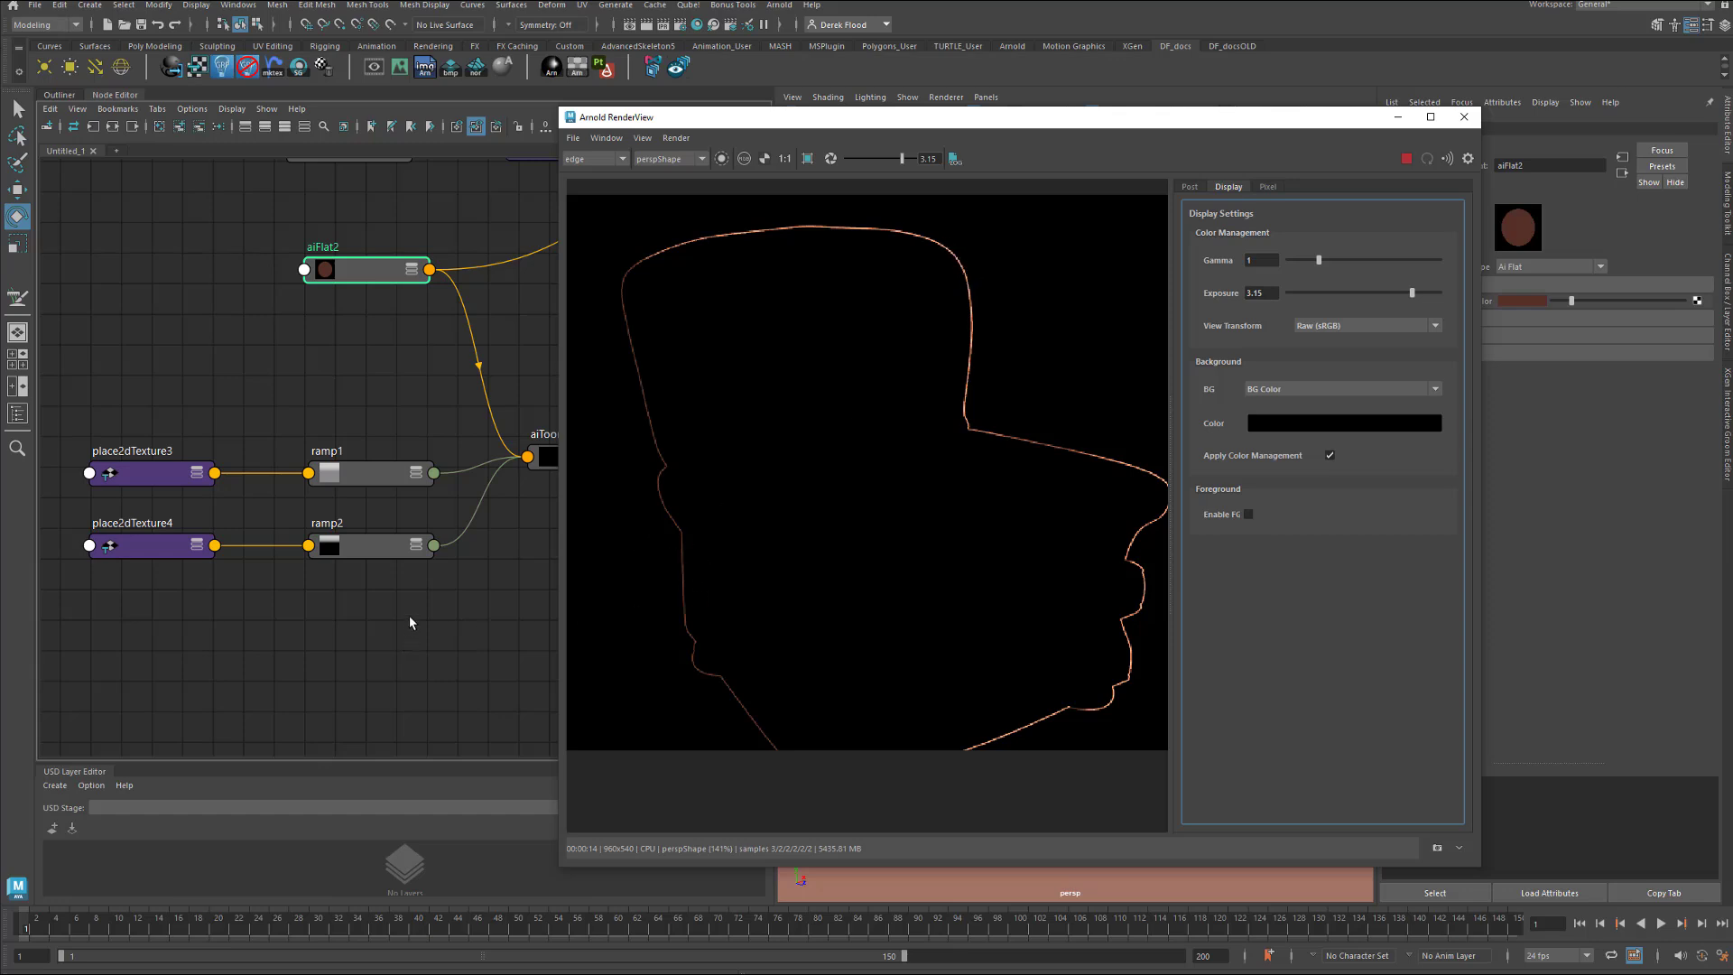
Examine the edge attributes of the aiToon1 node and the color ramp of the ramp1 node.
alt+middle_drag(409, 617, 375, 603)
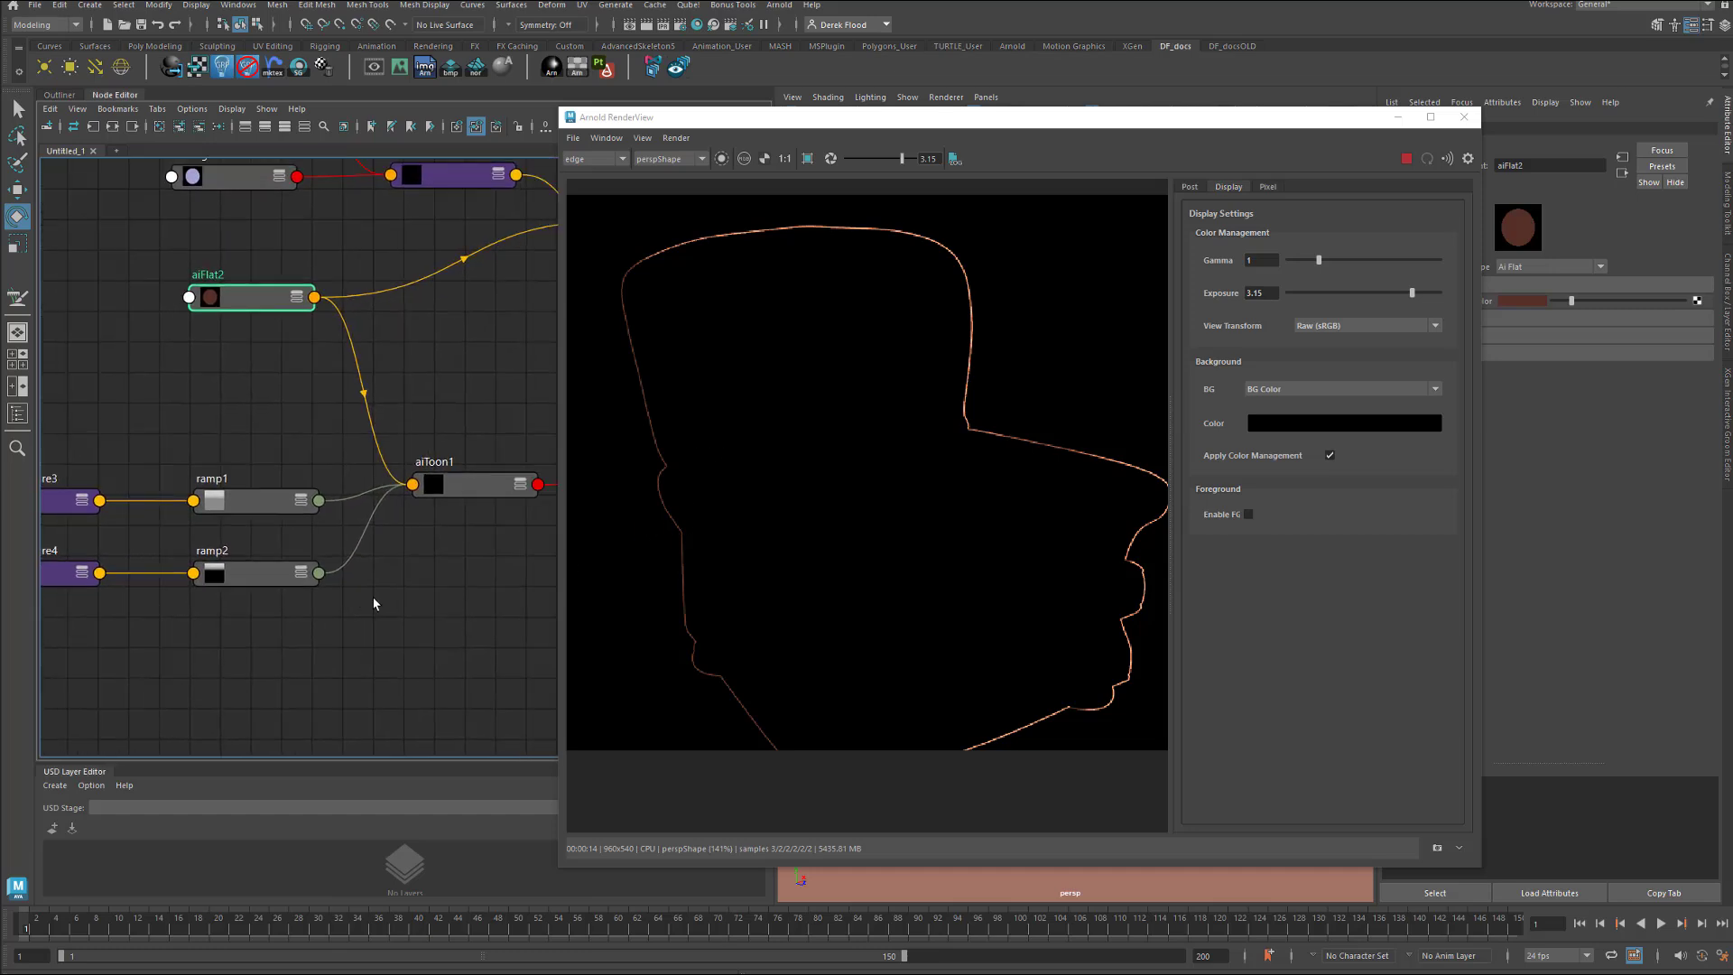
click(459, 490)
drag(1362, 125, 1195, 130)
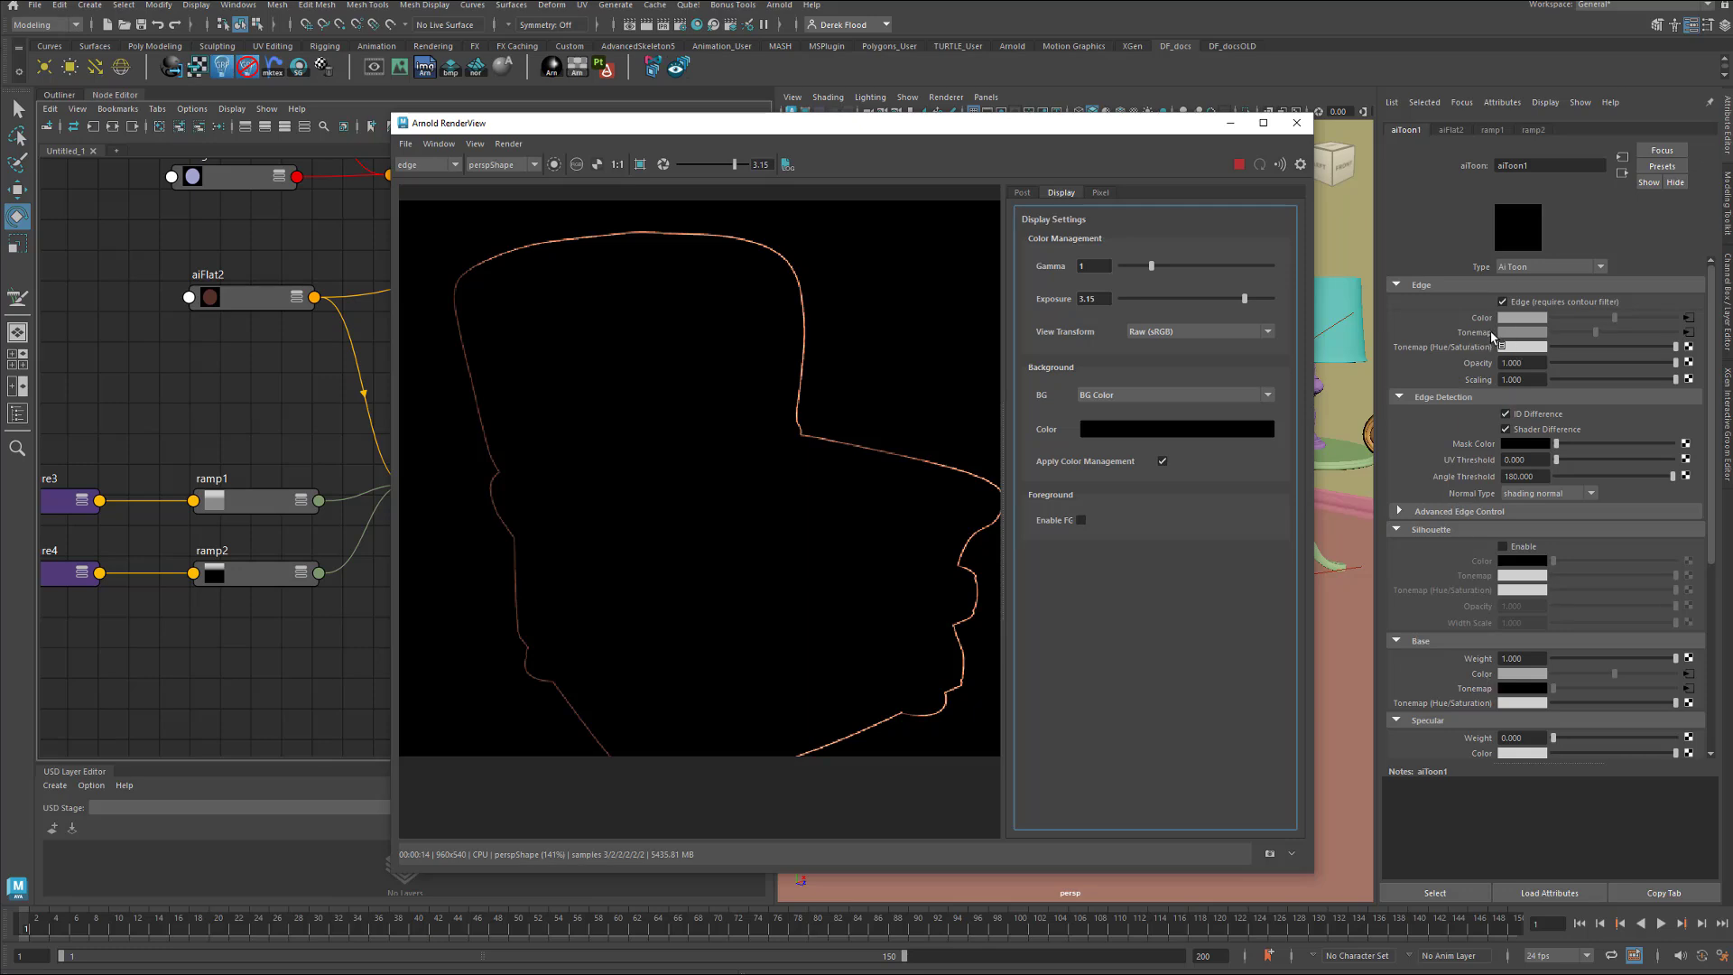
click(259, 508)
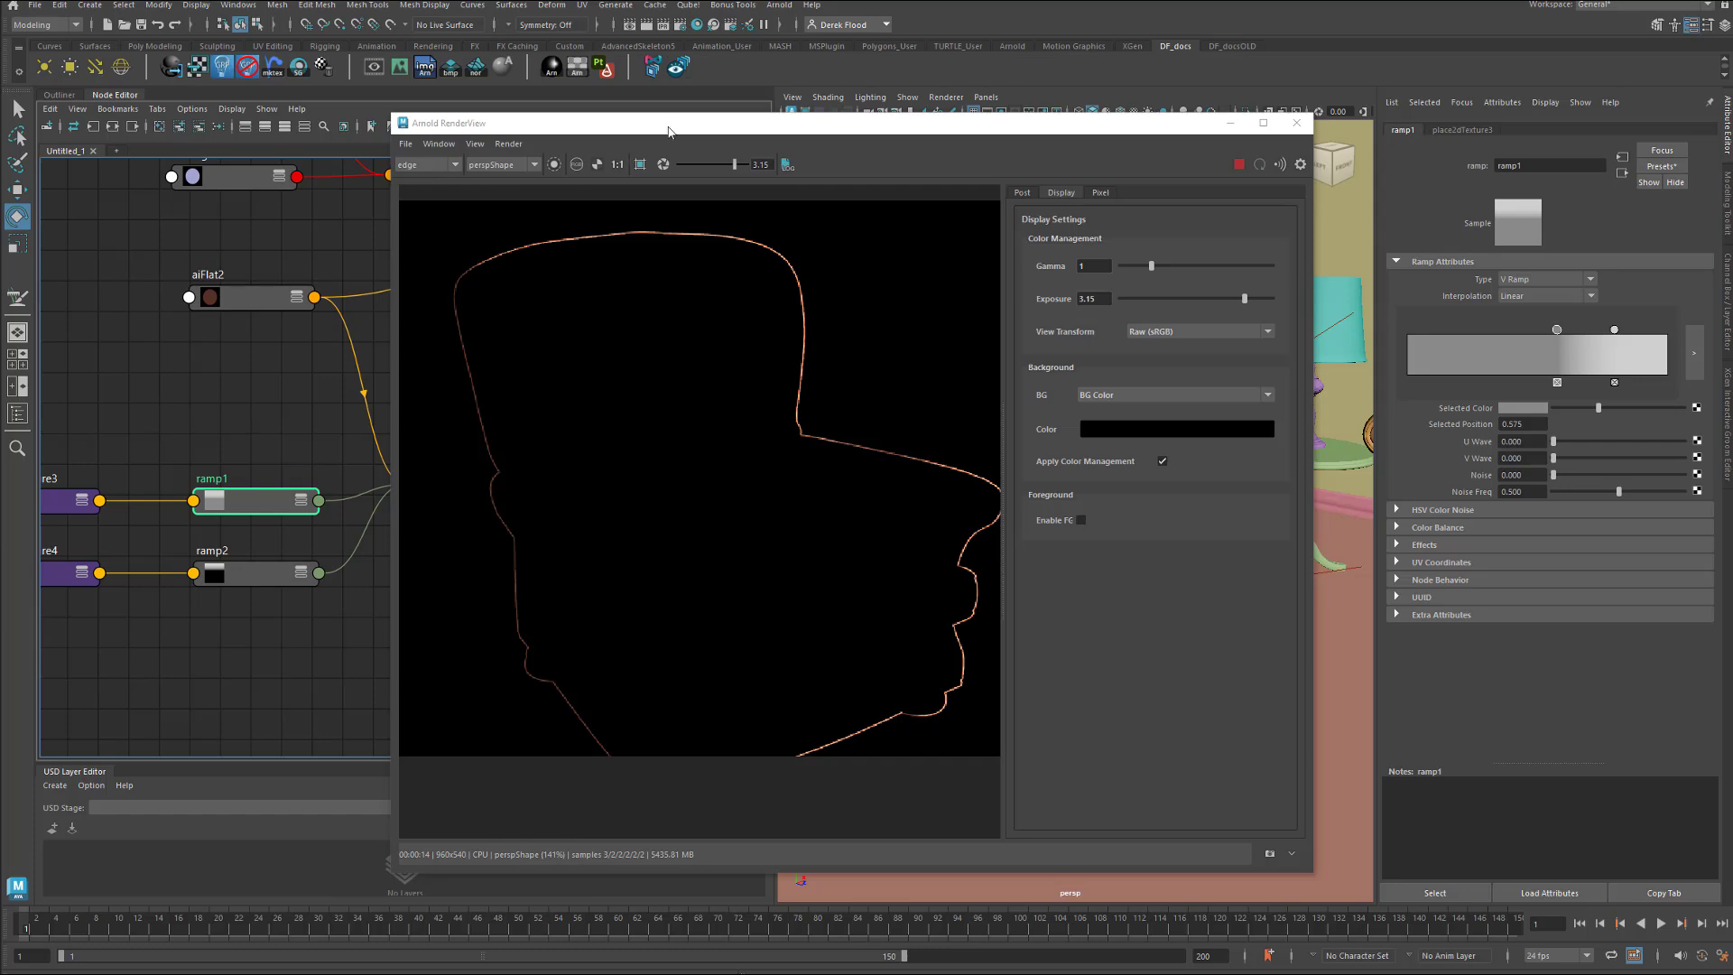
Show the active AOVs in the render settings, open the dialog for adding a custom AOV, and cancel it.
drag(673, 129, 754, 198)
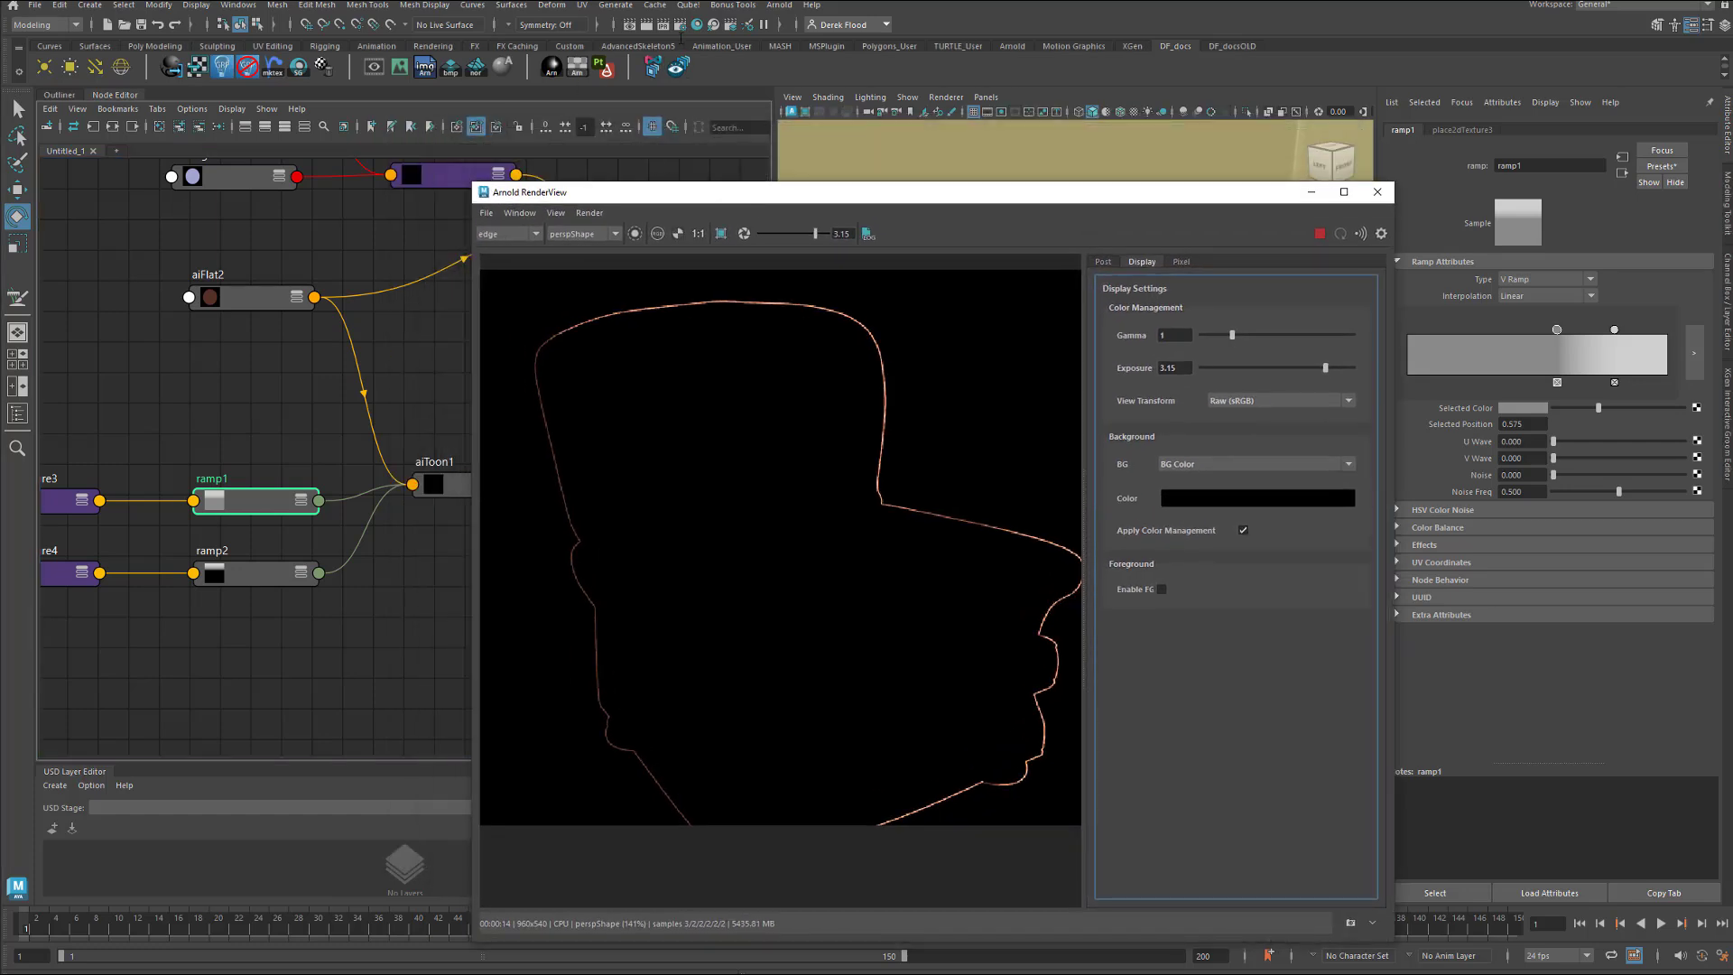
click(681, 25)
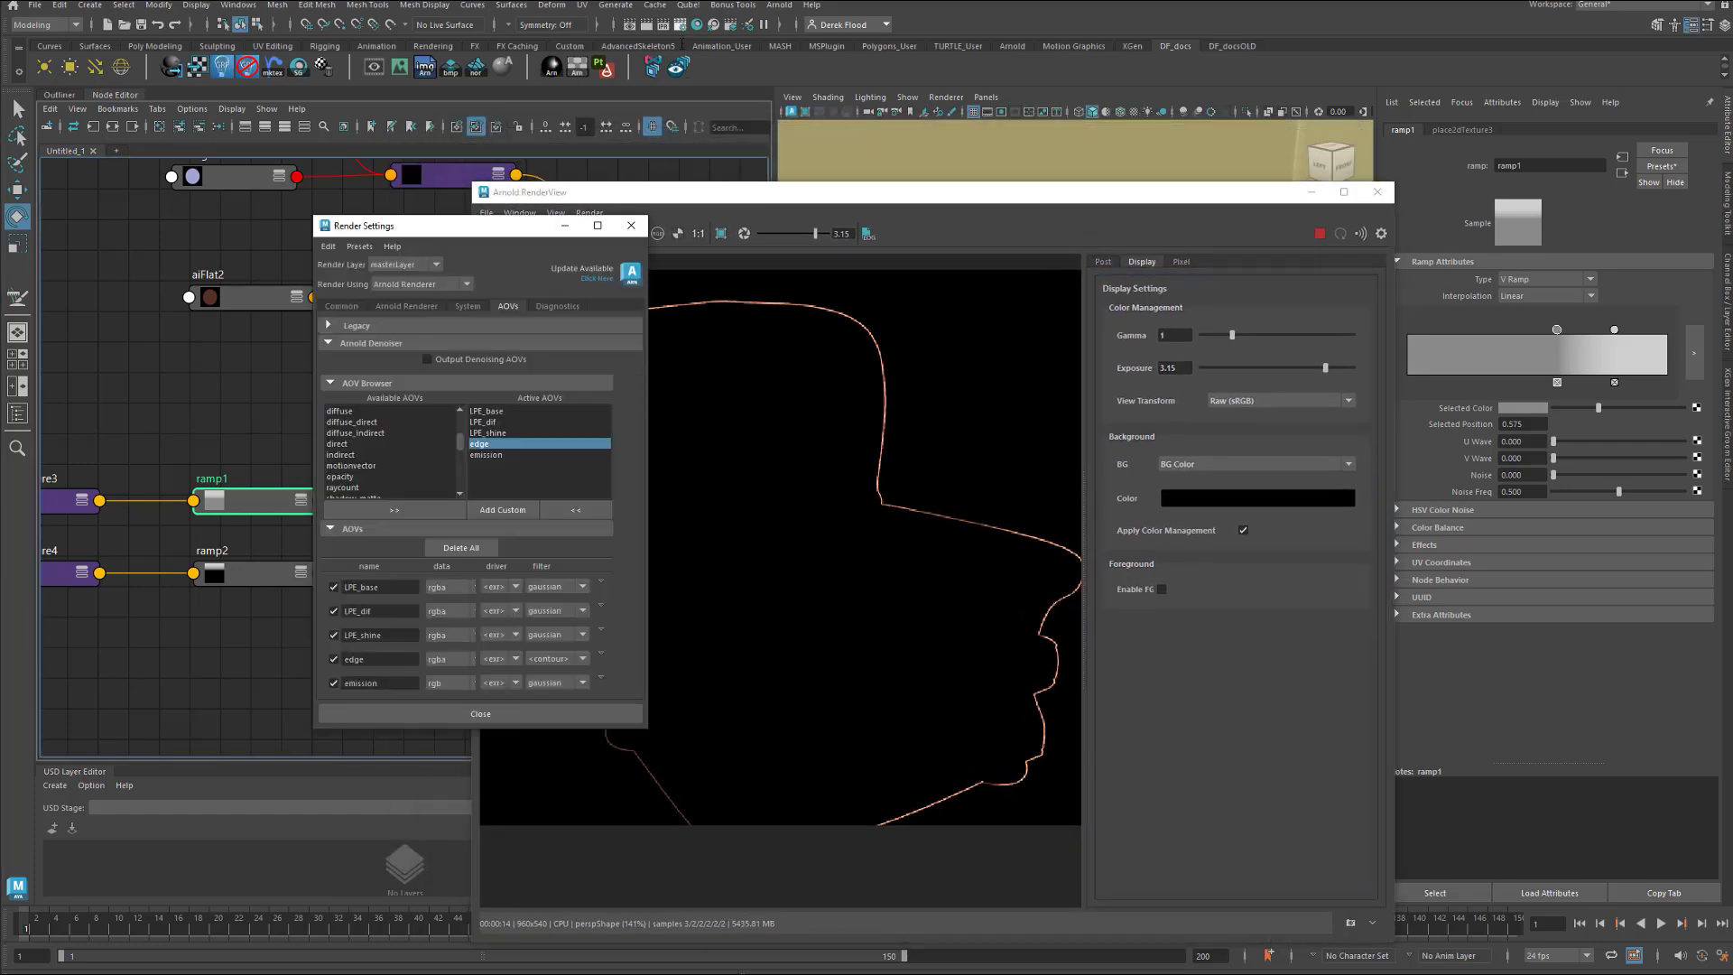
click(493, 512)
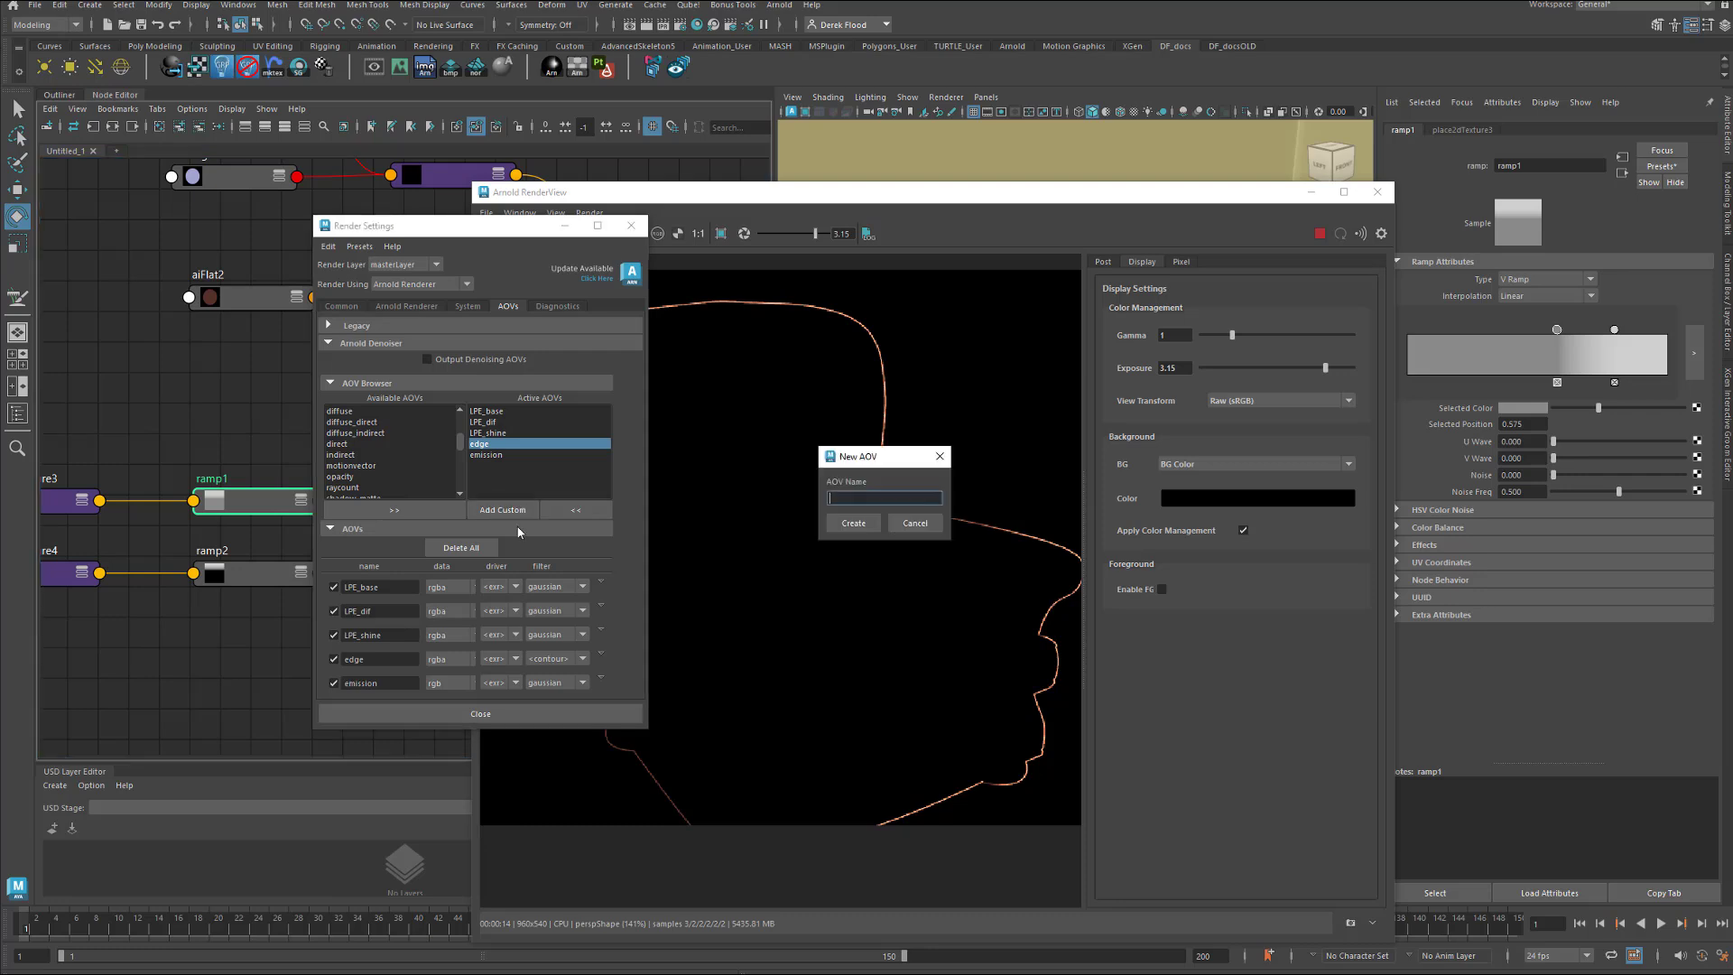
click(940, 456)
Reopen the render settings beside the render and review the contour filter and the AOV list.
drag(560, 225, 1426, 264)
click(1496, 264)
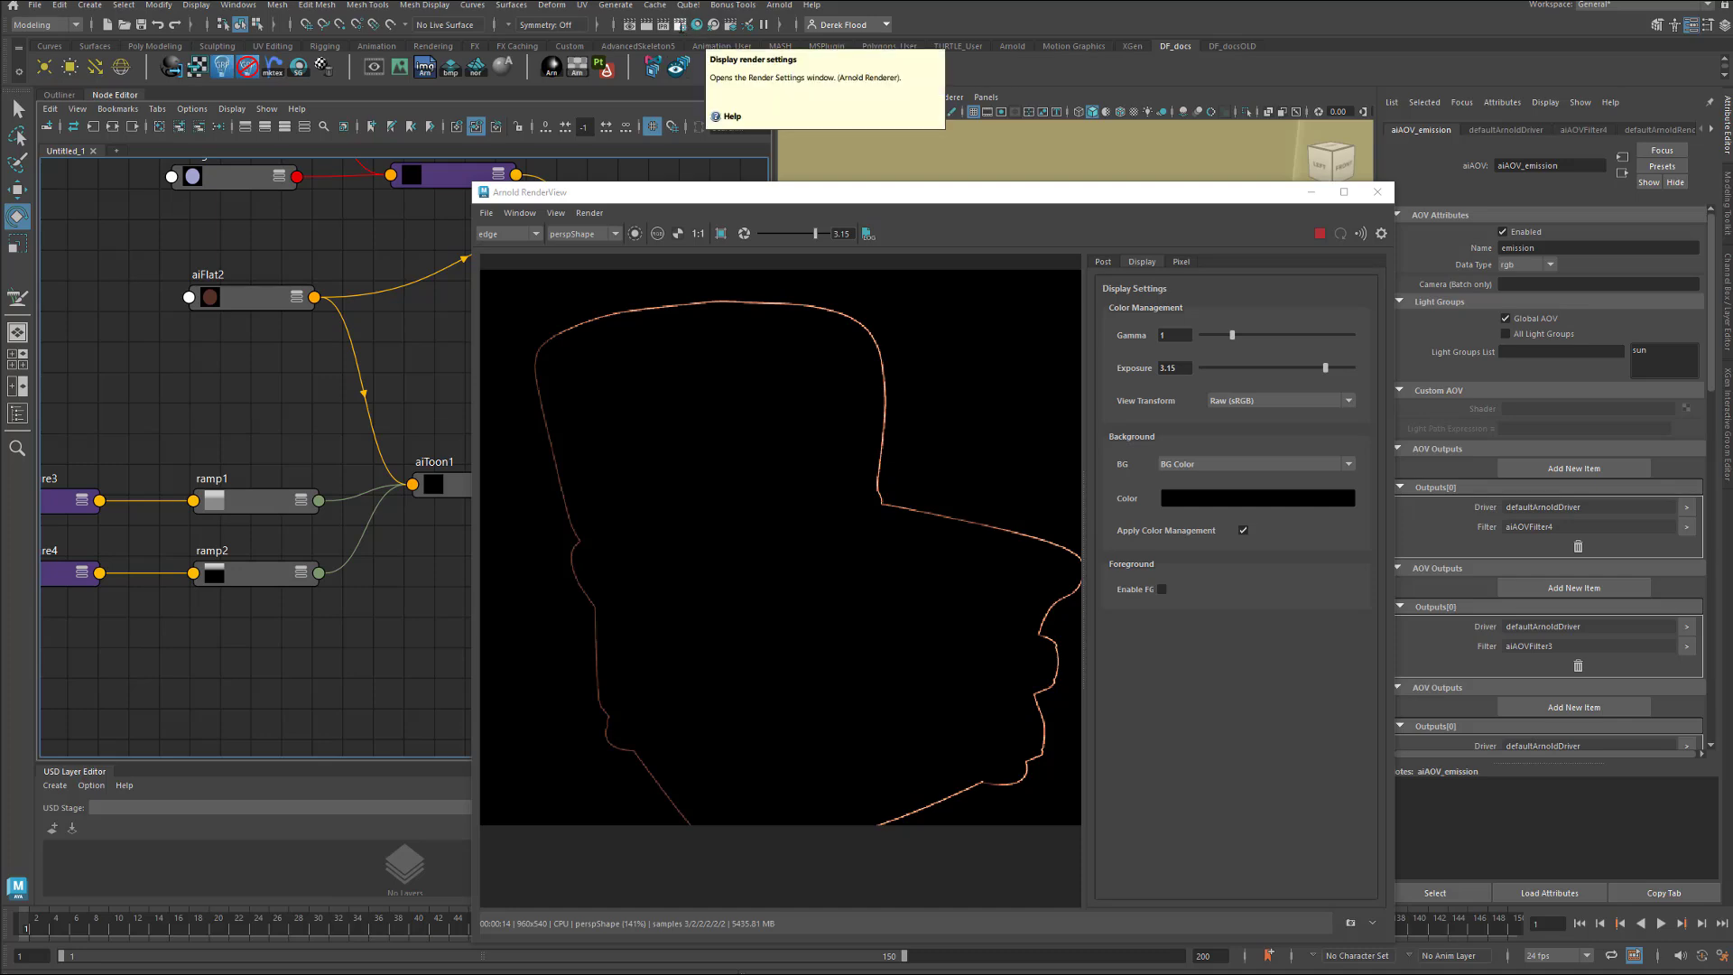
click(681, 24)
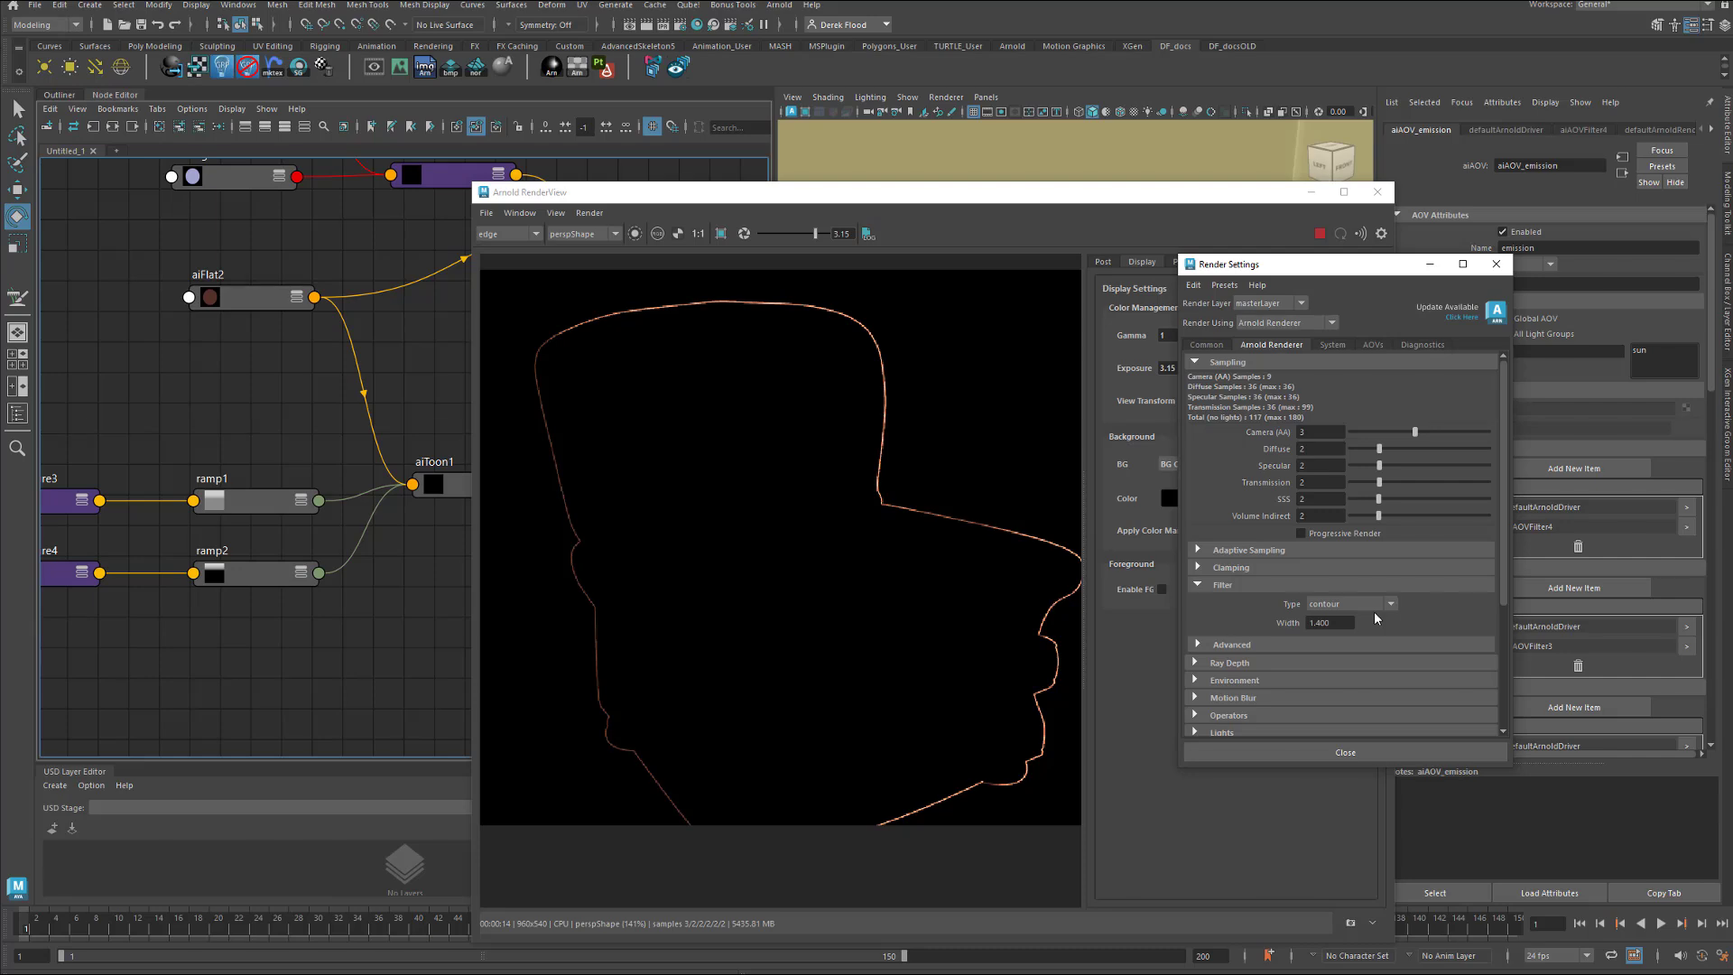
click(1372, 347)
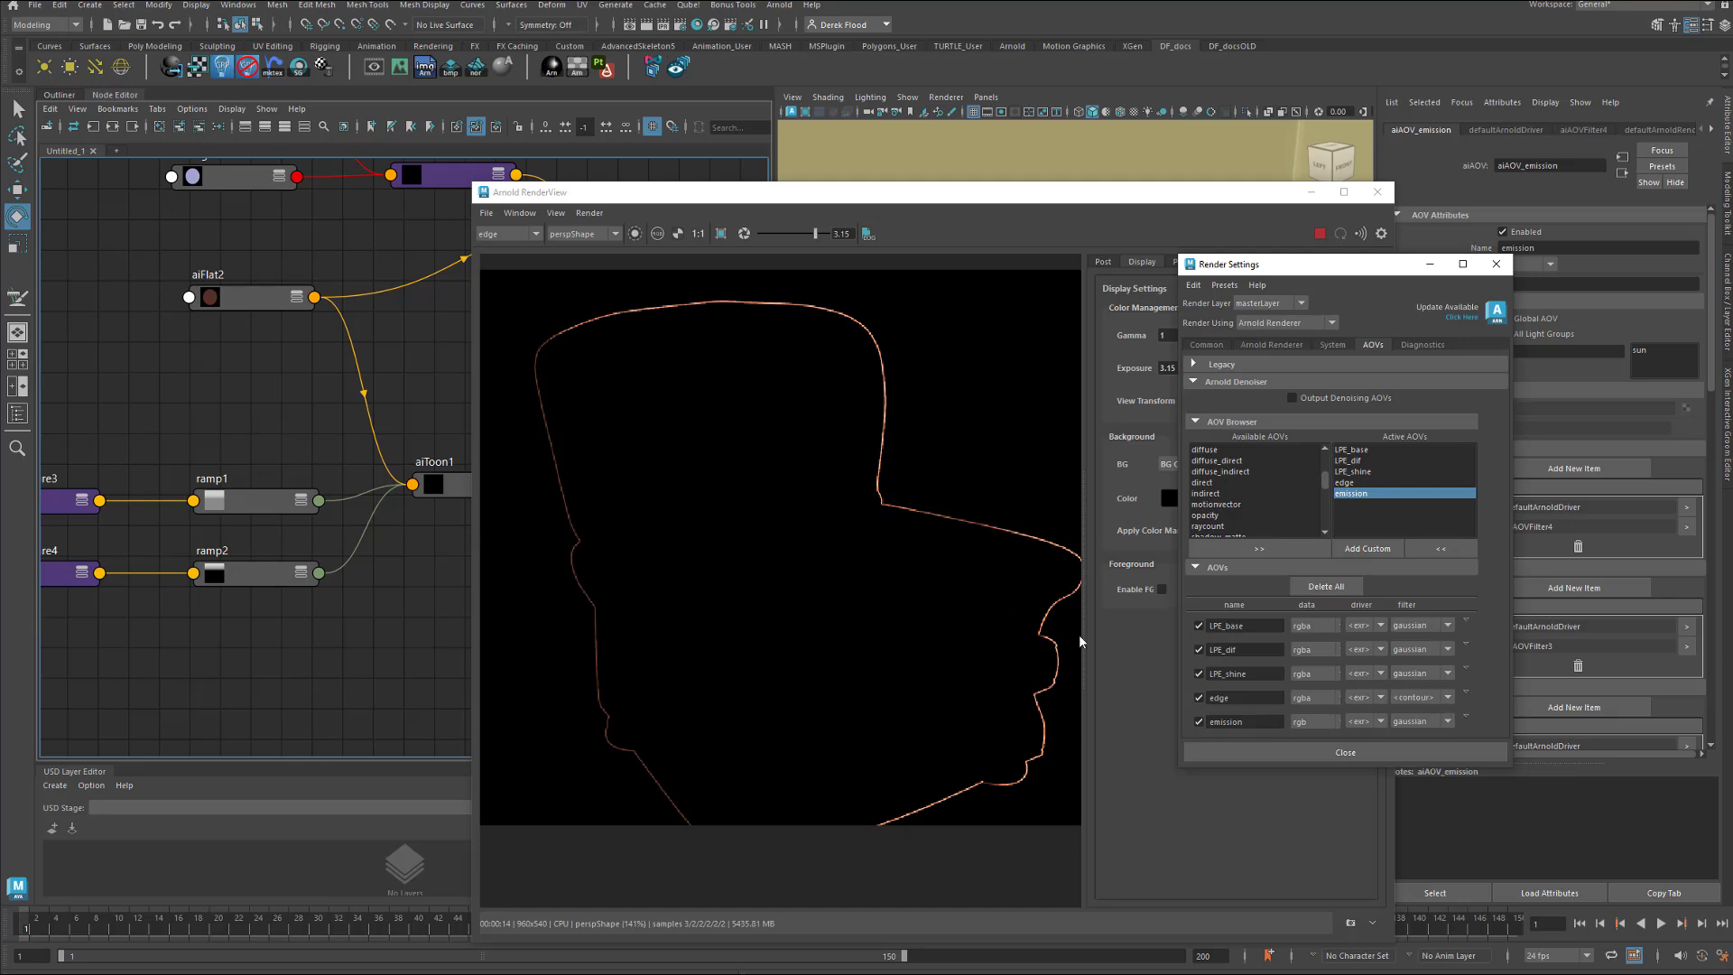
Display the emission AOV, reset the exposure to 0, raise it to 1.34, and close the render settings.
click(535, 235)
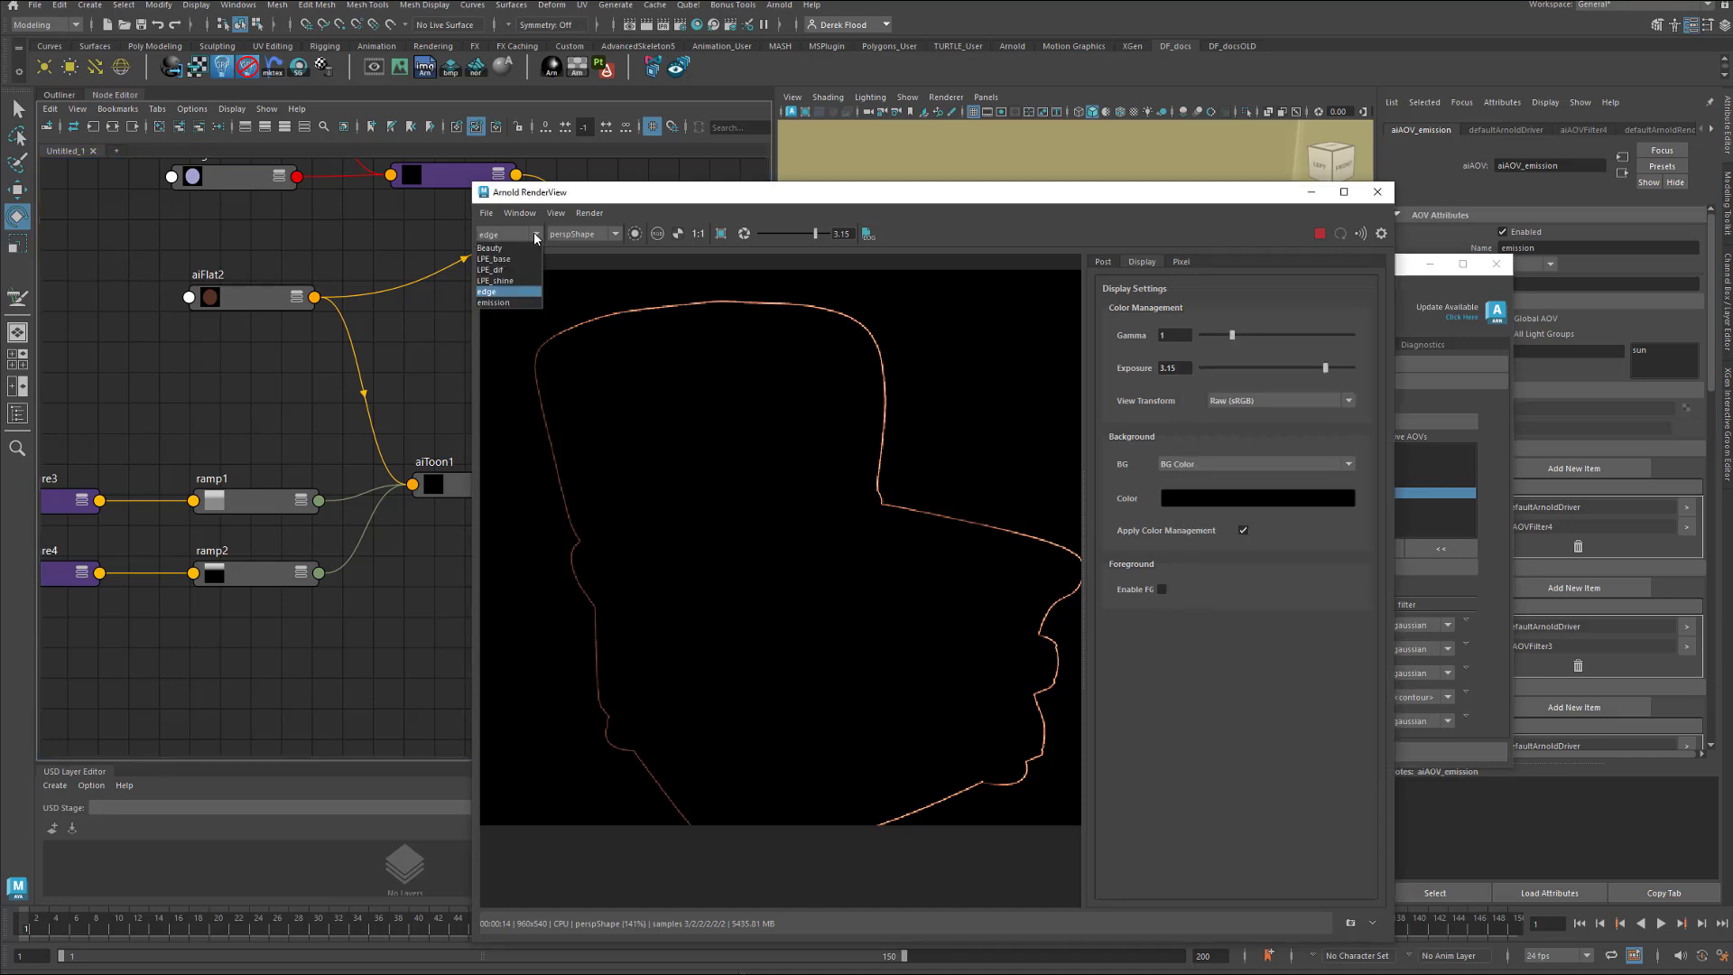
click(524, 303)
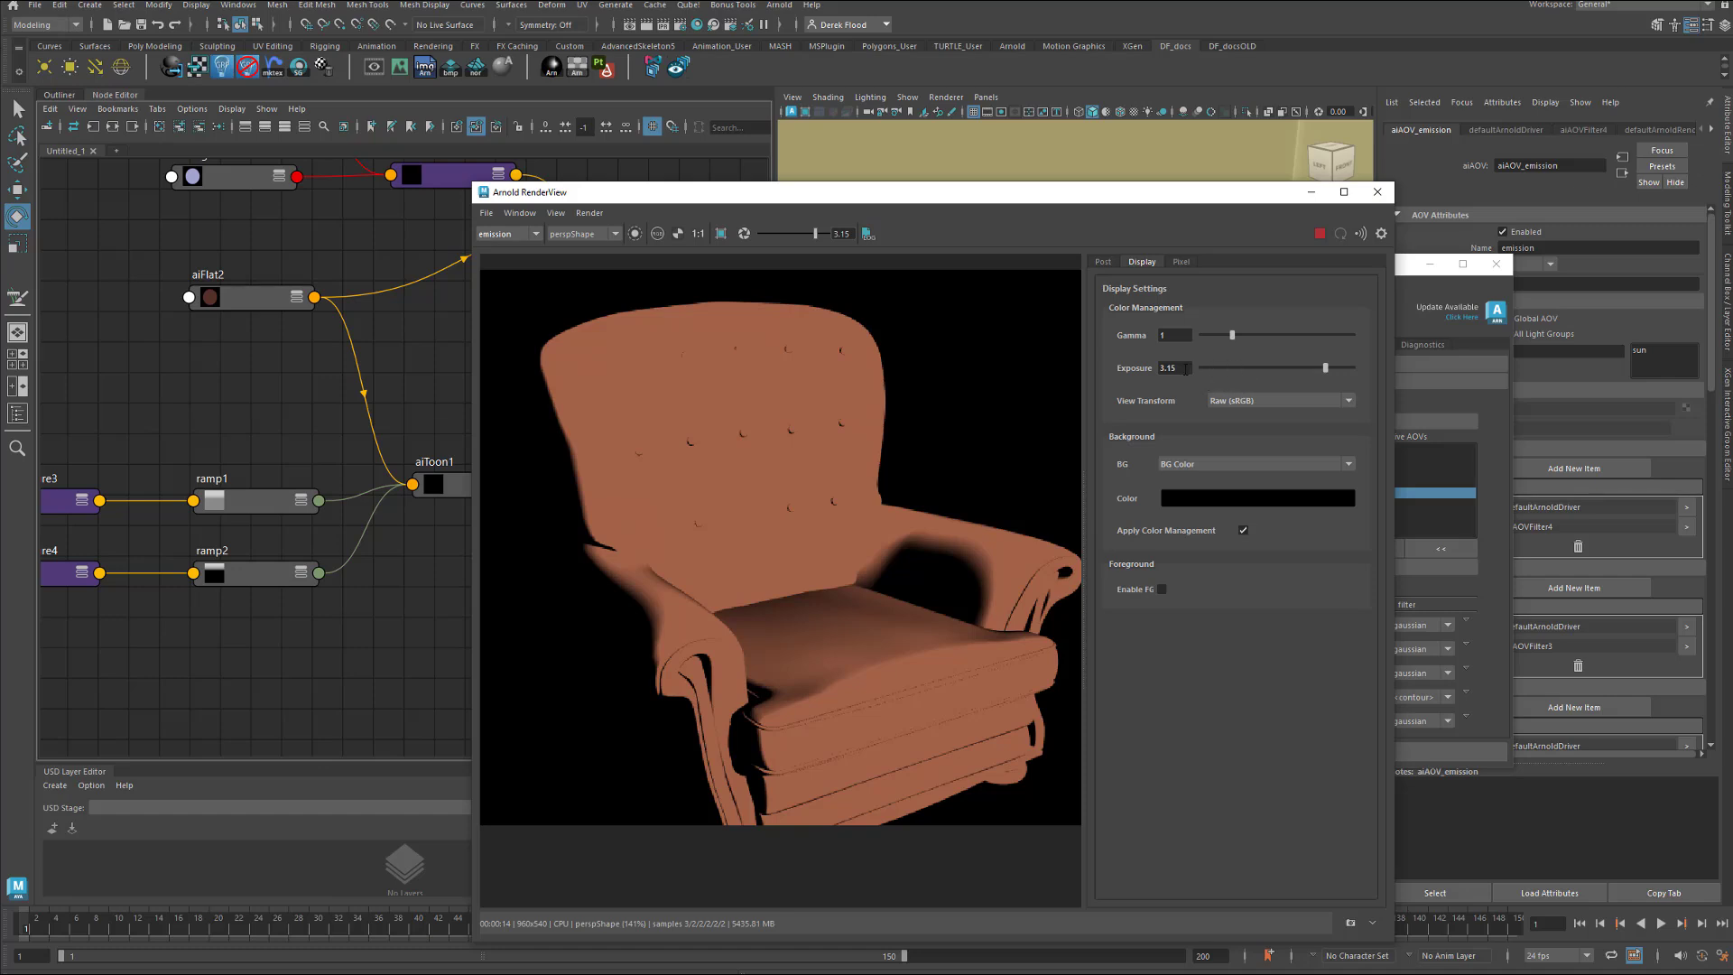
drag(1185, 368, 1139, 368)
text(0)
key(Return)
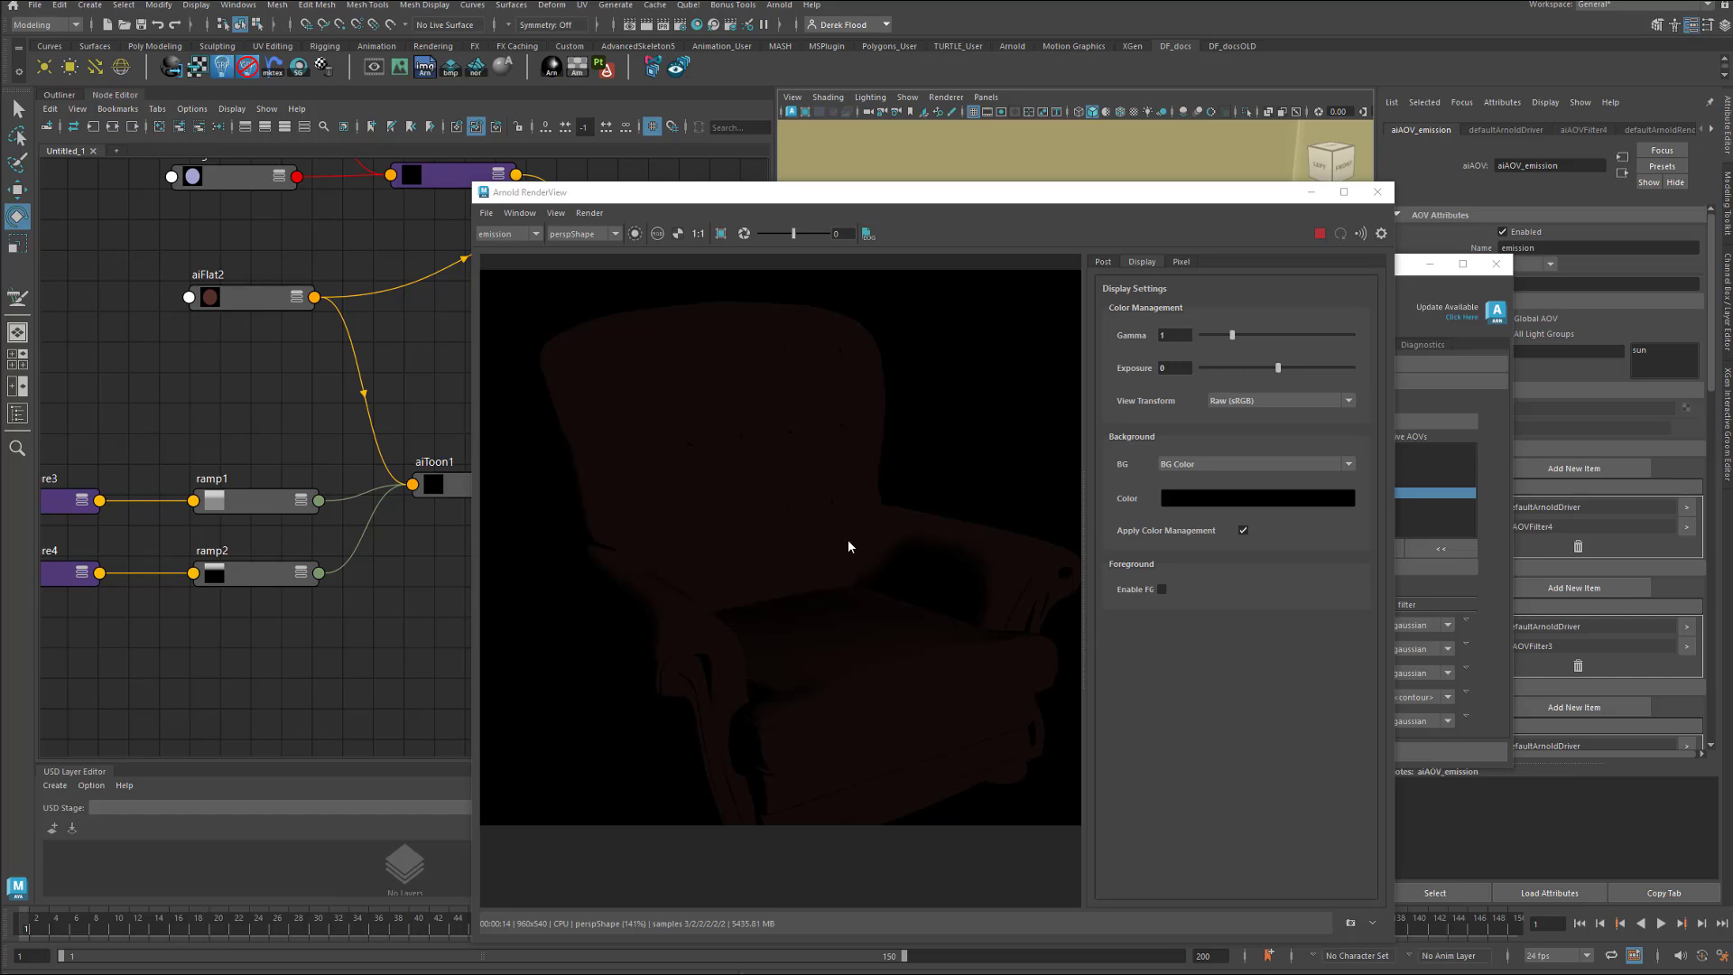
click(1298, 368)
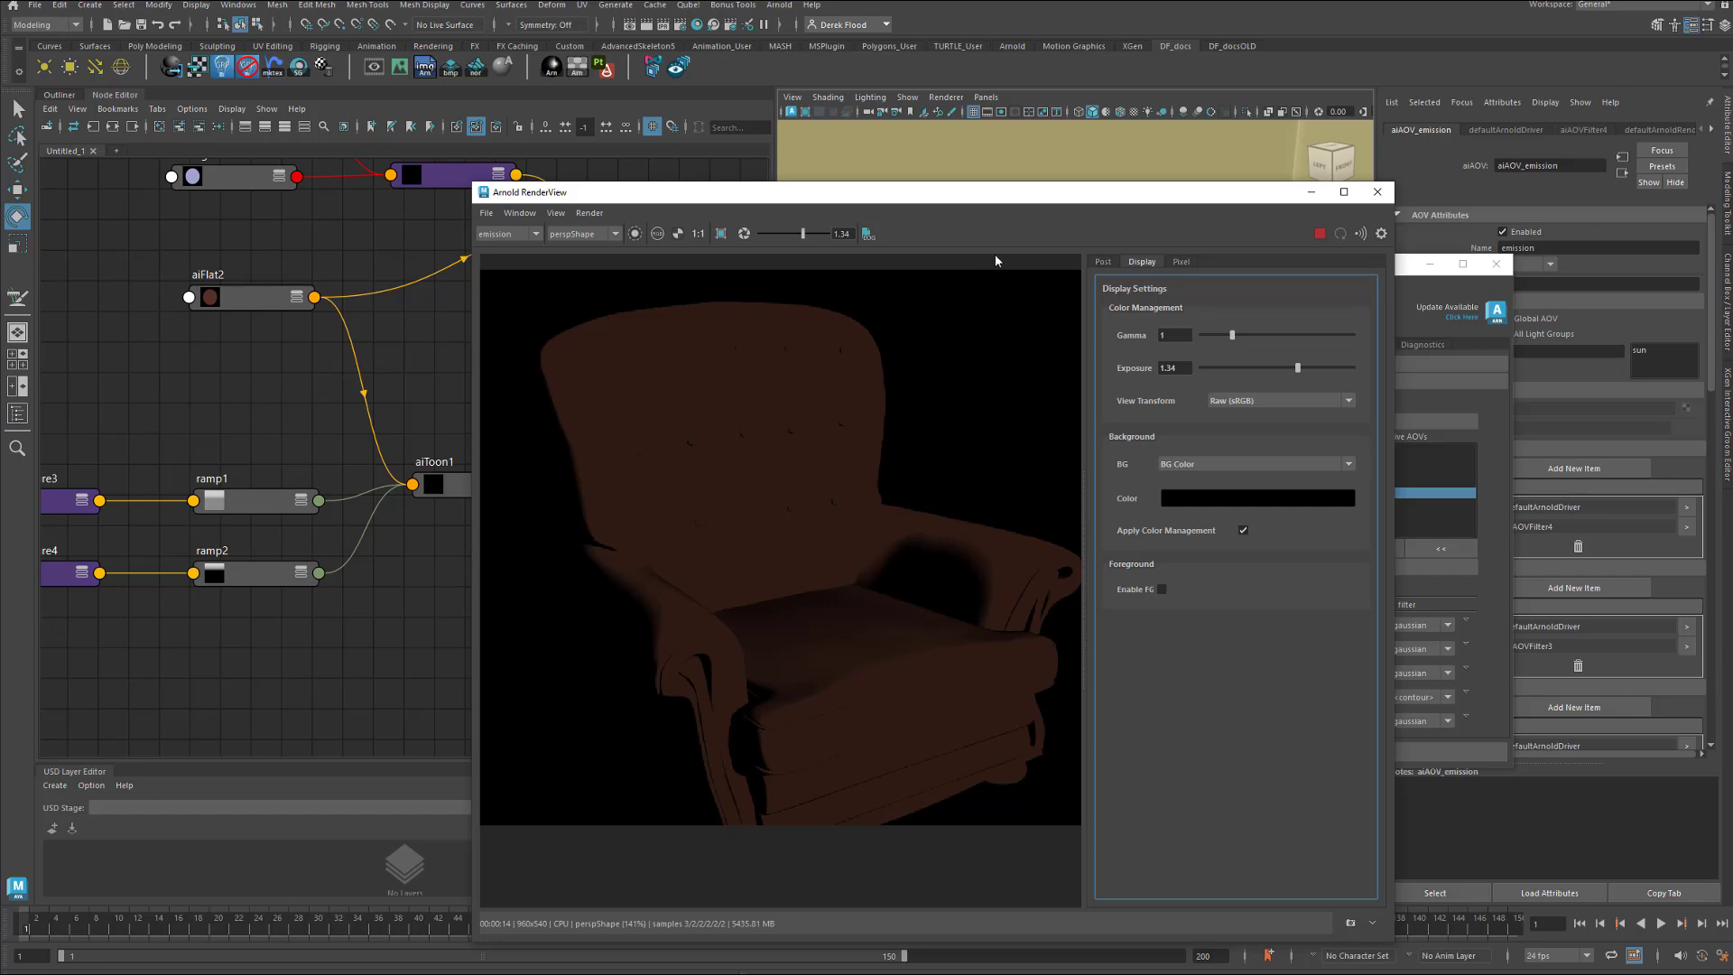
click(1496, 265)
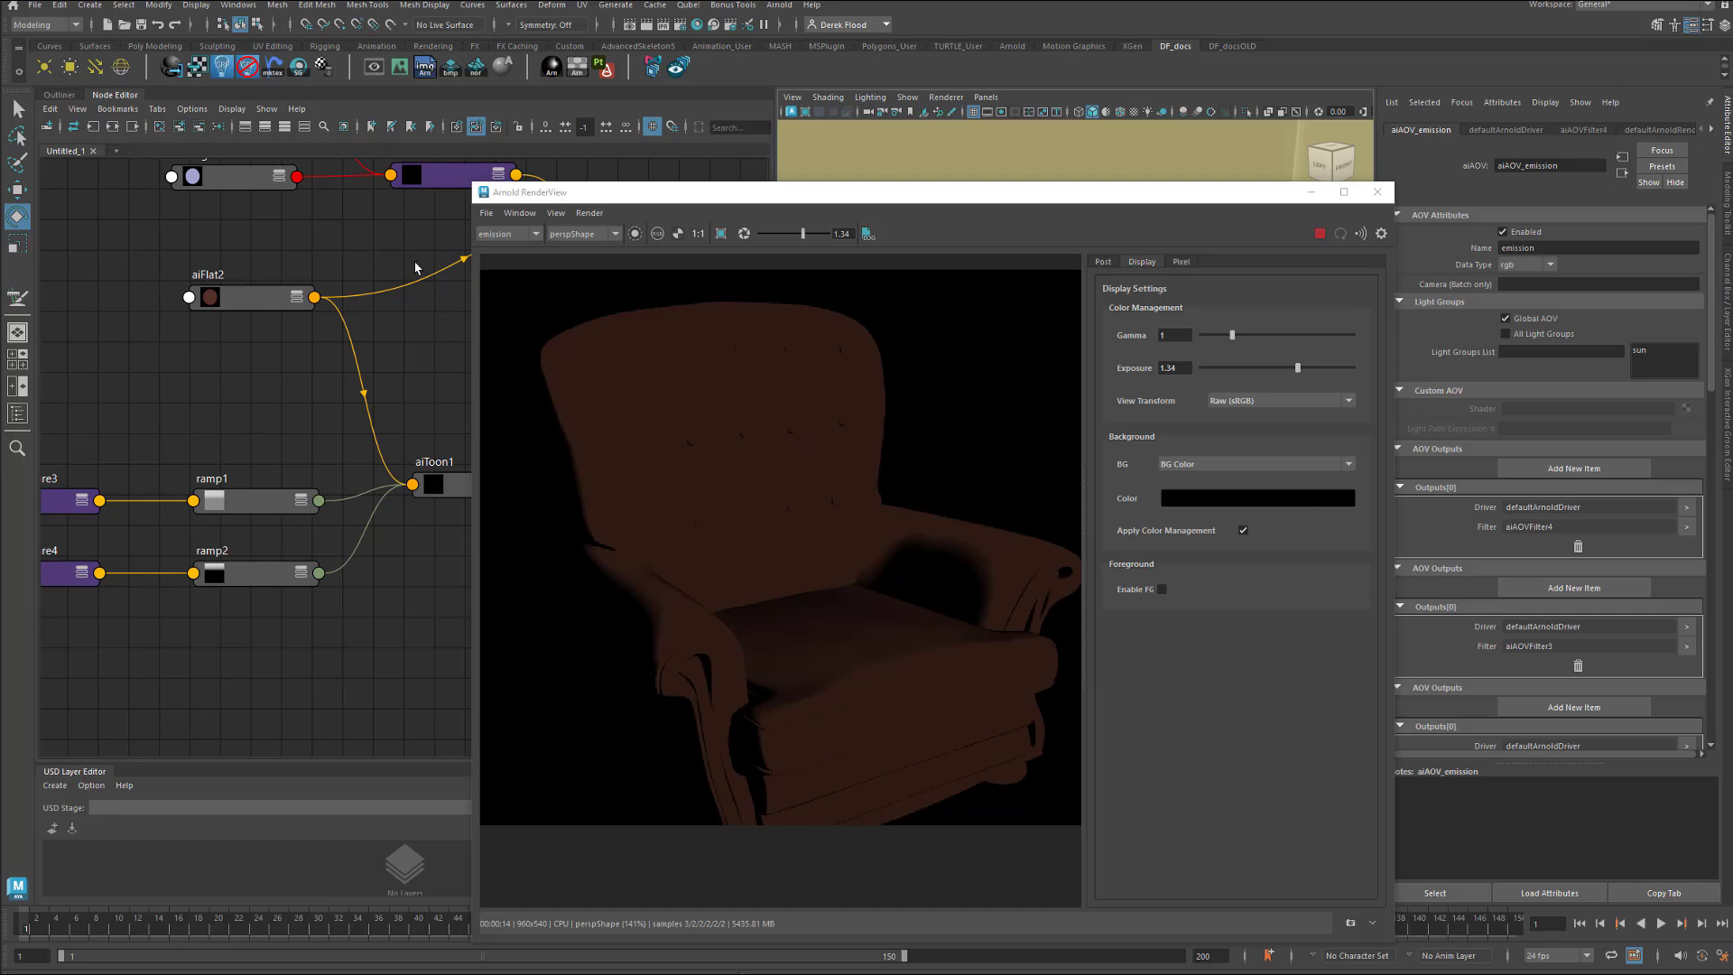
Review the aiToon1 node's attributes and collapse its Silhouette section to show the Base and Specular settings.
alt+middle_drag(363, 234, 134, 305)
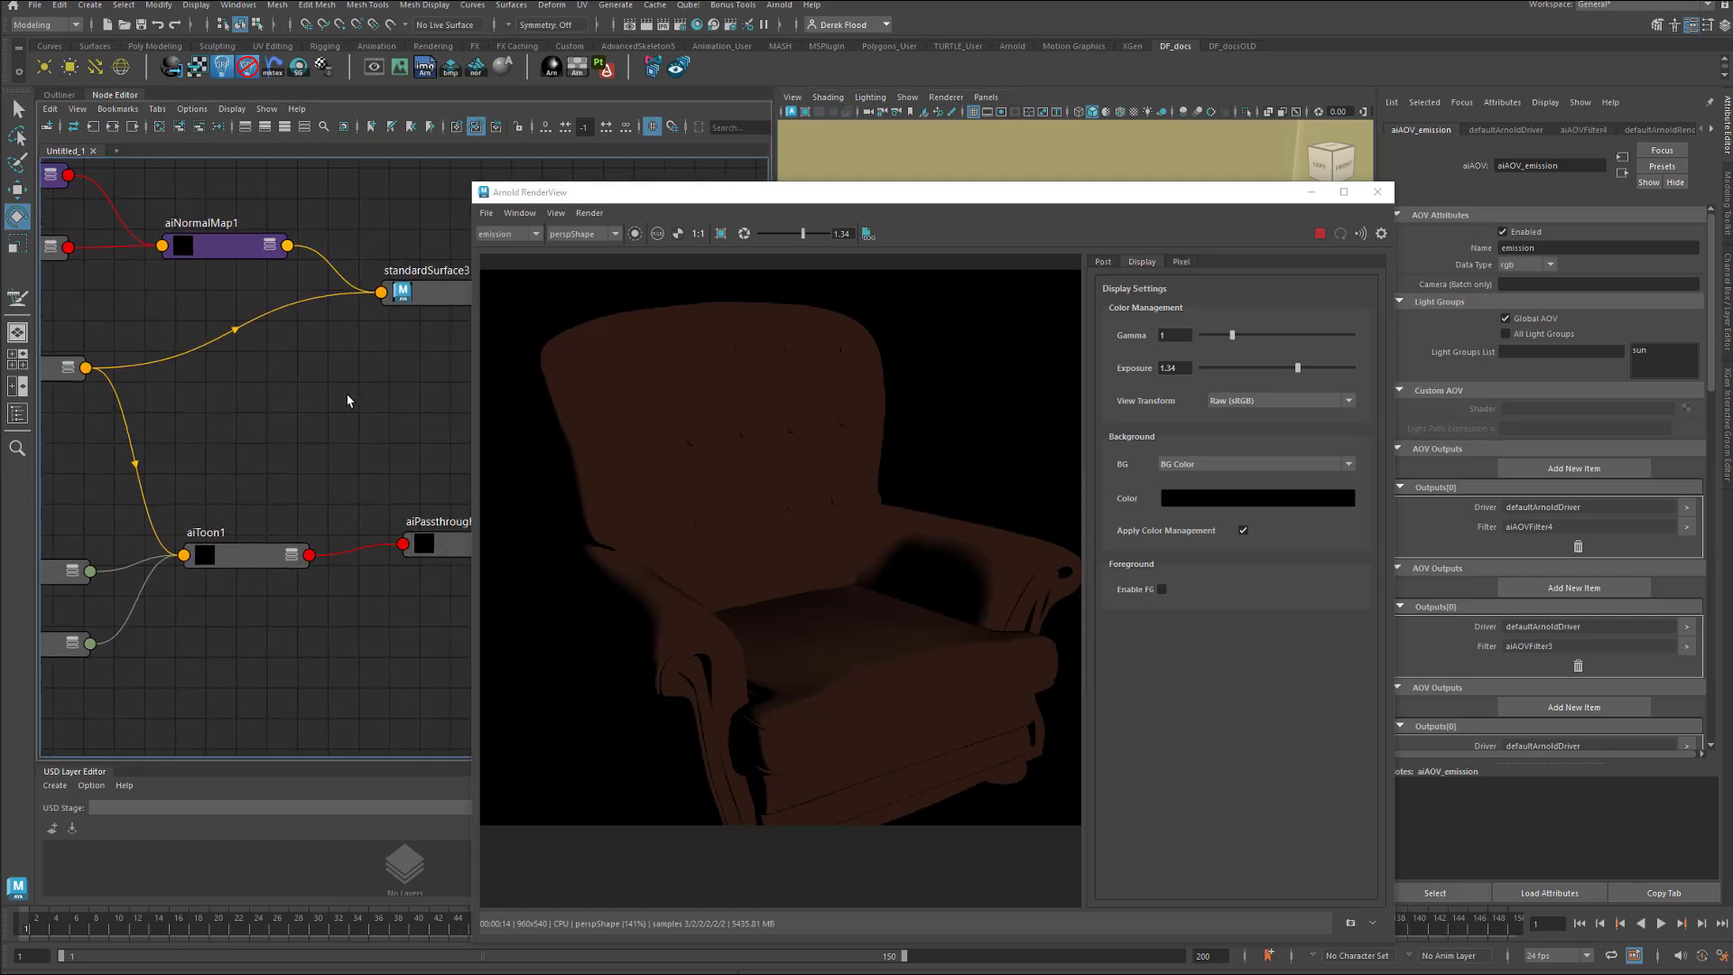
alt+middle_drag(347, 399, 410, 274)
click(284, 451)
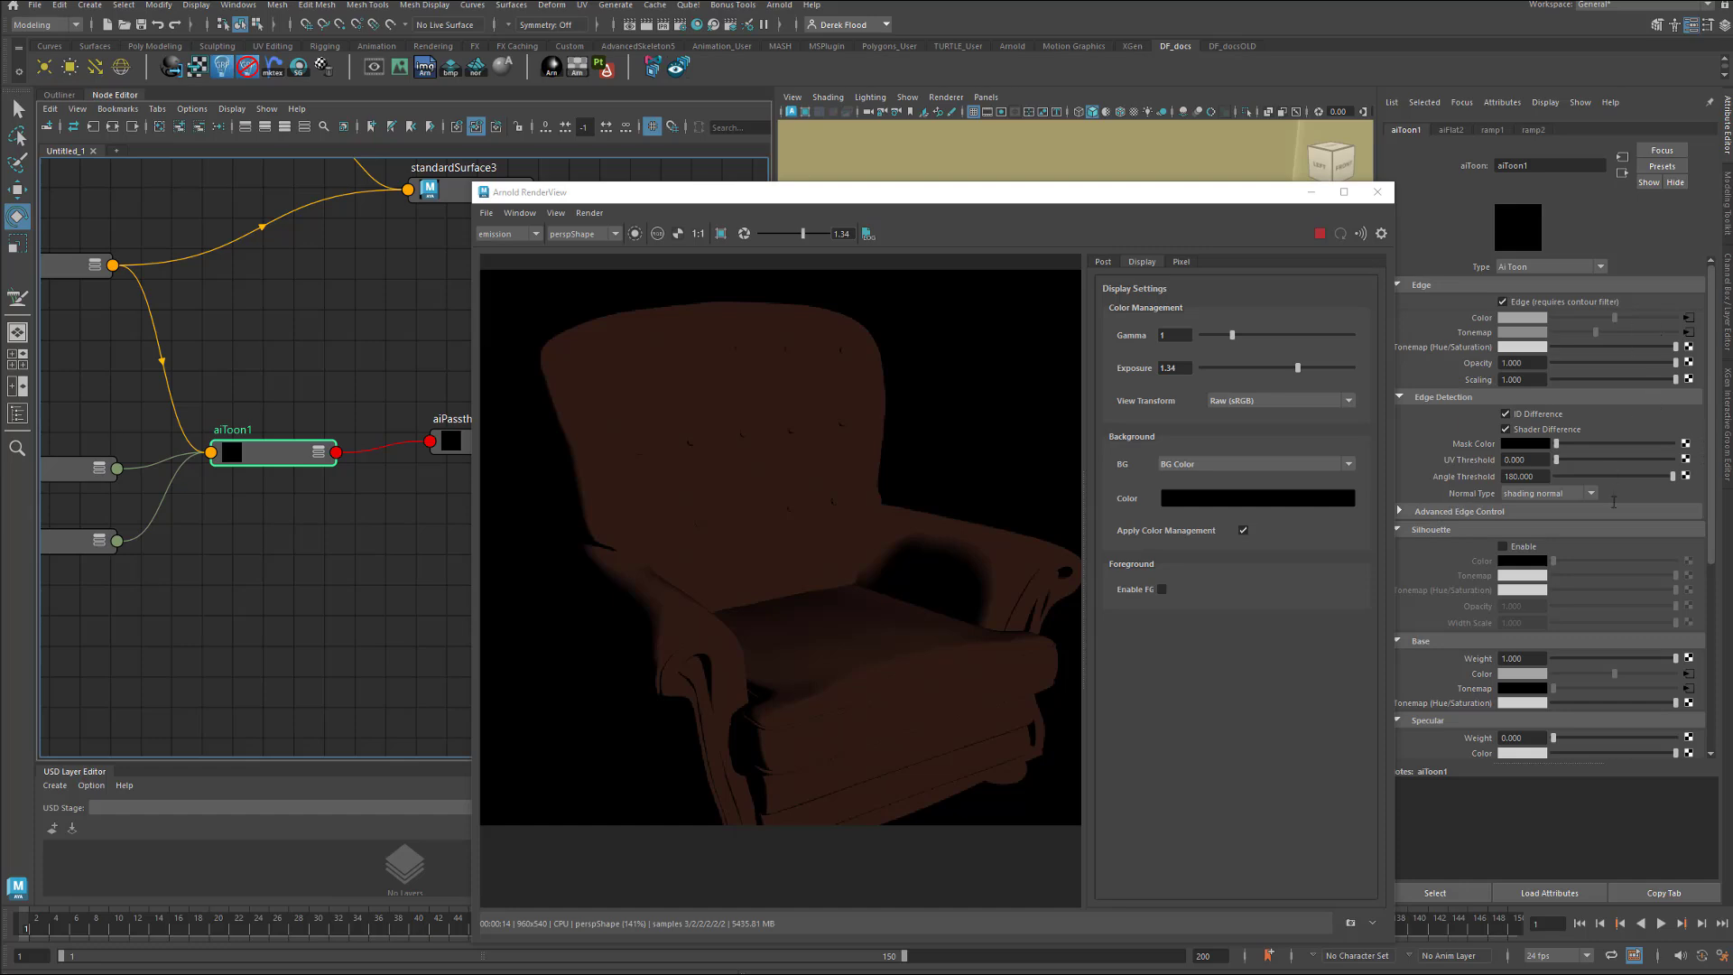
click(1481, 530)
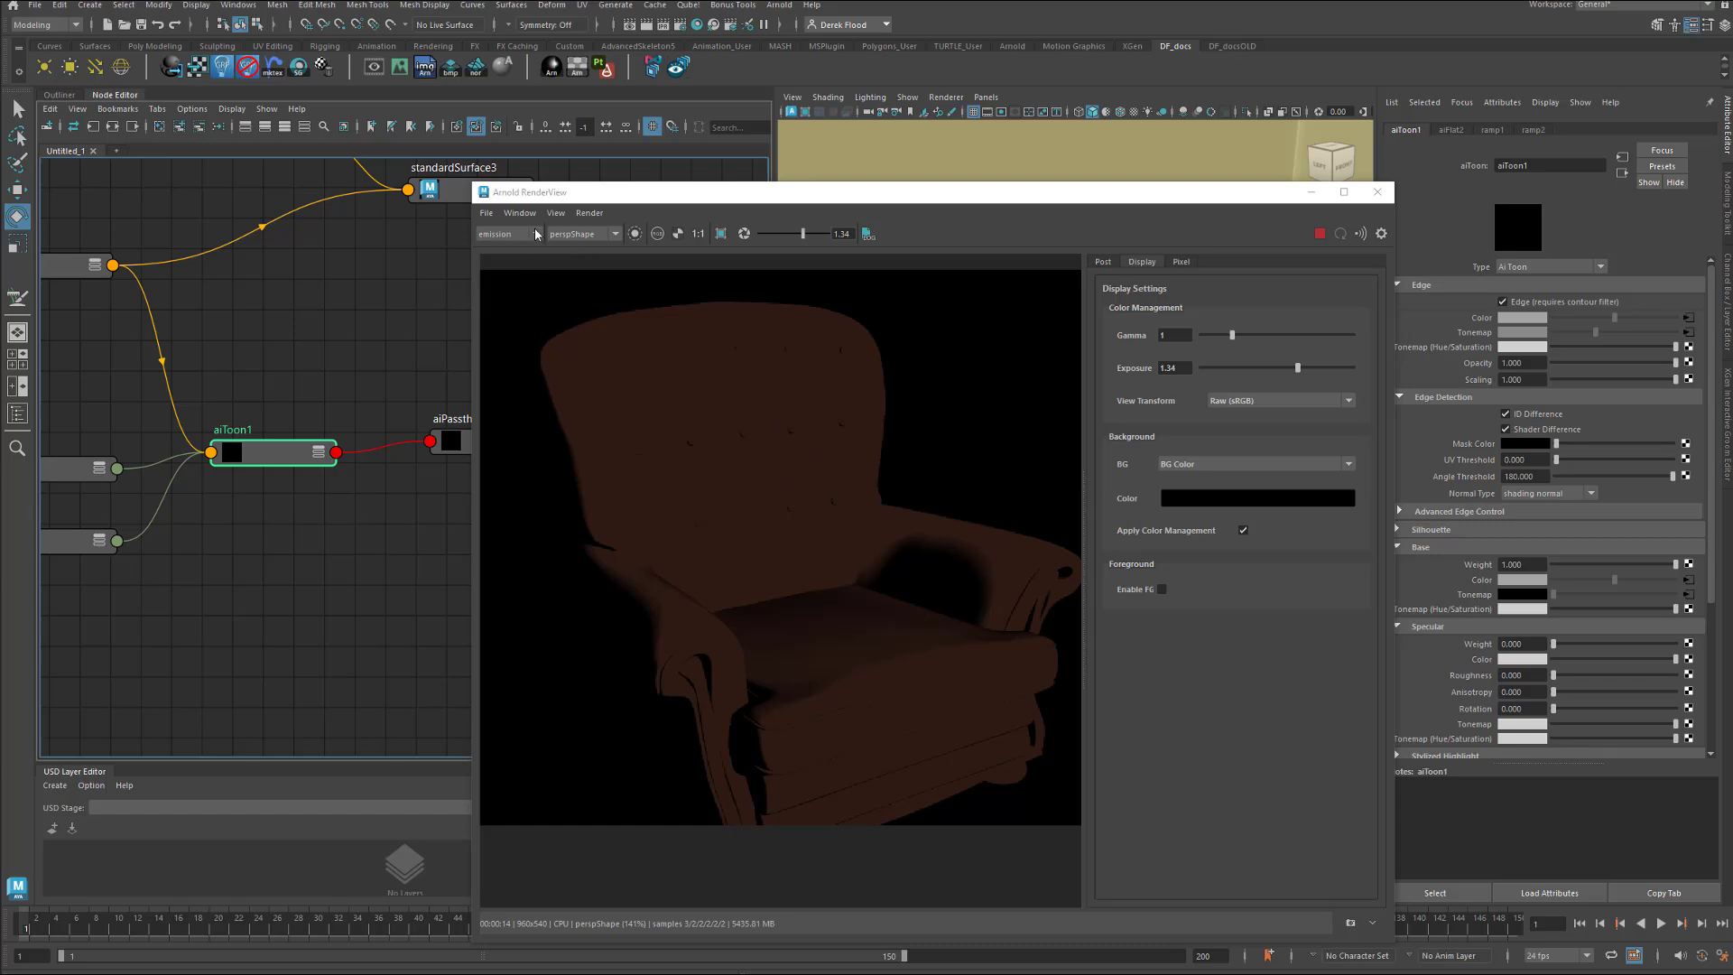
Reposition the aiMixShader1 and aiToon1 nodes to clarify the network, and inspect aiPassthrough1 and aiMixShader1.
drag(587, 192, 985, 191)
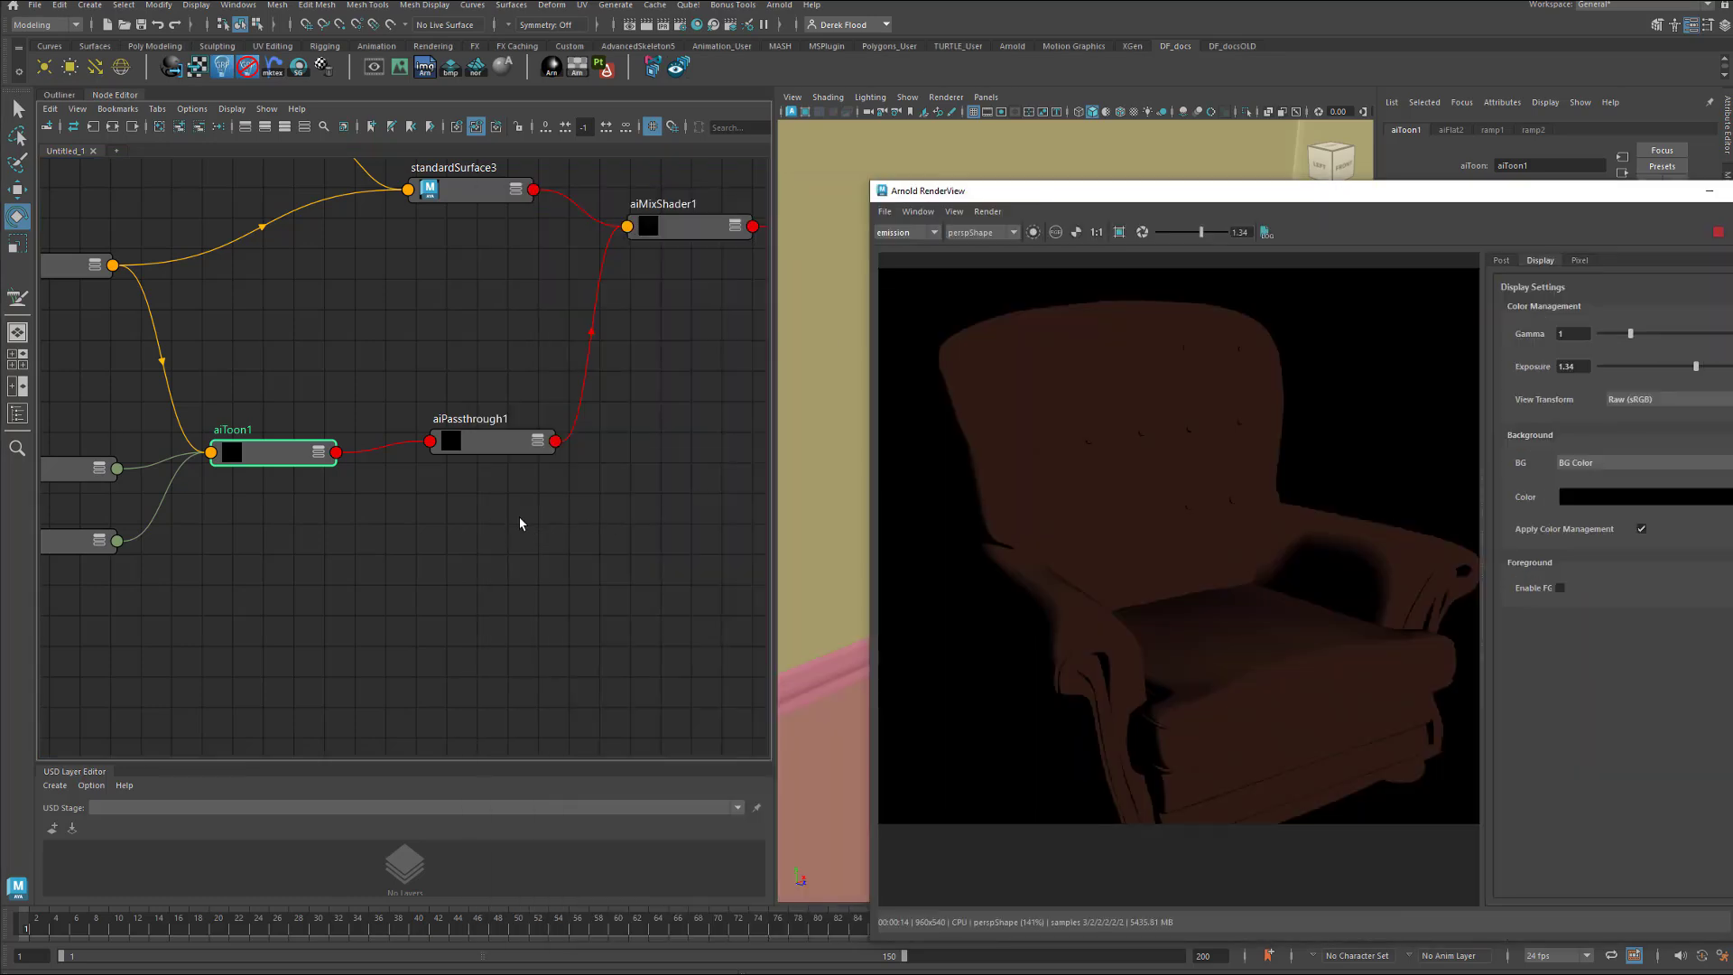
alt+middle_drag(520, 524, 499, 591)
drag(662, 305, 654, 384)
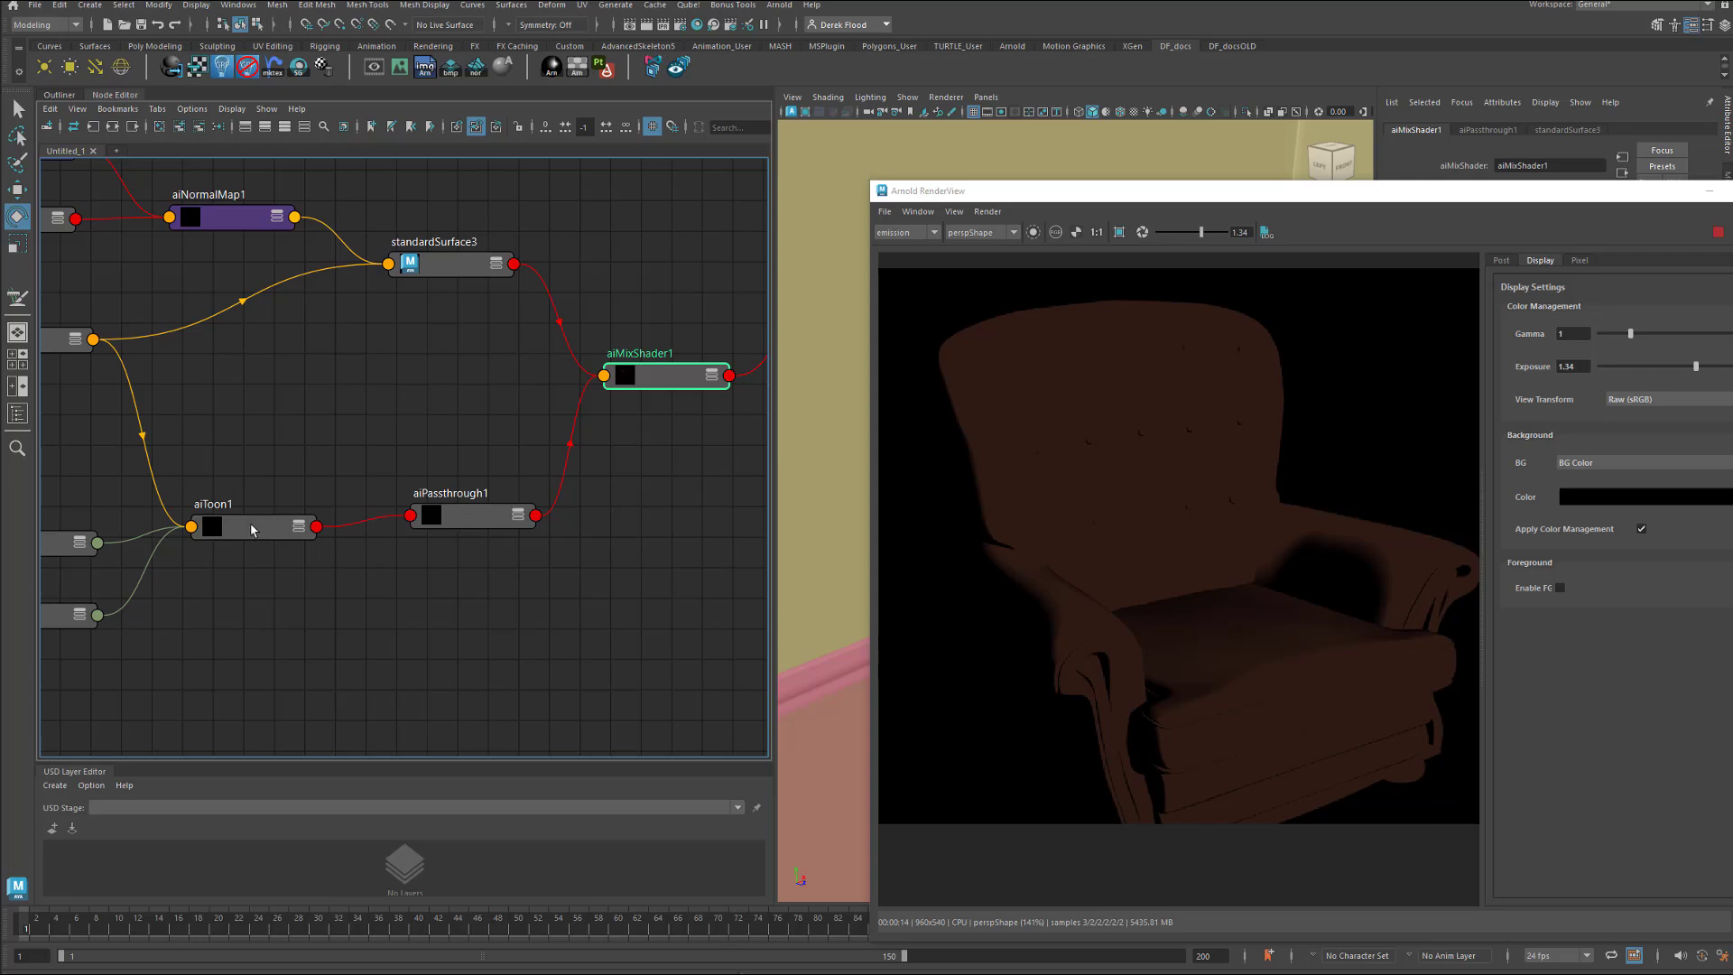
drag(251, 526, 268, 514)
click(456, 520)
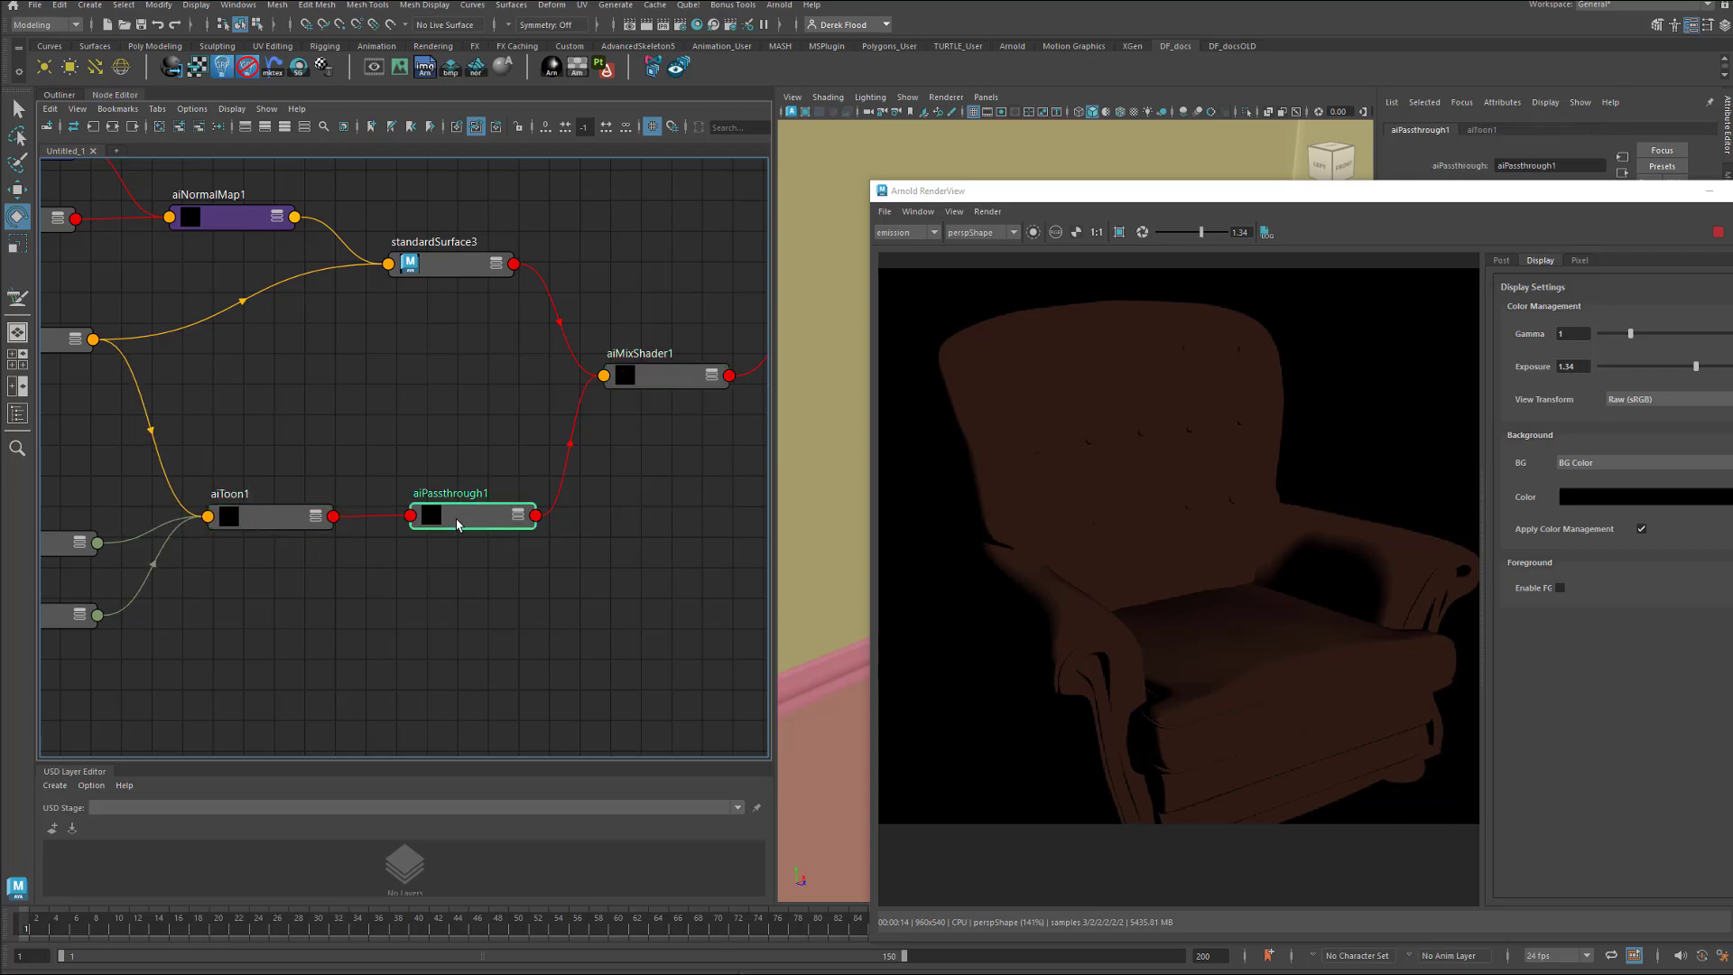
click(666, 379)
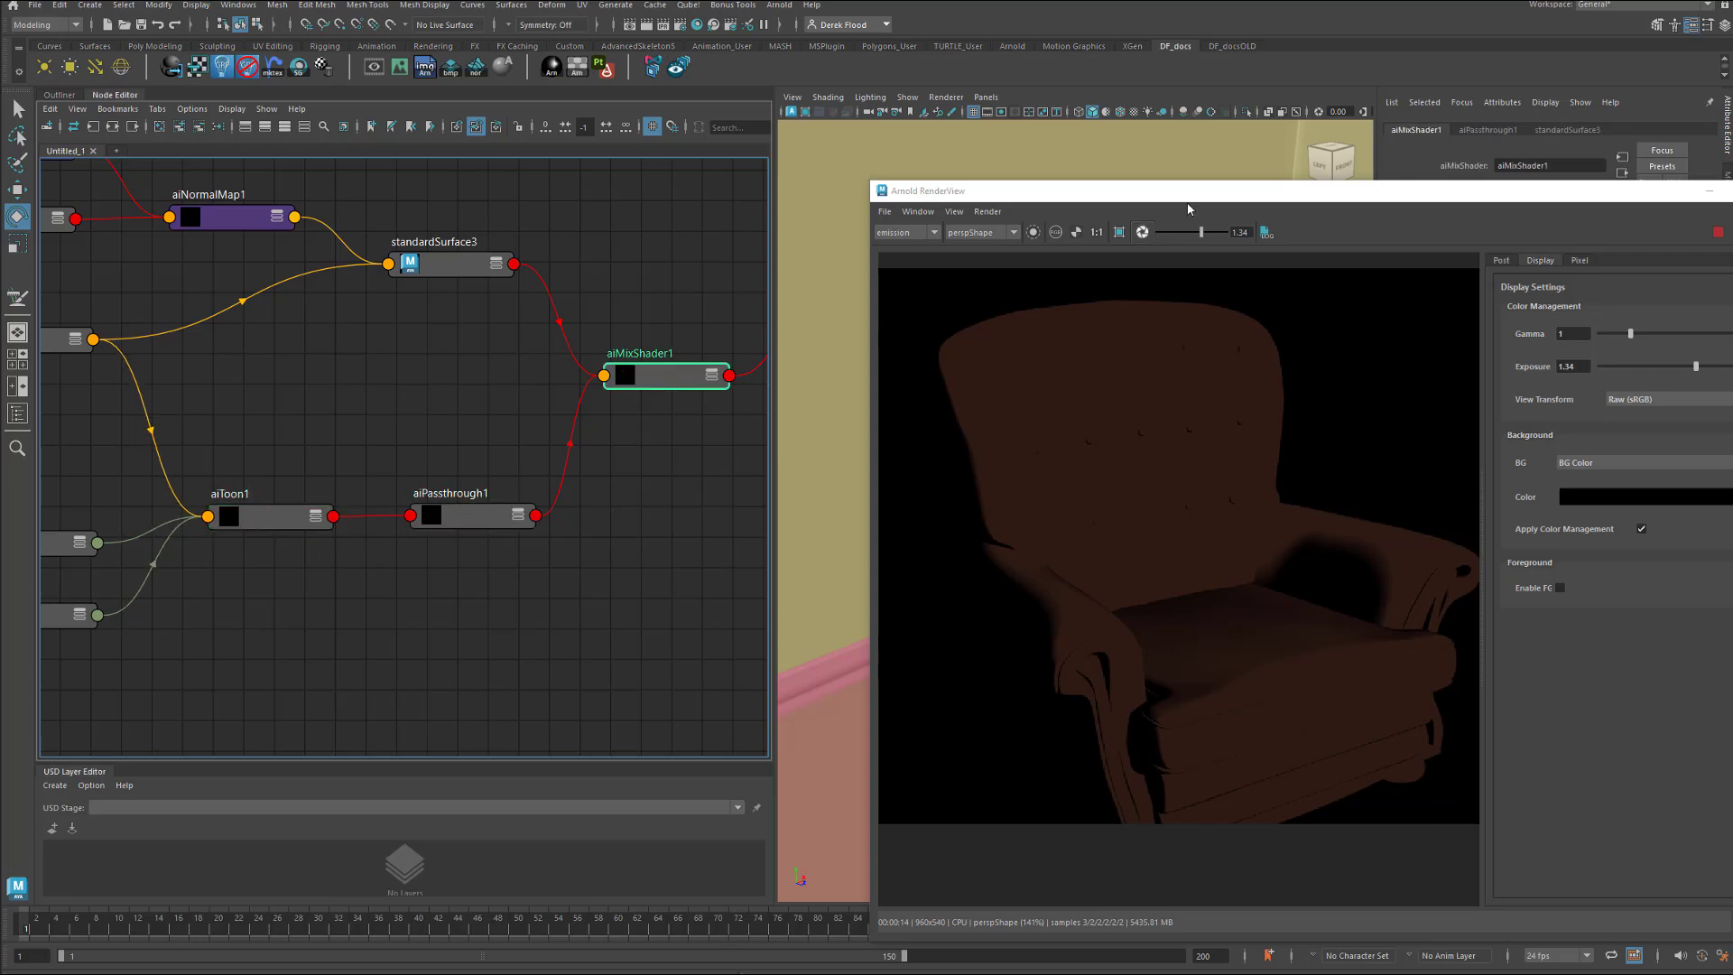
Move the render window back over the workspace and display the Beauty pass of the armchair.
drag(1187, 193, 729, 158)
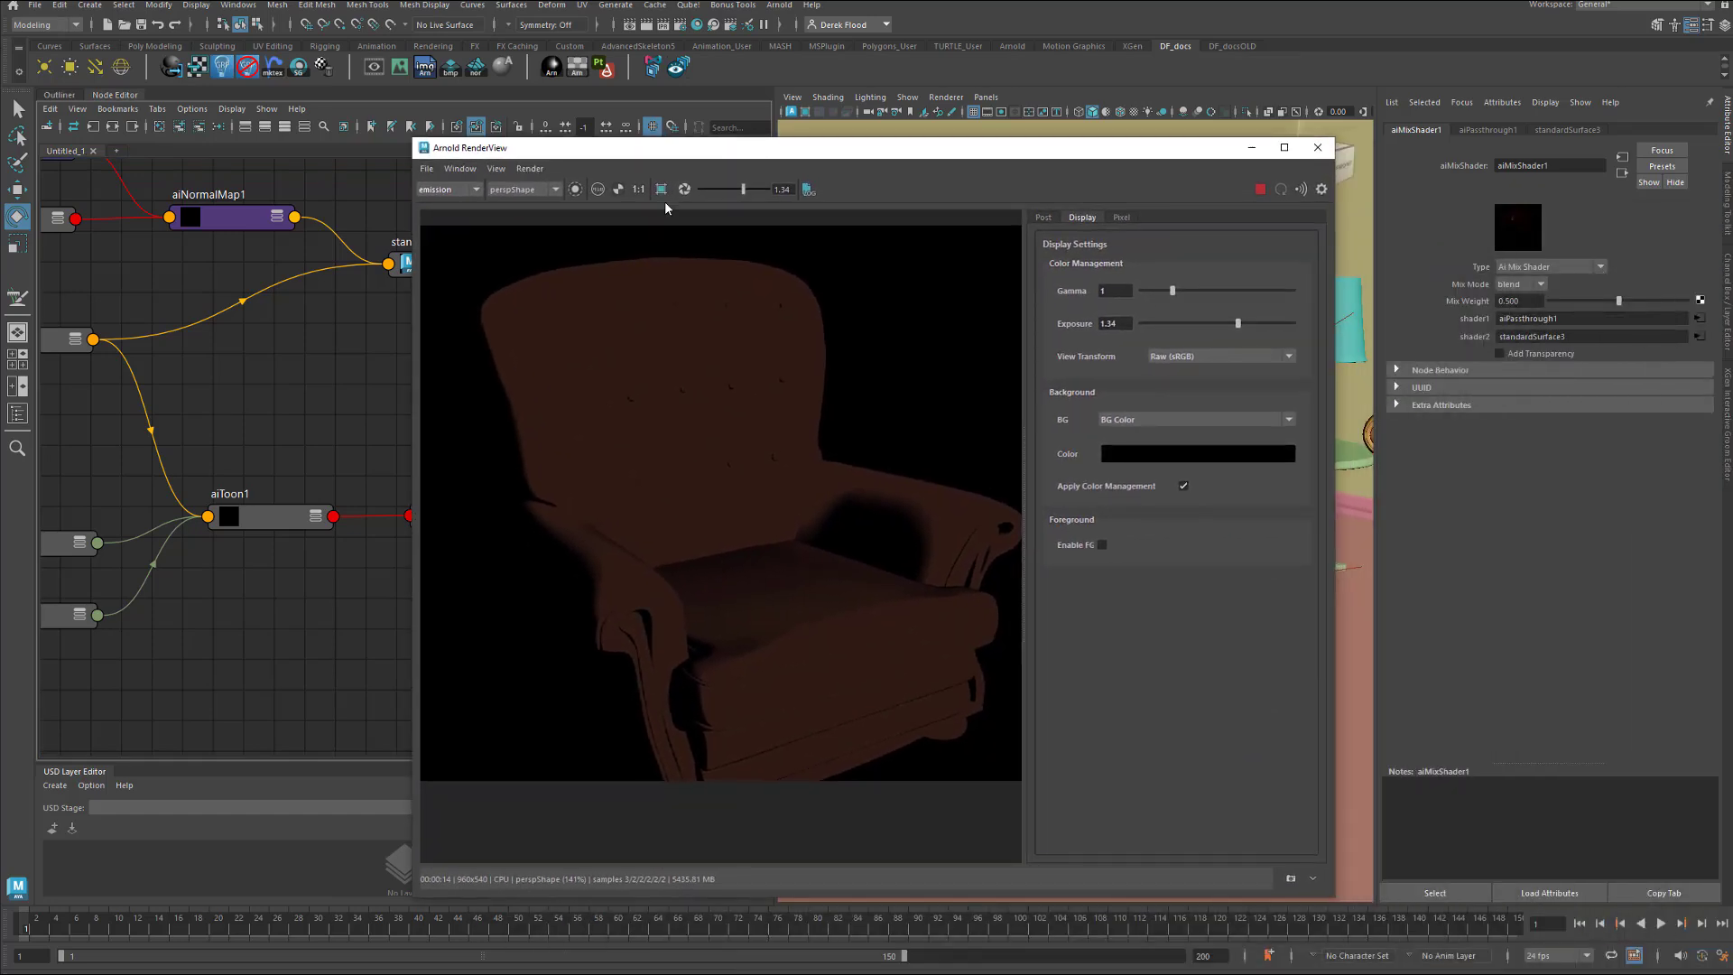
click(475, 191)
click(447, 257)
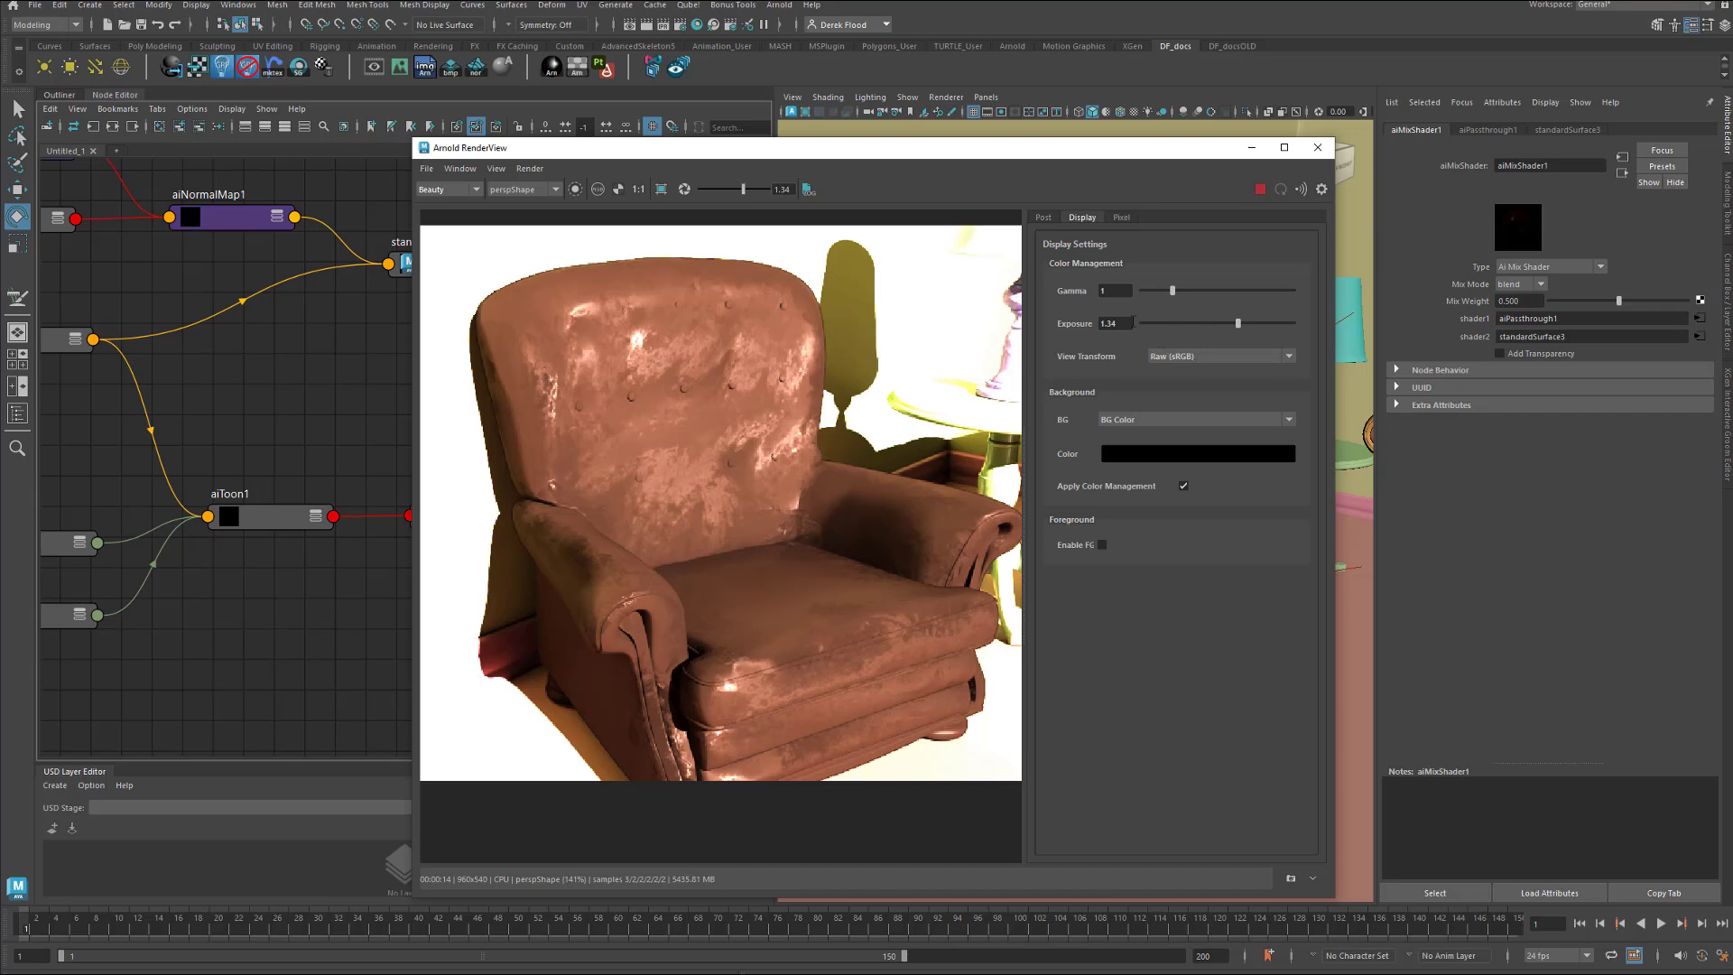
Reset the render view's exposure to 0 and set the aiMixShader1 Mix Weight to 0.99.
text(0)
key(Return)
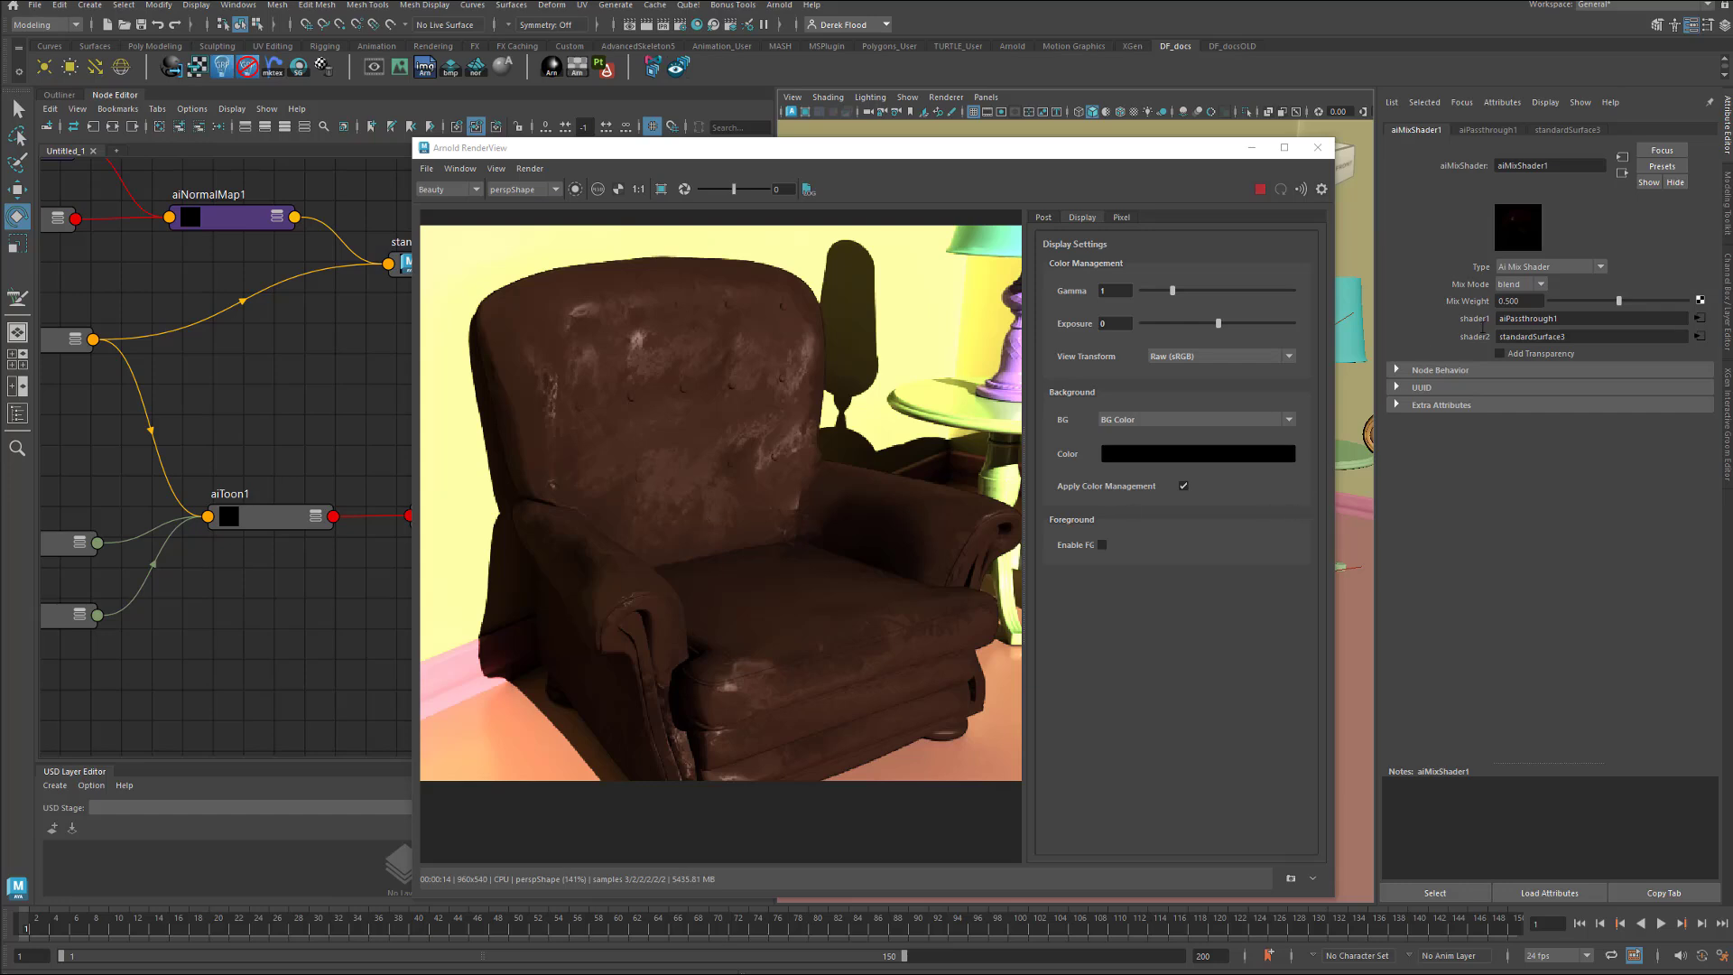
click(1535, 301)
text(.99)
key(Return)
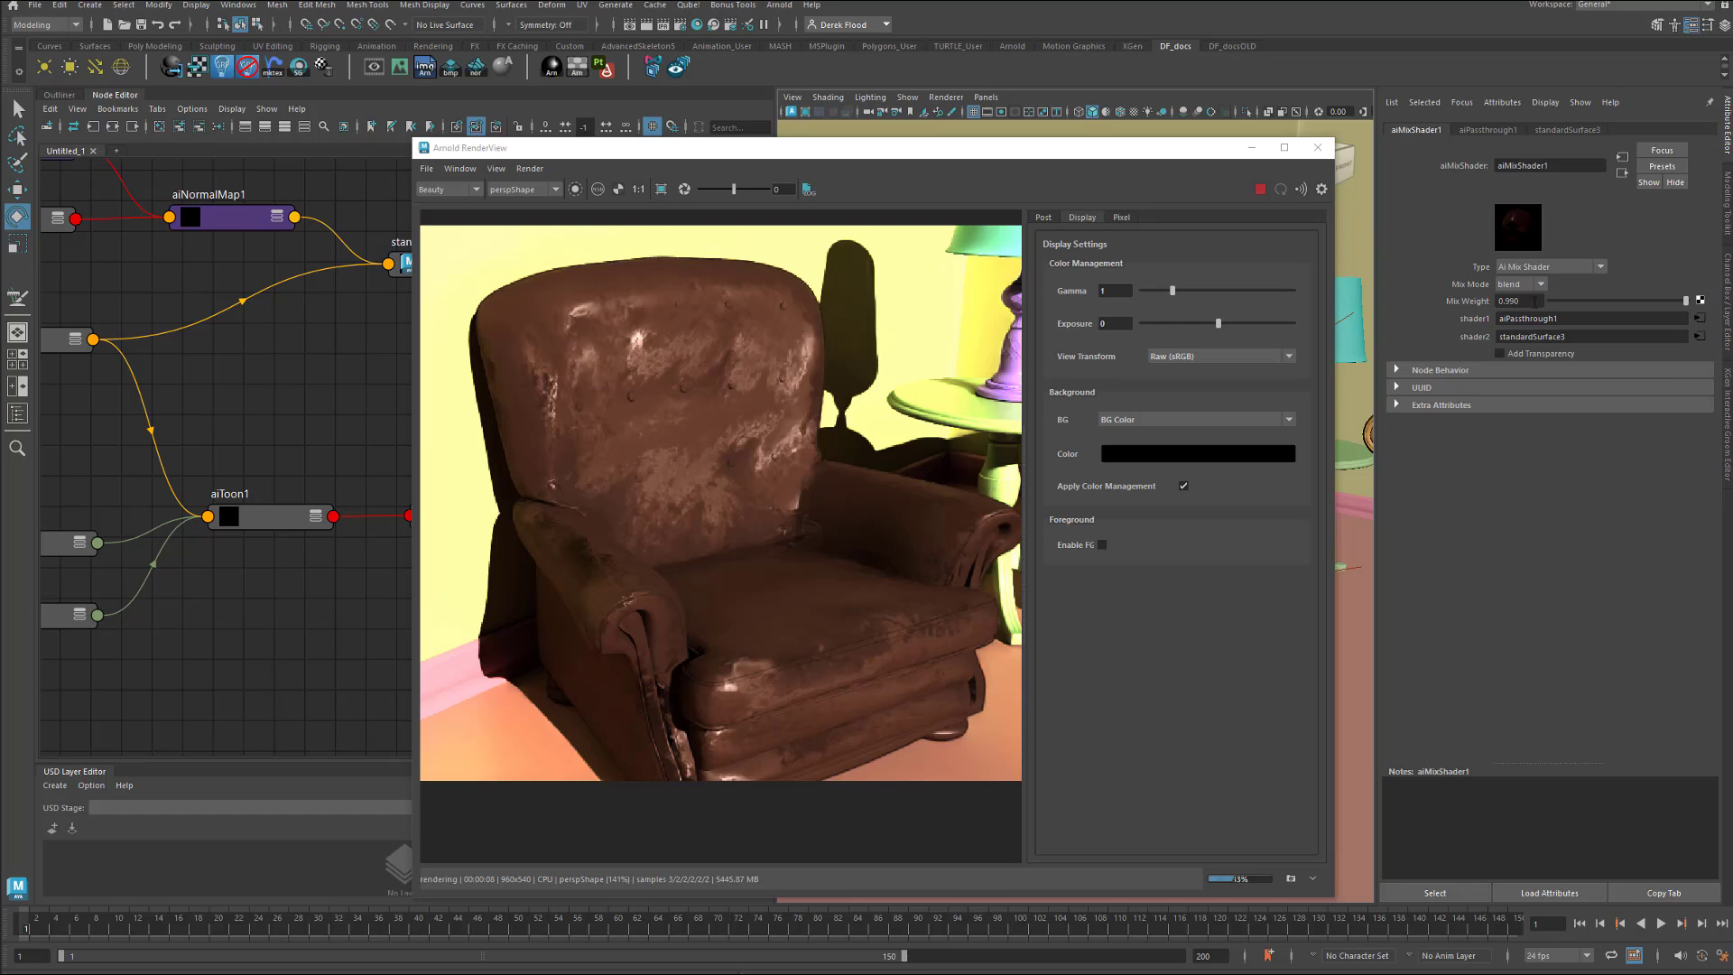
double_click(1508, 301)
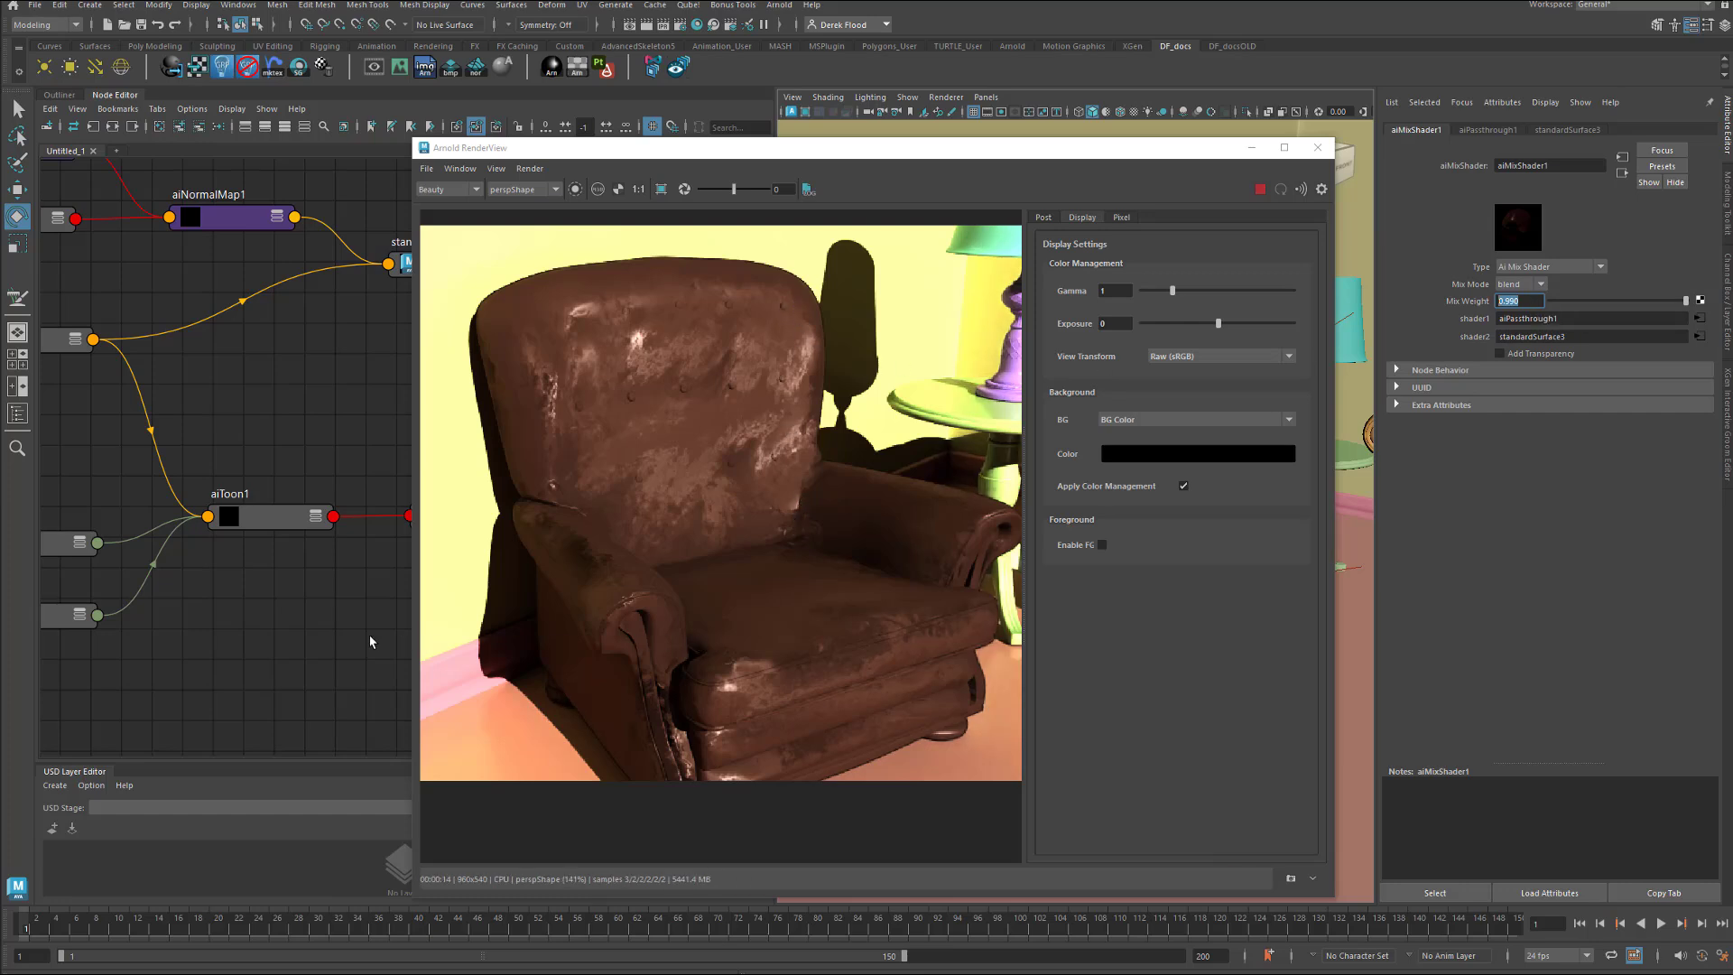
Move the render window off the node network and inspect the attributes of aiToon1 and standardSurface3.
middle_drag(300, 637, 348, 662)
click(324, 549)
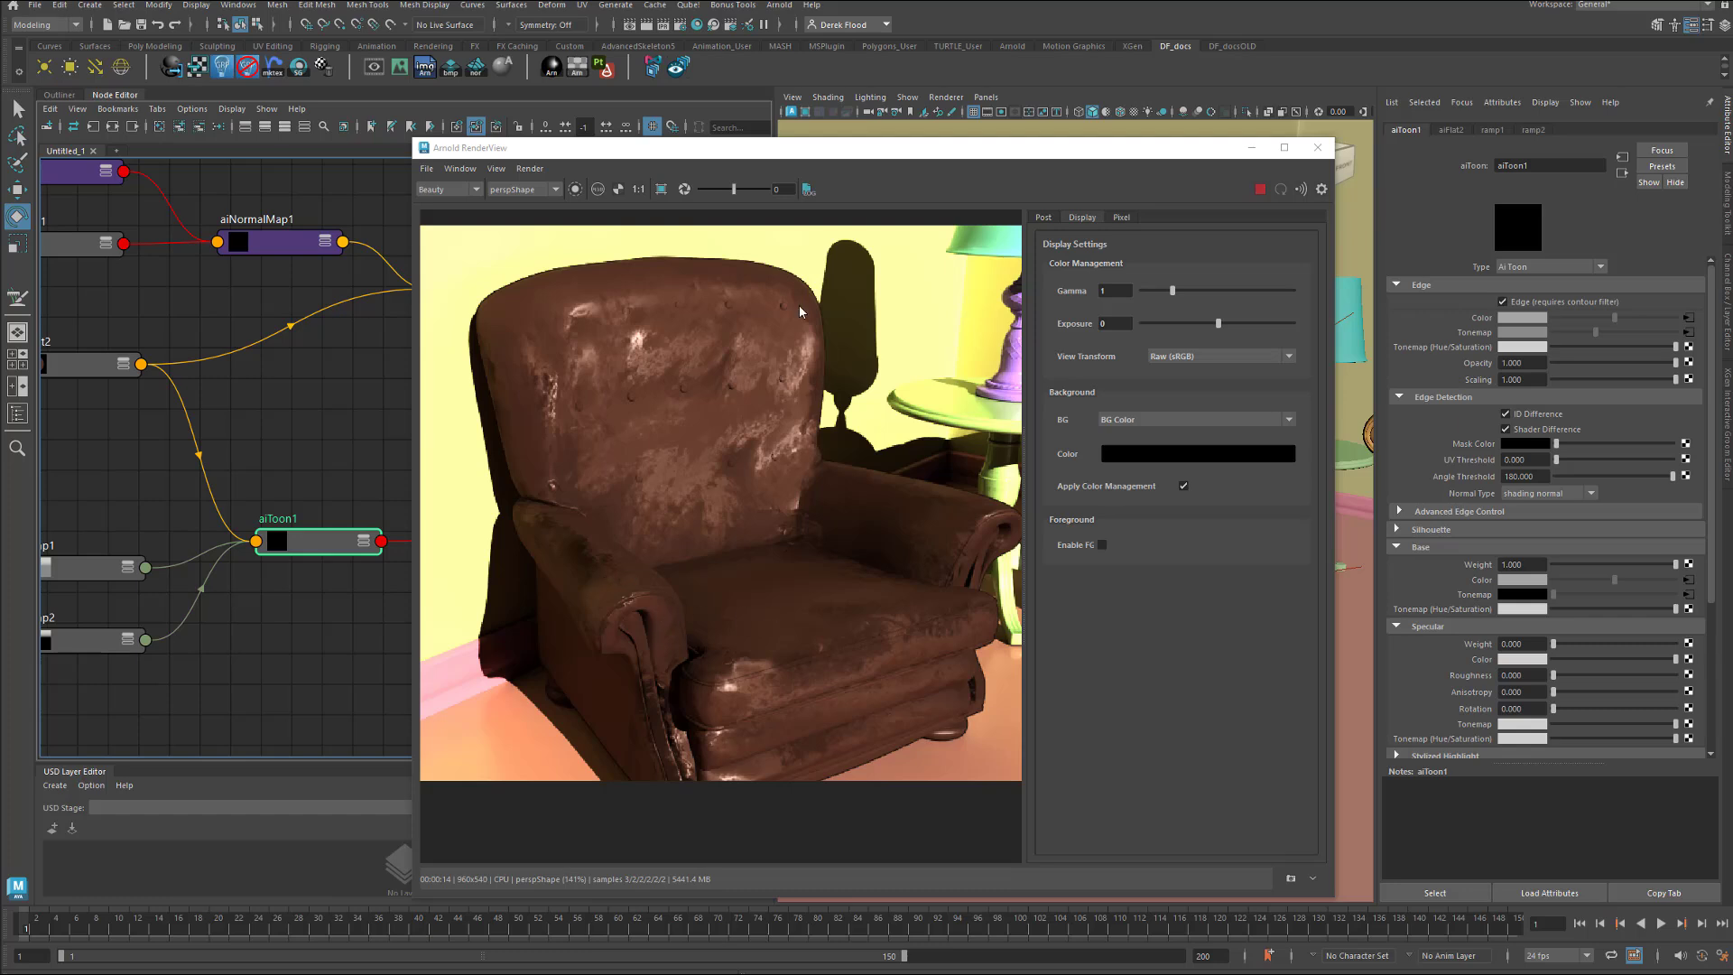
drag(848, 147, 1110, 138)
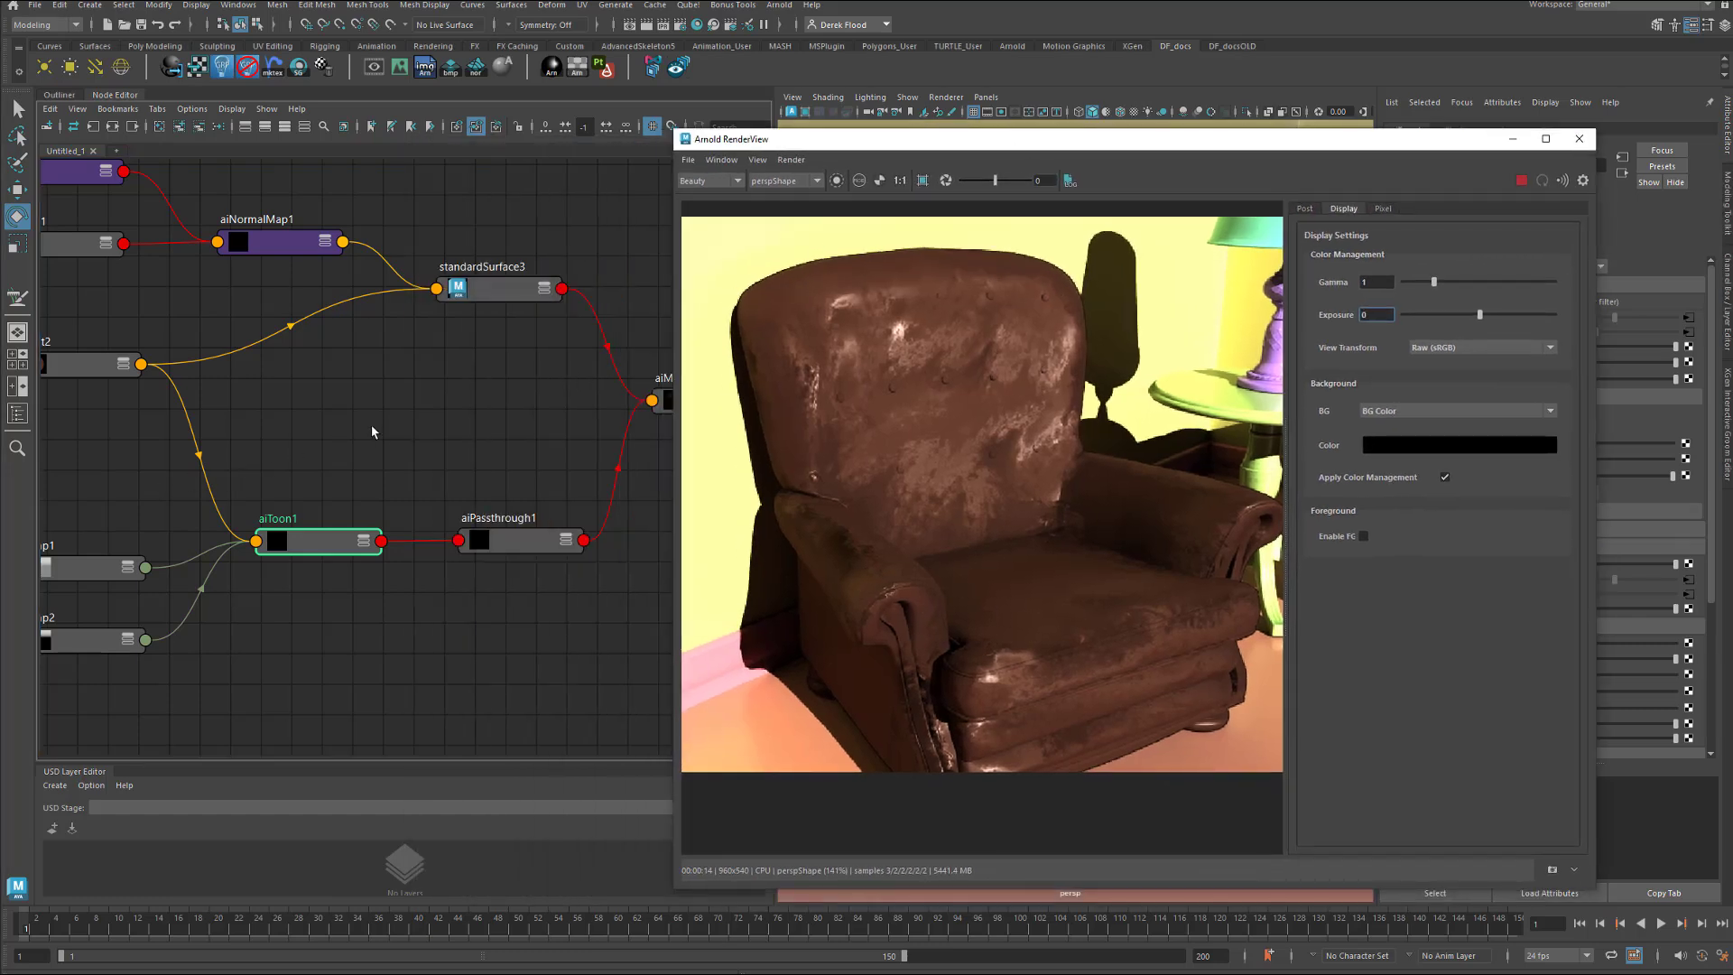
alt+middle_drag(372, 431, 467, 547)
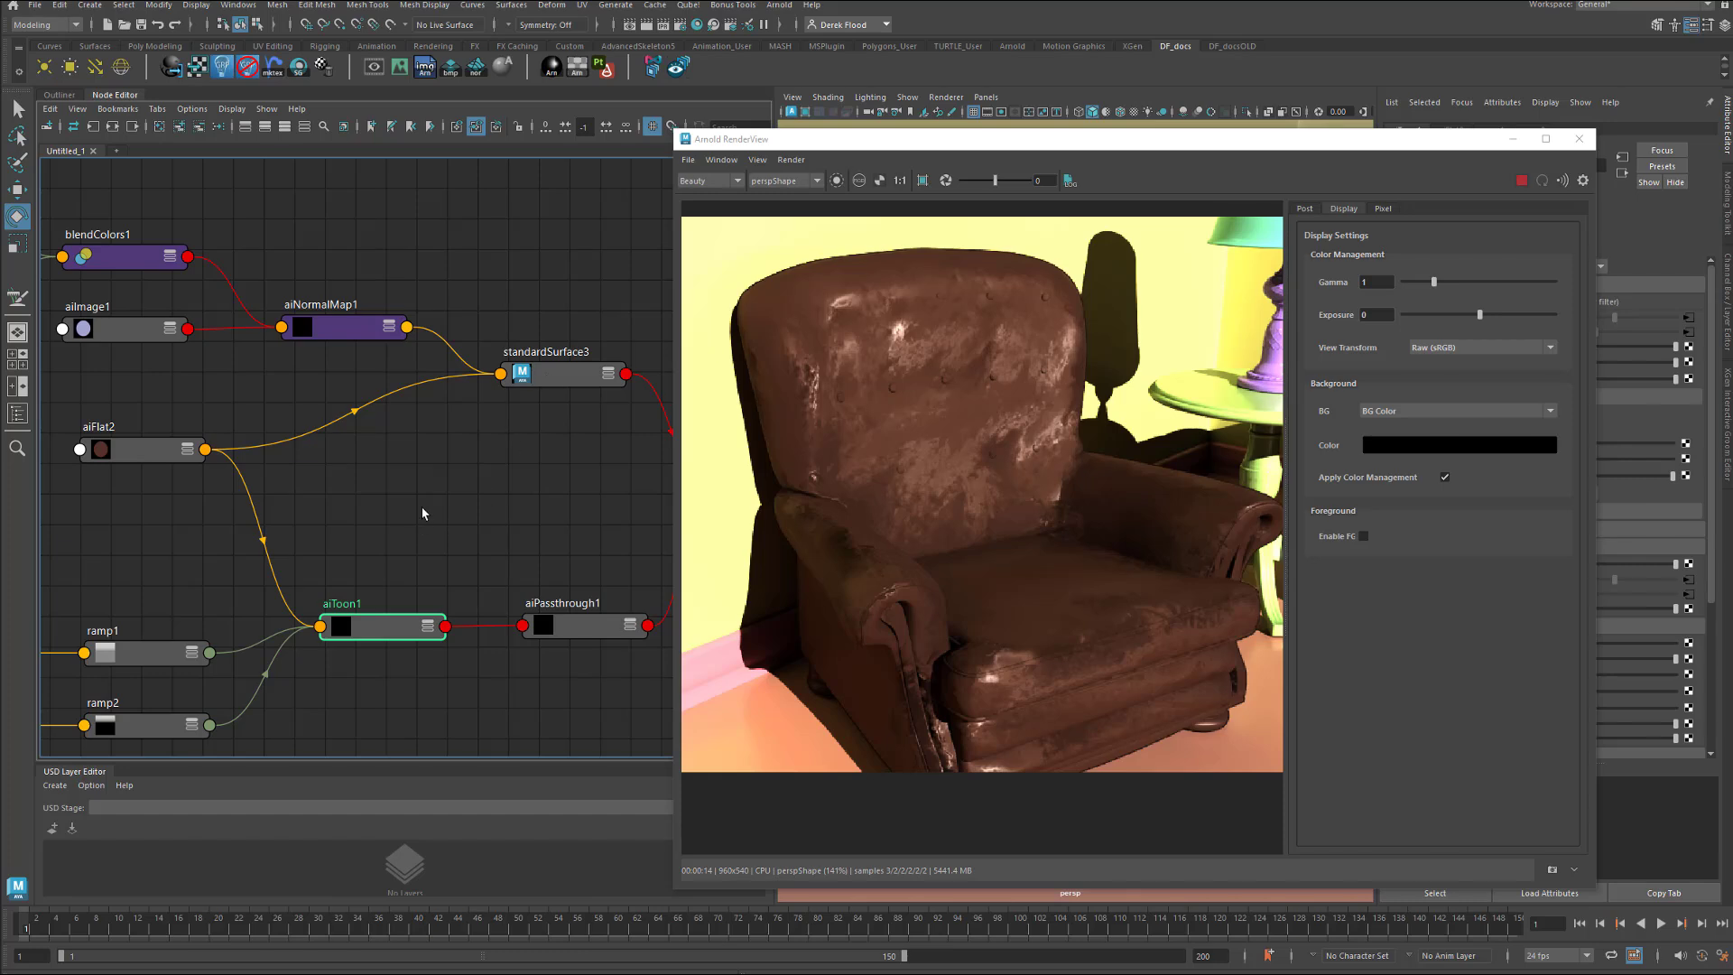
alt+middle_drag(417, 507, 547, 504)
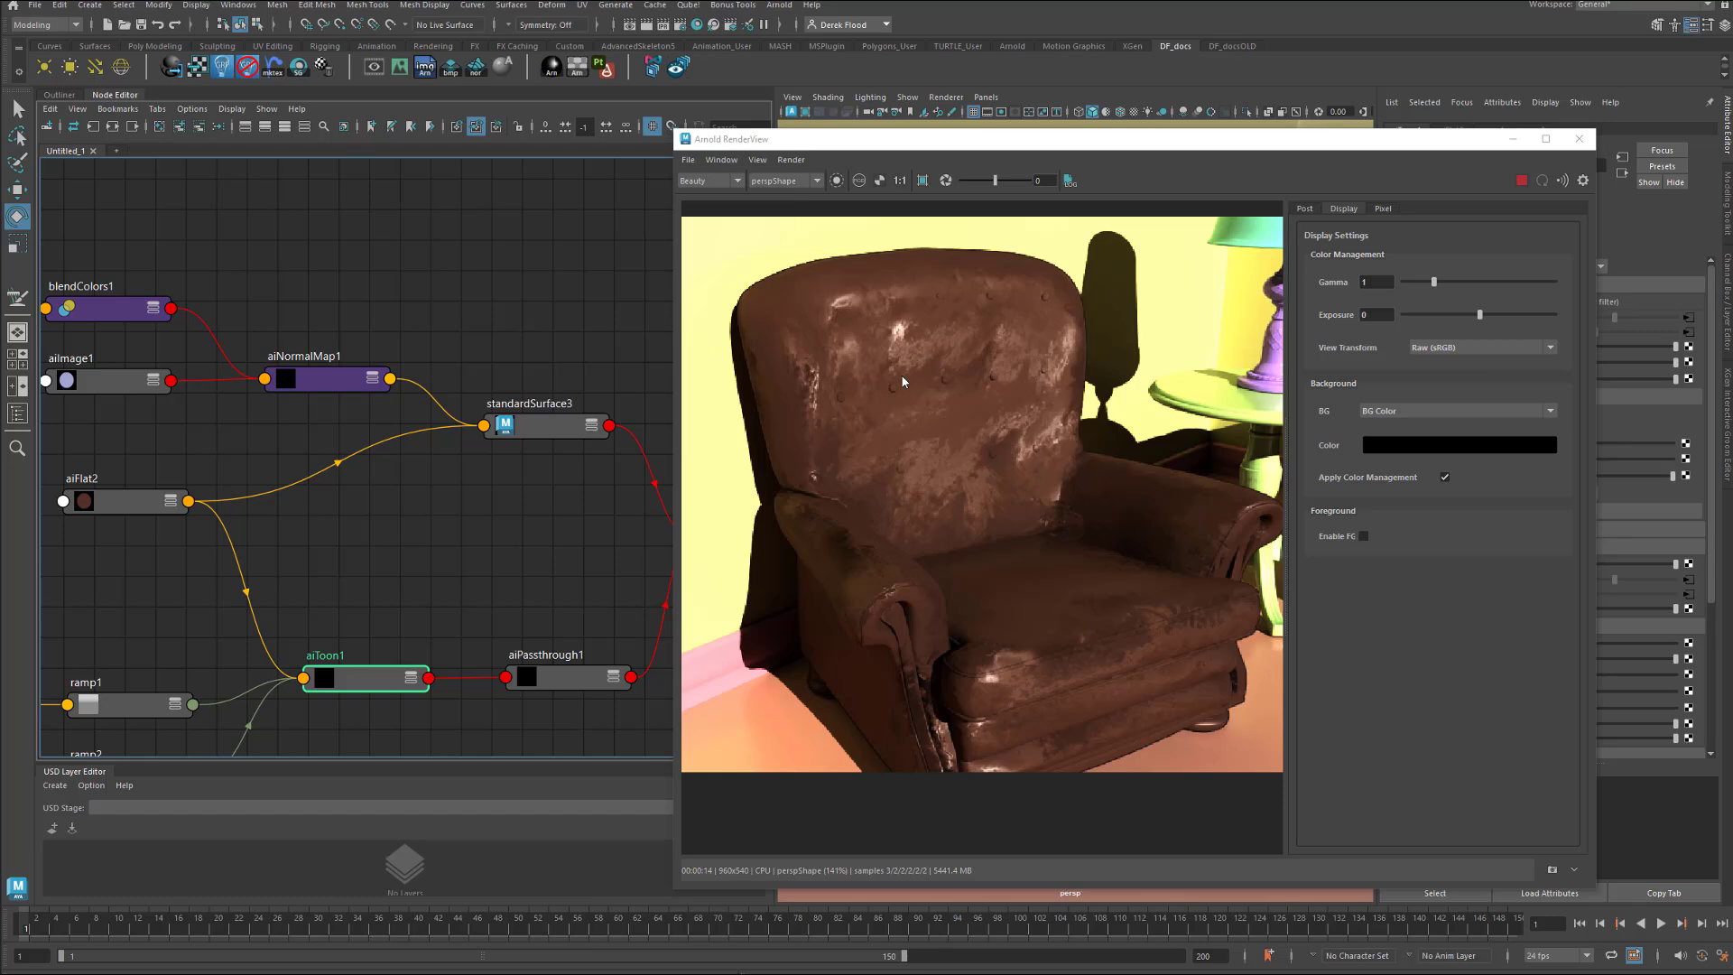
click(521, 427)
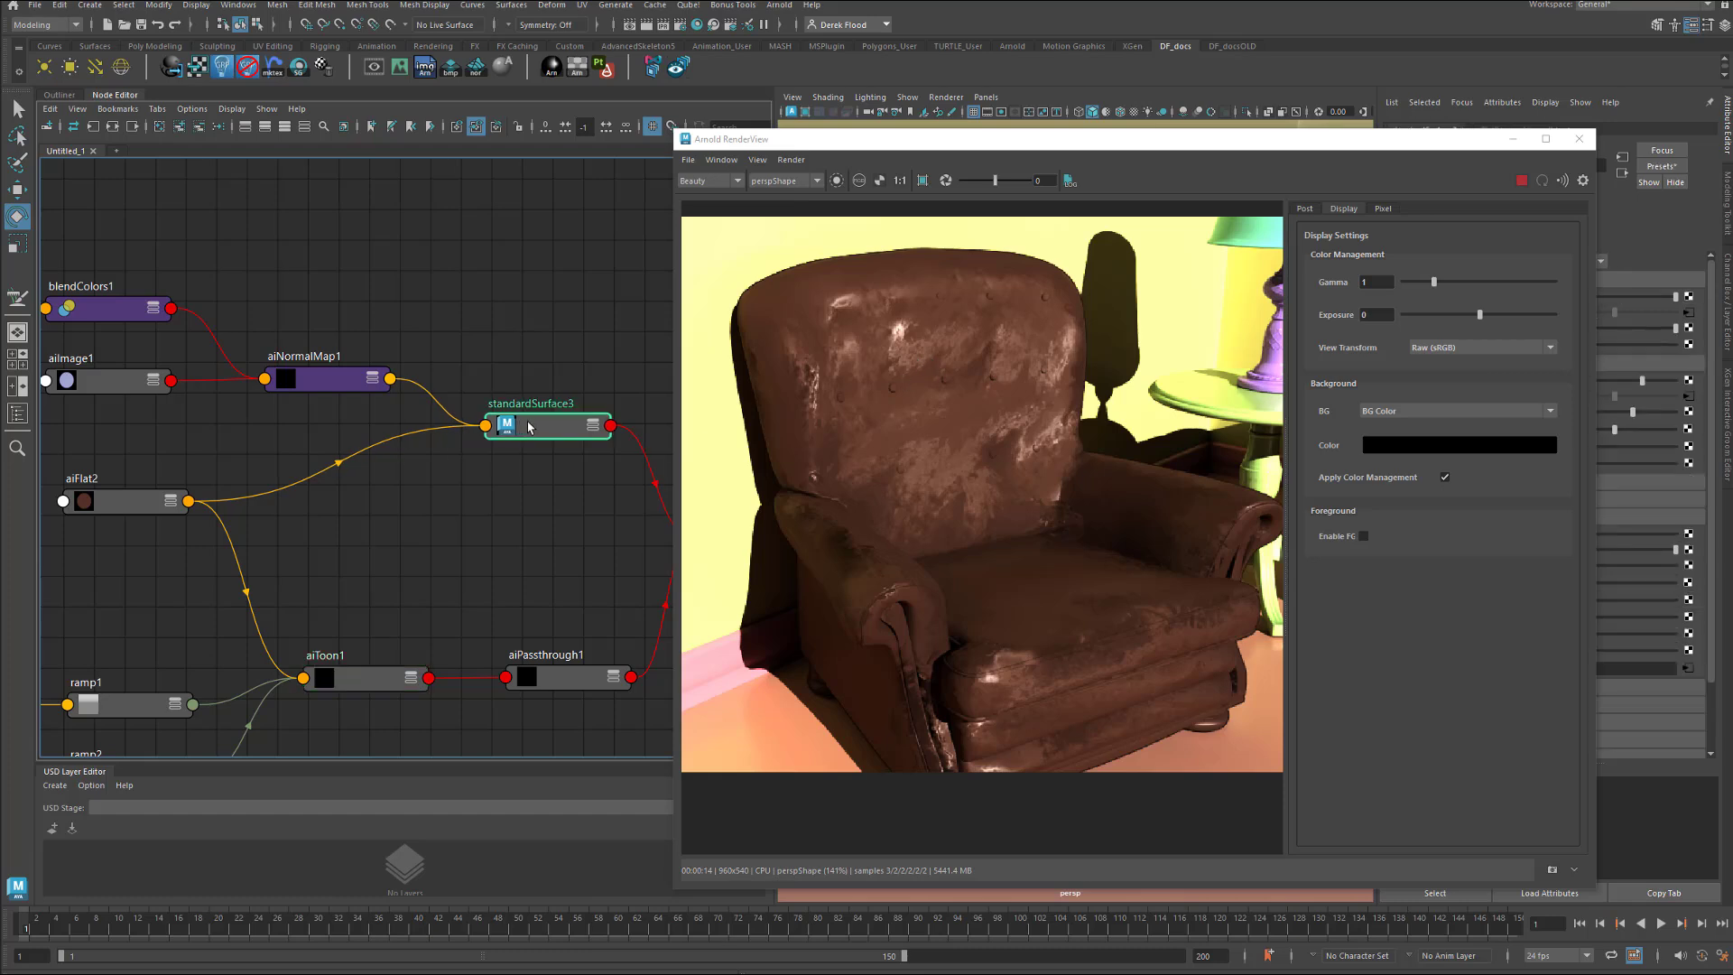
drag(525, 427, 532, 421)
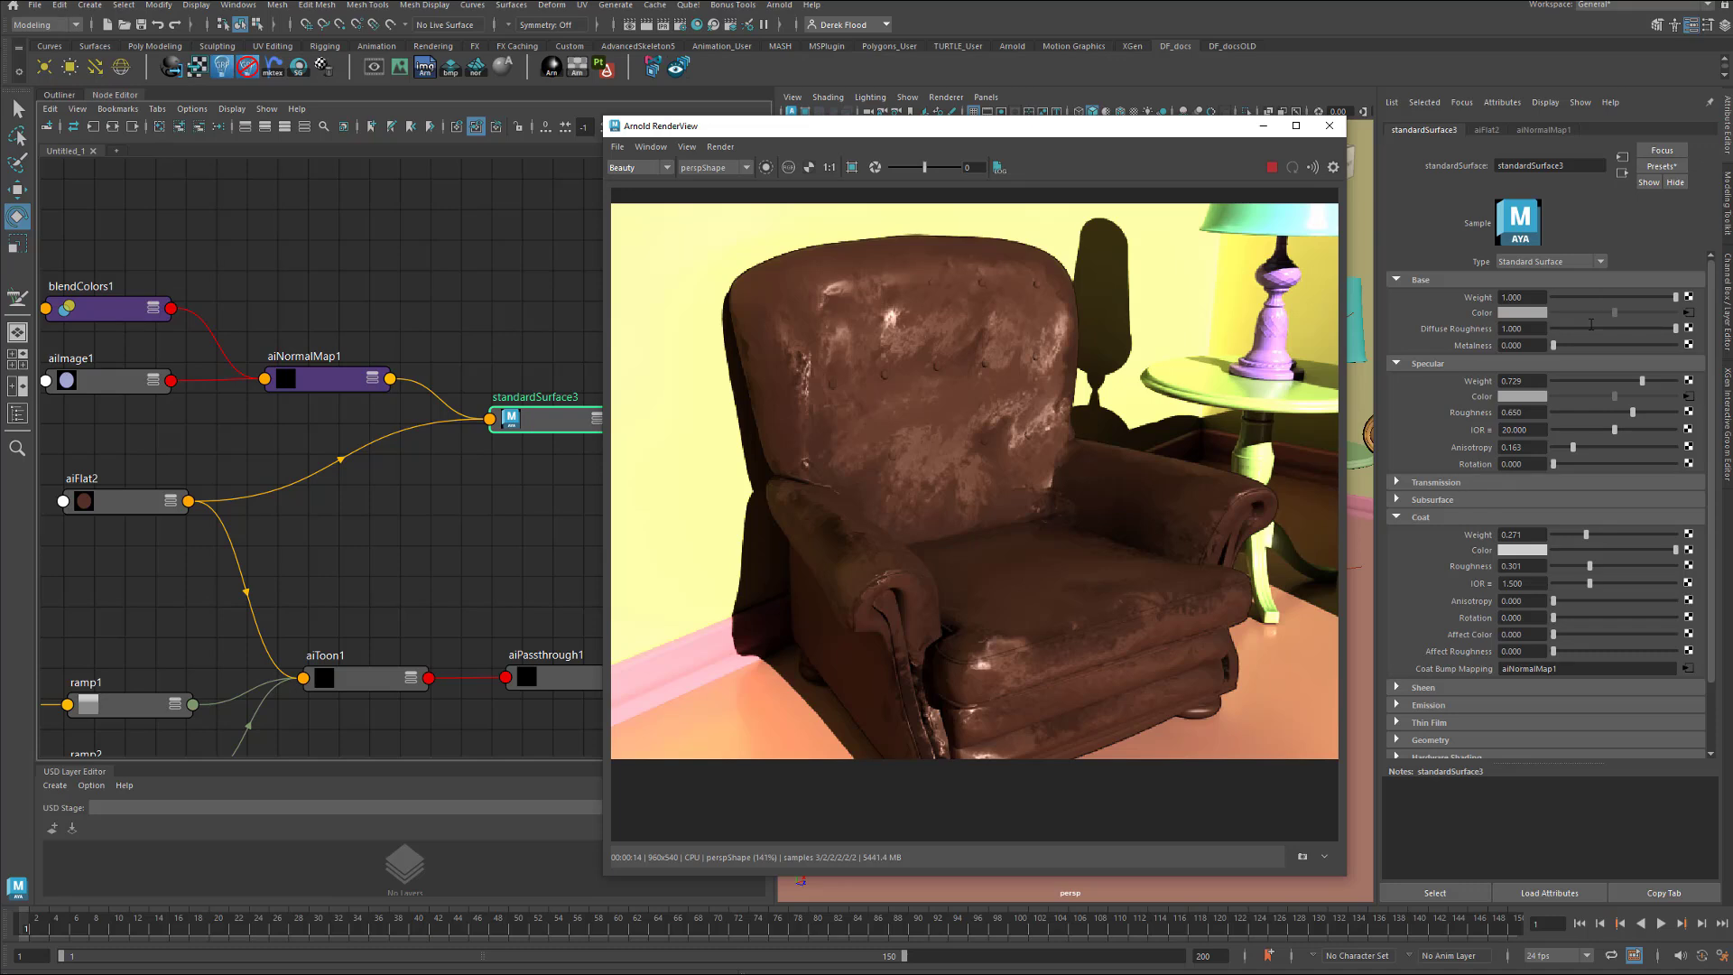
Display the LPE_base and LPE_dif AOVs of the armchair and check the specular IOR of standardSurface3.
click(667, 168)
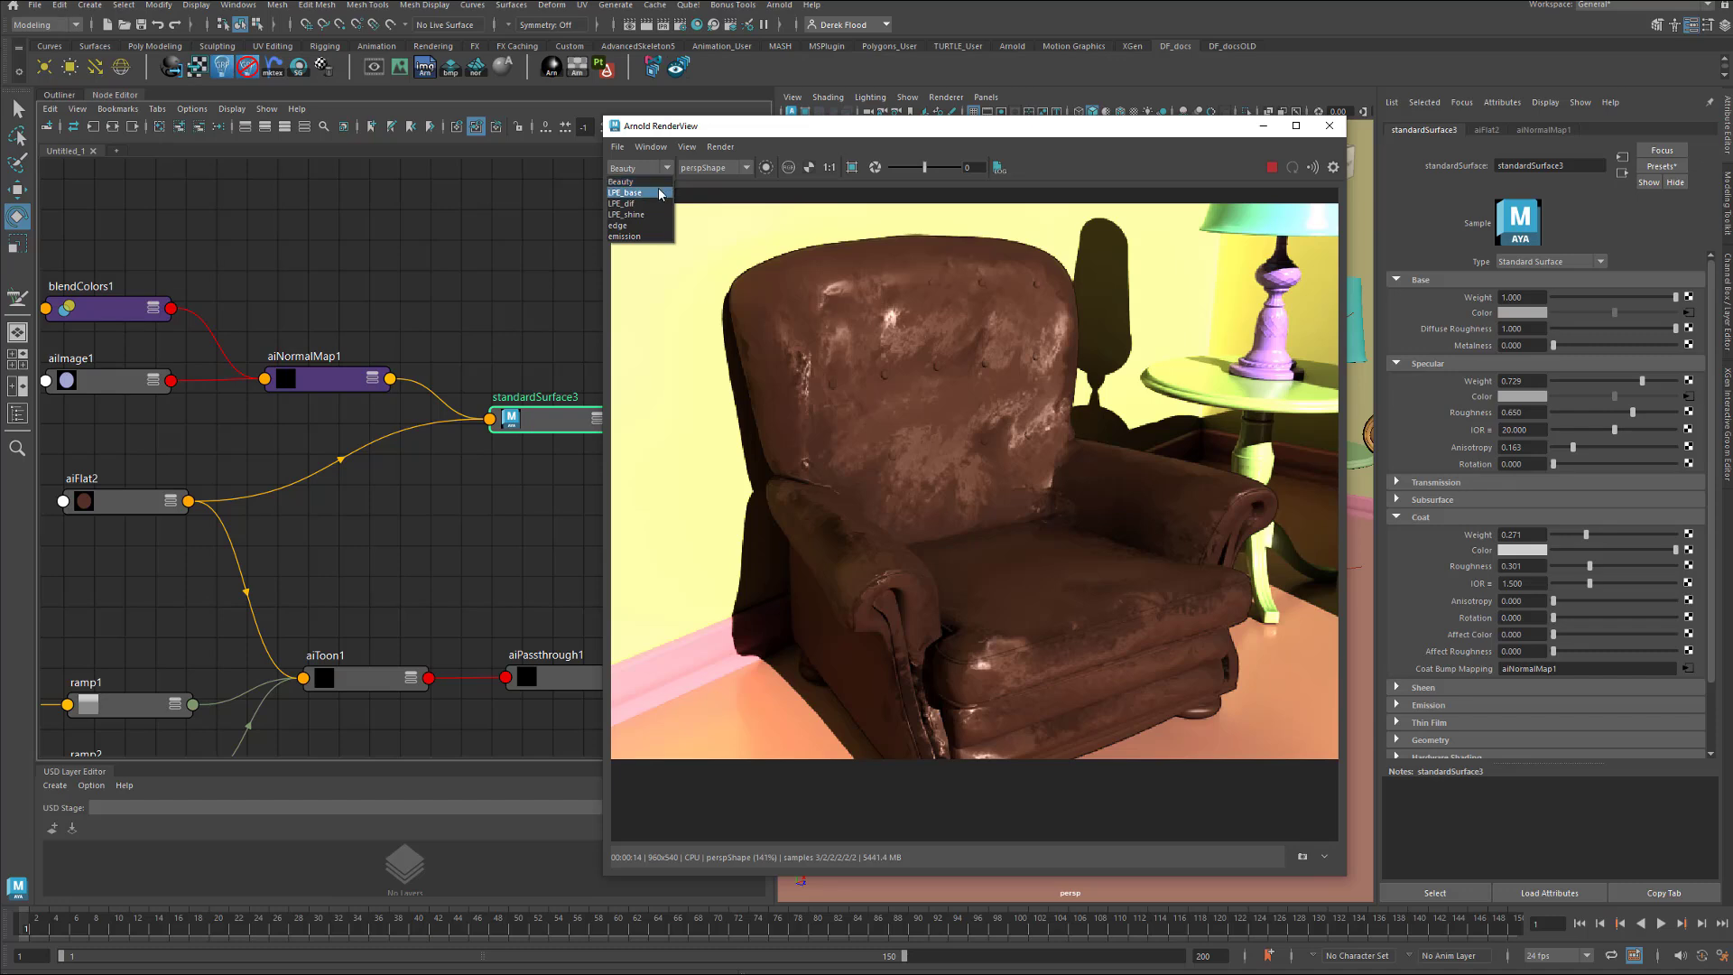
click(660, 192)
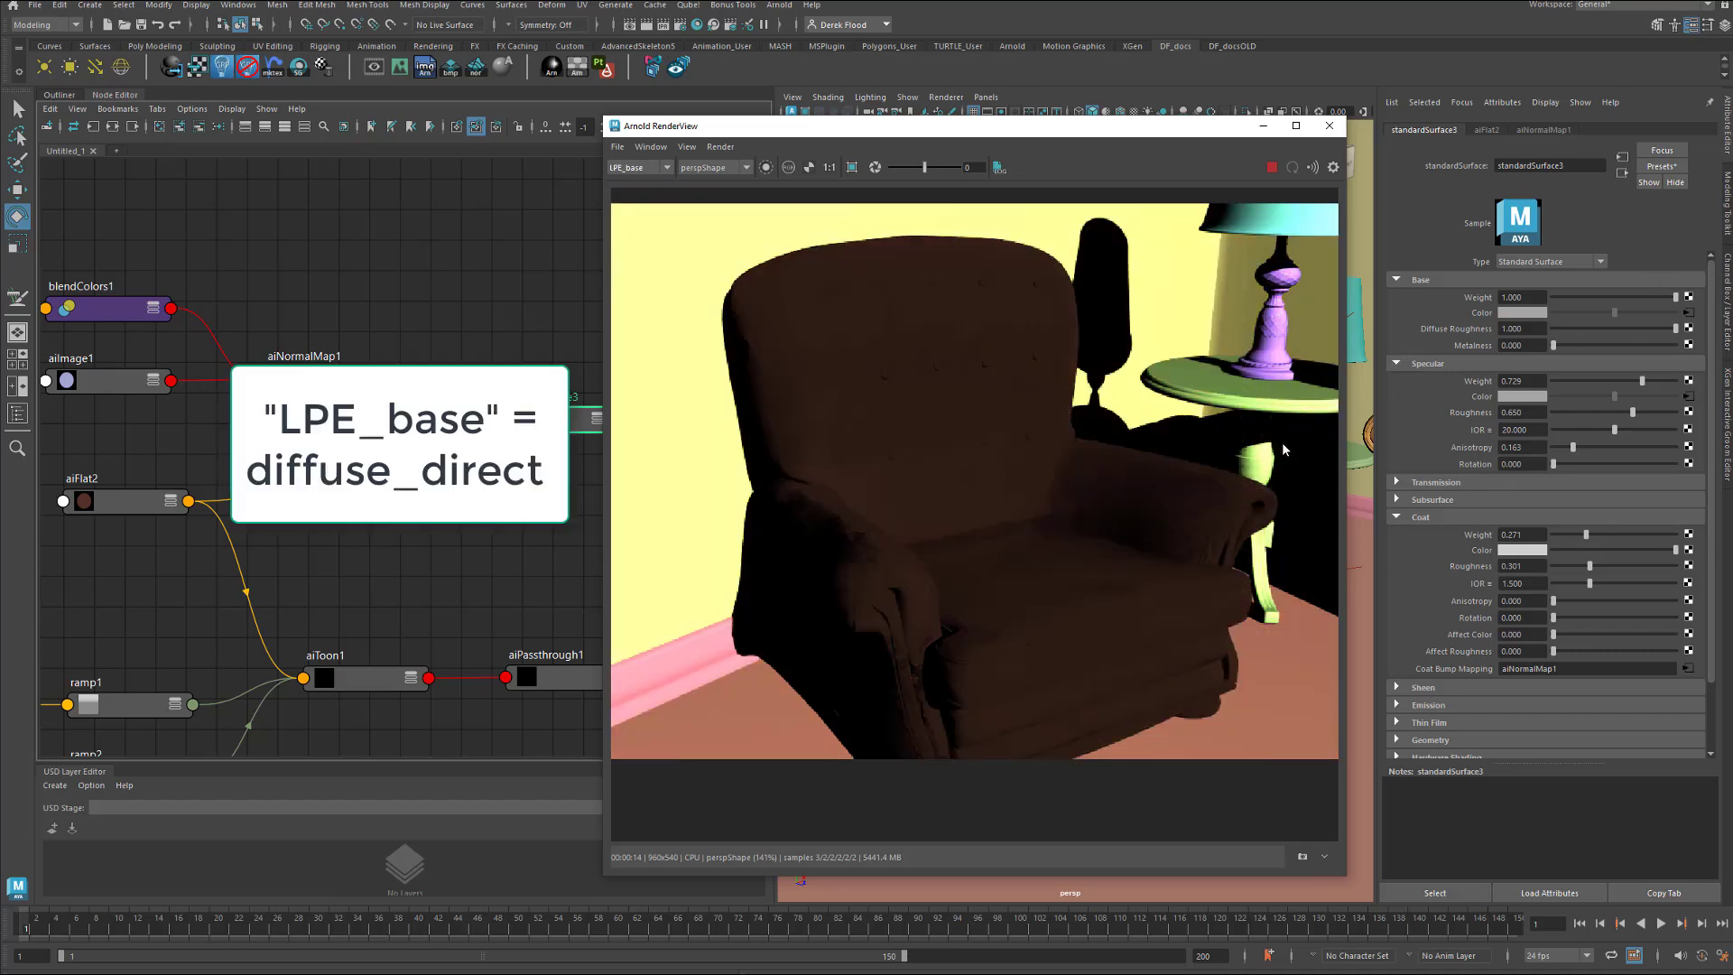
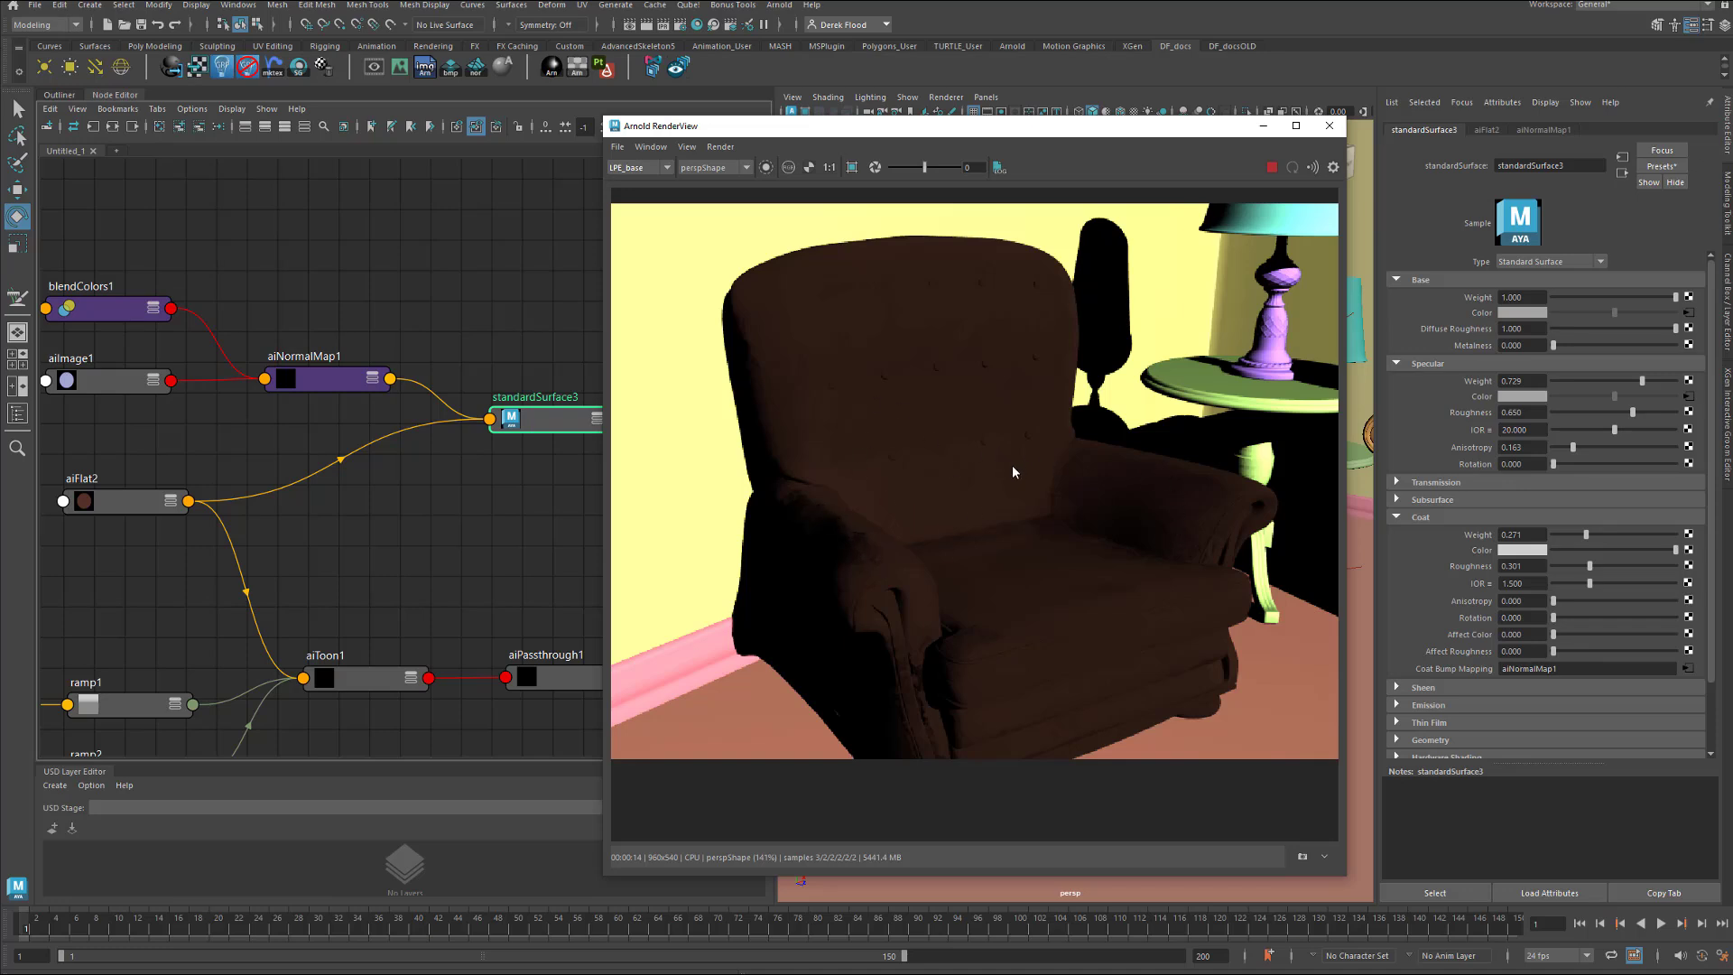
click(665, 170)
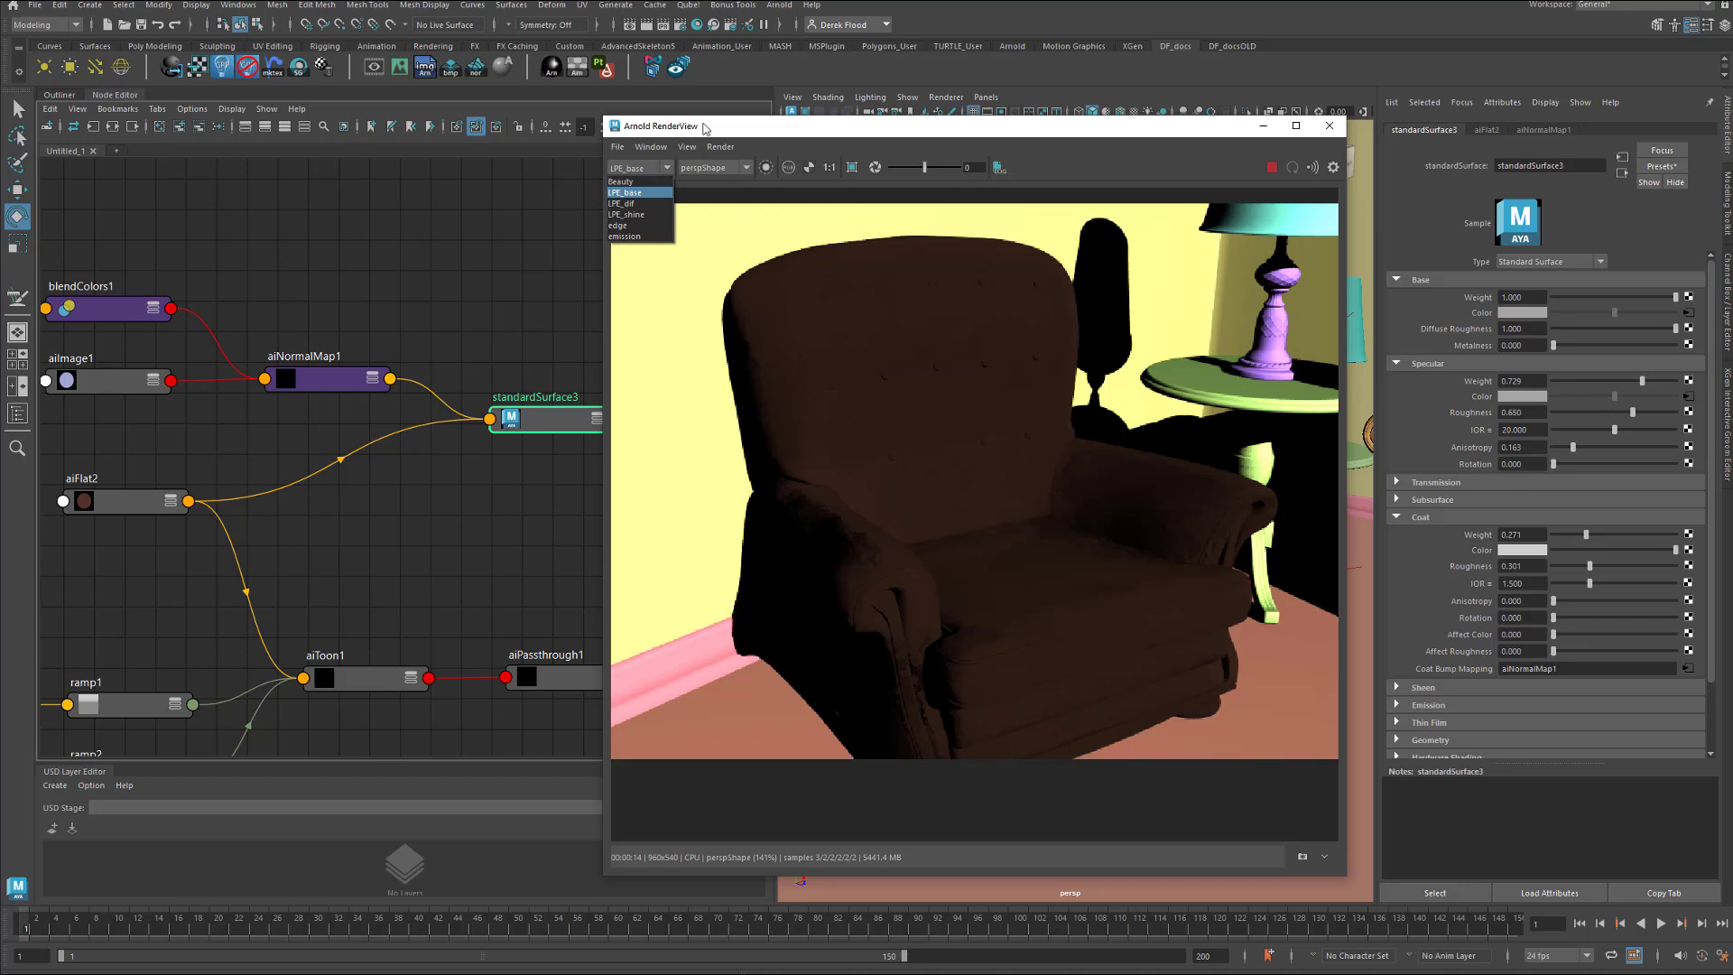
click(650, 204)
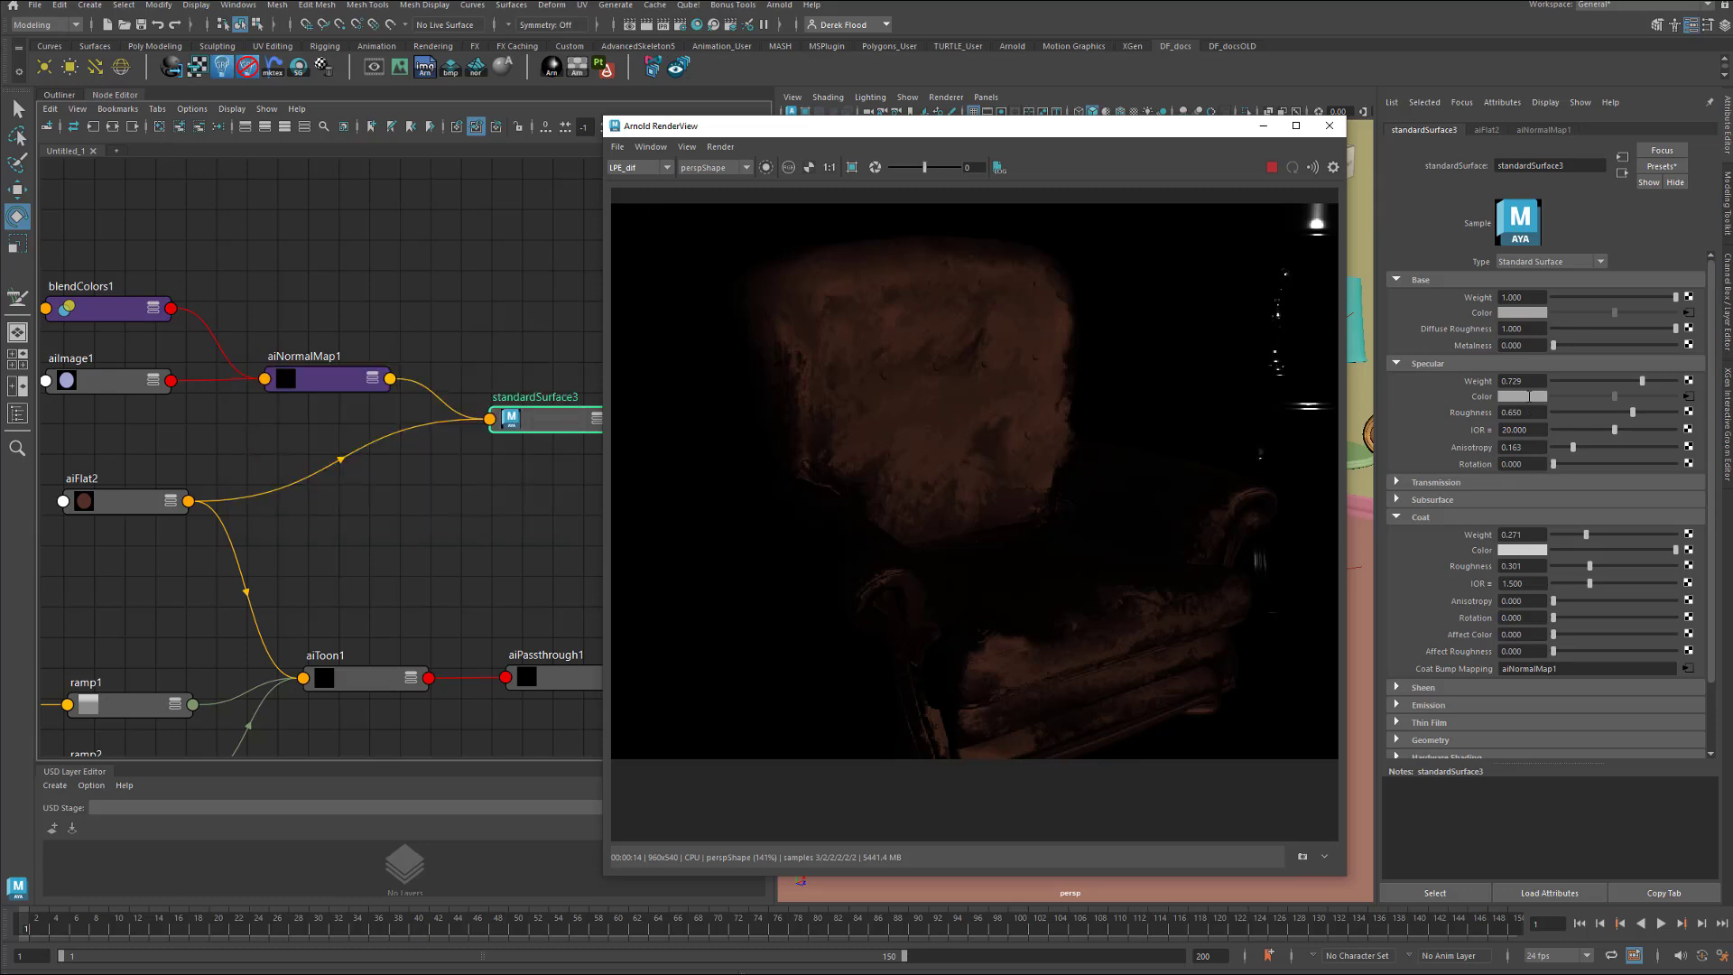
click(1531, 430)
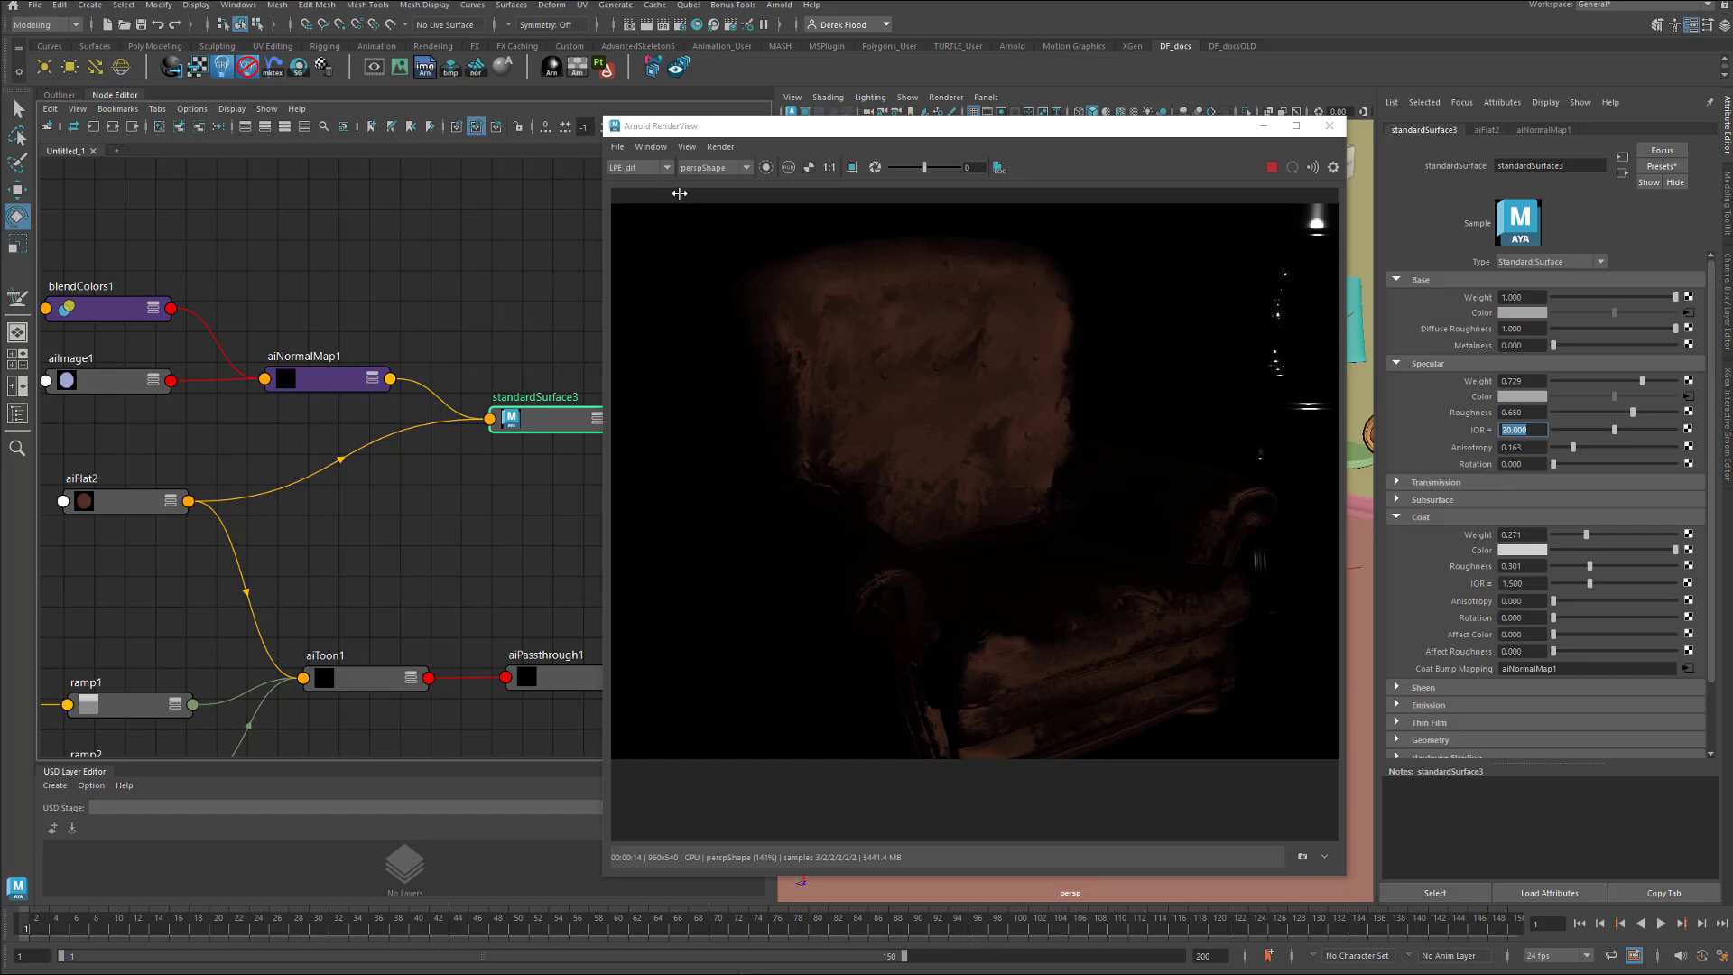
Display the LPE_shine AOV of the armchair and return to the Beauty pass.
click(666, 168)
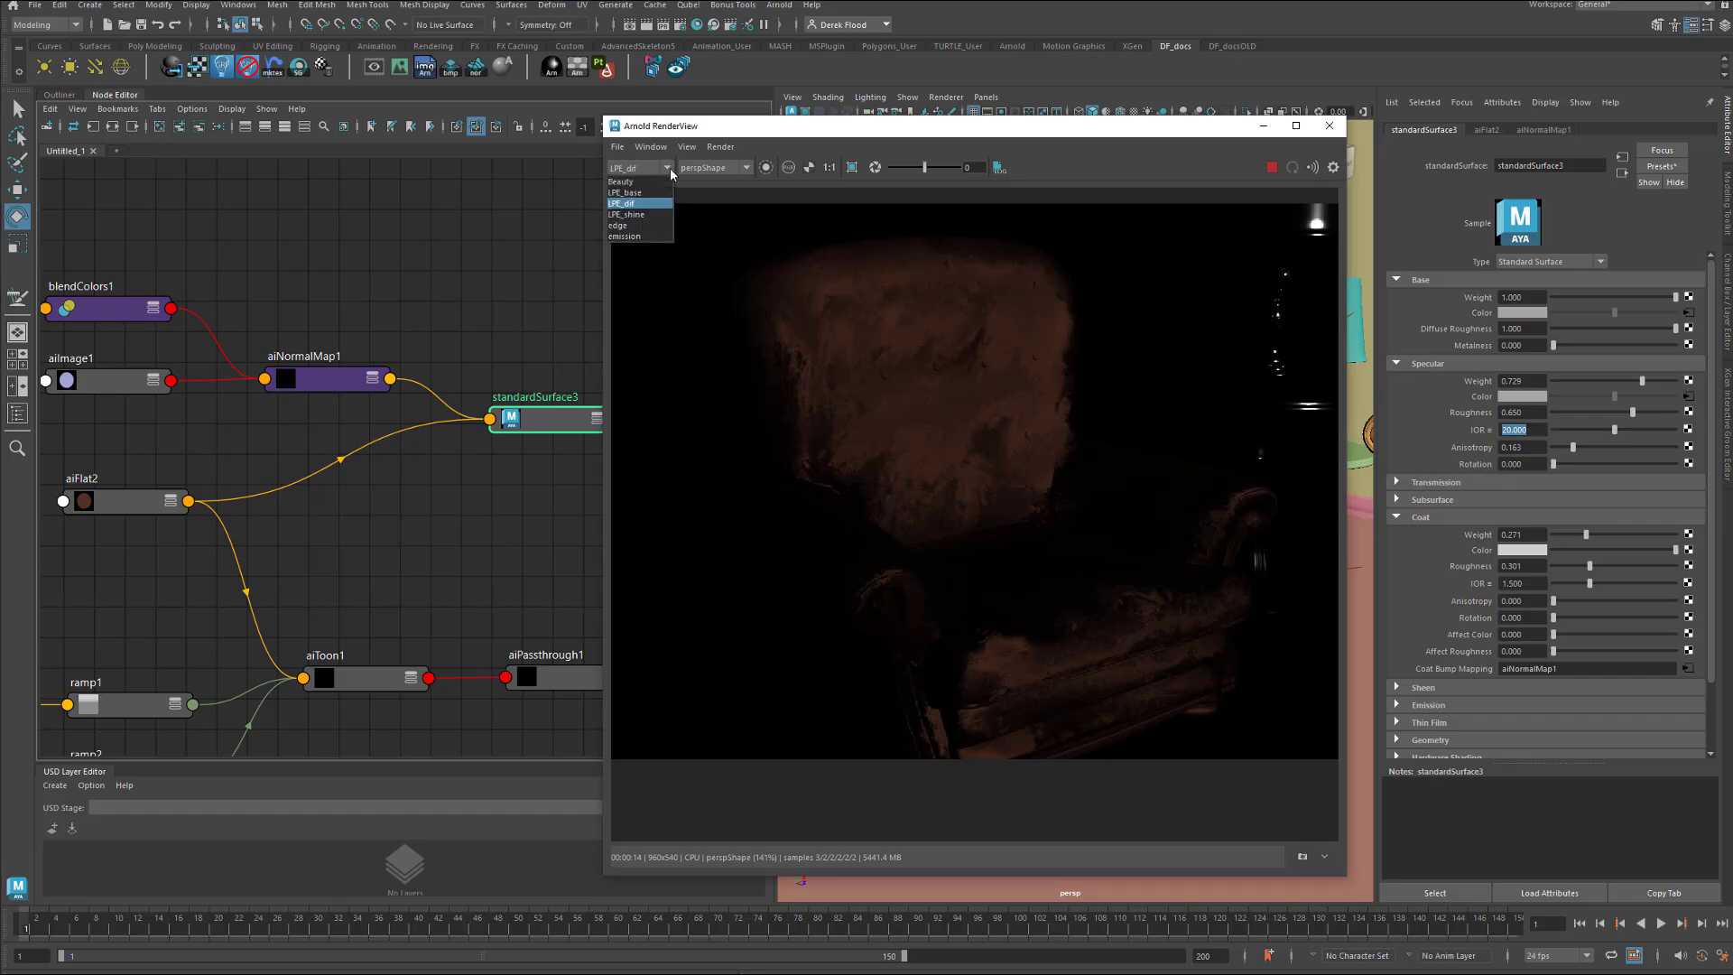
click(655, 214)
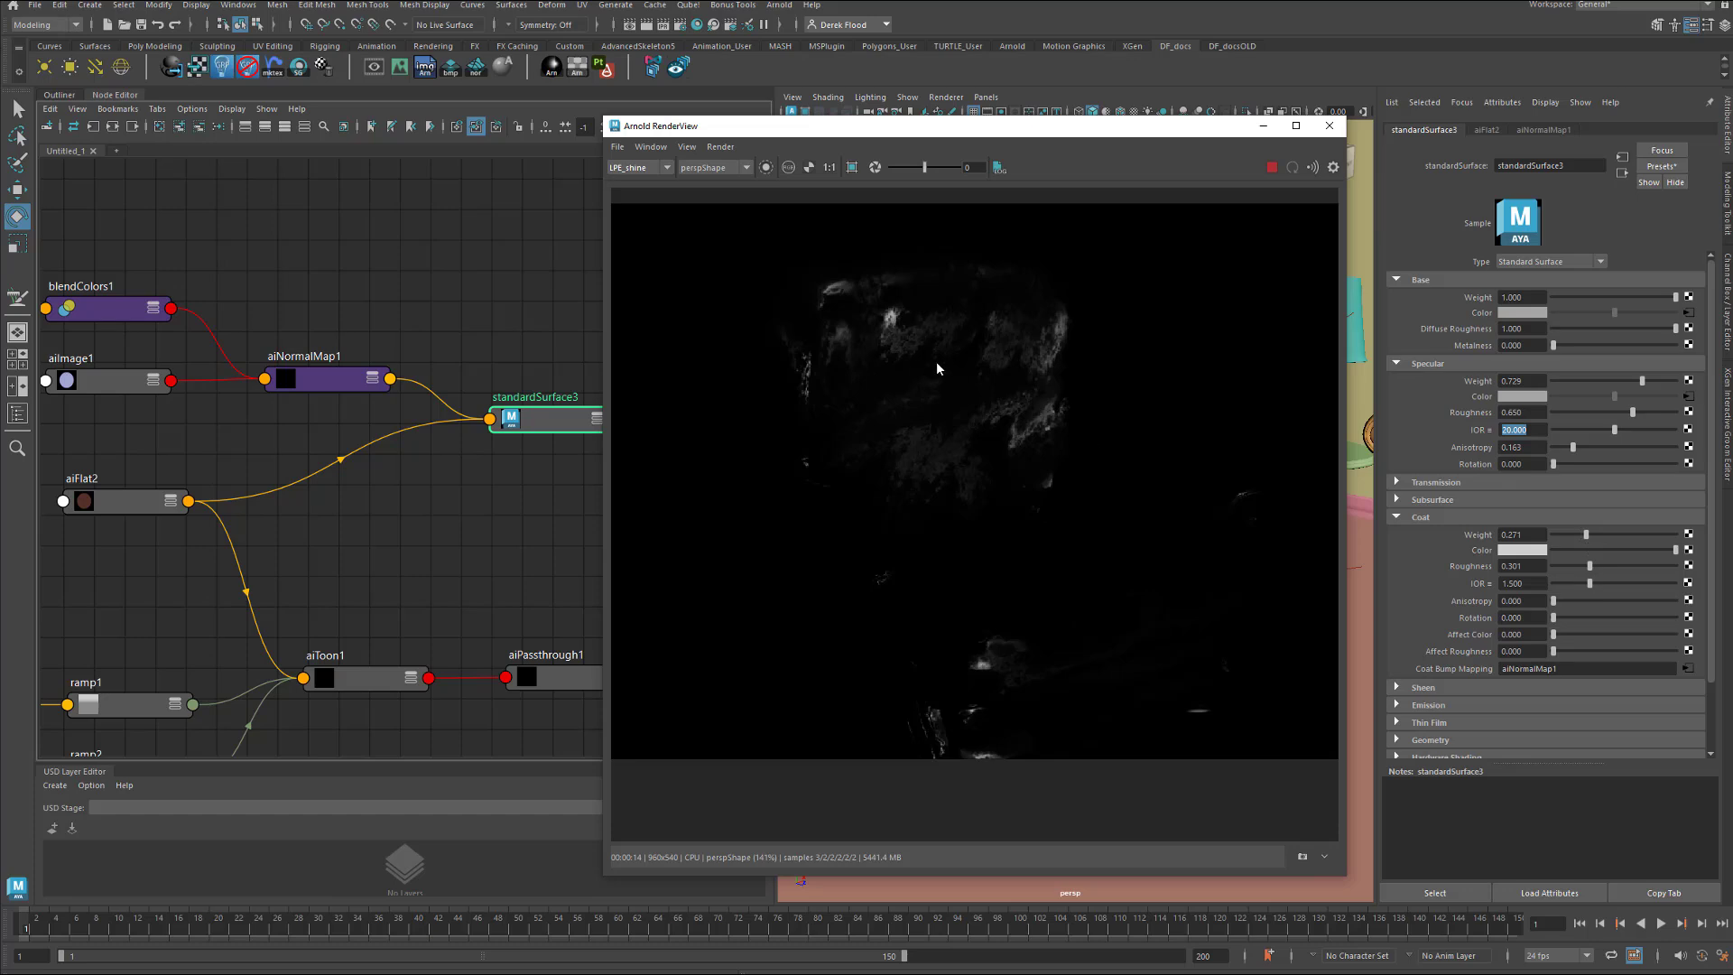
click(666, 168)
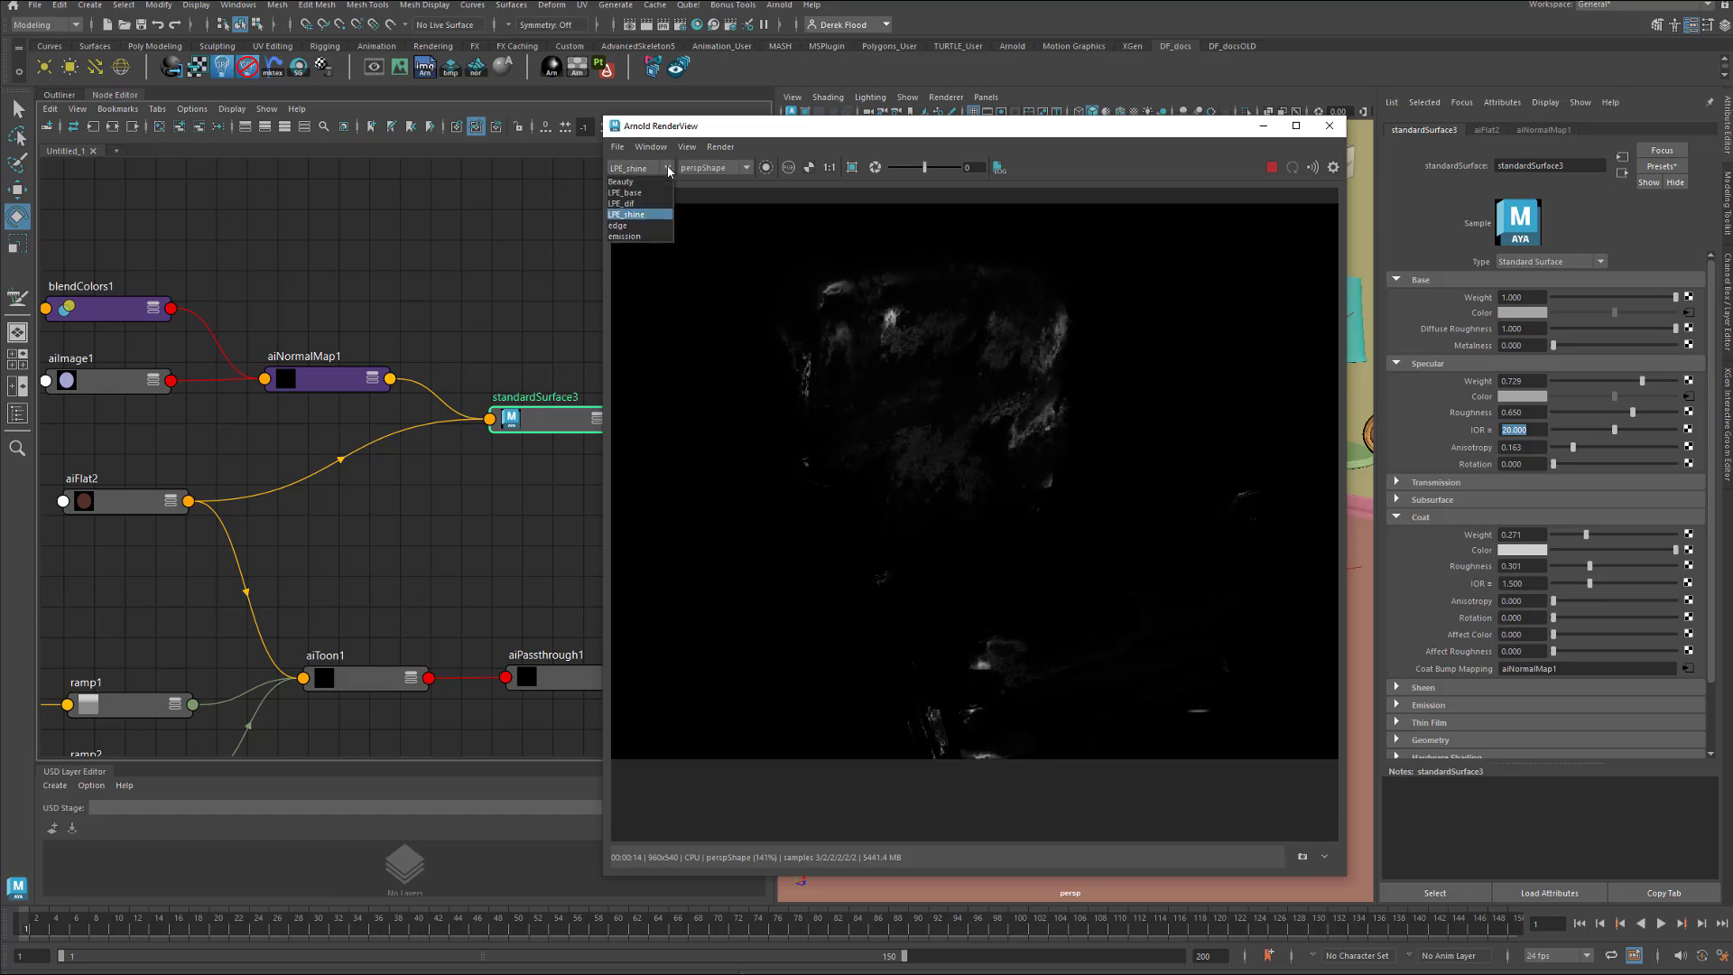
click(623, 181)
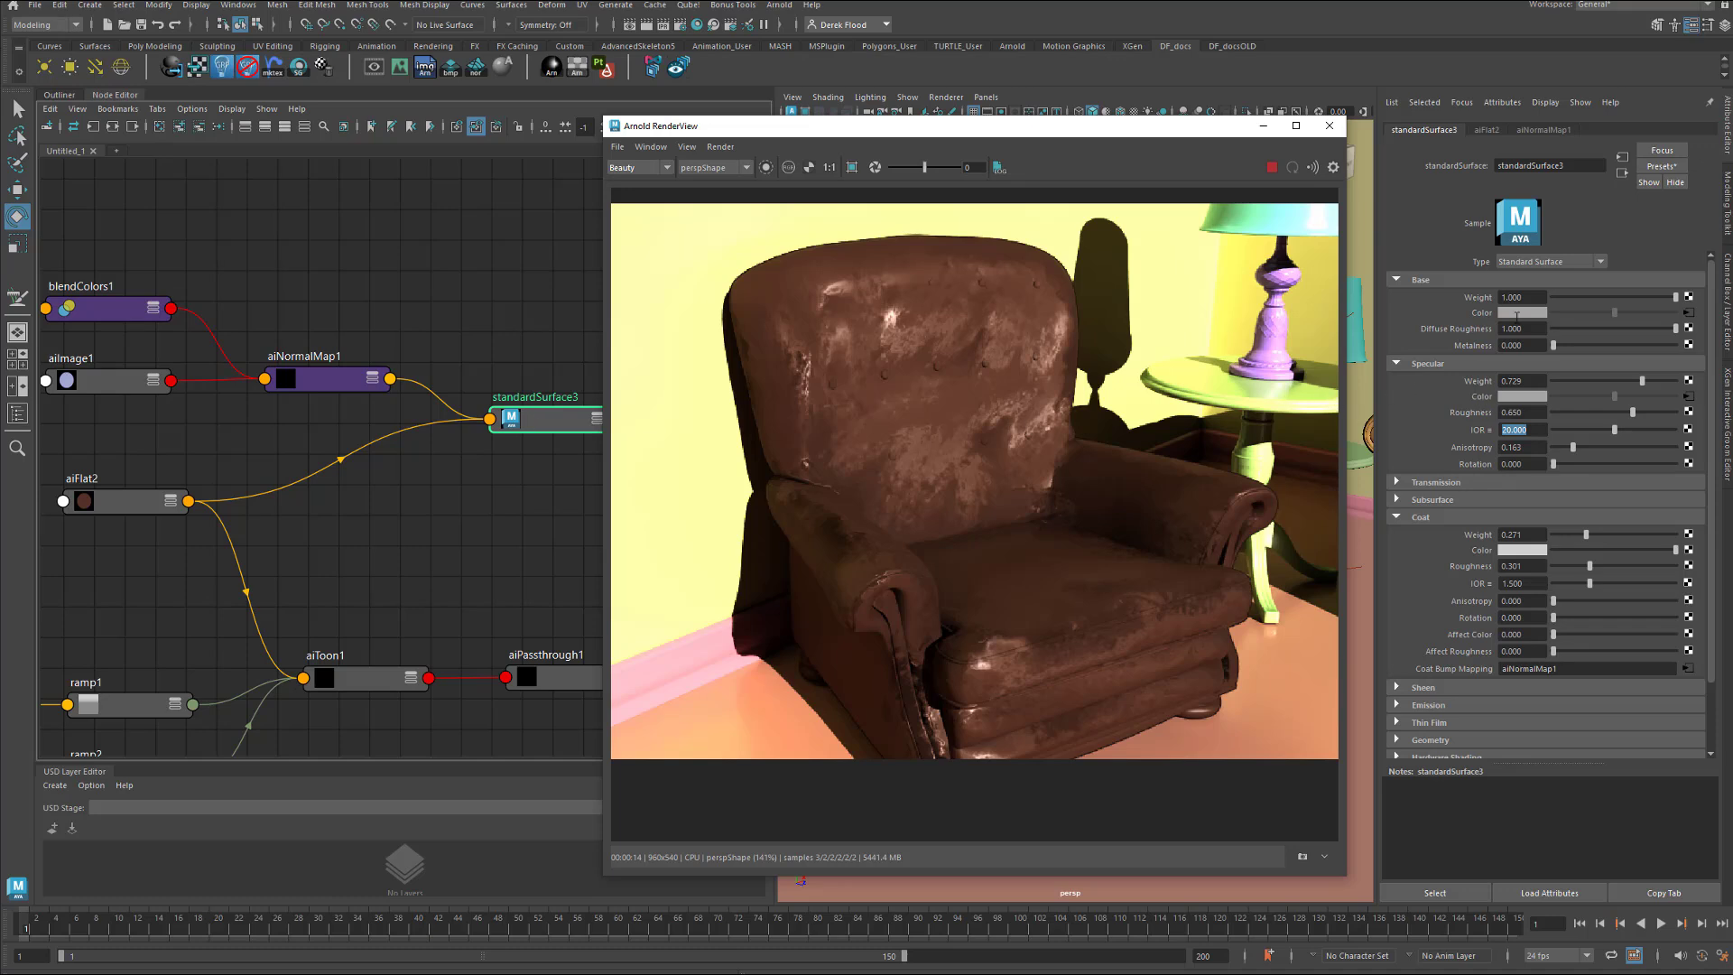
Move the aiNormalMap1 node up slightly, turn on Isolate Selected in the render view, and isolate the aiFlat1_Np_exr texture.
click(339, 369)
drag(339, 368, 339, 352)
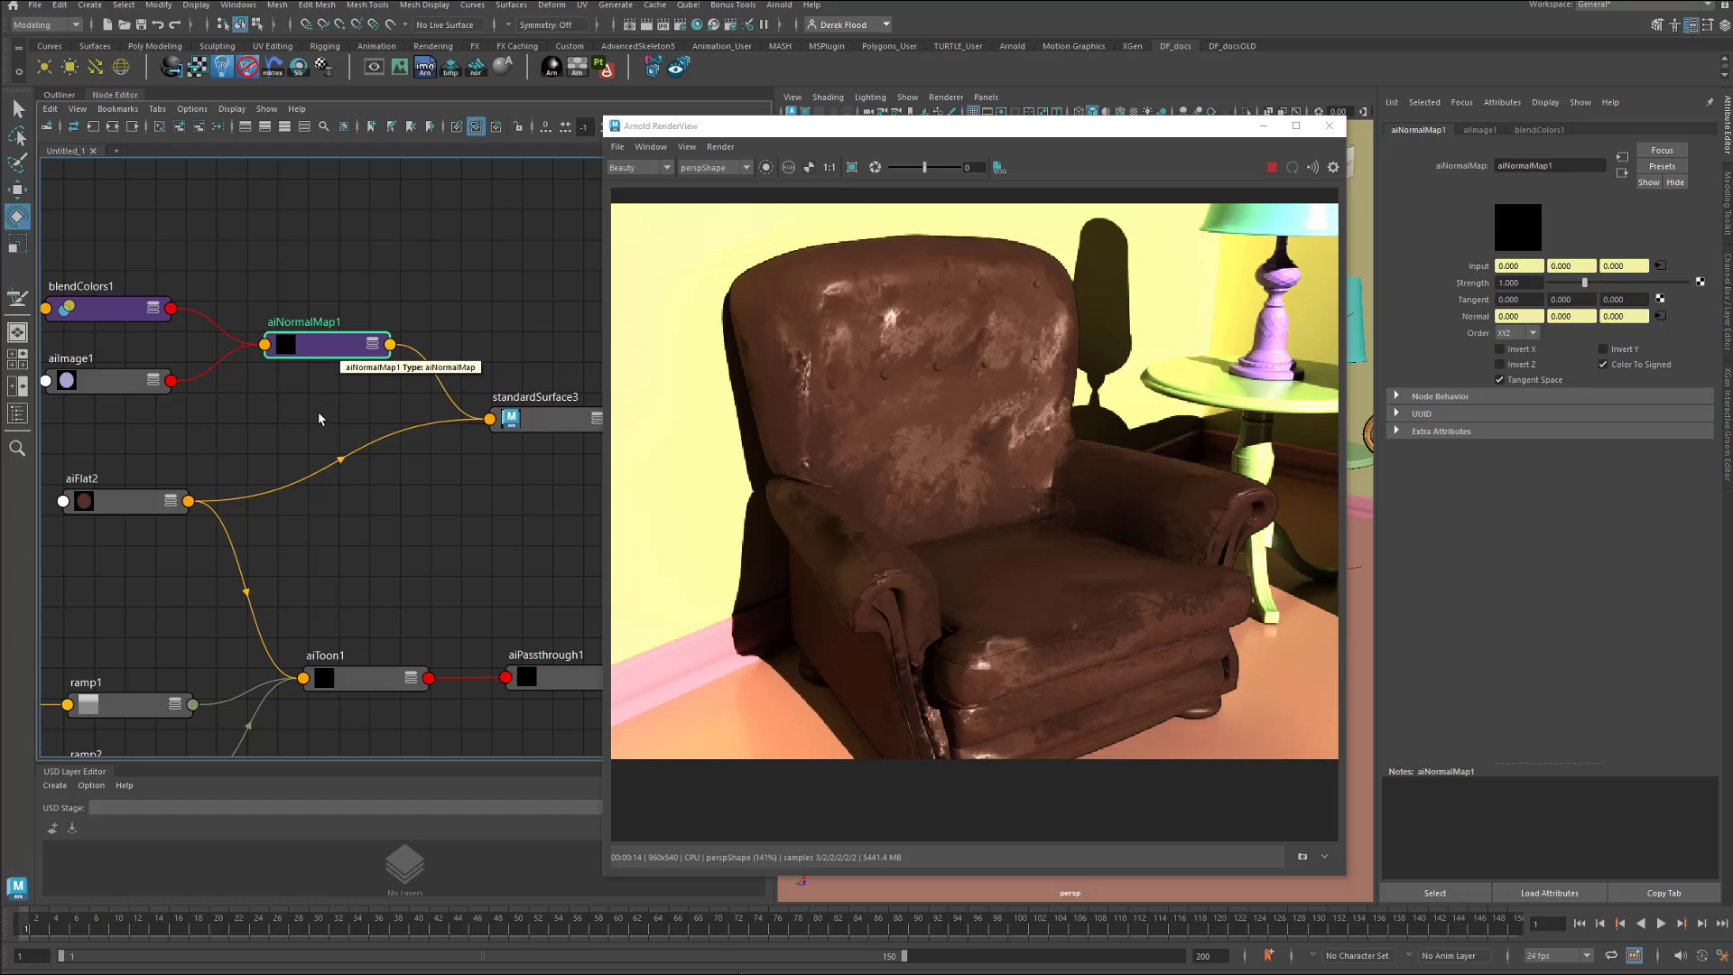
middle_drag(318, 418, 1192, 491)
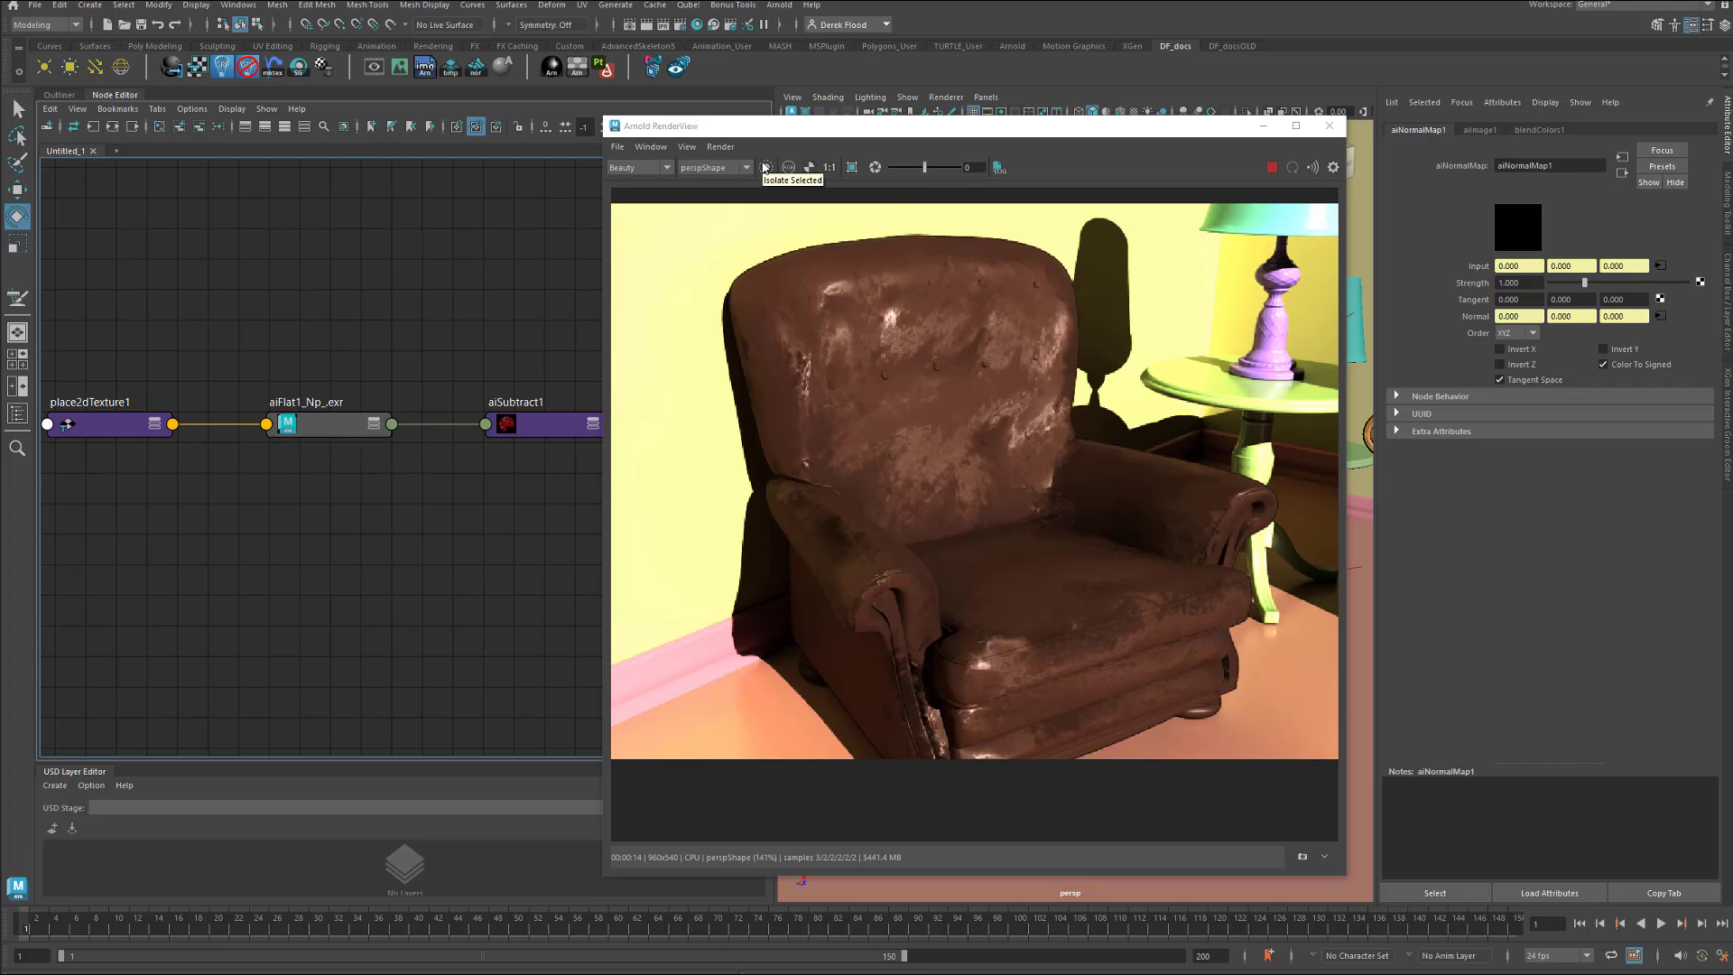
click(766, 167)
click(329, 429)
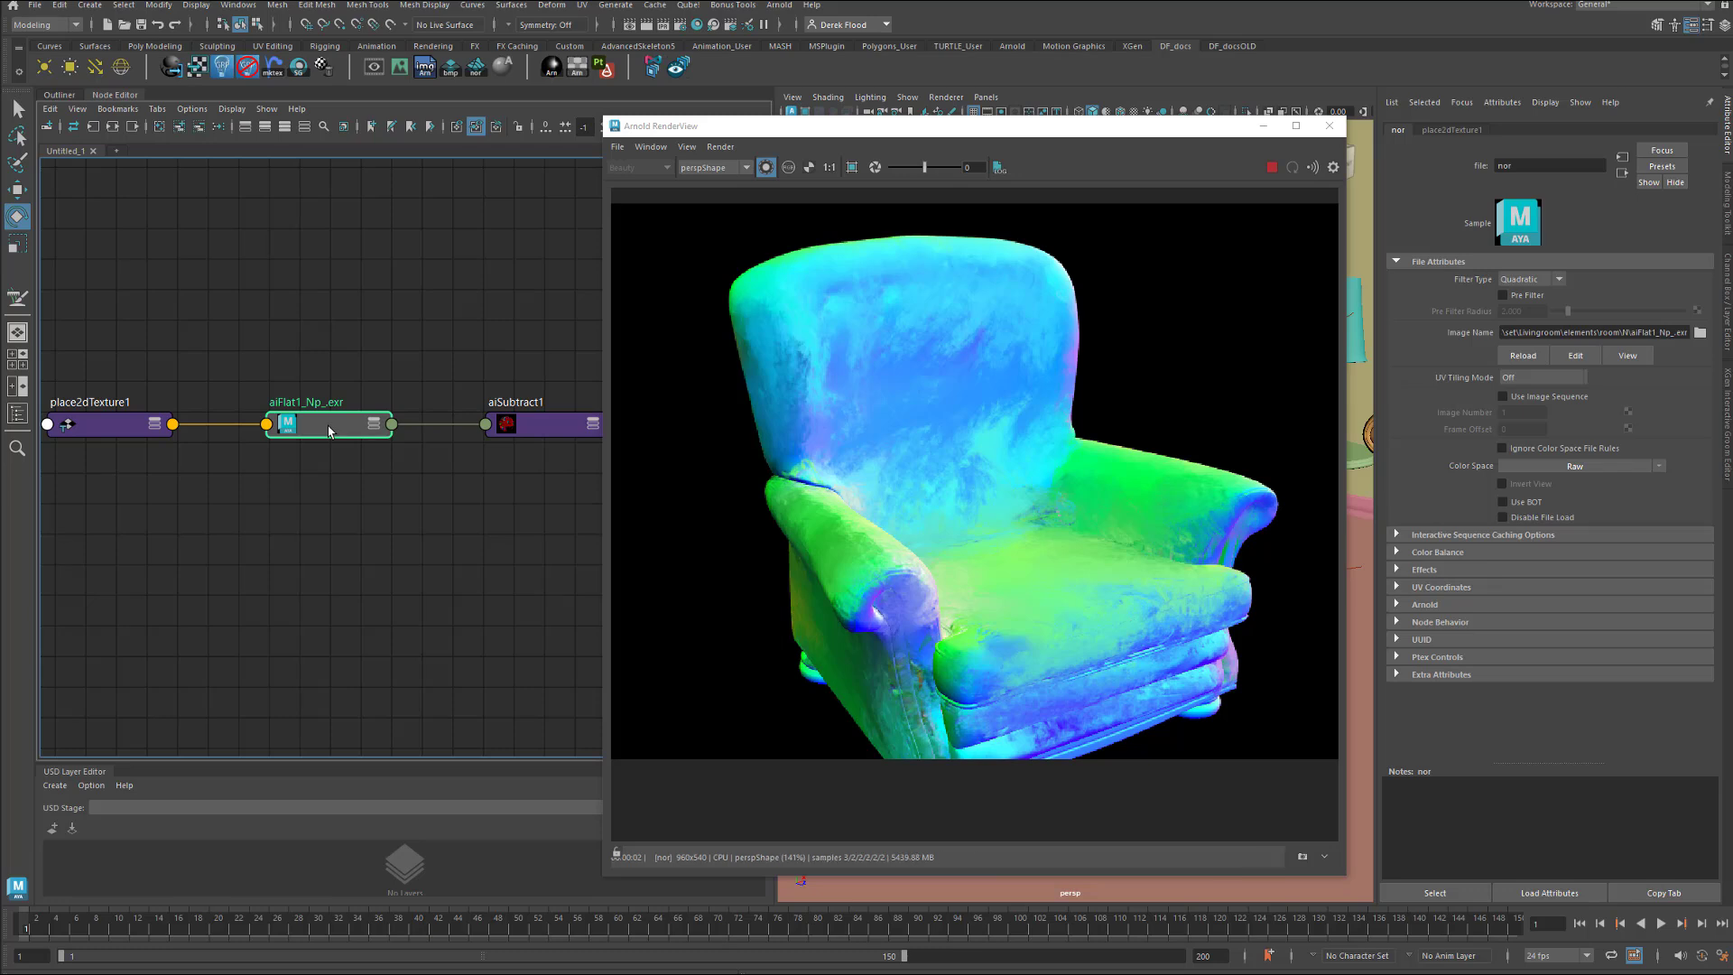
Preview the isolated outputs of the aiSubtract1 and aiSpaceTransform1 nodes.
alt+middle_drag(437, 476, 306, 473)
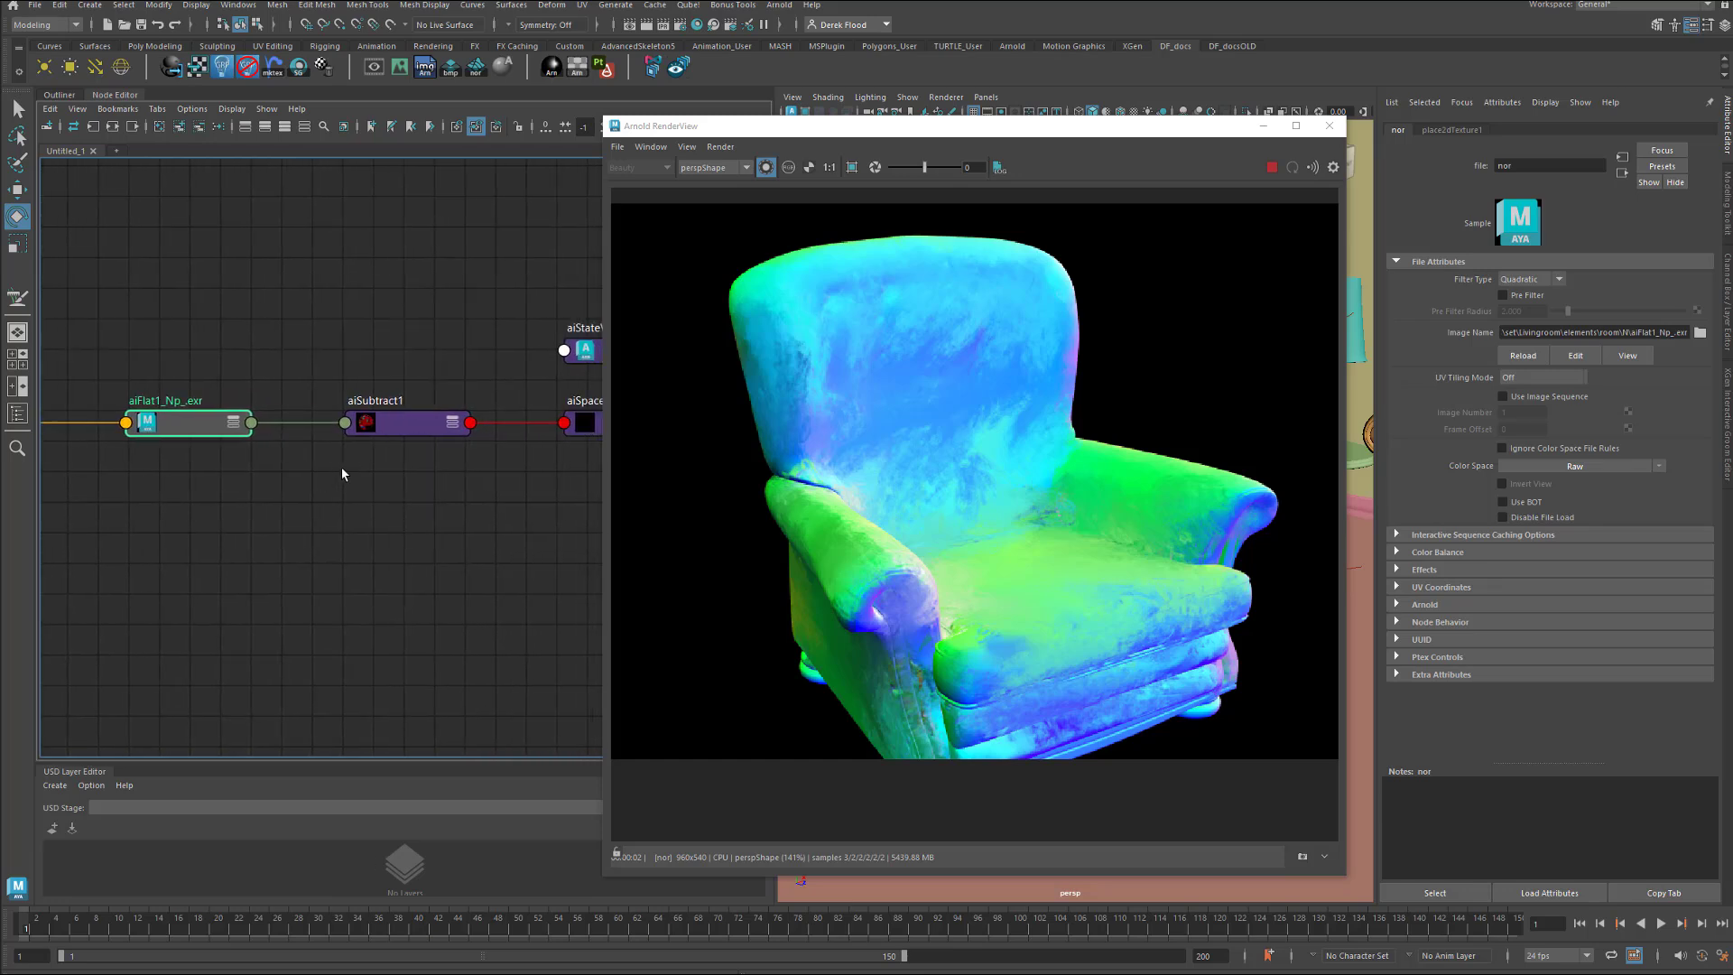
click(409, 425)
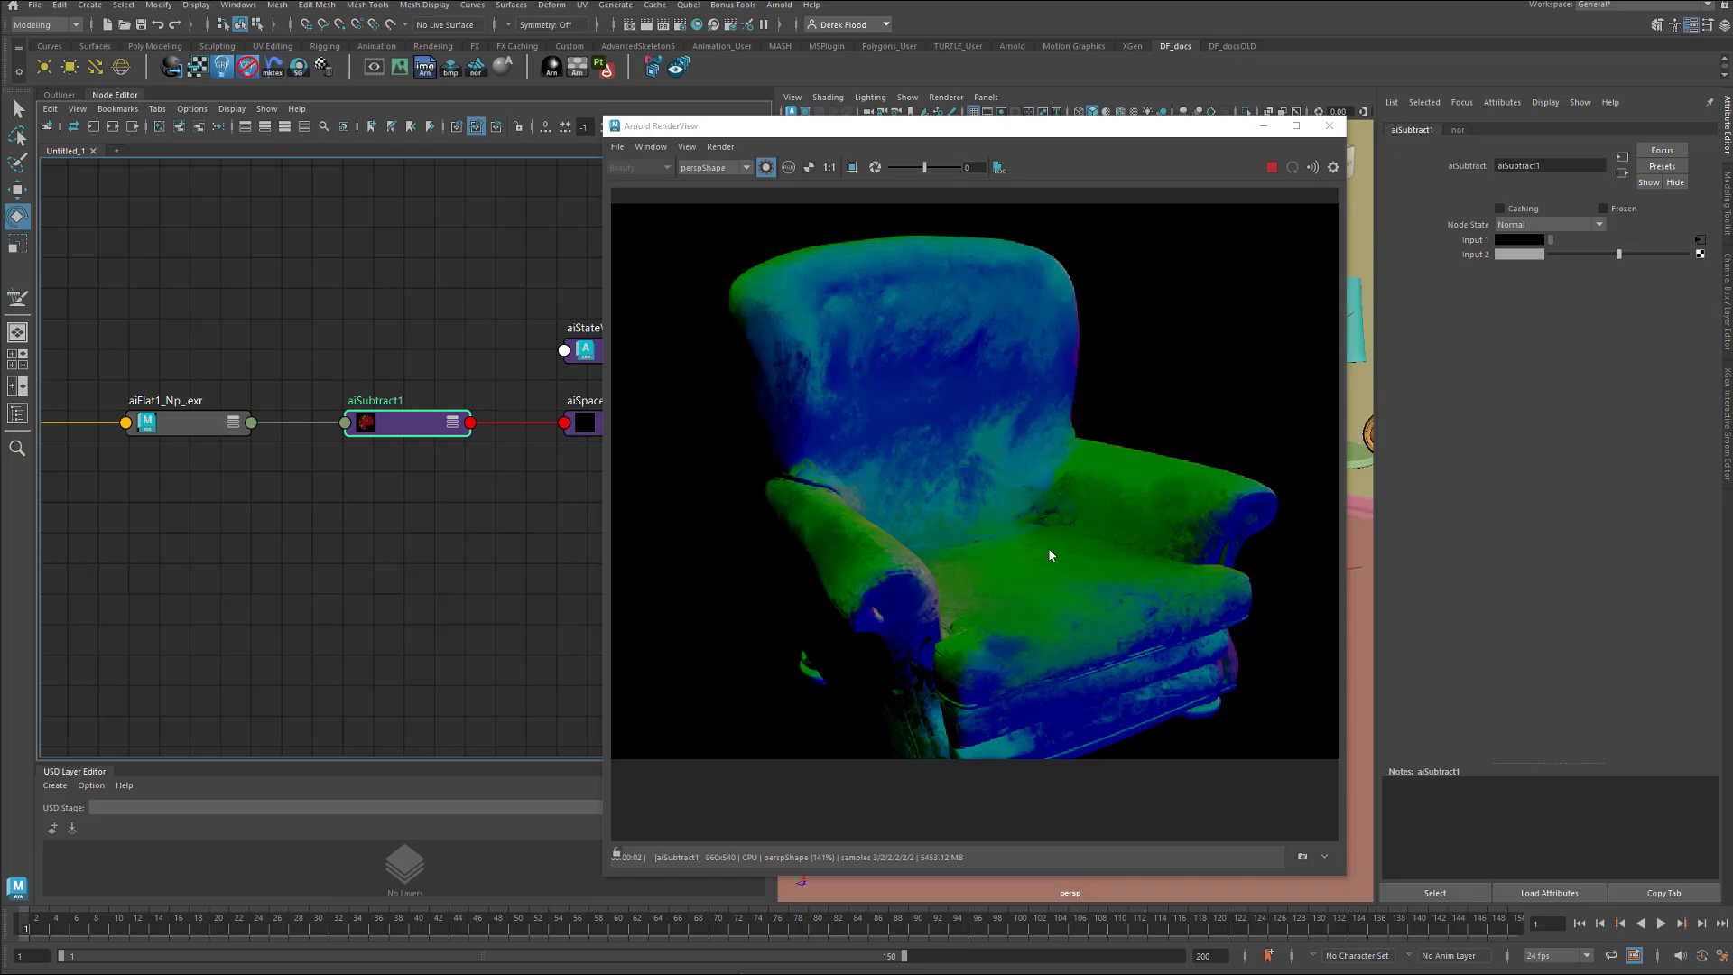
middle_drag(438, 560, 188, 566)
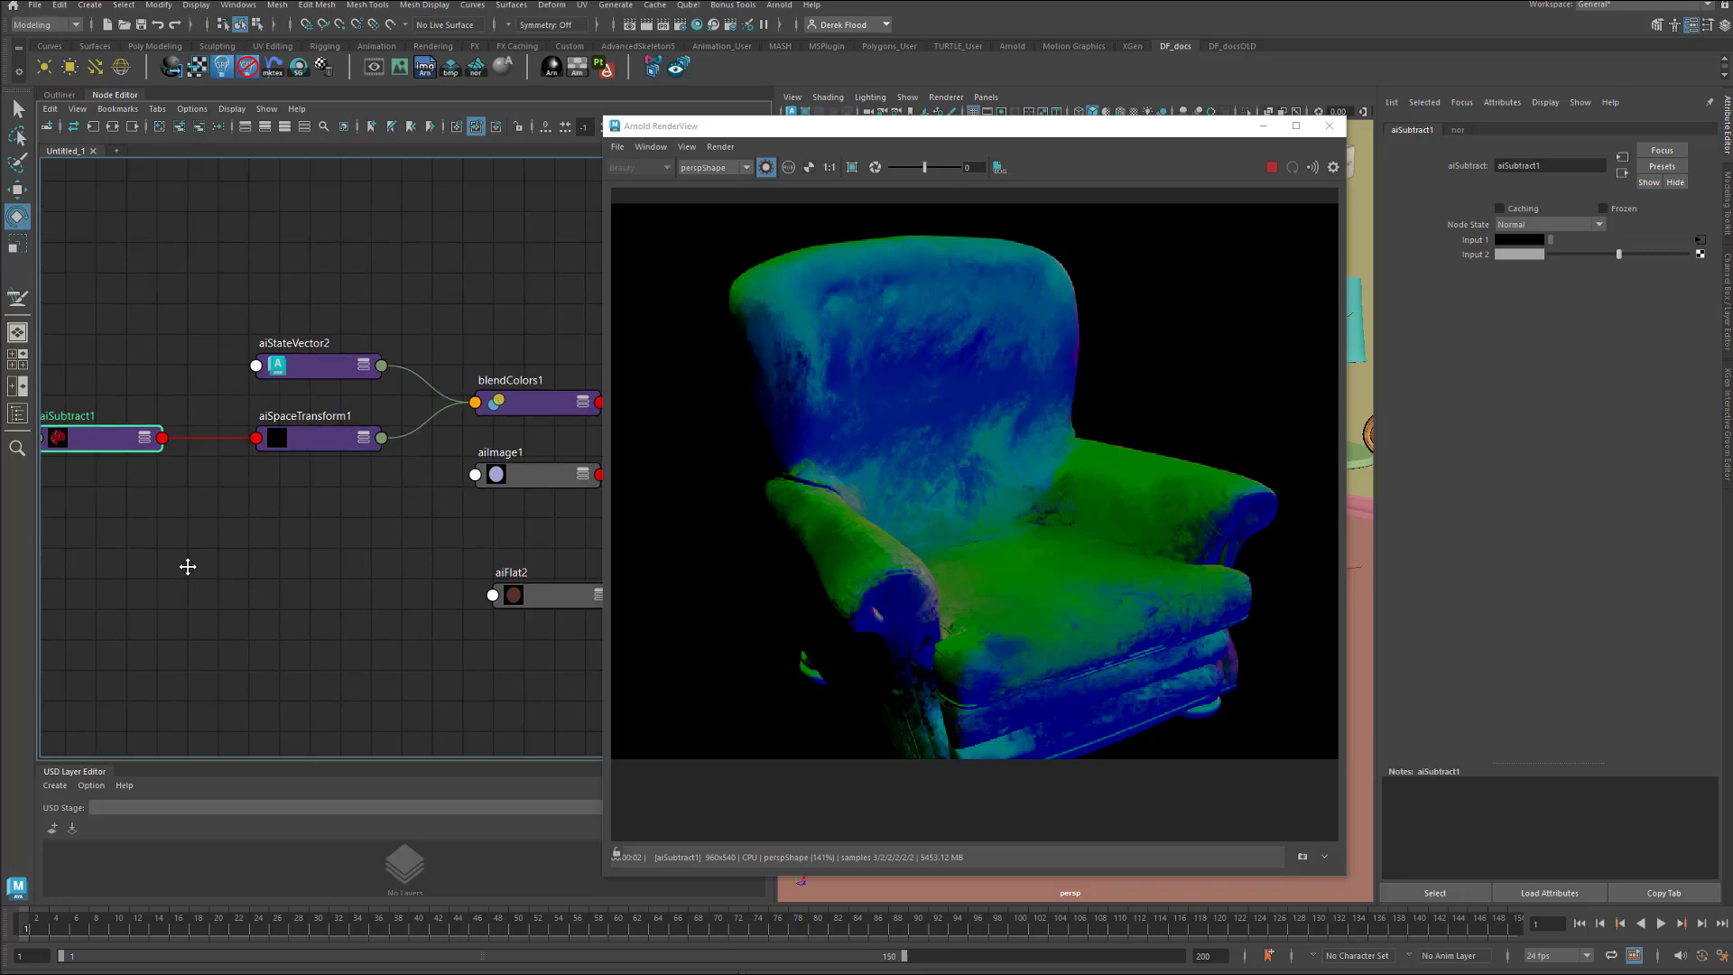
click(305, 439)
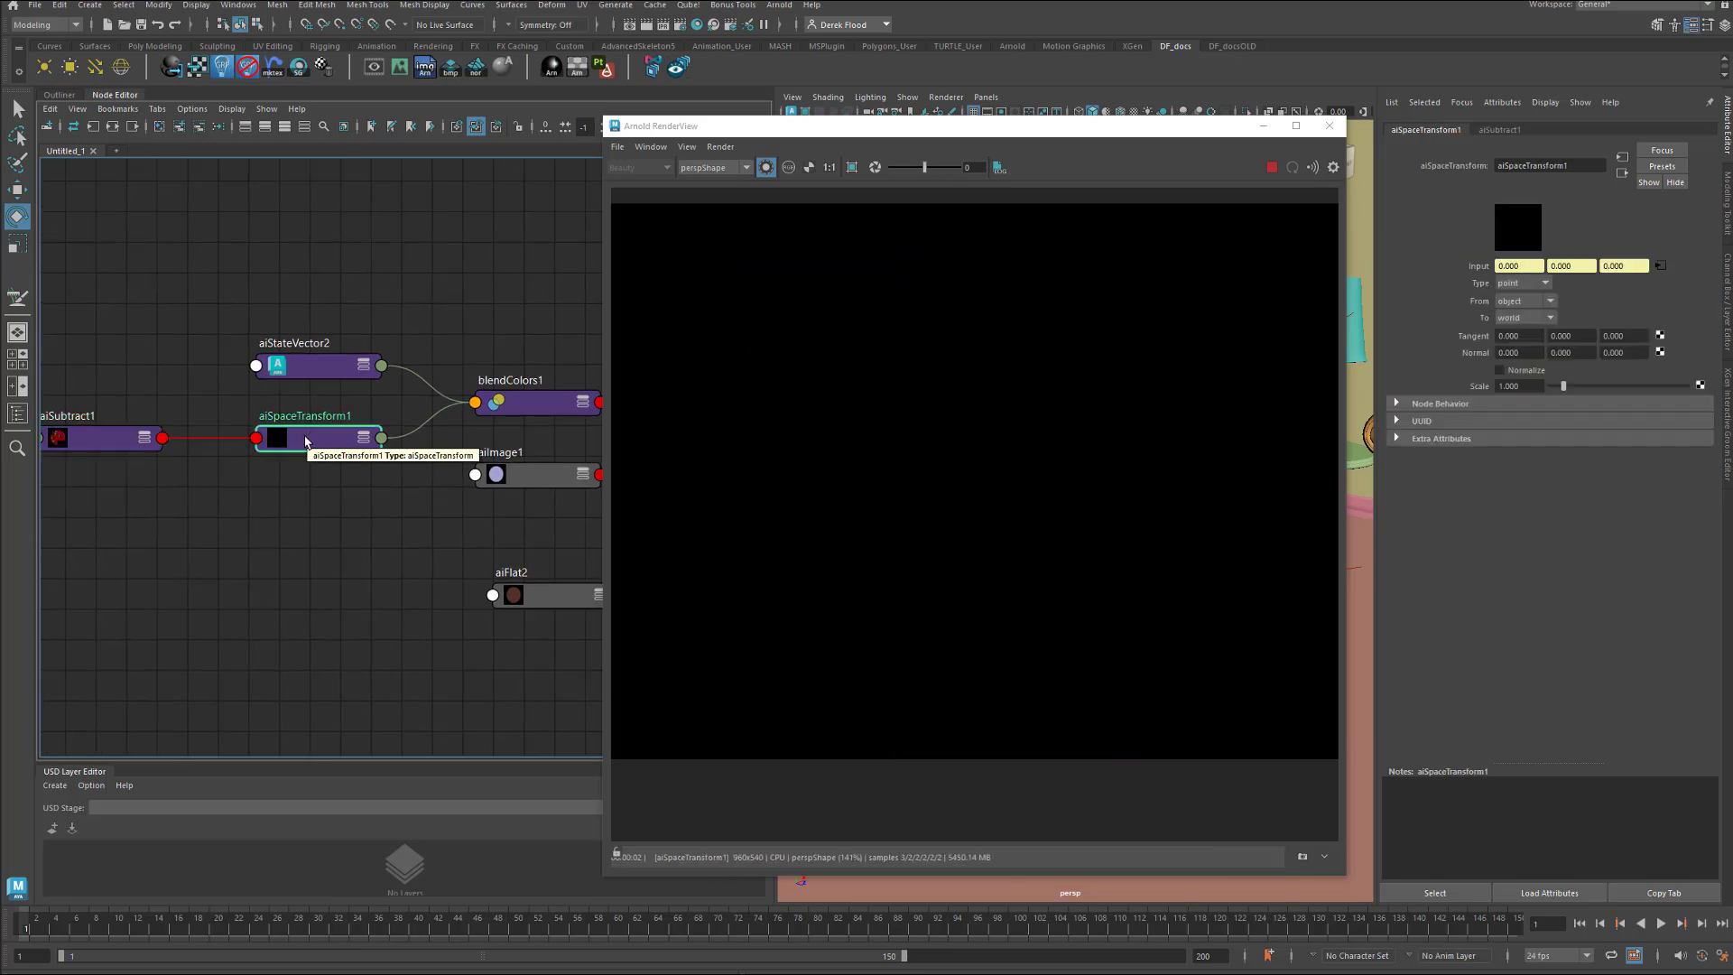
Move the aiStateVector2 node further above aiSpaceTransform1 and inspect its Variable setting.
middle_drag(349, 501, 258, 552)
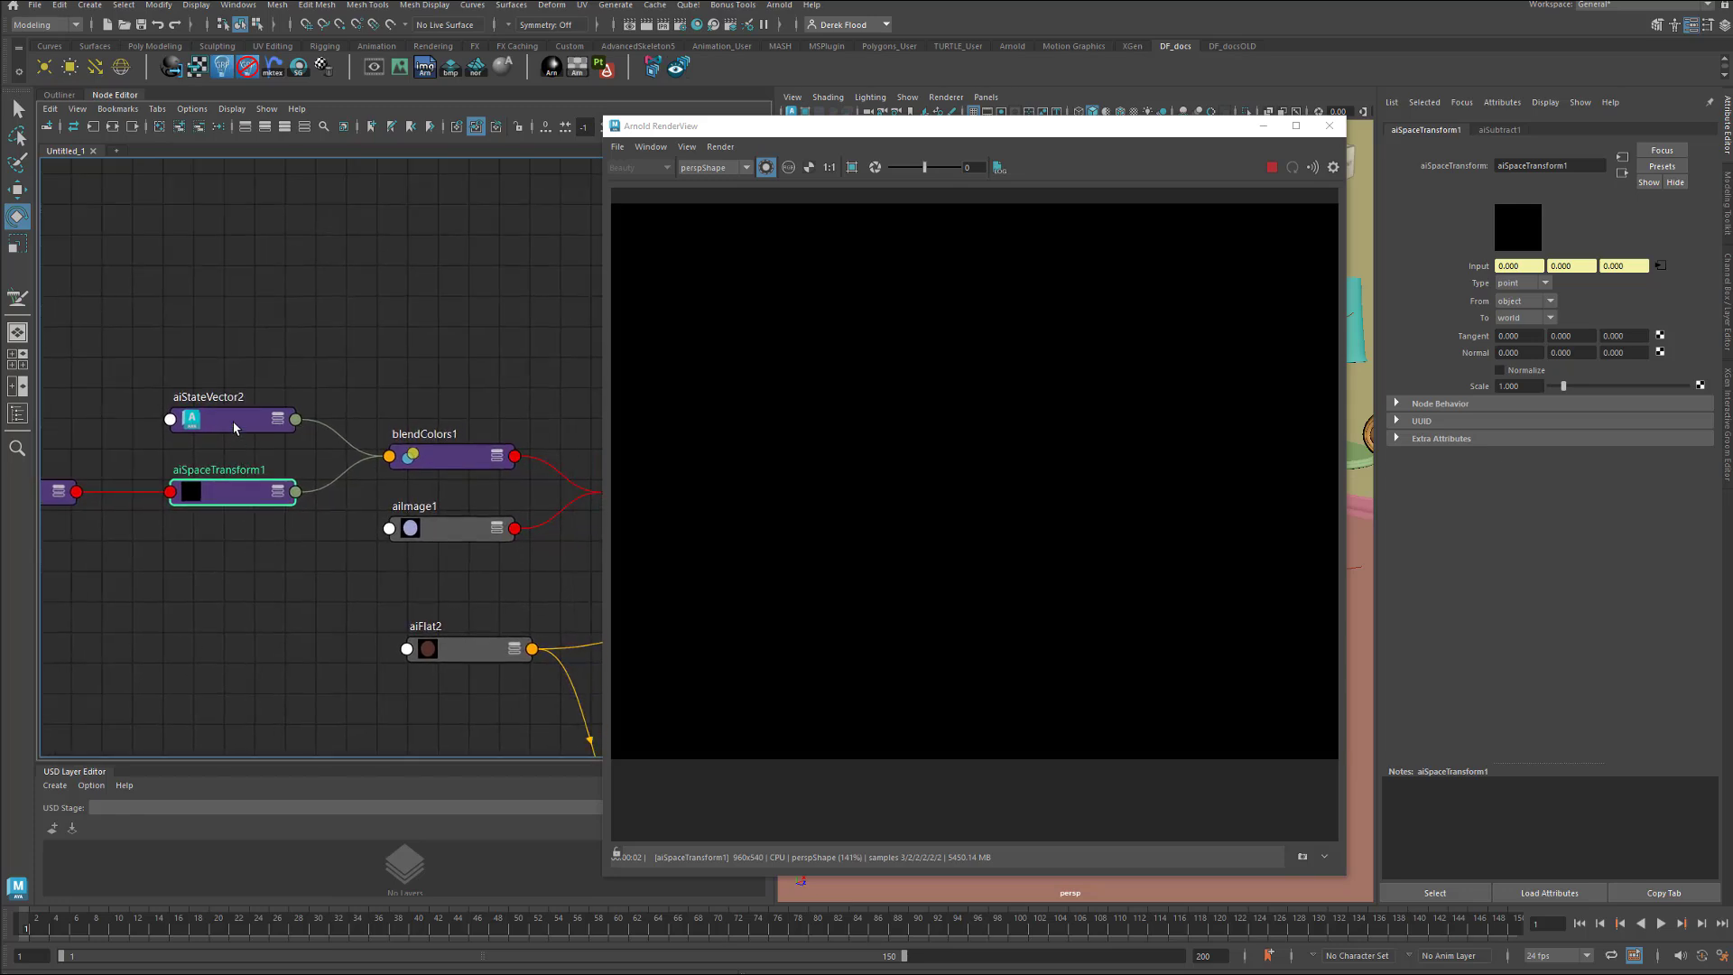
drag(234, 421, 241, 379)
middle_drag(323, 452, 360, 456)
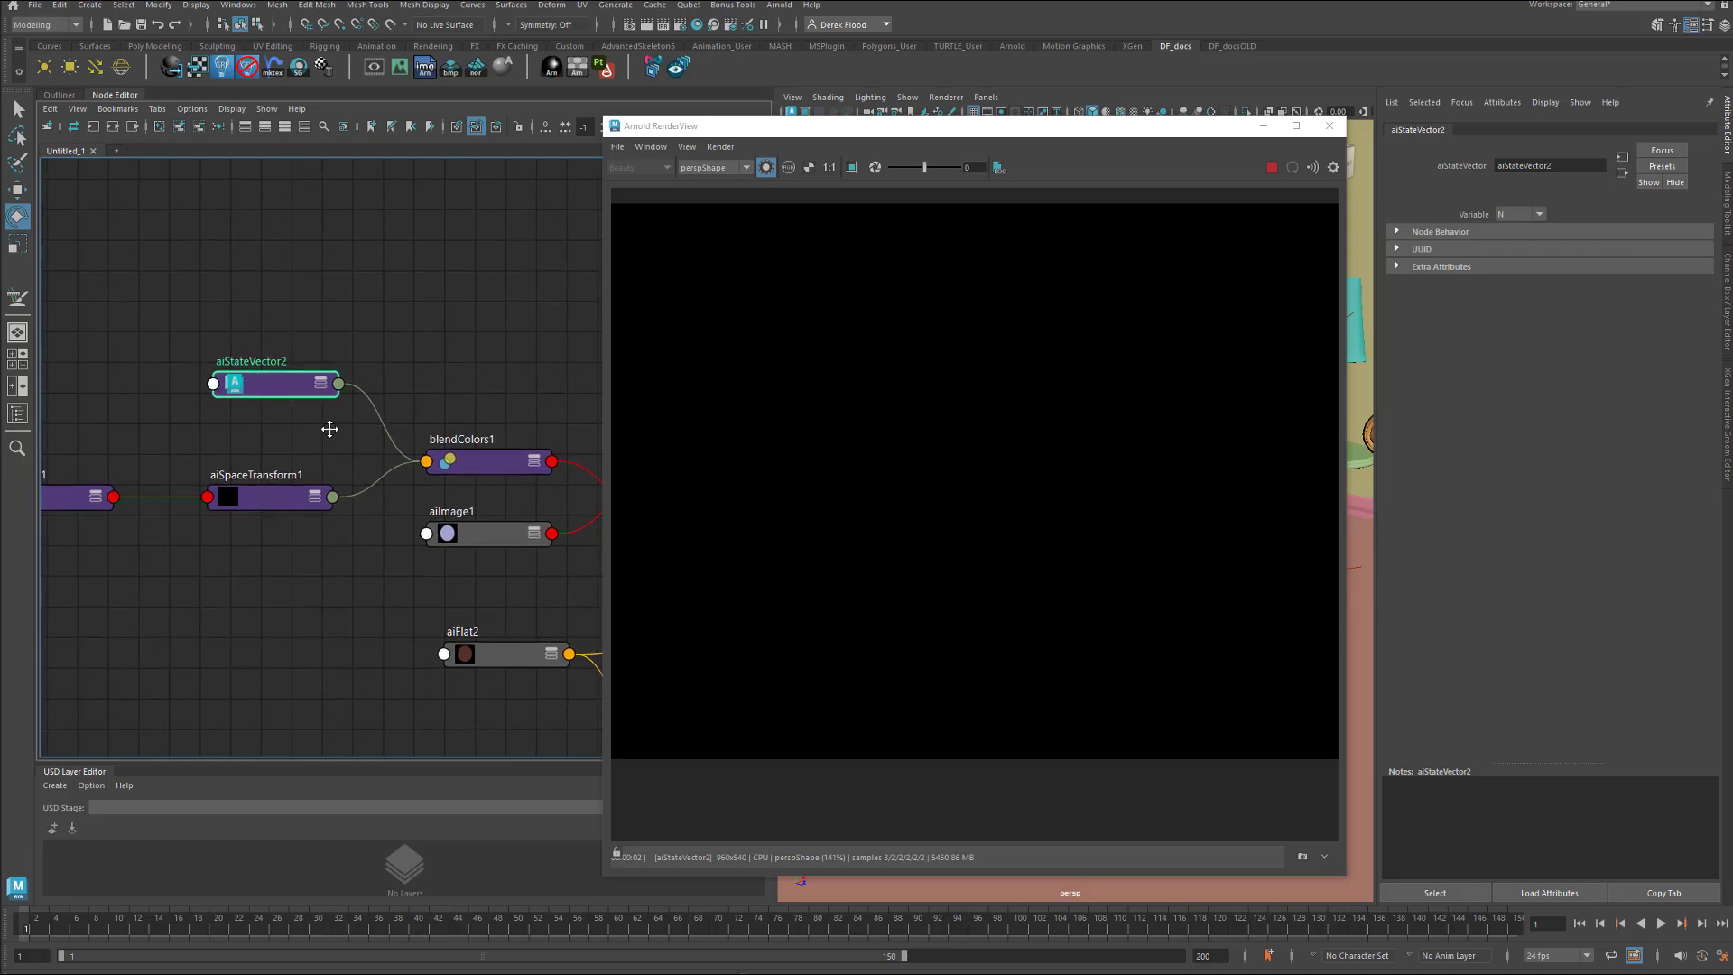
middle_drag(318, 431, 329, 430)
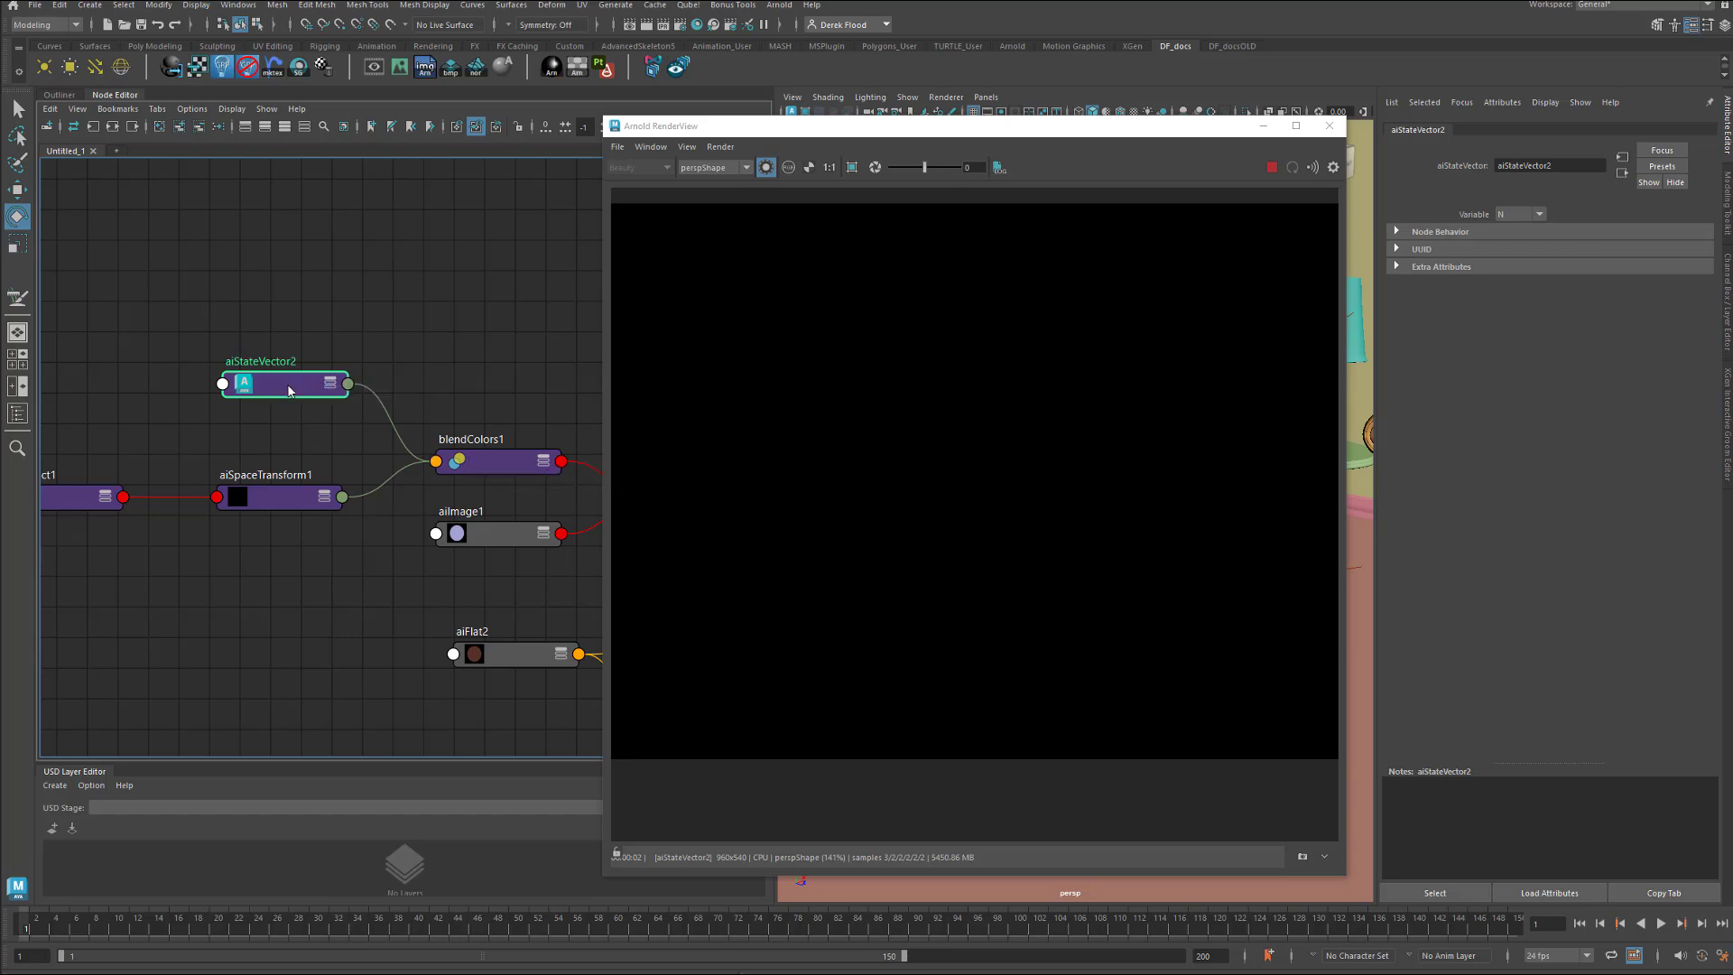
Compare the two normal inputs of blendColors1 by setting its Blender to 0 and back to 1.
click(490, 469)
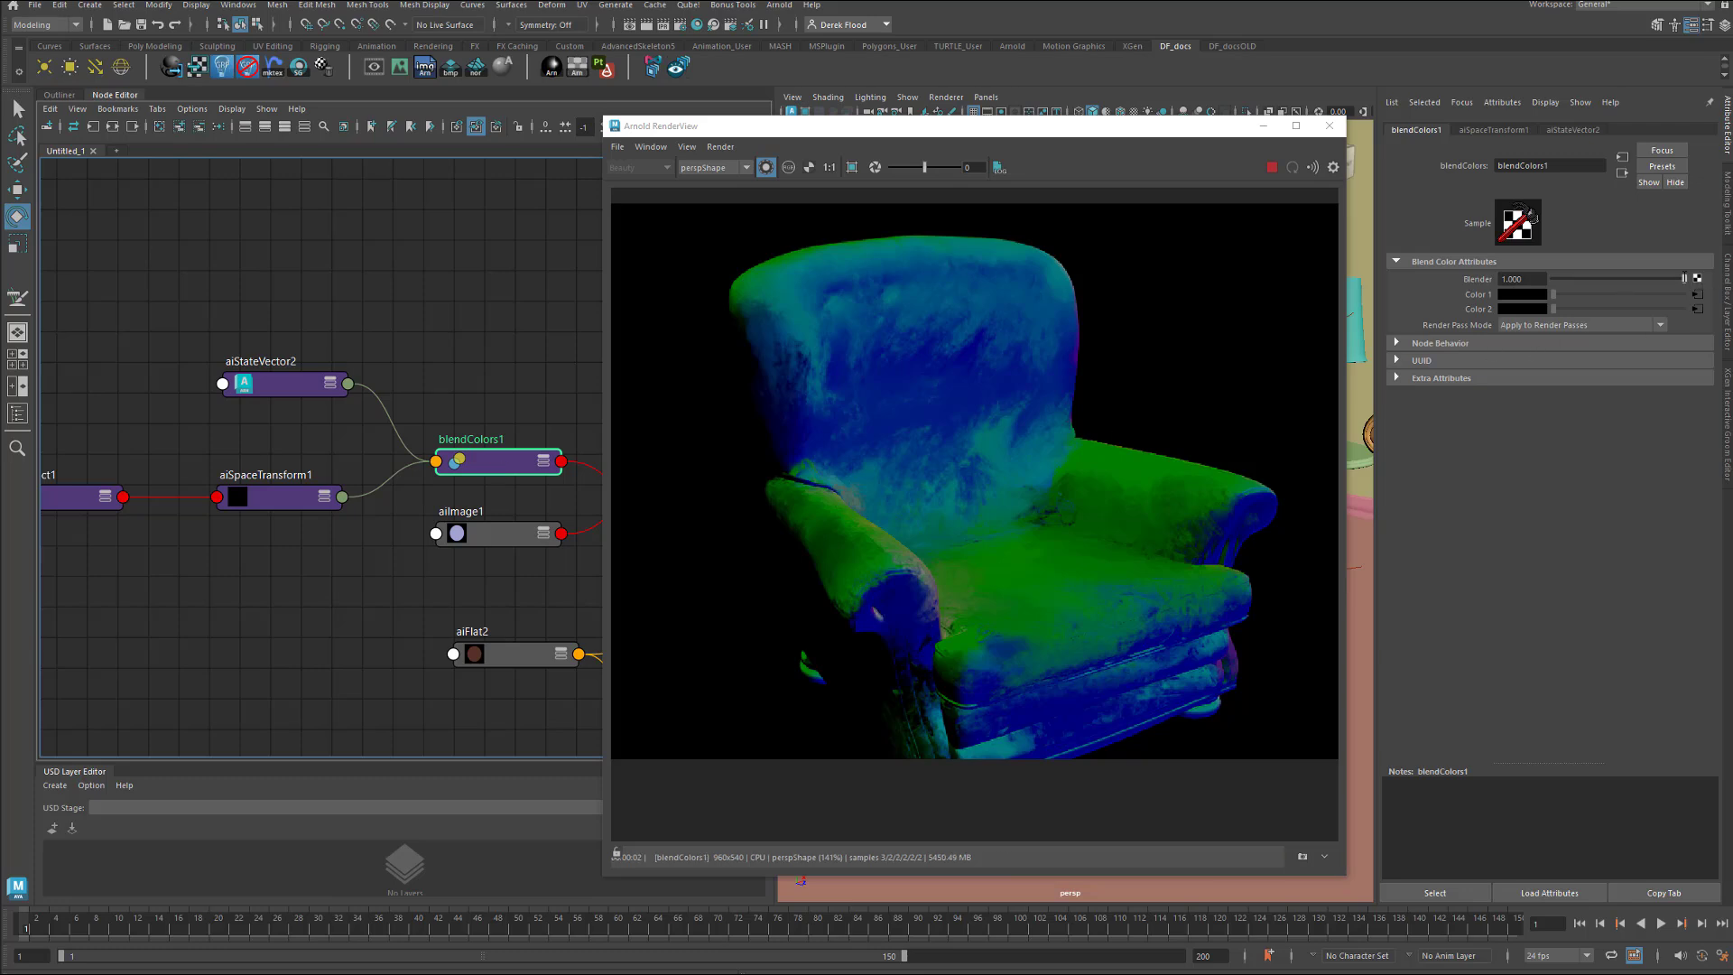
drag(1668, 279, 1551, 280)
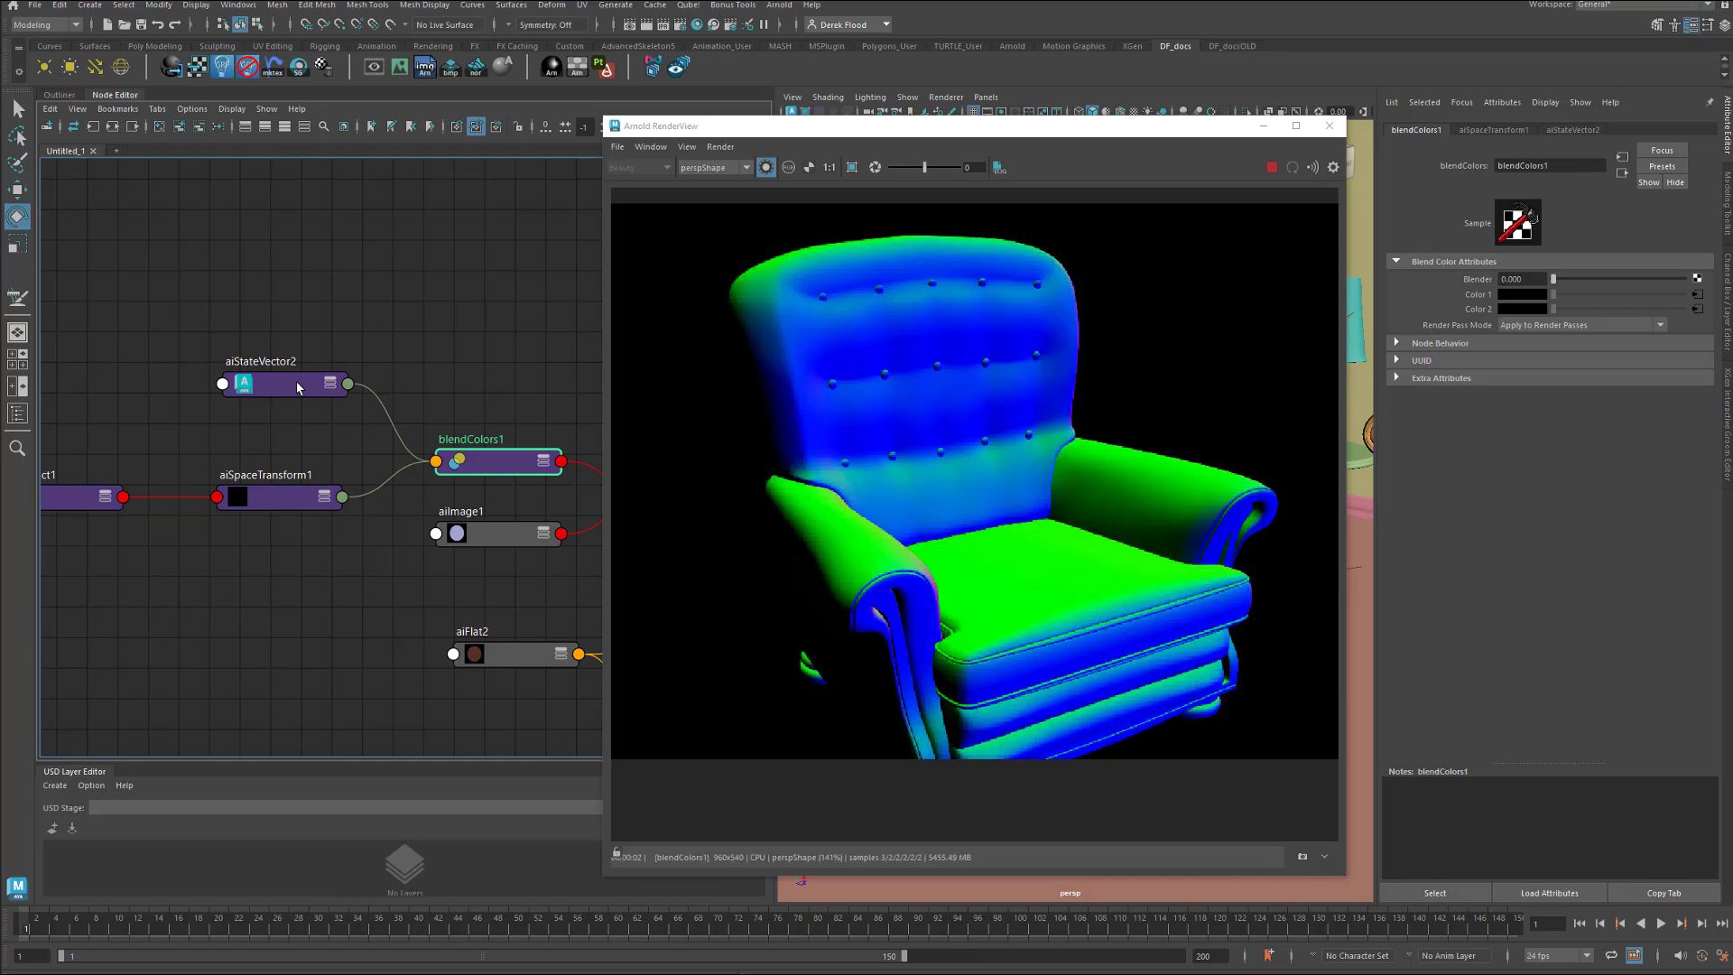
drag(1555, 279, 1689, 279)
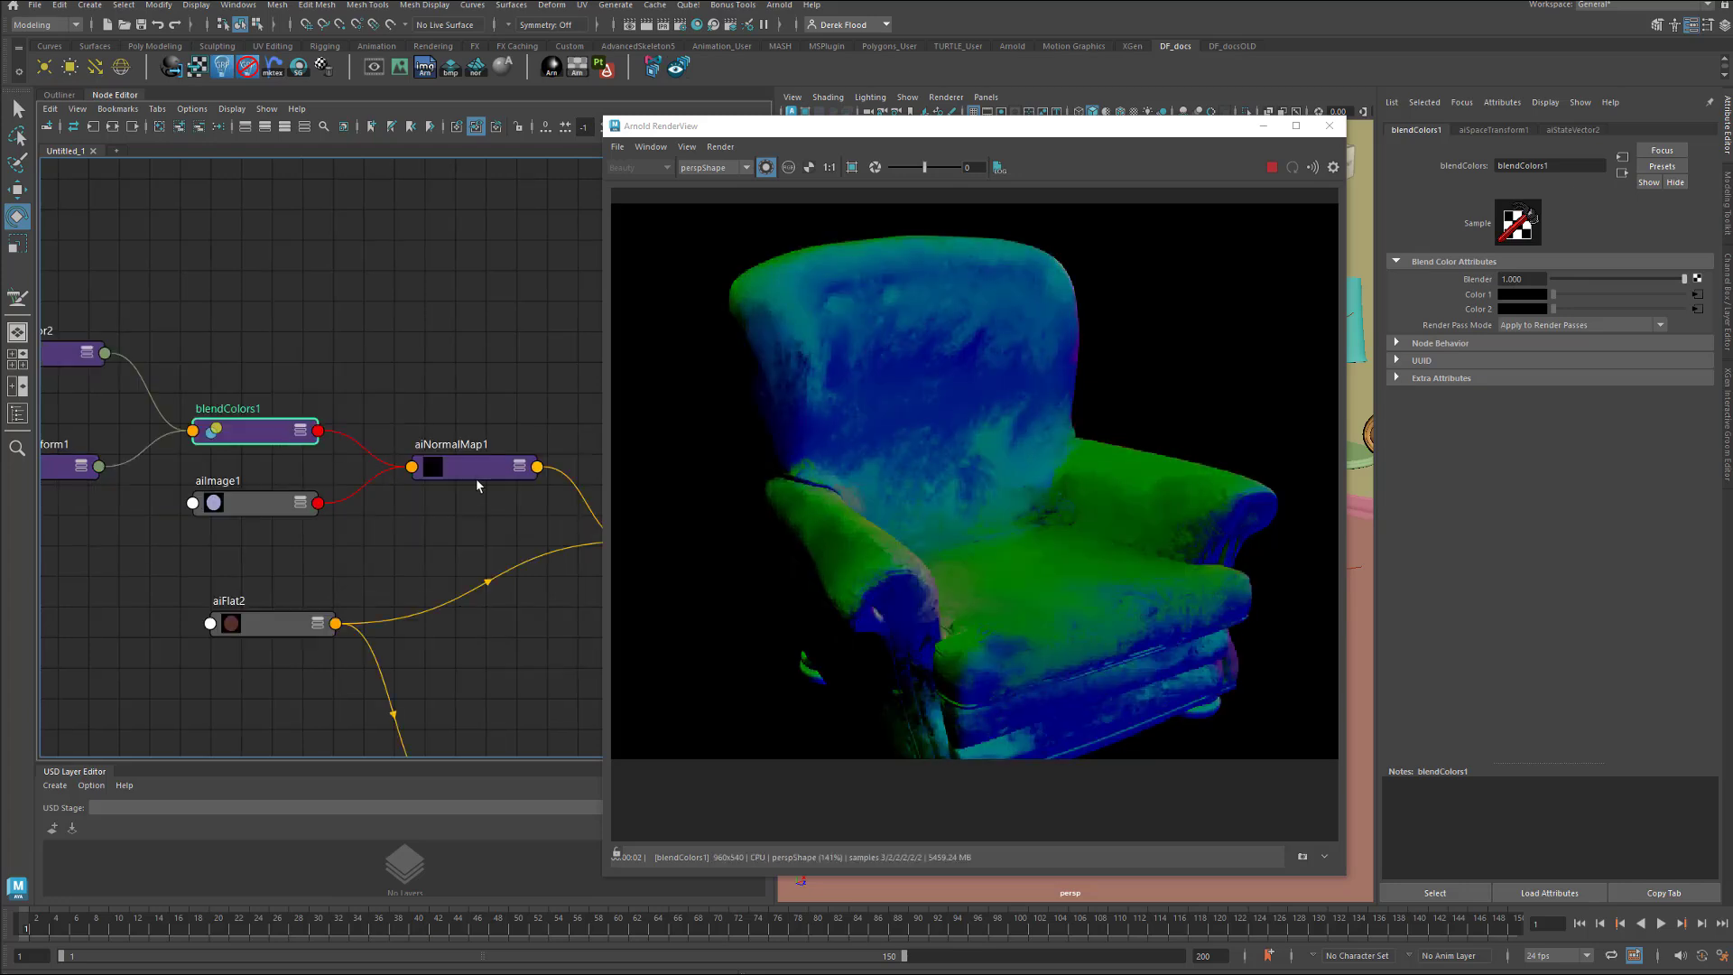
Isolate the aiNormalMap1 node to review its attributes, and nudge it closer to standardSurface3.
click(479, 472)
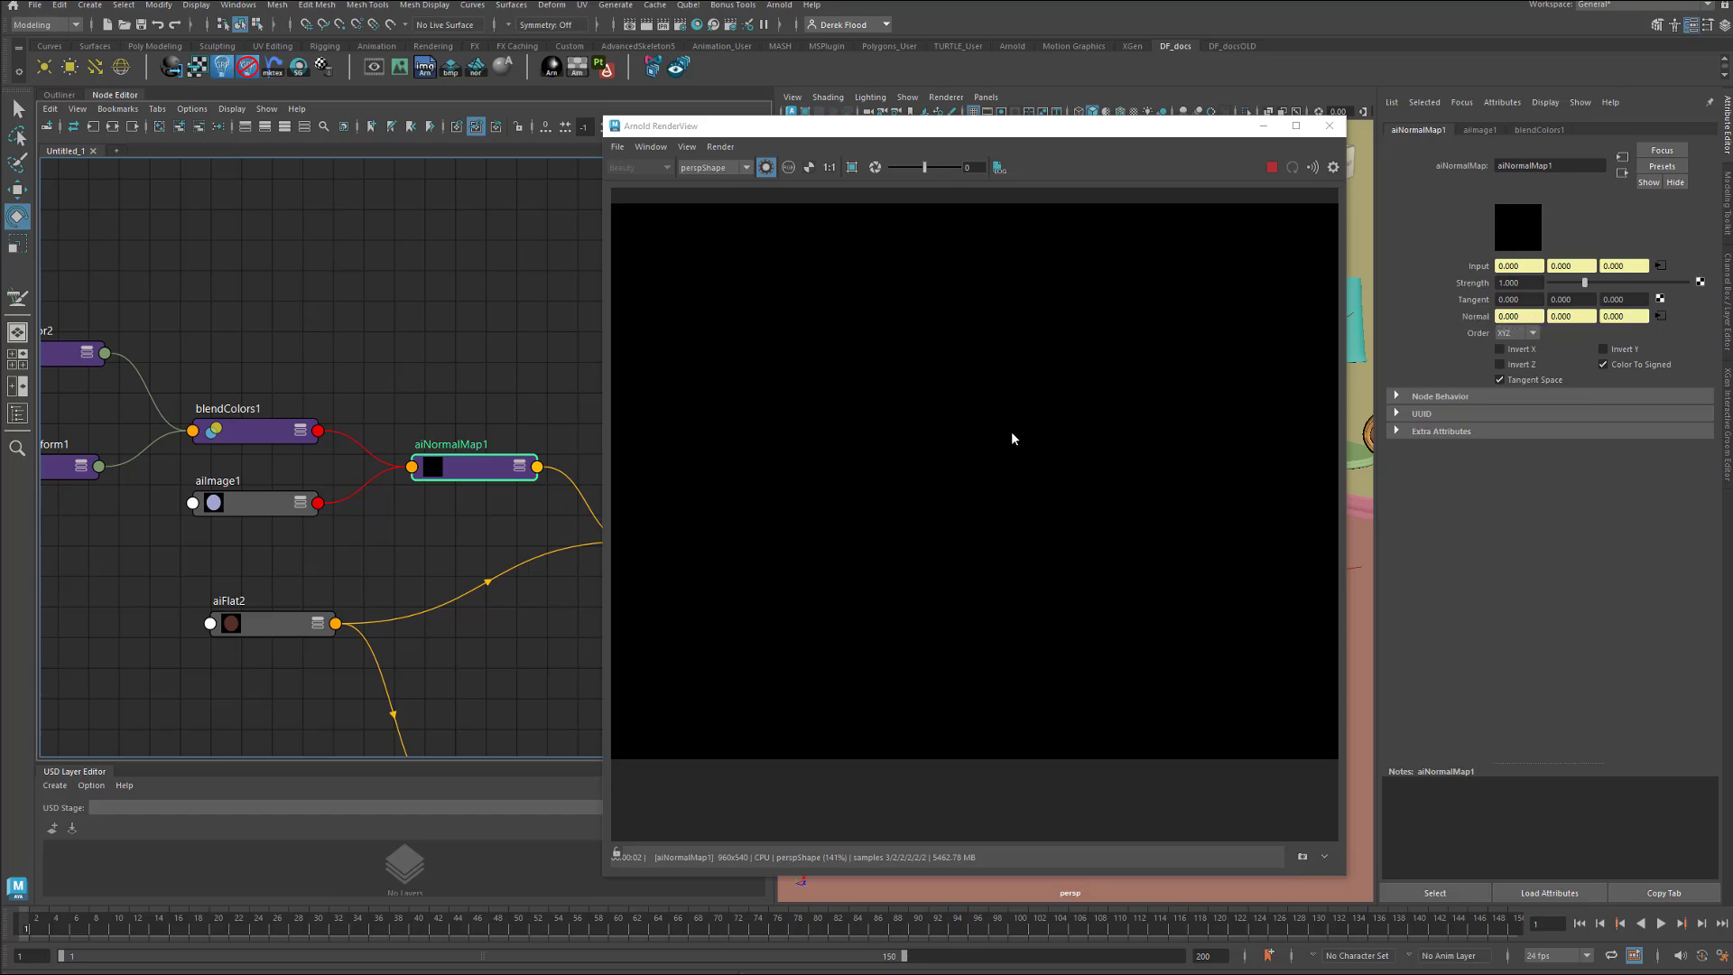
middle_drag(457, 549, 385, 464)
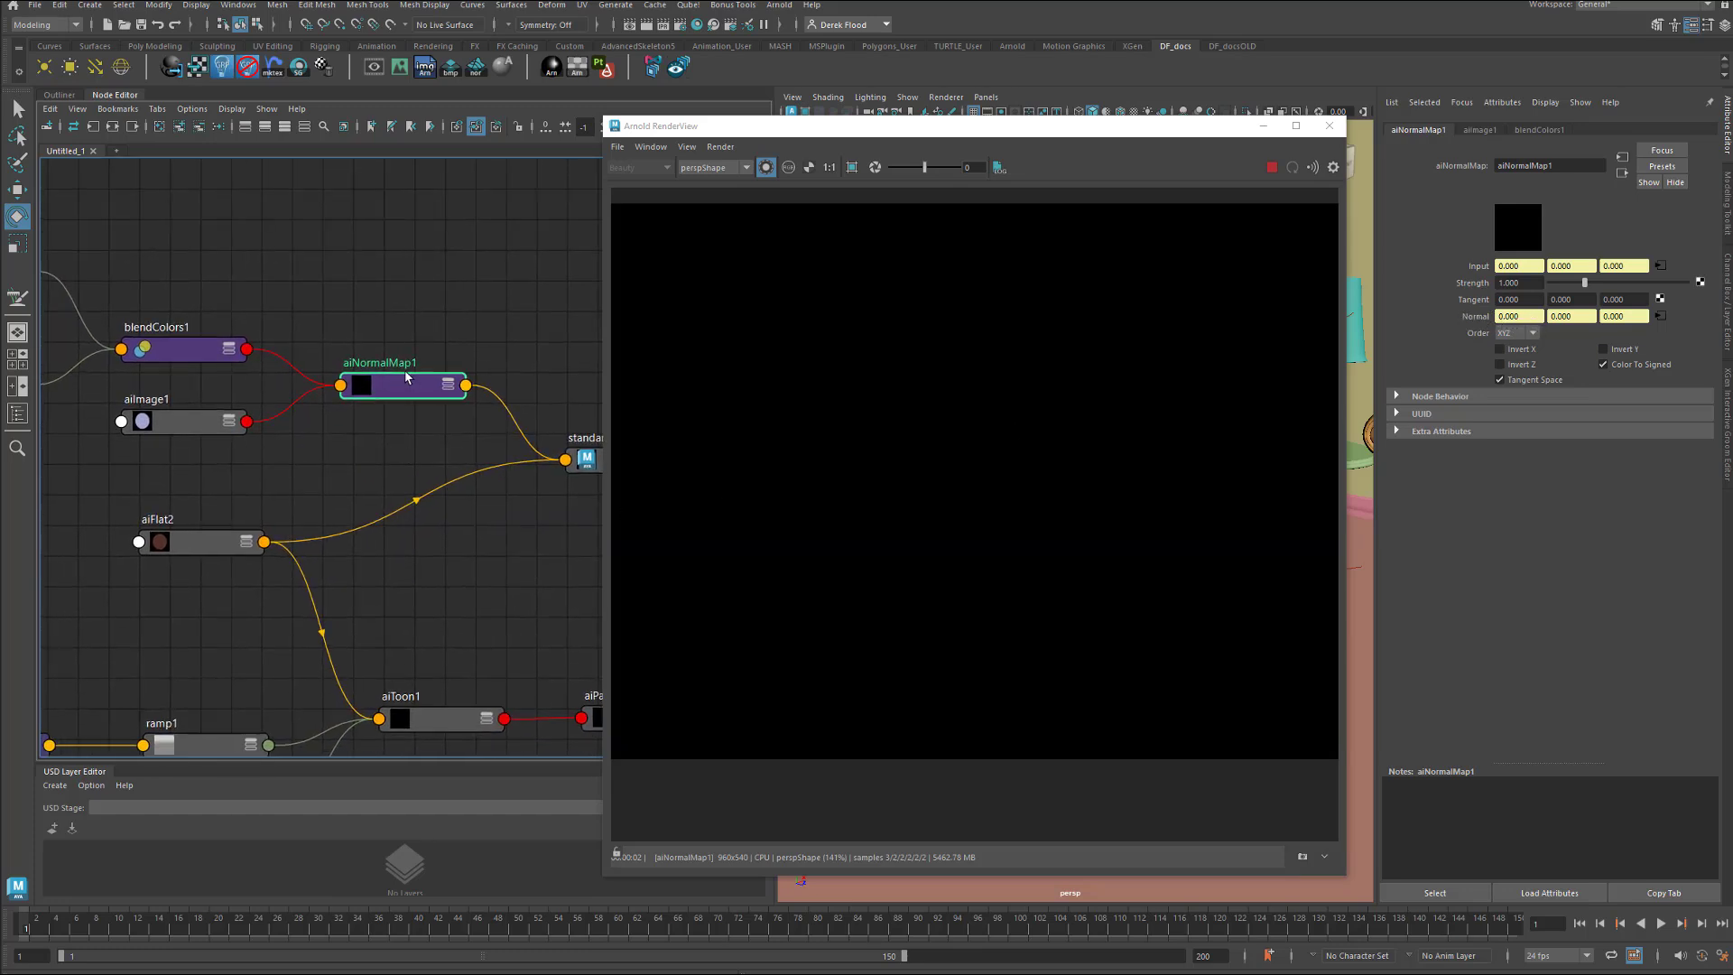
drag(397, 392, 406, 392)
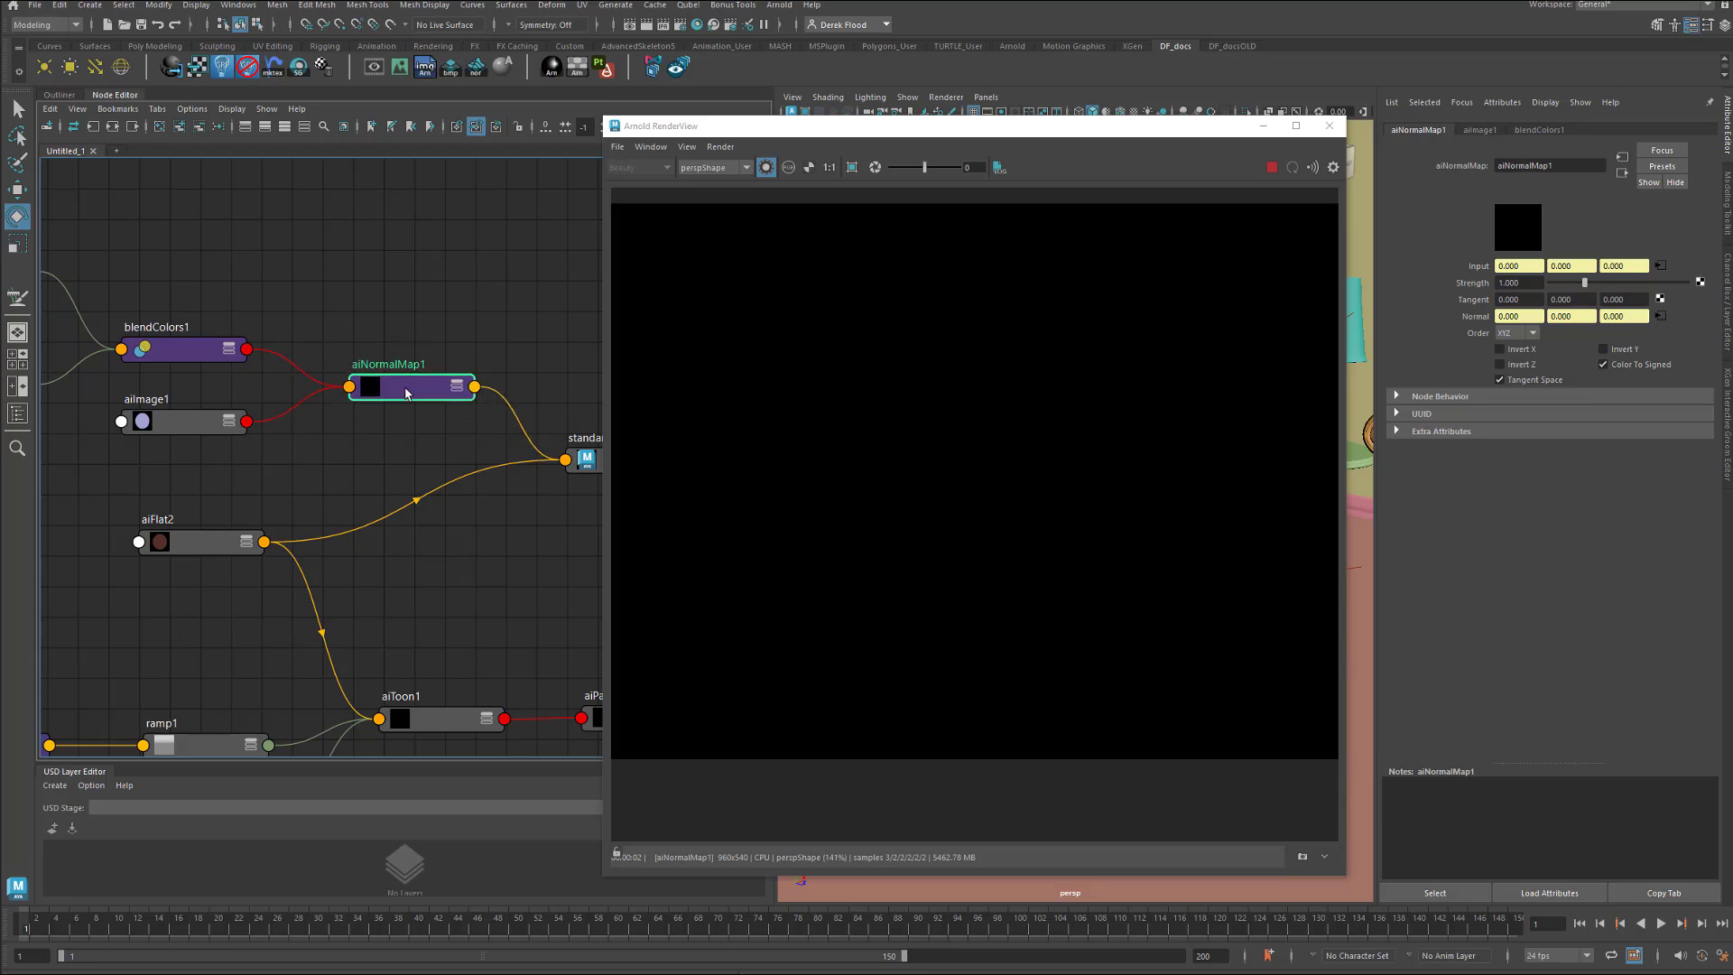
Compare the isolated outputs of blendColors1, standardSurface3 and aiNormalMap1, and nudge aiNormalMap1 slightly upward.
click(213, 355)
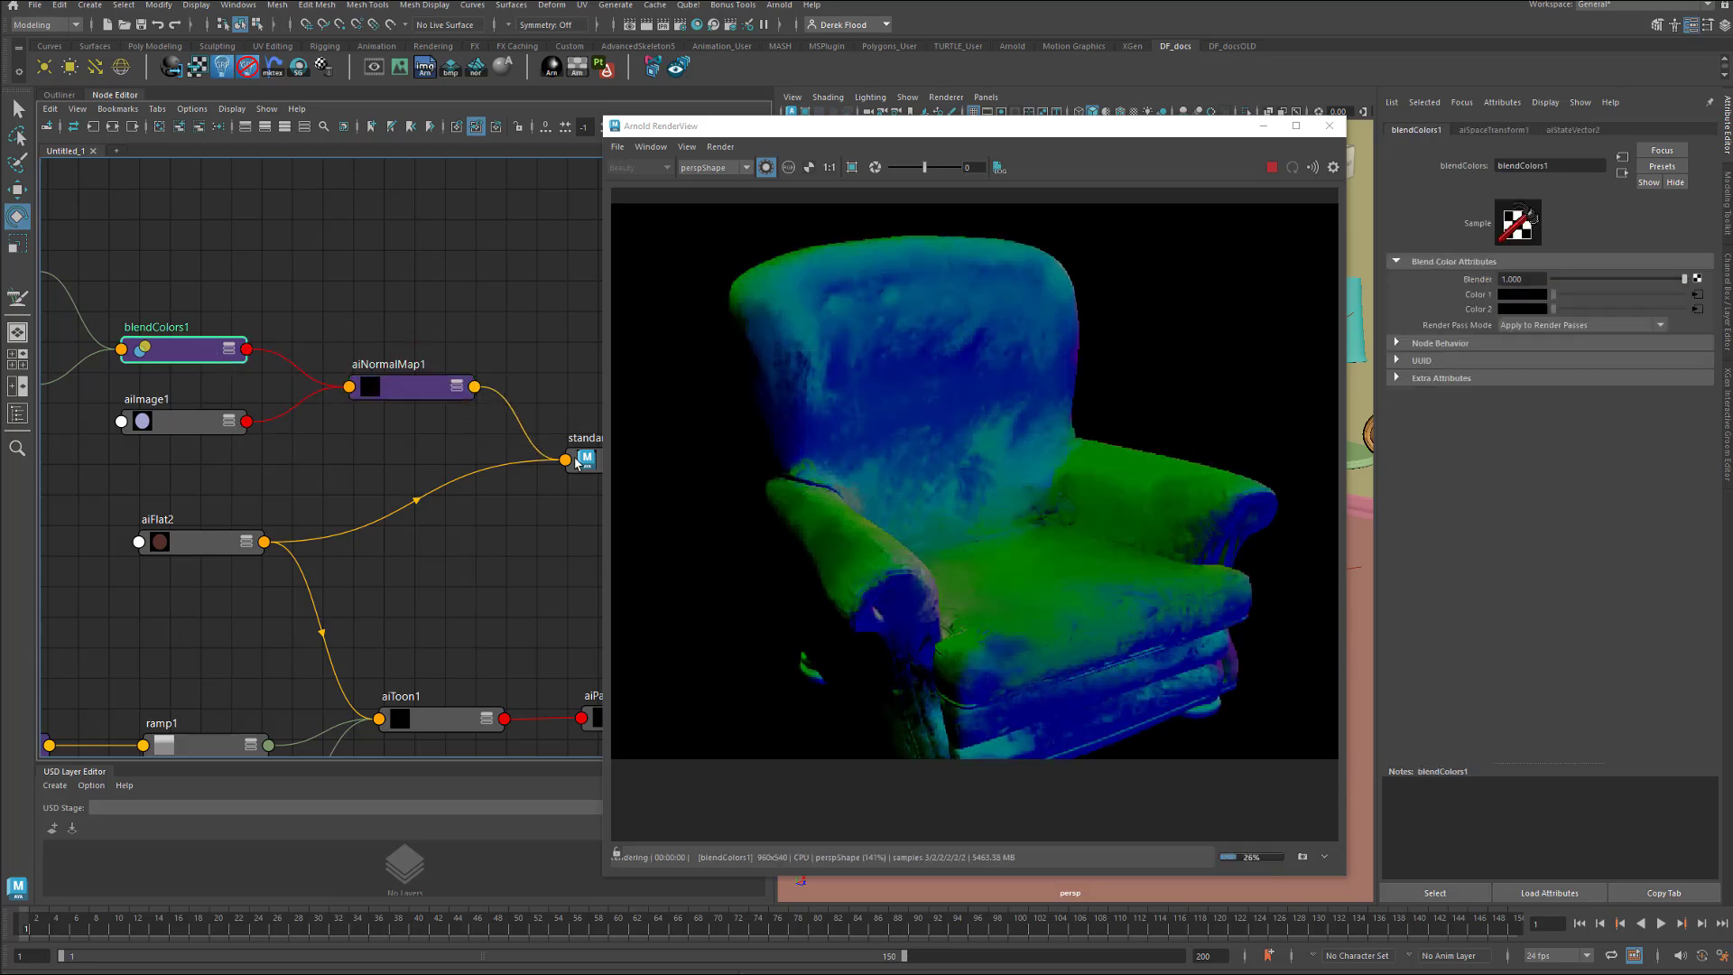
click(586, 462)
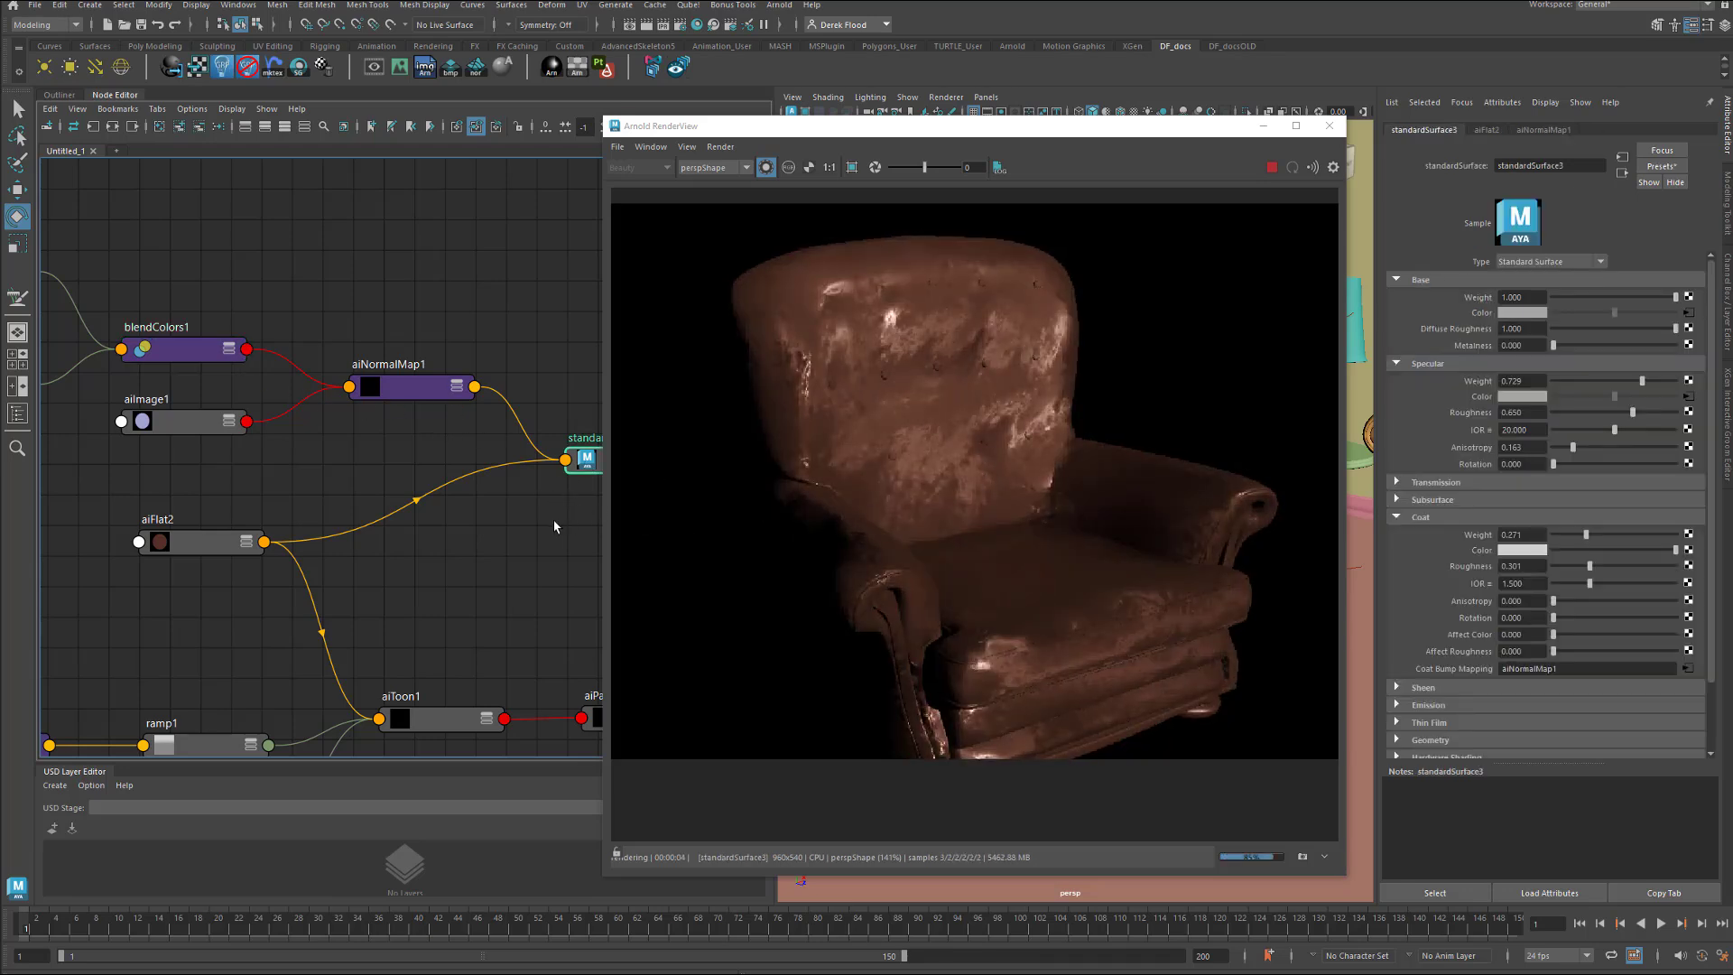
alt+middle_drag(532, 523, 569, 546)
click(446, 415)
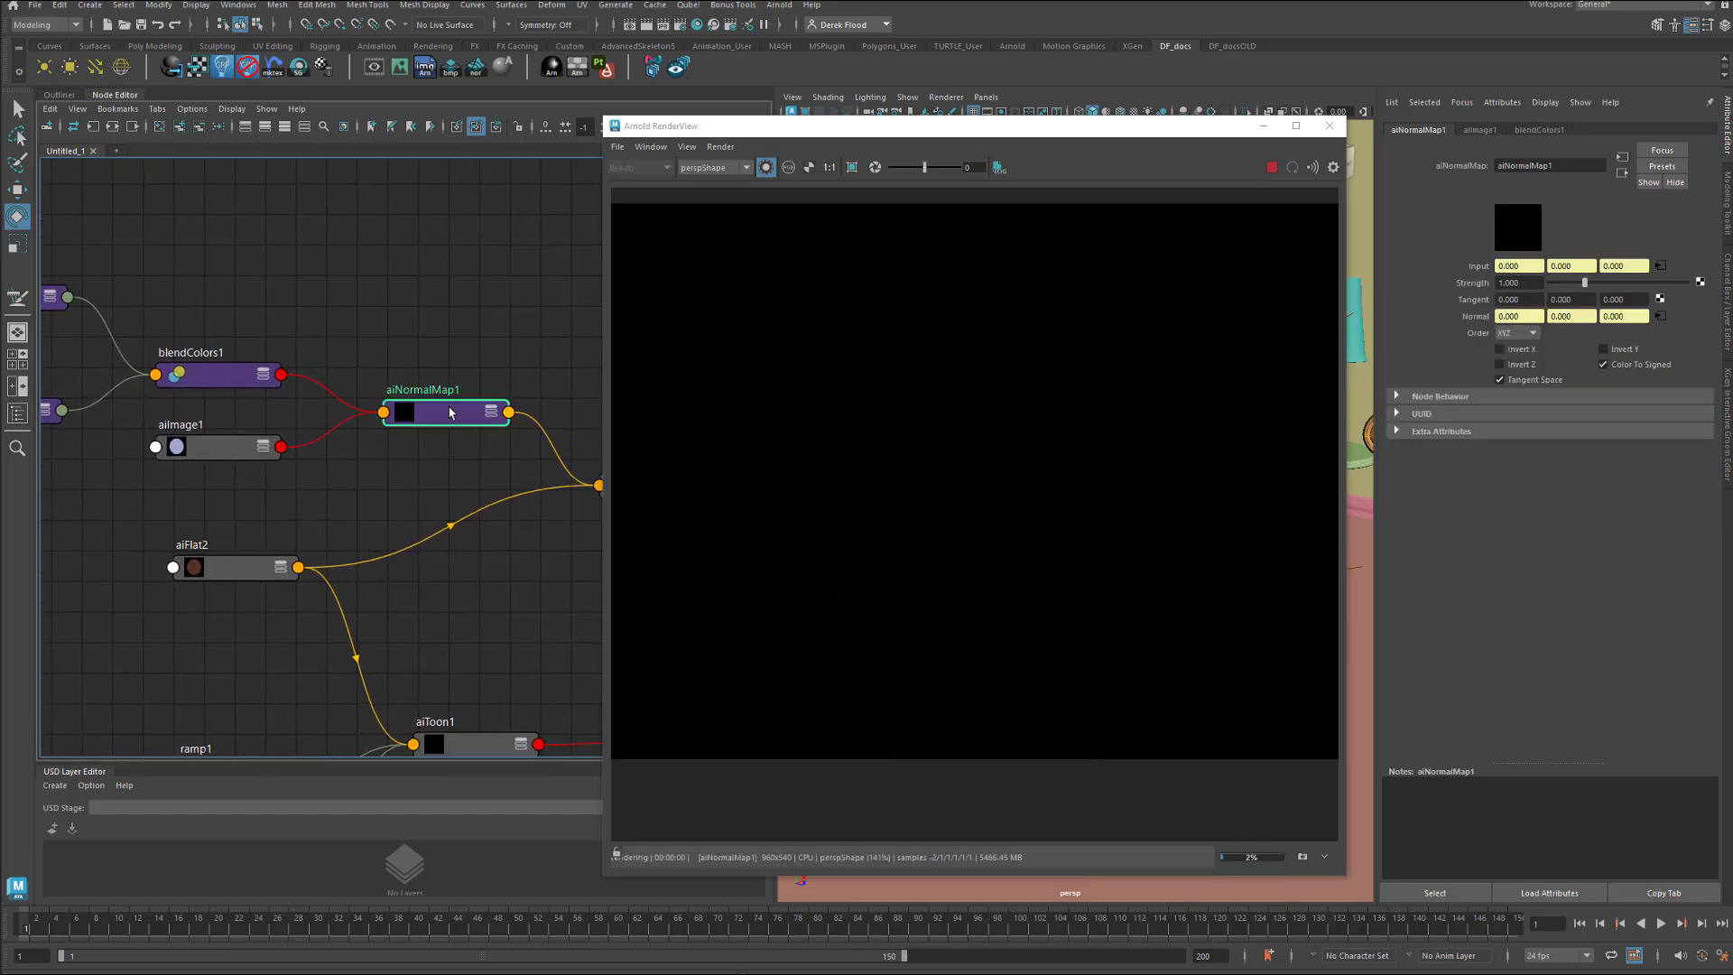
drag(453, 411, 451, 405)
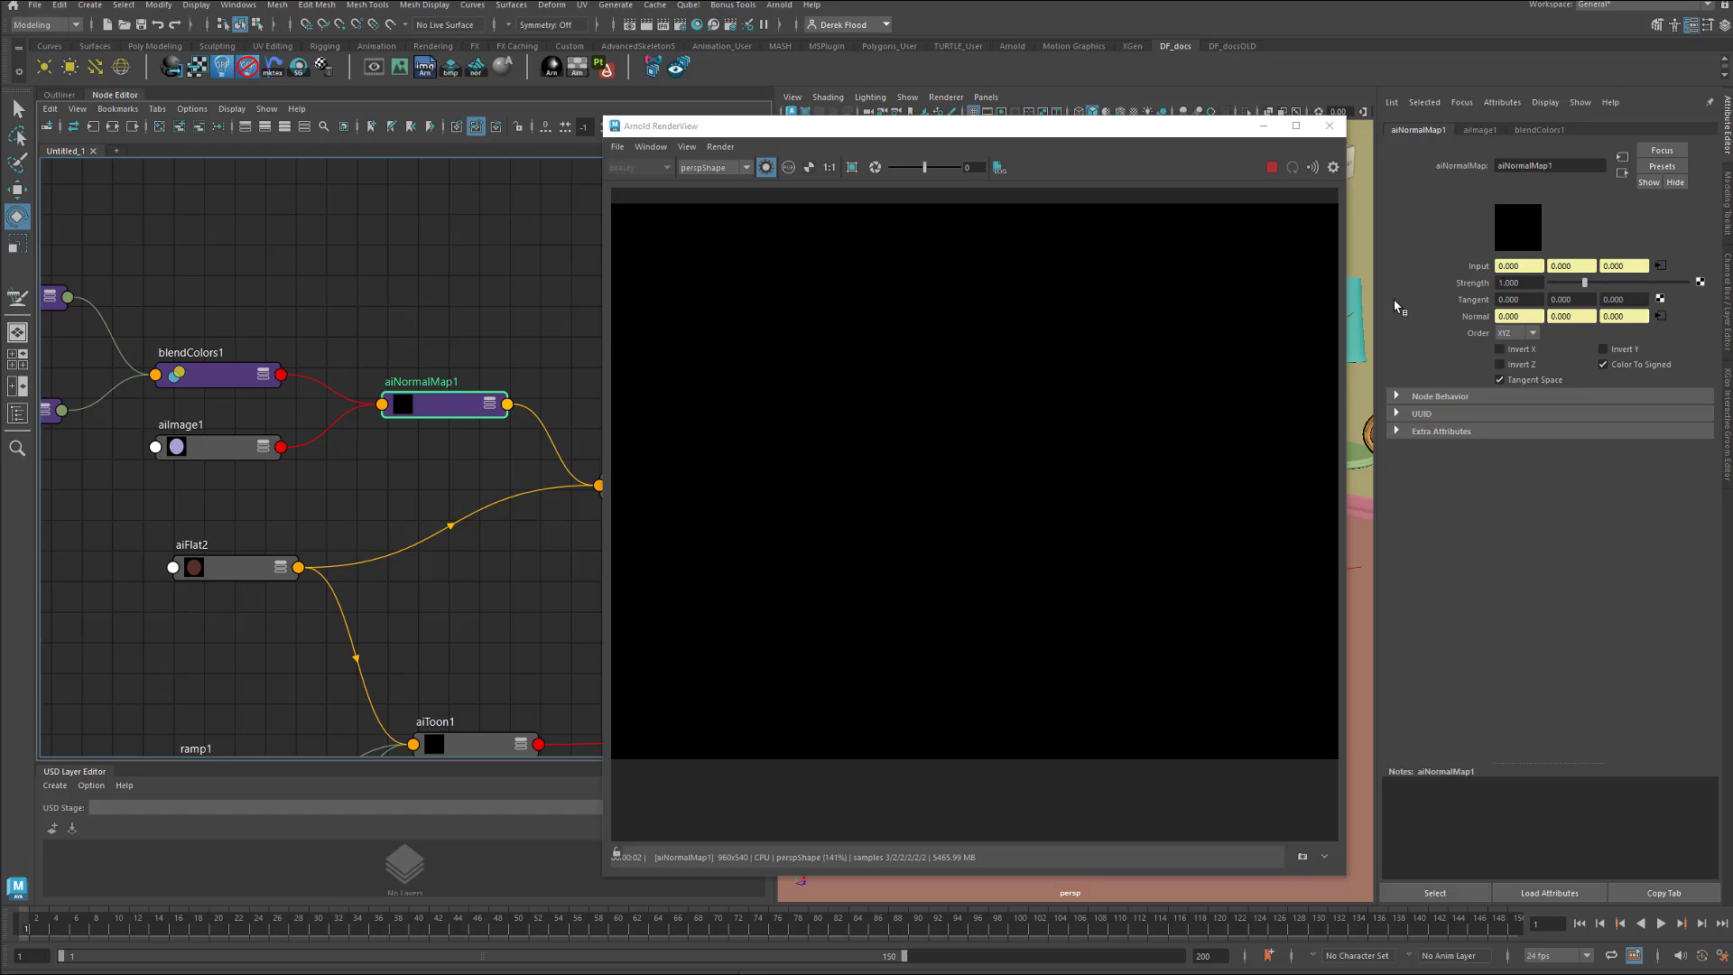
Return to the full beauty render, test aiNormalMap1's Strength at 1.613 and below 1, and review its aiImage1 input.
click(766, 169)
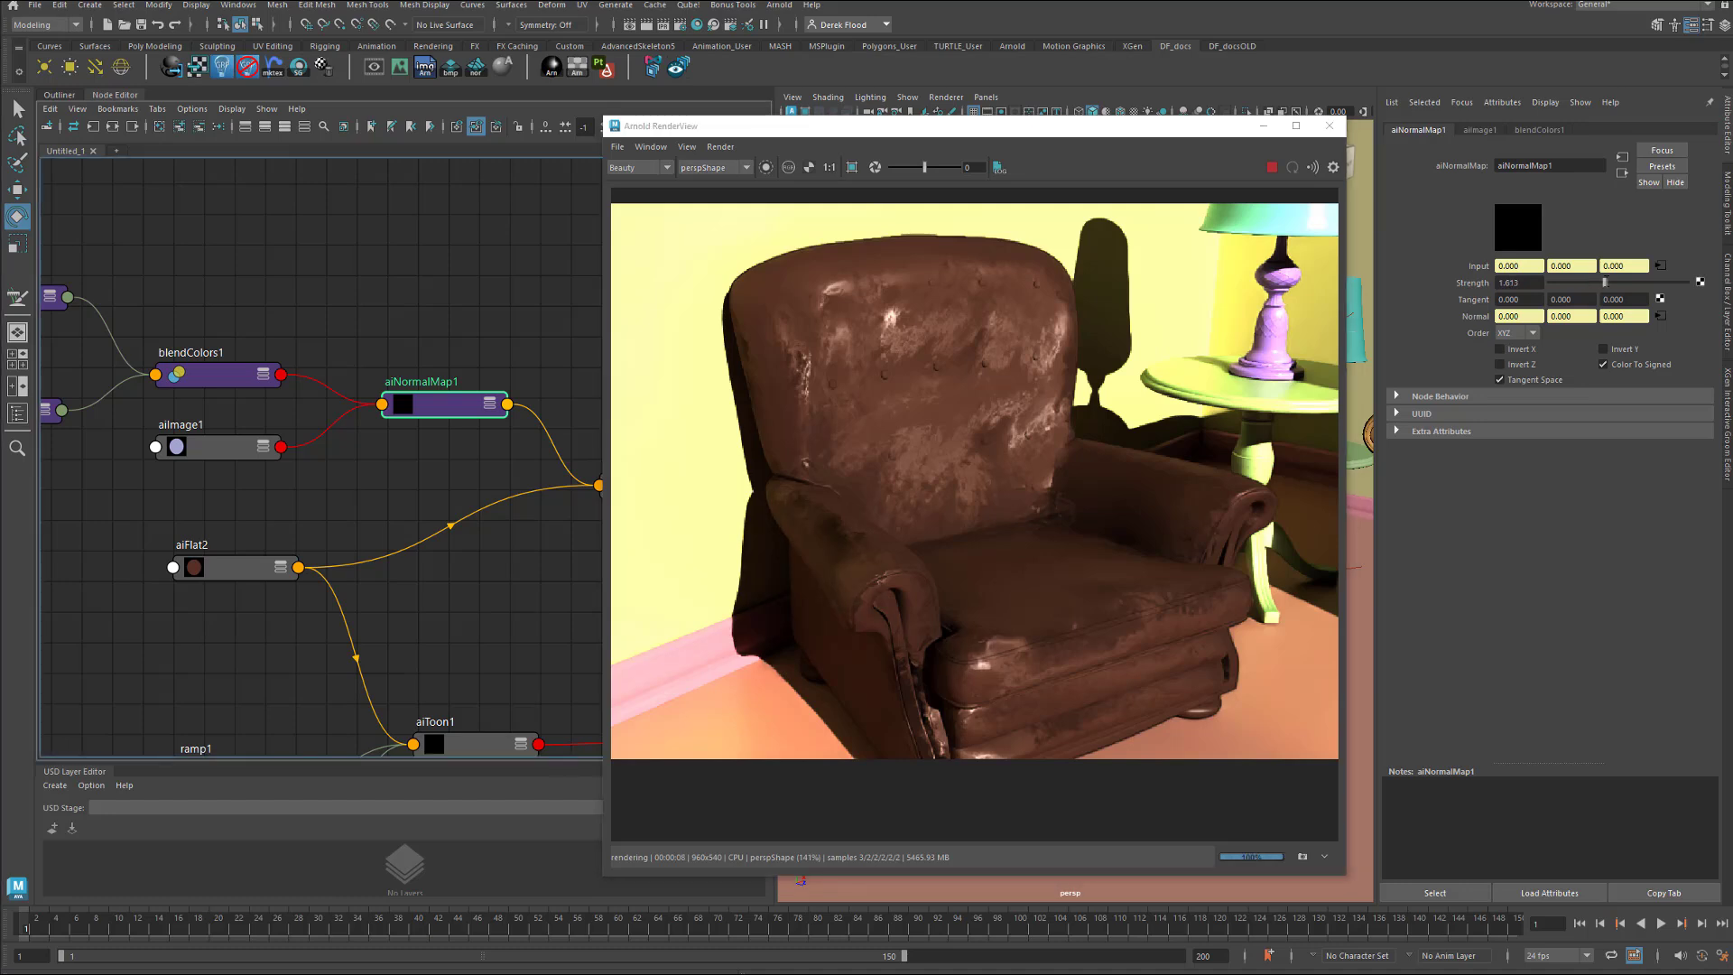
click(1606, 282)
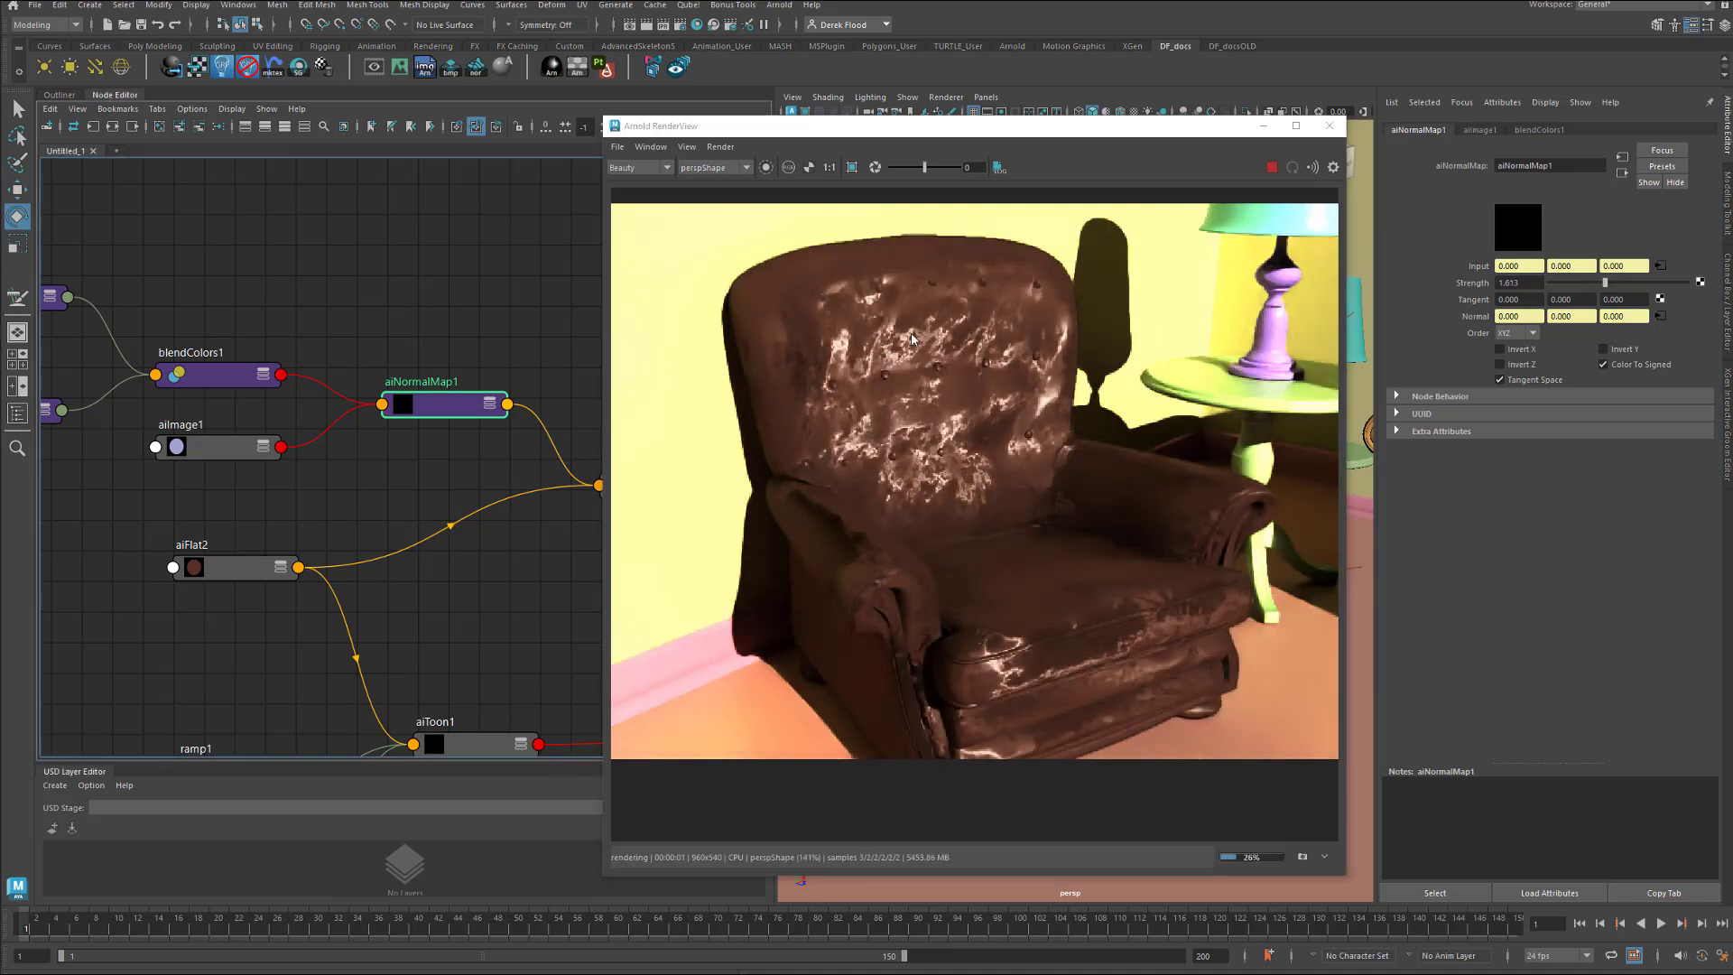
click(1580, 283)
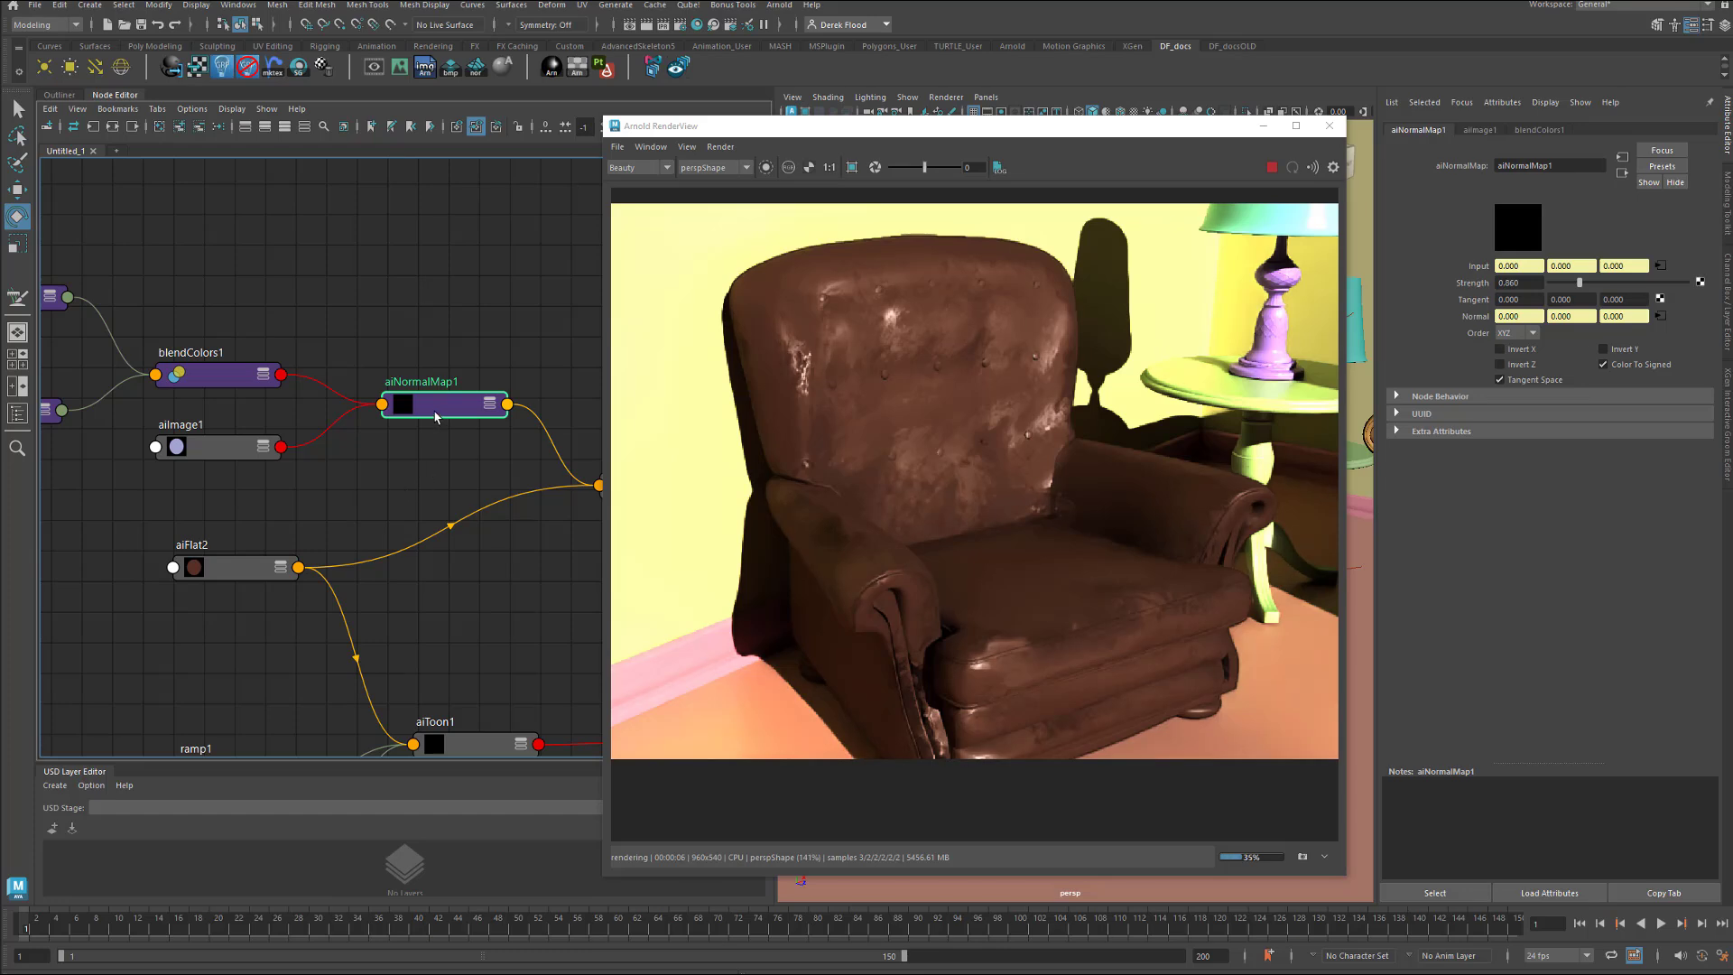
click(222, 456)
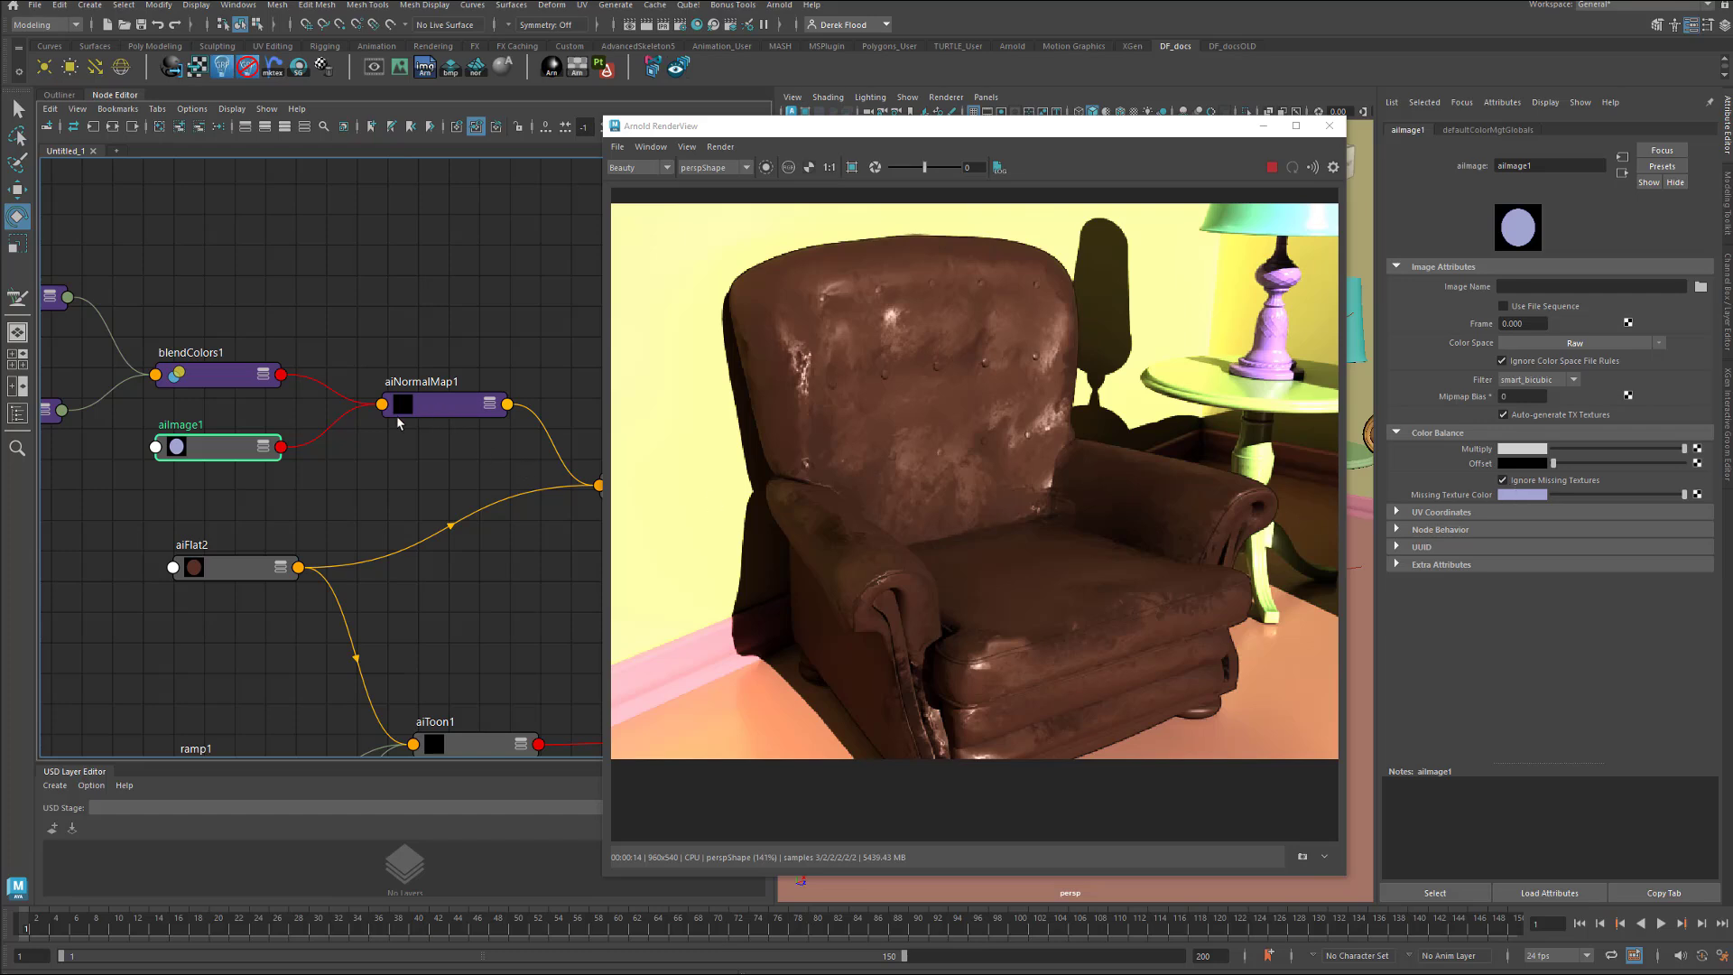
click(439, 408)
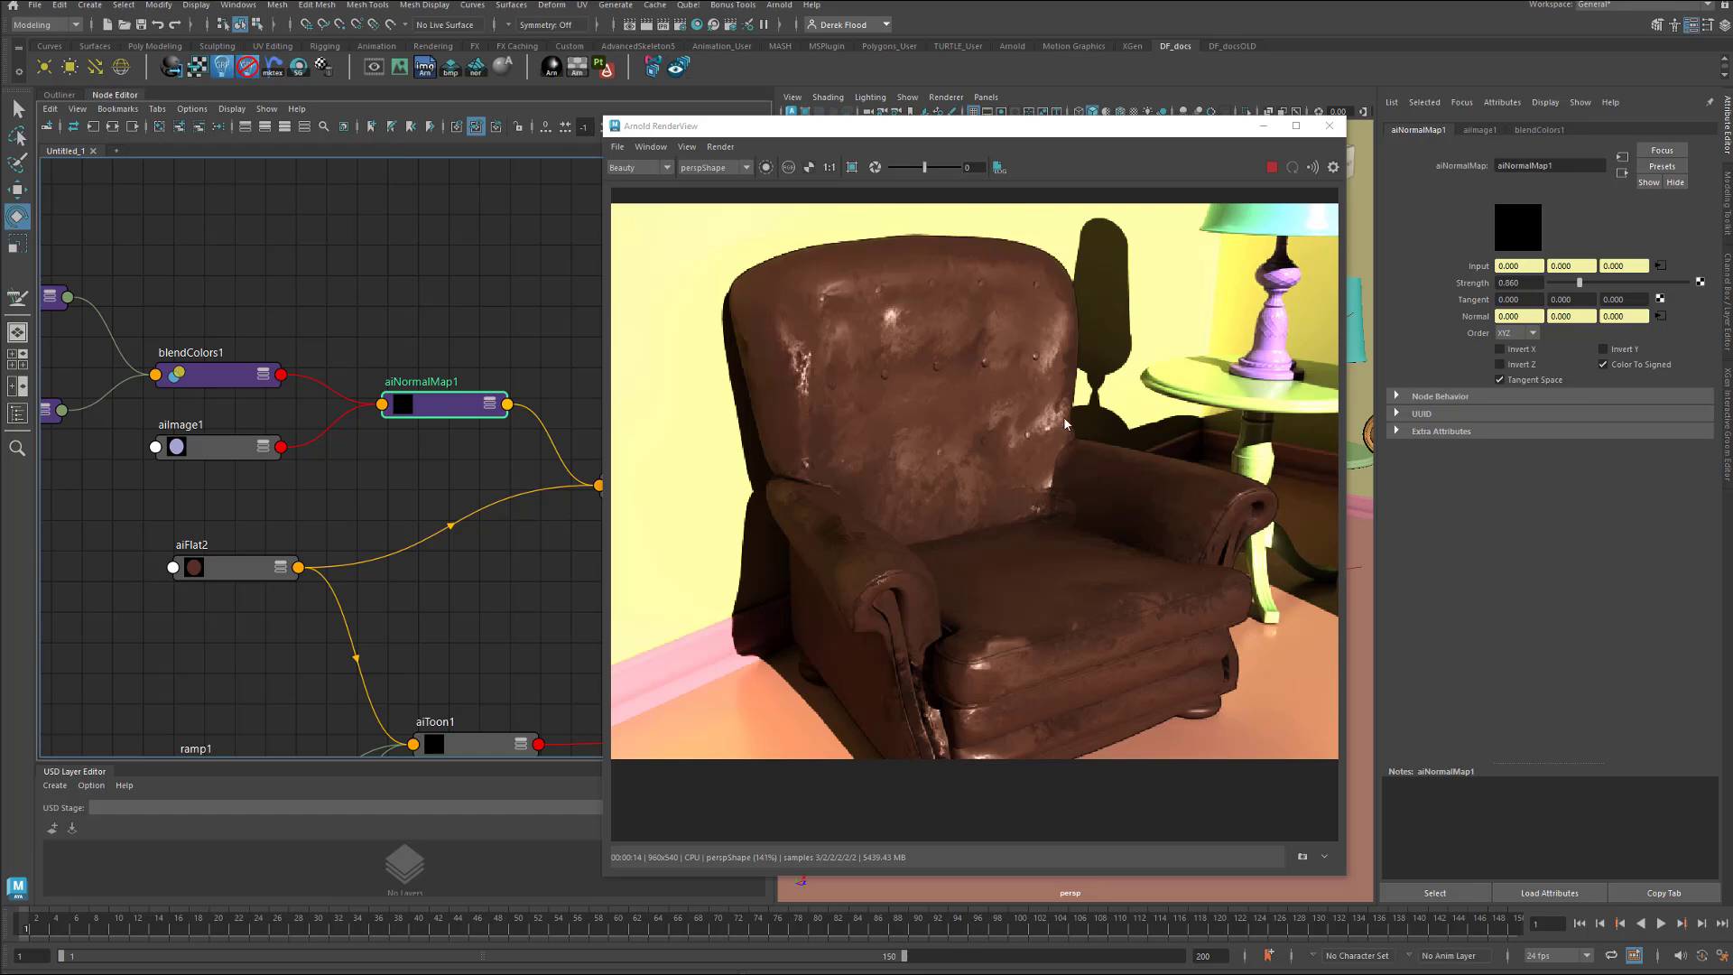
Rotate the armchair to about 62.7 degrees around Y to check how its painted normals respond in the render.
alt+middle_drag(474, 468, 741, 531)
click(334, 495)
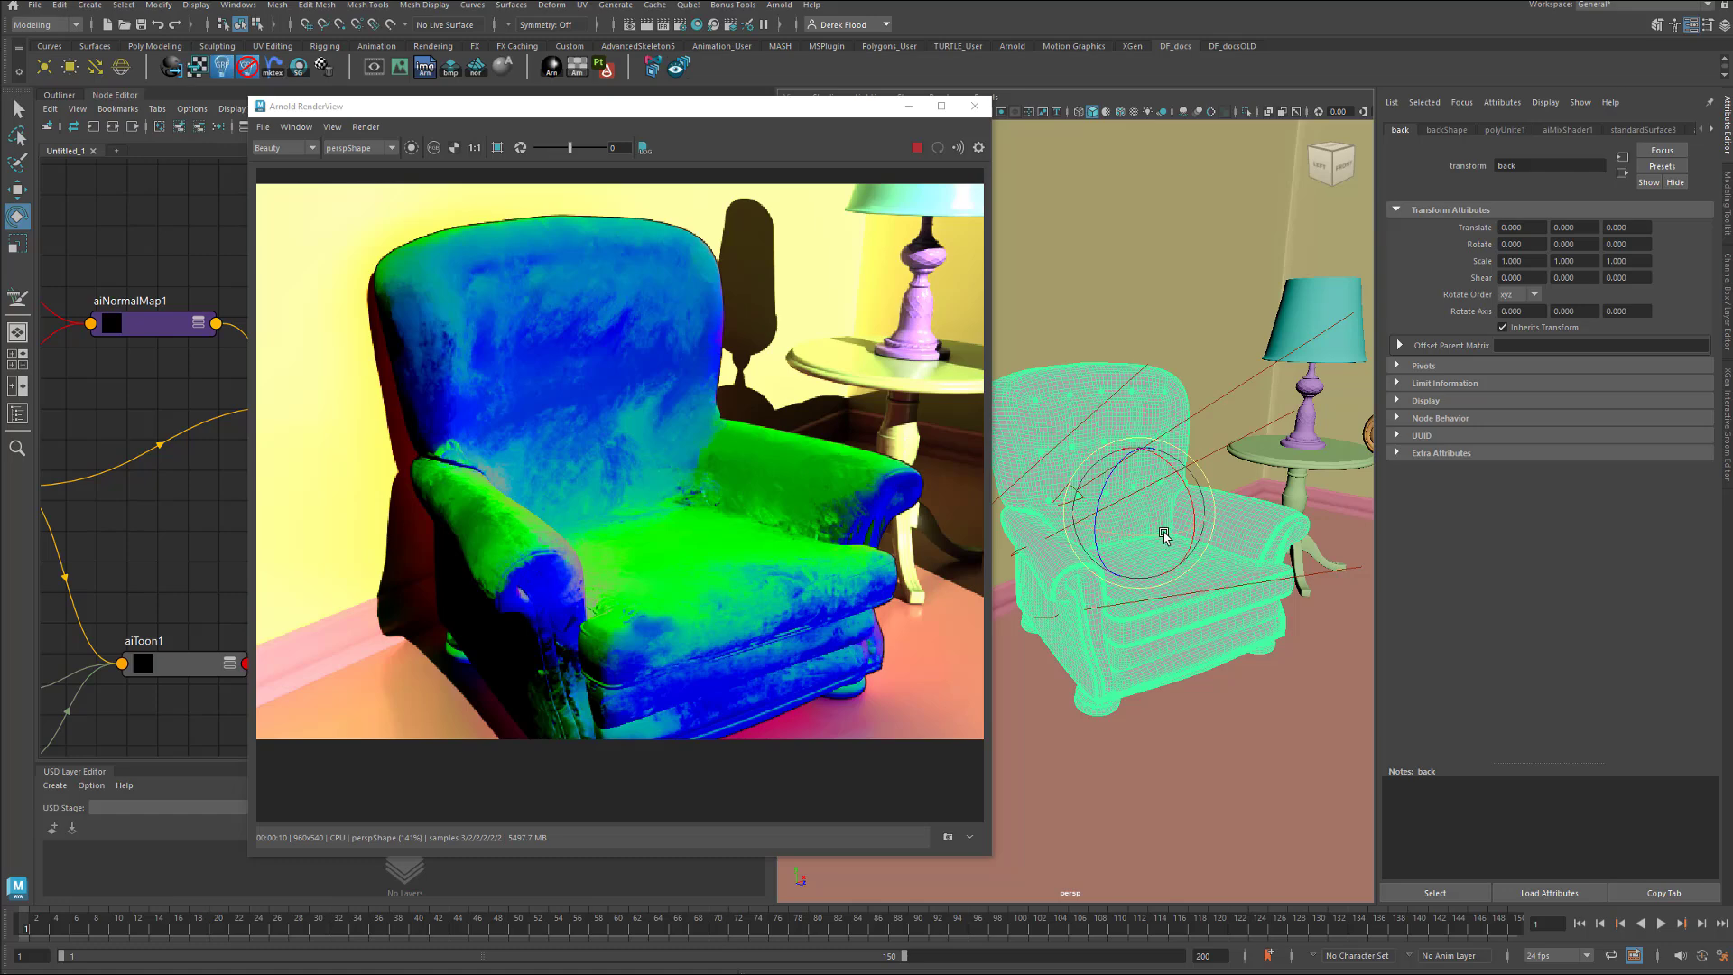
drag(1164, 535, 1214, 532)
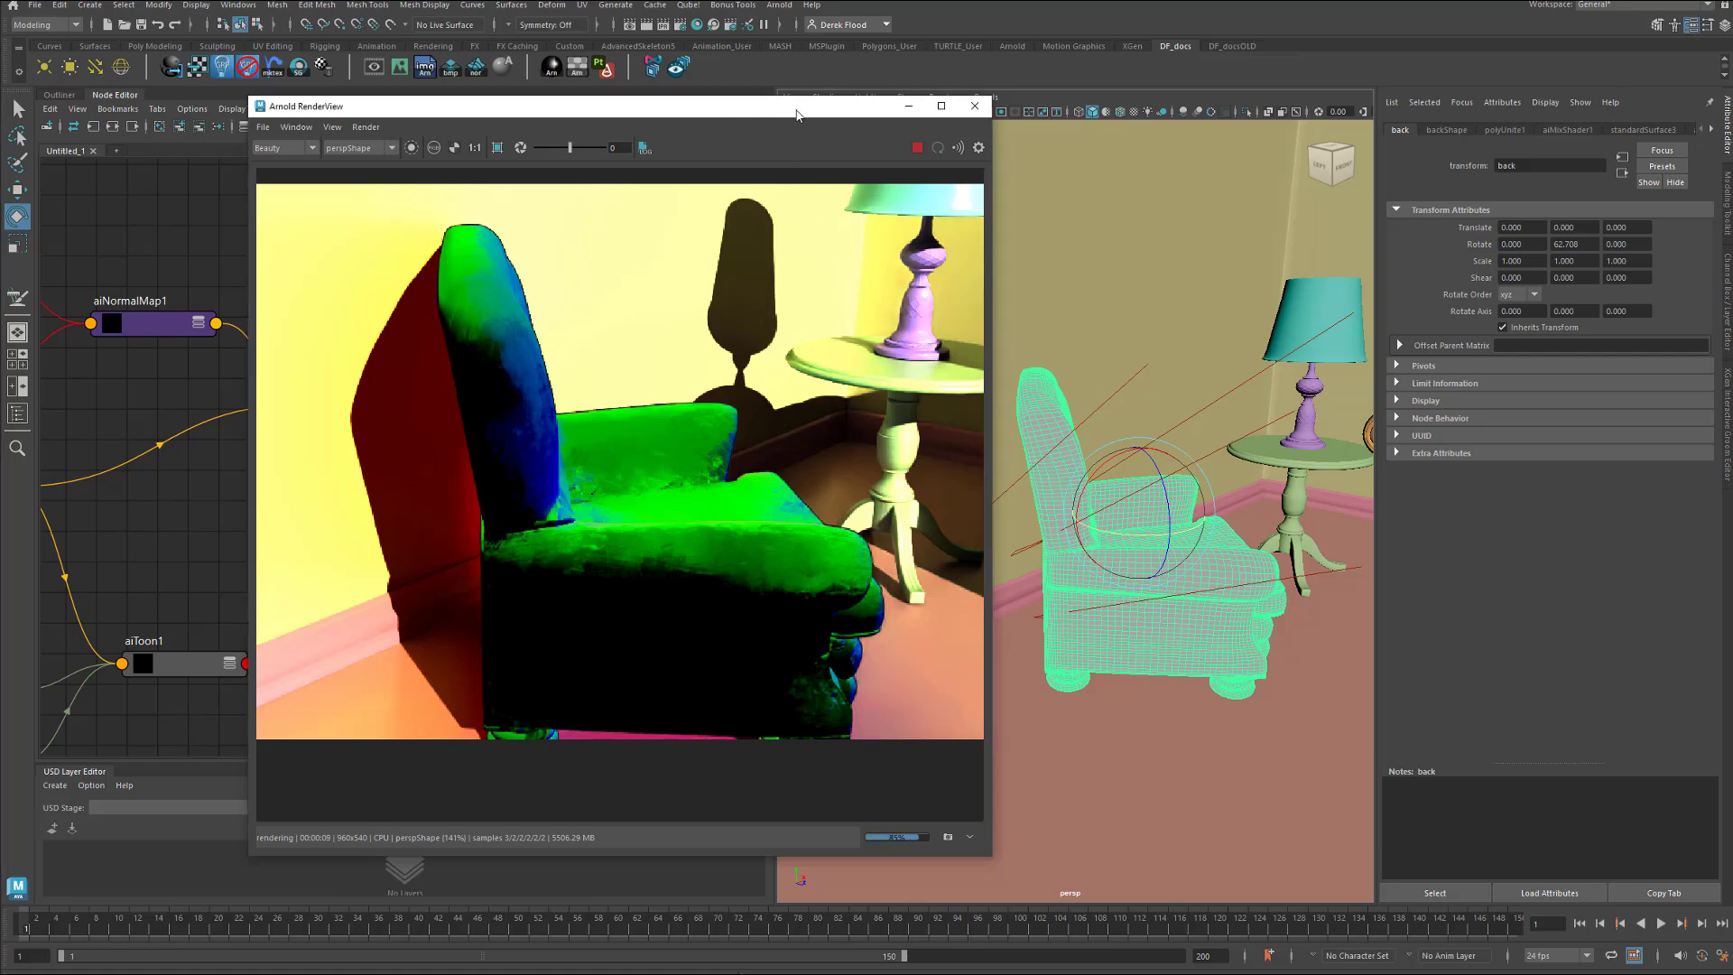
drag(742, 120, 1311, 127)
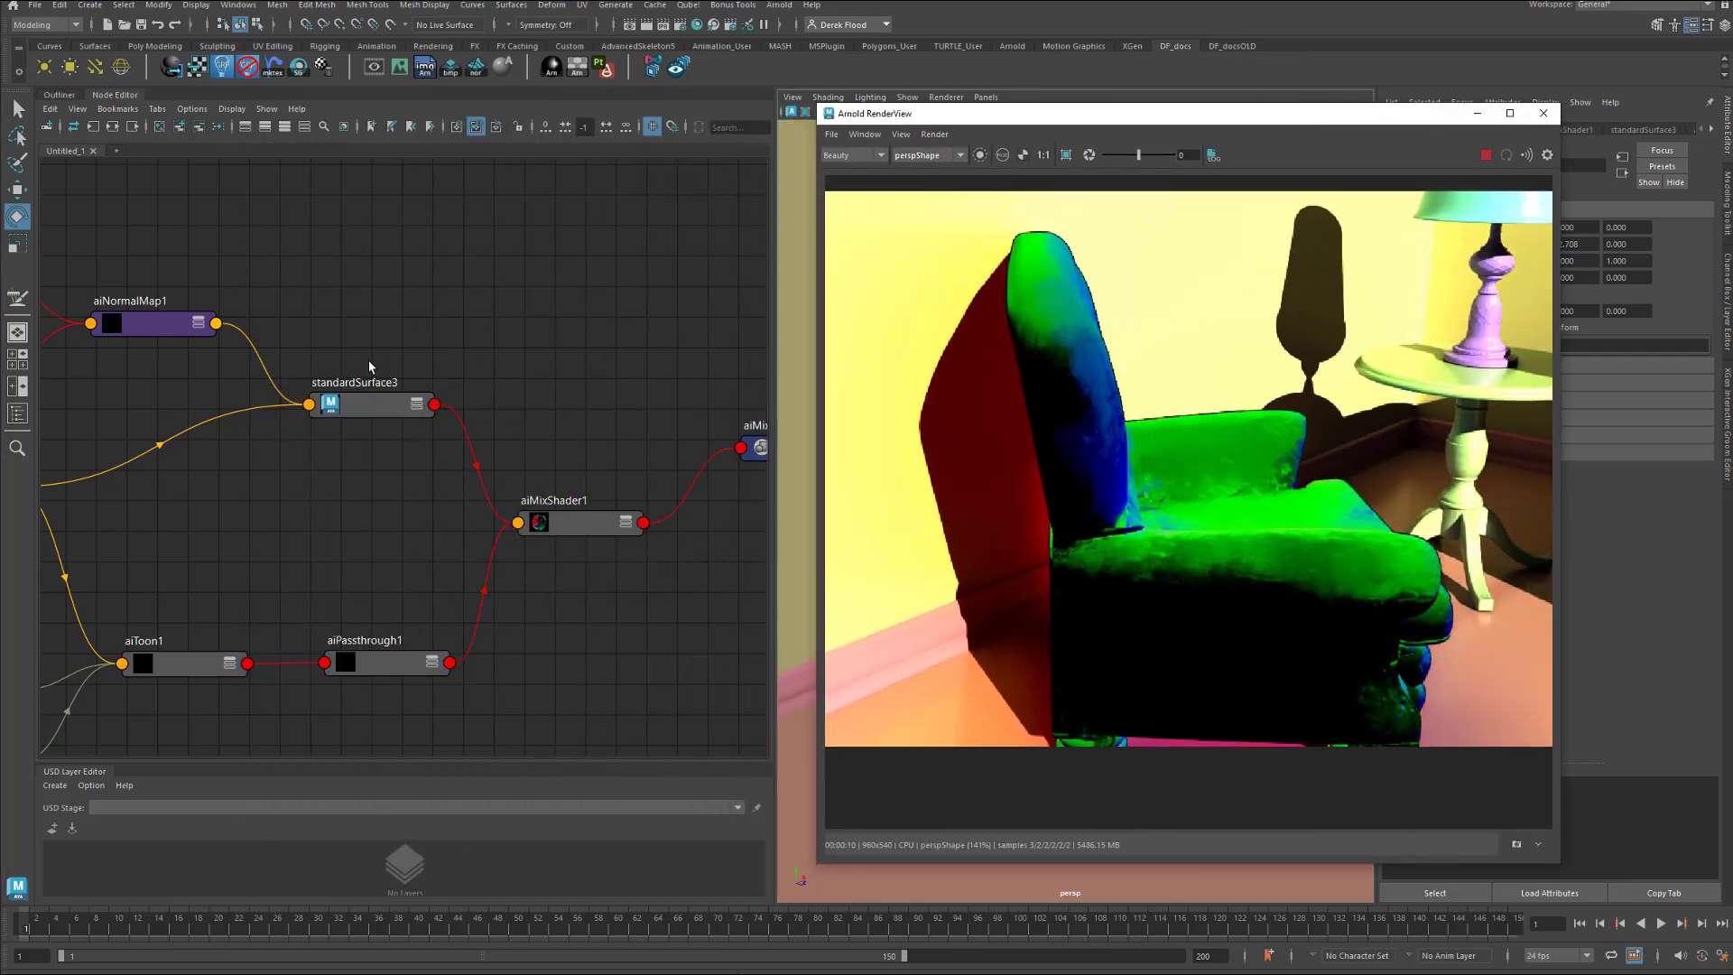
Compare the smooth and painted normals on the rotated armchair by setting blendColors1's Blender to 0 and back to 1.
alt+middle_drag(324, 278, 722, 412)
alt+middle_drag(482, 349, 605, 382)
click(446, 453)
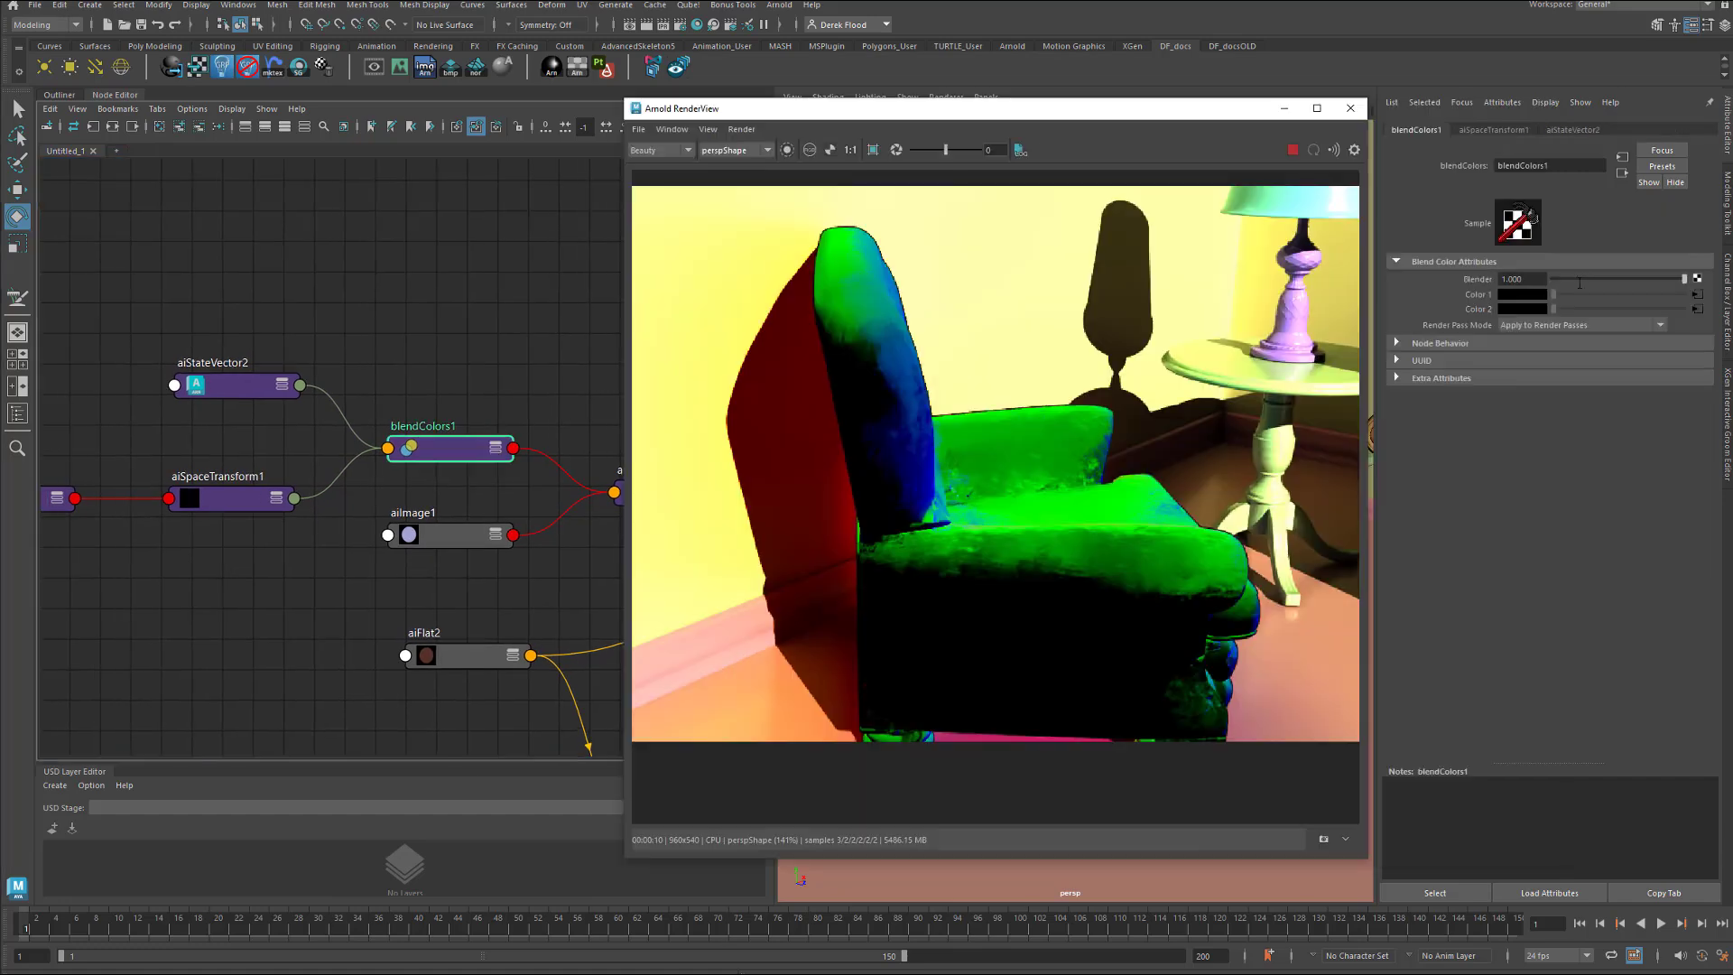
drag(1687, 279, 1494, 273)
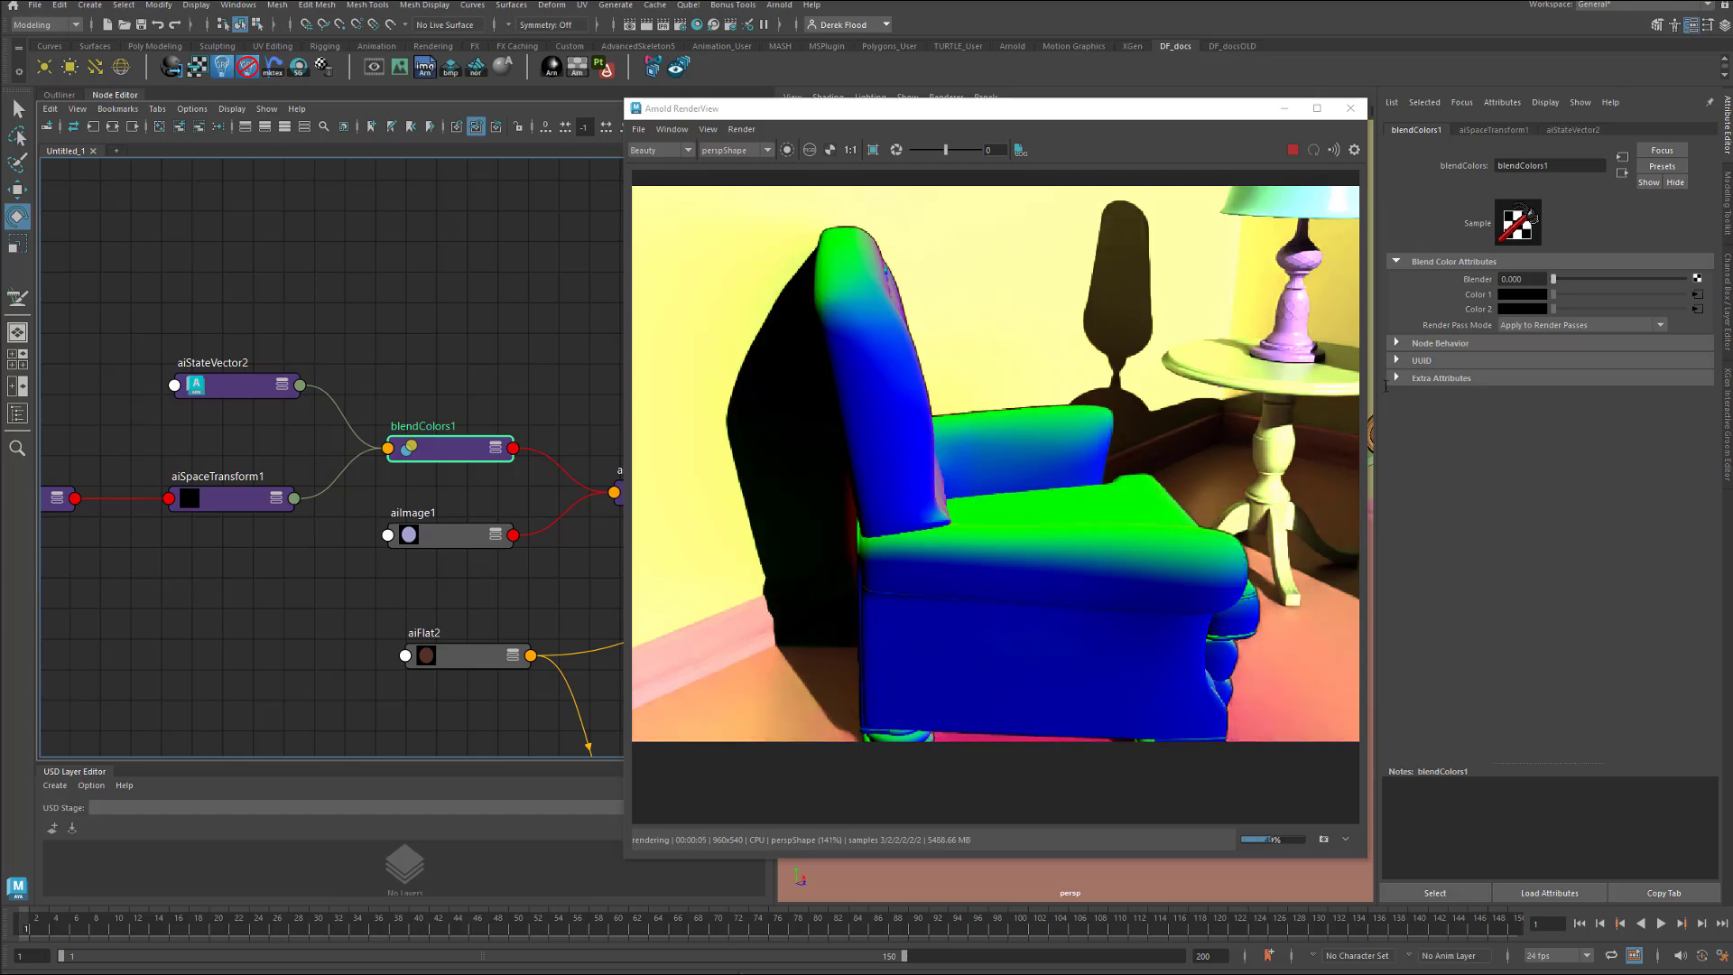
drag(1553, 279, 1684, 279)
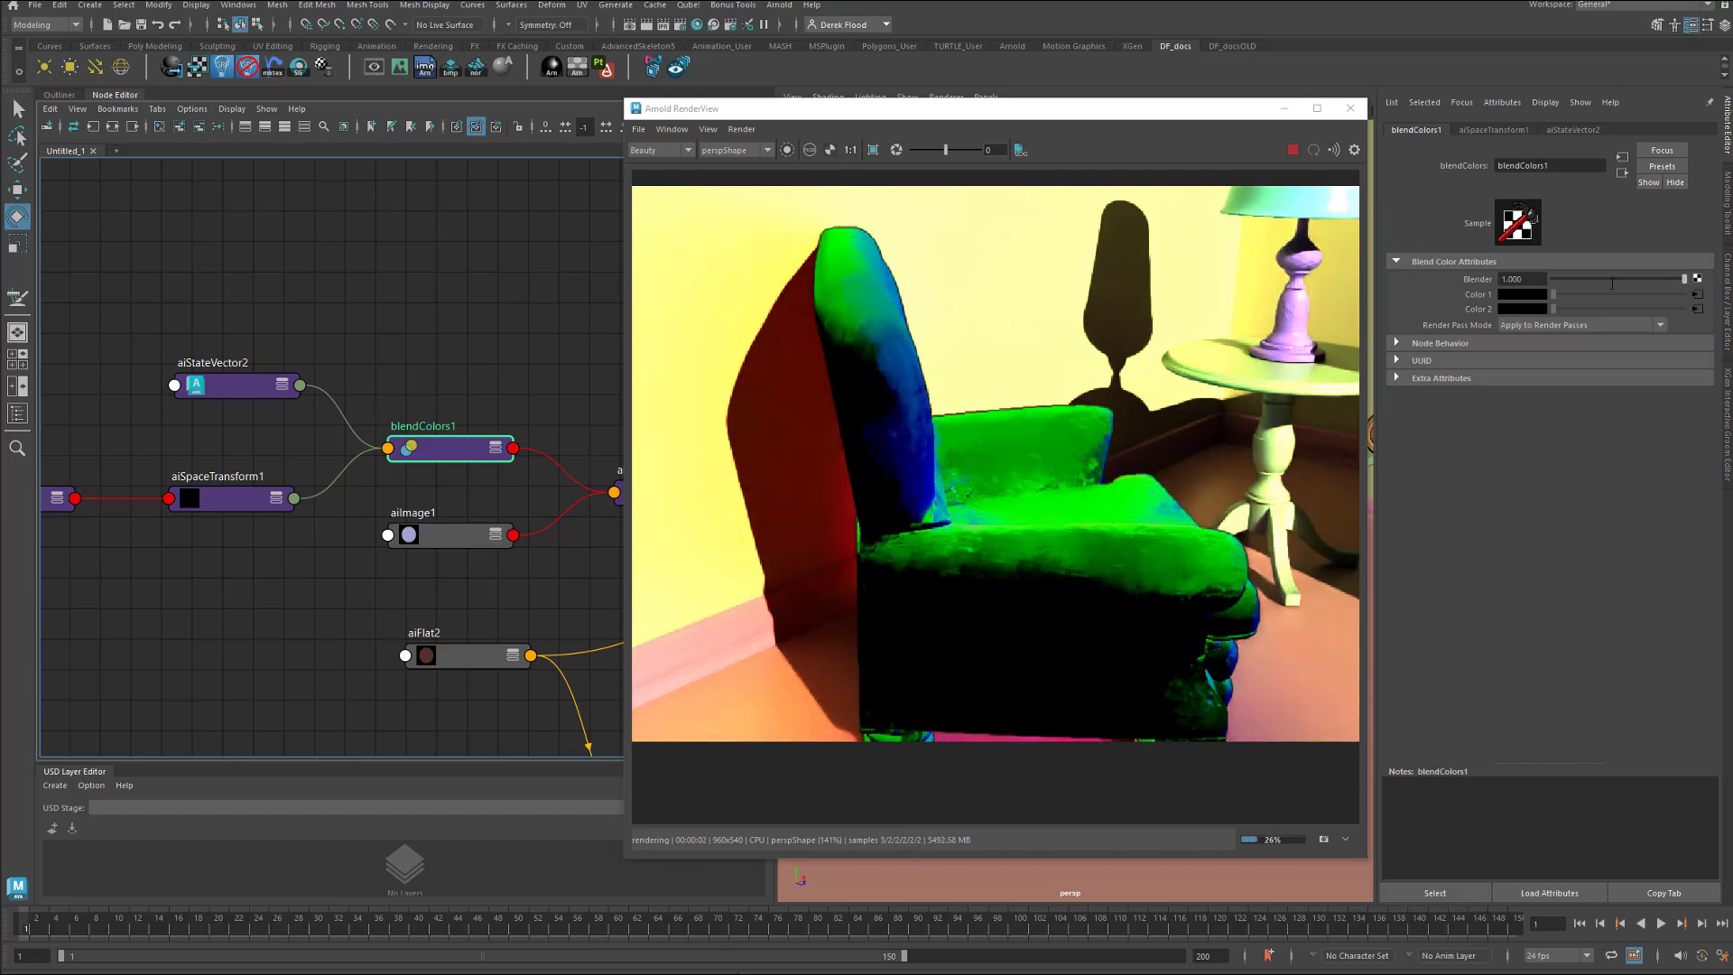
Reset the armchair's Y rotation to 0.
drag(1105, 109, 755, 109)
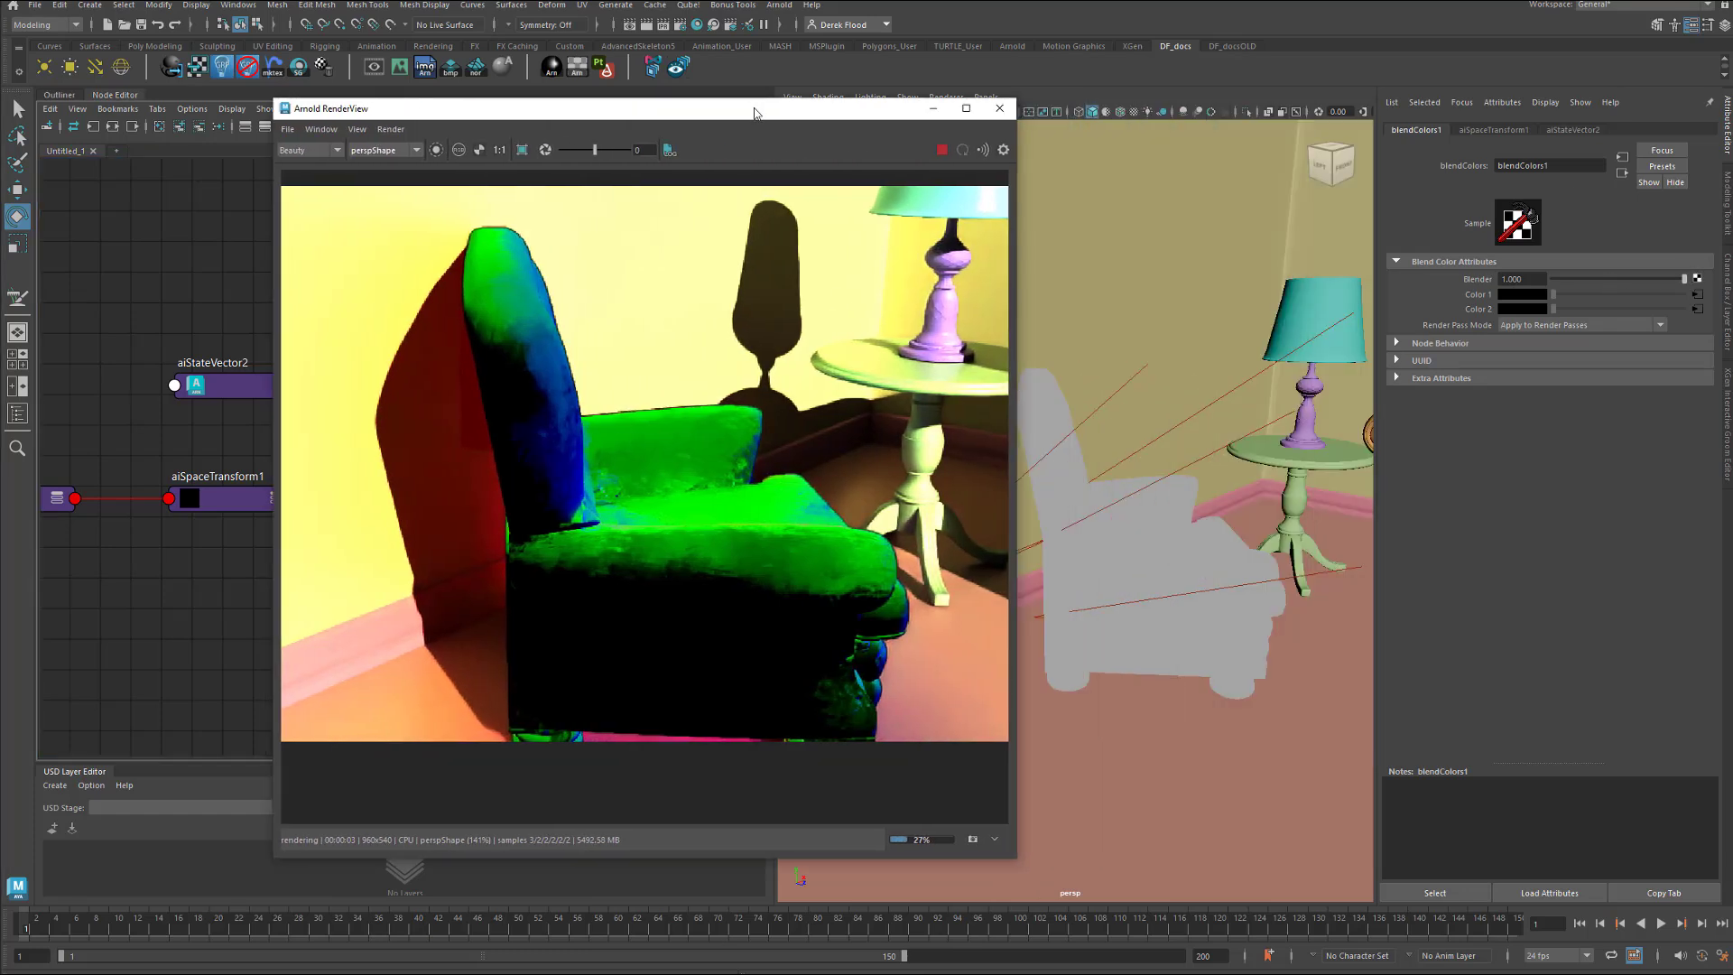
click(1143, 557)
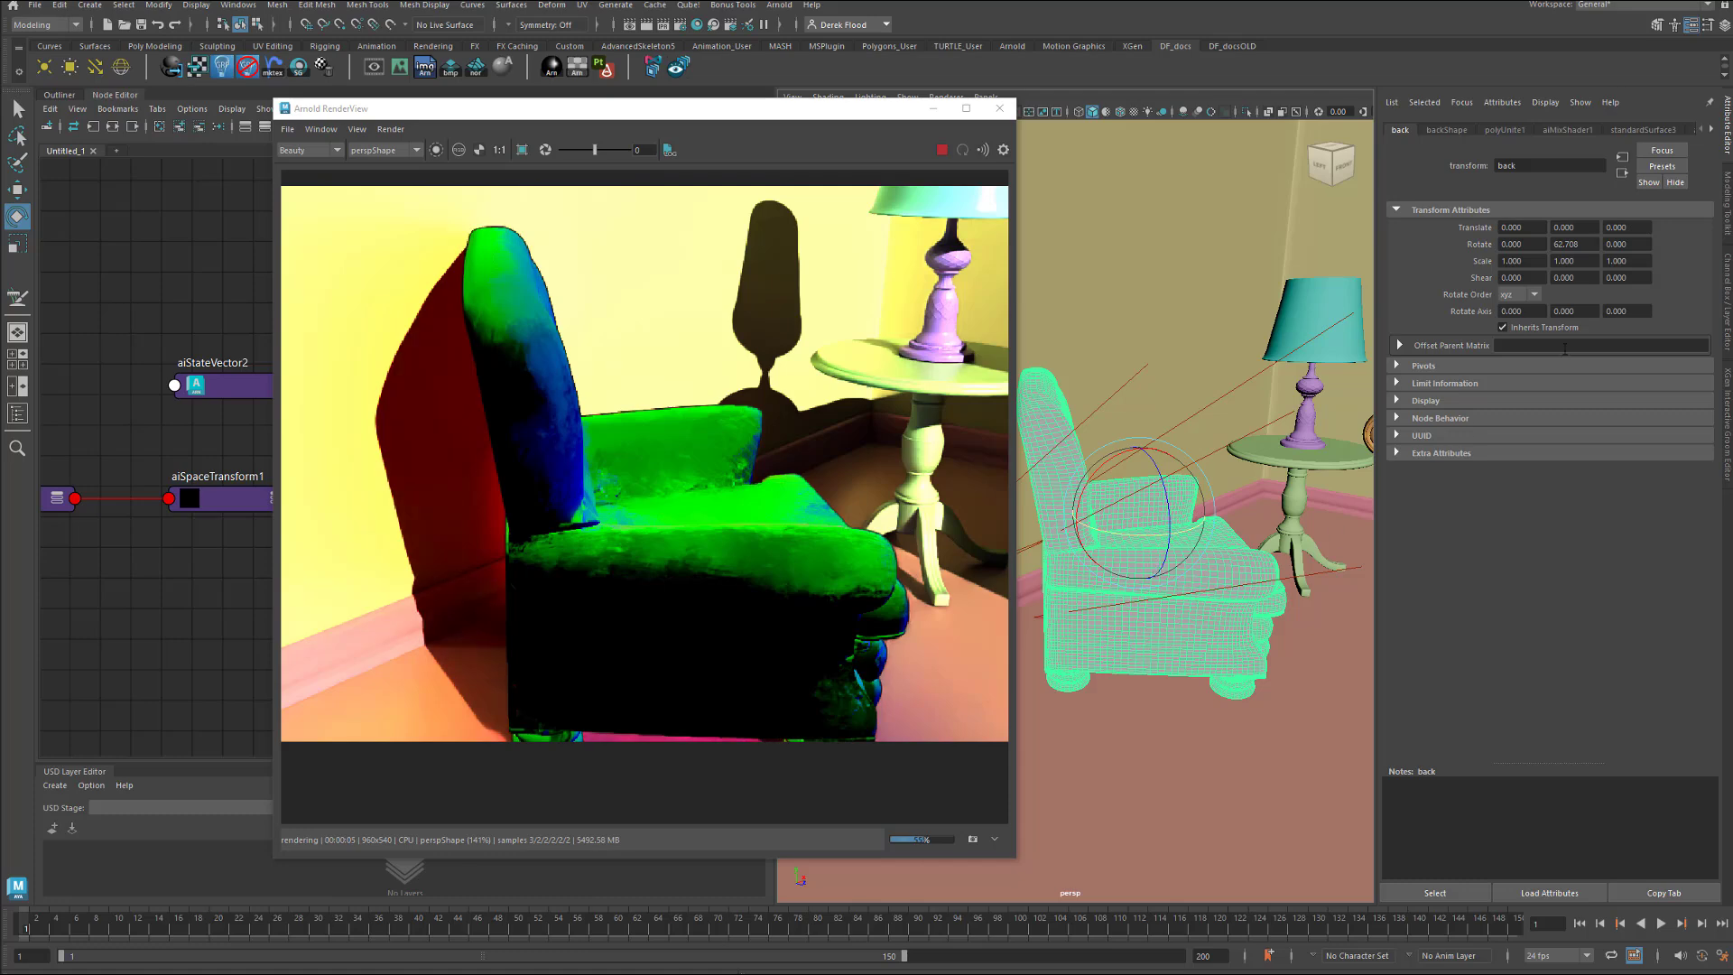
drag(1599, 245, 1518, 237)
text(0)
key(Return)
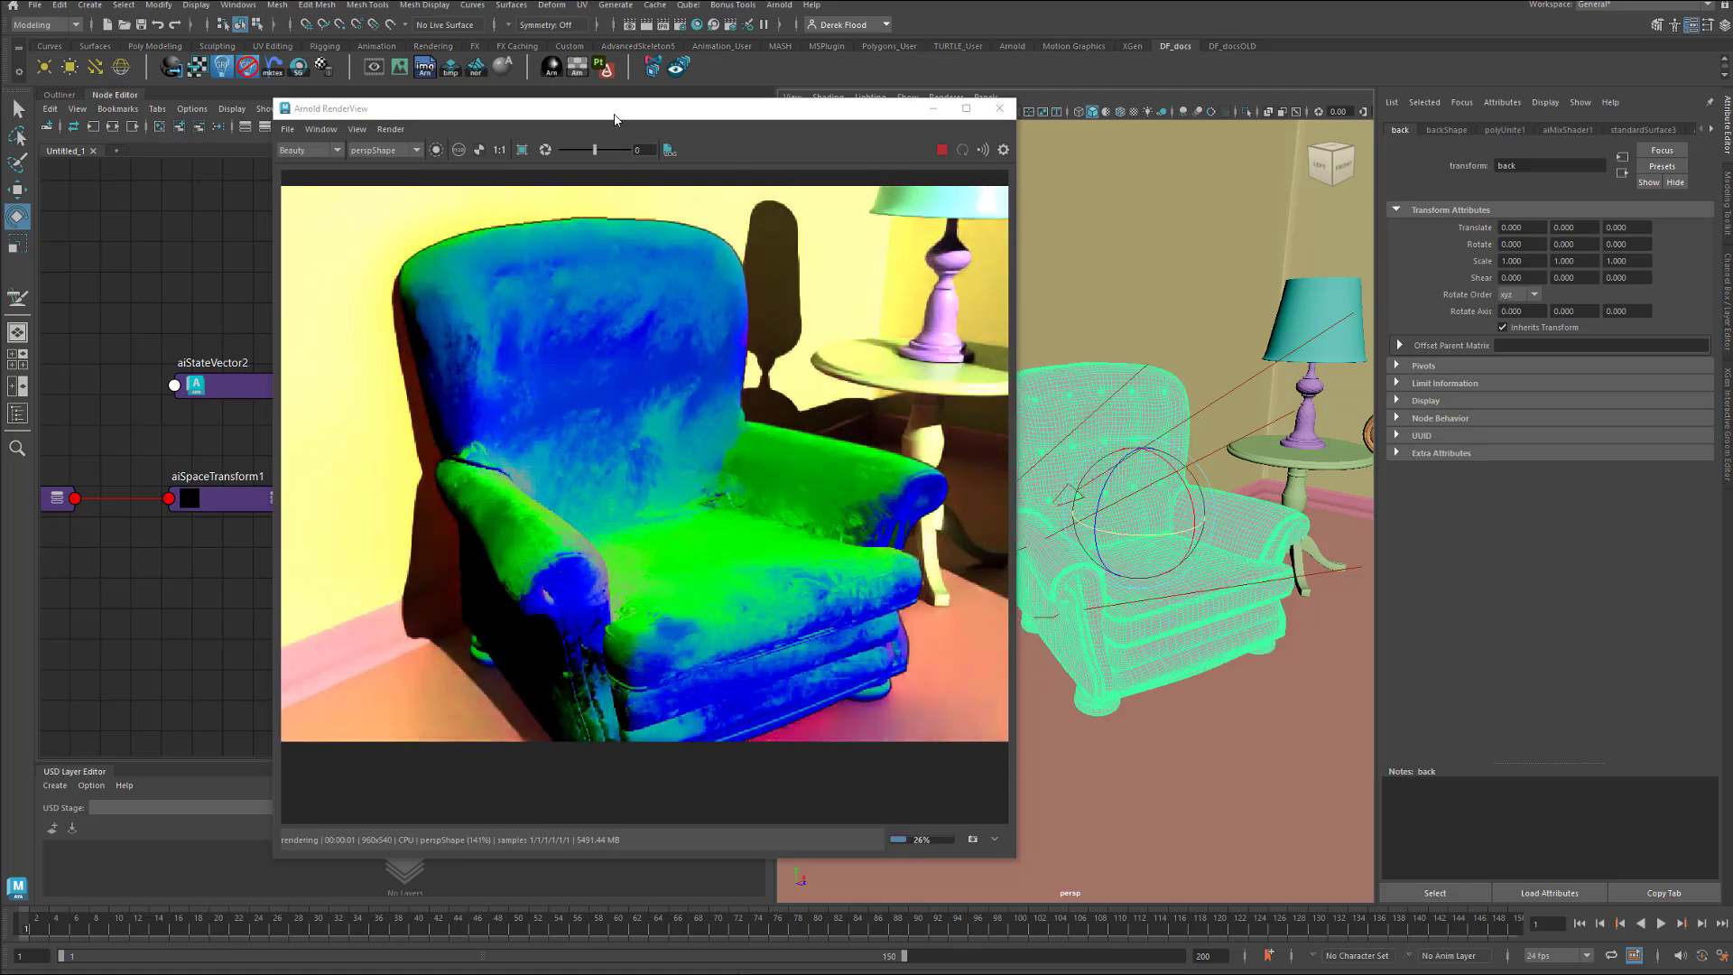
Recheck blendColors1 on the front-facing armchair, leaving its Blender at 1.
drag(615, 115, 905, 136)
click(435, 446)
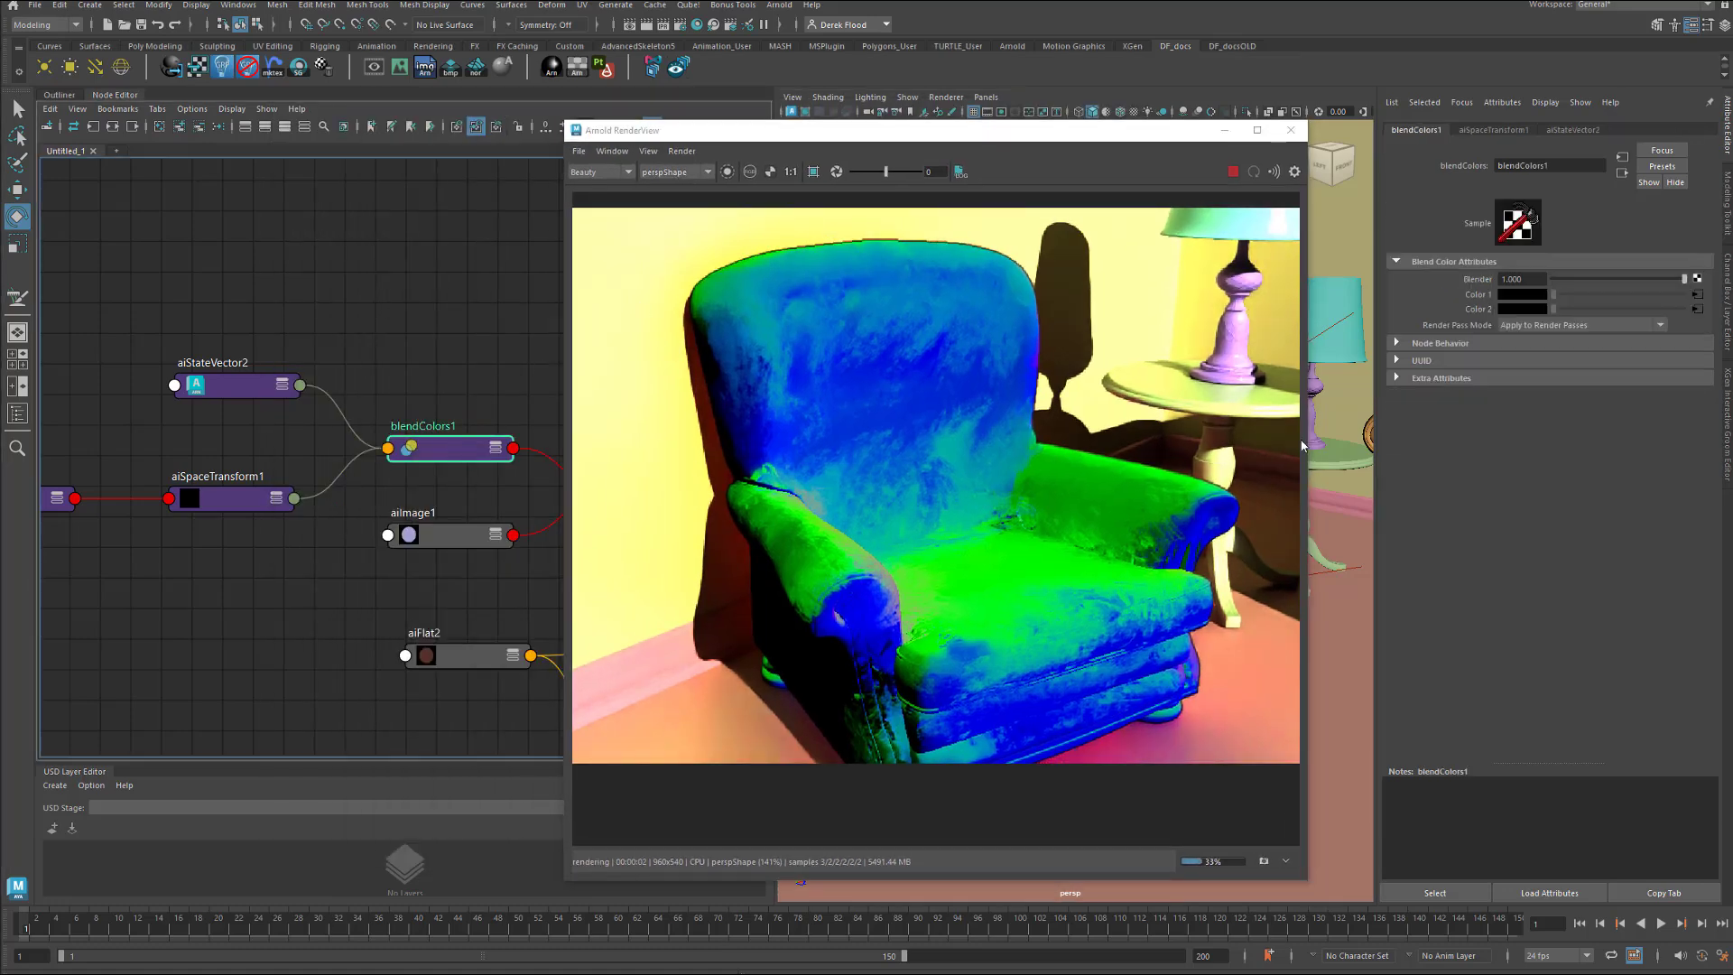
drag(1587, 279, 1718, 278)
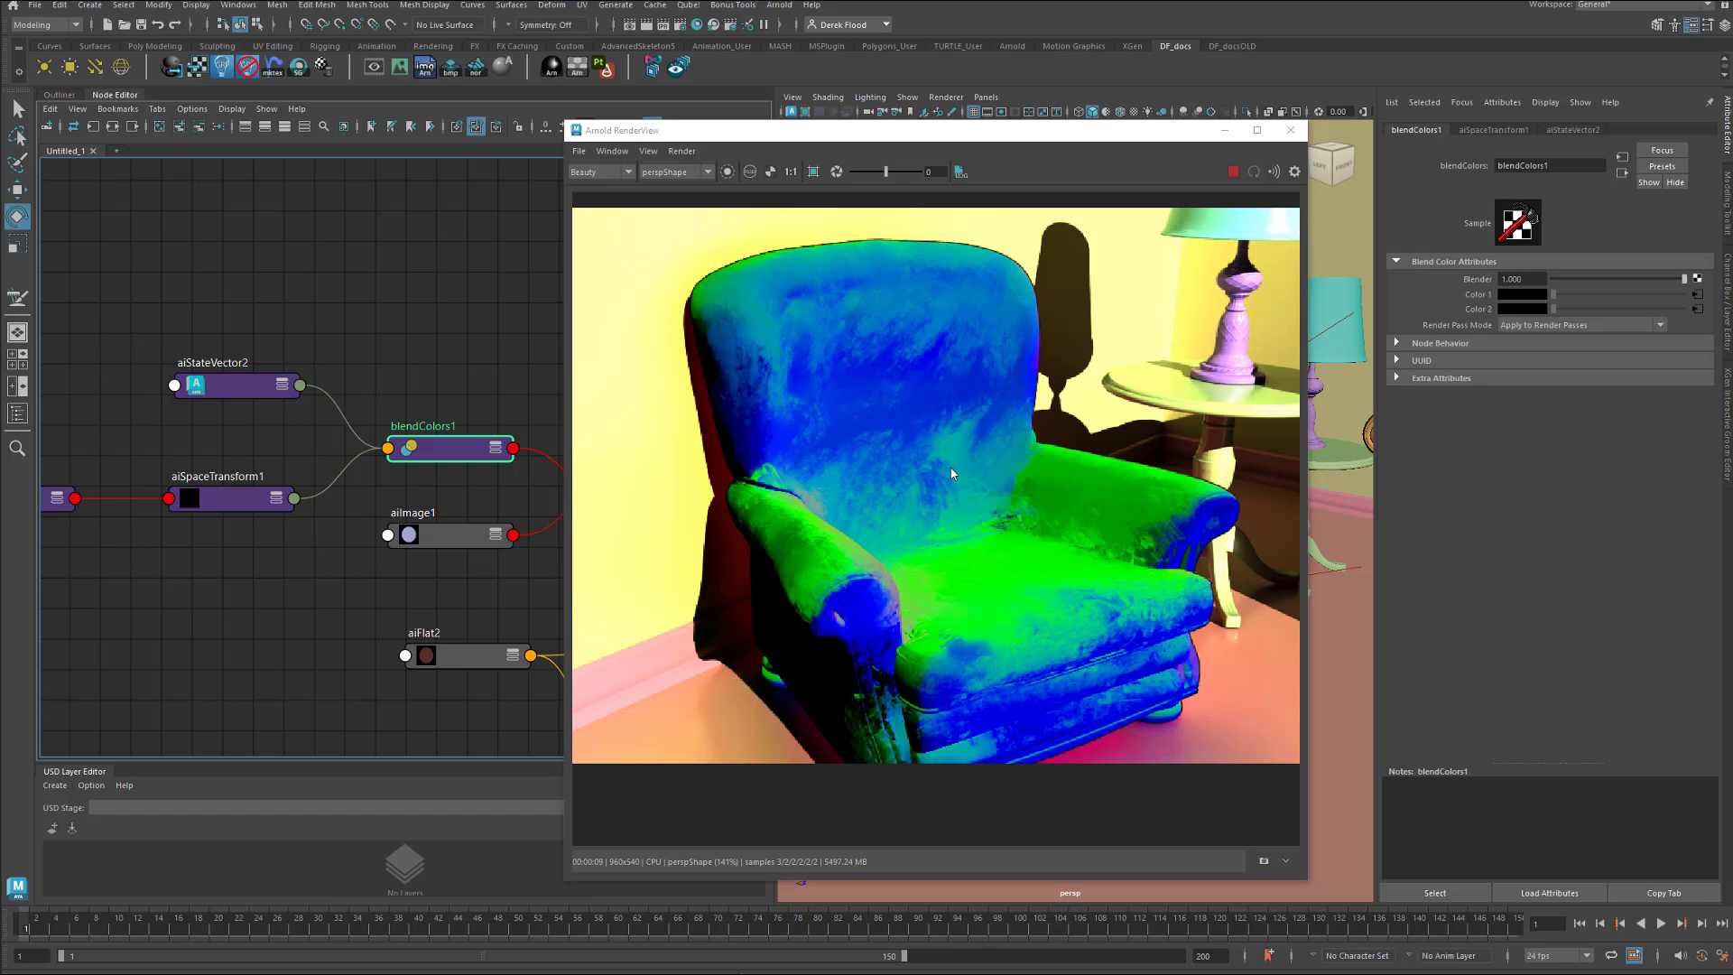
Set aiSpaceTransform1's Type to normal, toggle Normalize, and go through its From space options.
click(225, 505)
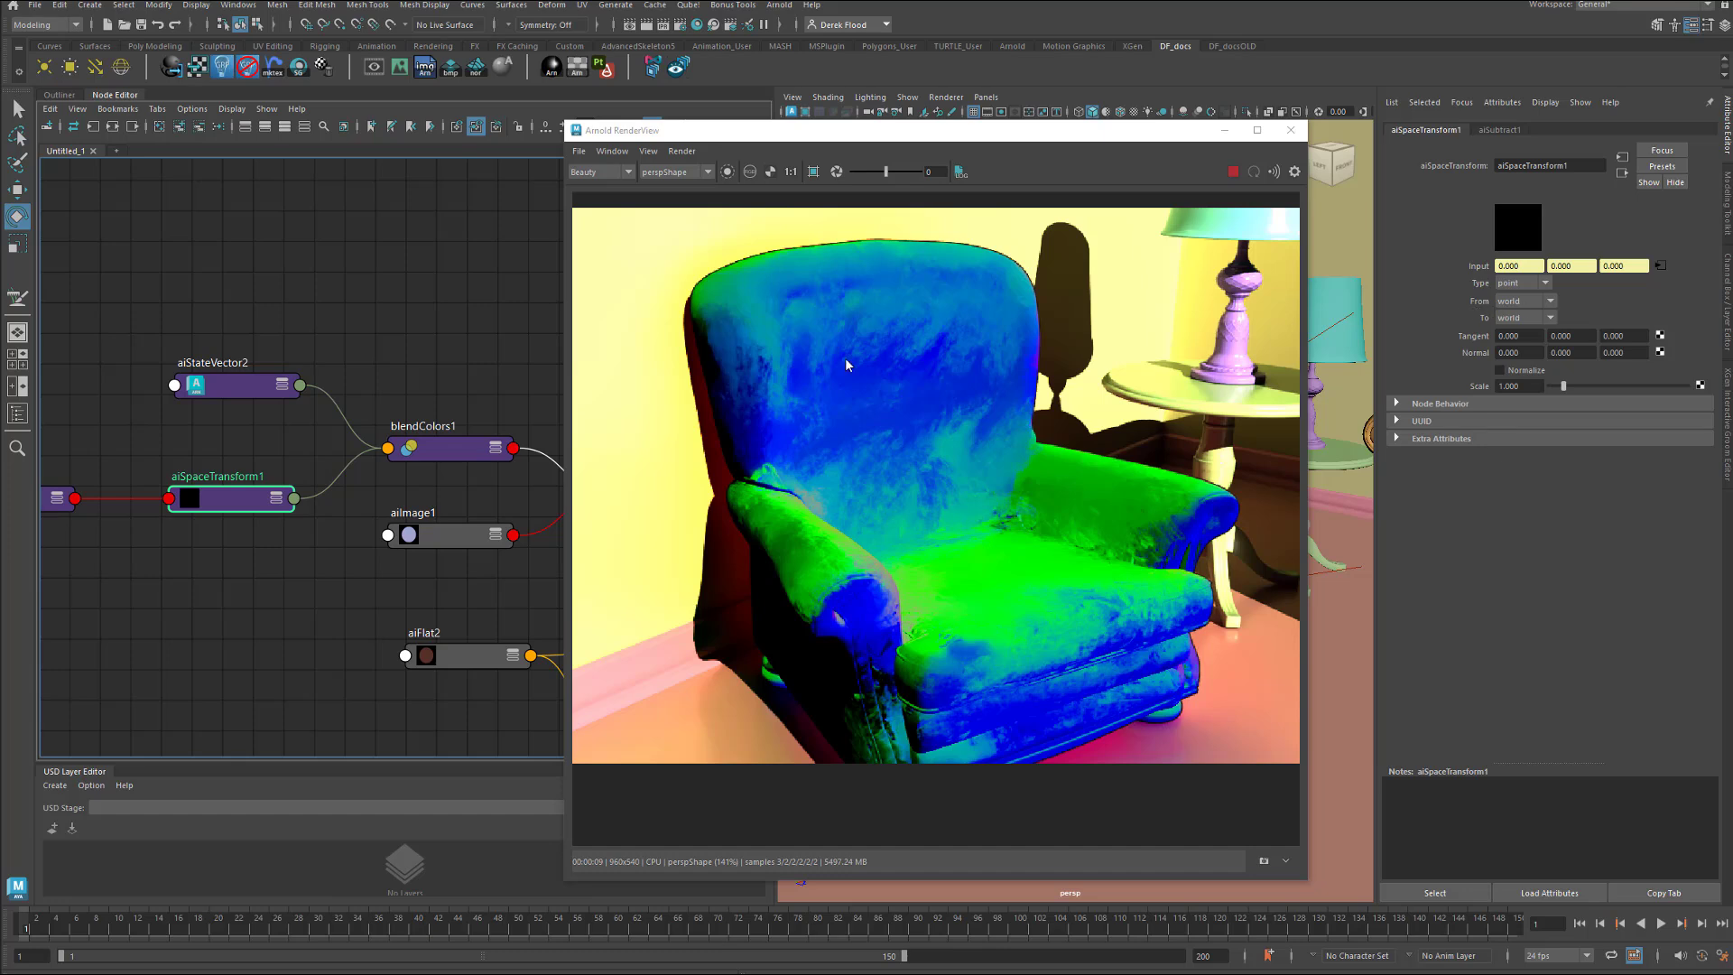
click(1544, 283)
click(1509, 328)
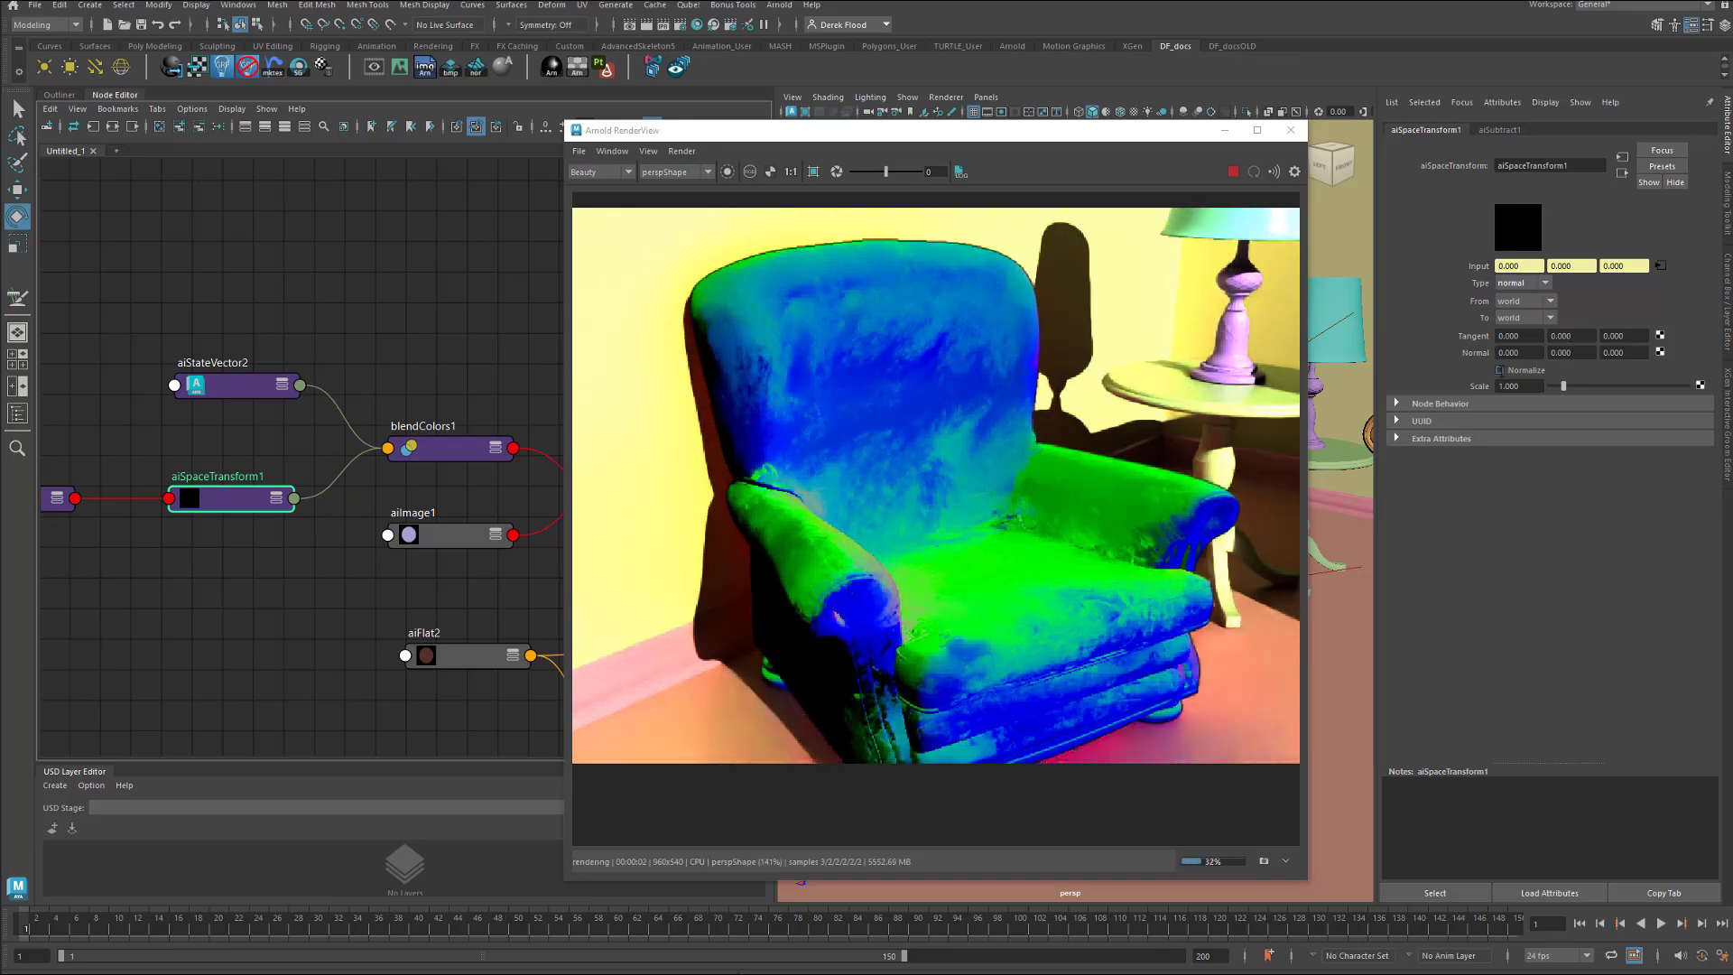
click(1501, 371)
click(1550, 317)
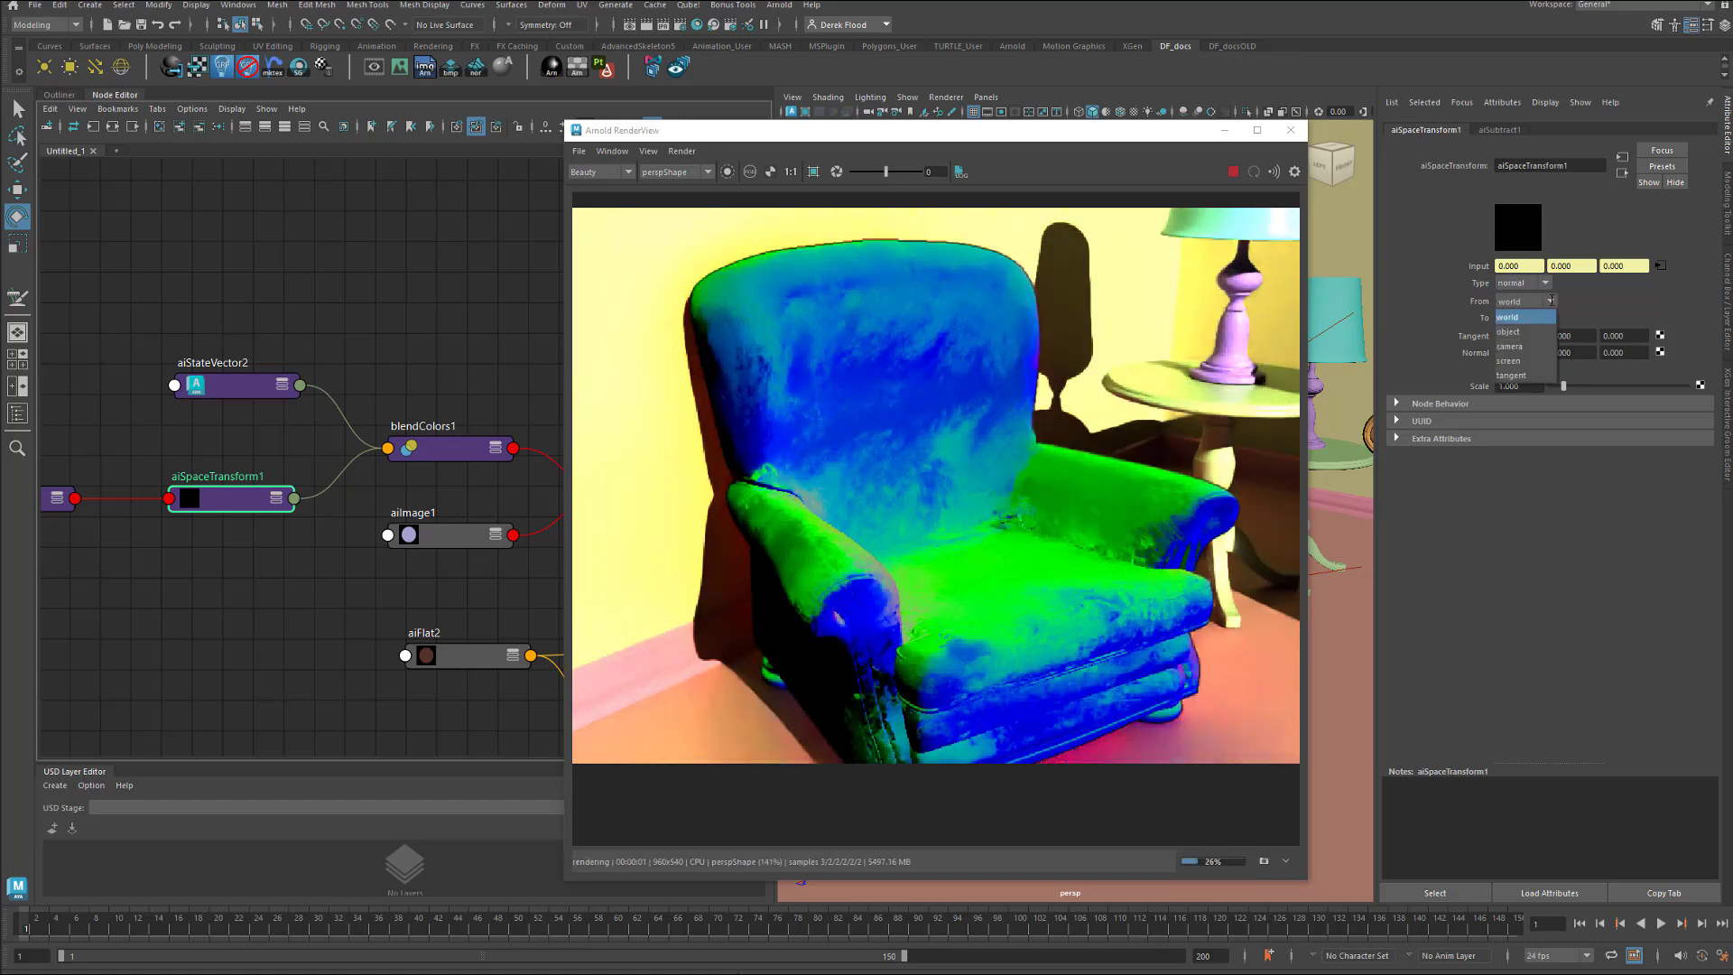
click(1549, 331)
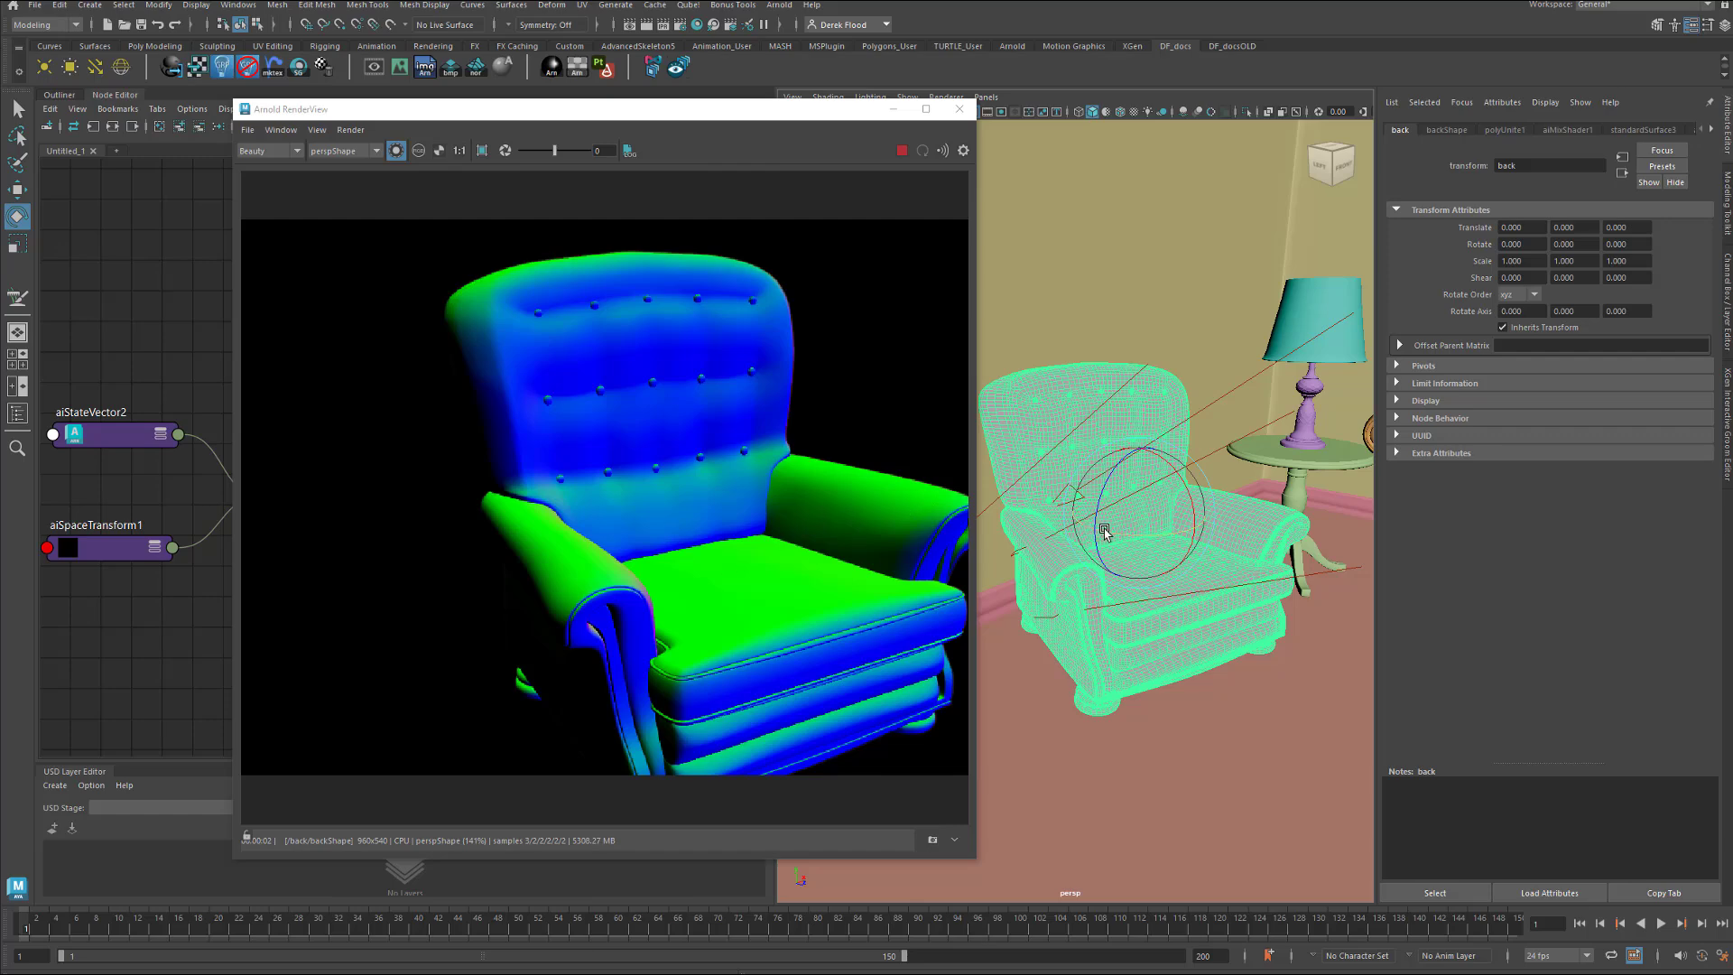
Rotate the armchair around Y to about 33, 104 and -8 degrees to check its isolated smooth normals.
drag(1107, 533, 1147, 536)
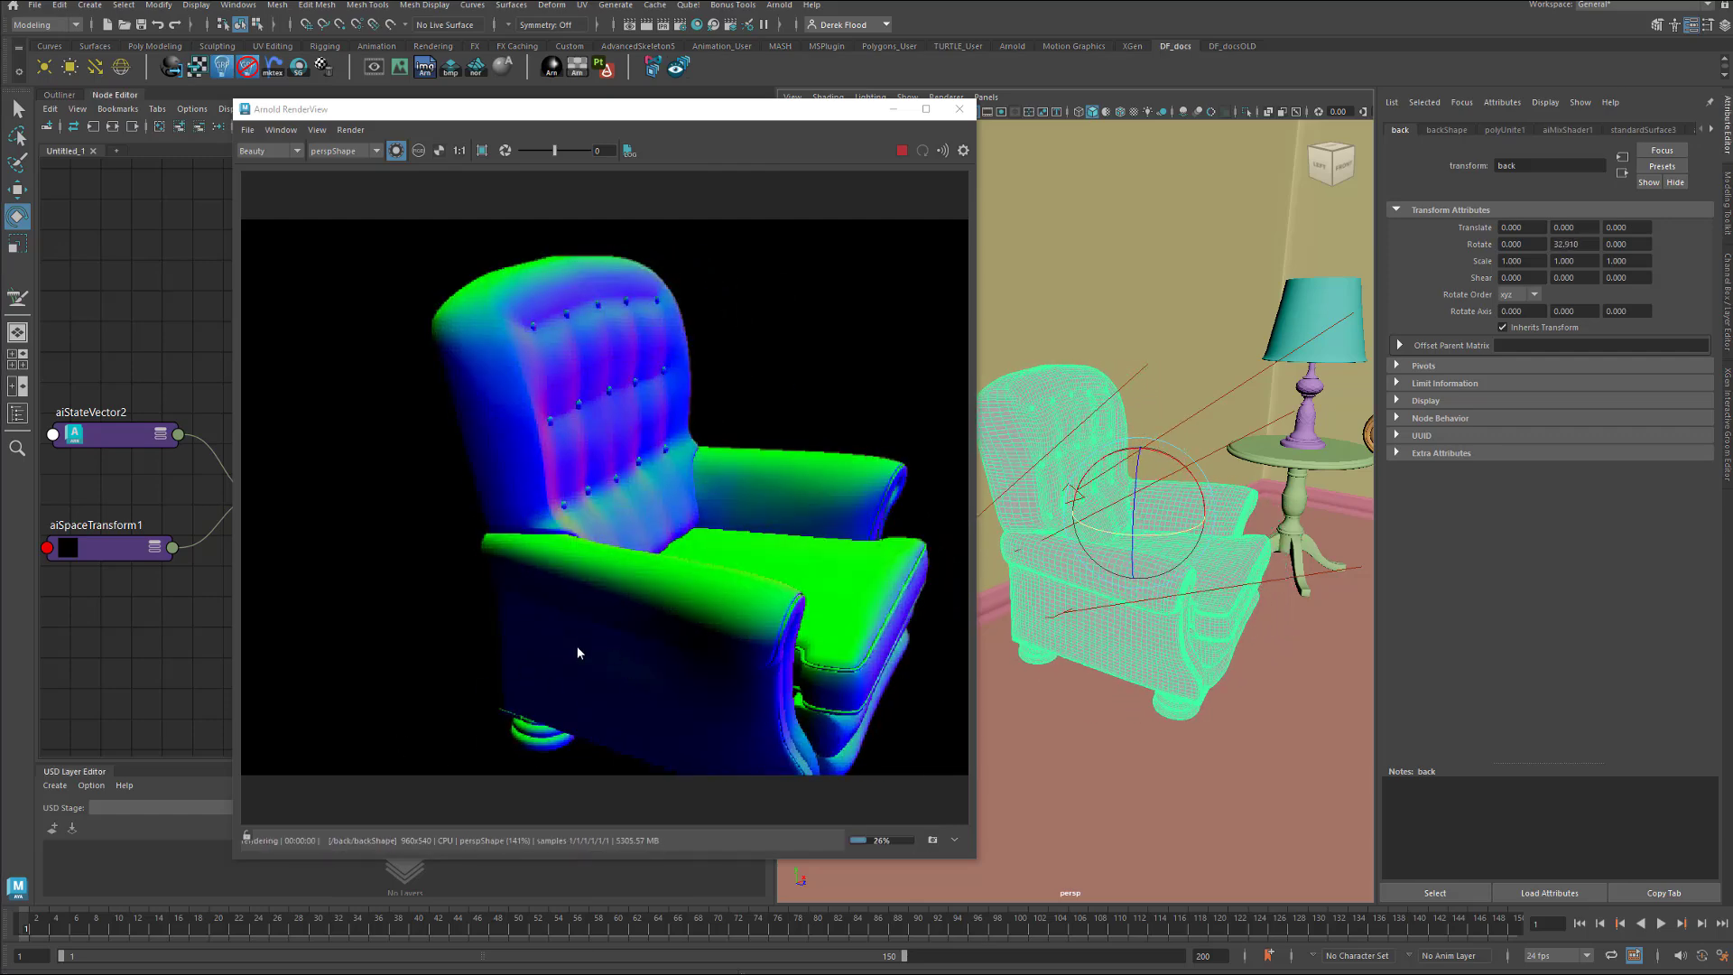
drag(1142, 531, 1199, 538)
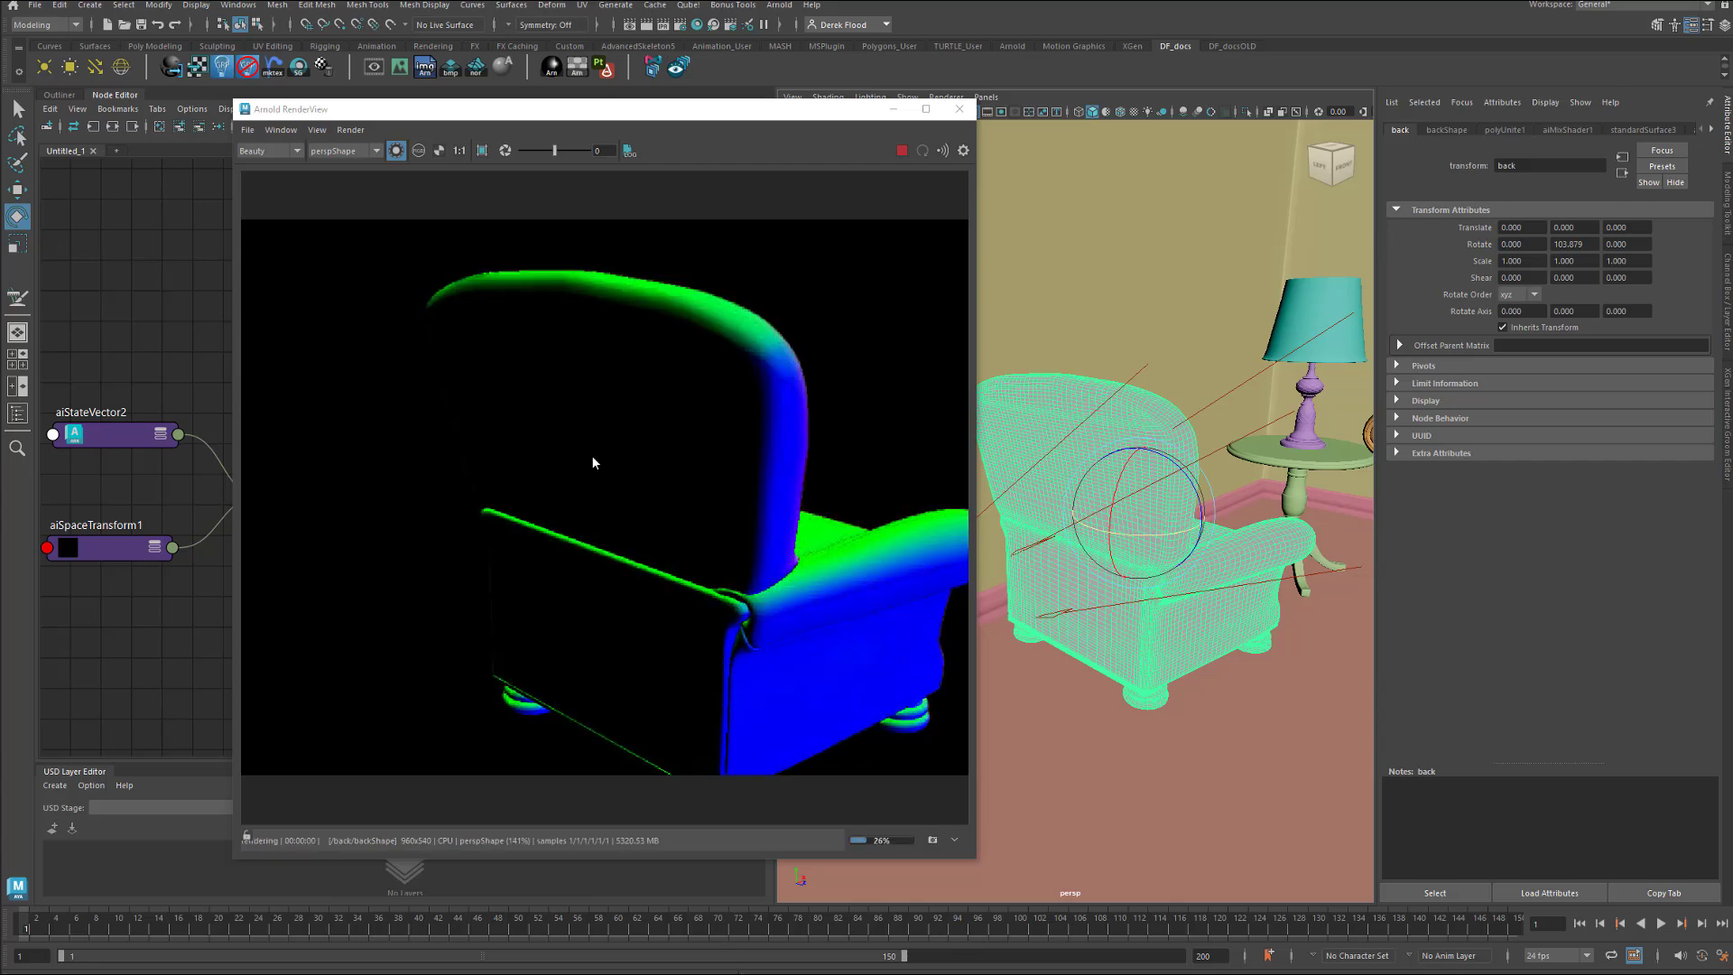
drag(1181, 534, 1136, 528)
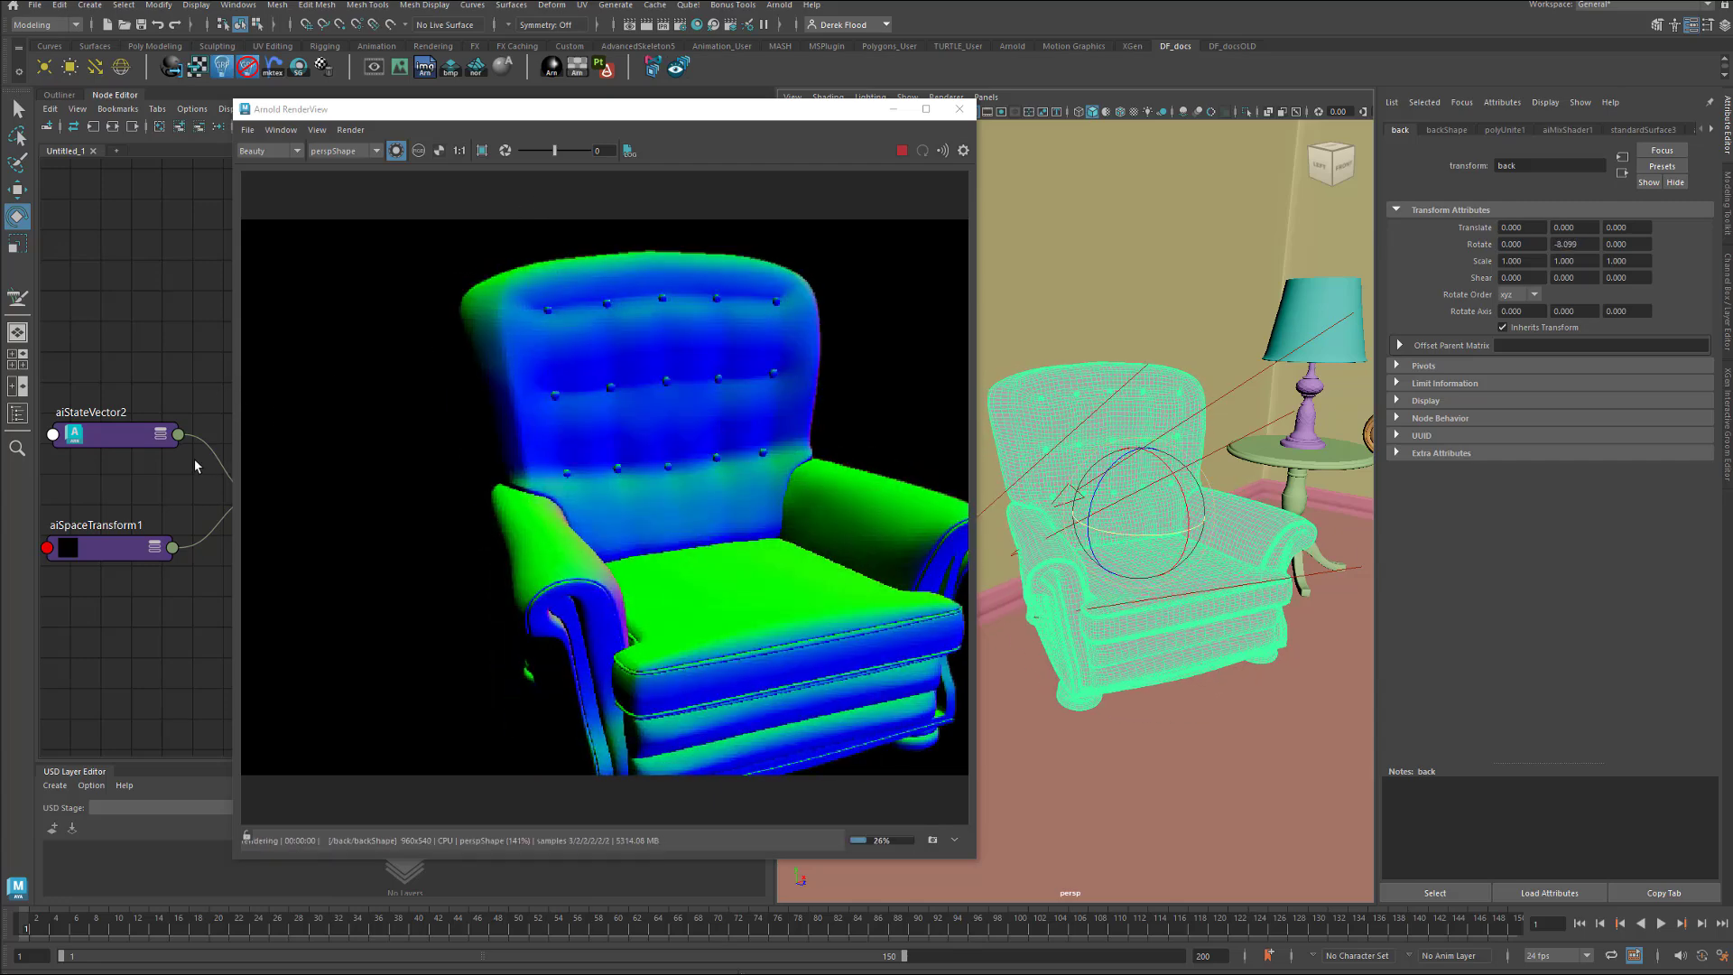
drag(383, 110, 556, 116)
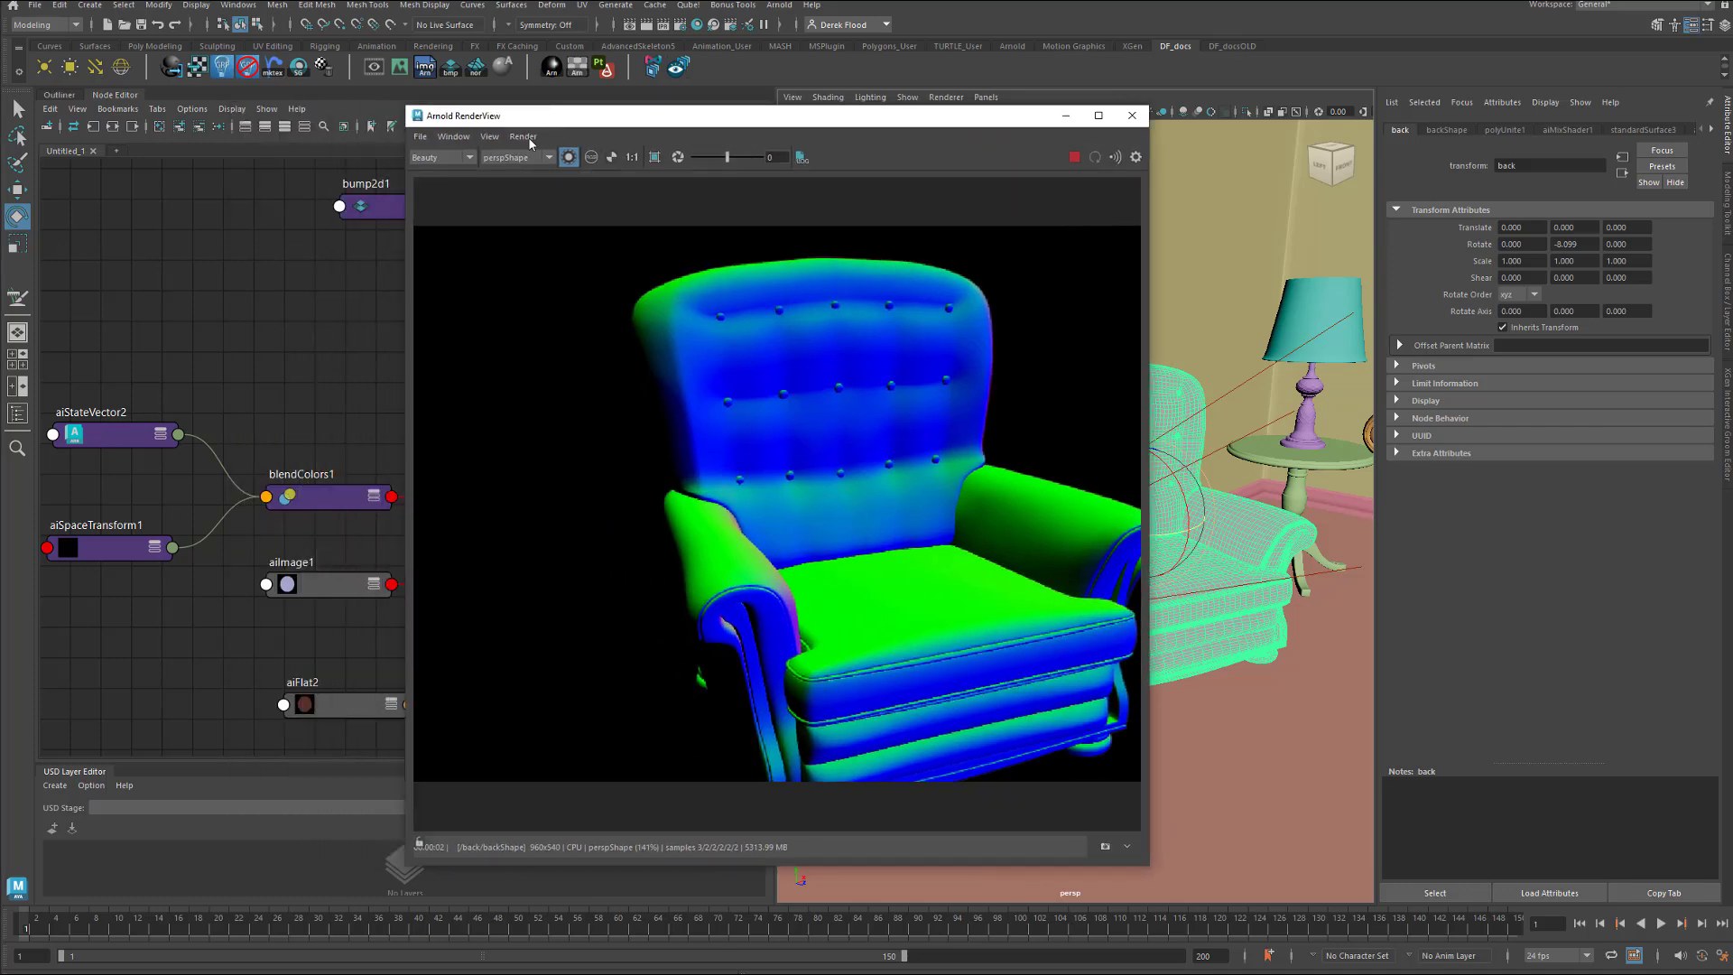
Isolate blendColors1 and set its Blender to 1 to preview the painted normals.
click(319, 499)
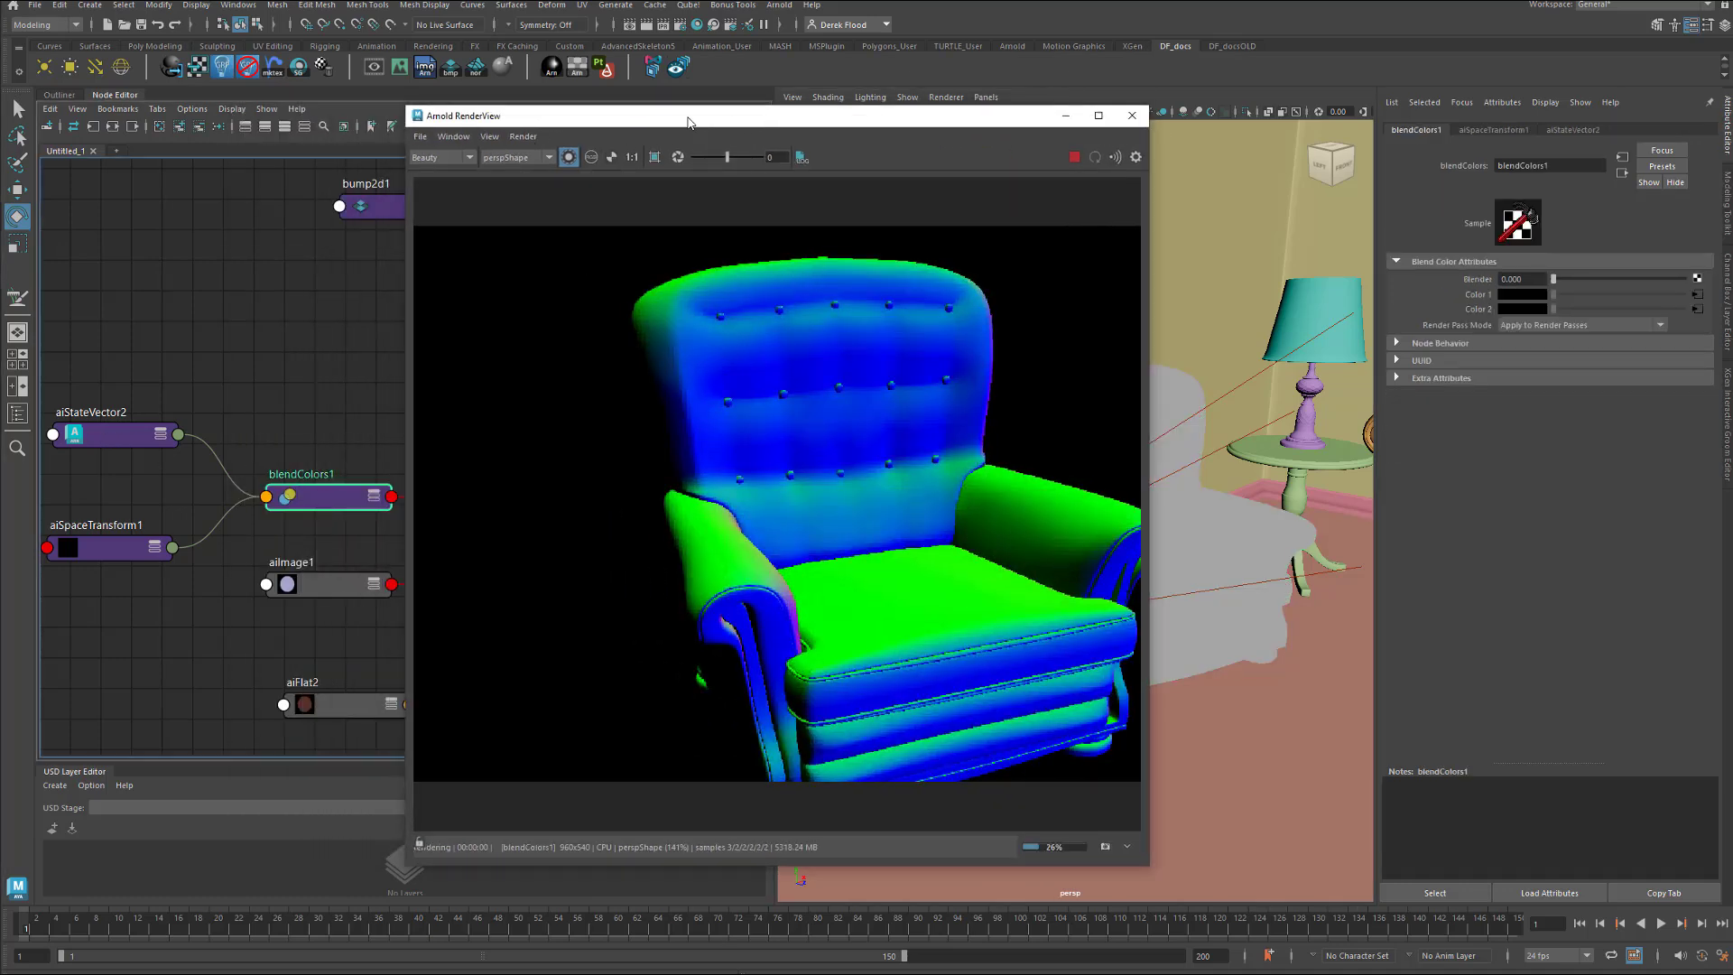
drag(767, 116, 552, 117)
drag(1554, 278, 1688, 279)
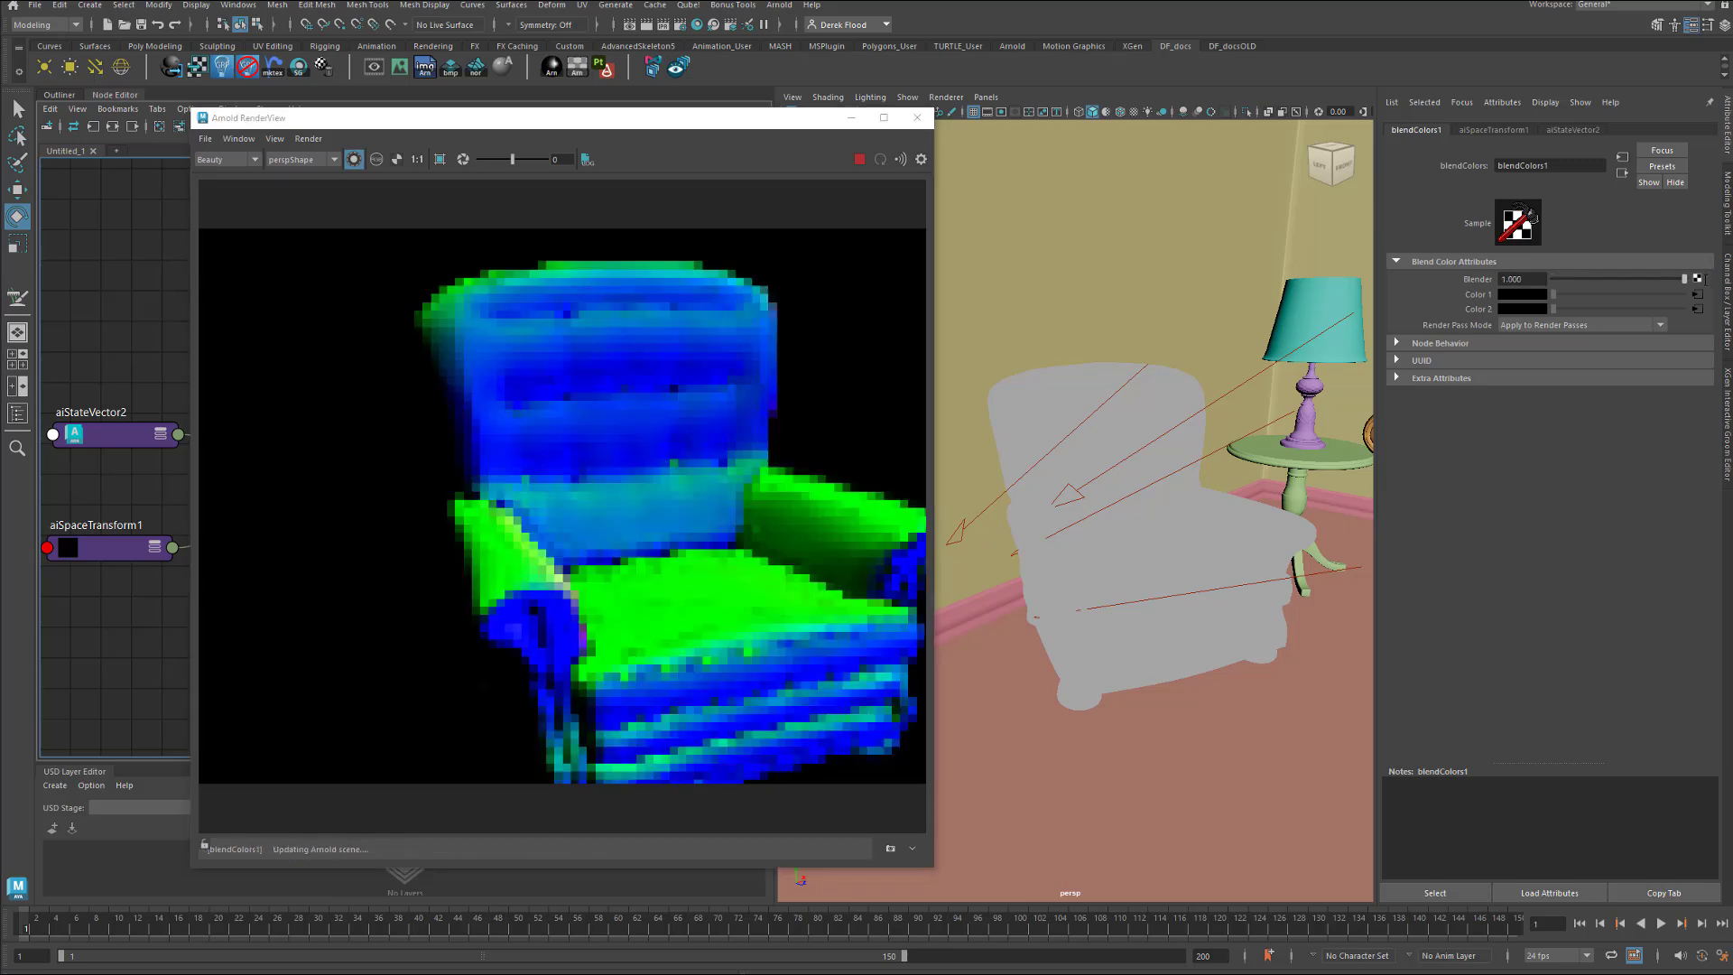
Rotate the armchair to about 12.7 degrees around Y while checking the isolated painted normals.
click(1141, 561)
drag(1133, 545, 1011, 579)
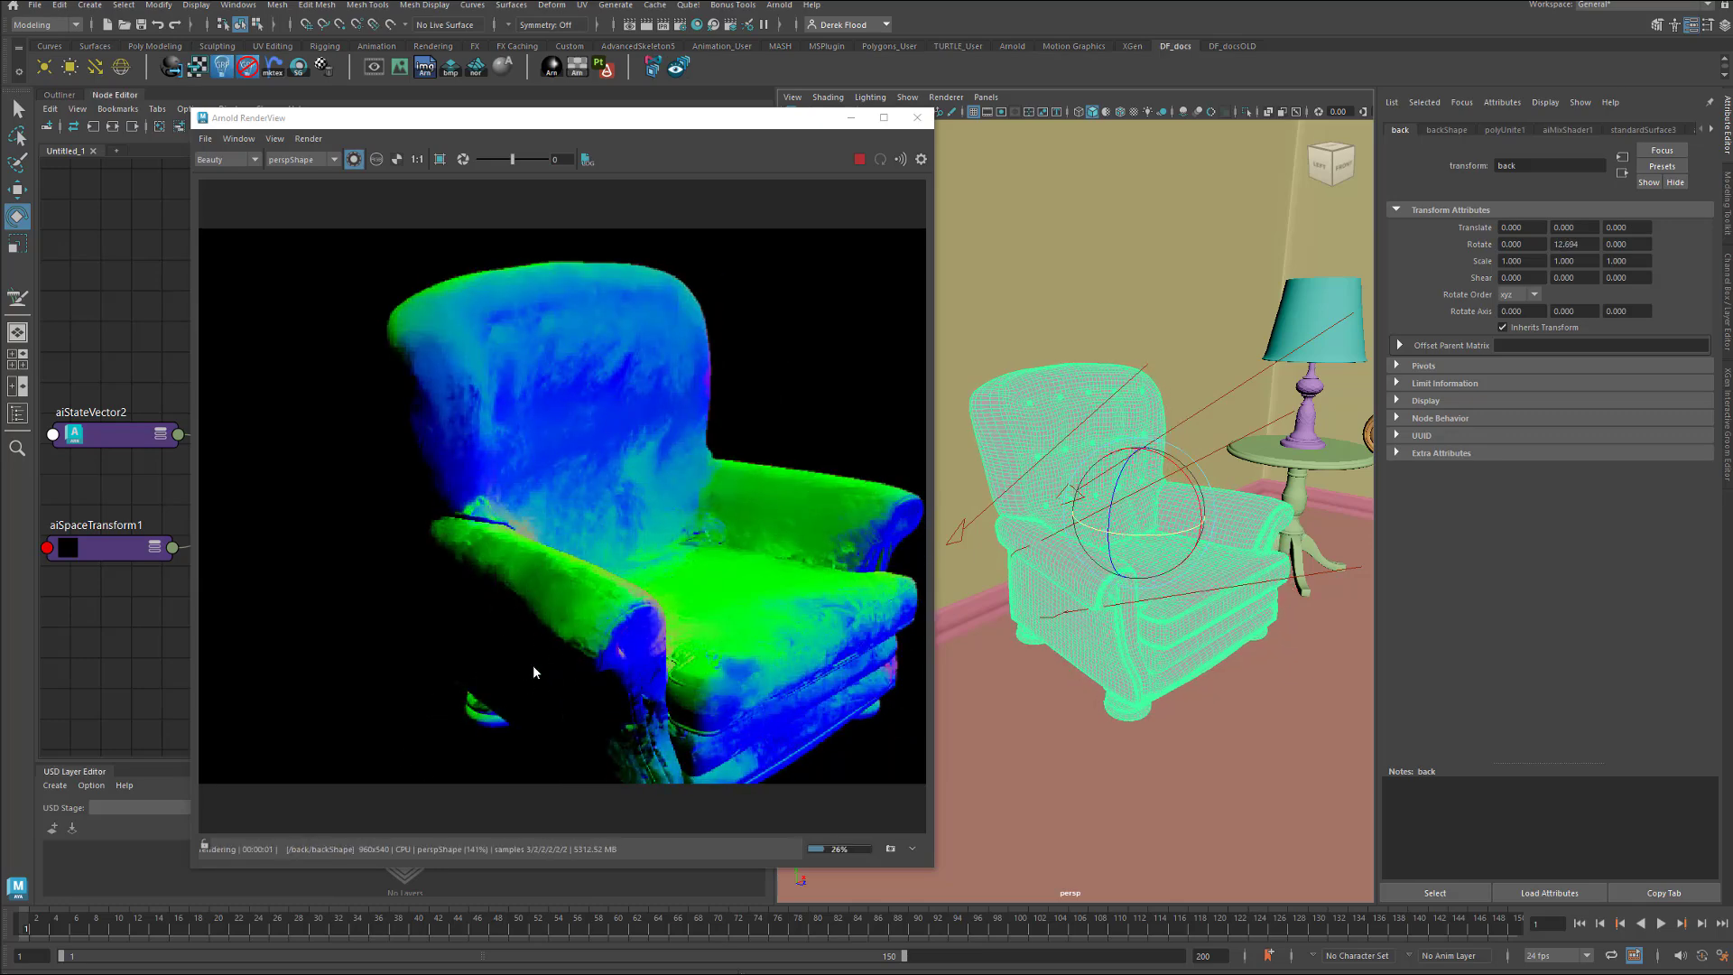
mouse_move(1100, 529)
mouse_down()
mouse_move(1183, 526)
mouse_move(1100, 543)
mouse_up()
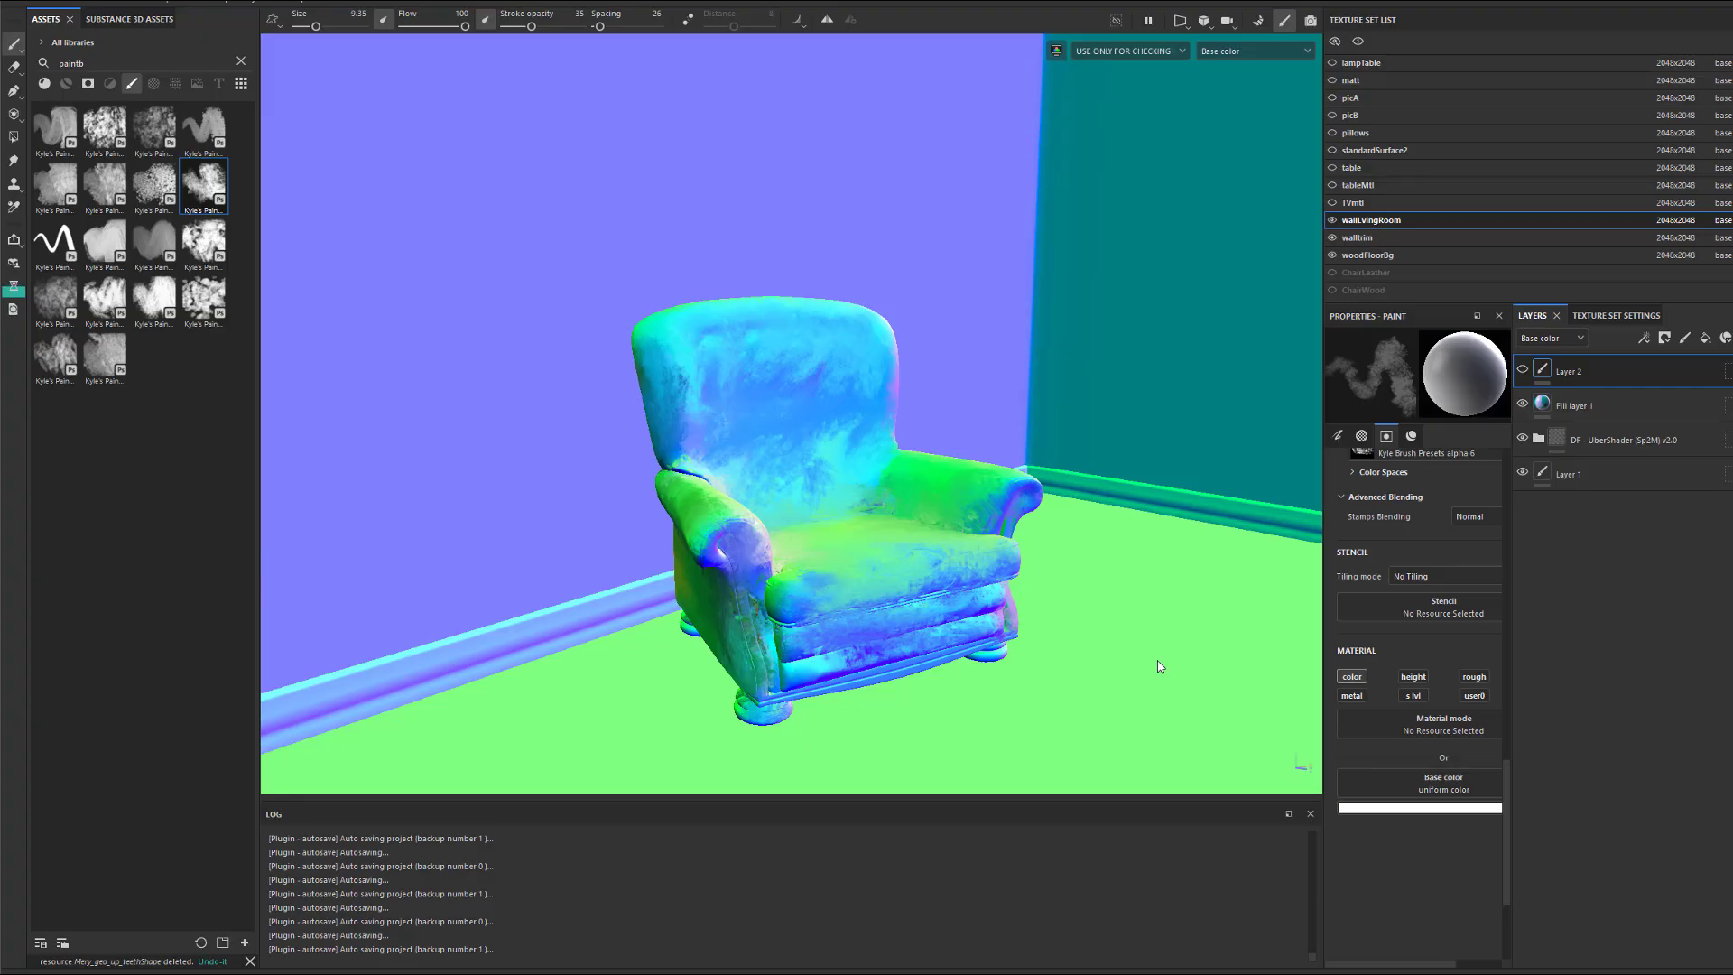
Switch to Substance 3D Painter and examine the armchair's painted normal colours from different angles and distances.
mouse_move(1109, 530)
alt+mouse_down()
mouse_move(1146, 549)
mouse_move(1119, 538)
mouse_move(1127, 503)
mouse_move(1108, 533)
alt+mouse_up()
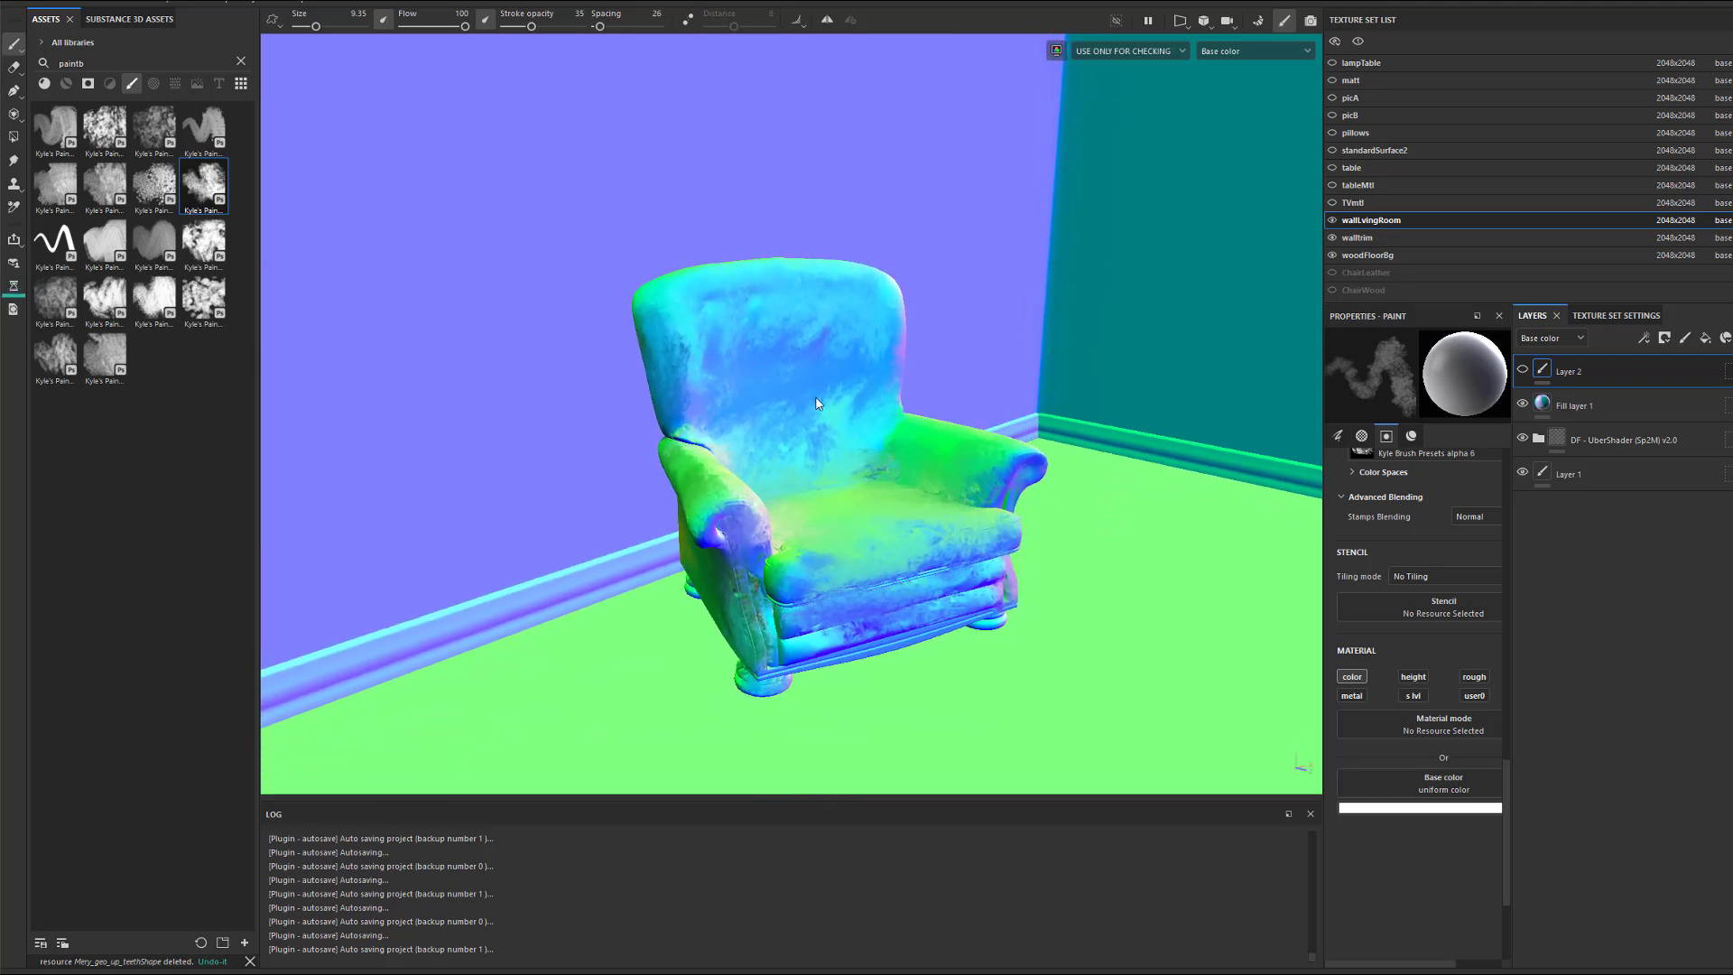
alt+drag(856, 549, 858, 383)
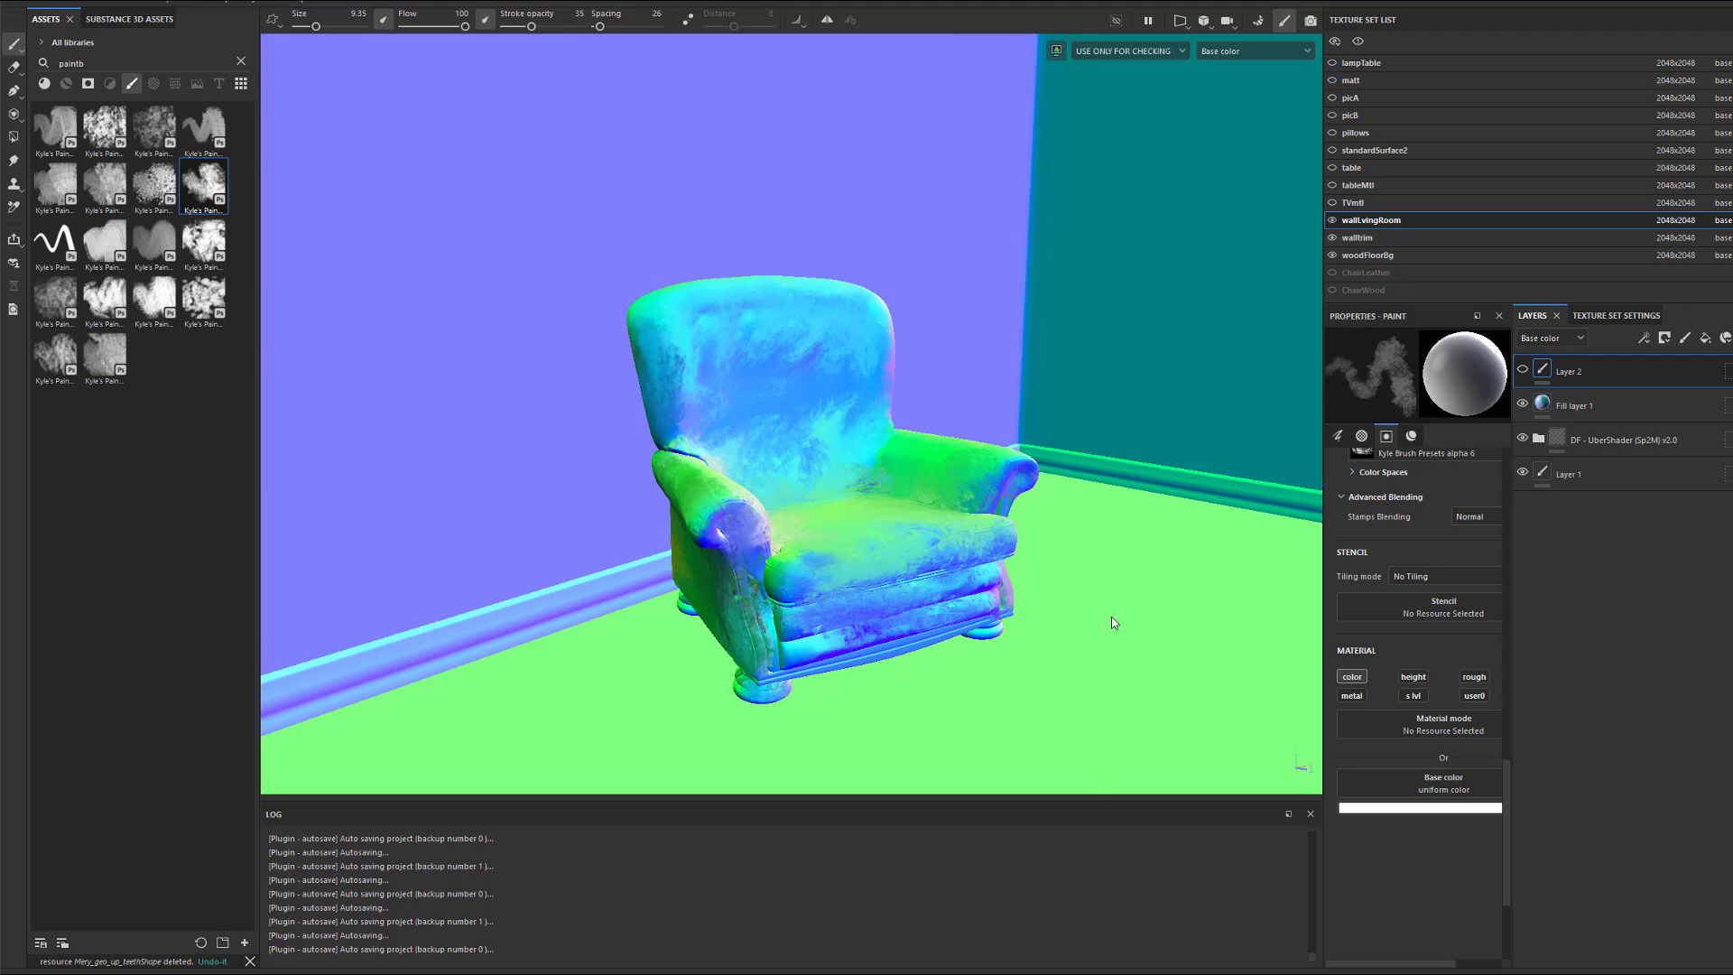
scroll(1112, 616, up, 1)
scroll(1113, 616, down, 5)
alt+middle_drag(1086, 501, 1083, 494)
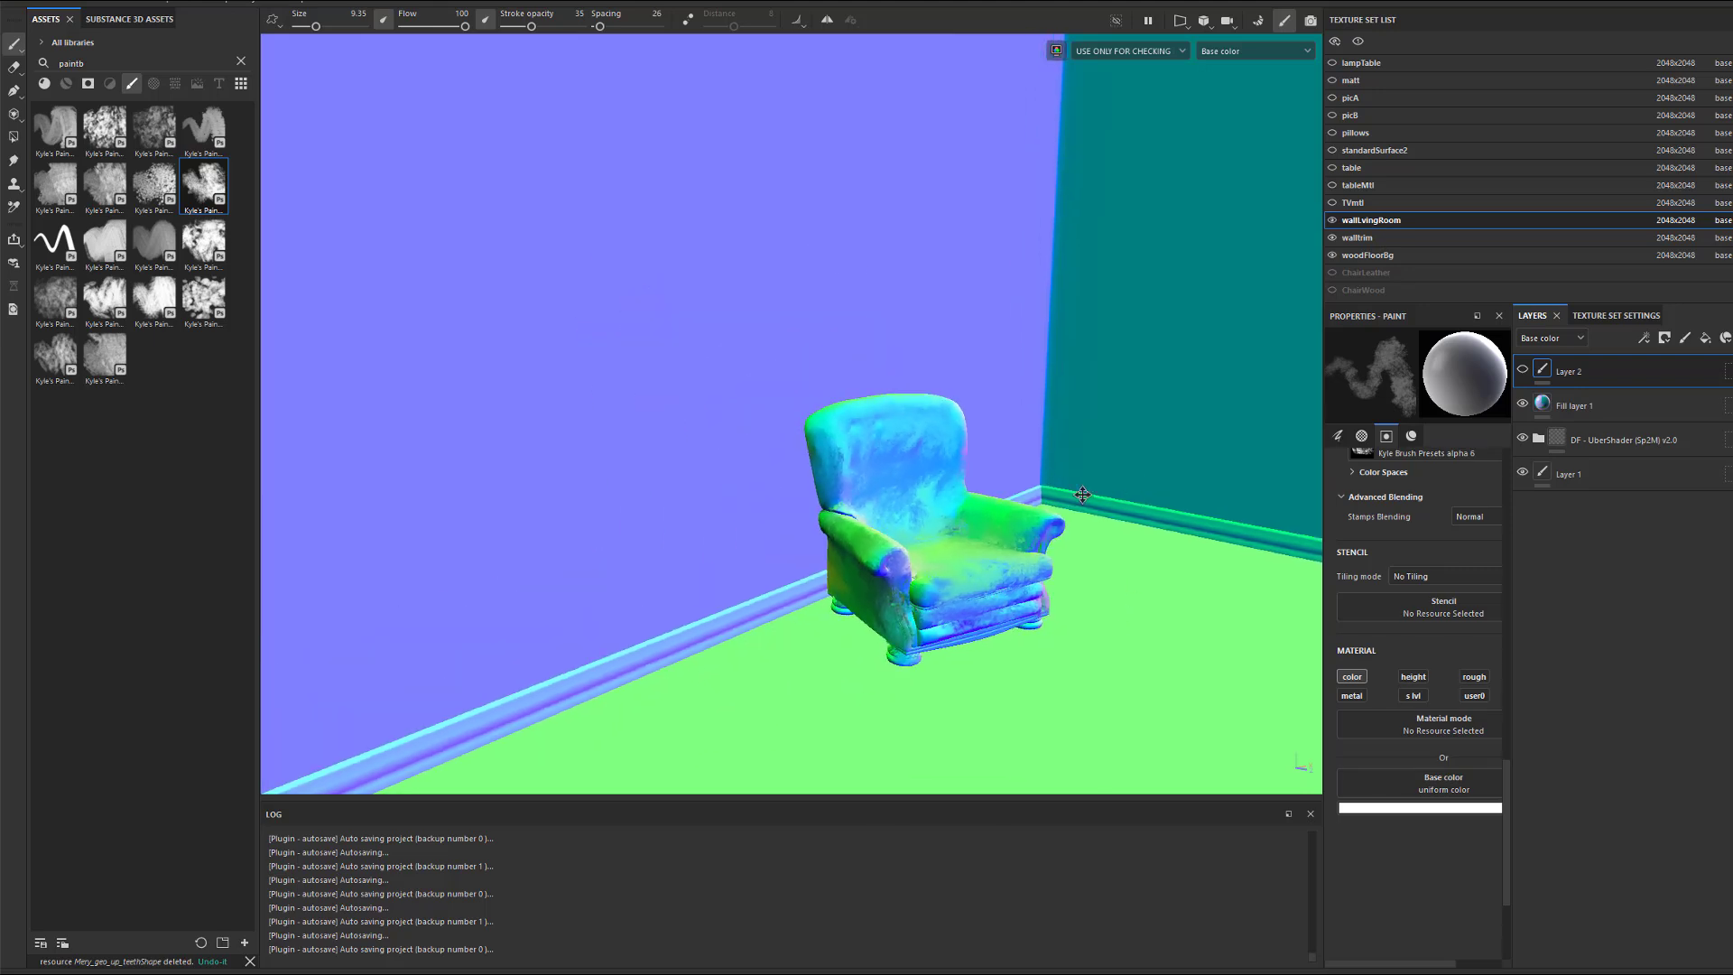
Inspect how the armchair's painted normals sit against the wall and floor normals from several viewpoints.
alt+drag(1082, 495, 1077, 550)
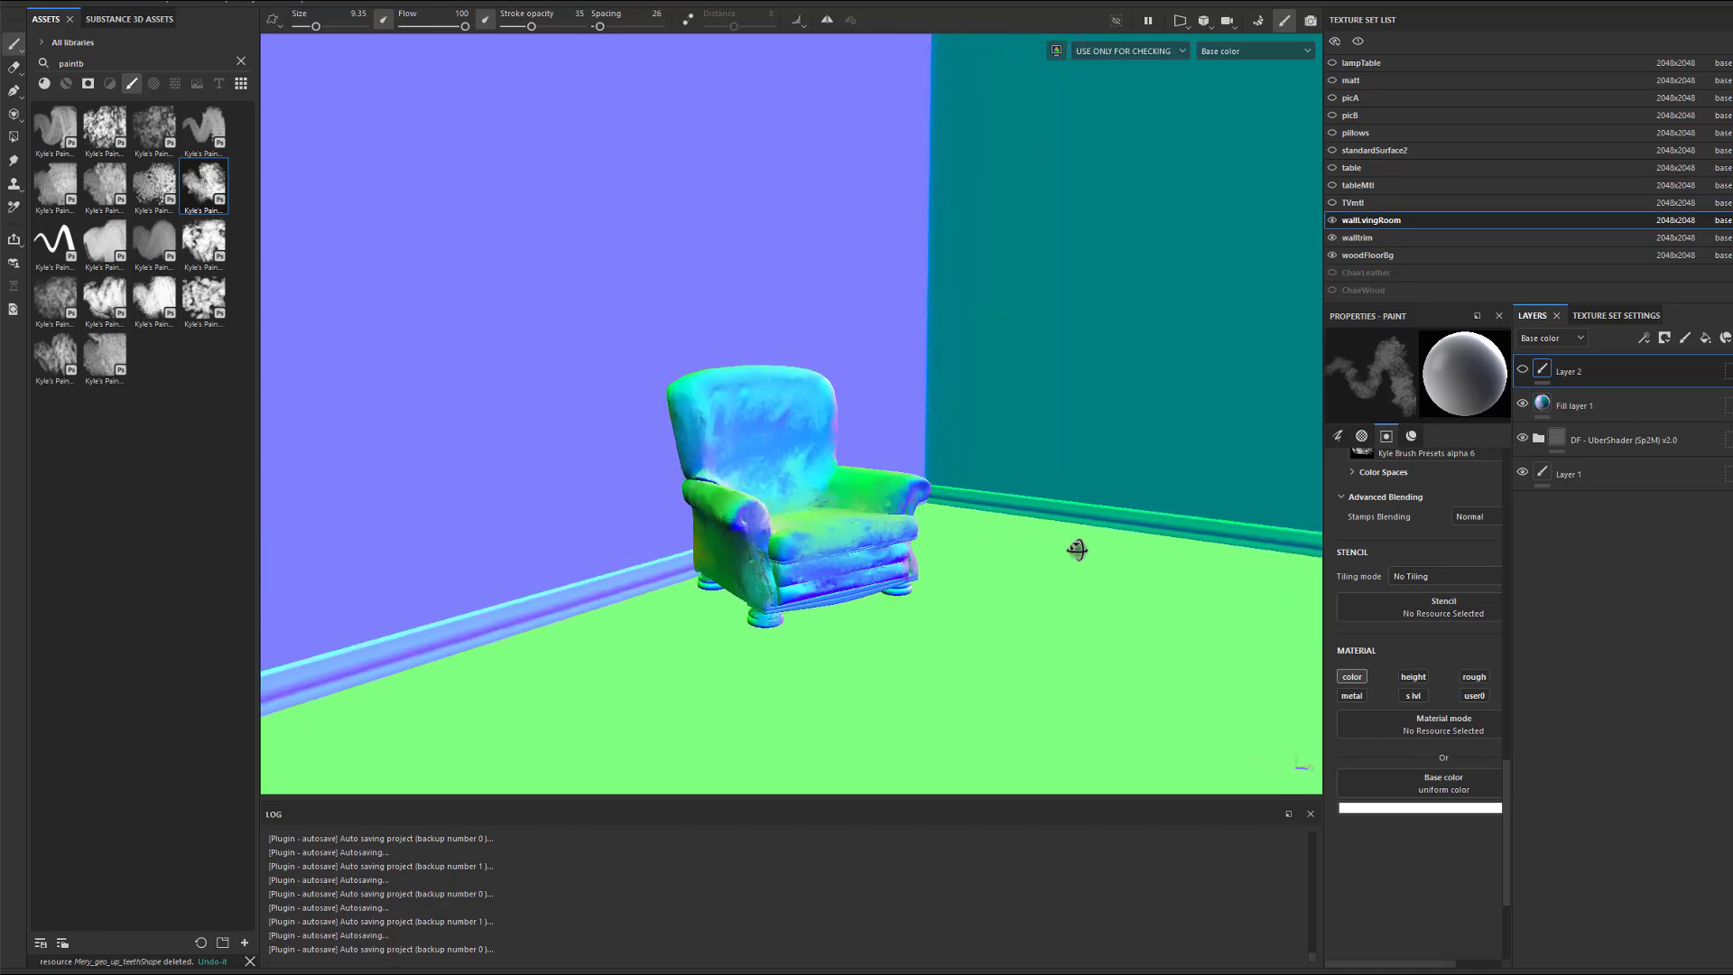
alt+middle_drag(1026, 569, 1041, 593)
alt+right_drag(987, 603, 1236, 576)
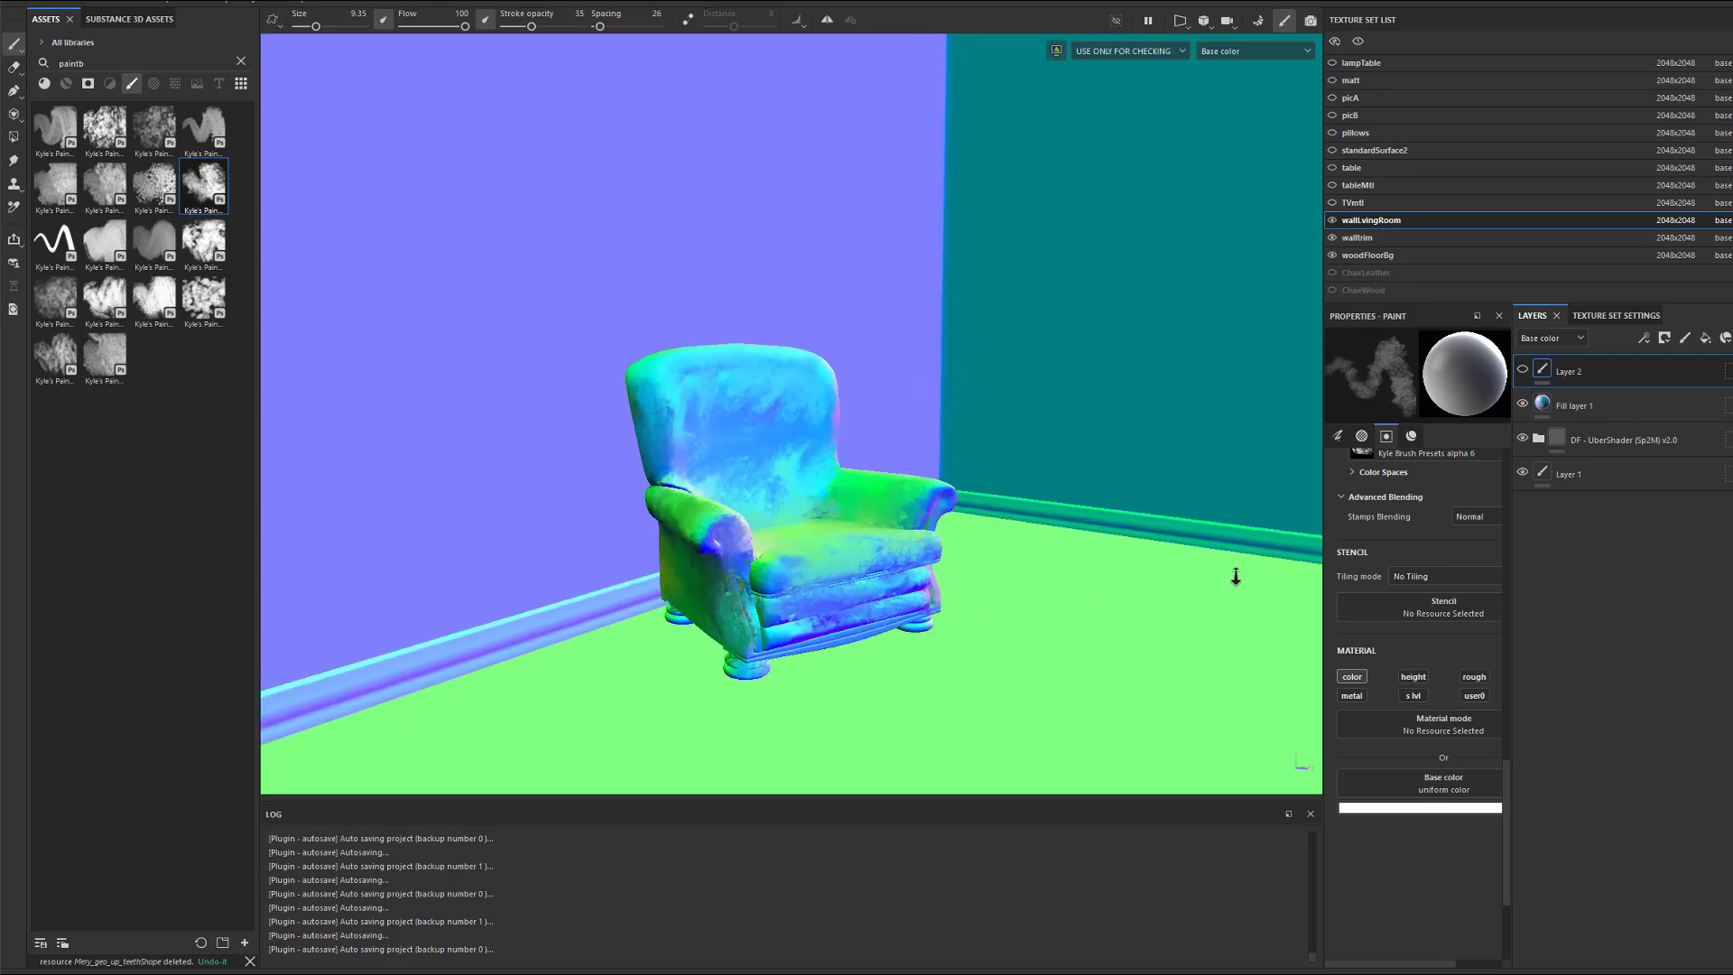
alt+drag(1236, 577, 1074, 622)
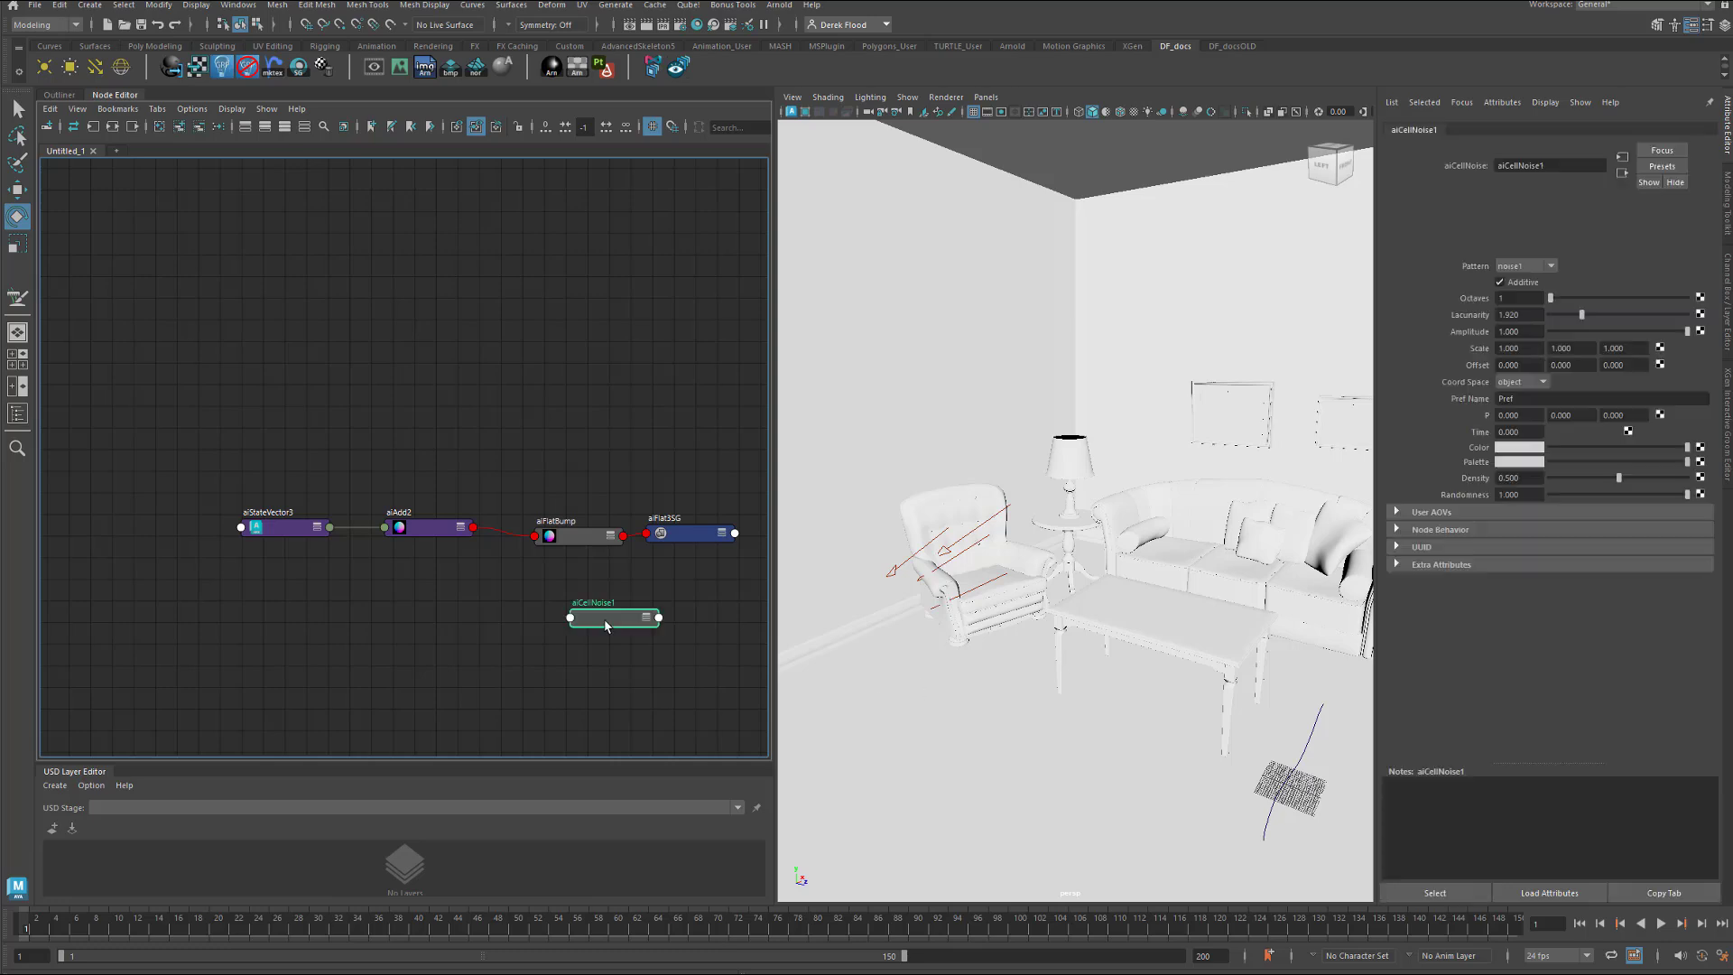
Switch to Maya and connect aiCellNoise1's outColorR to the displacement input of the shading group's displacement shader, placing the noise node beside it.
drag(613, 622, 526, 613)
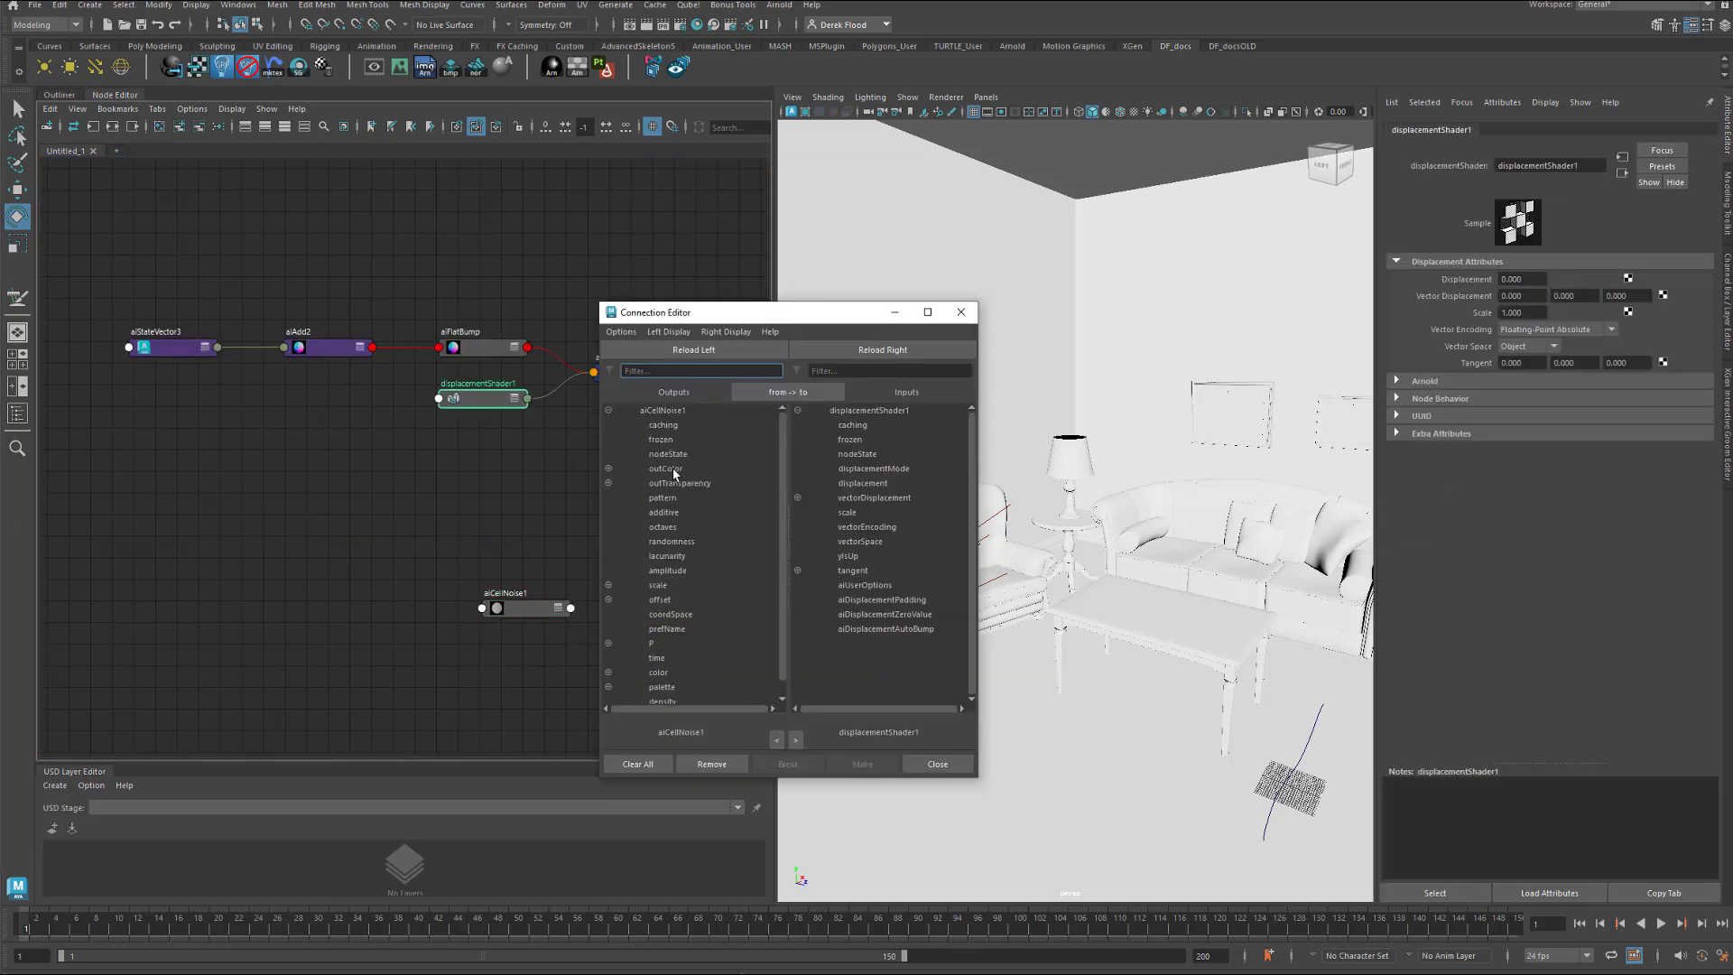
click(666, 469)
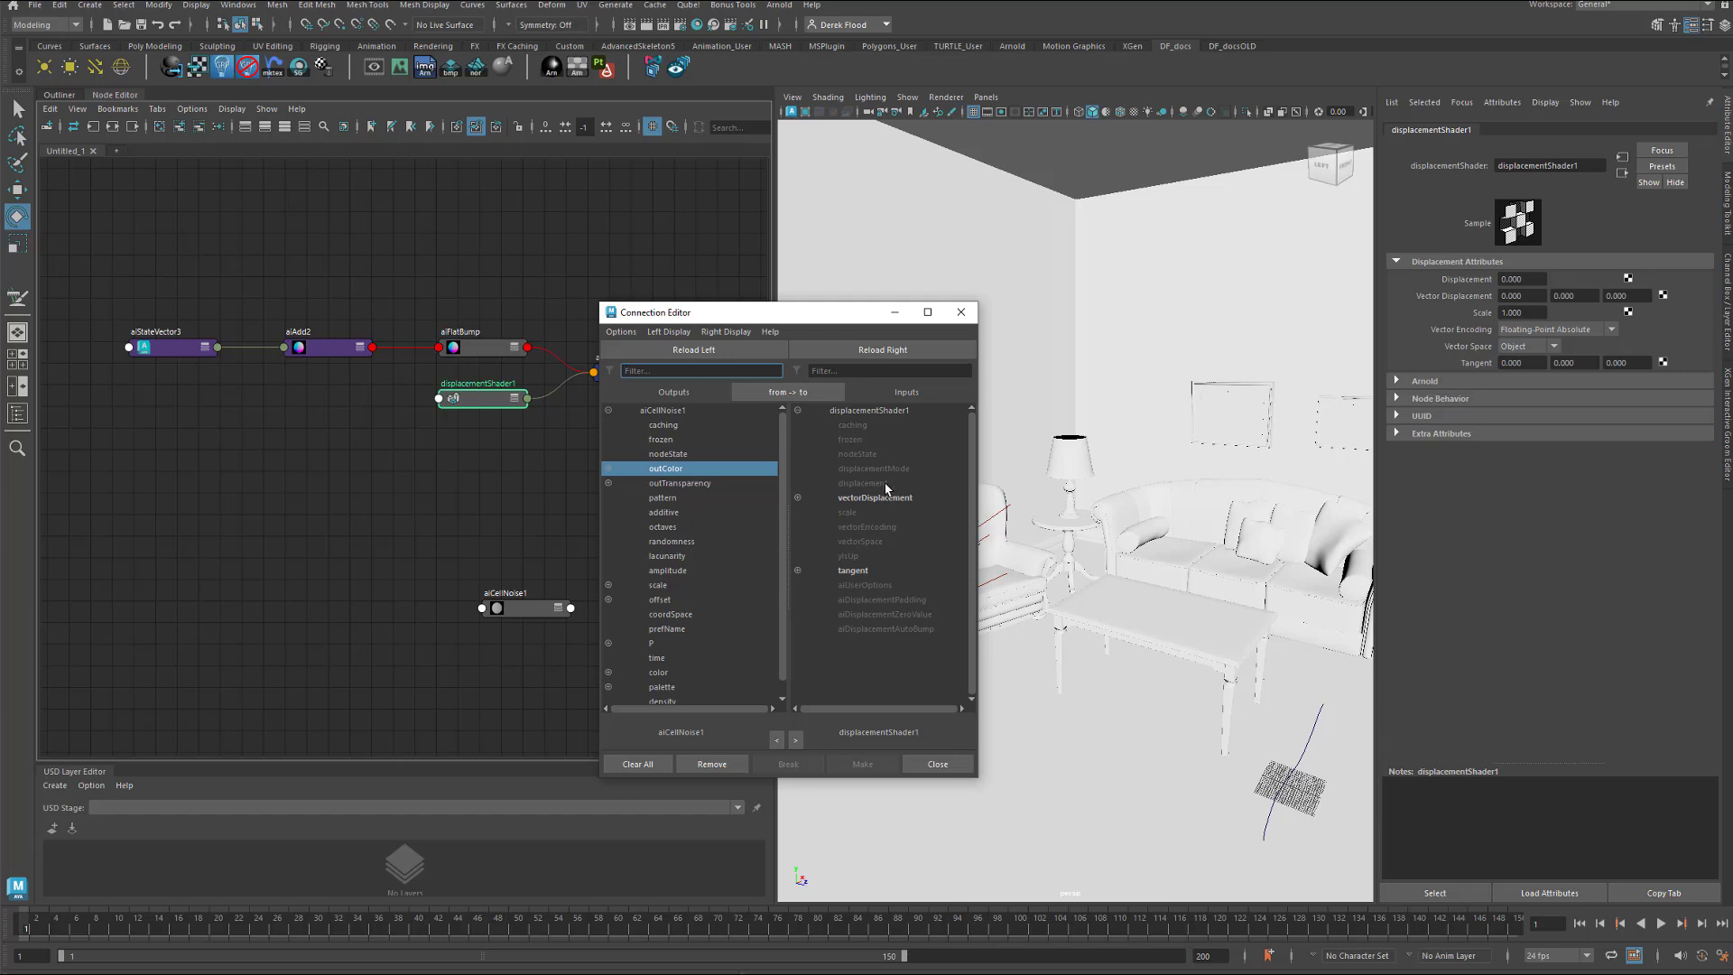
click(610, 469)
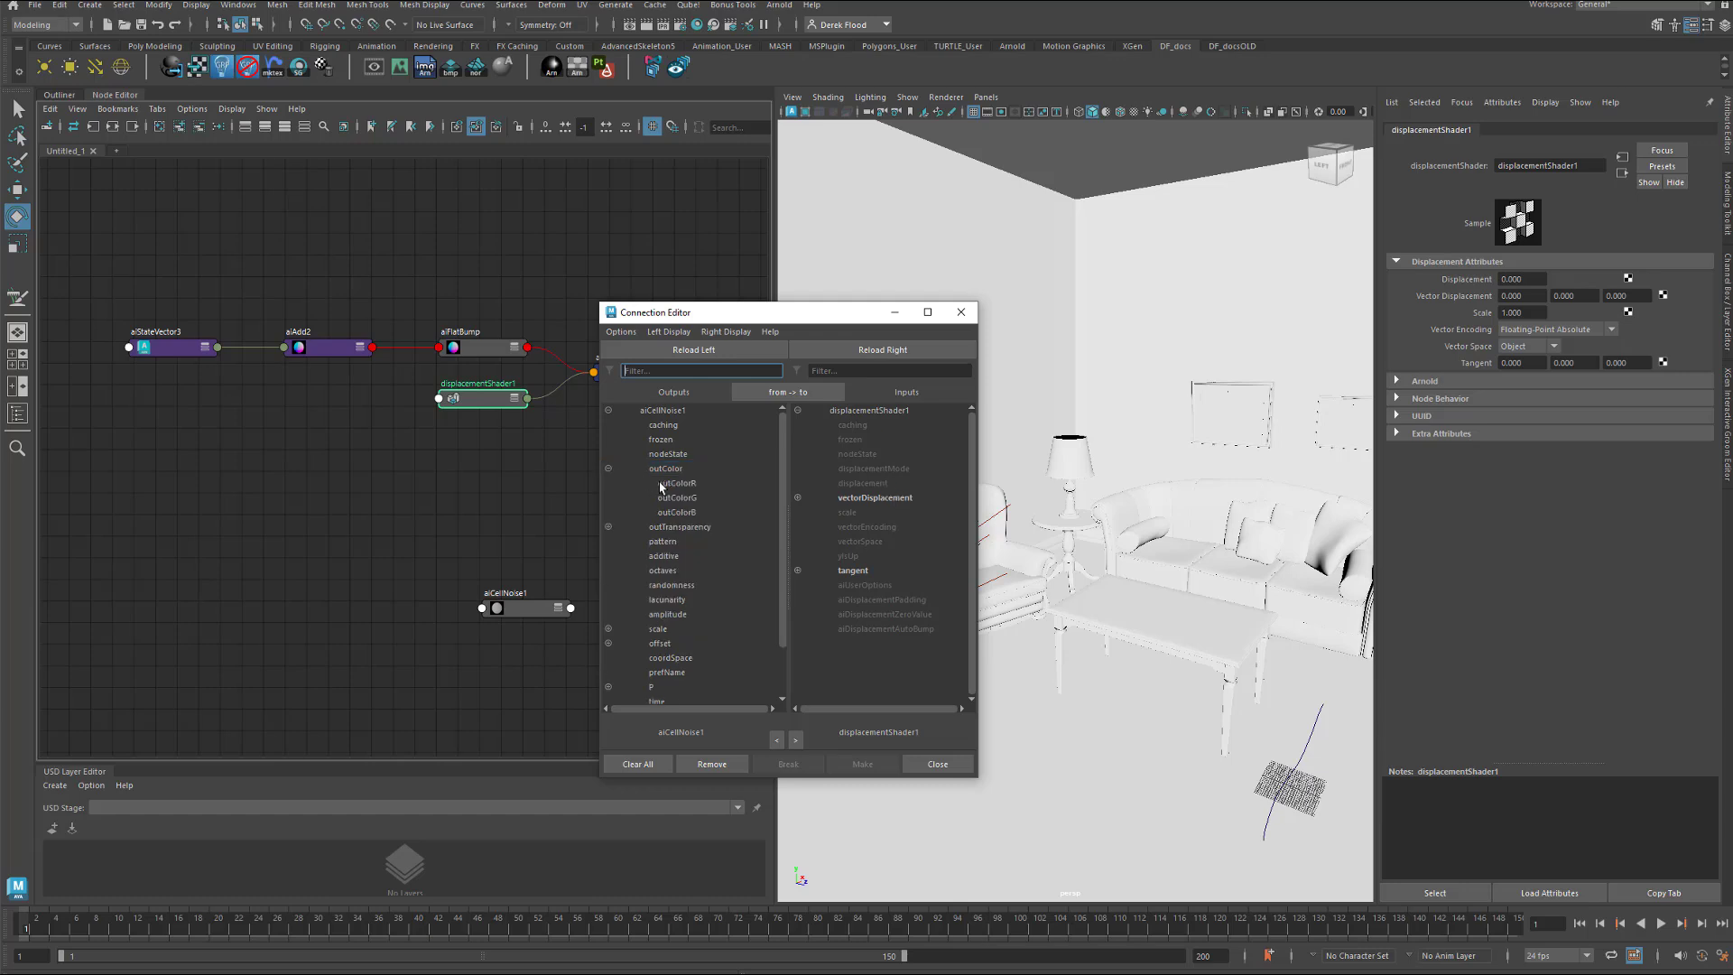
click(678, 484)
click(865, 484)
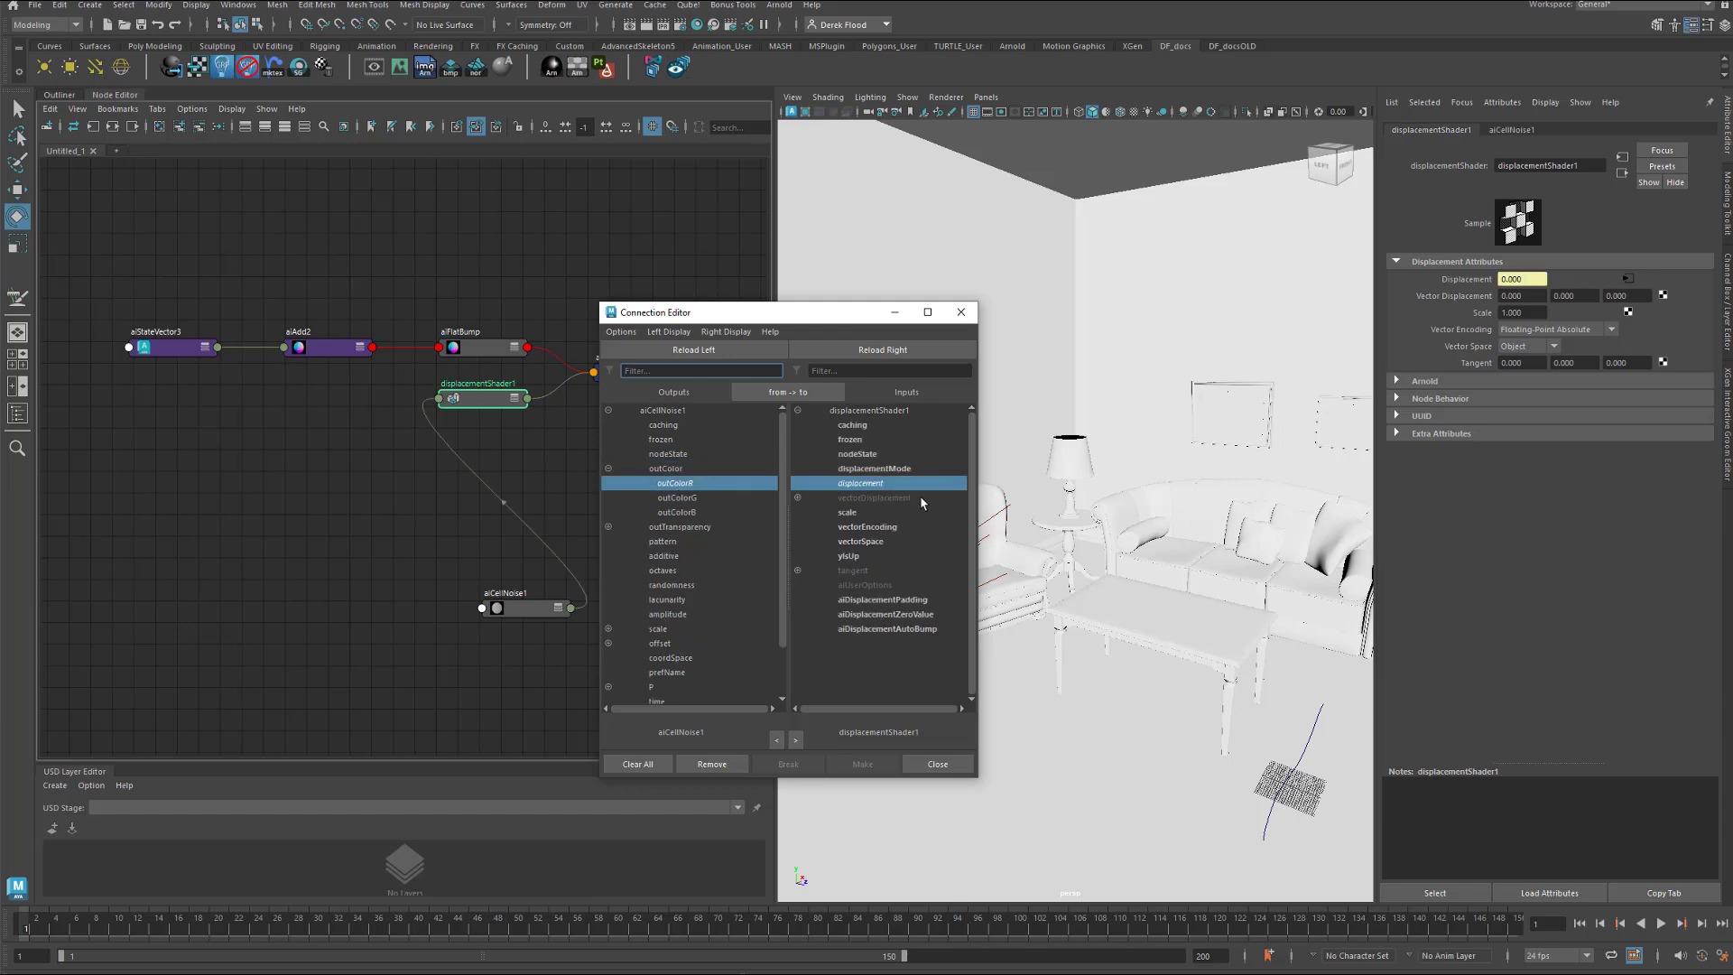
click(960, 313)
drag(527, 612, 337, 417)
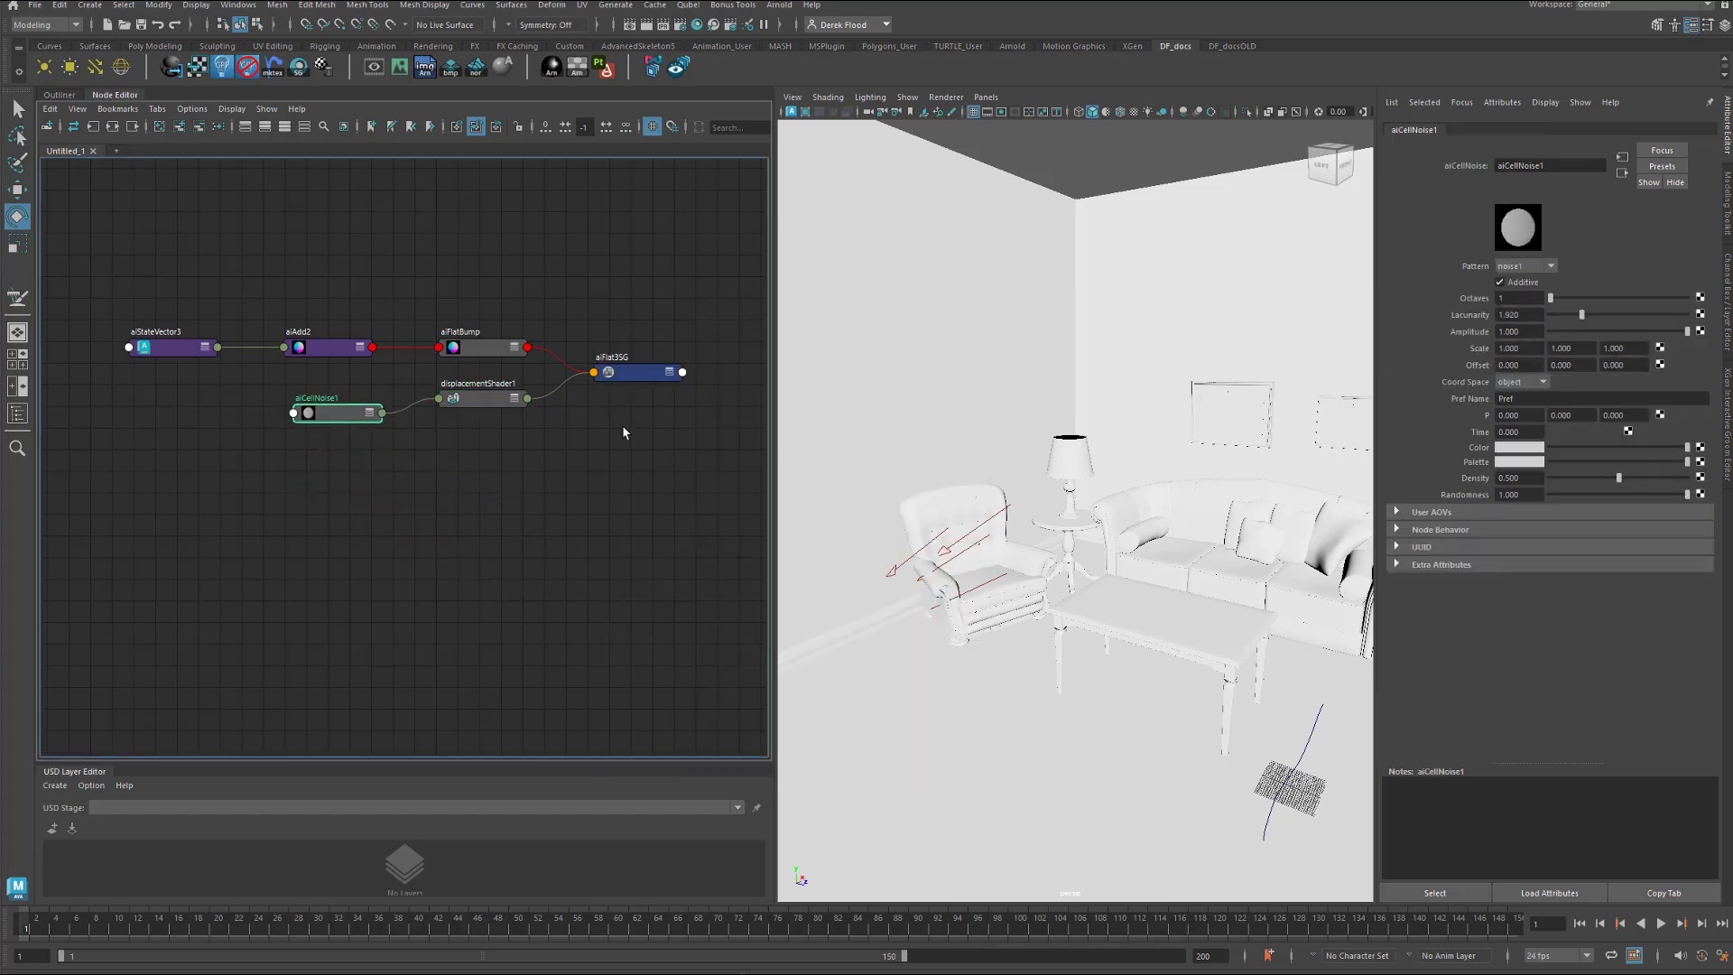
Render the living room in Arnold RenderView, hide the display settings, and move the window clear of the noise attributes.
click(373, 67)
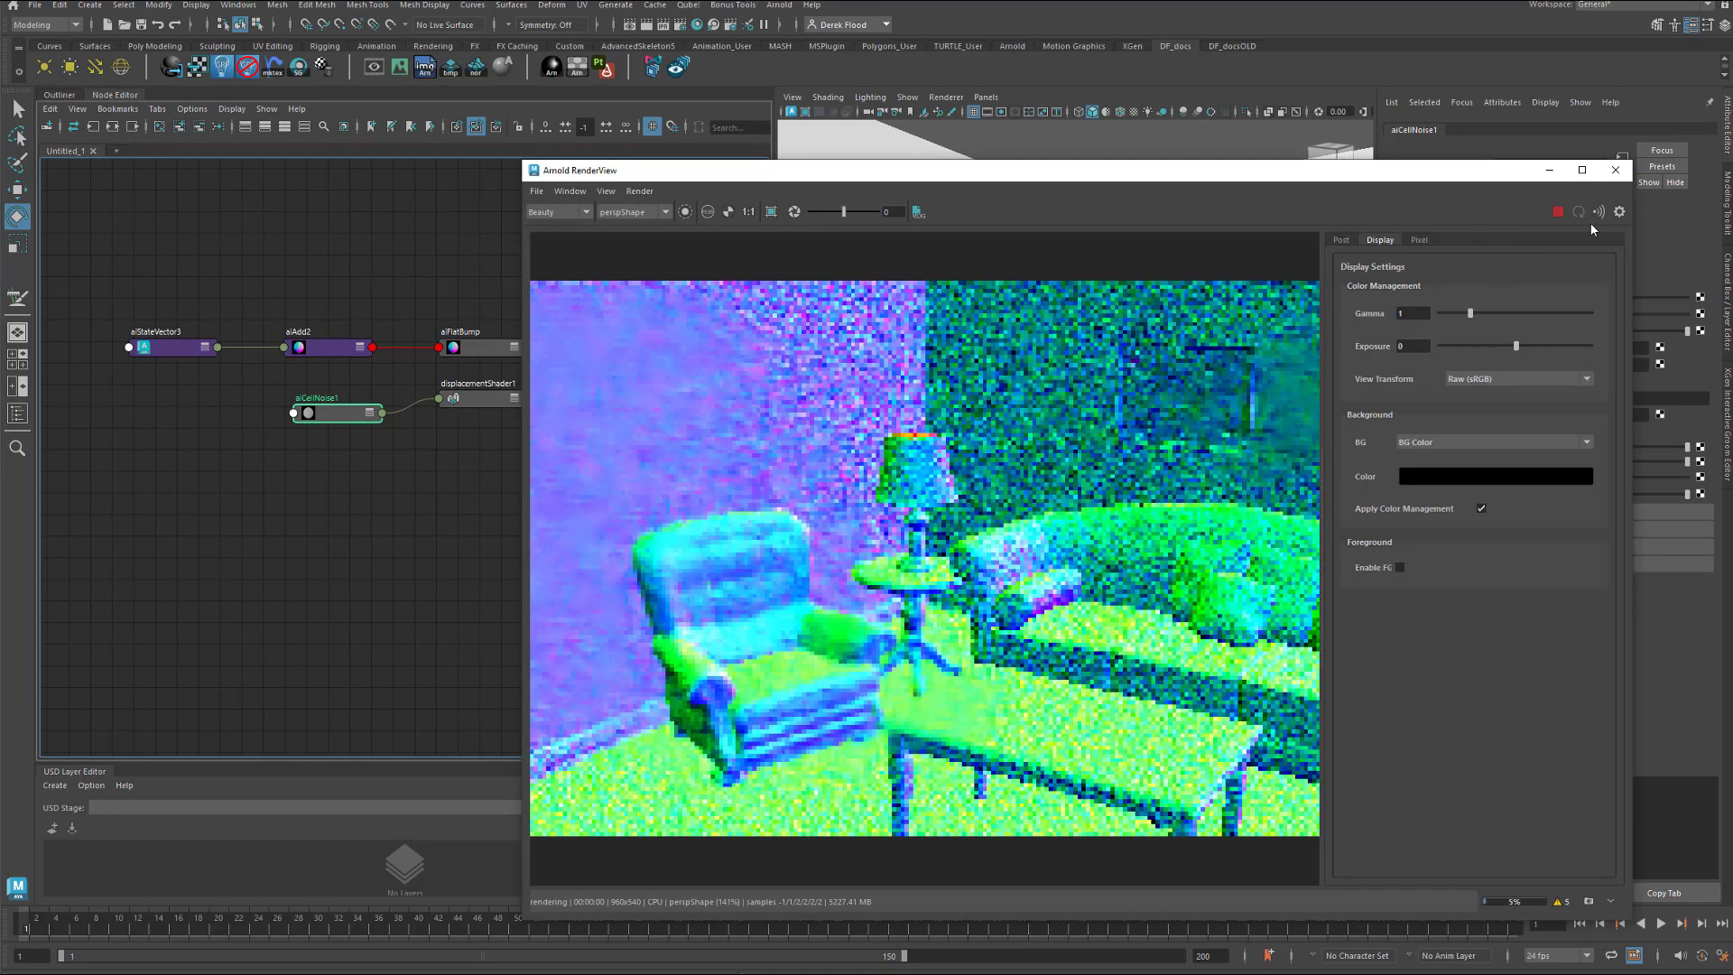
click(1619, 212)
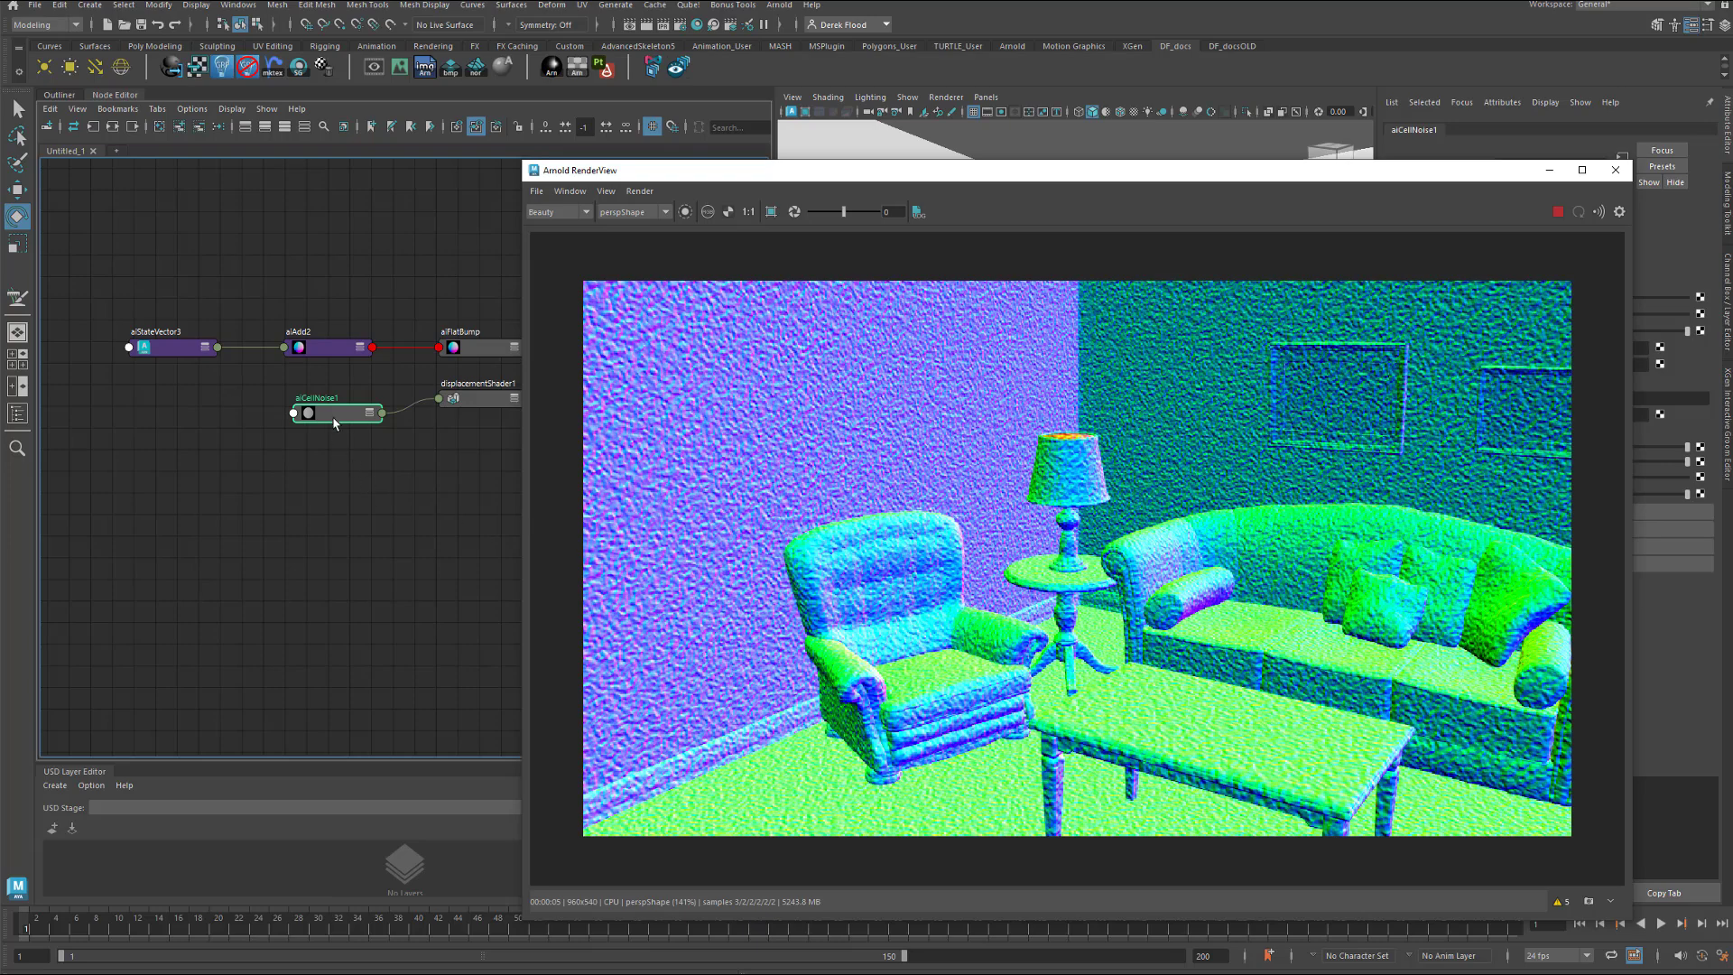
drag(1320, 176, 998, 146)
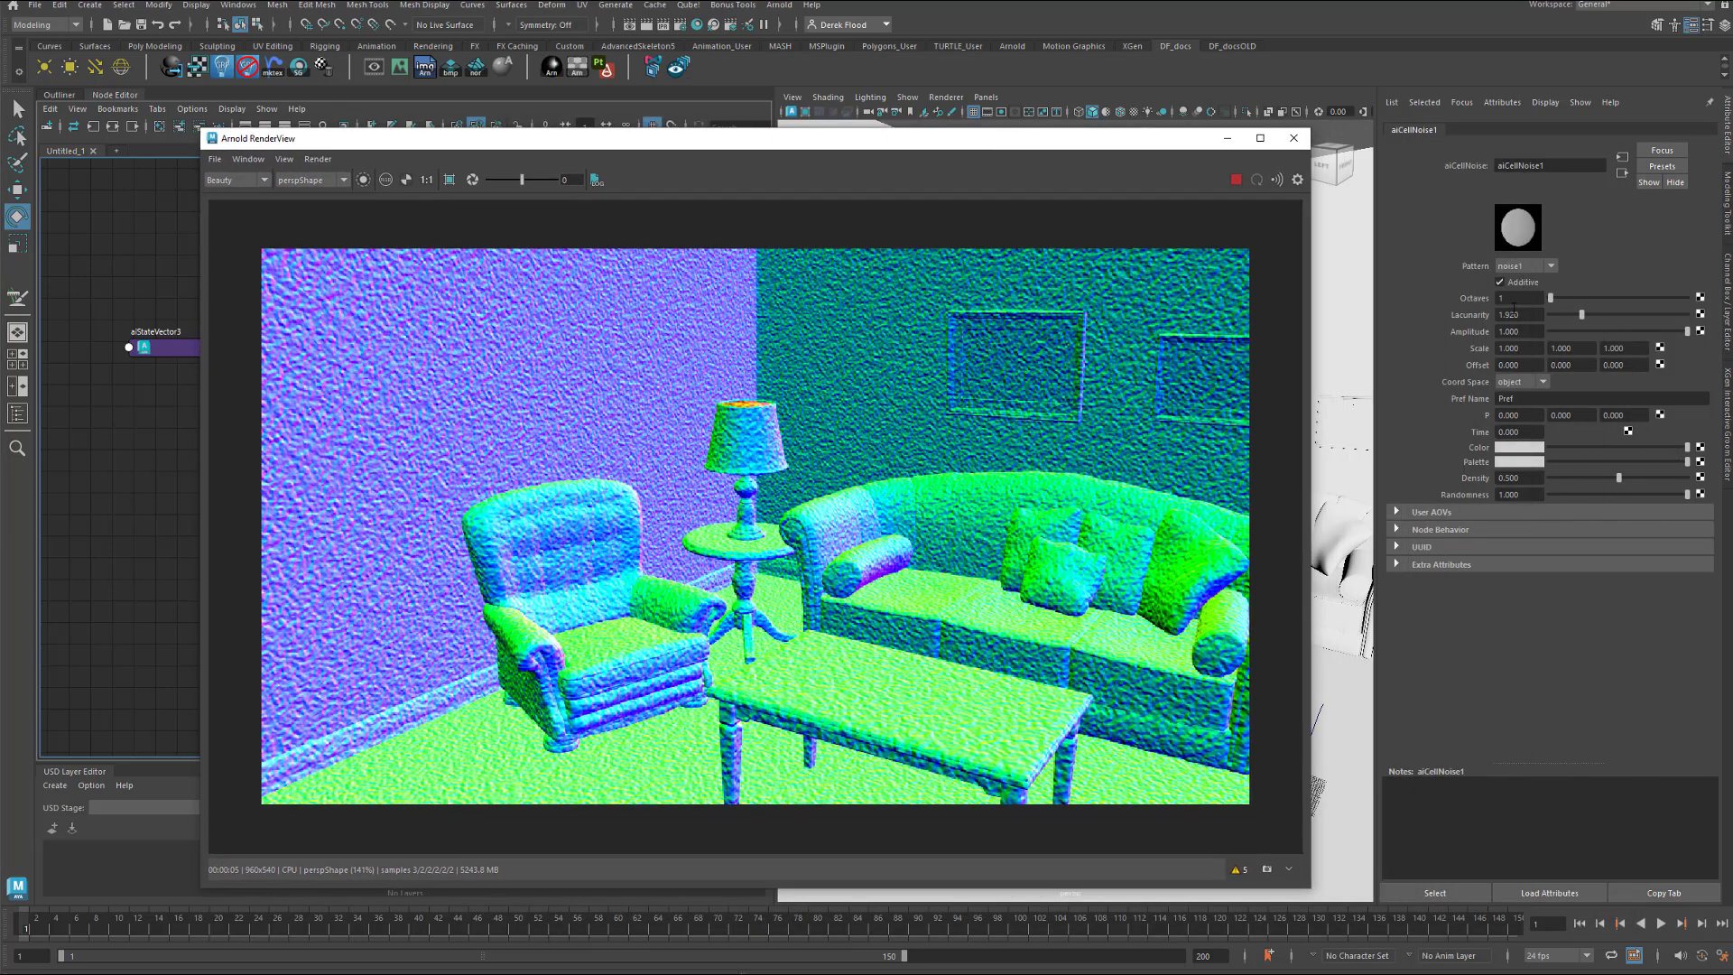
Set aiCellNoise1's Scale to 0.2 on all three axes and its Octaves to 2.
click(1532, 349)
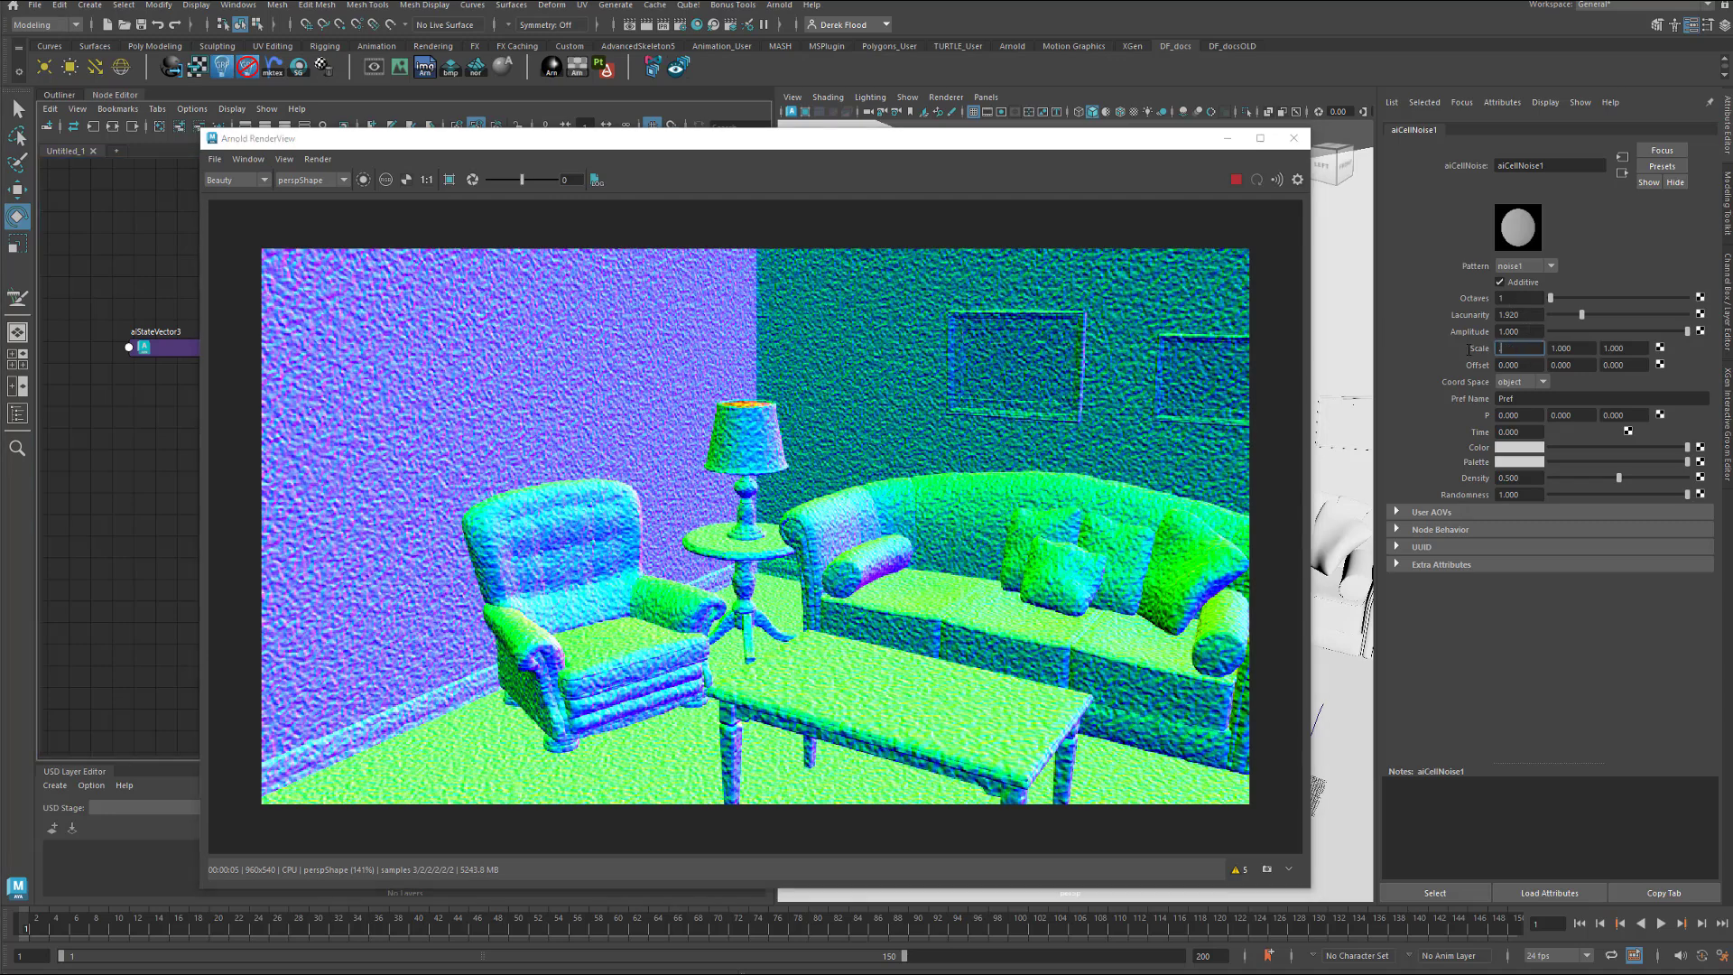
key(Tab)
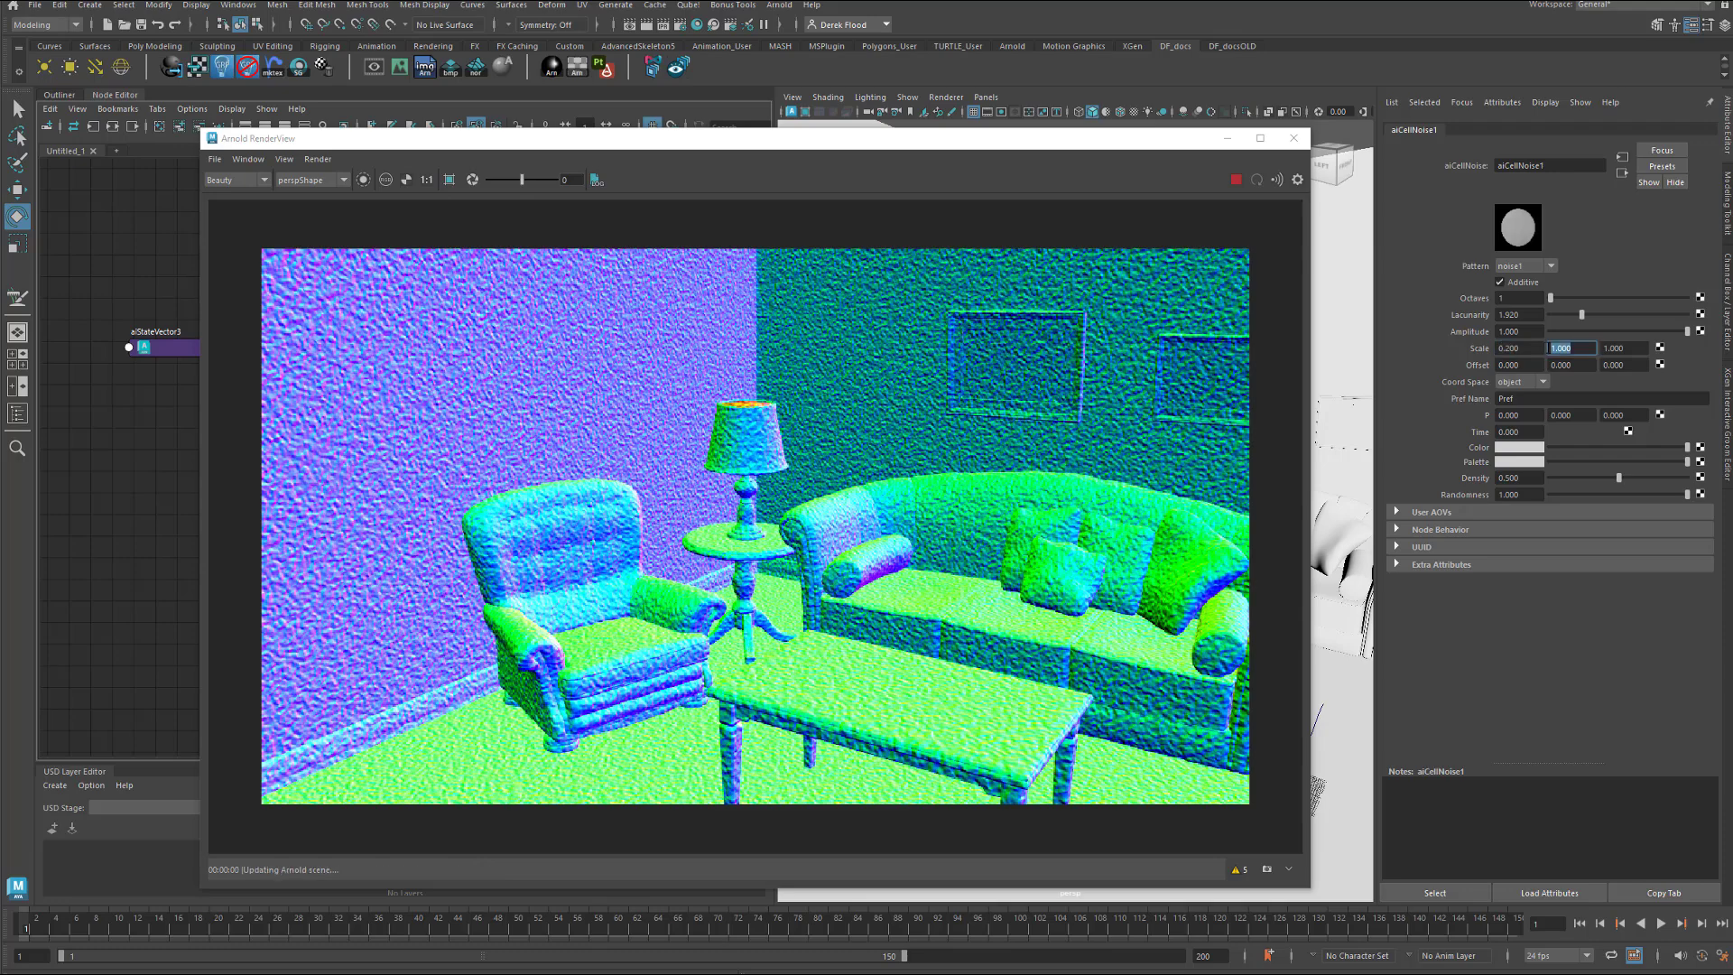
text(.2)
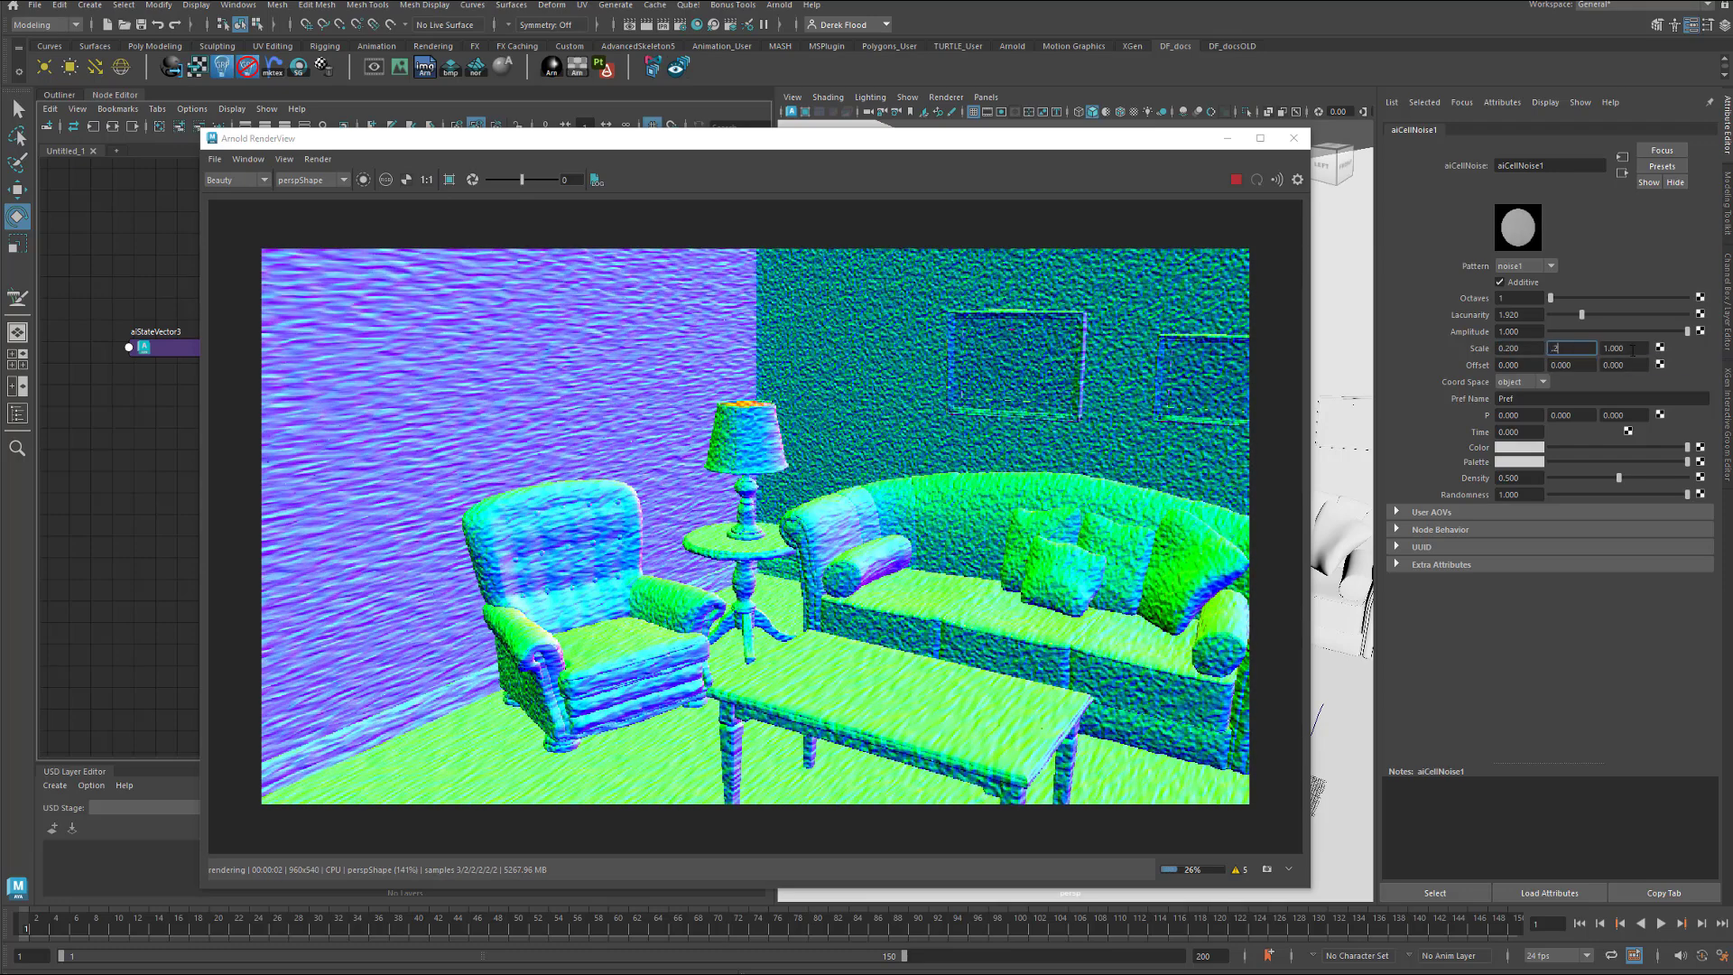
text(.)
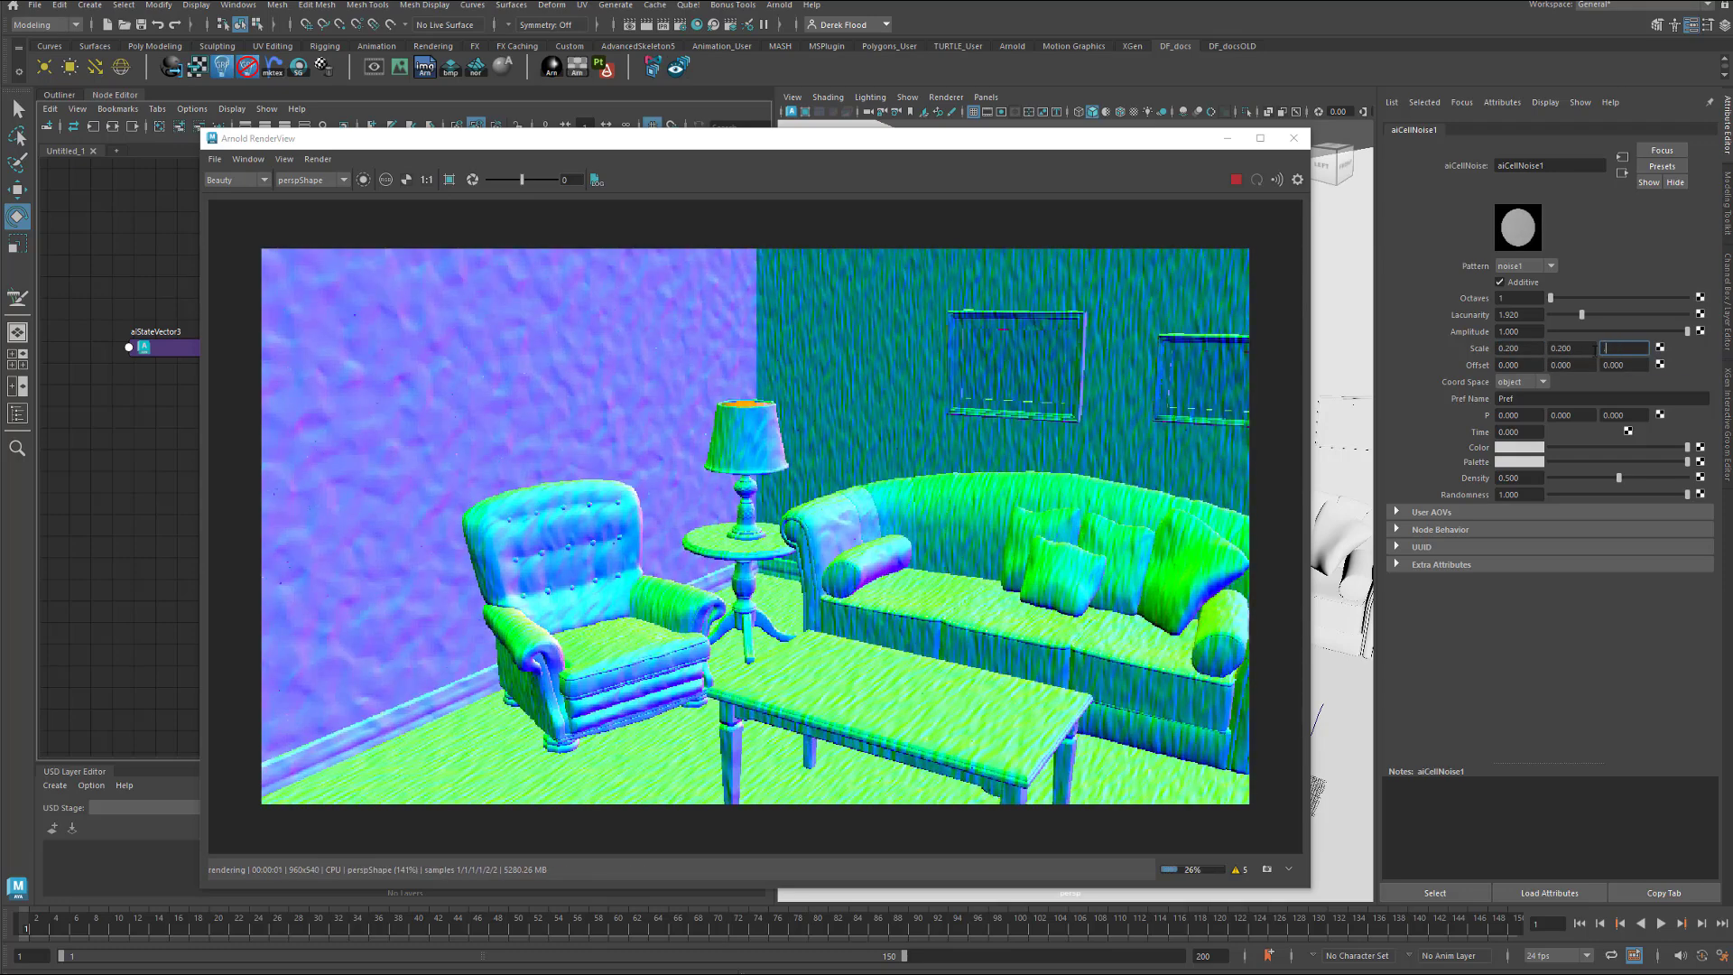
key(Return)
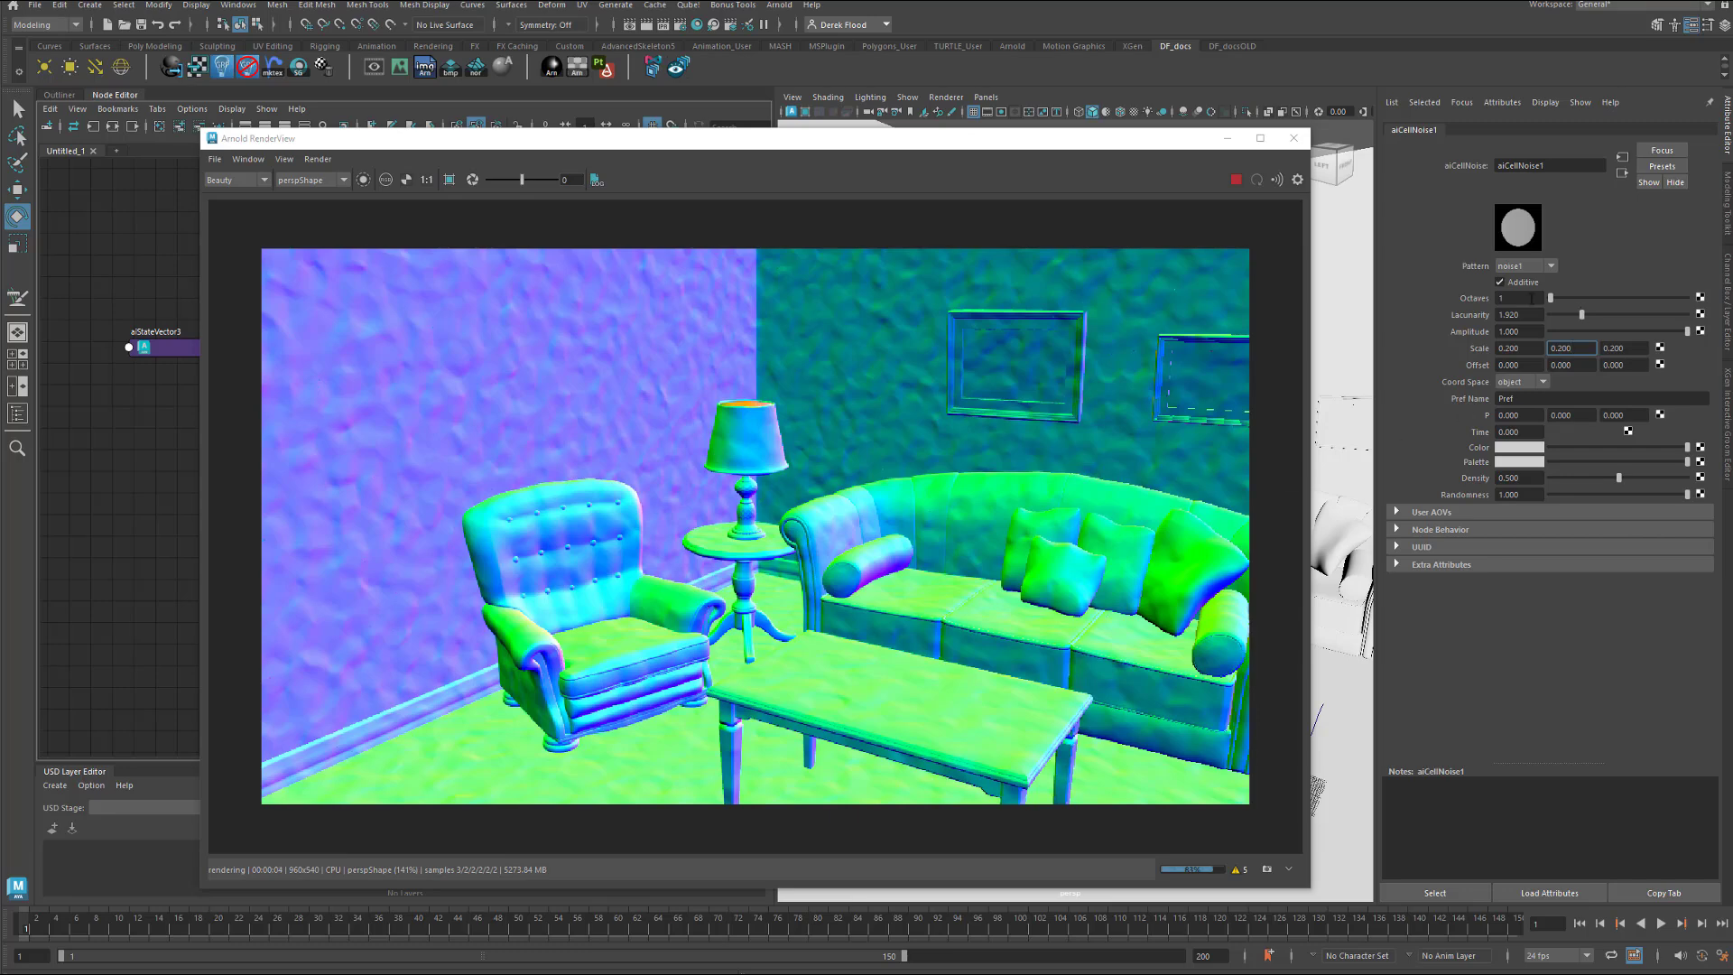
text(2)
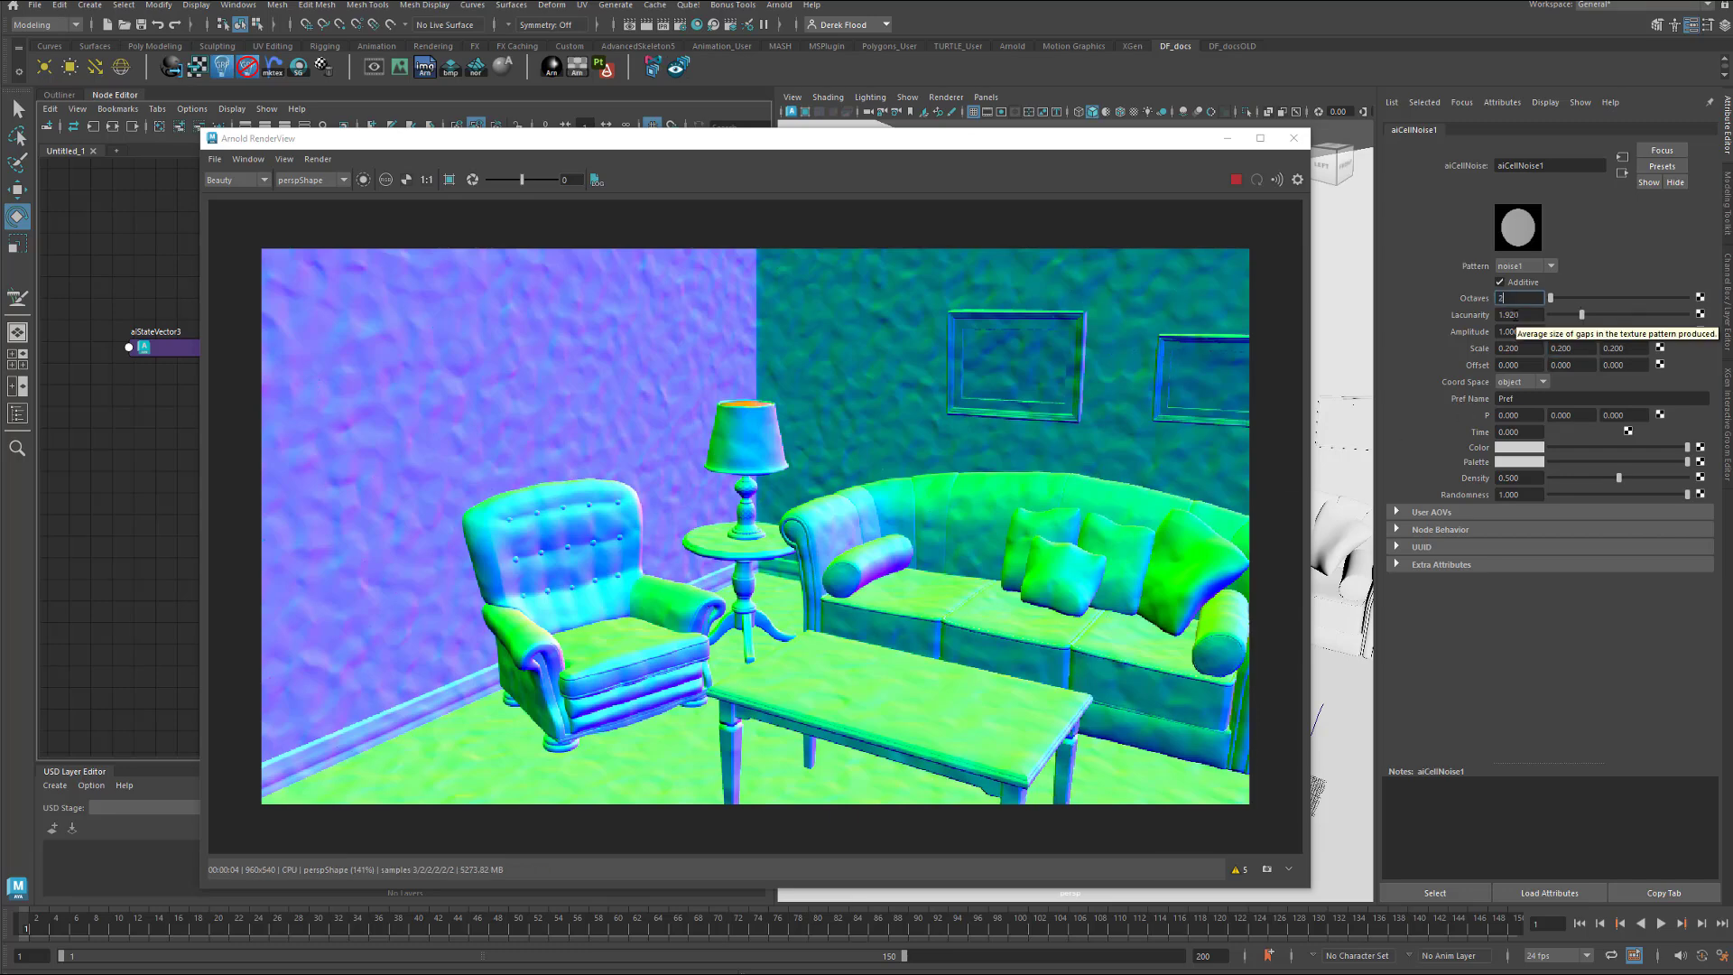
key(Return)
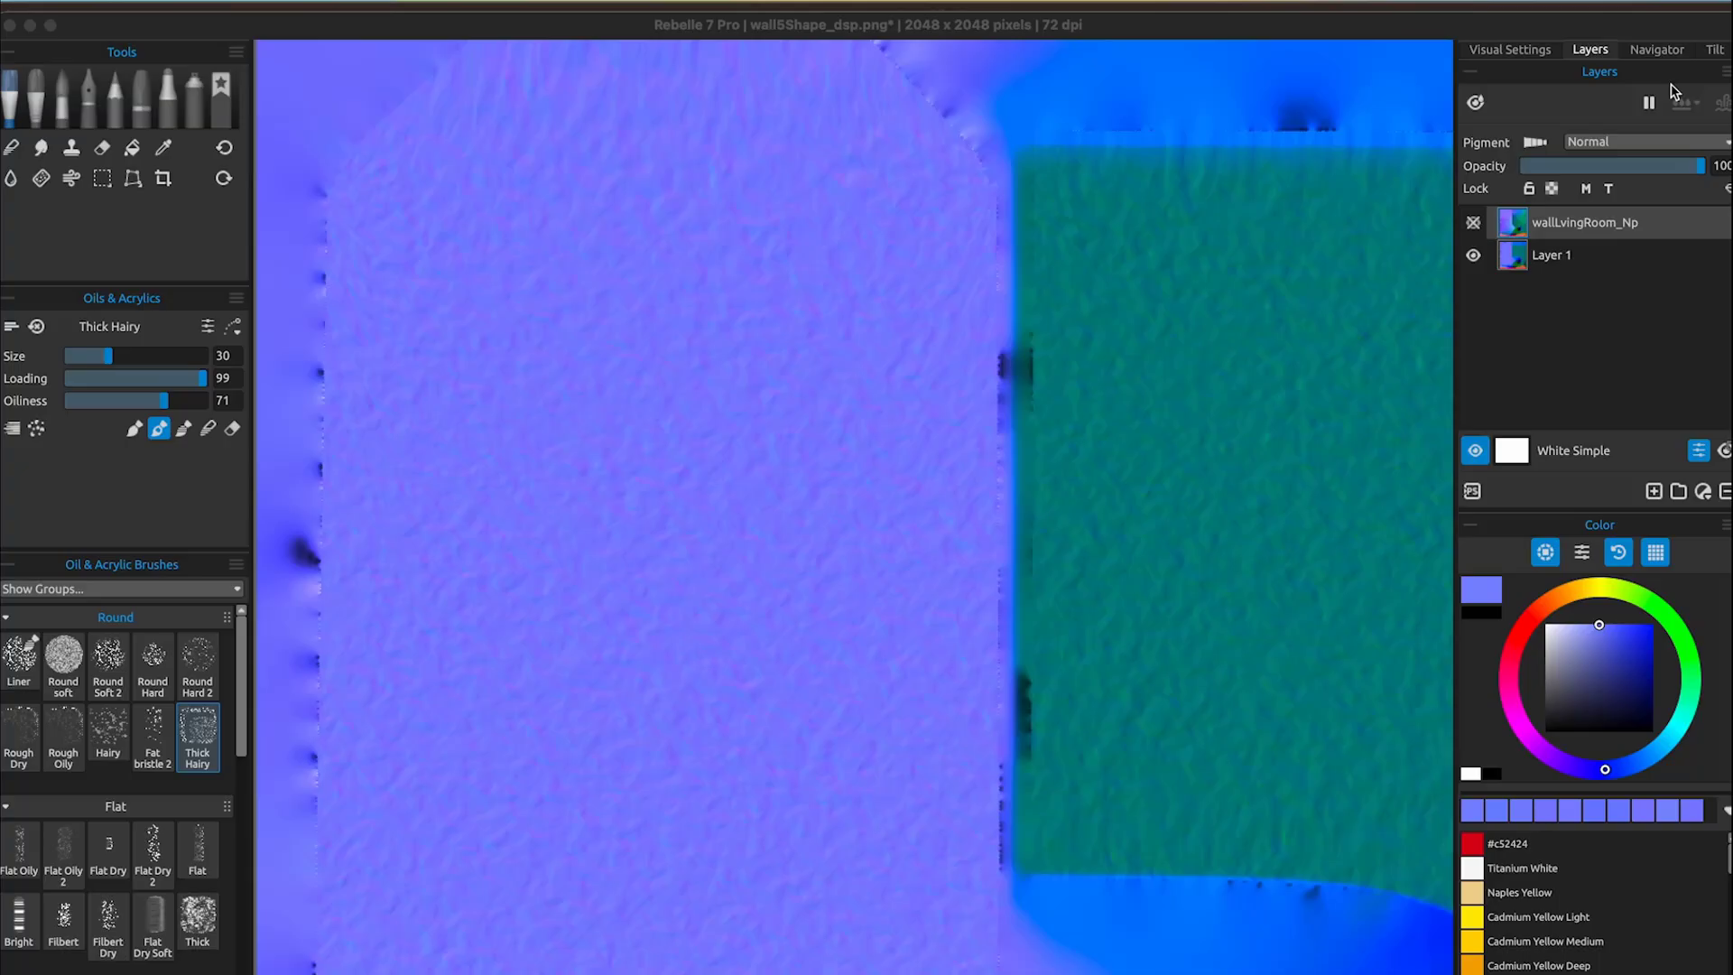
Switch to Rebelle 7 Pro, add a new layer above wallLvingRoom_Np, and enable the T (tracing) option on Layer 1.
click(1656, 51)
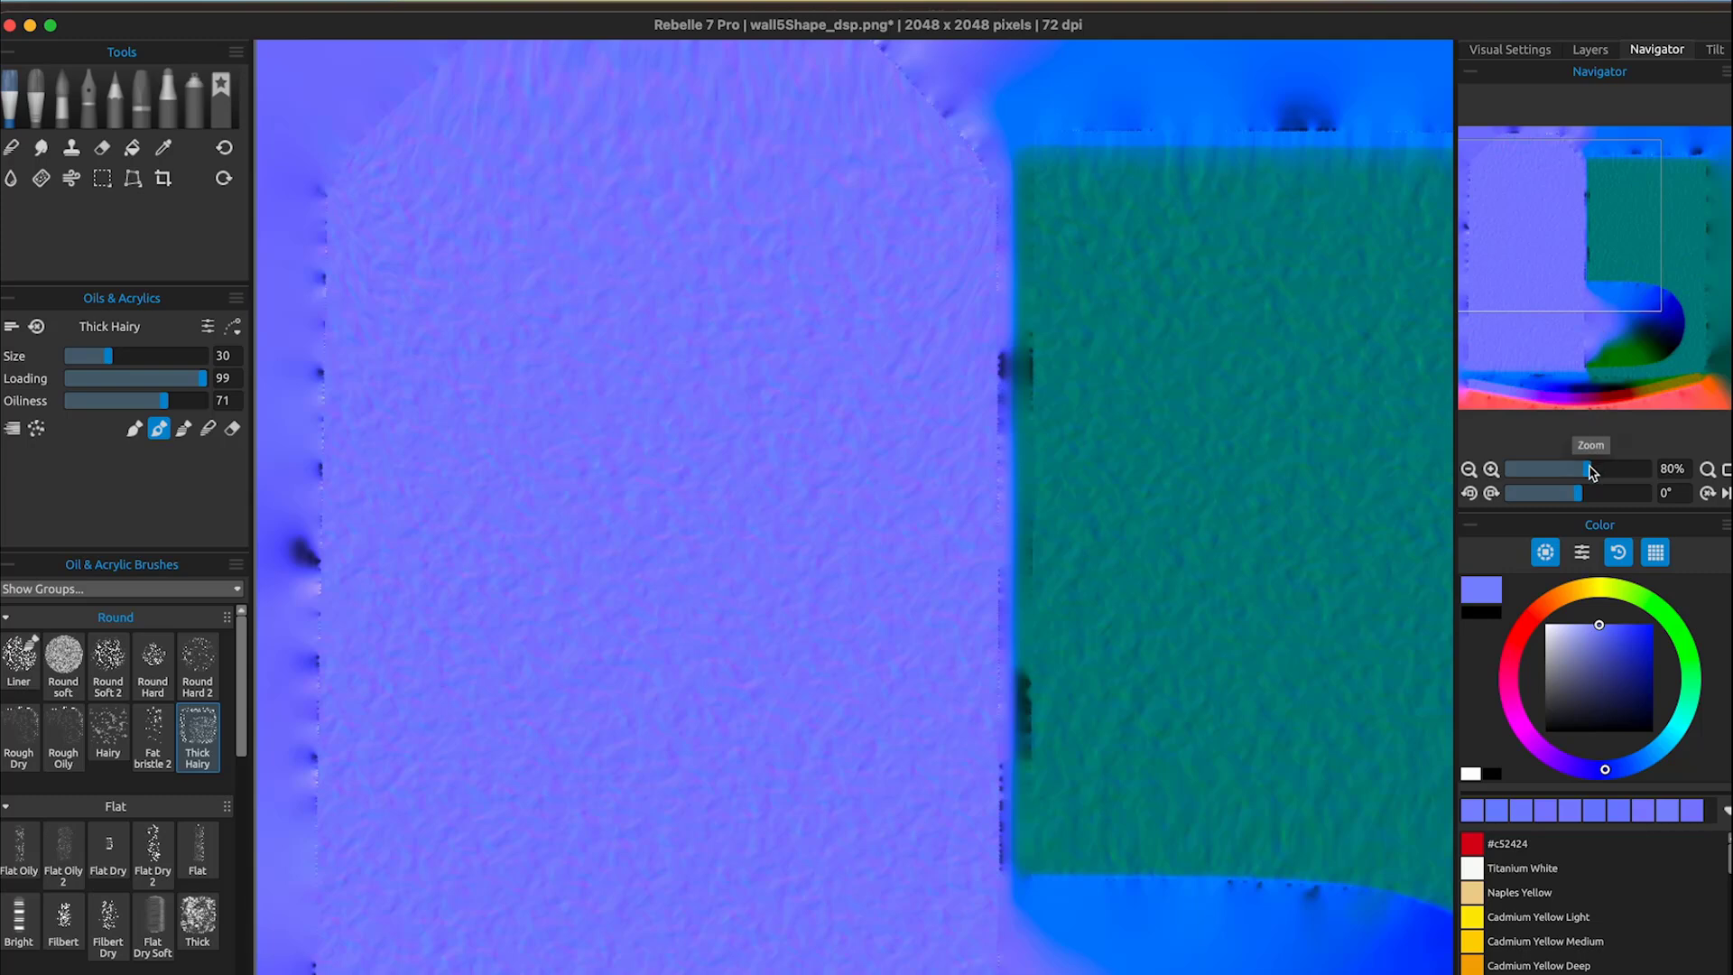
drag(1590, 471, 1594, 473)
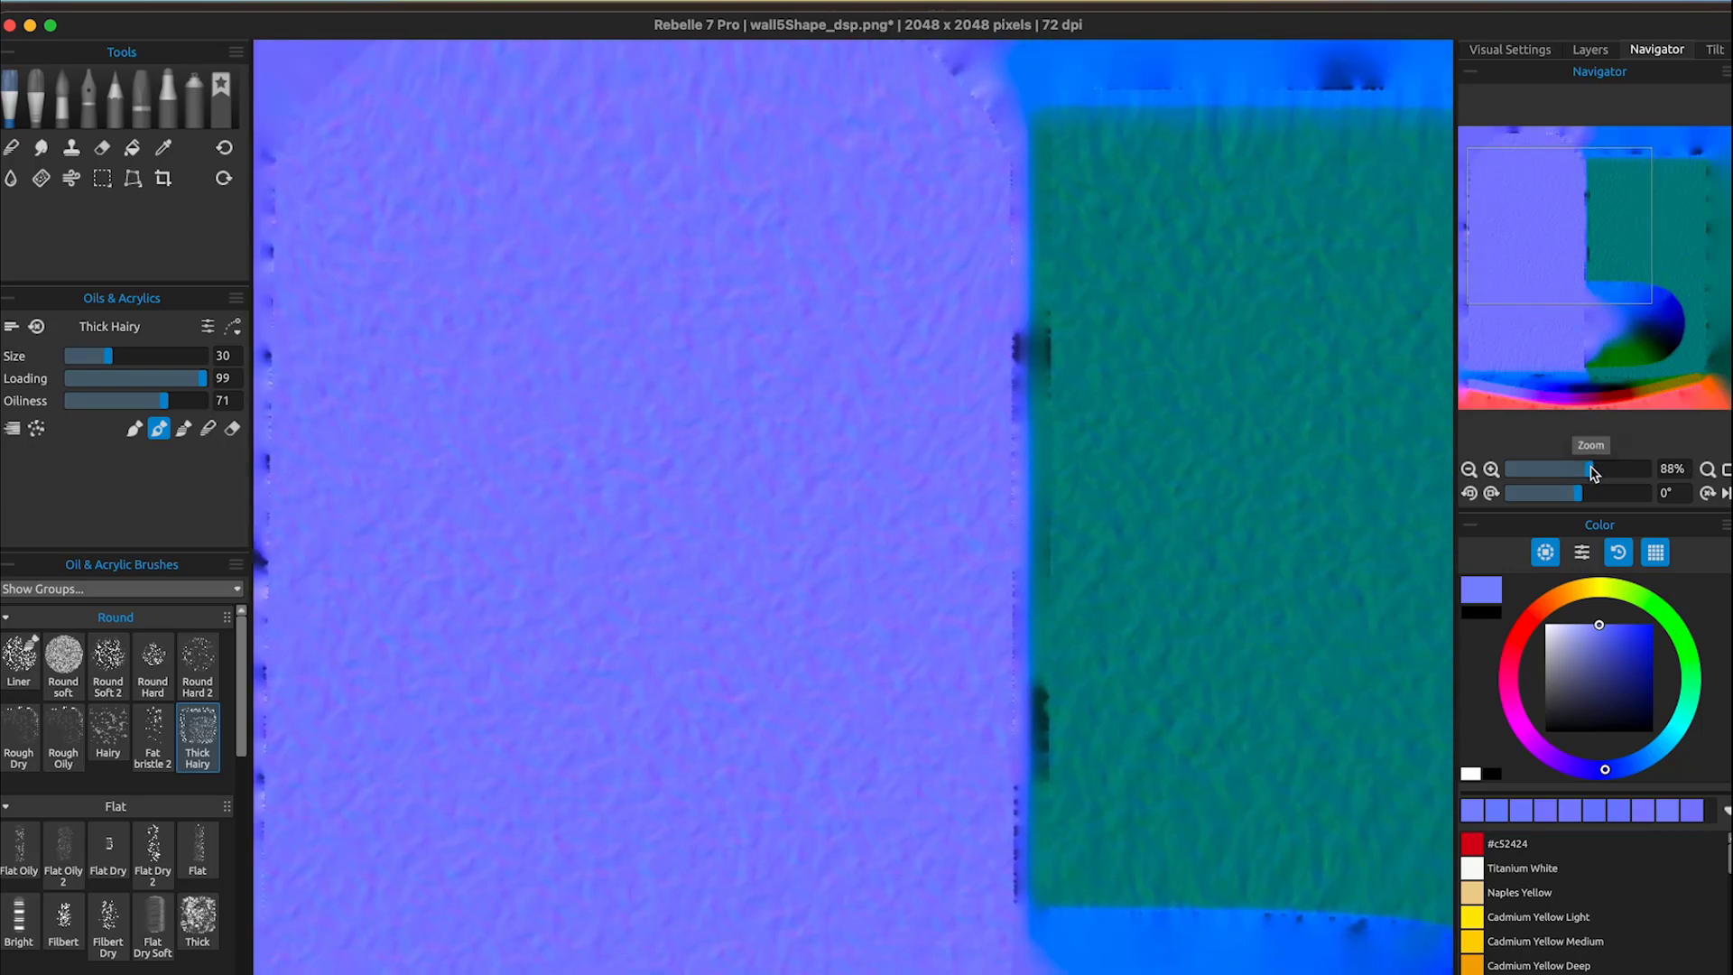
drag(875, 558, 948, 619)
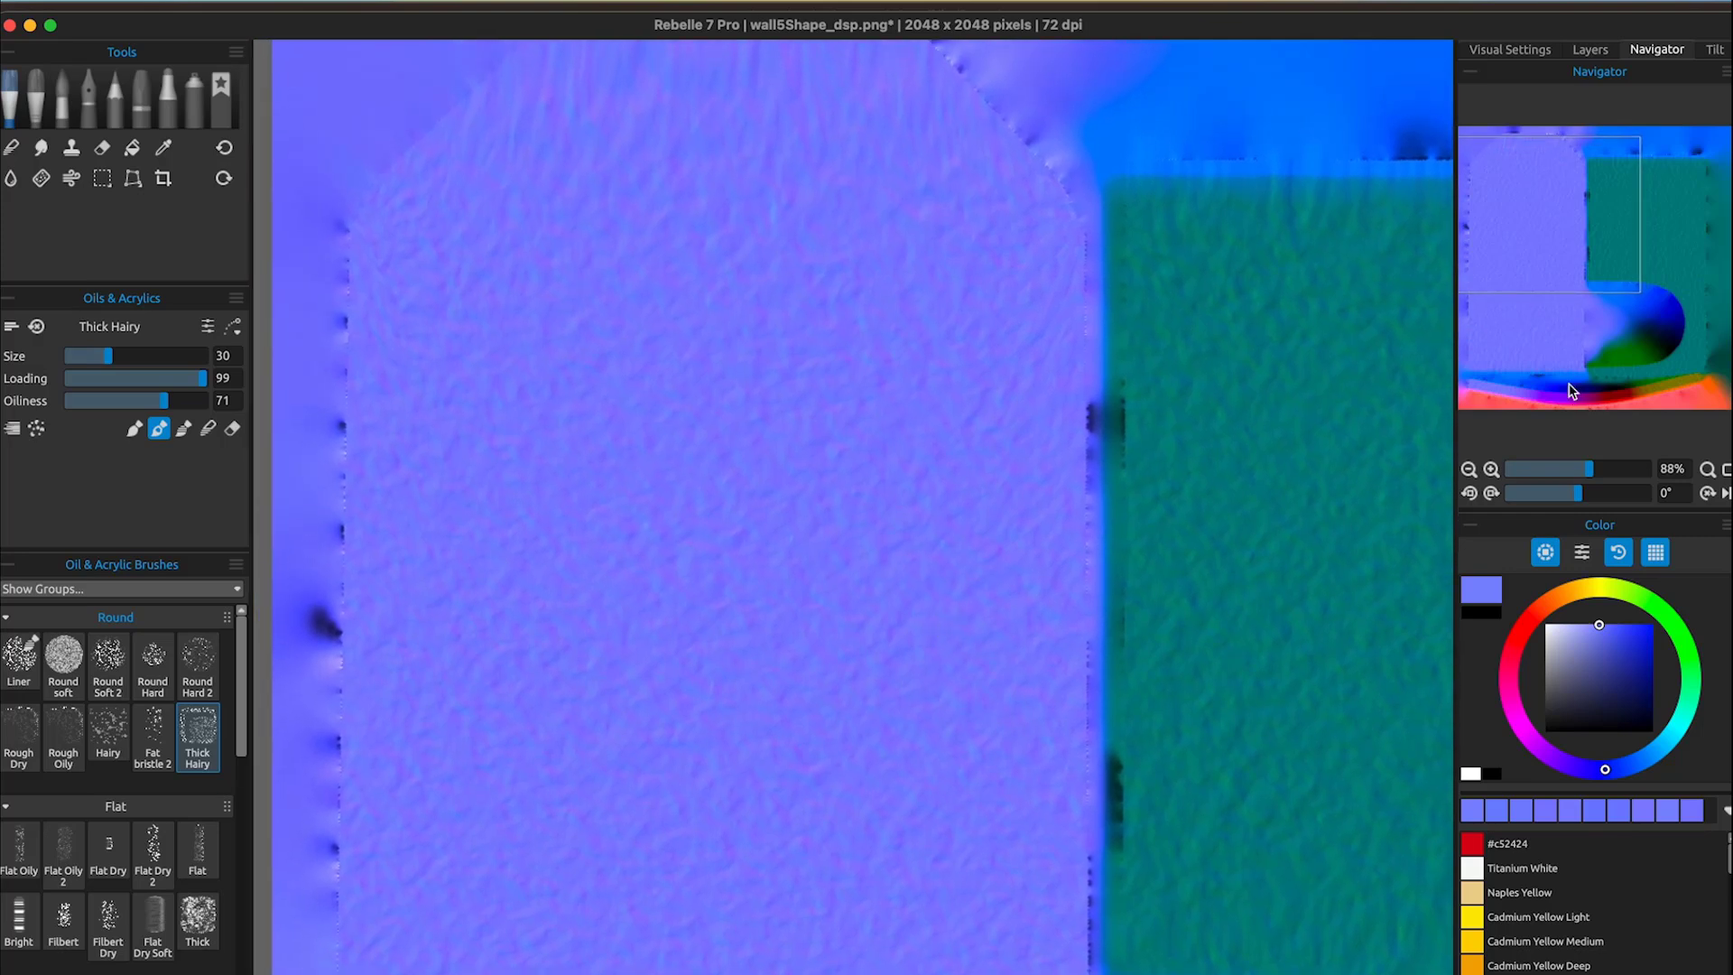
click(1589, 50)
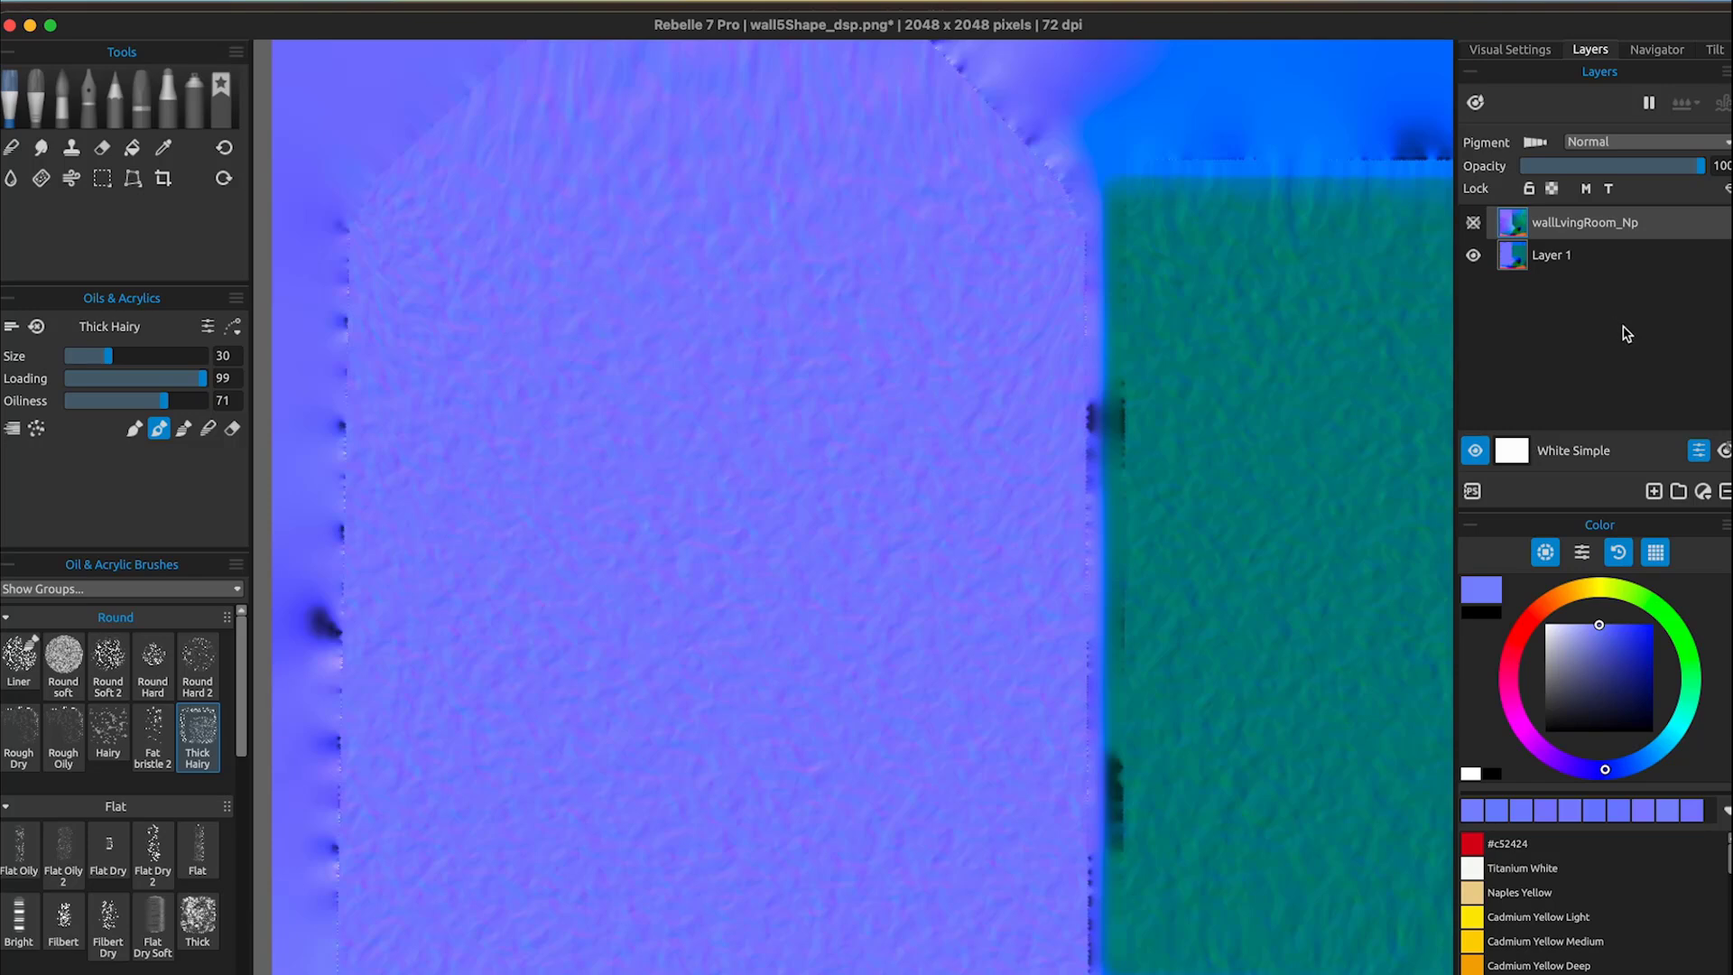
click(1654, 491)
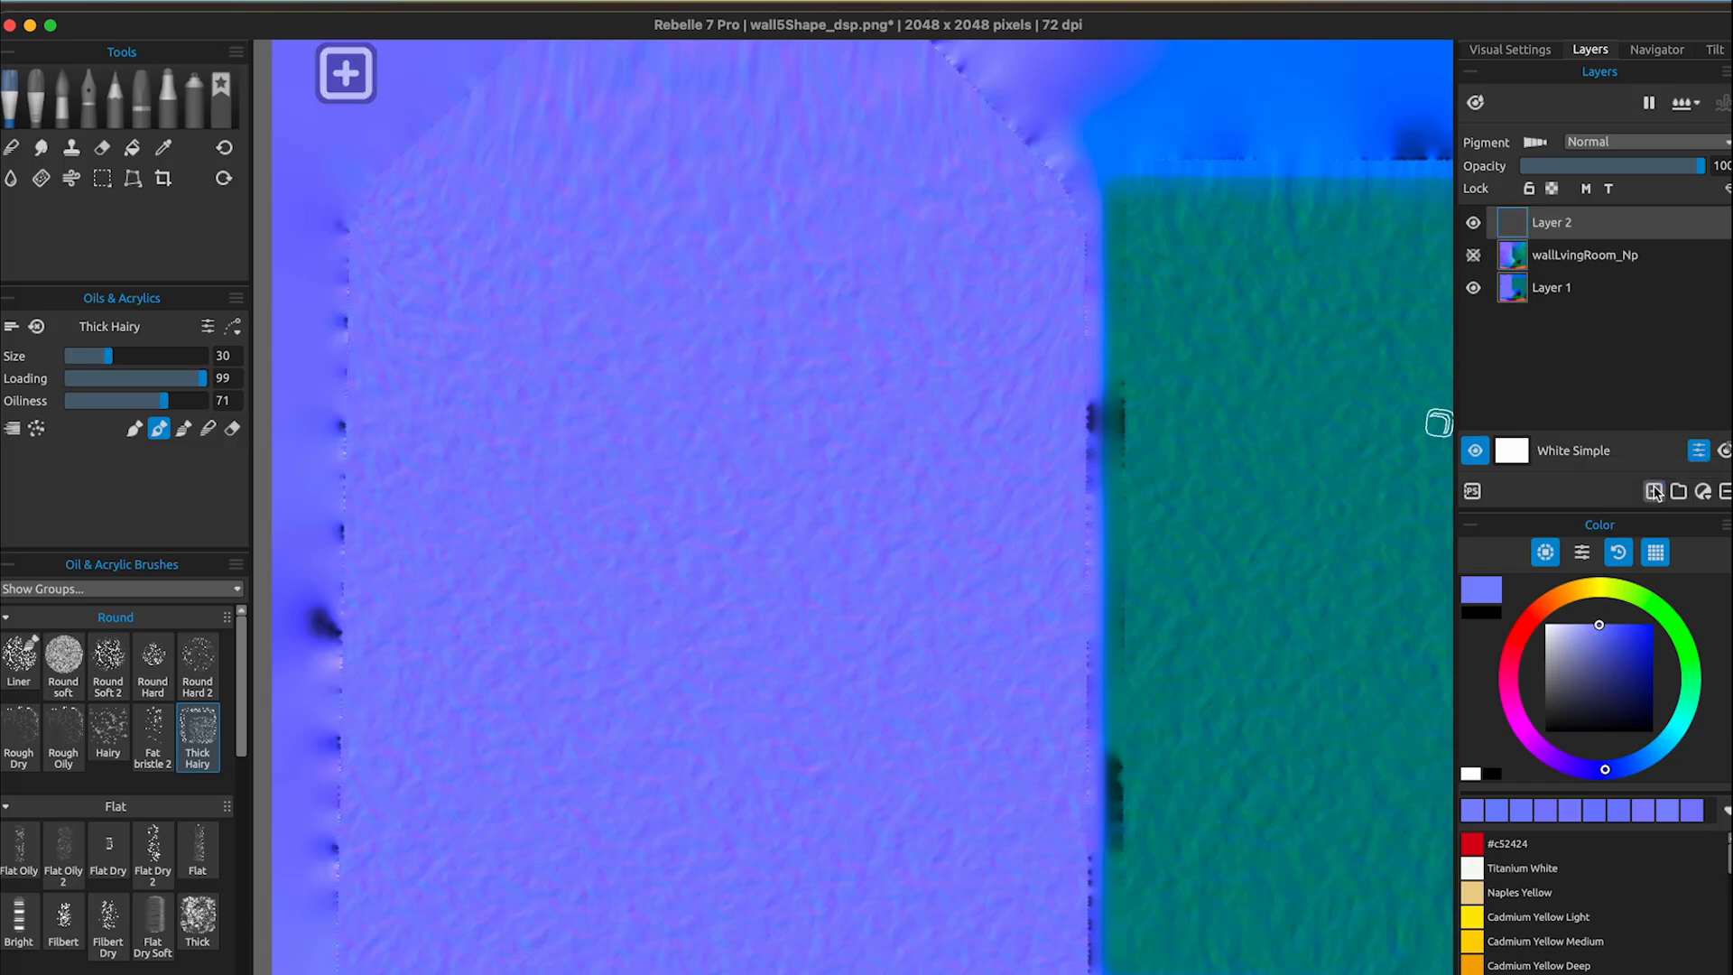
click(1593, 293)
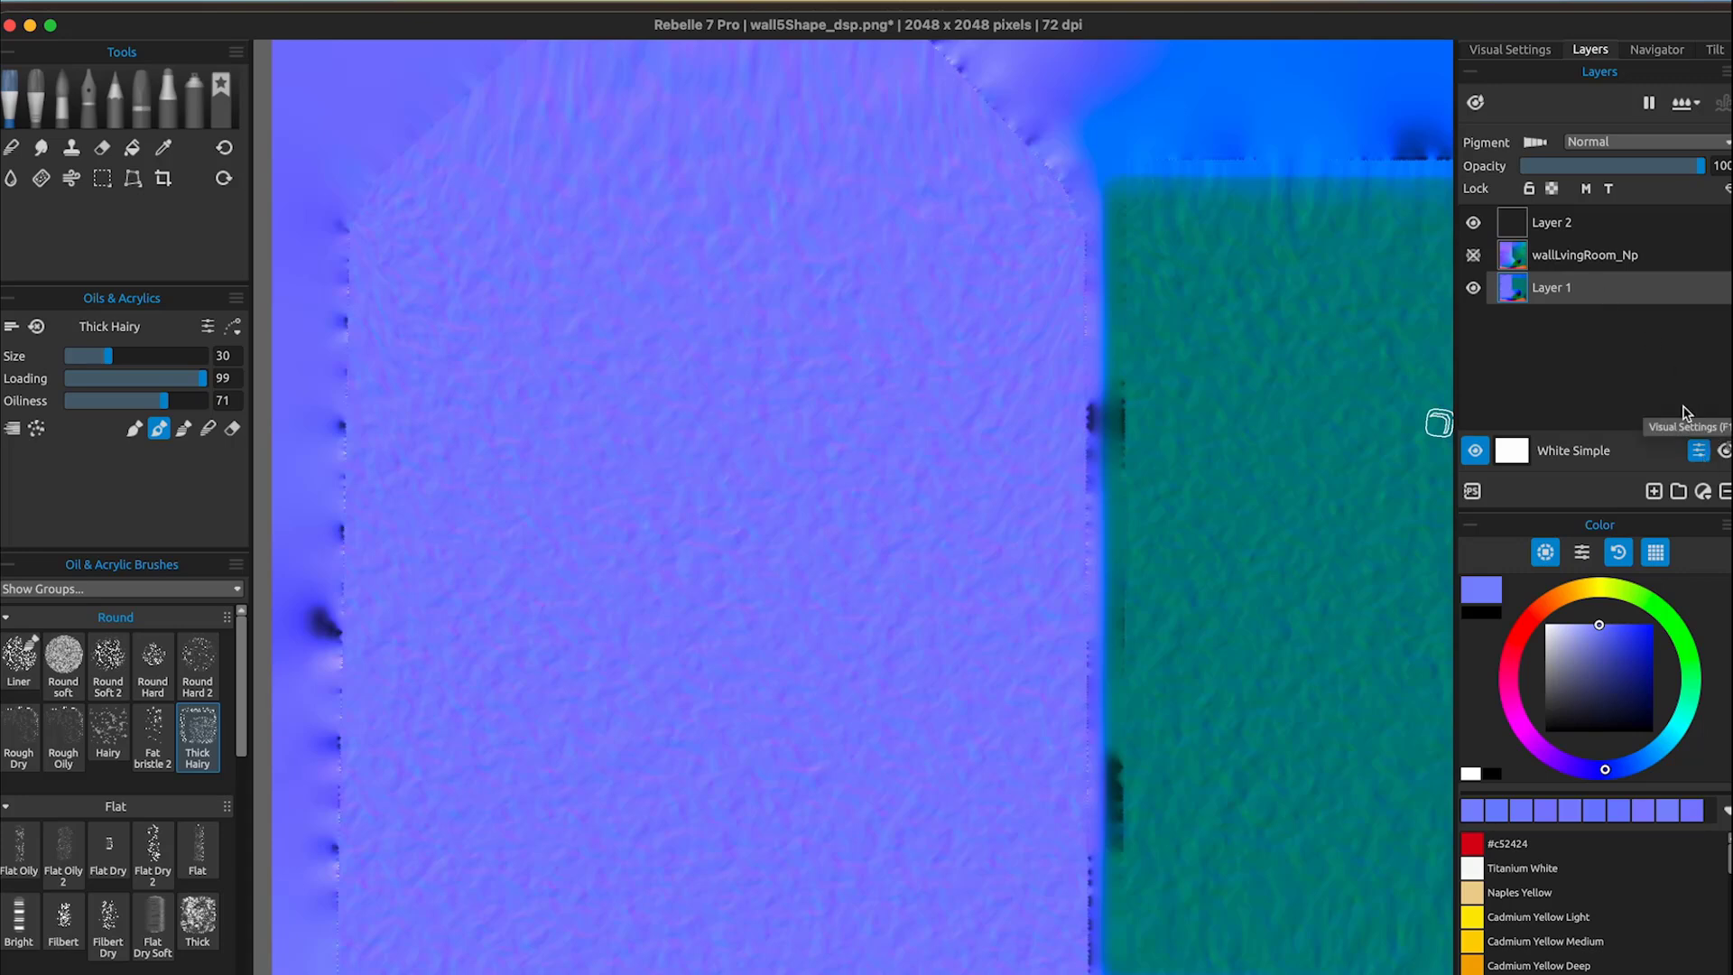
click(1608, 191)
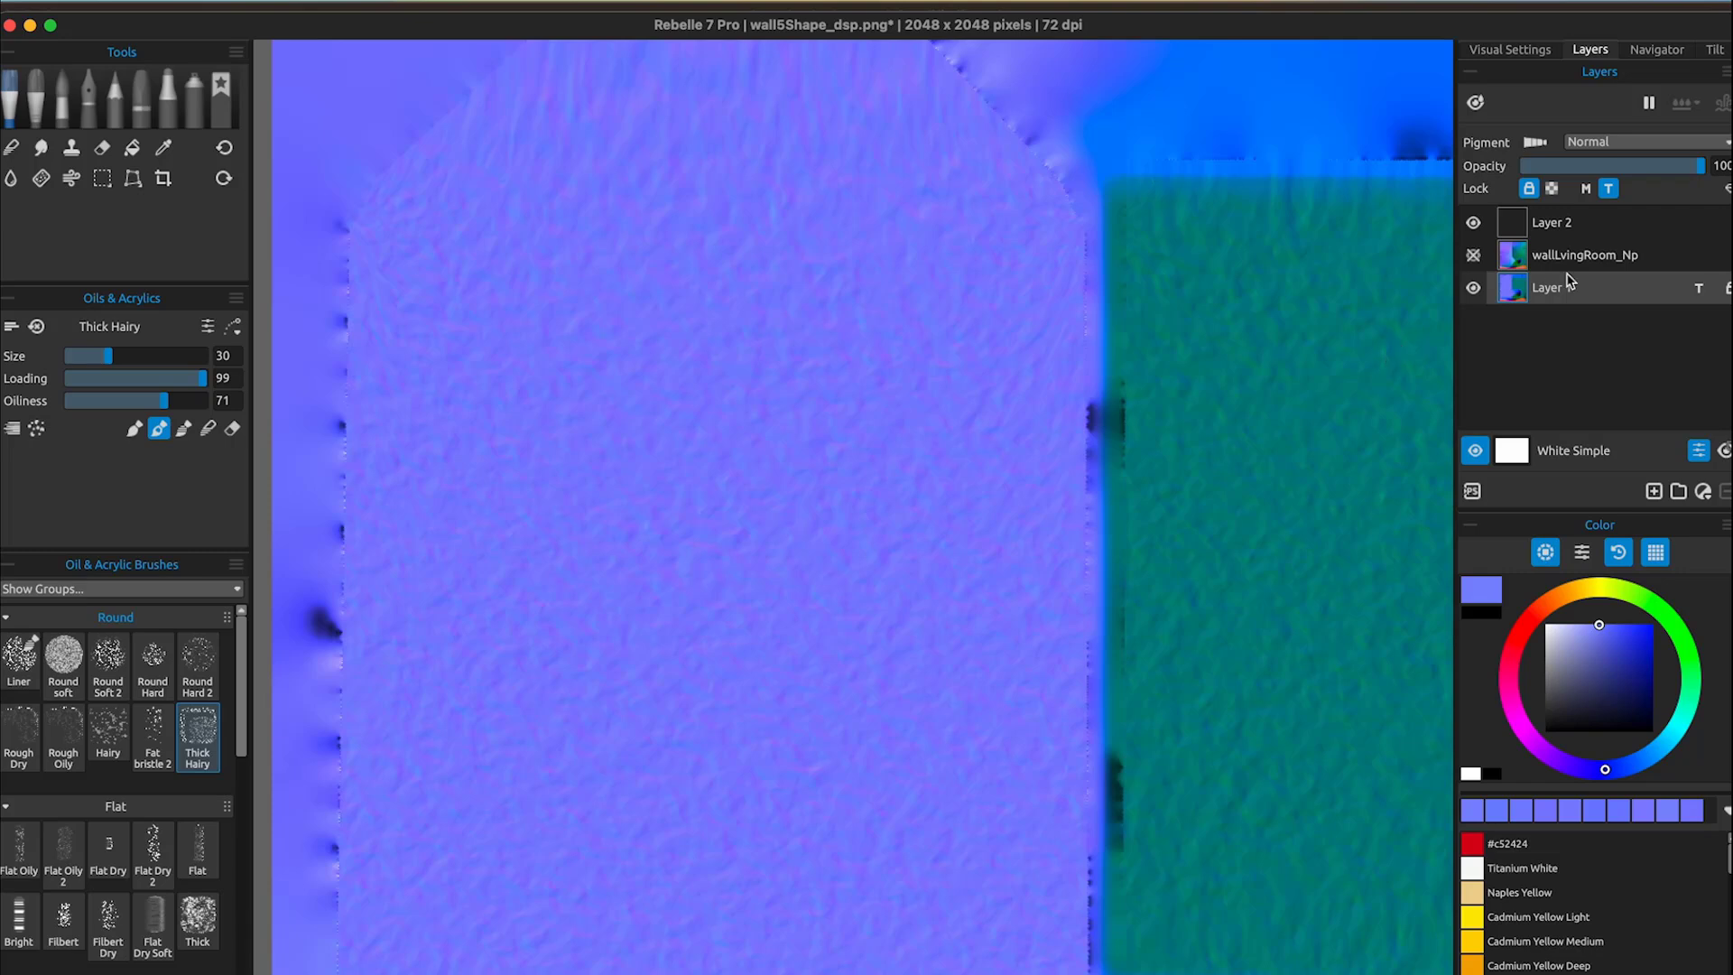
Paint Thick Hairy strokes on Layer 2 across the upper part of the purple wall area, raising the brush size to 40.
click(1576, 229)
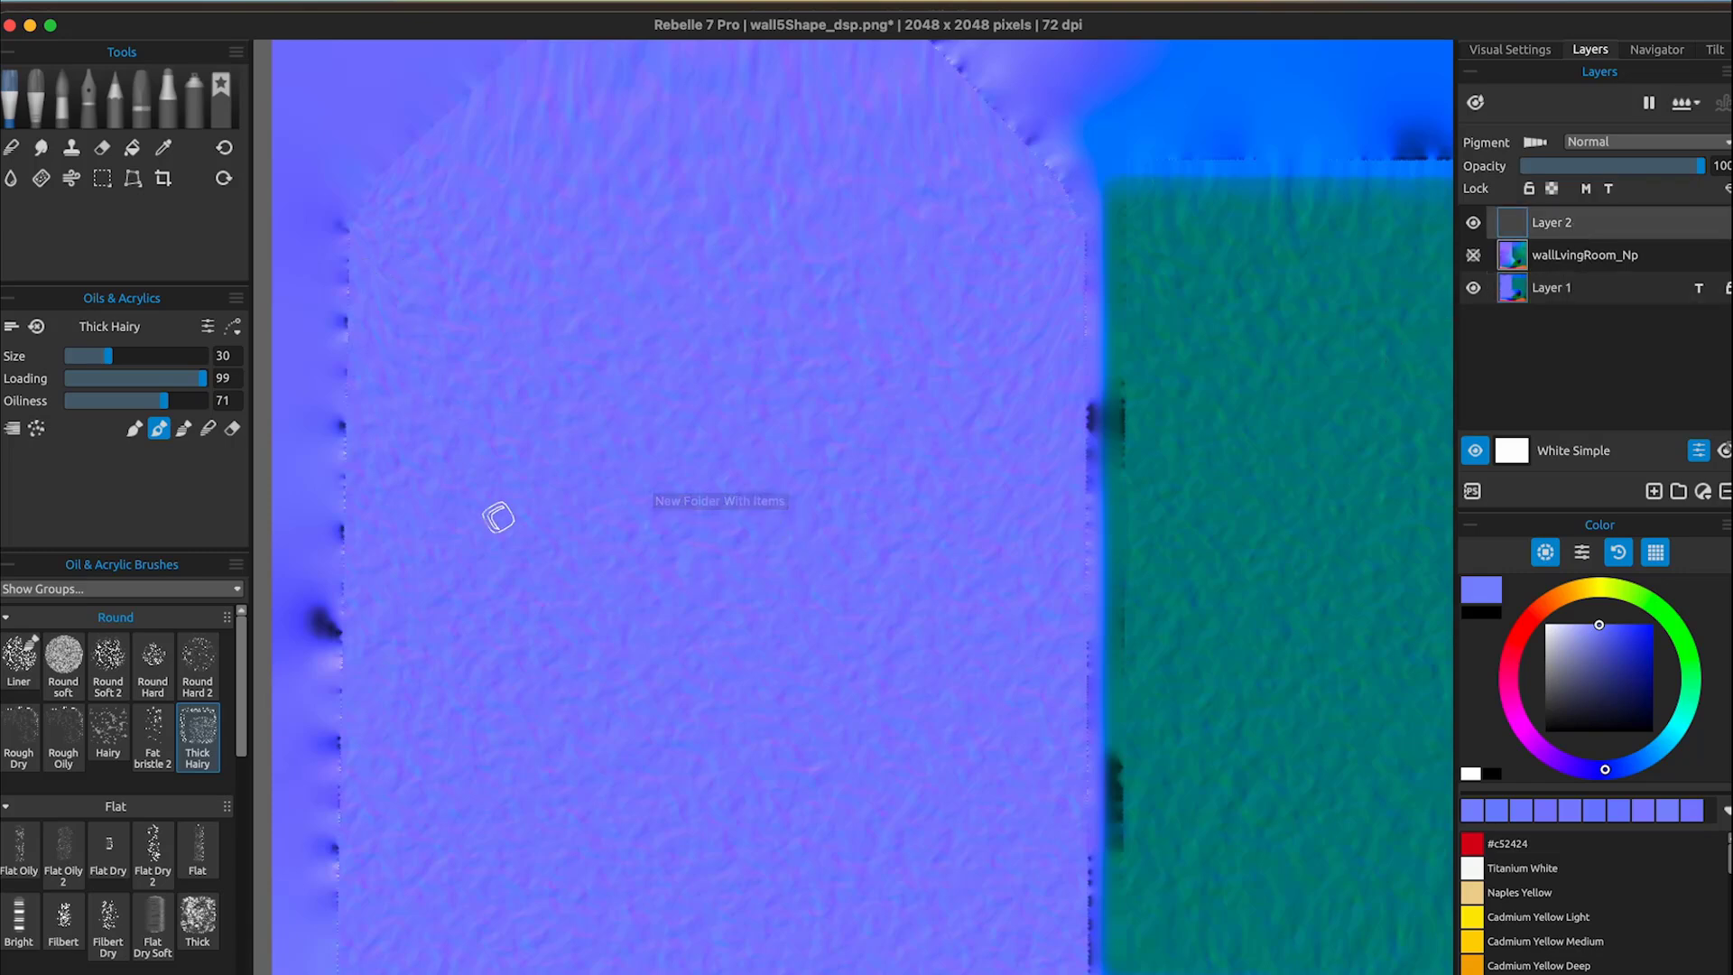
drag(562, 564, 642, 499)
mouse_move(614, 568)
mouse_down()
mouse_move(627, 453)
mouse_move(670, 438)
mouse_move(510, 448)
mouse_up()
drag(479, 561, 562, 530)
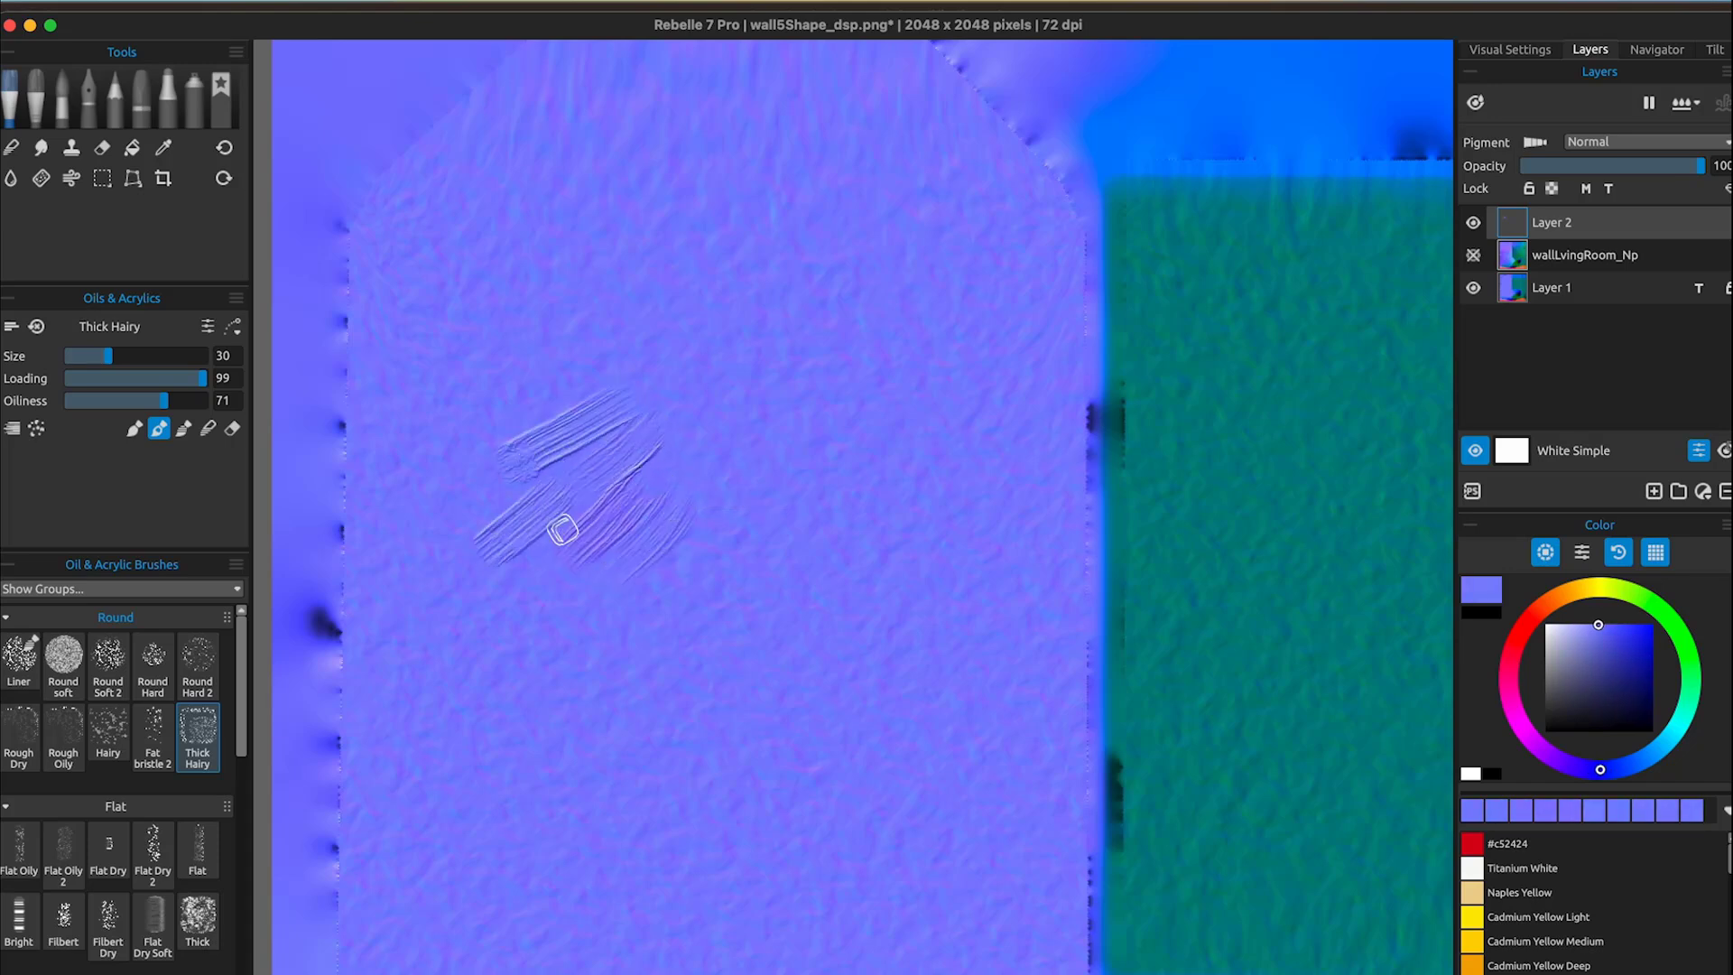
mouse_move(681, 499)
alt+super+mouse_down()
mouse_move(735, 494)
mouse_move(662, 577)
mouse_move(742, 341)
mouse_move(495, 340)
mouse_move(561, 225)
mouse_move(483, 237)
mouse_move(387, 301)
mouse_move(572, 174)
mouse_move(457, 244)
mouse_move(397, 447)
mouse_move(588, 348)
mouse_move(701, 457)
mouse_move(845, 488)
mouse_move(921, 391)
mouse_move(896, 272)
mouse_move(767, 284)
mouse_move(777, 155)
mouse_move(804, 283)
mouse_move(929, 518)
mouse_move(1056, 327)
mouse_move(1014, 232)
mouse_move(956, 220)
mouse_move(866, 290)
mouse_move(951, 127)
alt+super+mouse_up()
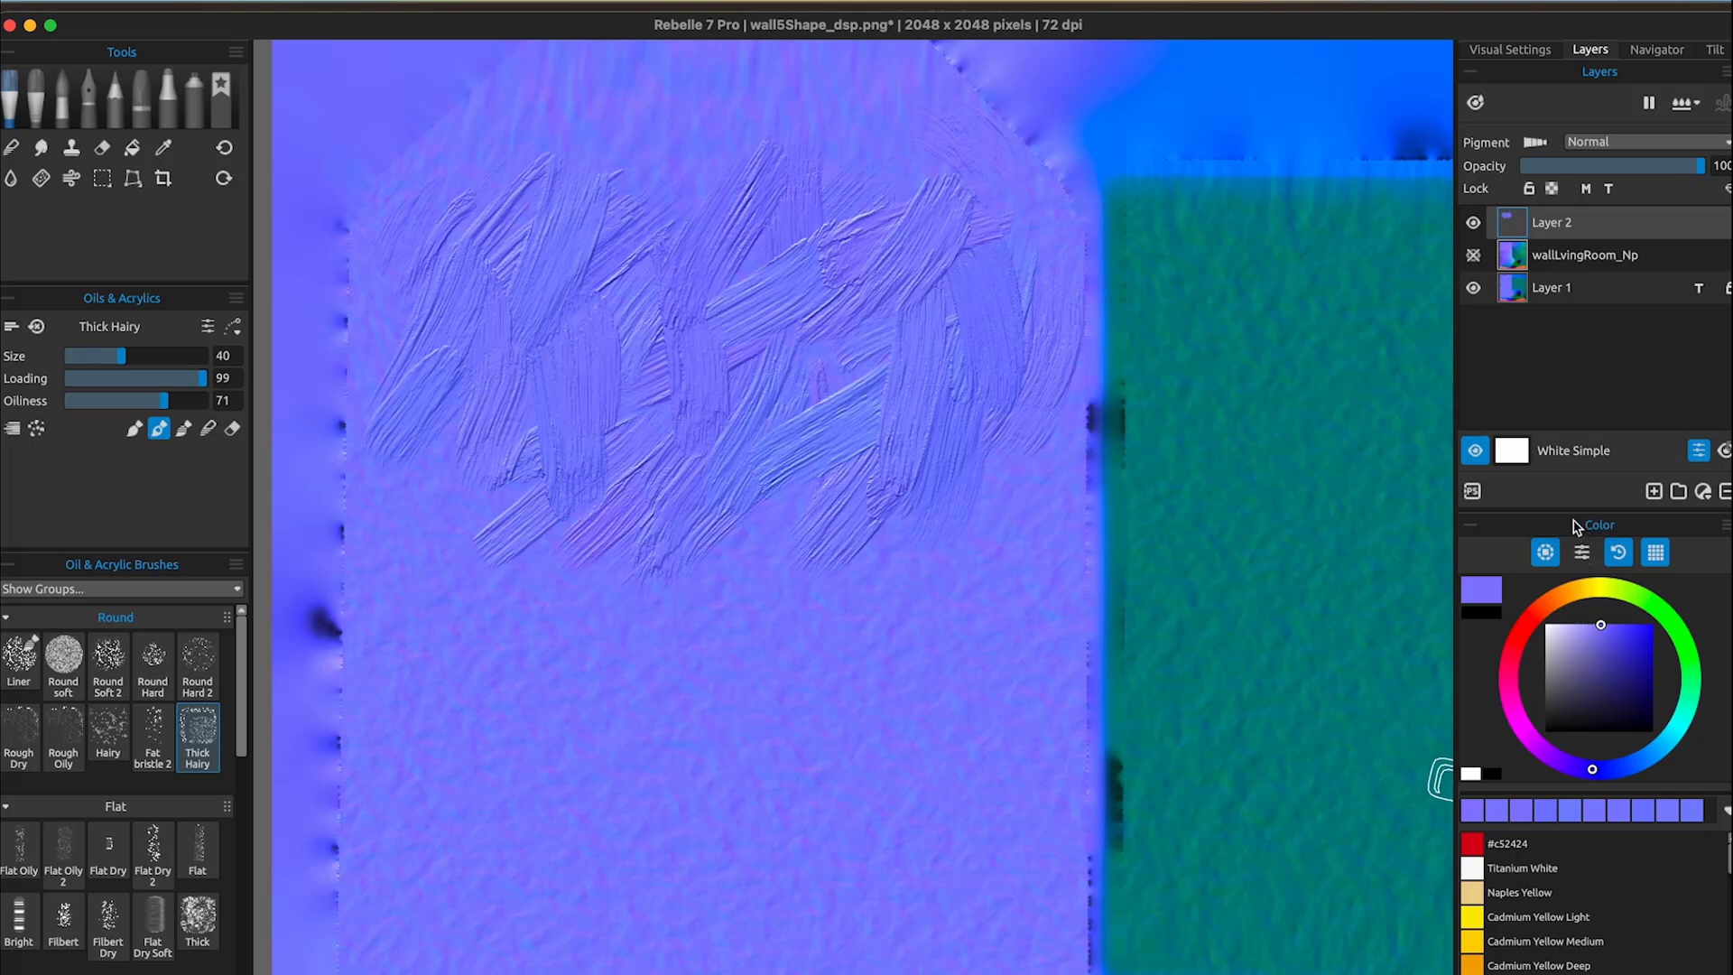
Set the Impasto Depth to 1 and paint strokes over the purple wall's lower half and its edge beside the teal area.
click(1502, 53)
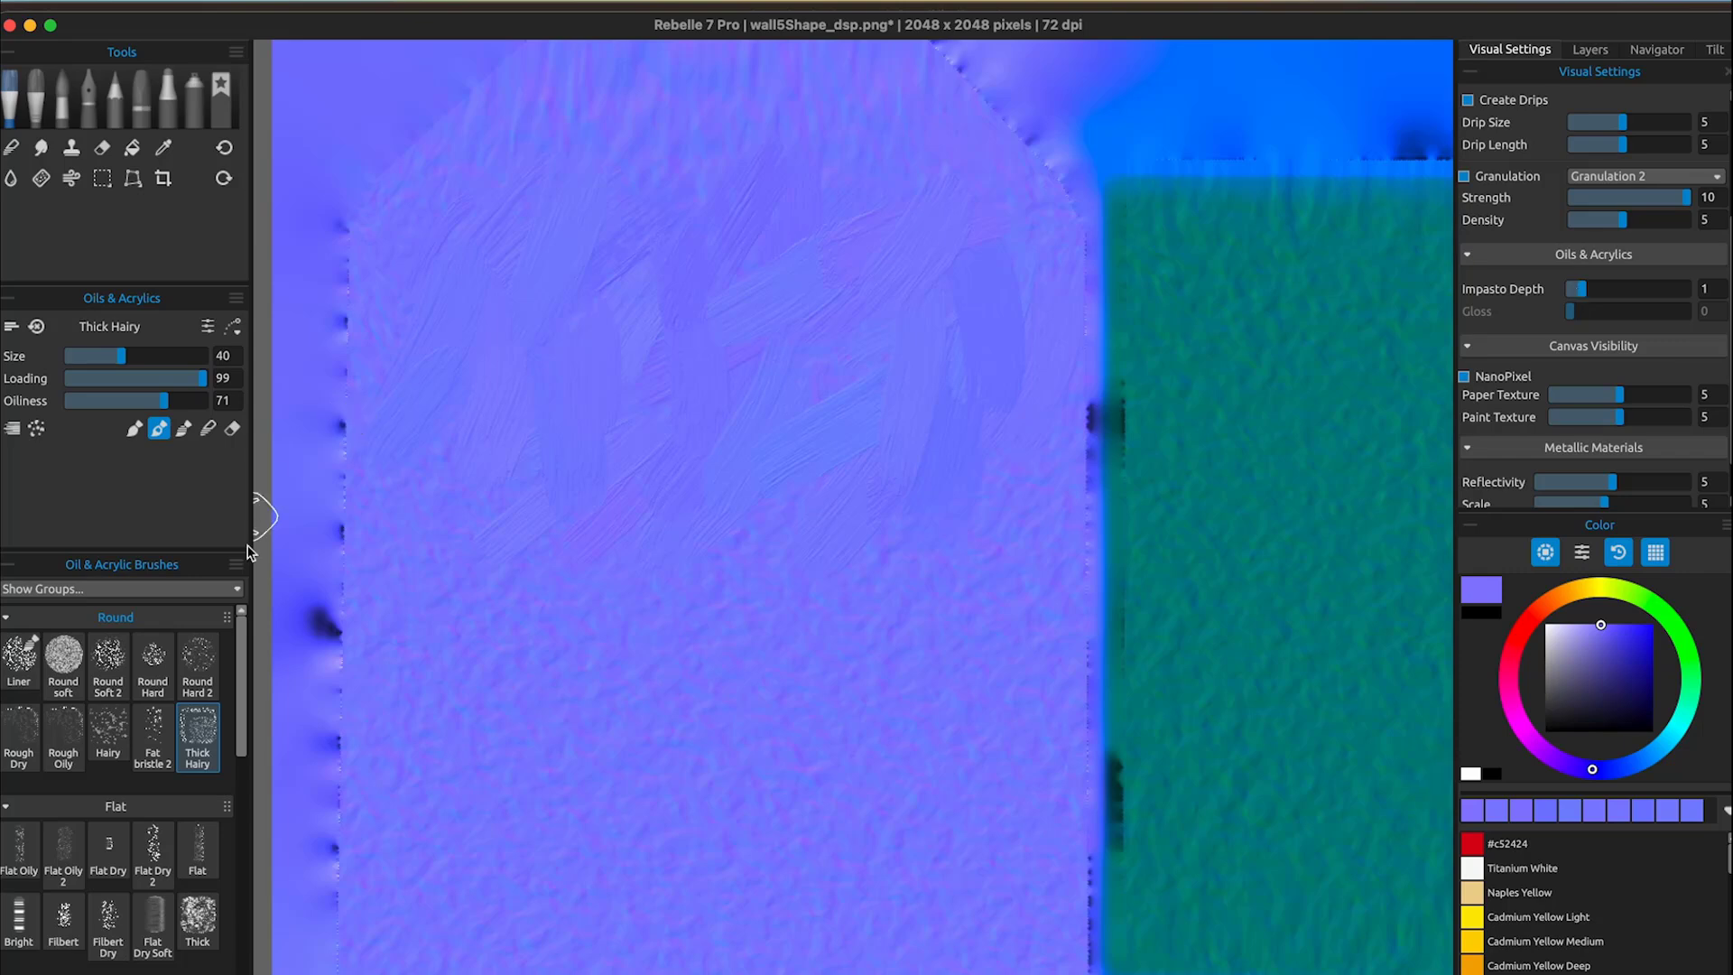
mouse_move(699, 731)
mouse_down()
mouse_move(747, 638)
mouse_move(673, 804)
mouse_move(615, 801)
mouse_move(571, 570)
mouse_move(518, 515)
mouse_move(434, 804)
mouse_move(635, 824)
mouse_up()
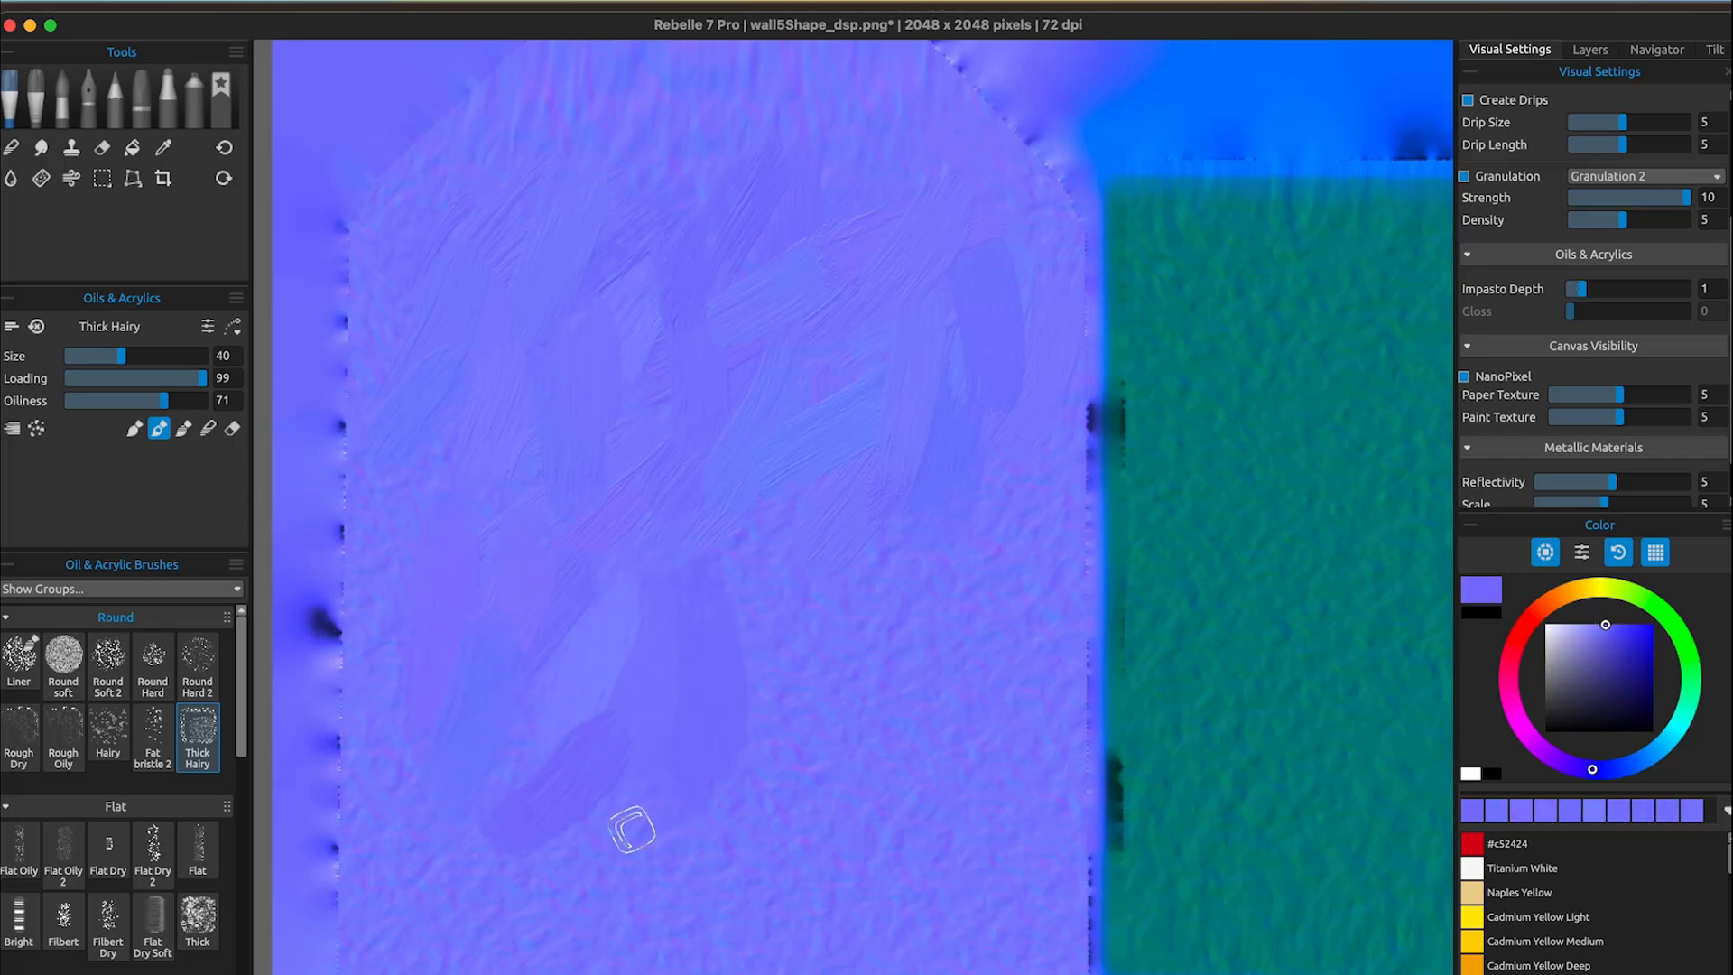
mouse_move(876, 838)
mouse_down()
mouse_move(836, 619)
mouse_move(813, 584)
mouse_move(728, 600)
mouse_move(930, 810)
mouse_move(987, 824)
mouse_move(967, 600)
mouse_move(815, 784)
mouse_up()
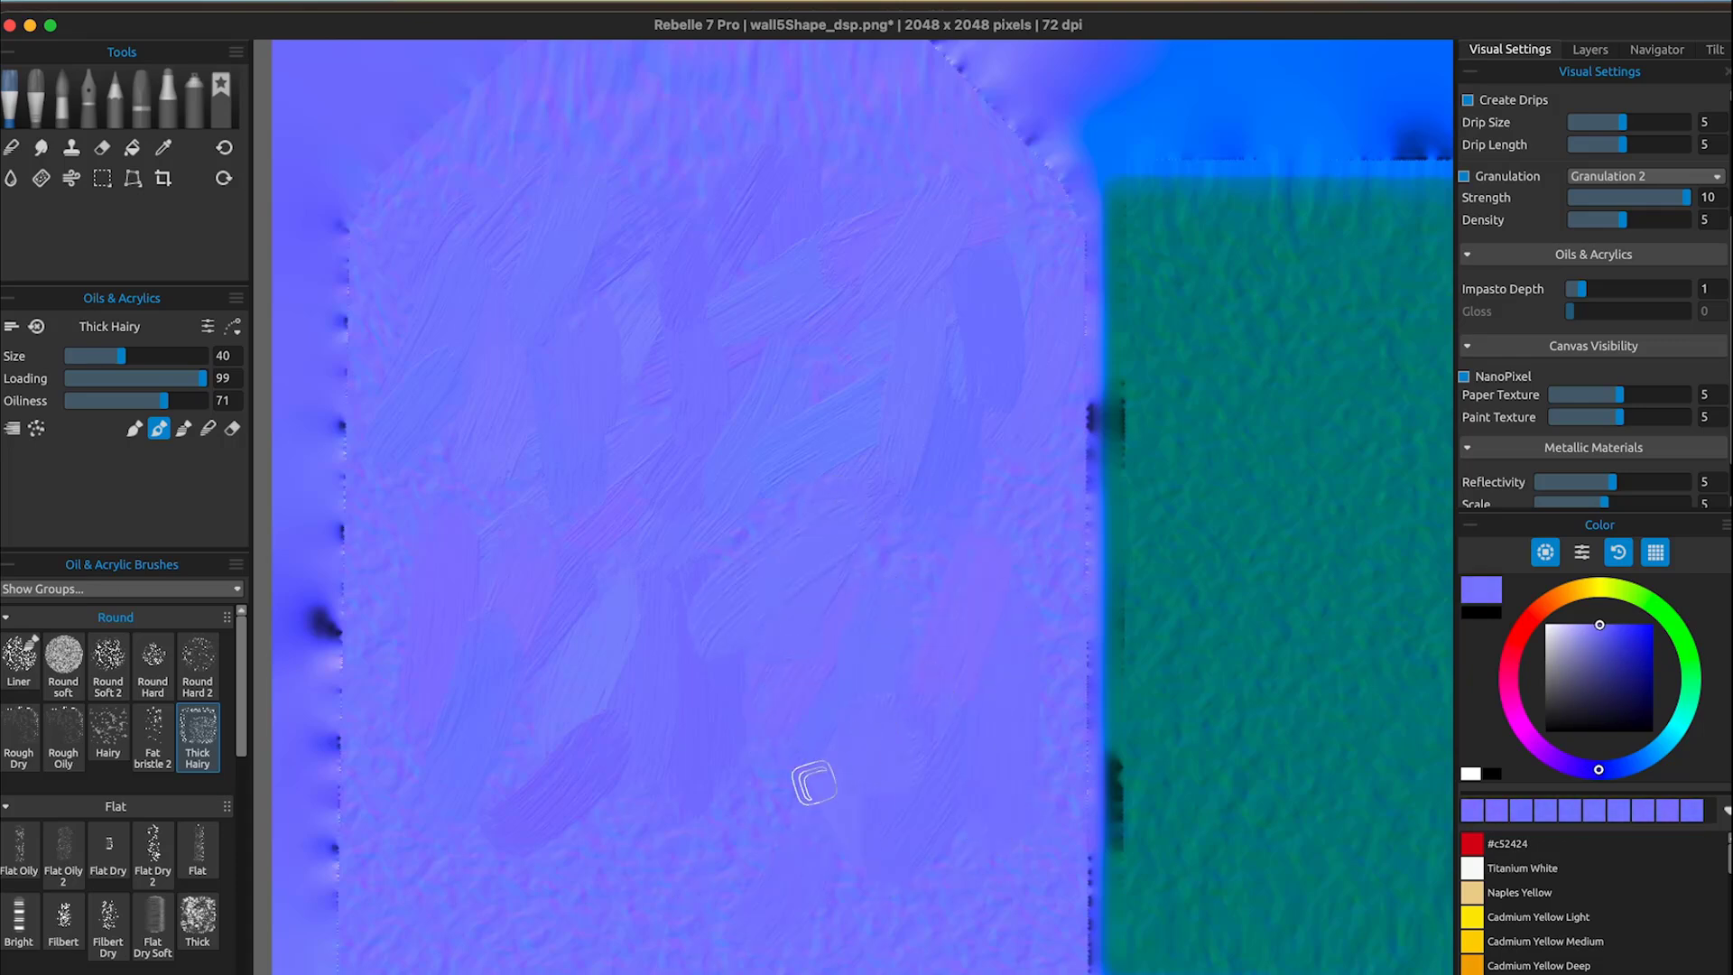
mouse_move(872, 900)
mouse_down()
mouse_move(978, 842)
mouse_move(951, 763)
mouse_move(715, 705)
mouse_move(607, 754)
mouse_move(476, 750)
mouse_move(479, 720)
mouse_move(410, 843)
mouse_move(593, 942)
mouse_up()
mouse_move(983, 719)
mouse_down()
mouse_move(1080, 565)
mouse_move(1052, 488)
mouse_move(1075, 287)
mouse_up()
drag(1010, 192, 957, 266)
drag(954, 167, 829, 264)
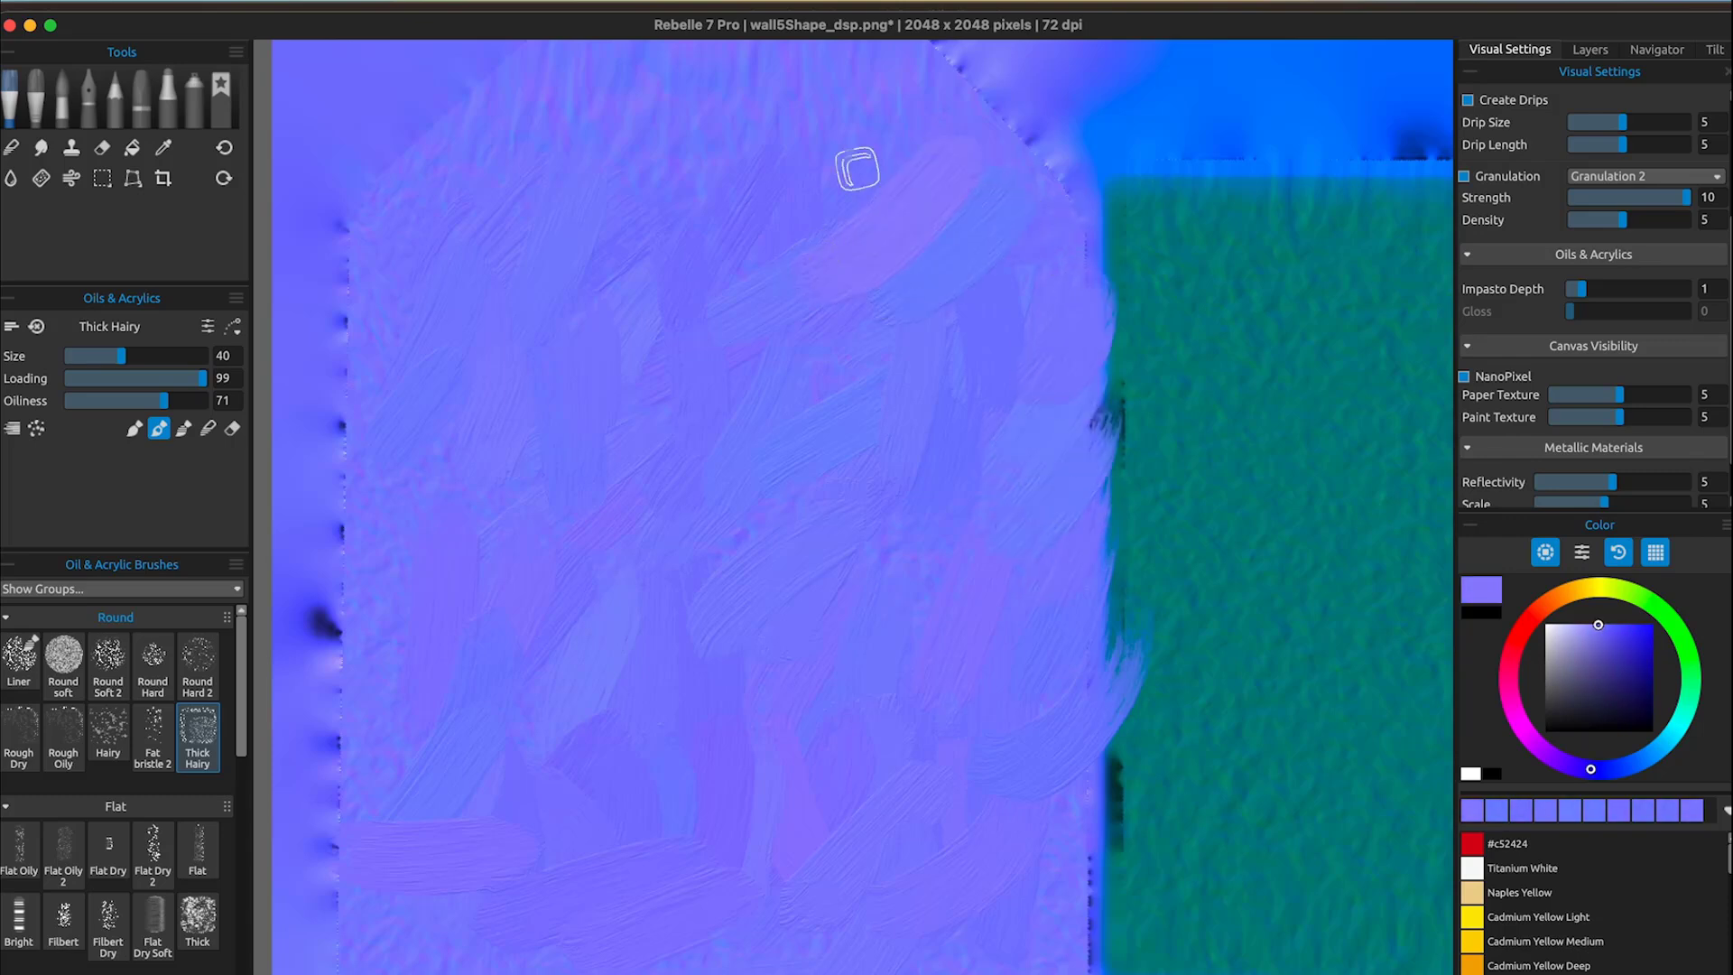
Layer more Thick Hairy strokes over the purple wall's centre, left side and upper-left edge to cover the noise texture.
drag(736, 205, 713, 420)
drag(896, 271, 935, 456)
drag(855, 213, 849, 479)
drag(1018, 339, 901, 491)
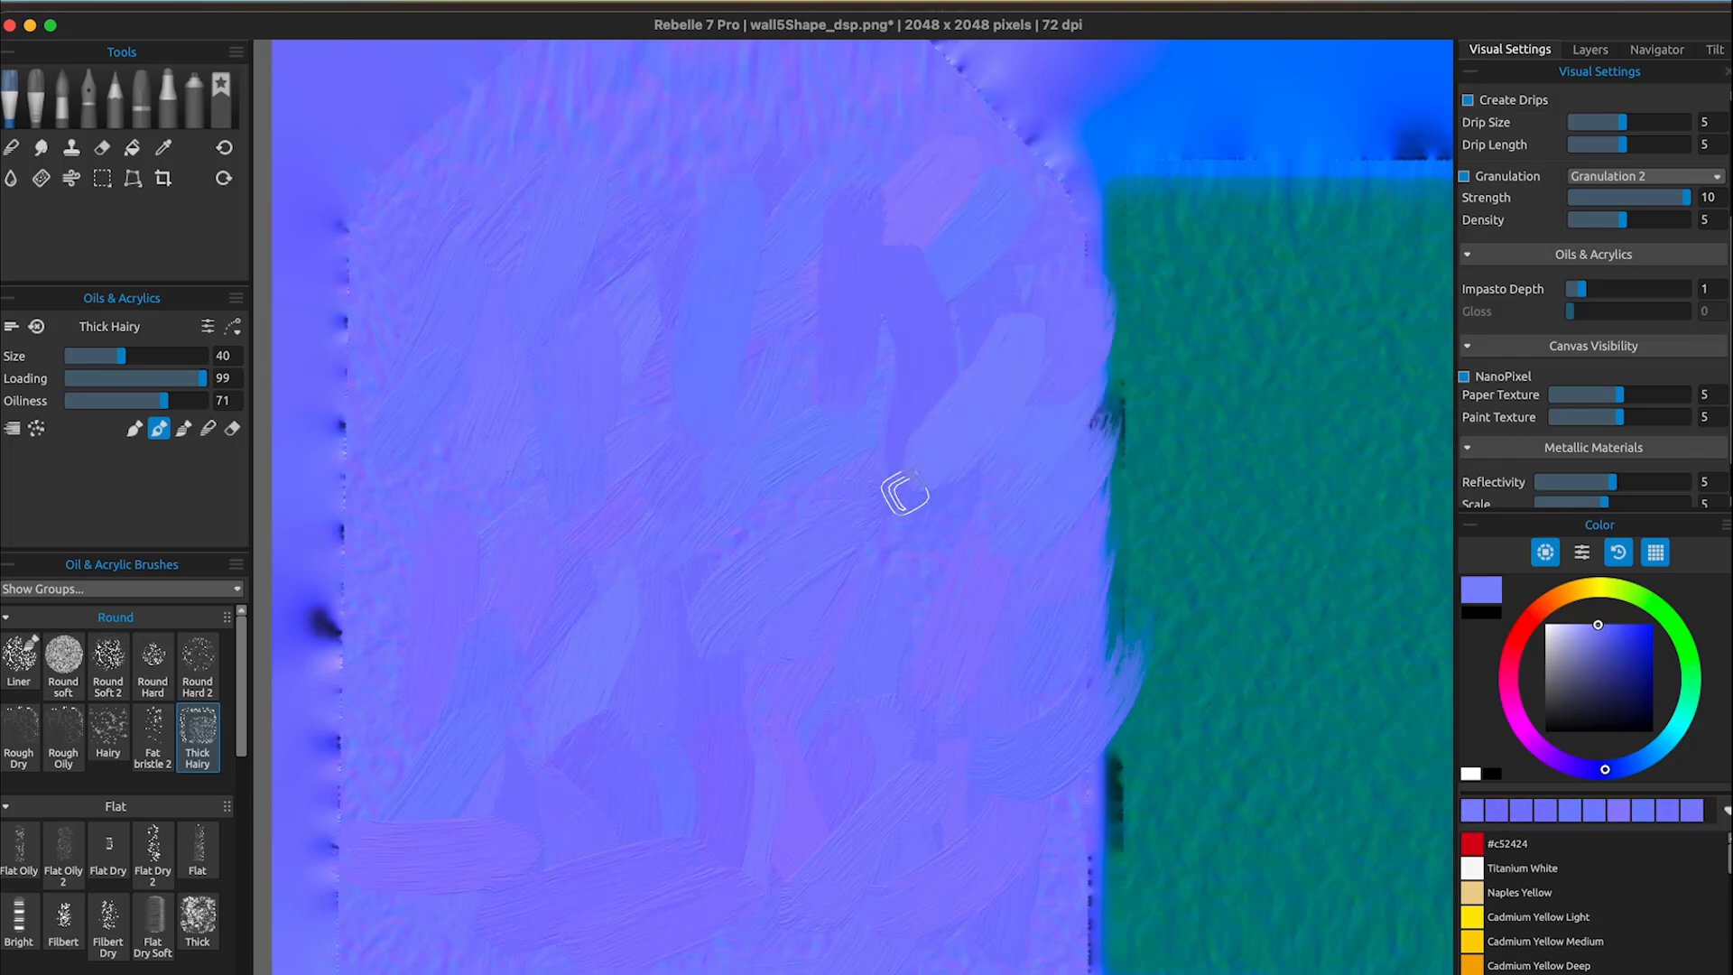
mouse_move(926, 336)
mouse_down()
mouse_move(803, 522)
mouse_move(965, 445)
mouse_up()
mouse_move(997, 639)
mouse_down()
mouse_move(916, 438)
mouse_move(830, 662)
mouse_up()
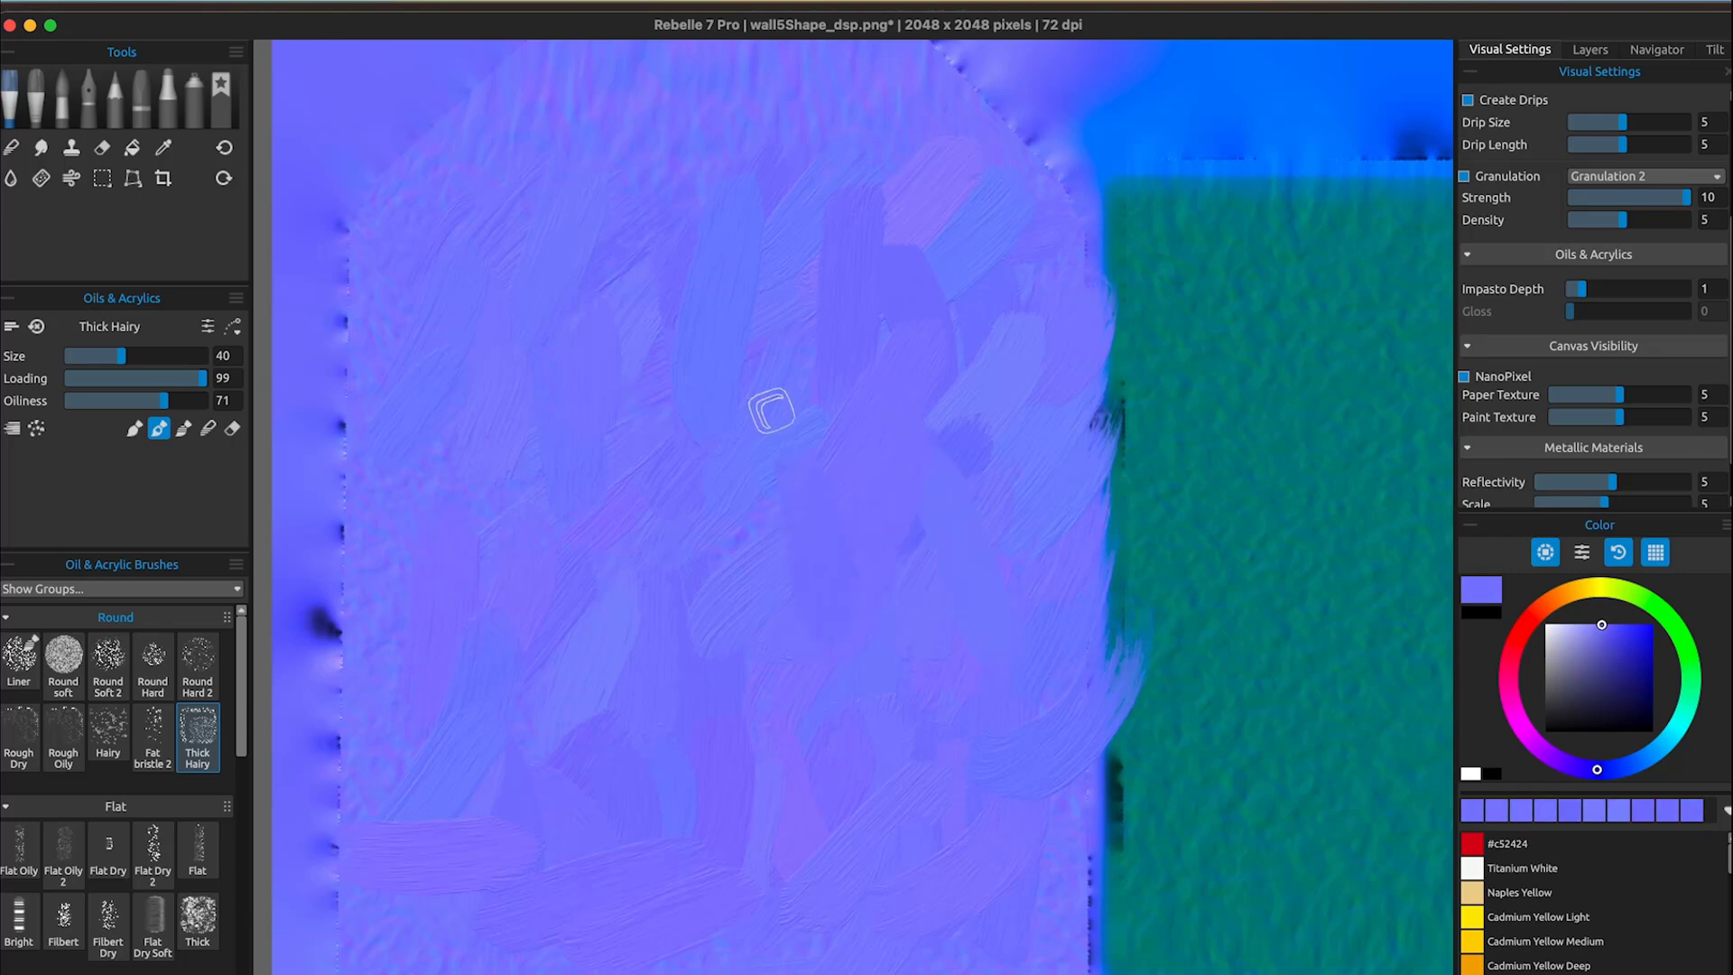
drag(767, 425, 664, 591)
mouse_move(680, 484)
mouse_down()
mouse_move(735, 692)
mouse_move(704, 511)
mouse_up()
drag(632, 447, 537, 555)
mouse_move(499, 320)
mouse_down()
mouse_move(407, 471)
mouse_move(393, 668)
mouse_up()
mouse_move(374, 214)
mouse_down()
mouse_move(460, 175)
mouse_move(690, 169)
mouse_up()
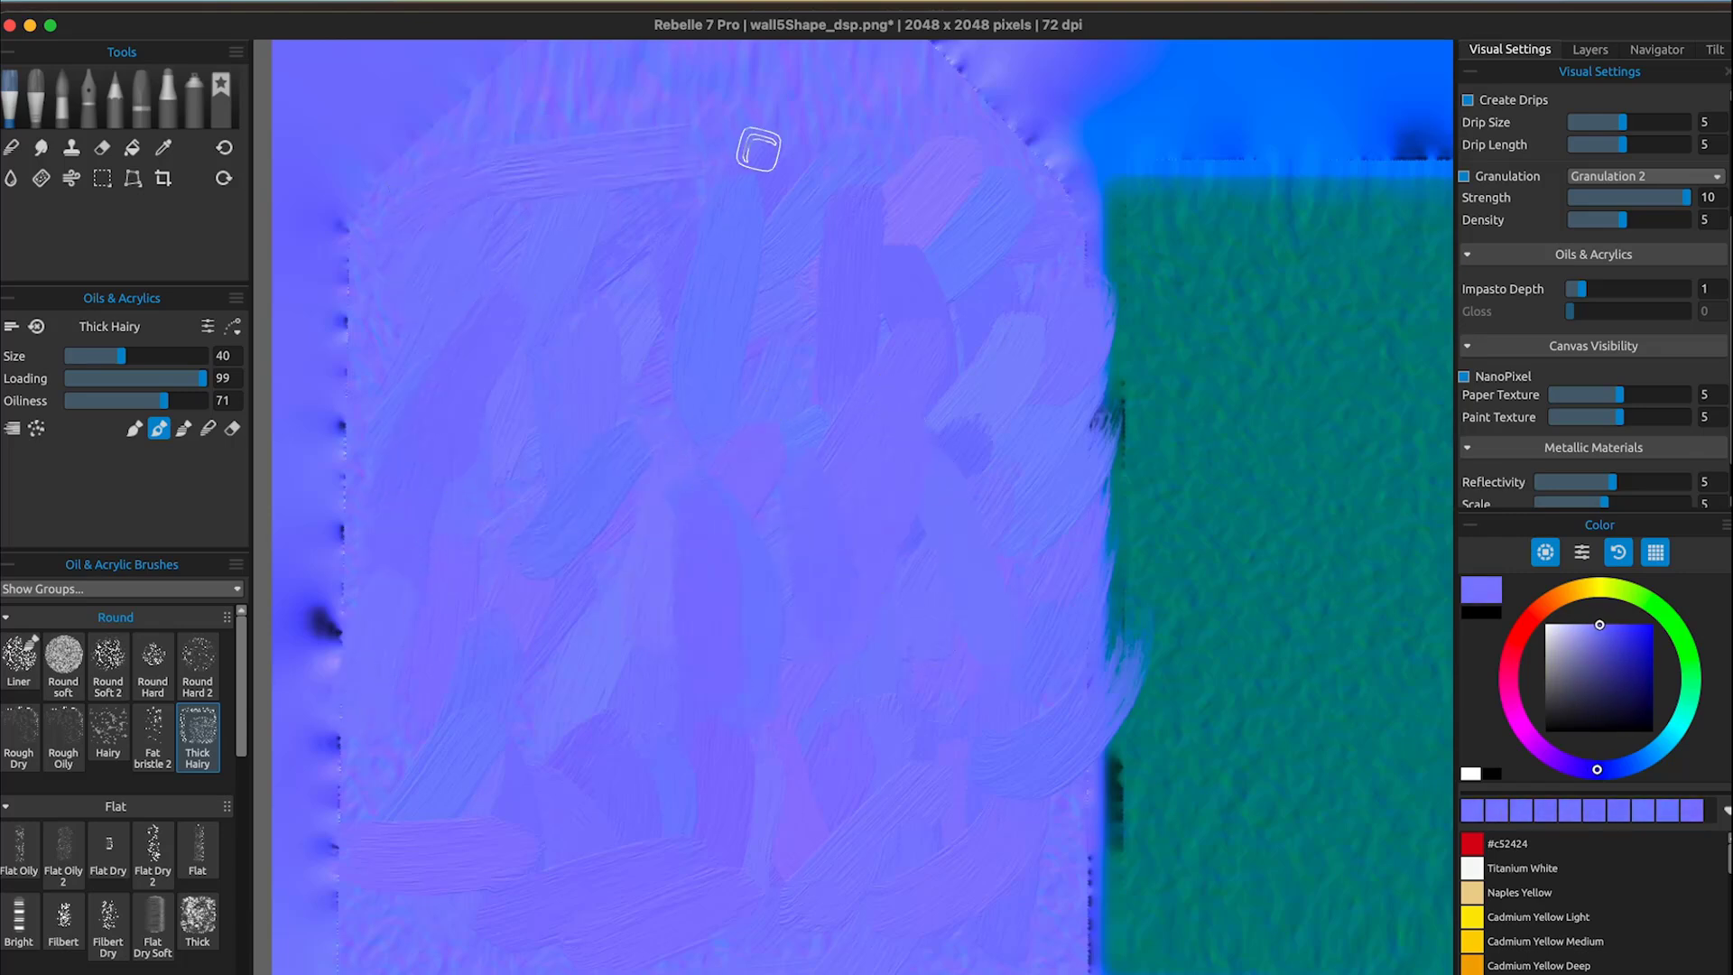
Paint more Thick Hairy strokes across the purple wall's upper part and upper centre.
drag(569, 101, 736, 128)
drag(795, 119, 713, 203)
mouse_move(768, 141)
mouse_down()
mouse_move(909, 185)
mouse_move(731, 266)
mouse_up()
mouse_move(754, 357)
mouse_down()
mouse_move(947, 253)
mouse_move(871, 338)
mouse_up()
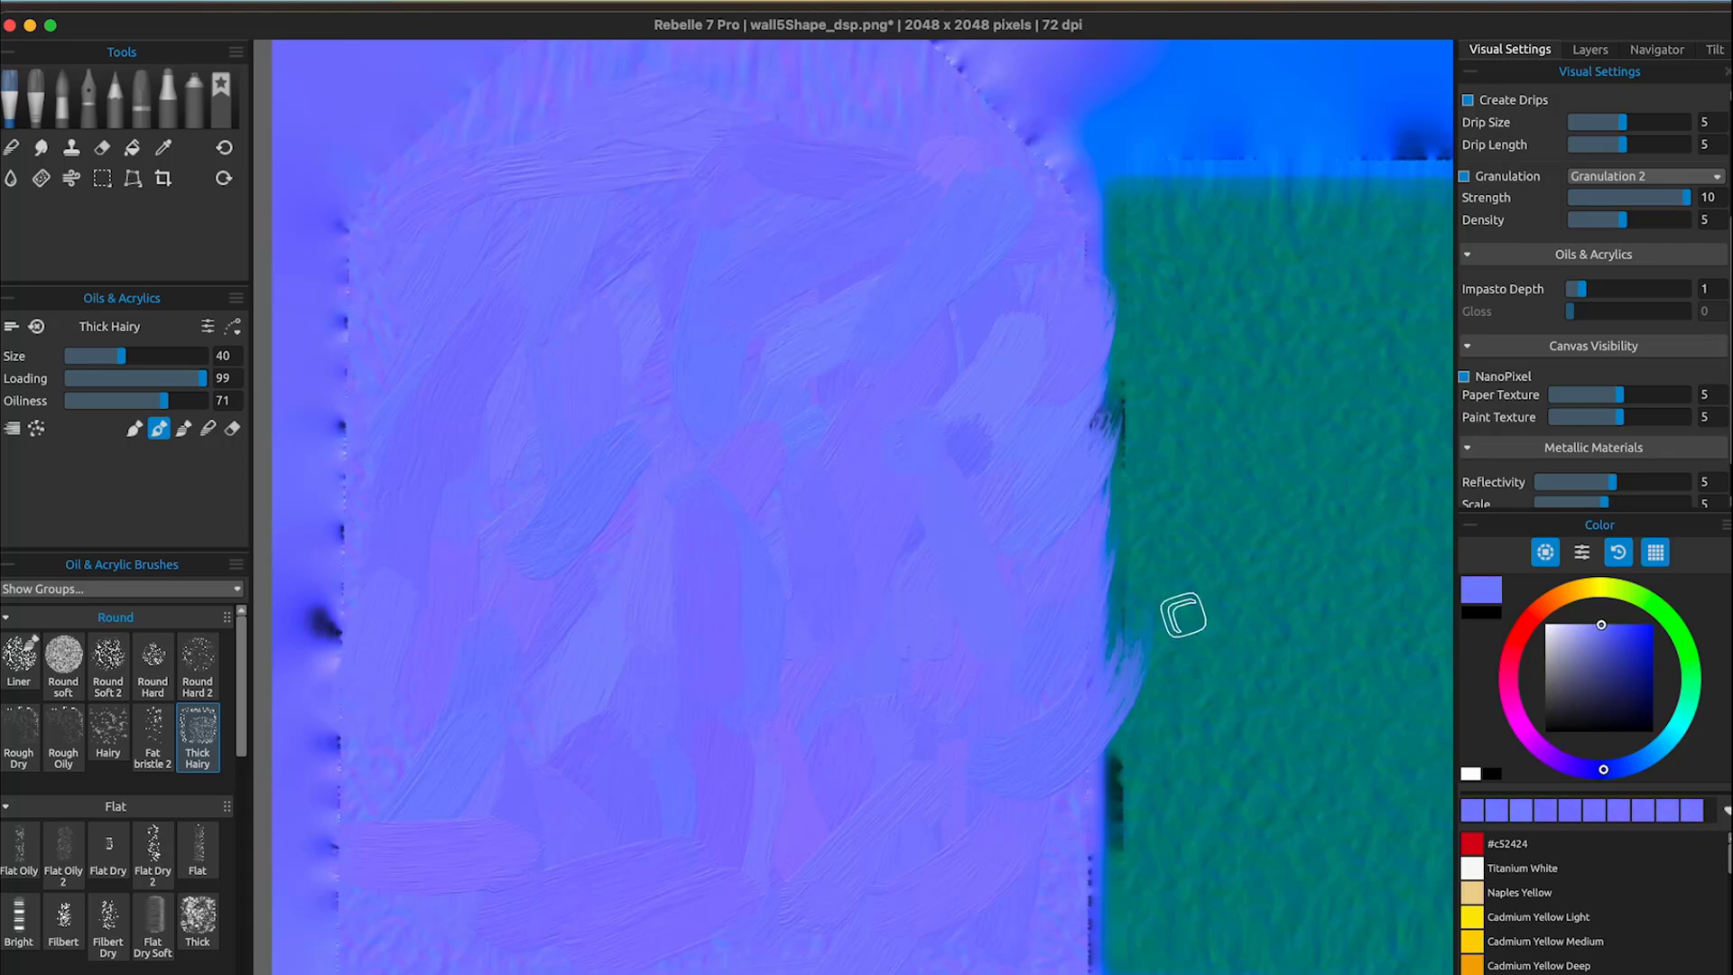
Sample the teal colour and cover the teal area's noise with Thick Hairy strokes, raising the brush size to 60.
mouse_move(1205, 558)
mouse_down()
mouse_move(1059, 552)
mouse_move(643, 630)
mouse_up()
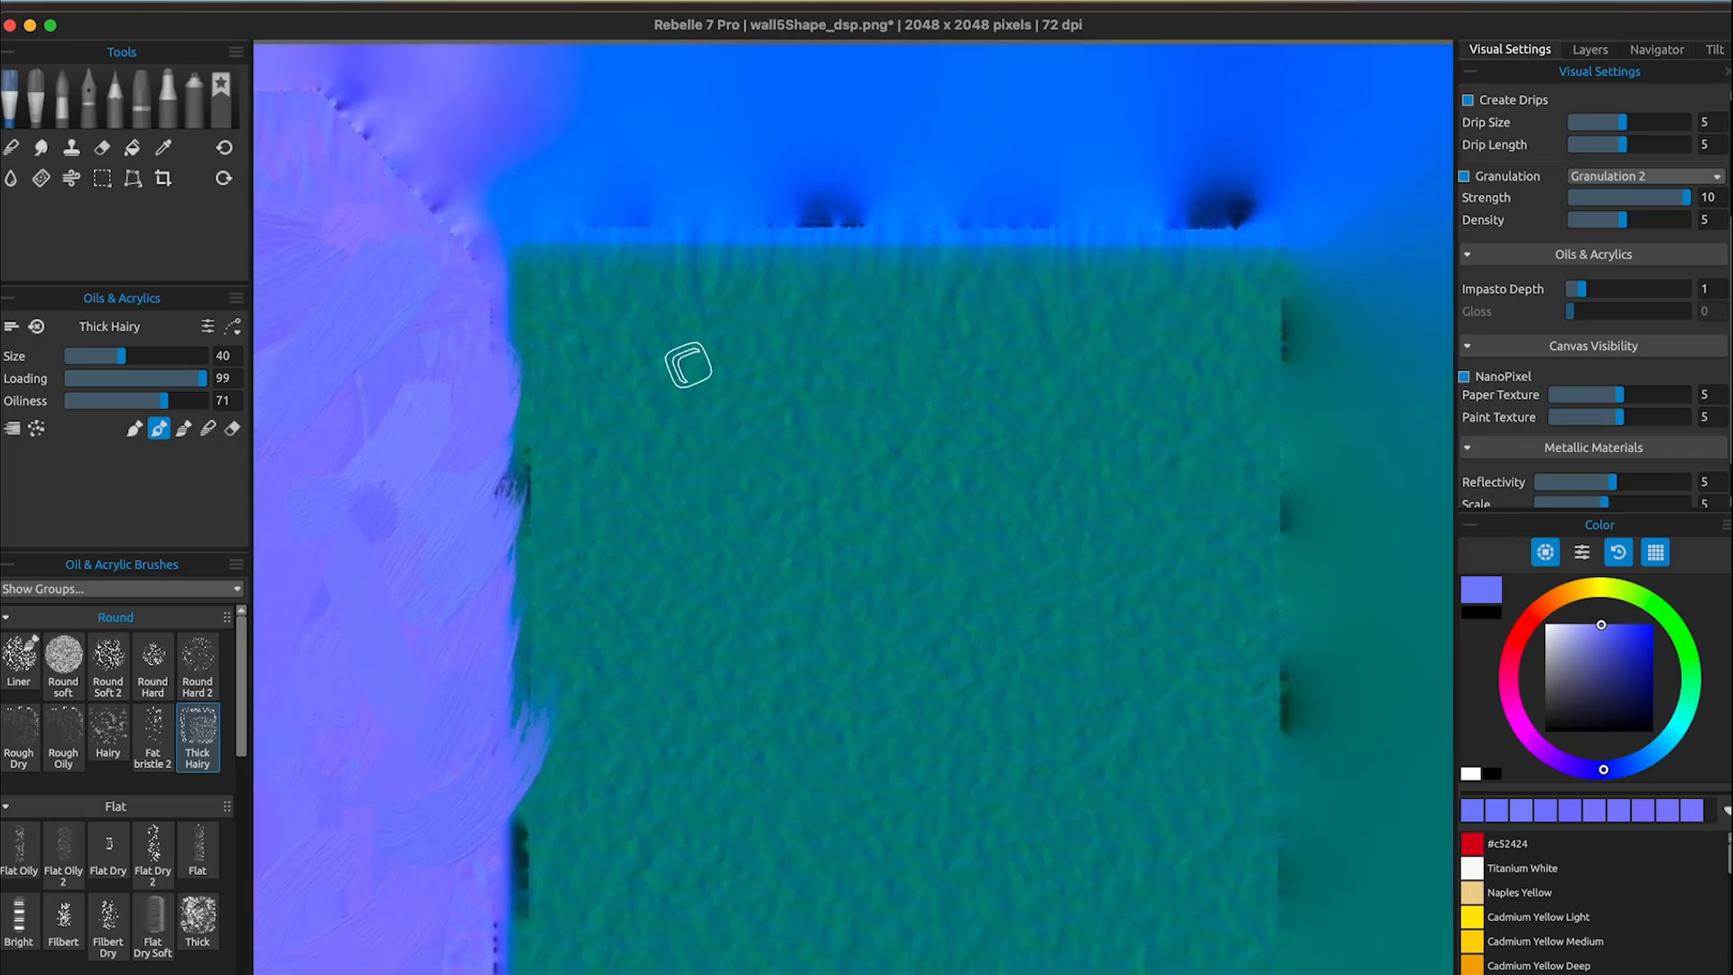
alt+click(588, 366)
mouse_move(592, 365)
mouse_down()
mouse_move(663, 301)
mouse_move(721, 353)
mouse_move(689, 344)
mouse_move(740, 290)
mouse_move(704, 240)
mouse_move(813, 335)
mouse_move(758, 294)
mouse_move(924, 352)
mouse_move(766, 376)
mouse_move(871, 299)
mouse_move(967, 426)
mouse_move(1056, 503)
mouse_move(1168, 530)
mouse_move(1129, 557)
mouse_move(1026, 572)
mouse_move(971, 623)
mouse_move(665, 615)
mouse_move(620, 700)
mouse_move(557, 696)
mouse_move(574, 610)
mouse_move(653, 611)
mouse_move(693, 753)
mouse_move(791, 479)
mouse_up()
mouse_move(750, 414)
mouse_down()
mouse_move(708, 614)
mouse_move(848, 742)
mouse_move(984, 568)
mouse_move(1143, 676)
mouse_move(1072, 360)
mouse_move(1251, 619)
mouse_move(793, 483)
mouse_move(1192, 491)
mouse_move(1227, 739)
mouse_move(1060, 403)
mouse_up()
key(bracketright)
key(bracketright)
mouse_move(1141, 692)
mouse_down()
mouse_move(1208, 266)
mouse_move(1068, 442)
mouse_move(1068, 341)
mouse_move(1033, 798)
mouse_up()
alt+click(1103, 563)
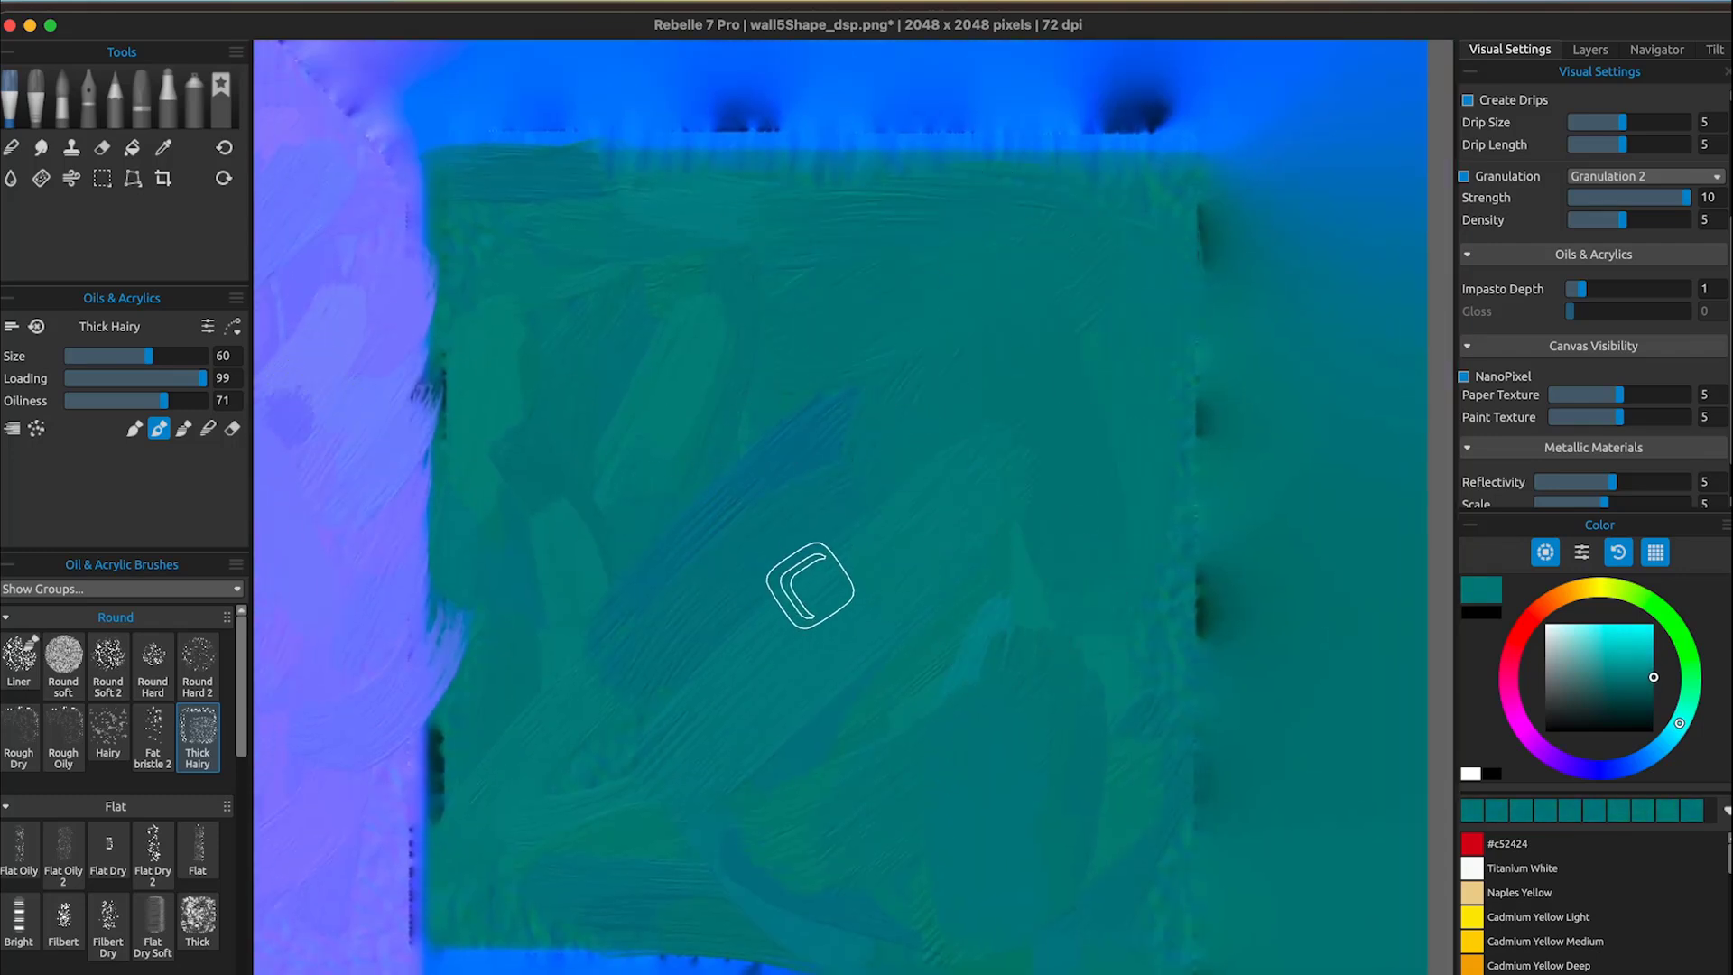
Sample the wall's purple and paint broad strokes over the noisy lower part of the purple wall down to the blue border.
mouse_move(560, 971)
mouse_down()
mouse_move(810, 584)
mouse_move(1351, 610)
mouse_up()
alt+click(1083, 495)
drag(1083, 495, 878, 587)
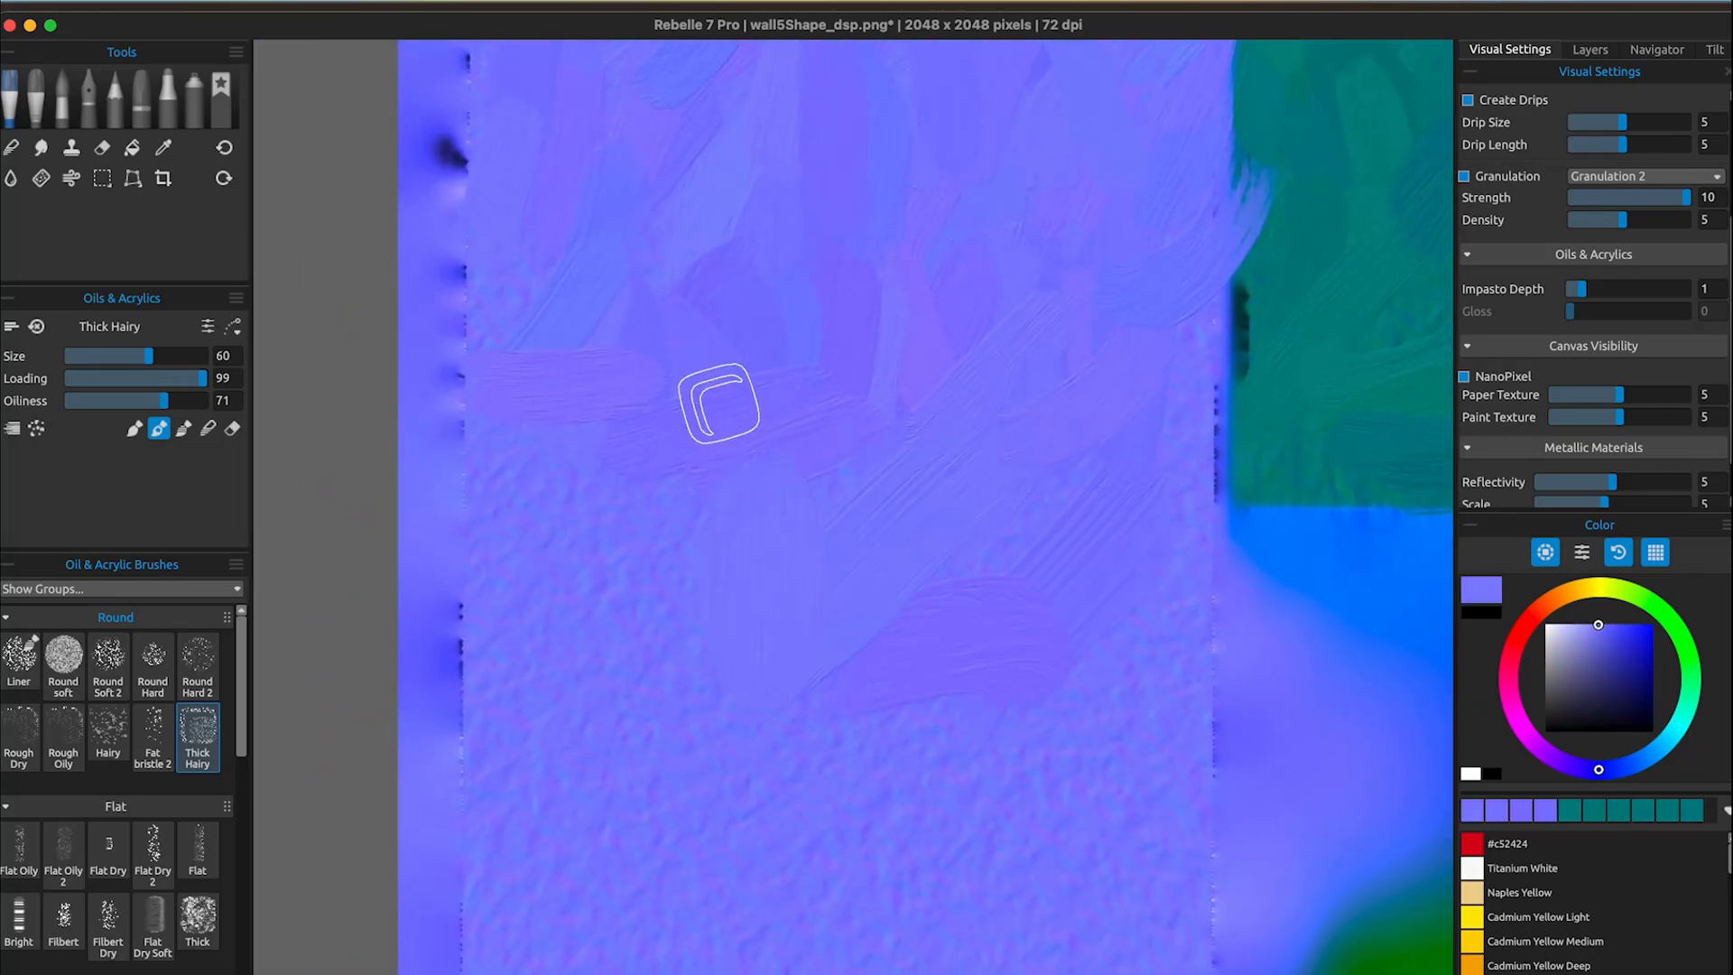
drag(720, 403, 736, 605)
drag(575, 379, 560, 758)
drag(632, 690, 839, 776)
scroll(839, 786, down, 5)
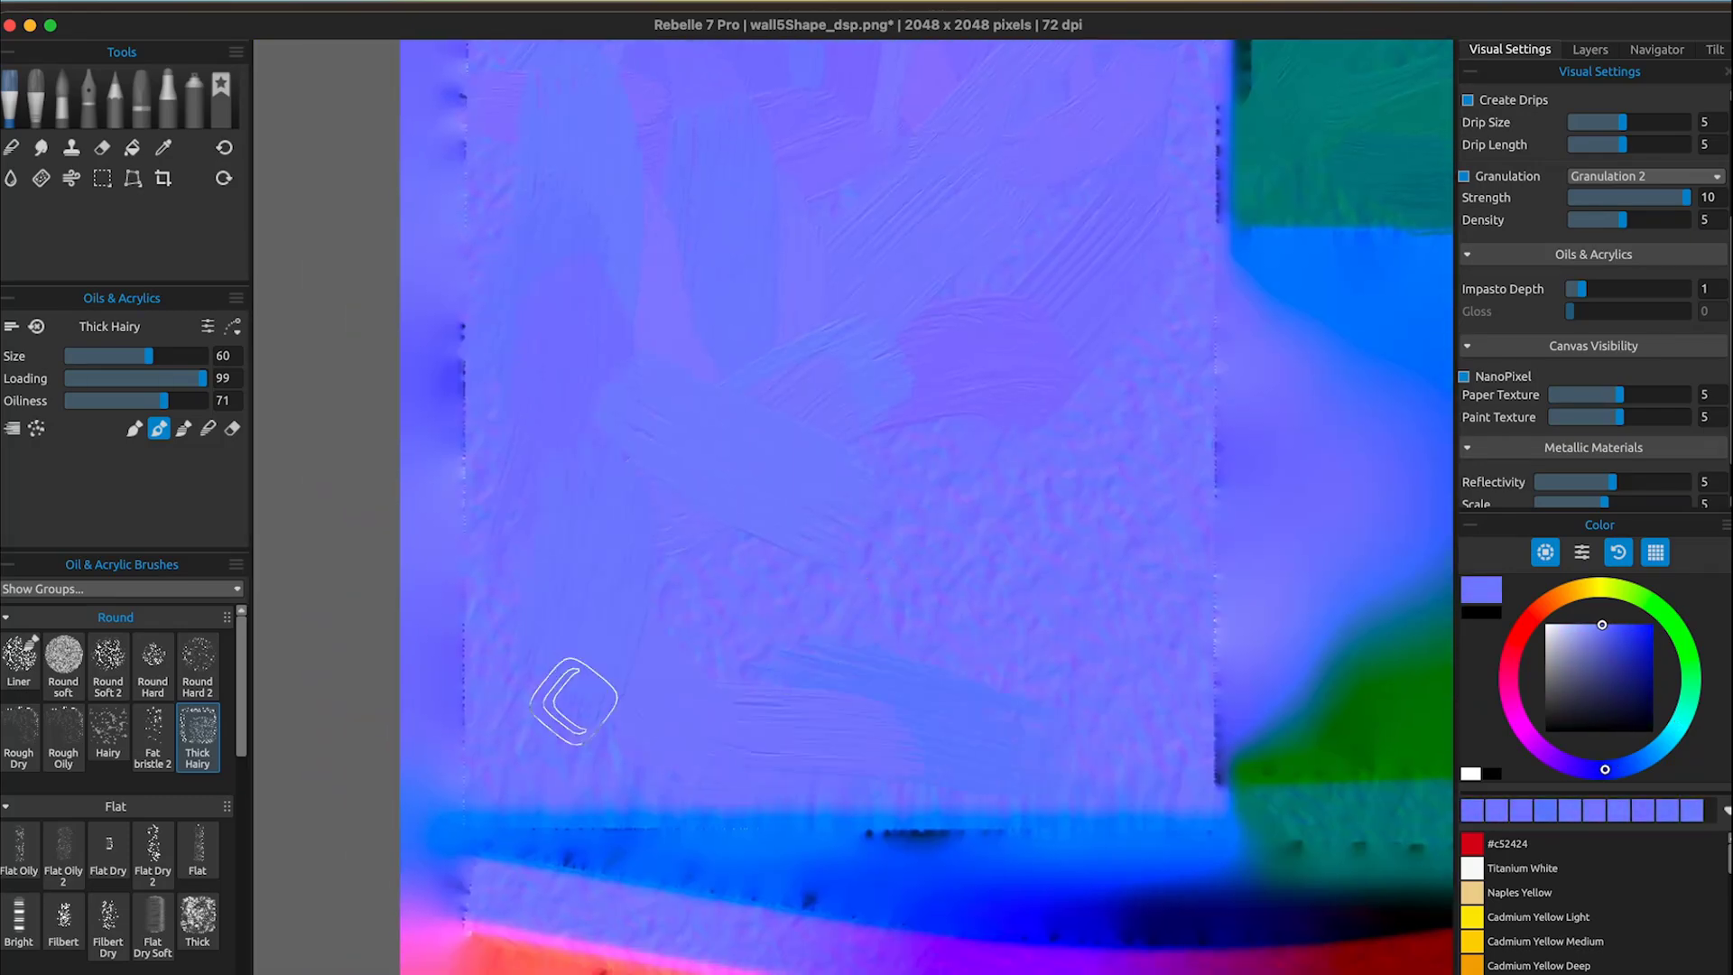
drag(1083, 479, 911, 564)
mouse_move(1130, 623)
mouse_down()
mouse_move(941, 316)
mouse_move(813, 352)
mouse_up()
drag(1337, 310, 920, 397)
Repaint the purple wall's upper and middle sections with size 60 strokes, sampling nearby purples between strokes.
mouse_move(847, 177)
mouse_down()
mouse_move(917, 701)
mouse_move(1260, 968)
mouse_up()
alt+click(1026, 333)
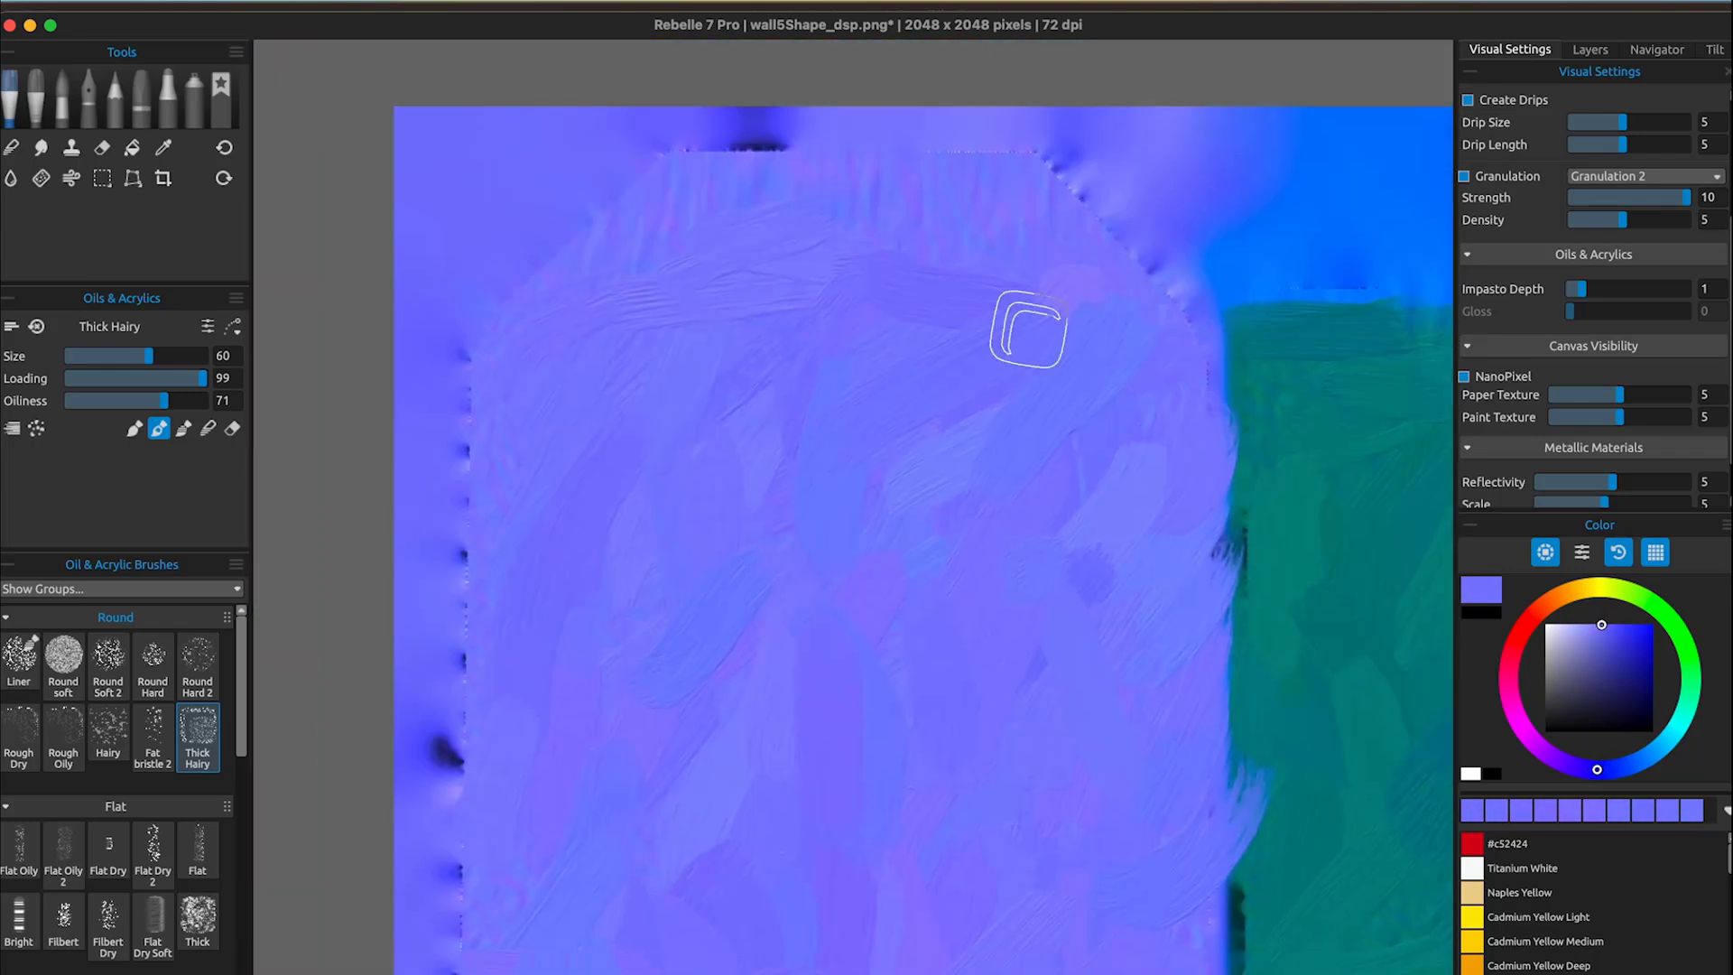
drag(1025, 333, 920, 443)
drag(822, 298, 1060, 601)
alt+click(1060, 602)
mouse_move(943, 661)
mouse_down()
mouse_move(707, 591)
mouse_move(1014, 792)
mouse_up()
drag(1130, 703, 935, 715)
drag(726, 632, 722, 790)
drag(940, 798, 940, 489)
alt+click(1052, 553)
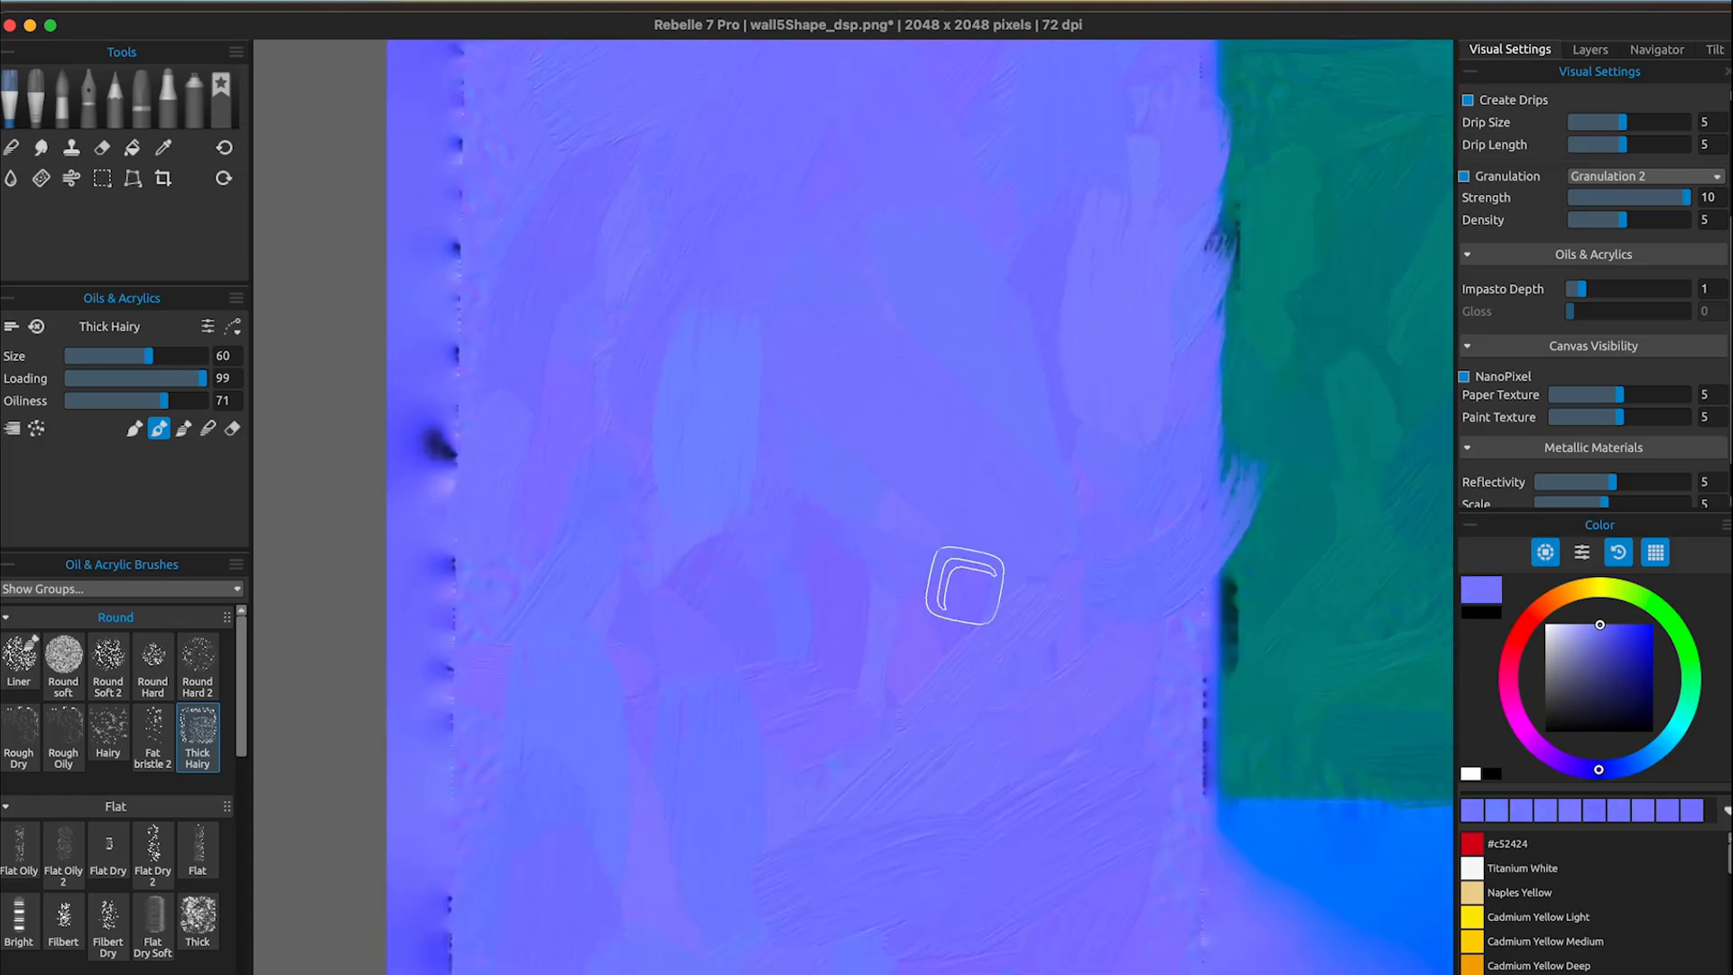
Switch the Thick Hairy brush to blend mode and soften the strokes in the purple wall's middle.
drag(1034, 289, 1064, 554)
drag(764, 647, 855, 669)
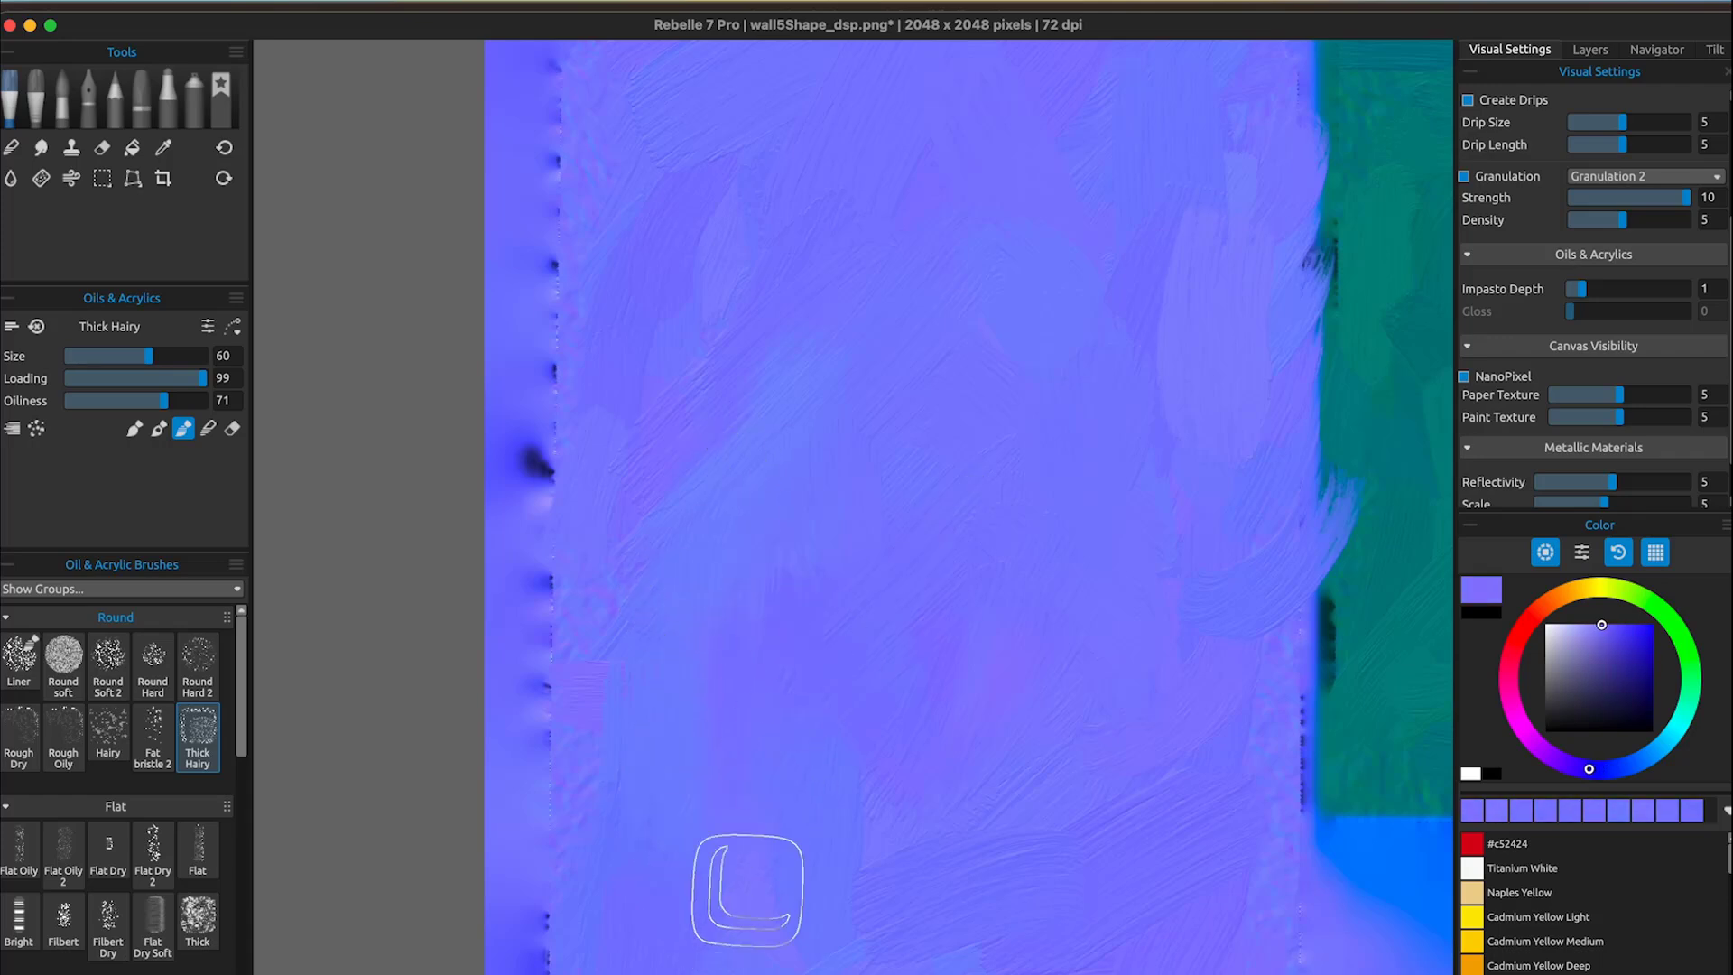
drag(978, 882, 847, 607)
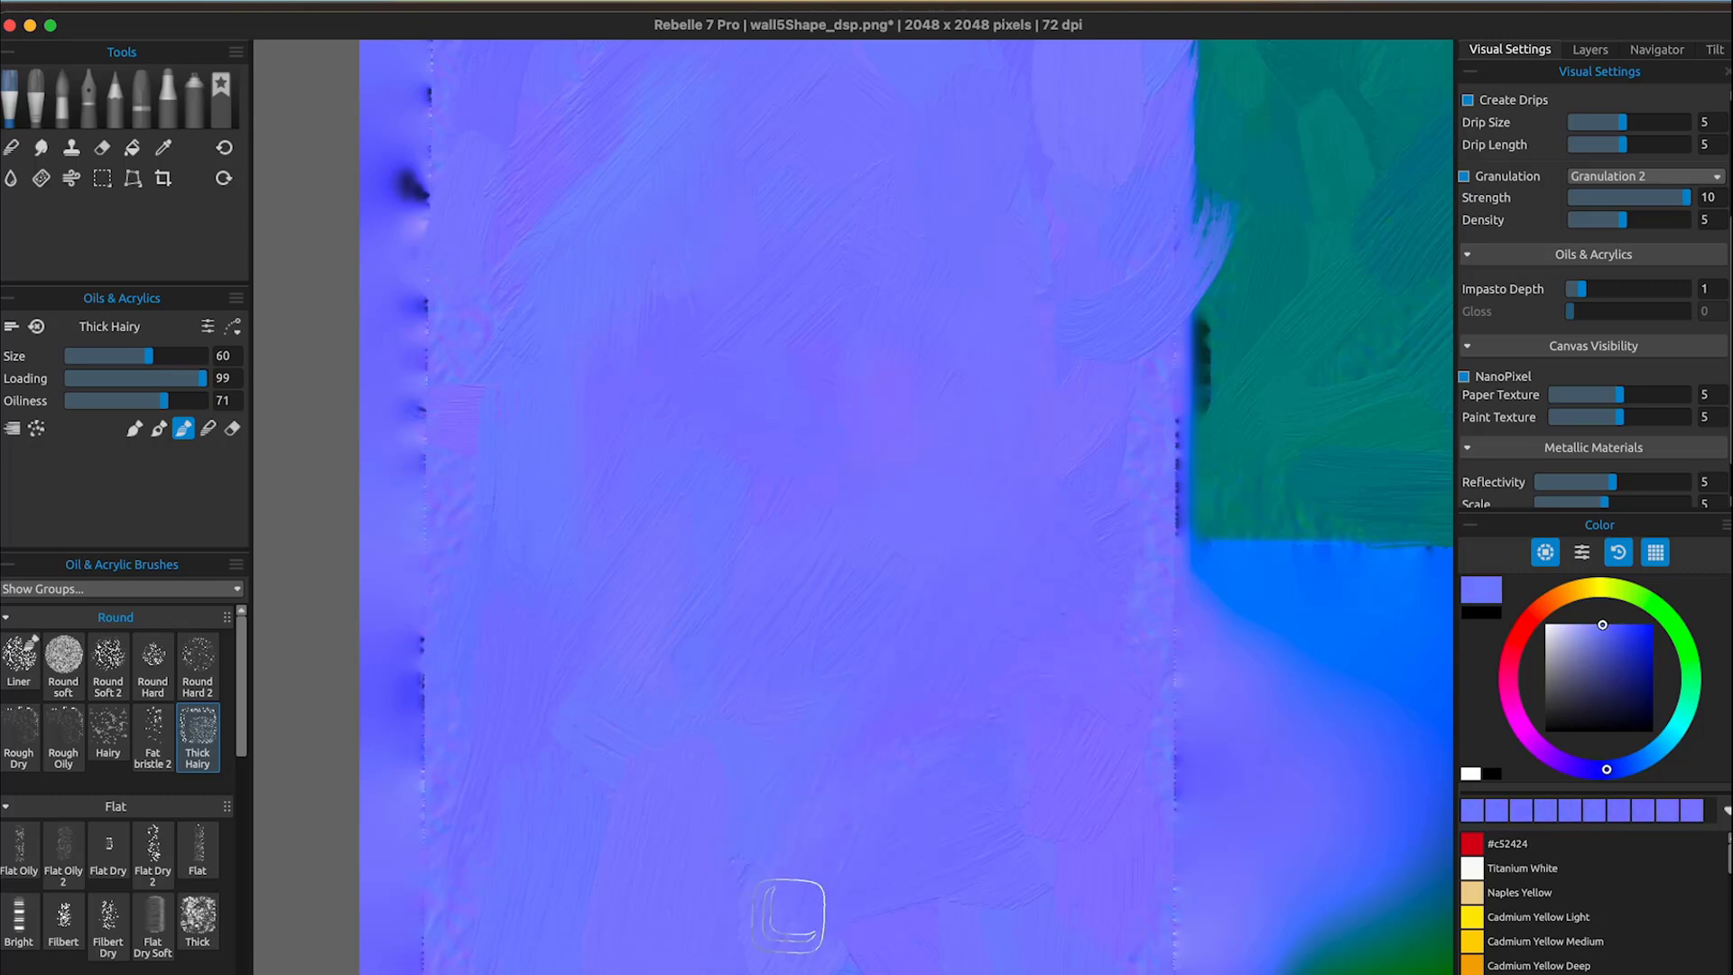
Blend the strokes across the purple wall's arched upper part, sampling purples from the surrounding paint.
mouse_move(1013, 310)
mouse_down()
mouse_move(905, 597)
mouse_move(971, 726)
mouse_up()
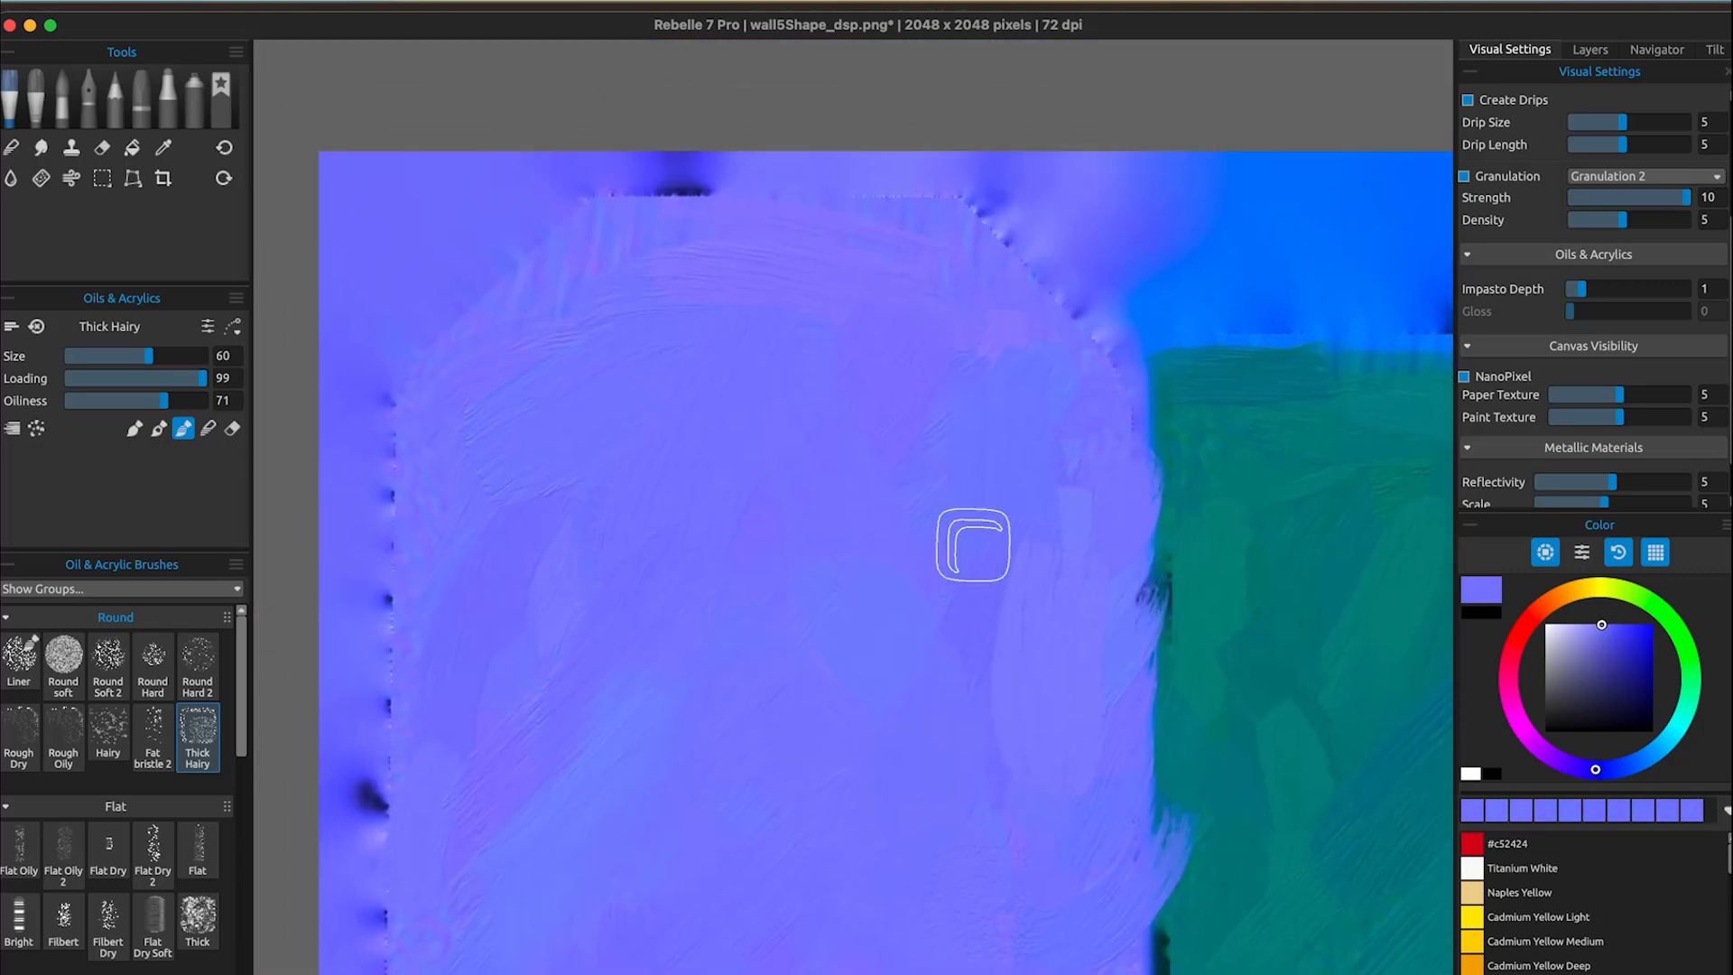
alt+click(578, 273)
mouse_move(694, 242)
mouse_down()
mouse_move(746, 648)
mouse_move(721, 740)
mouse_up()
alt+click(591, 534)
drag(591, 534, 743, 547)
mouse_move(842, 772)
mouse_down()
mouse_move(723, 460)
mouse_move(556, 427)
mouse_up()
drag(723, 547, 496, 635)
Blend the strokes in the centre of the teal area, resampling nearby teal tones between passes.
alt+click(820, 395)
alt+click(818, 366)
drag(818, 366, 922, 457)
alt+click(1041, 380)
drag(1041, 380, 867, 397)
alt+click(957, 289)
alt+click(1132, 566)
drag(1132, 566, 849, 452)
alt+click(777, 430)
drag(962, 568, 813, 578)
alt+click(950, 398)
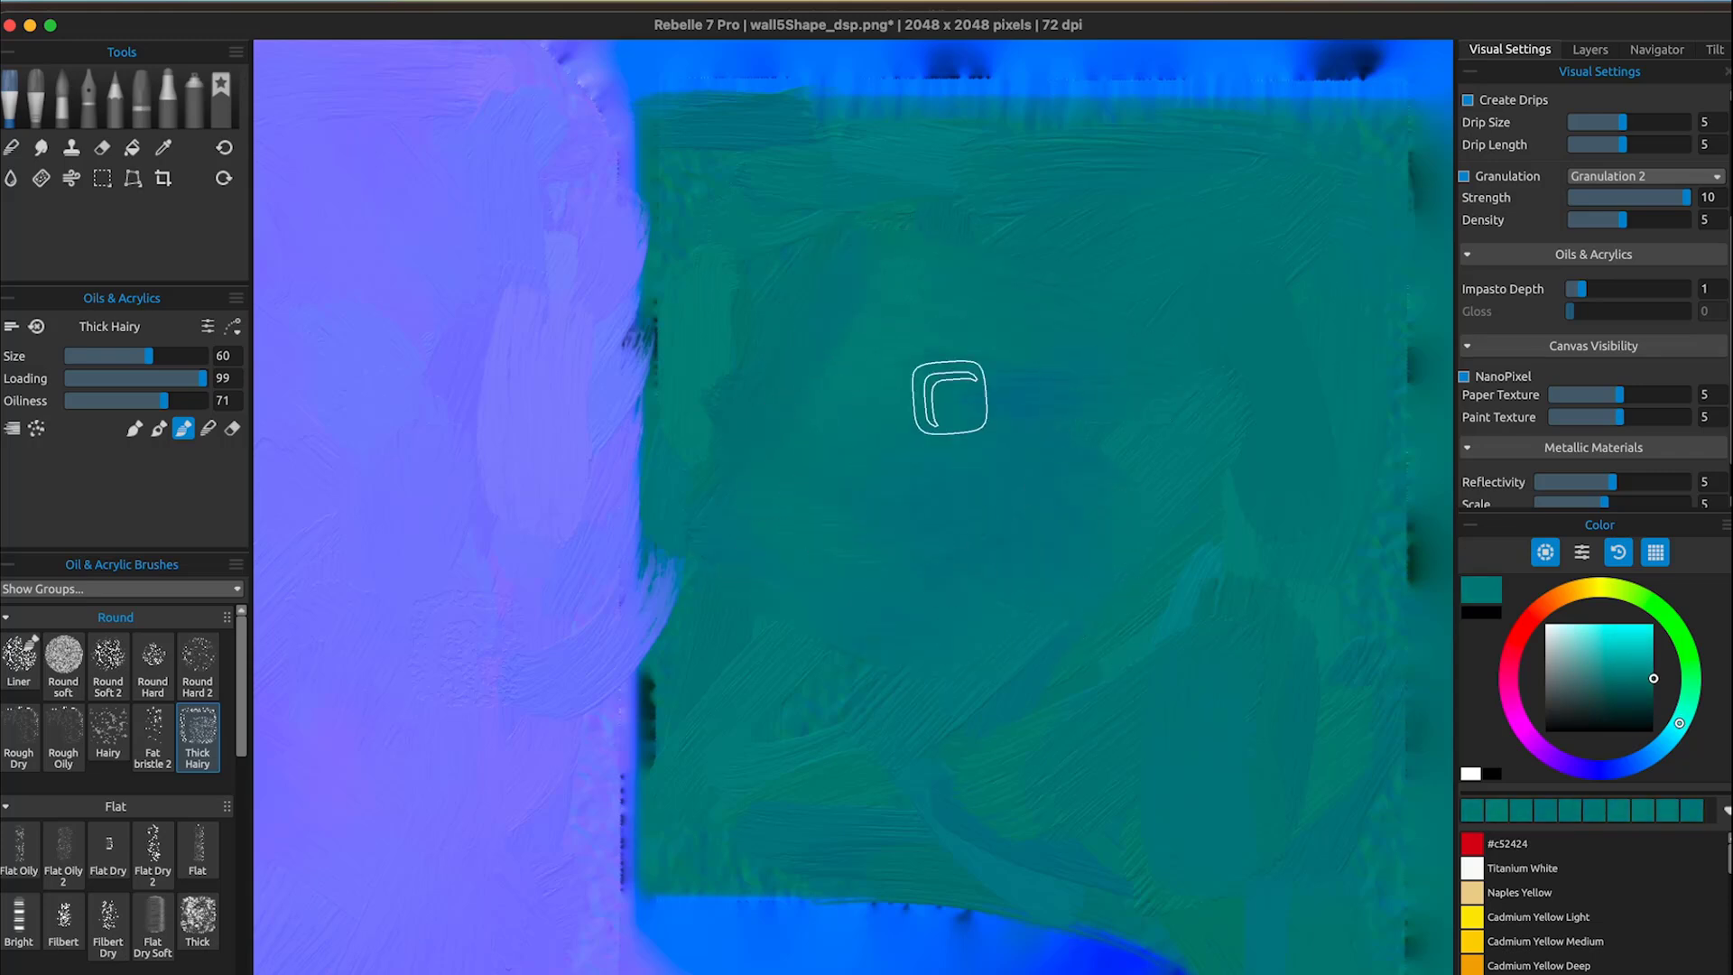
Blend the teal area's upper-left and middle strokes with freshly sampled teals.
drag(949, 399, 770, 199)
alt+click(978, 233)
drag(978, 233, 767, 299)
alt+click(897, 145)
drag(897, 145, 719, 360)
alt+click(763, 422)
drag(764, 422, 993, 416)
mouse_move(824, 198)
mouse_down()
mouse_move(997, 275)
mouse_move(995, 316)
mouse_up()
mouse_move(1048, 659)
mouse_down()
mouse_move(1038, 693)
mouse_move(886, 416)
mouse_up()
alt+click(1190, 353)
drag(1190, 353, 881, 355)
Smooth the teal area's lower part along the curved blue border and its upper part with blending strokes.
alt+click(929, 468)
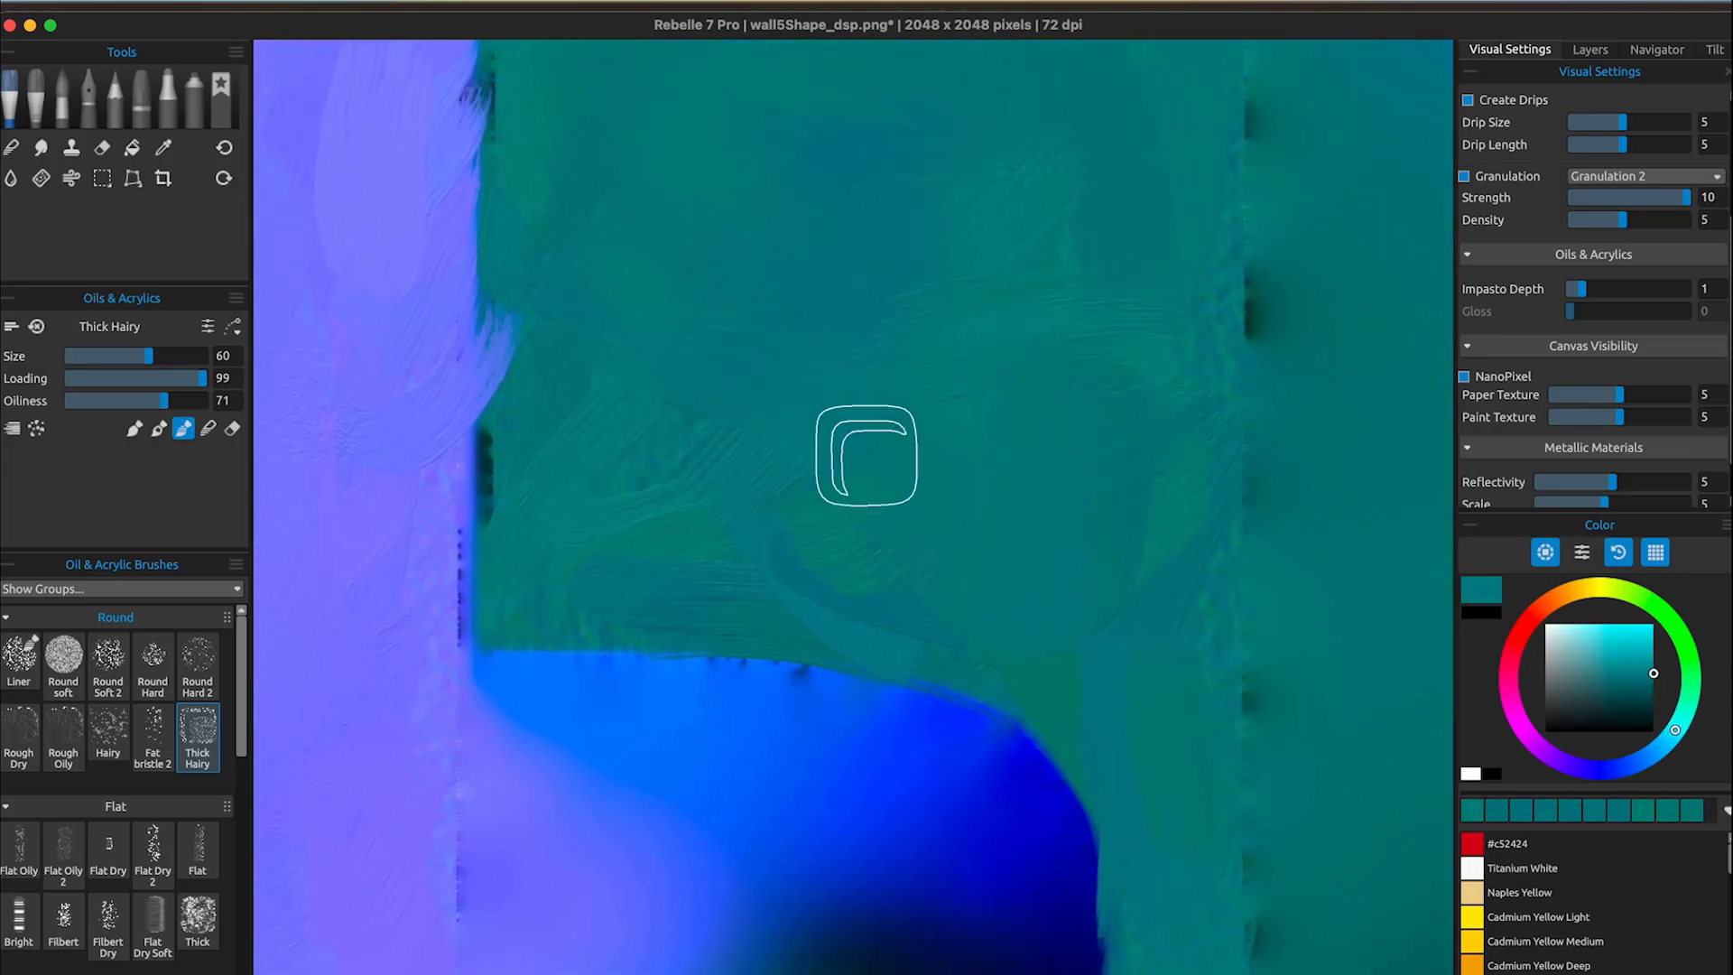
drag(866, 456, 712, 511)
mouse_move(913, 648)
mouse_down()
mouse_move(581, 516)
mouse_move(918, 590)
mouse_up()
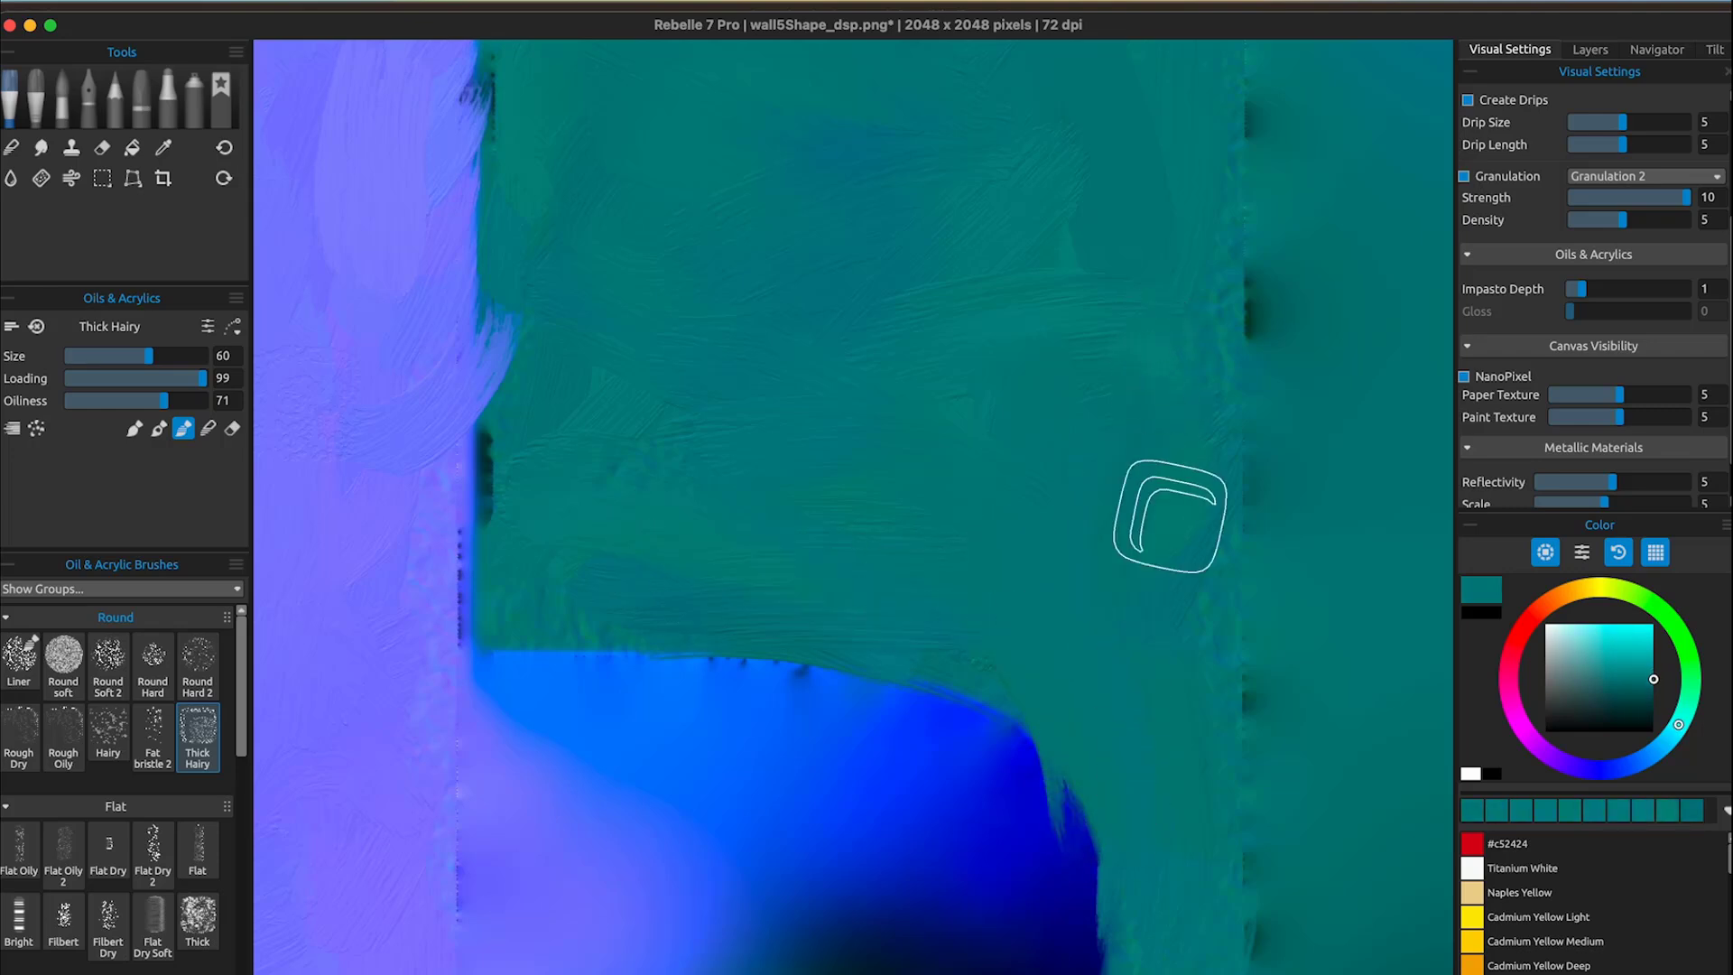
drag(1037, 286, 1014, 677)
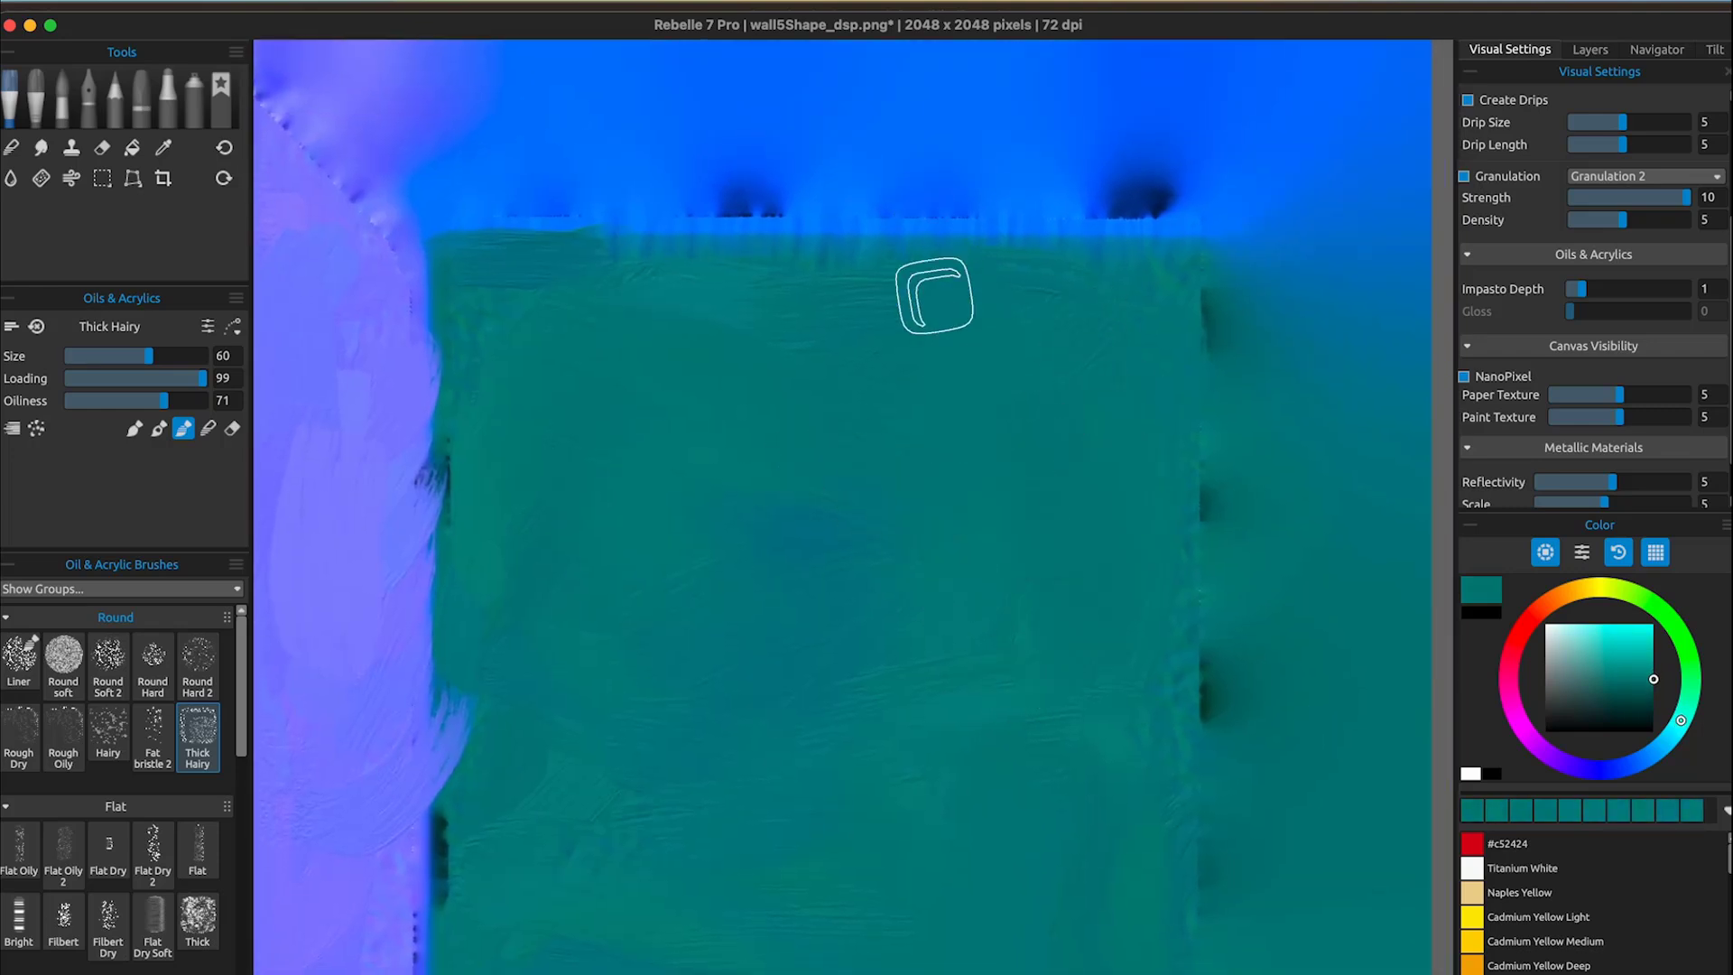
drag(716, 599, 1099, 304)
drag(875, 410, 1145, 248)
Sample purple and blend the strokes across the lower part of the purple wall.
drag(929, 441, 936, 232)
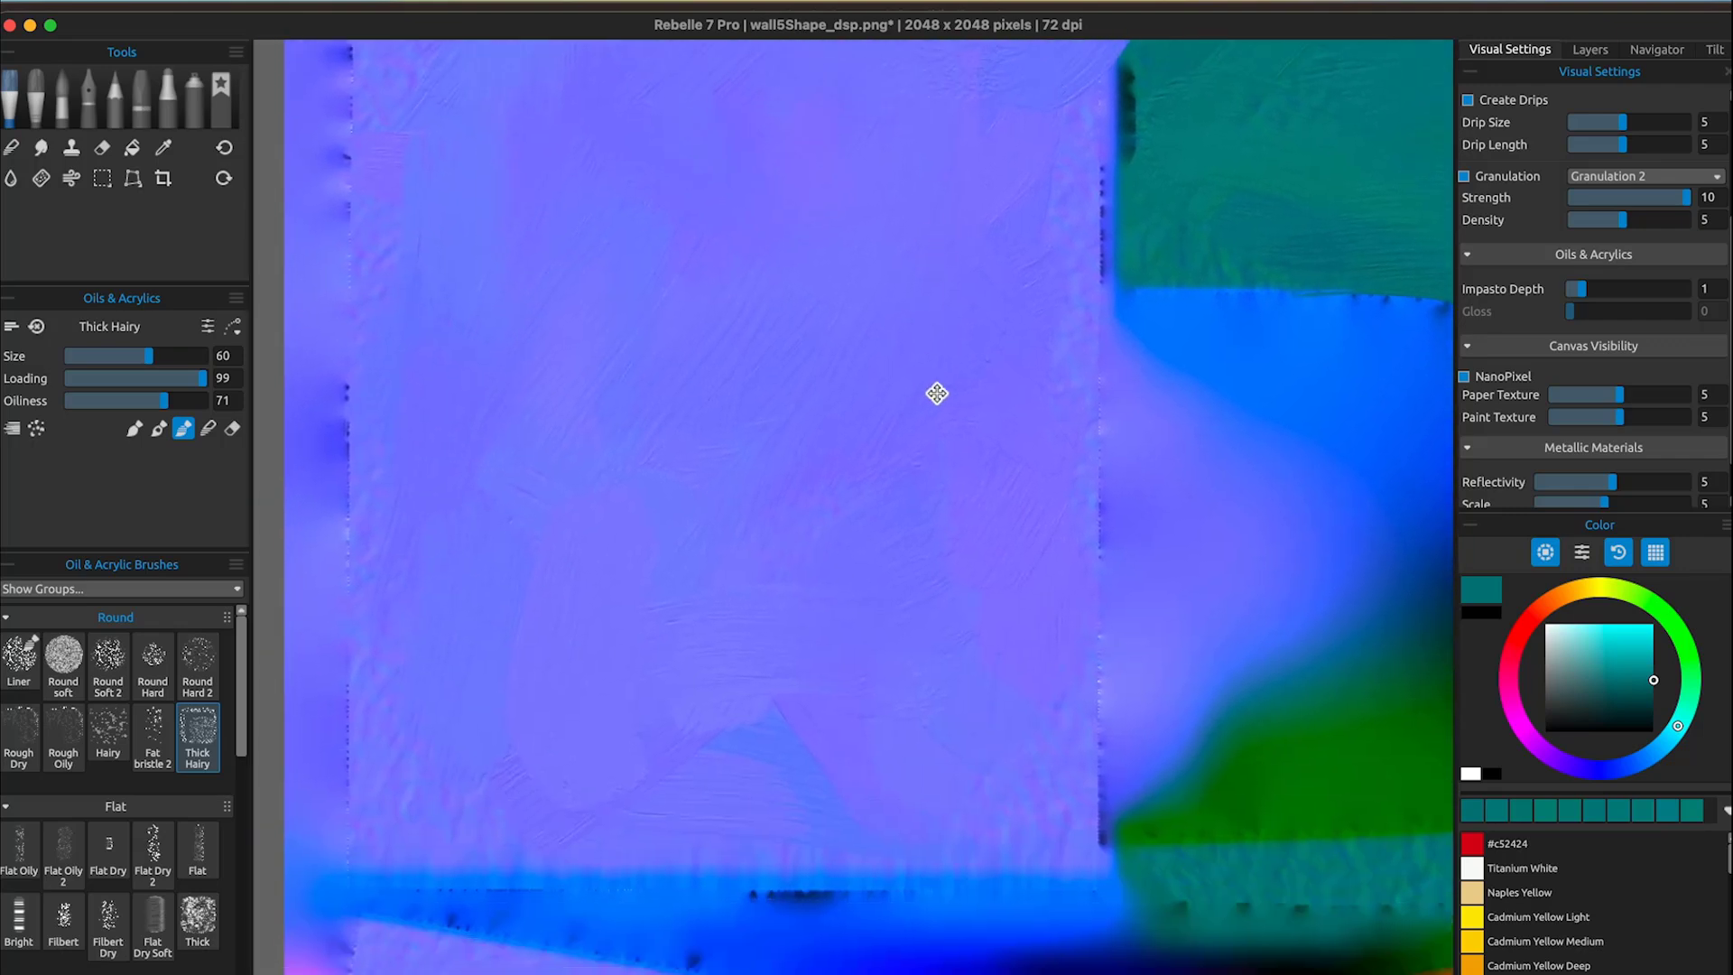
drag(936, 391, 1020, 398)
alt+click(568, 729)
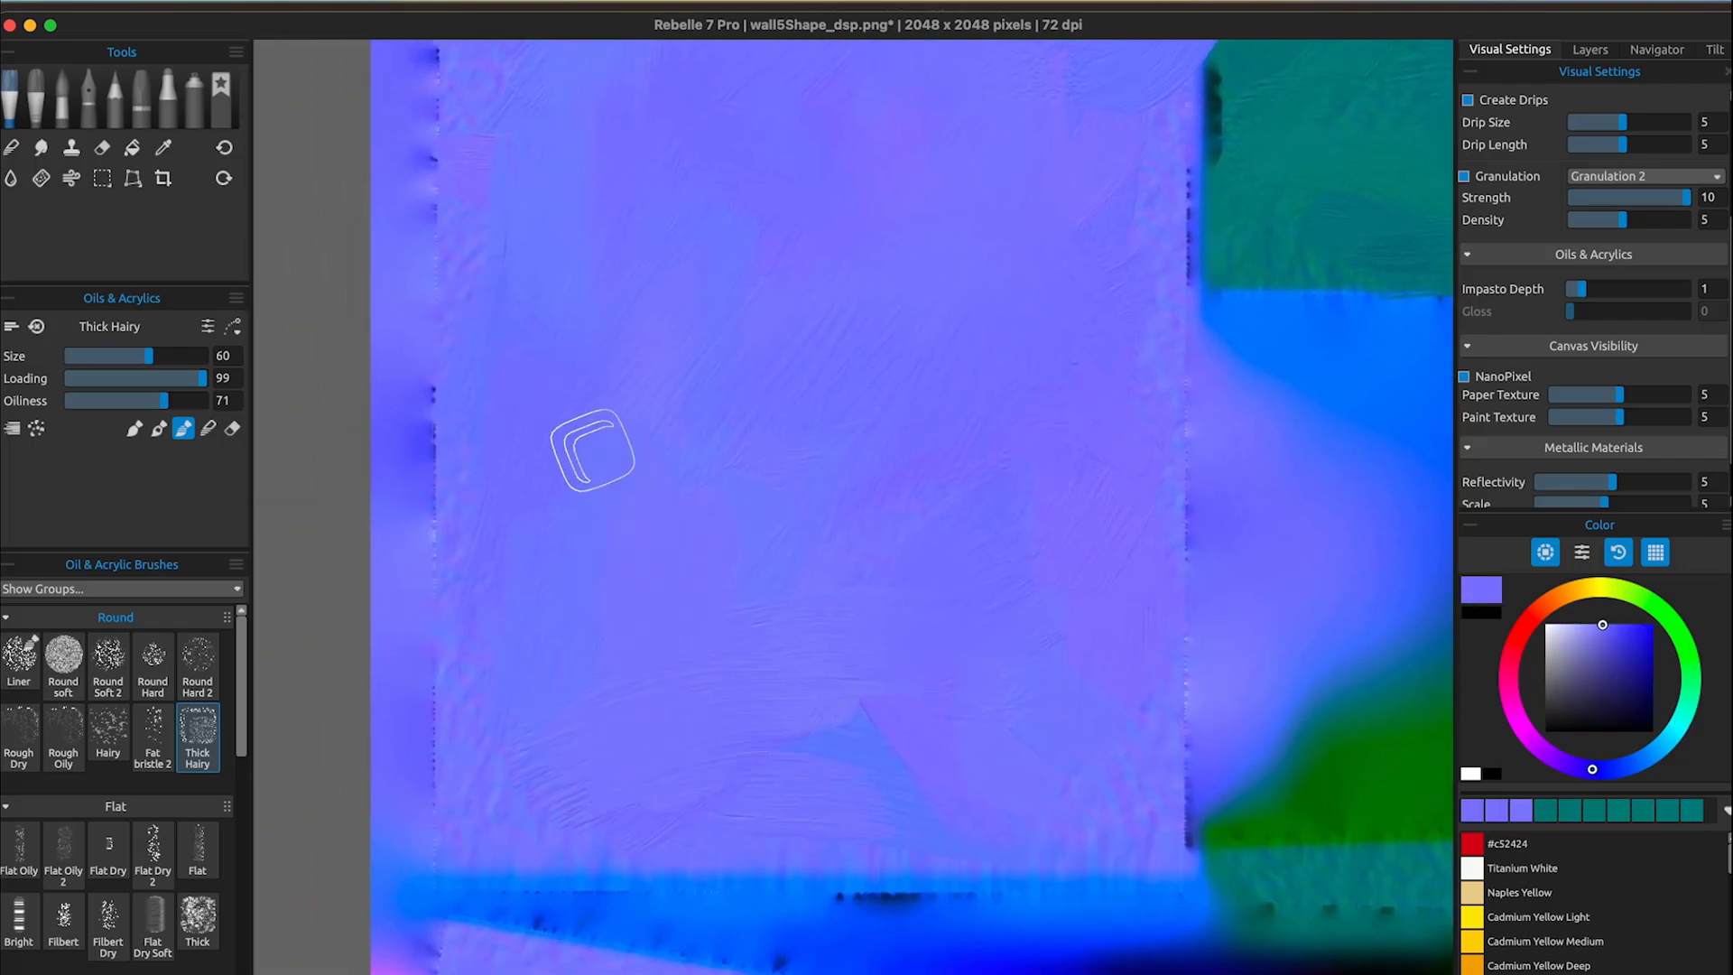
drag(578, 722, 762, 735)
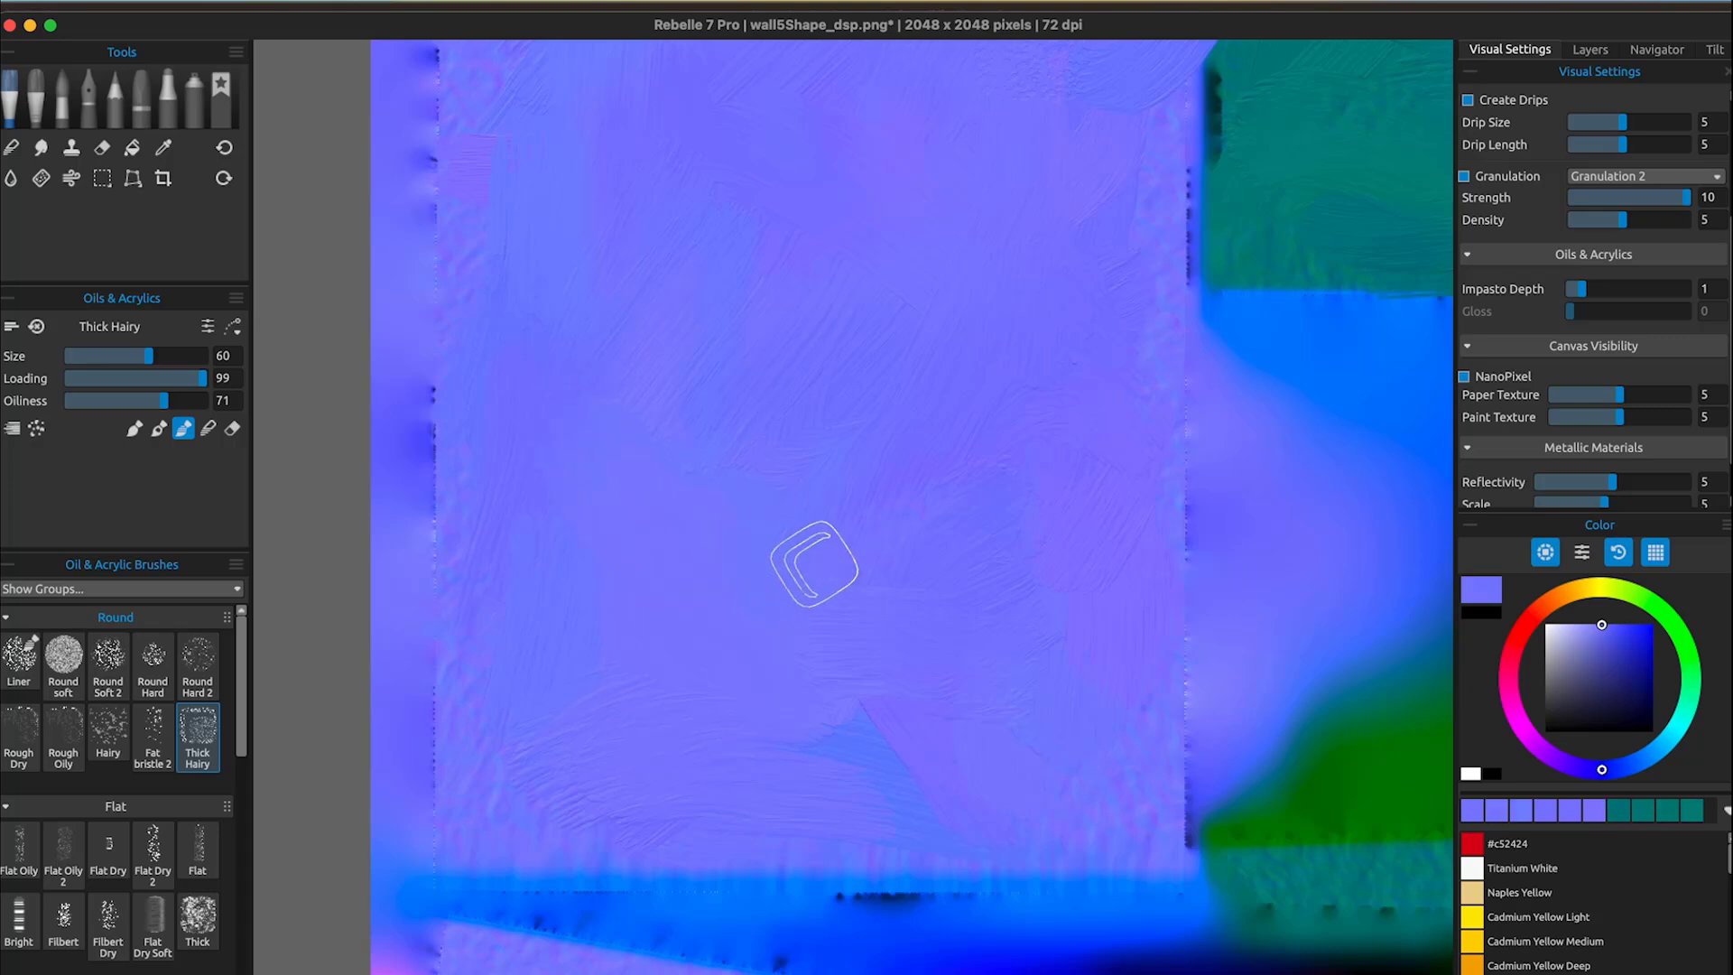
drag(642, 507, 877, 487)
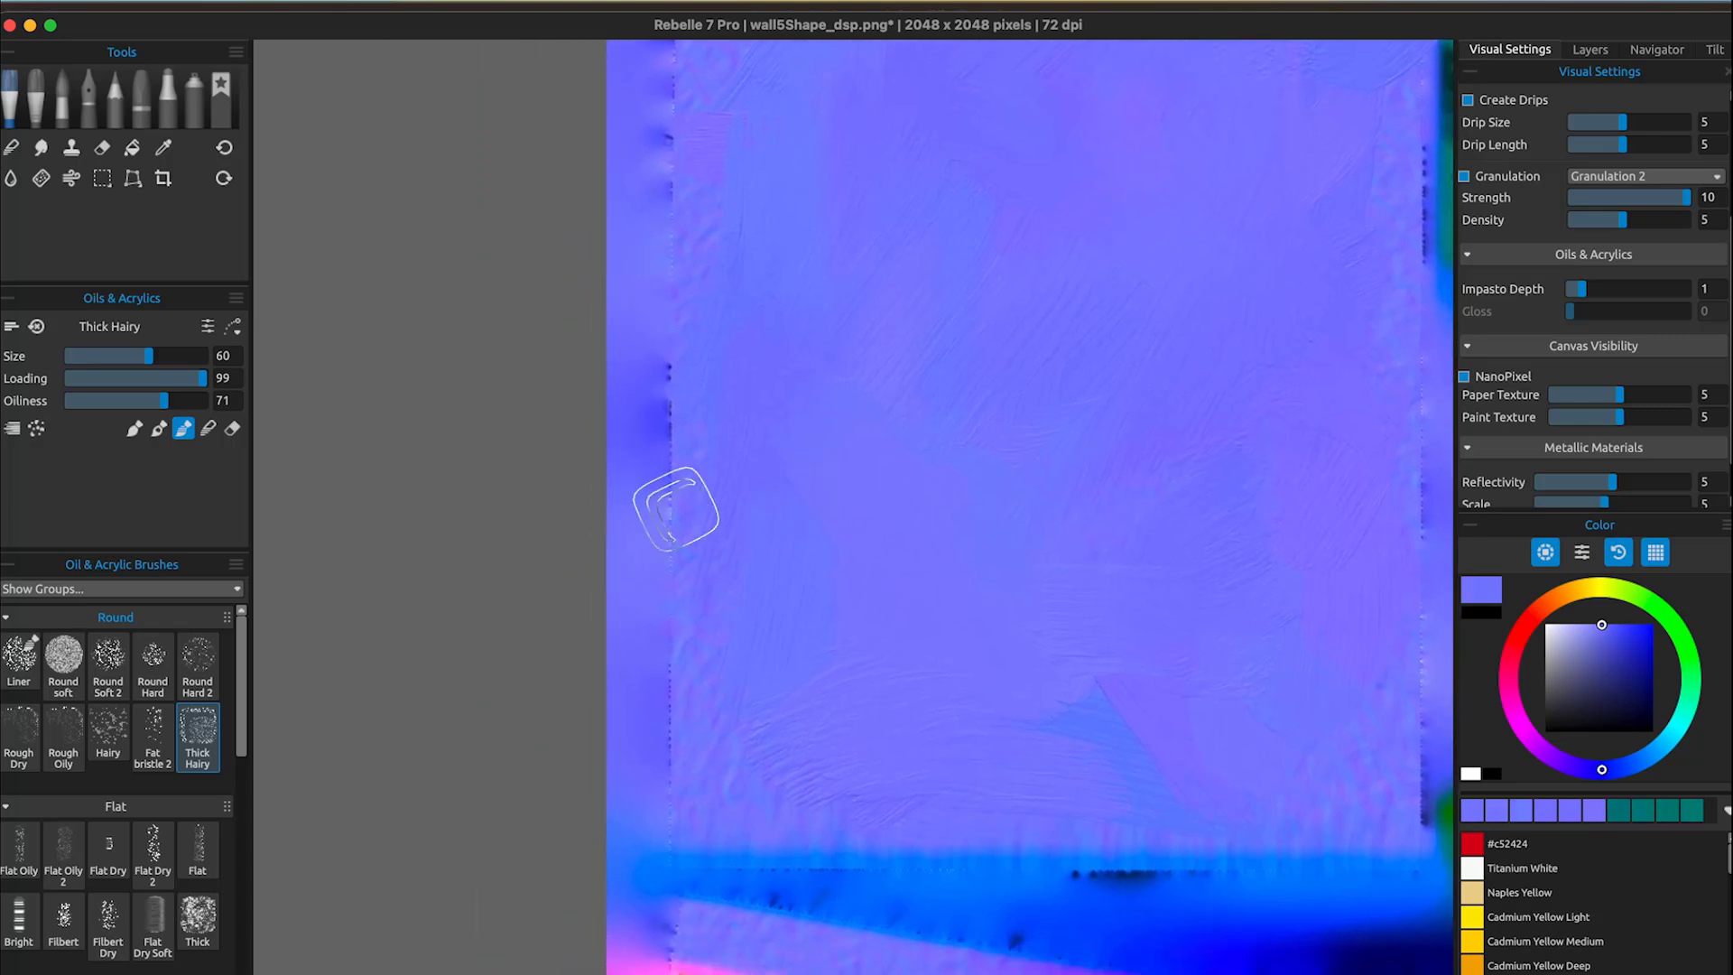
Switch to the Round Hard brush at size 30 and blend sampled purples into the lower purple wall.
click(154, 664)
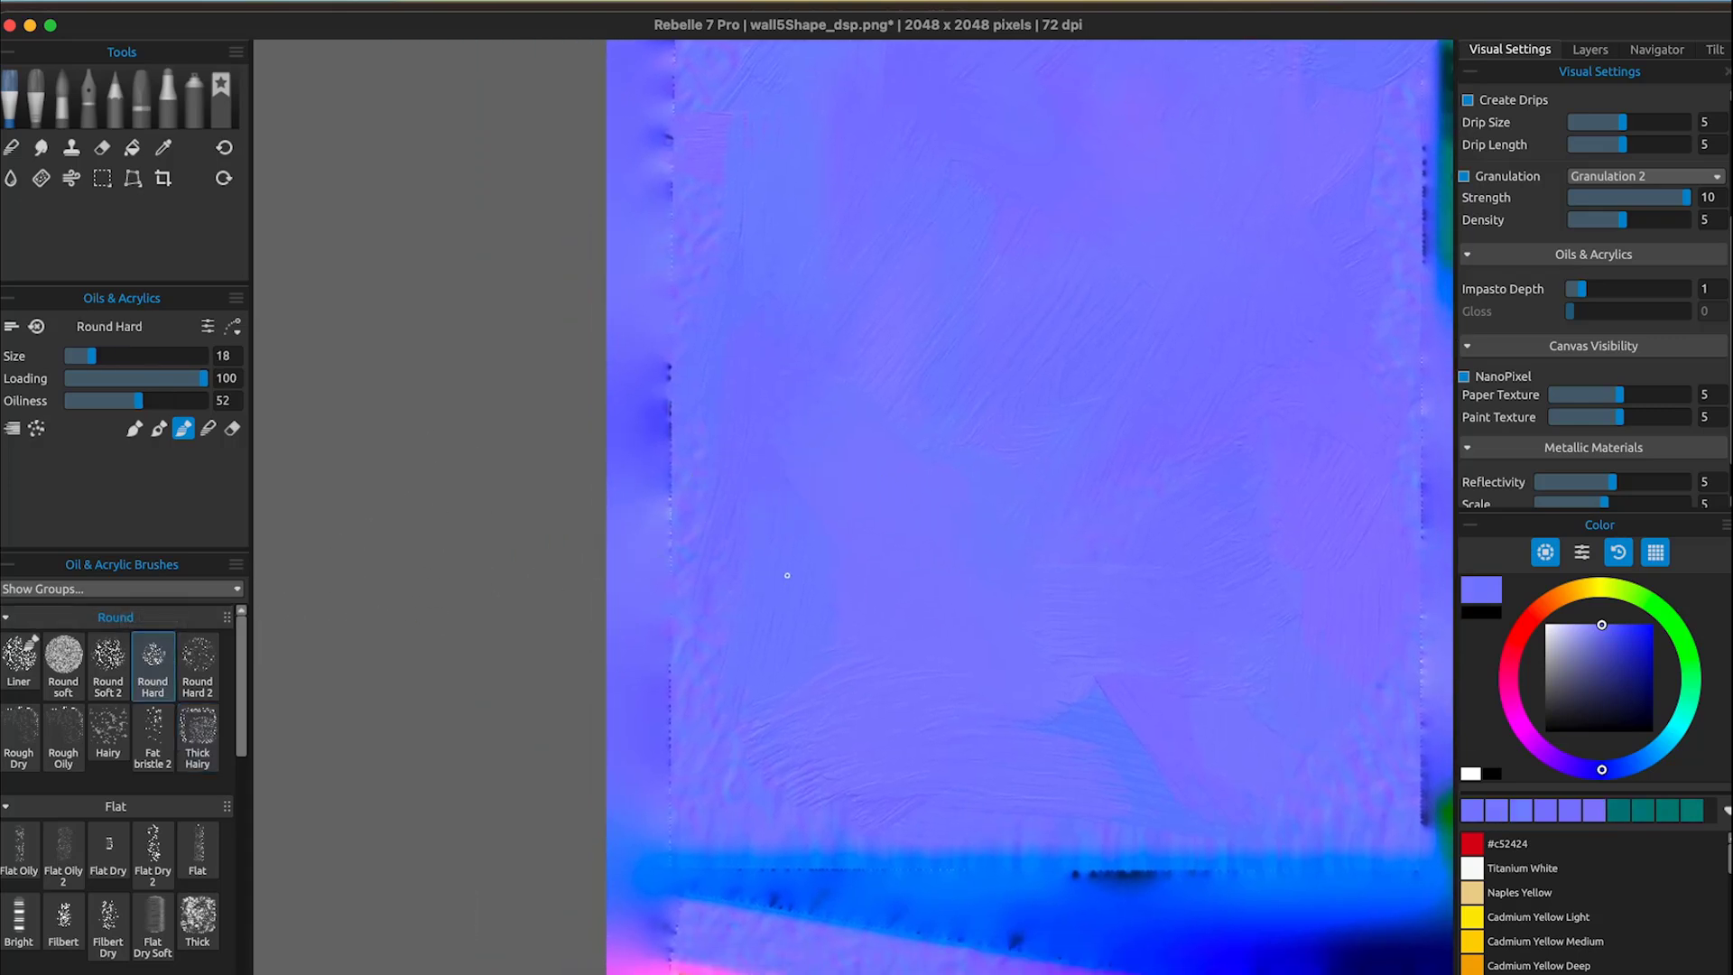
mouse_move(833, 566)
ctrl+alt+mouse_down()
mouse_move(847, 566)
mouse_move(826, 510)
ctrl+alt+mouse_up()
alt+click(809, 592)
alt+click(932, 545)
alt+click(772, 585)
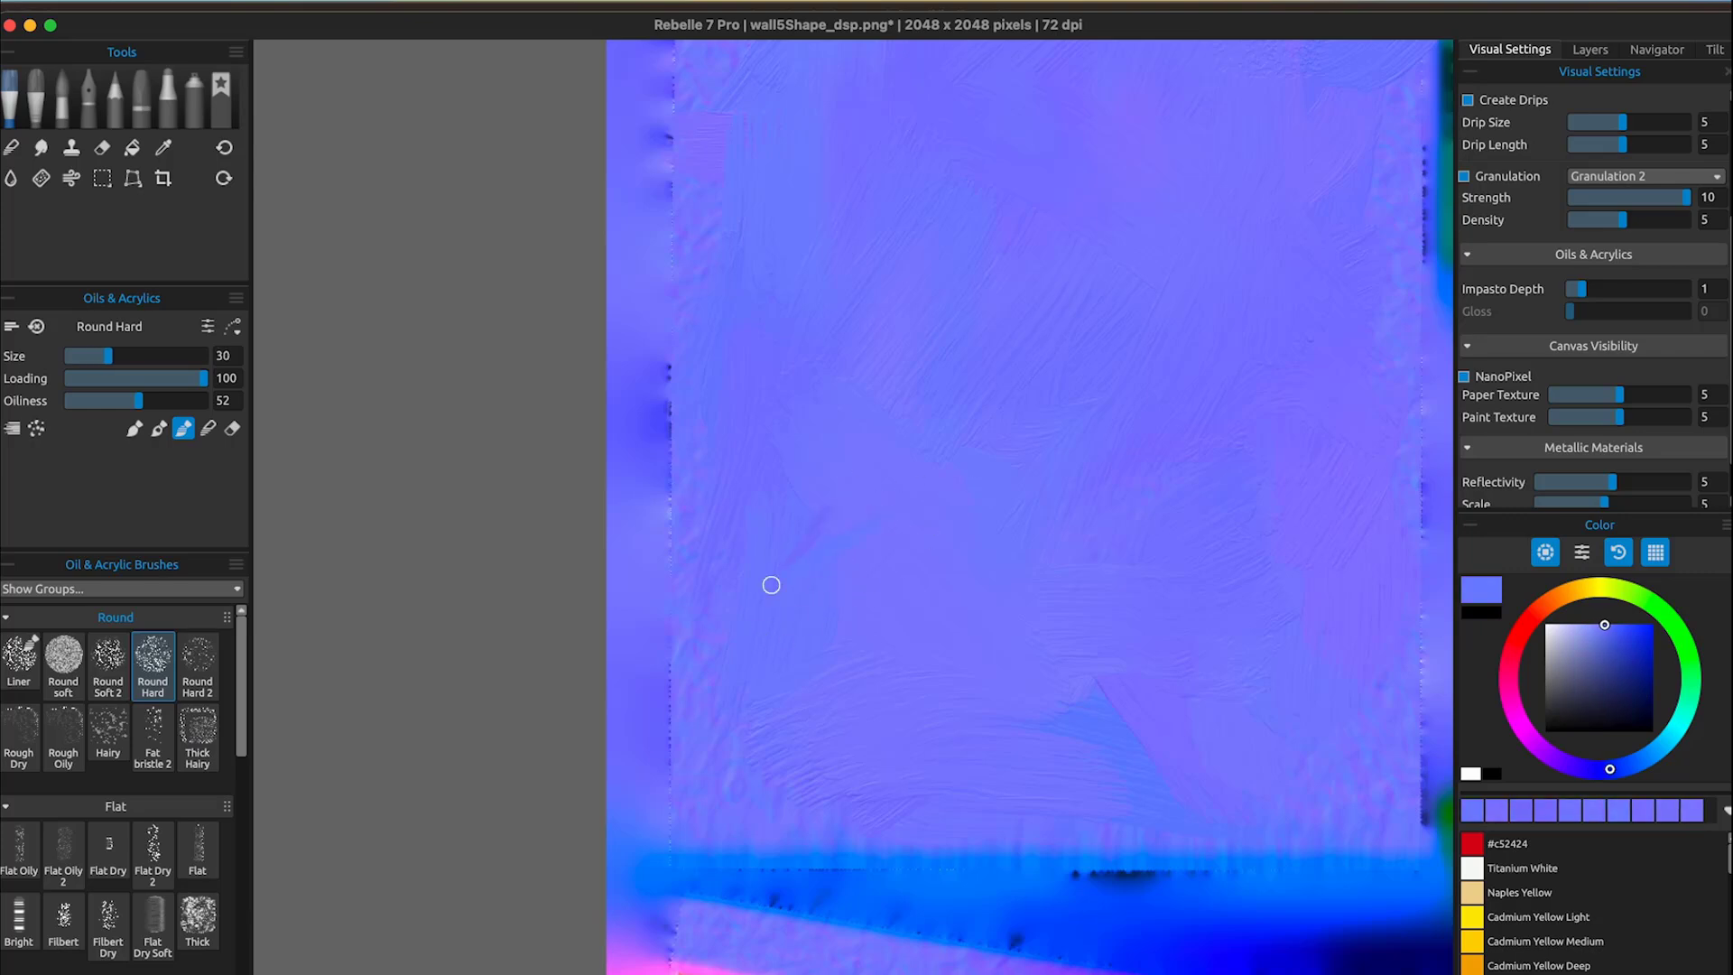
drag(783, 568, 886, 517)
alt+click(911, 471)
ctrl+alt+drag(1015, 533, 933, 561)
Switch to the Fat bristle 2 brush at size 50 and blend sampled purples into the lower-left purple wall.
click(153, 733)
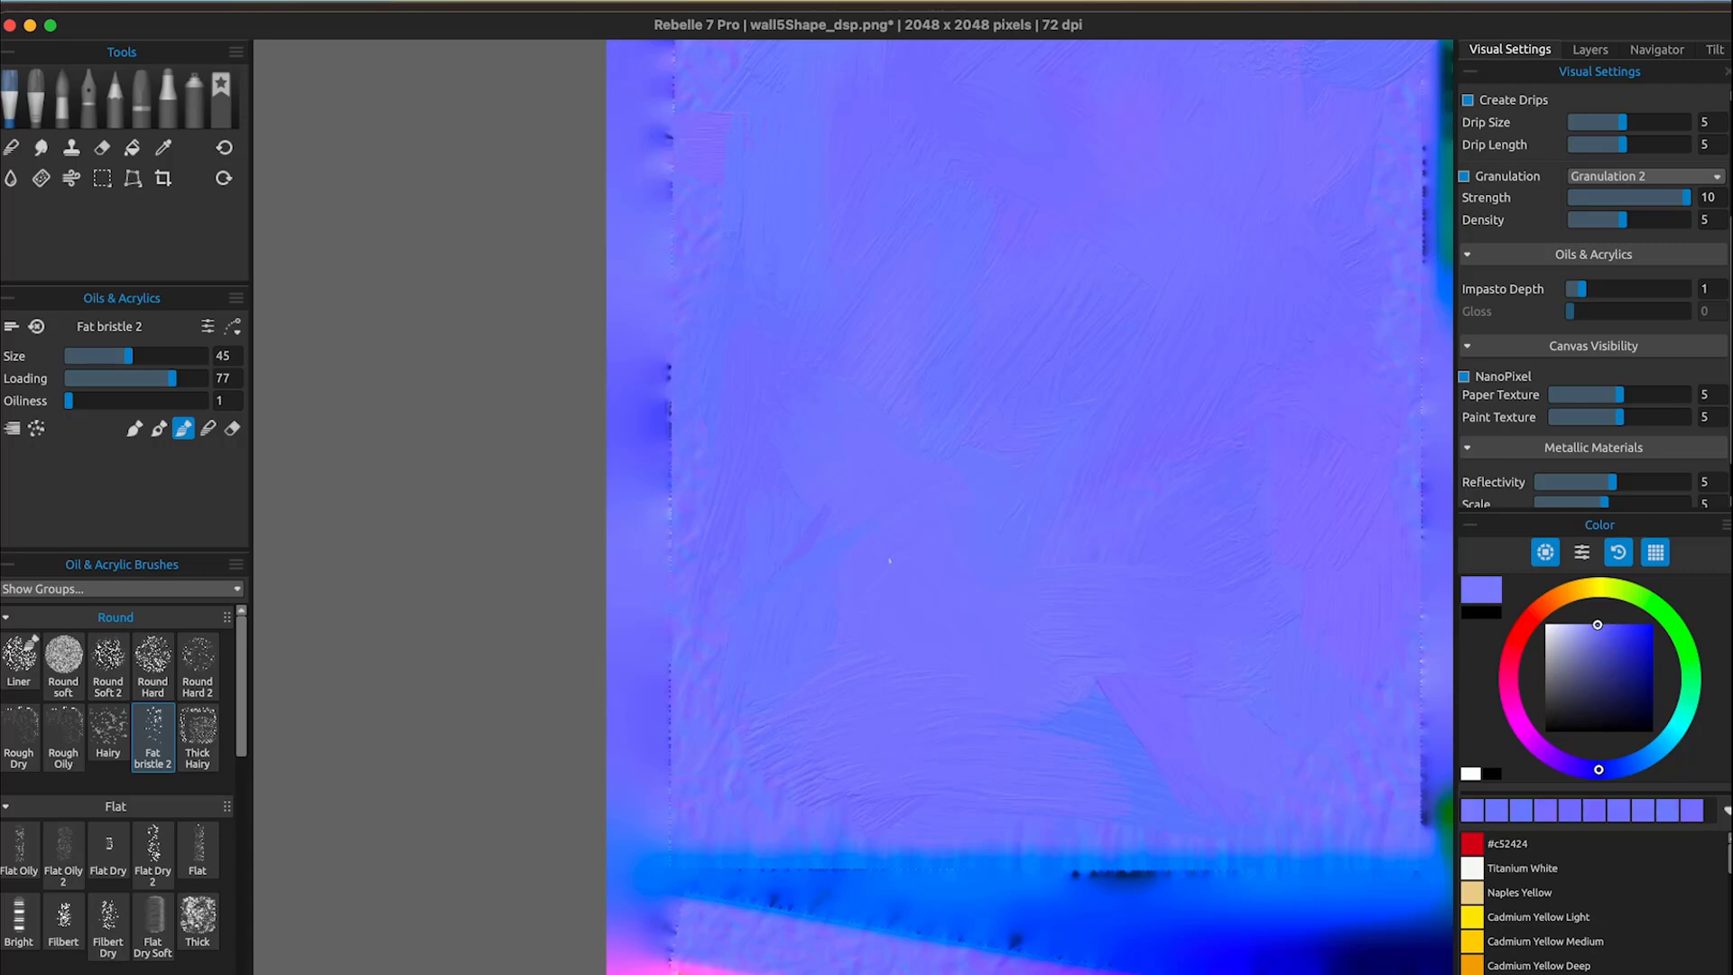
key(])
alt+click(883, 552)
alt+click(889, 587)
alt+click(840, 532)
drag(826, 513, 773, 599)
alt+click(837, 428)
Set Fat bristle 2 to Paint & Mix and work sampled purples into the lower-left purple wall.
click(159, 428)
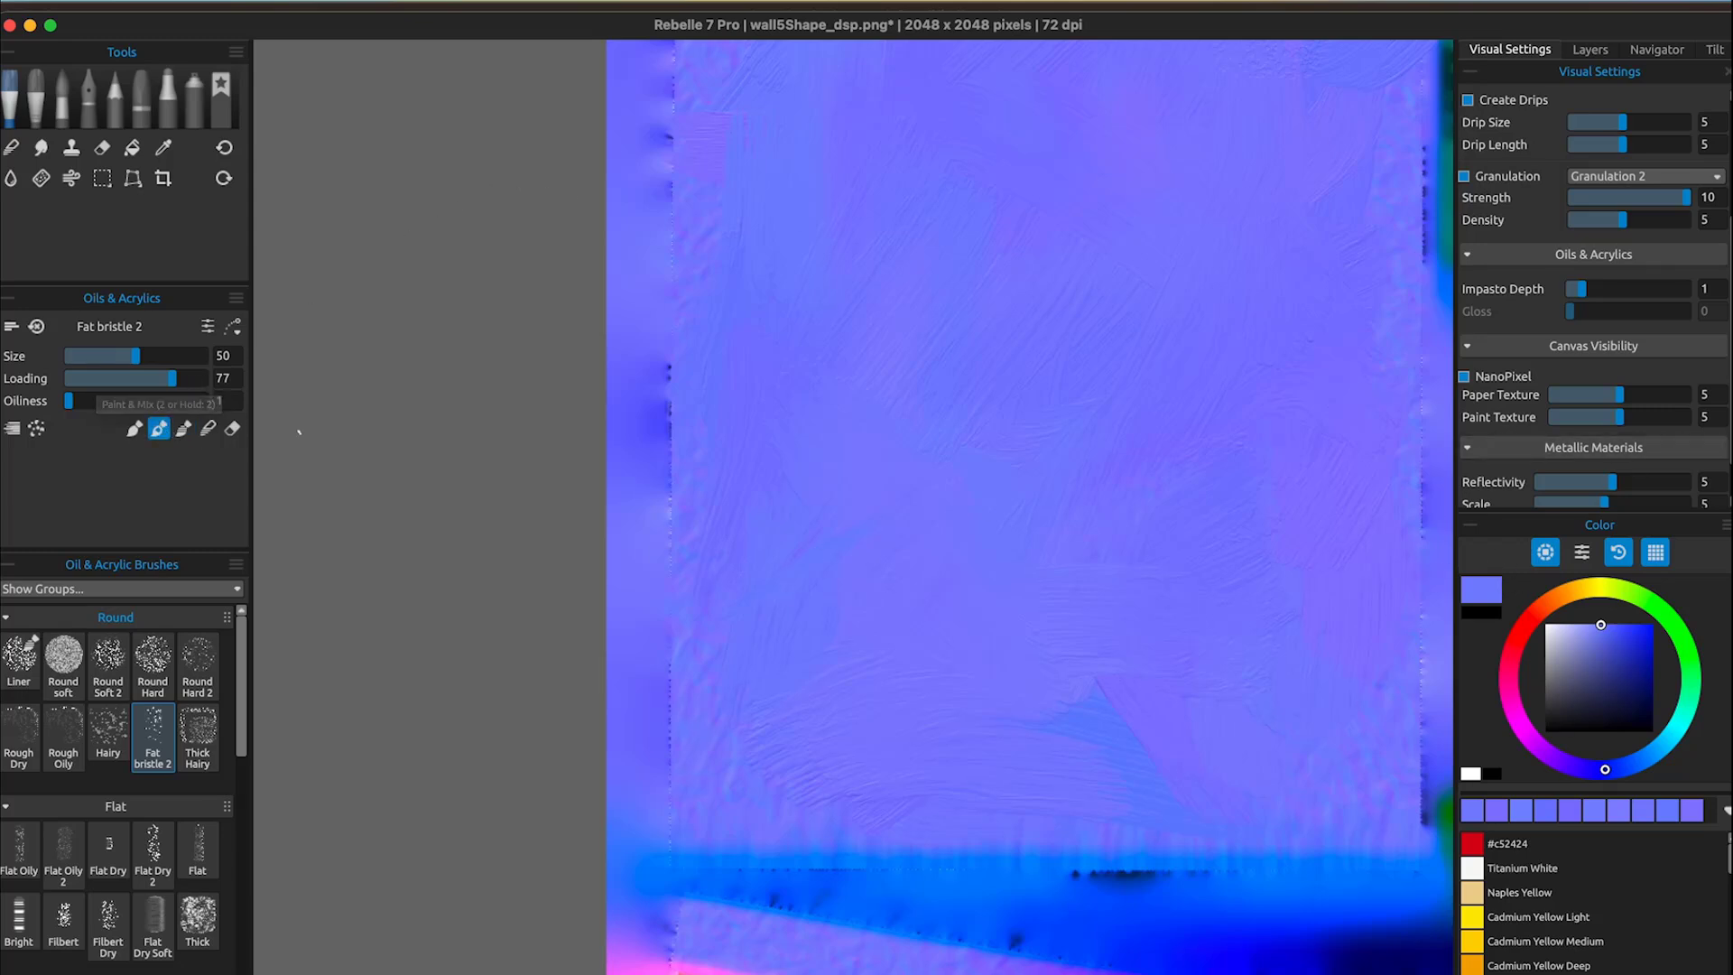
alt+click(806, 493)
drag(749, 631, 869, 390)
alt+click(870, 488)
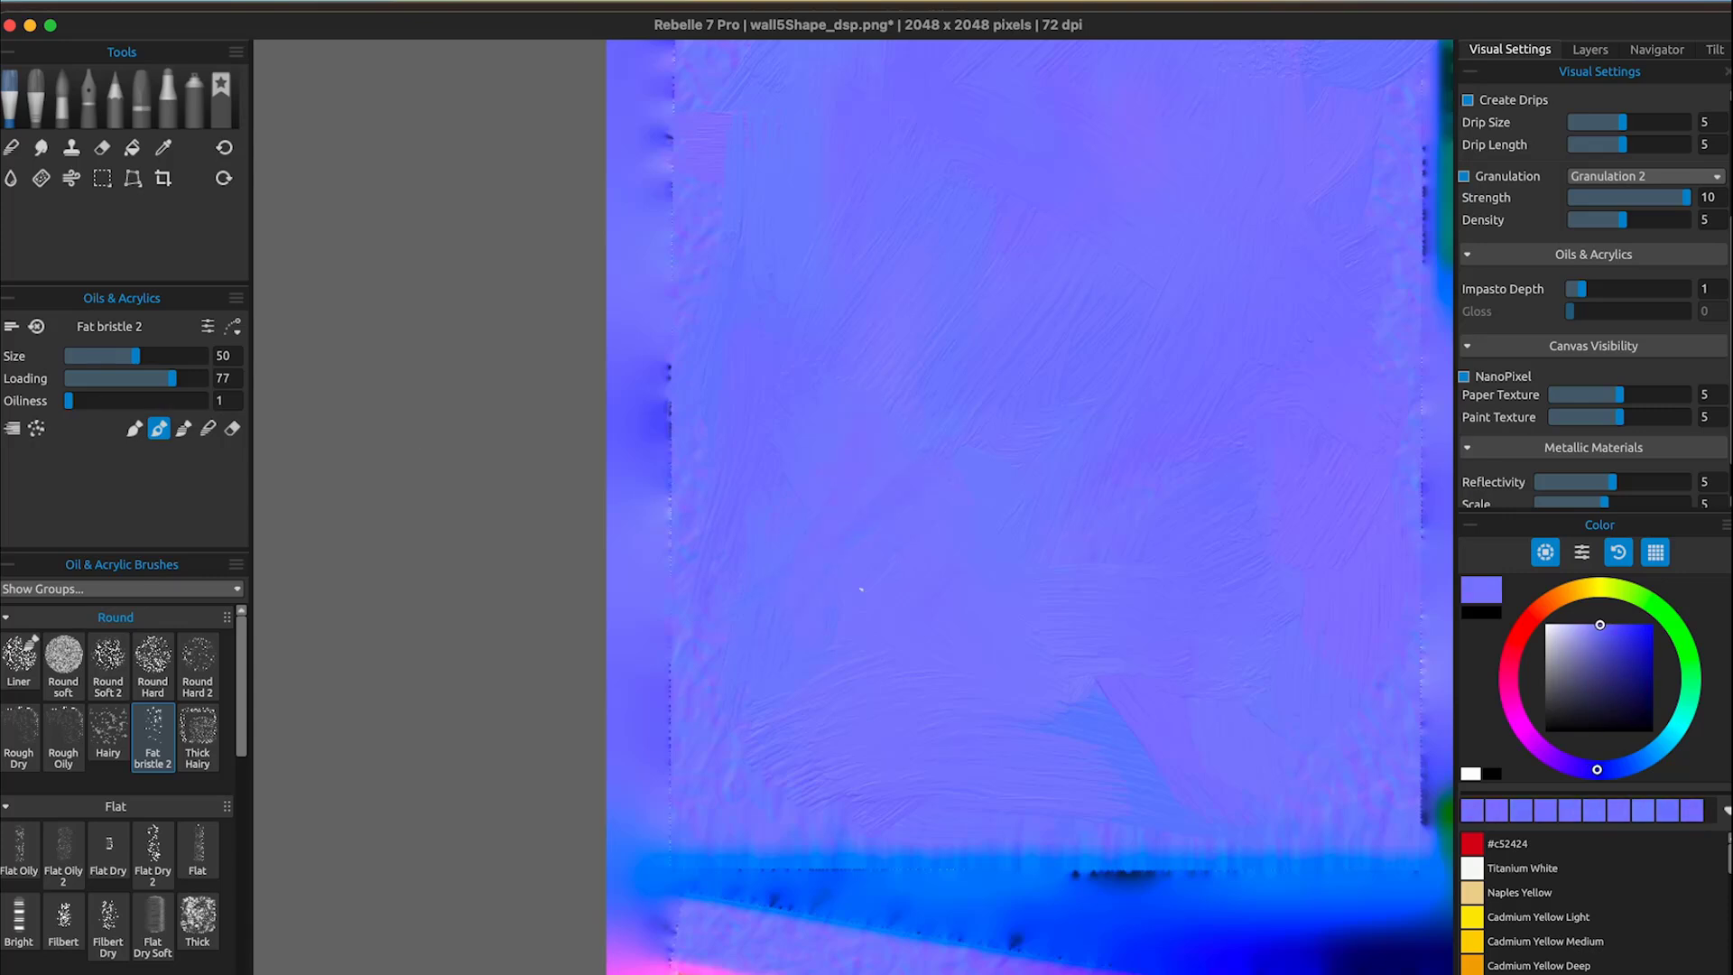
mouse_move(869, 488)
mouse_down()
mouse_move(872, 677)
mouse_move(908, 499)
mouse_up()
Try strokes with the Round Hard and Round Hard 2 brushes on the lower purple wall.
click(153, 659)
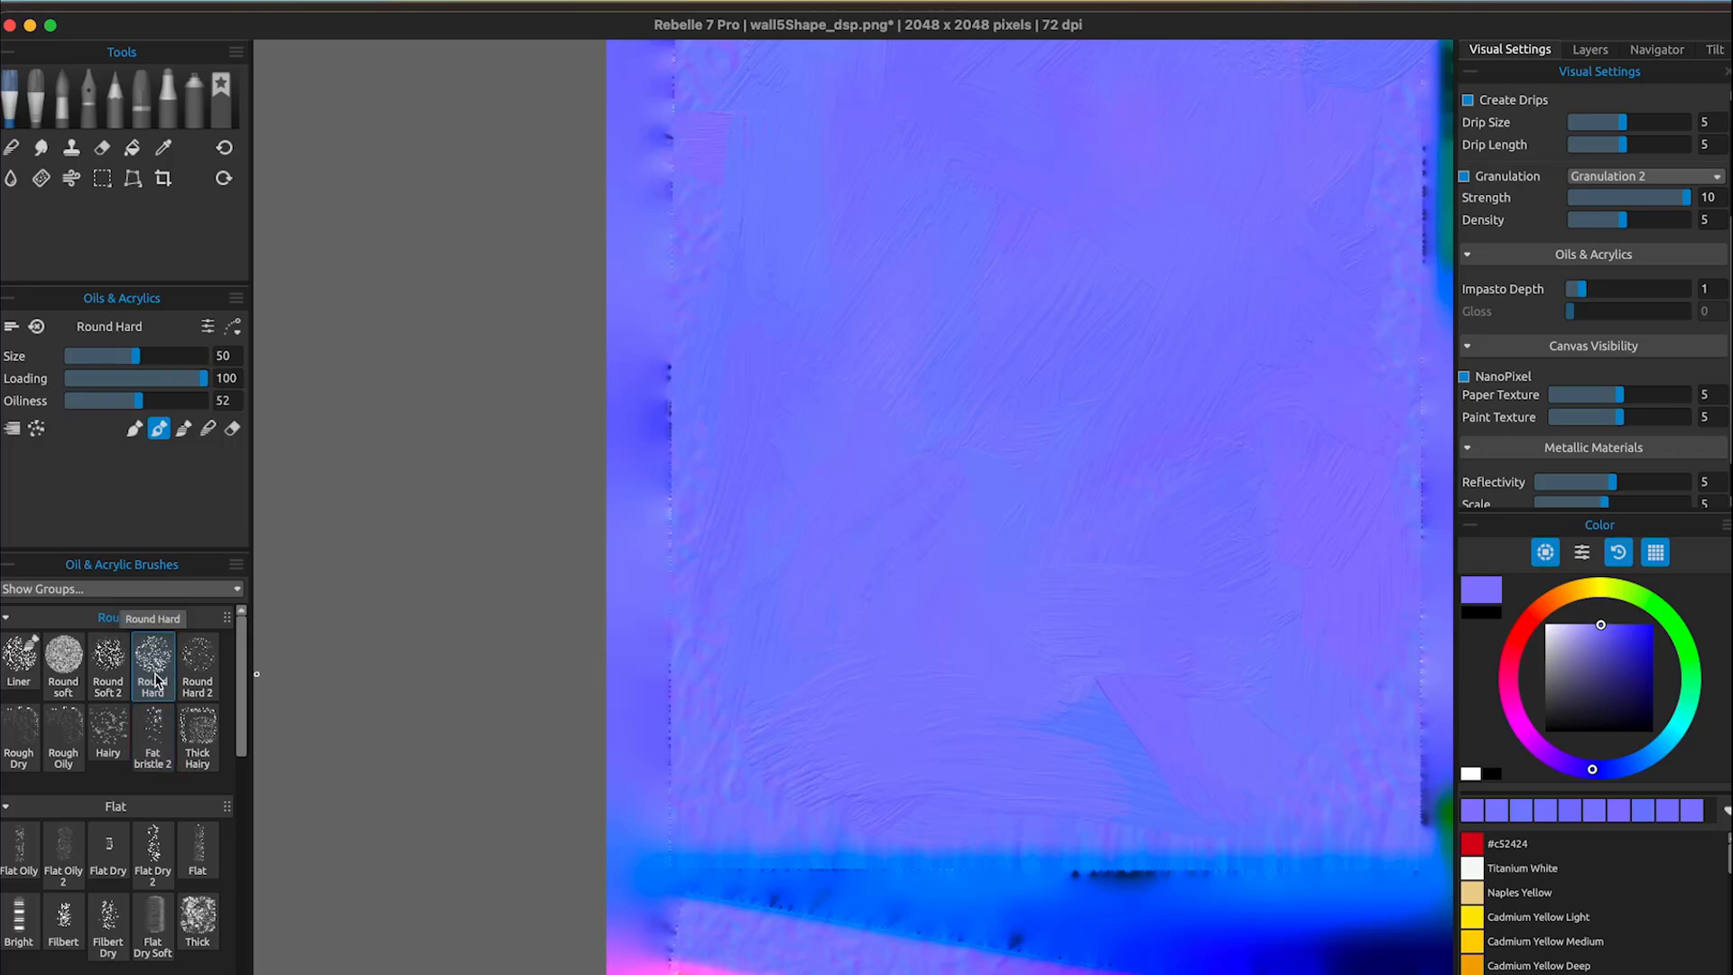
alt+click(806, 608)
alt+click(960, 725)
drag(960, 725, 948, 540)
alt+click(920, 615)
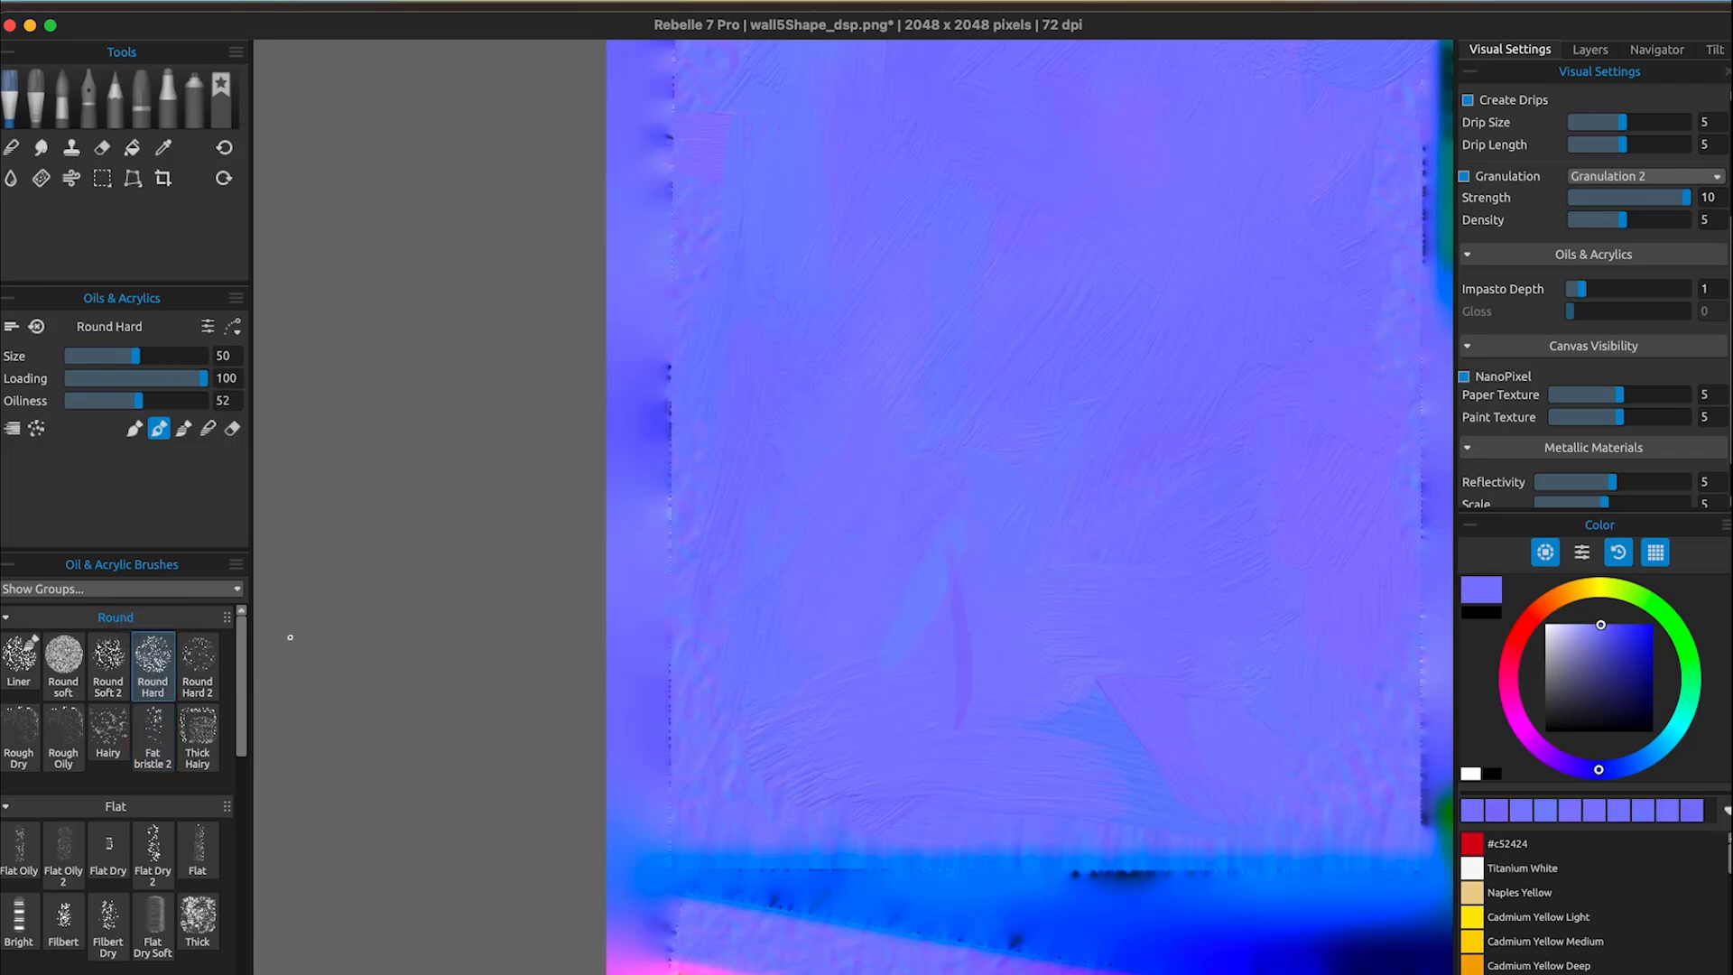
click(199, 675)
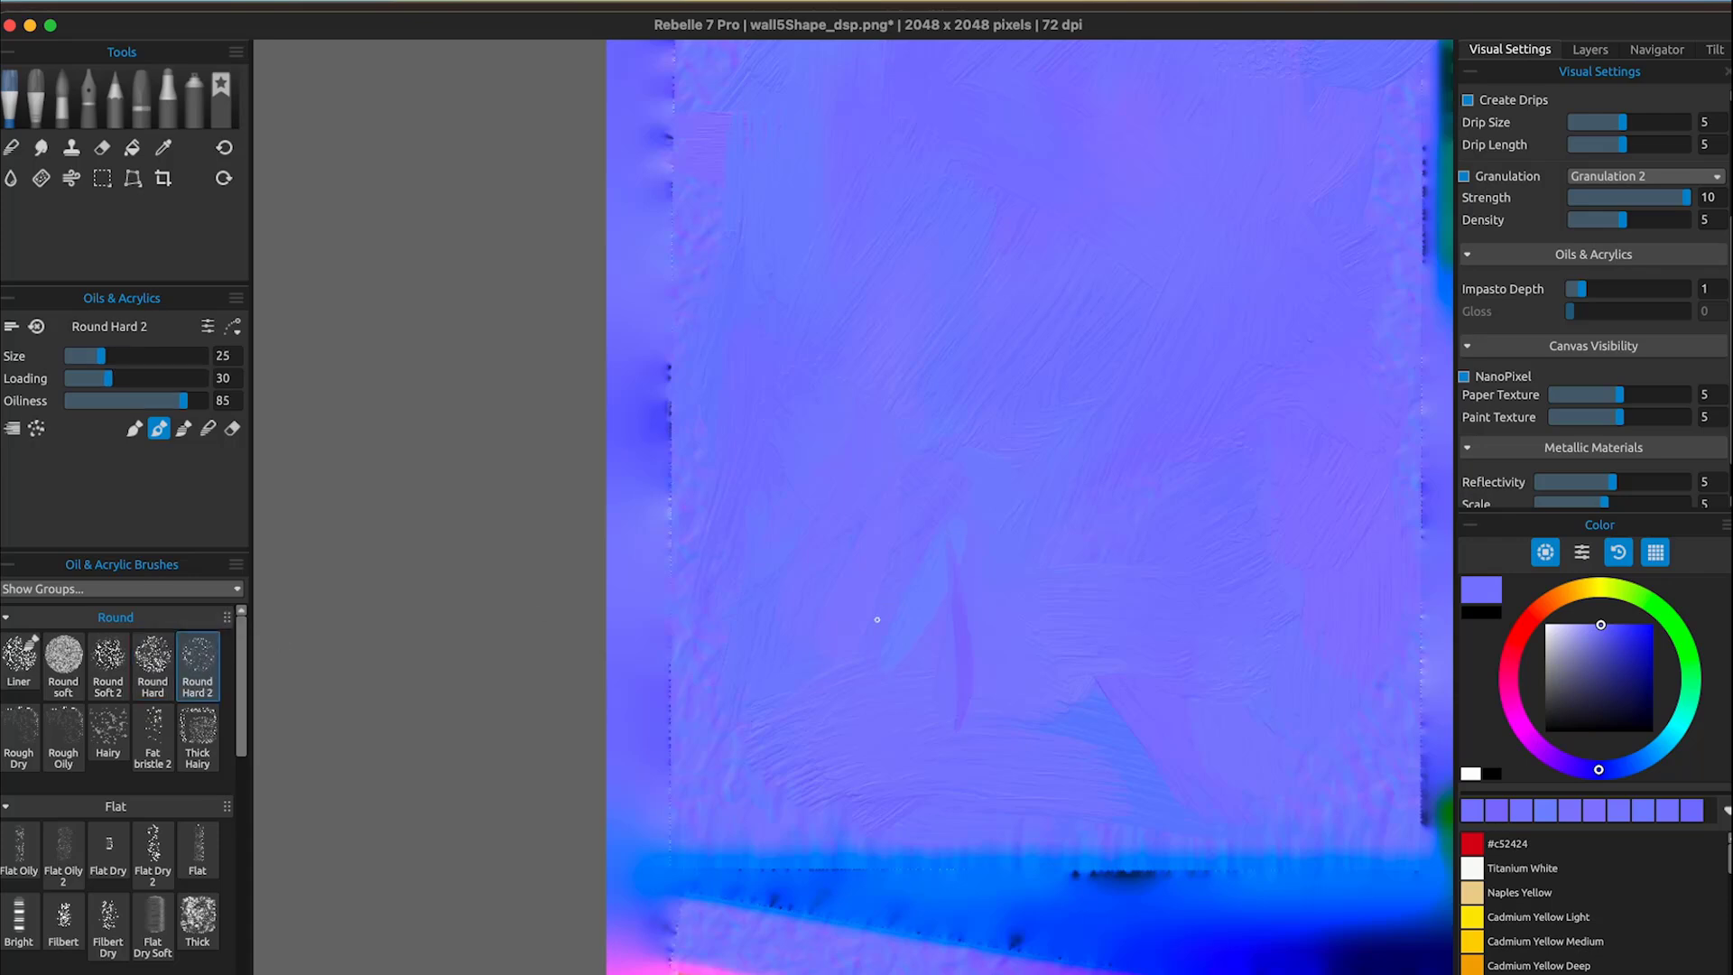
drag(917, 738, 1009, 606)
alt+click(973, 761)
key(super+z)
key(super+z)
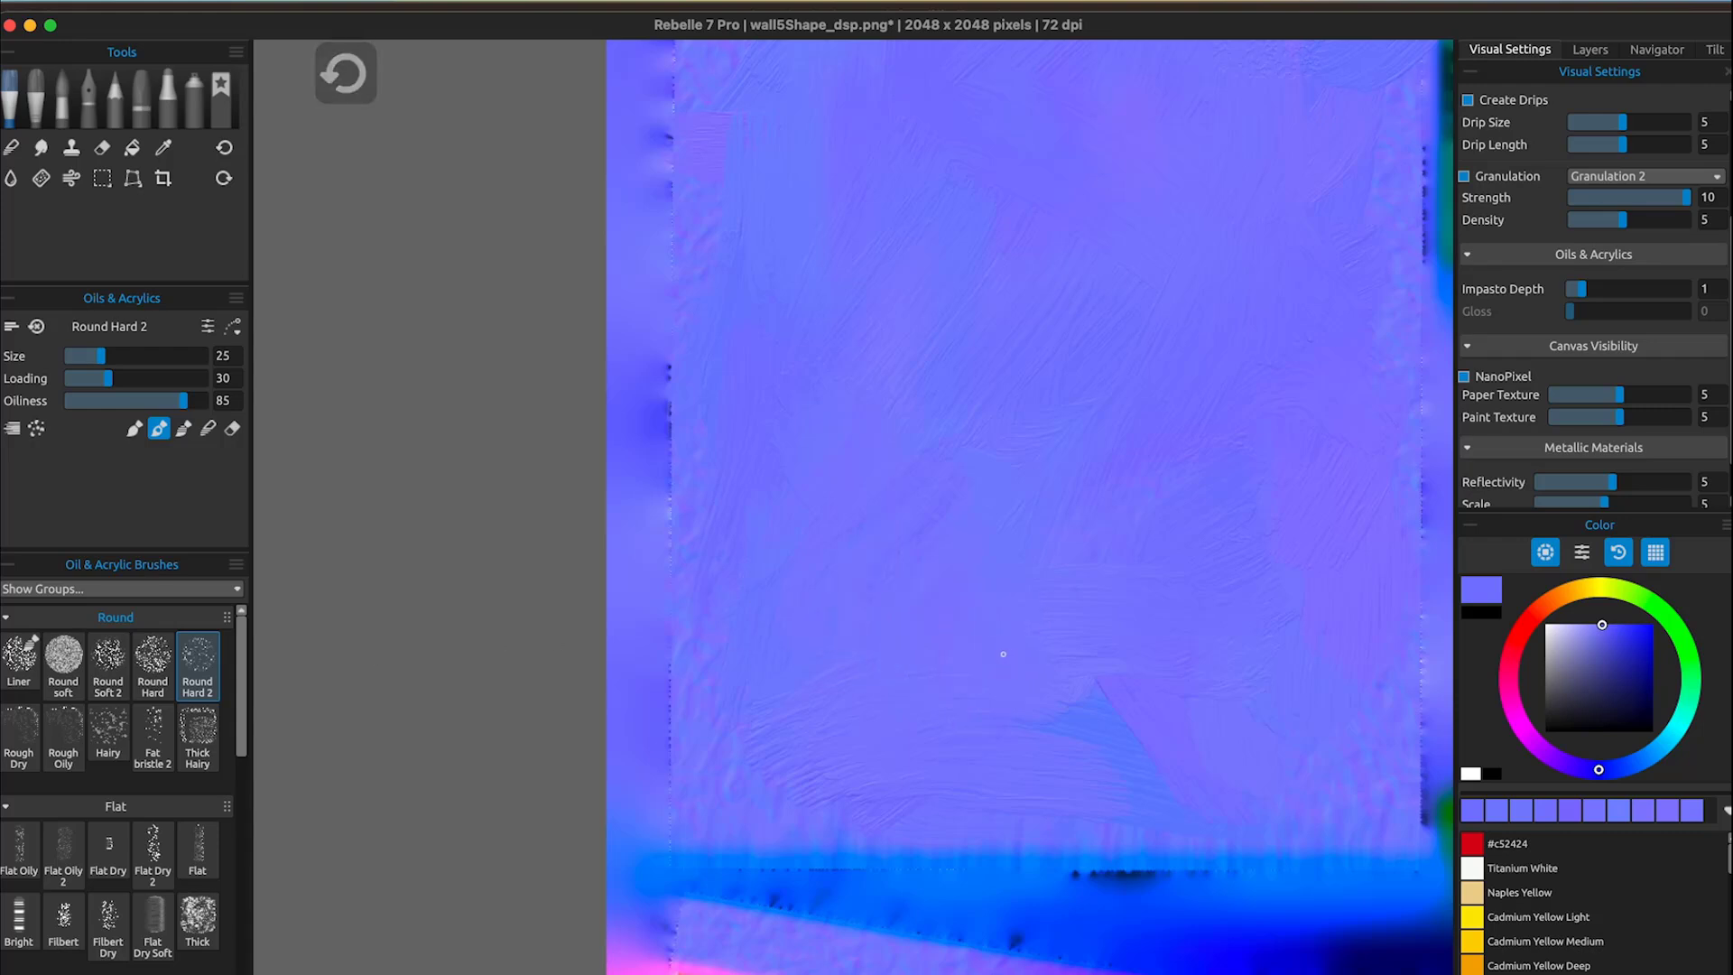
Return to the Thick Hairy brush at size 60 and paint over the lower-left part of the purple wall.
click(198, 735)
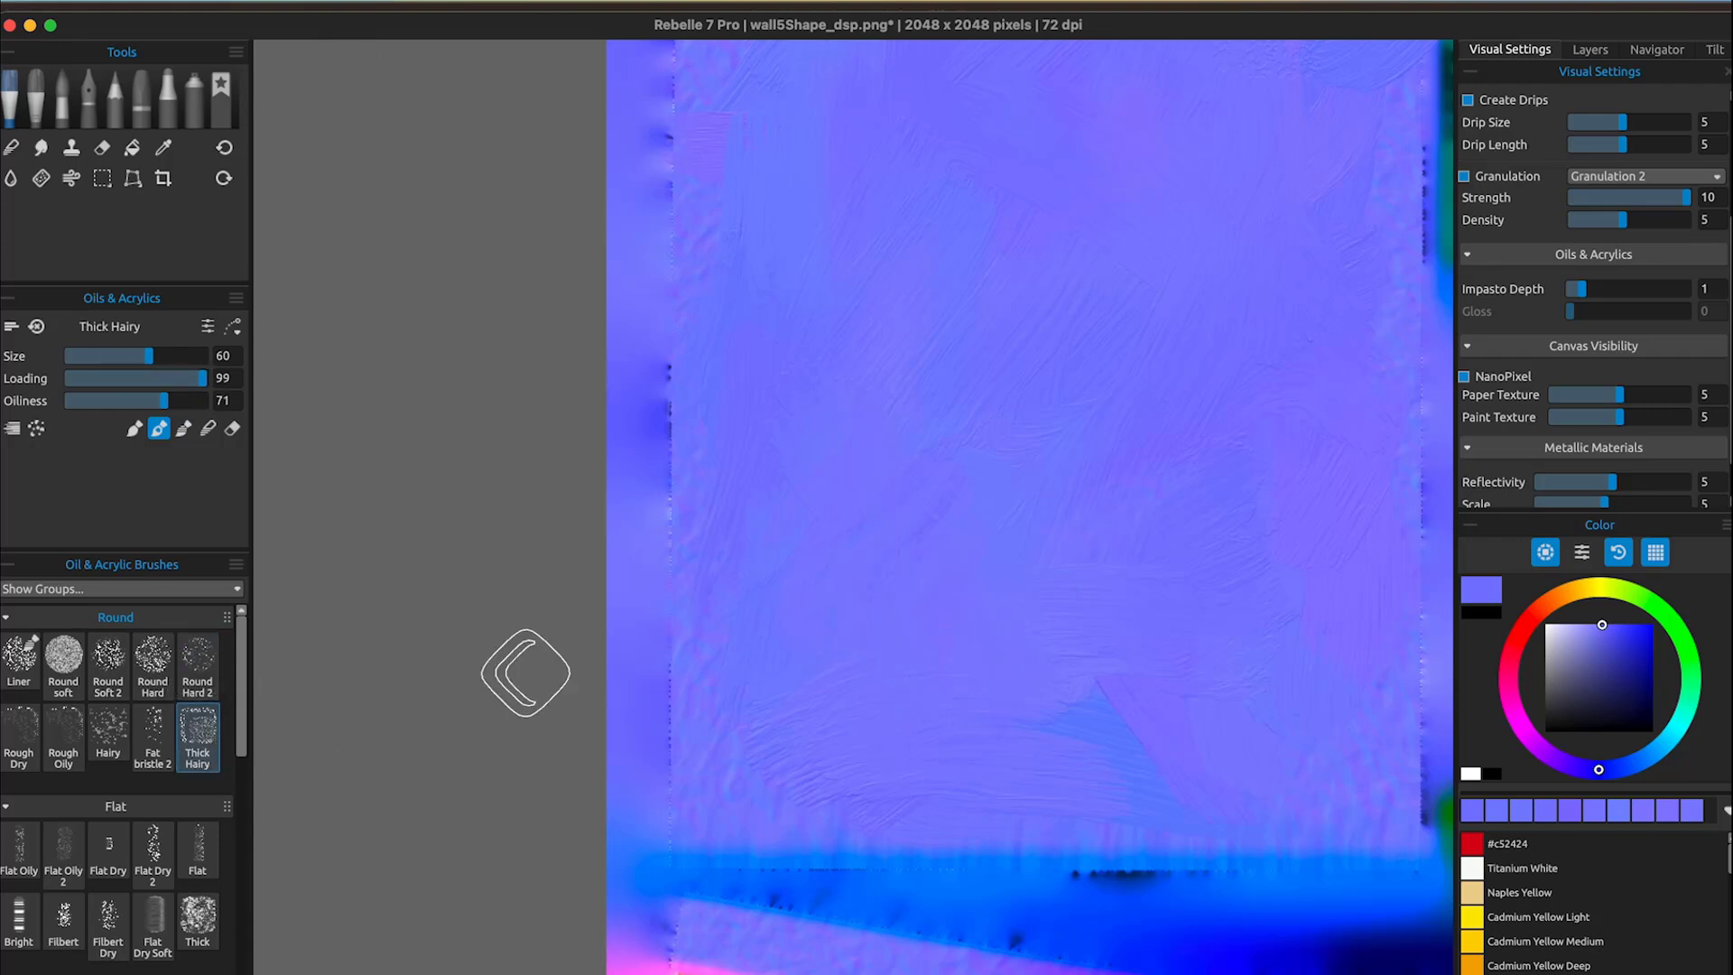
drag(833, 792, 874, 587)
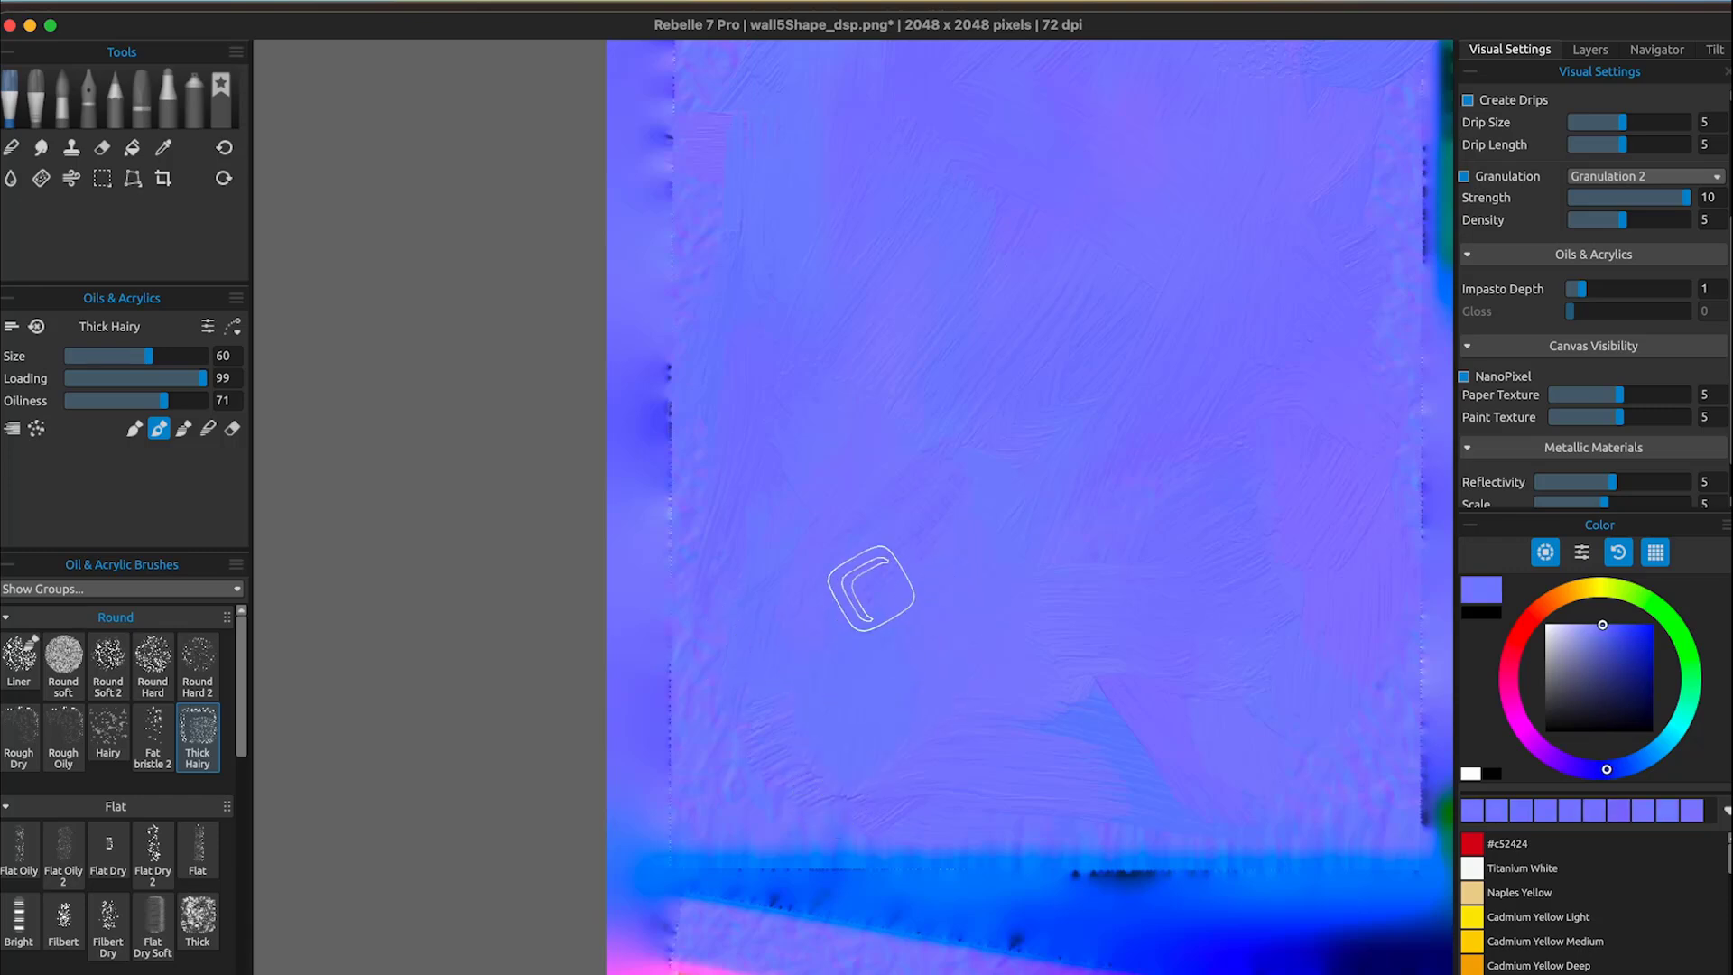
alt+click(903, 622)
Reduce the brush size to 20 and paint short strokes in sampled purples over the bluish patch near the wall's lower edge.
key(bracketleft)
key(bracketleft)
key(bracketleft)
key(bracketleft)
key(bracketleft)
key(bracketleft)
key(bracketleft)
key(bracketleft)
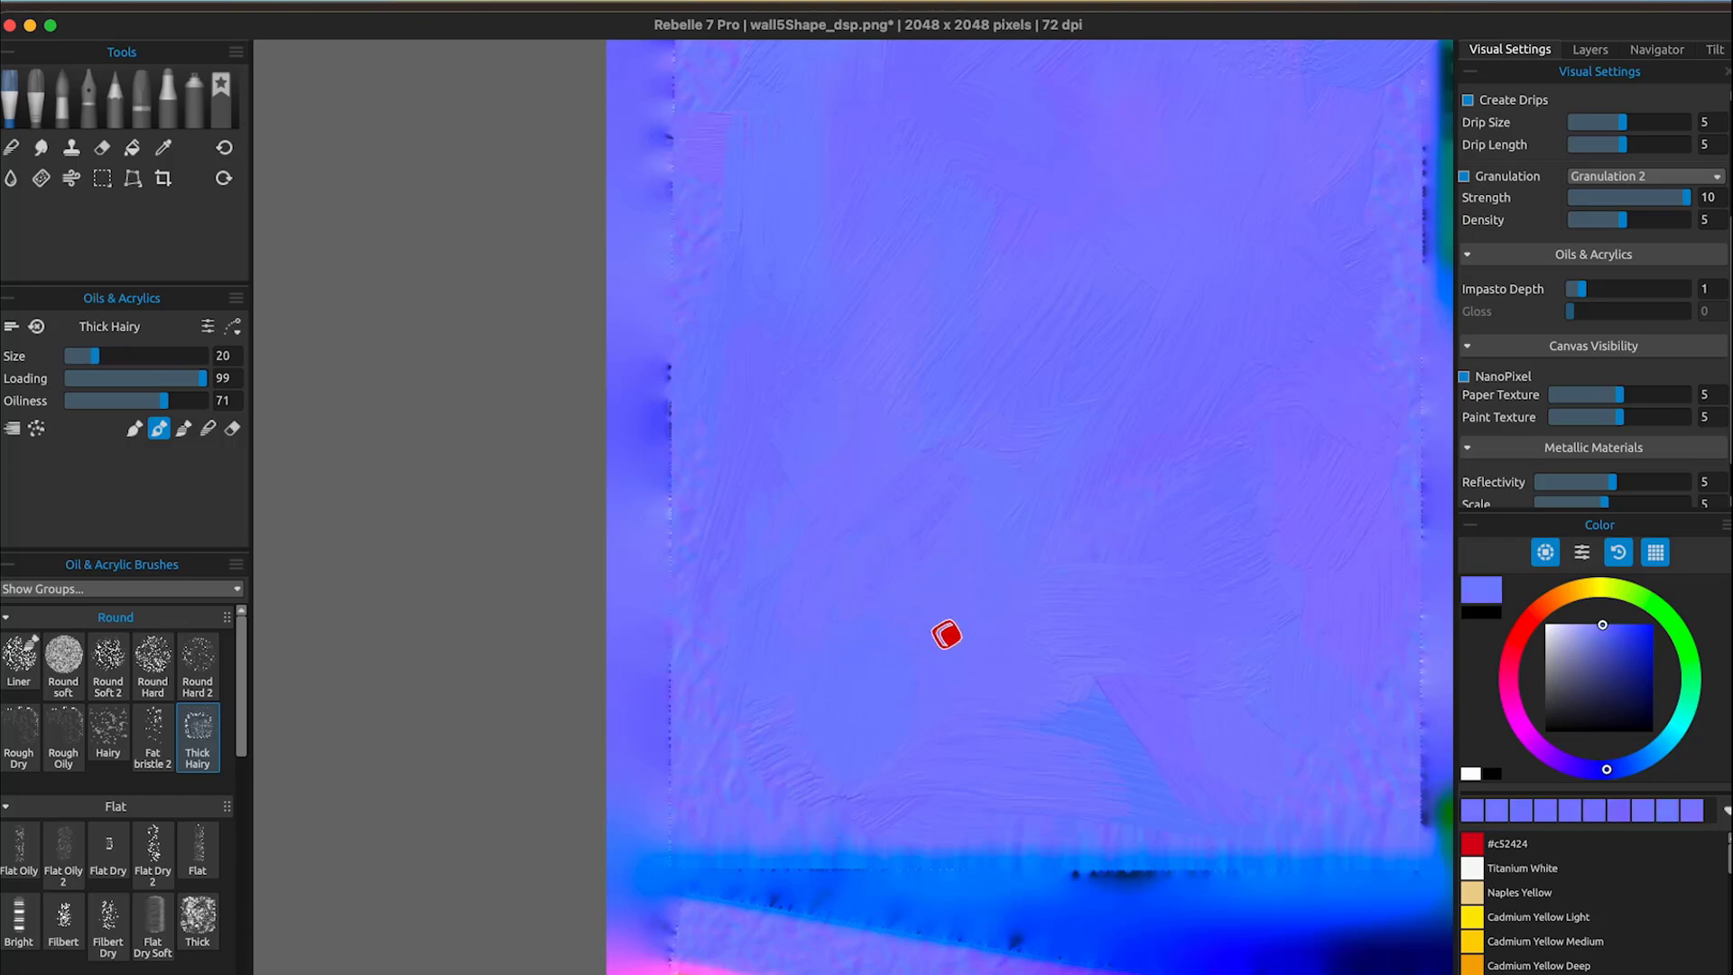
alt+click(1079, 767)
mouse_move(1080, 769)
mouse_down()
mouse_move(1092, 717)
mouse_move(1137, 770)
mouse_up()
alt+click(1122, 559)
drag(1121, 560, 1030, 712)
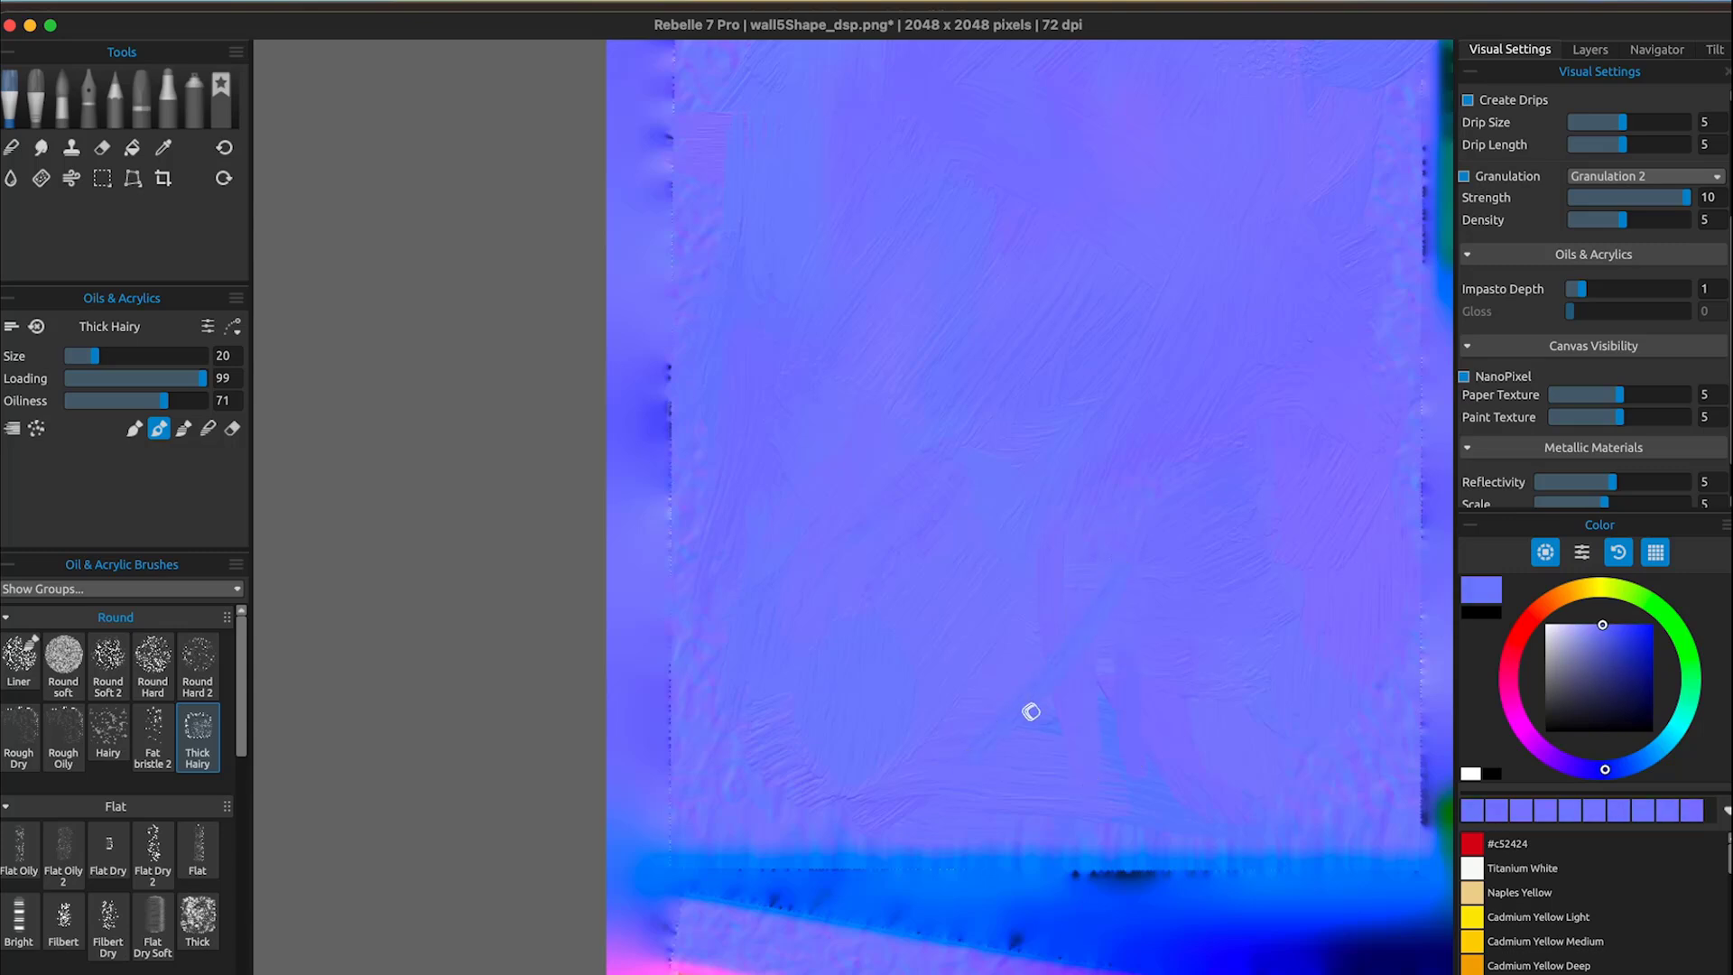
drag(1053, 490, 1014, 673)
drag(1051, 577, 1095, 753)
alt+click(1087, 530)
drag(1167, 632, 1196, 727)
alt+click(1119, 467)
mouse_move(1155, 561)
mouse_down()
mouse_move(1078, 718)
mouse_move(1061, 664)
mouse_up()
Raise the brush size to 35 and layer longer strokes over the lower-centre part of the purple wall.
key(bracketright)
key(bracketright)
key(bracketright)
drag(1174, 491, 1165, 711)
alt+click(1091, 442)
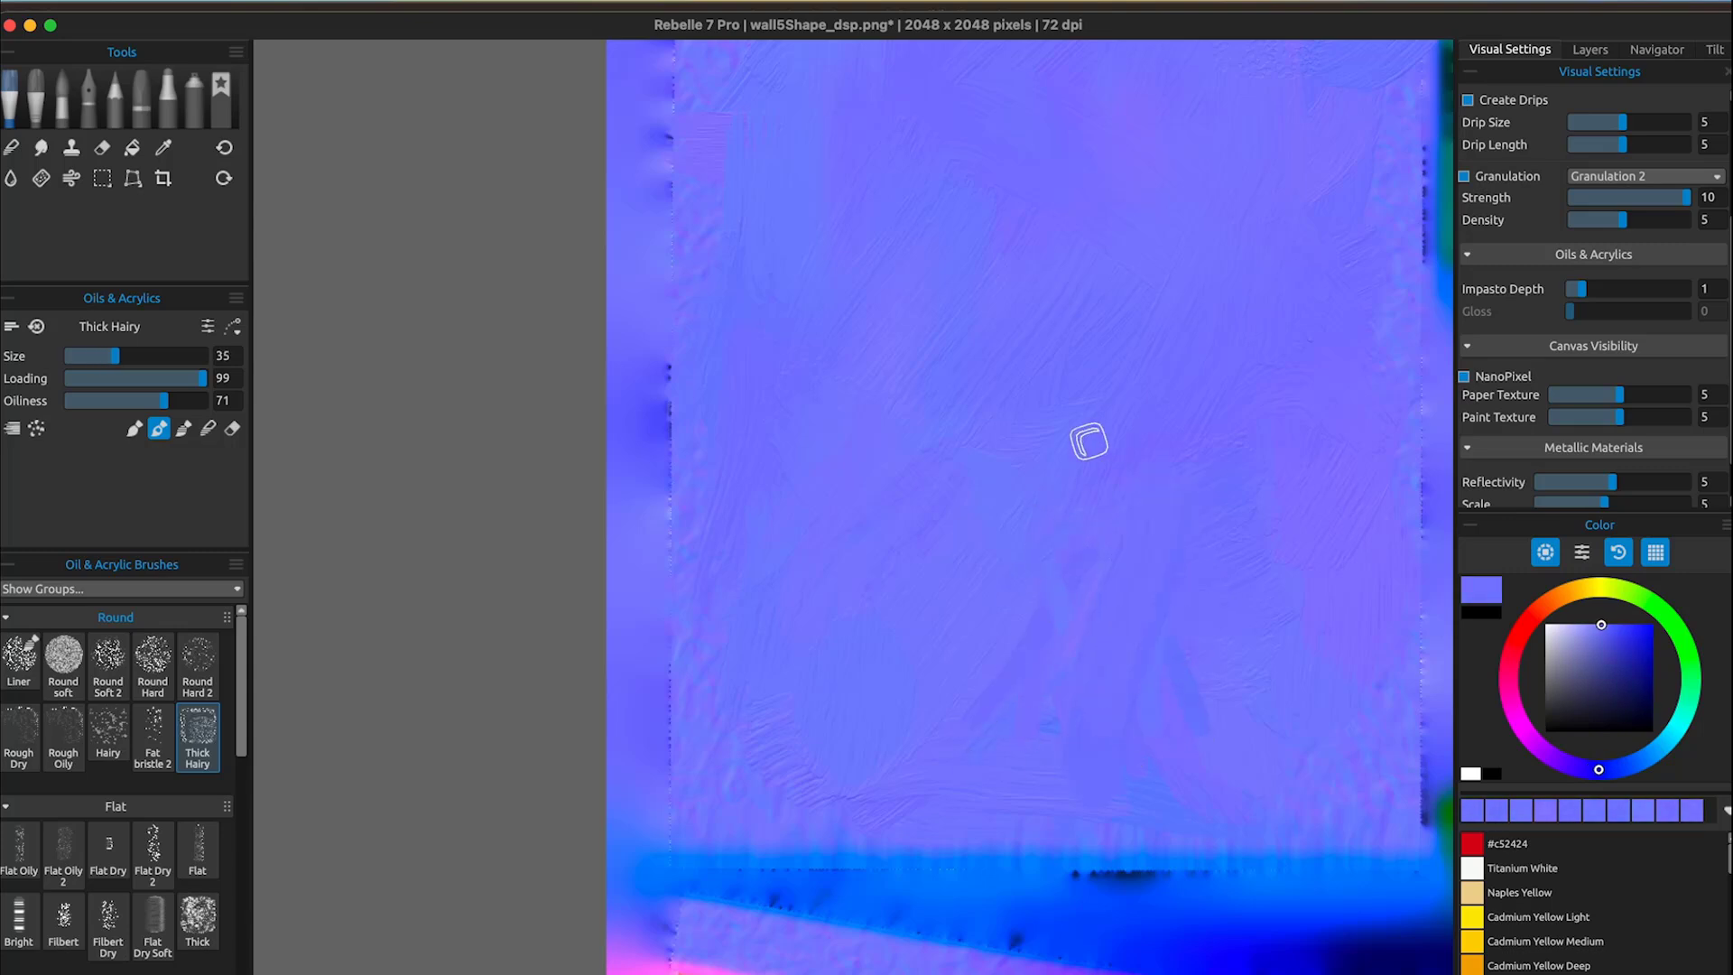
drag(1091, 443, 1018, 664)
drag(971, 460, 1006, 699)
drag(1232, 561, 1242, 758)
drag(1115, 356, 972, 572)
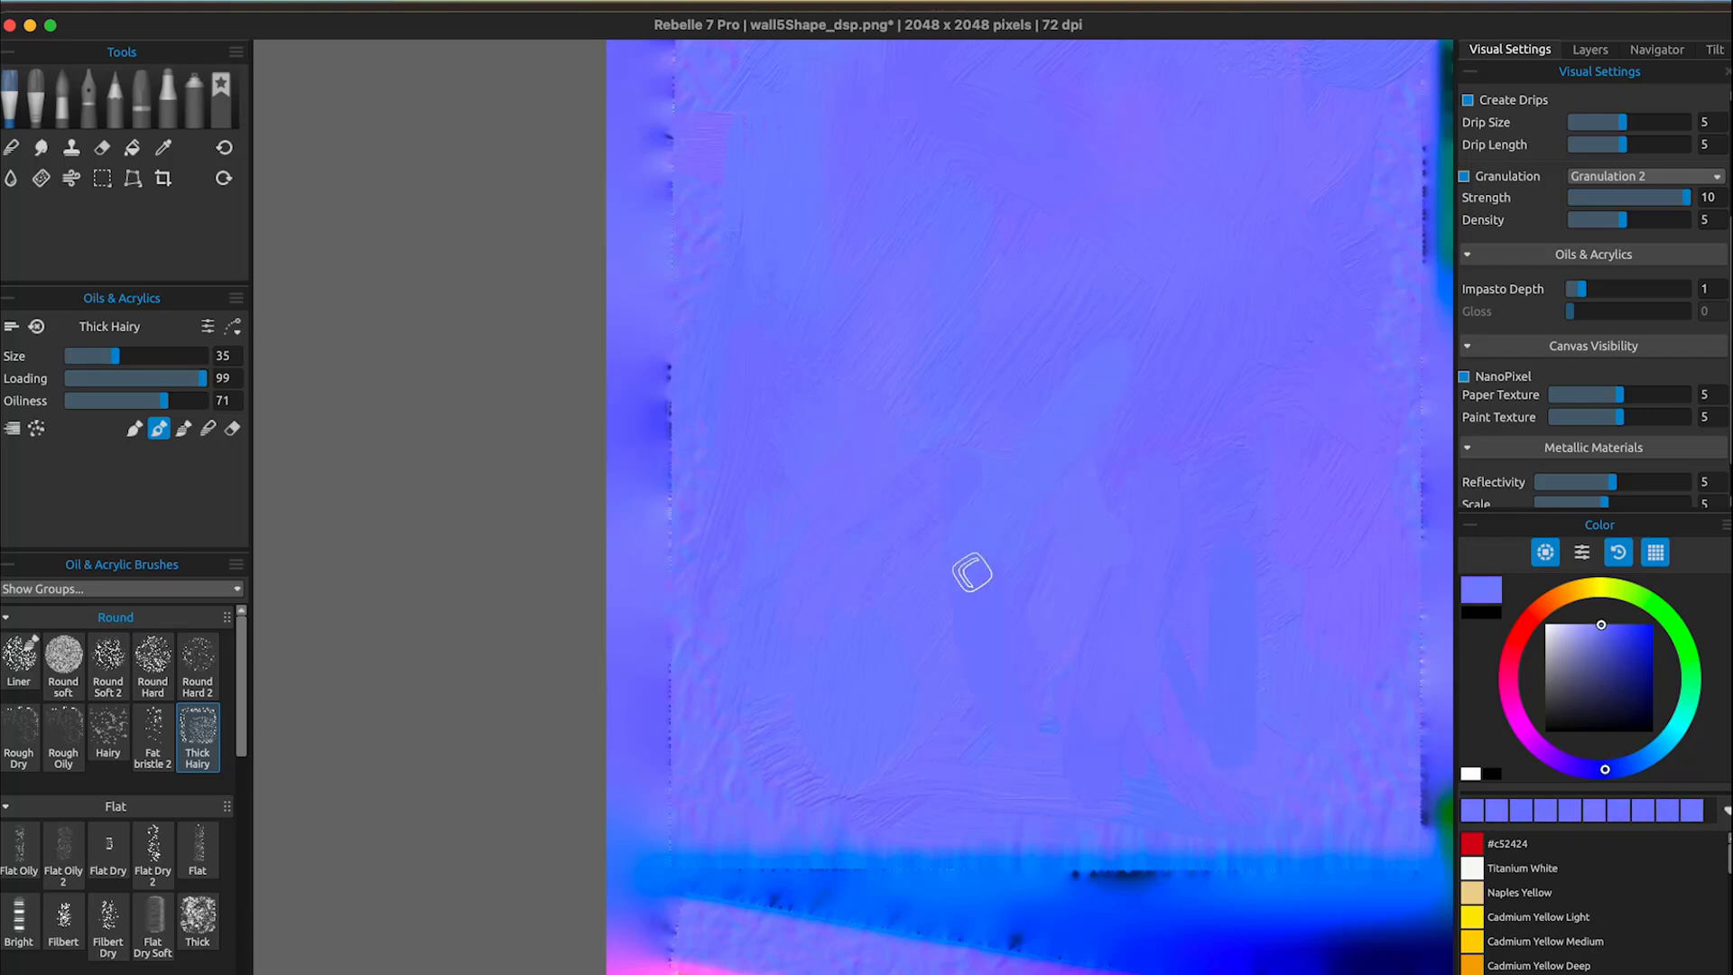
Sample purples and paint diagonal strokes above the reworked patch, towards the middle of the purple wall.
alt+click(1020, 467)
drag(1029, 327, 919, 451)
alt+click(1196, 510)
drag(1250, 361, 1129, 496)
drag(1082, 246, 871, 361)
Paint slanted strokes in a sampled purple across the left side and centre of the purple wall's middle section.
middle_drag(1087, 312, 936, 639)
alt+click(936, 638)
drag(1020, 434, 907, 582)
drag(888, 404, 798, 573)
drag(728, 341, 649, 513)
drag(768, 361, 696, 503)
drag(930, 433, 863, 615)
mouse_move(975, 424)
mouse_down()
mouse_move(960, 614)
mouse_move(1064, 617)
mouse_up()
Paint slanted strokes in sampled purples across the centre and upper-middle part of the purple wall.
drag(1099, 389, 1100, 536)
drag(1051, 253, 935, 406)
drag(967, 203, 850, 271)
drag(901, 214, 831, 278)
drag(980, 334, 930, 416)
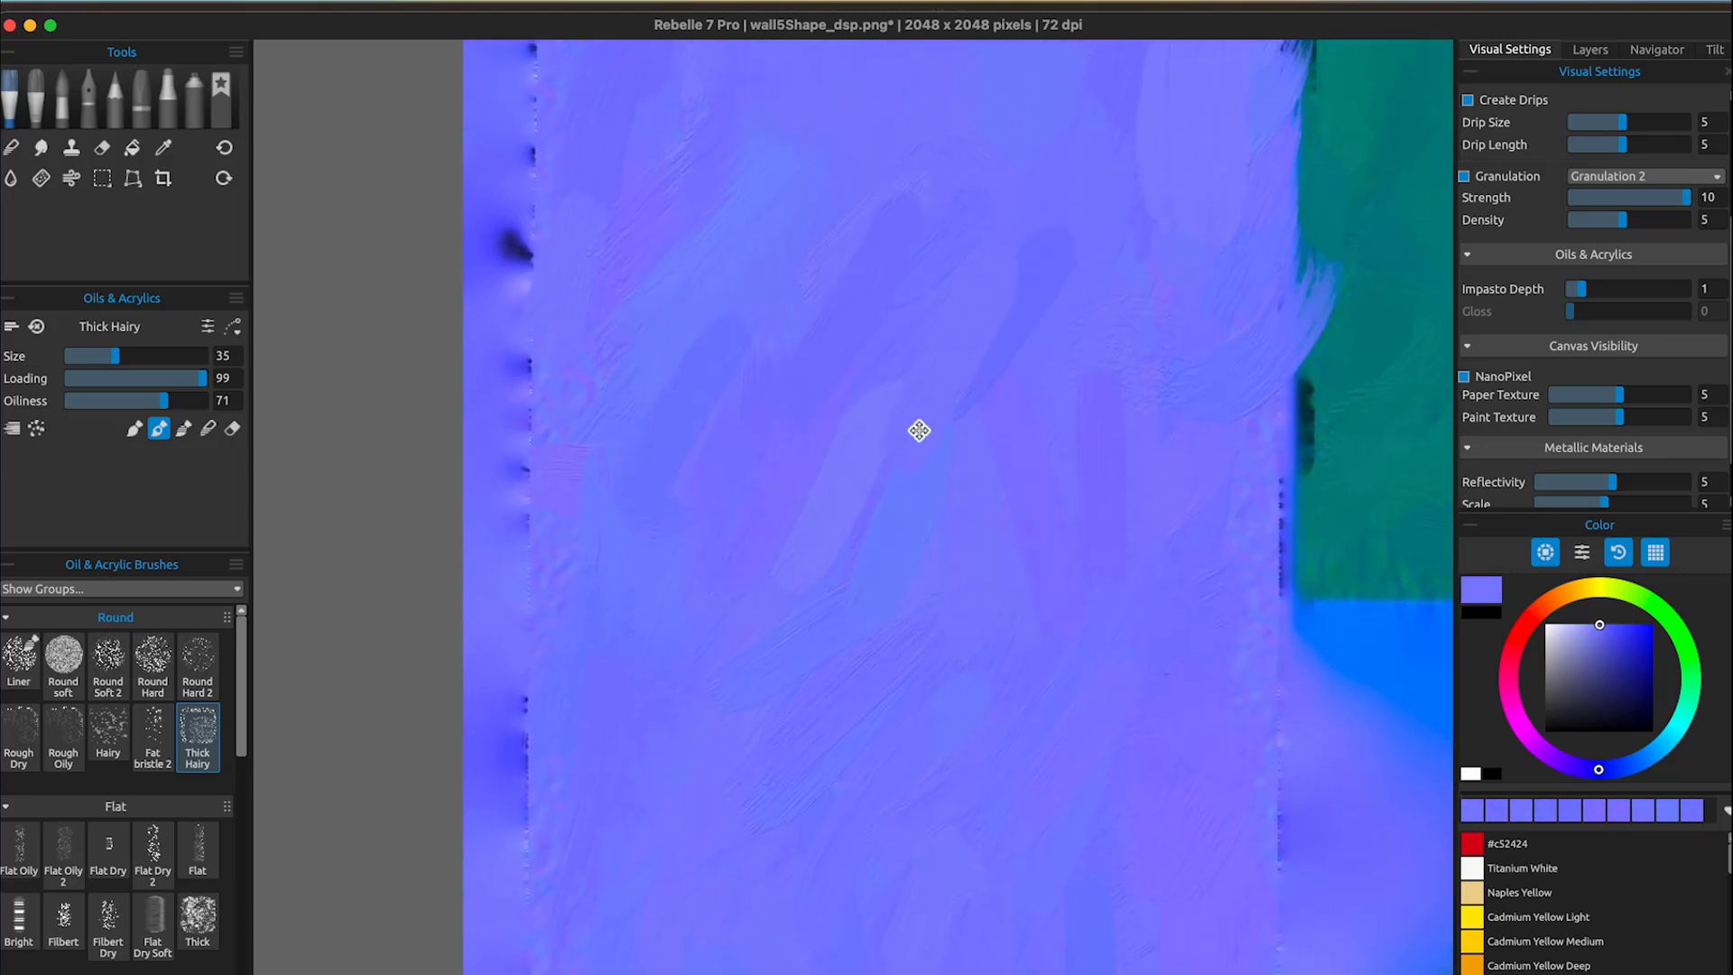
middle_drag(920, 430, 937, 752)
alt+click(1017, 484)
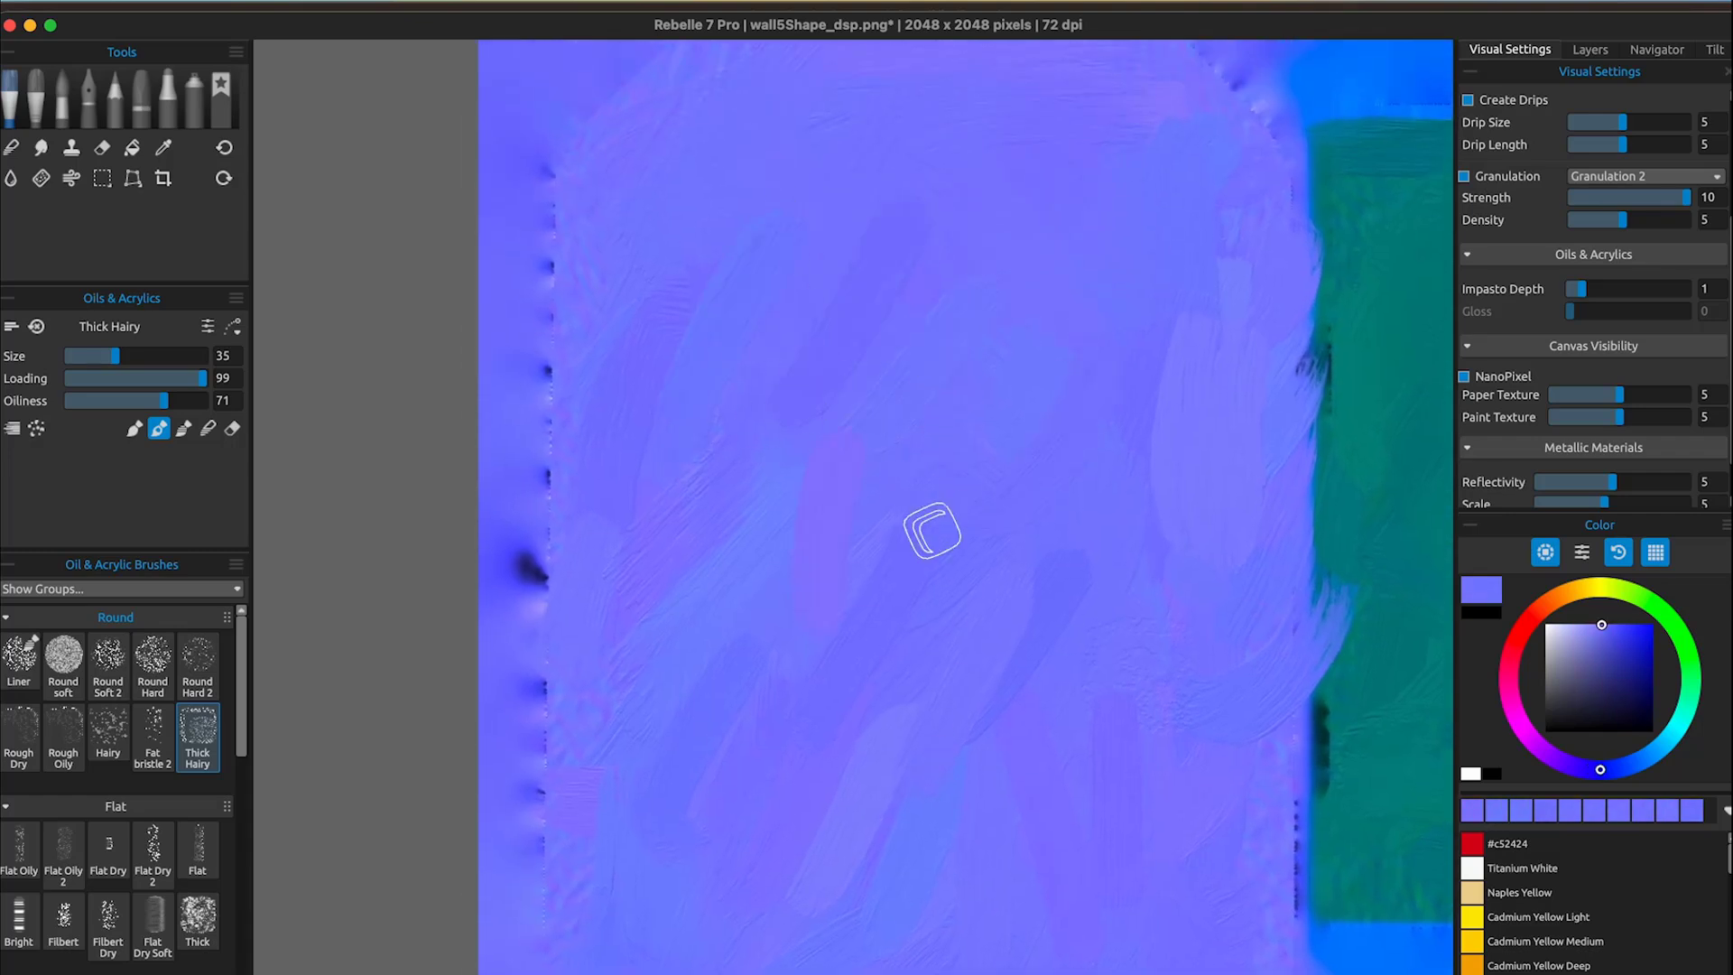
middle_drag(1041, 637, 1086, 503)
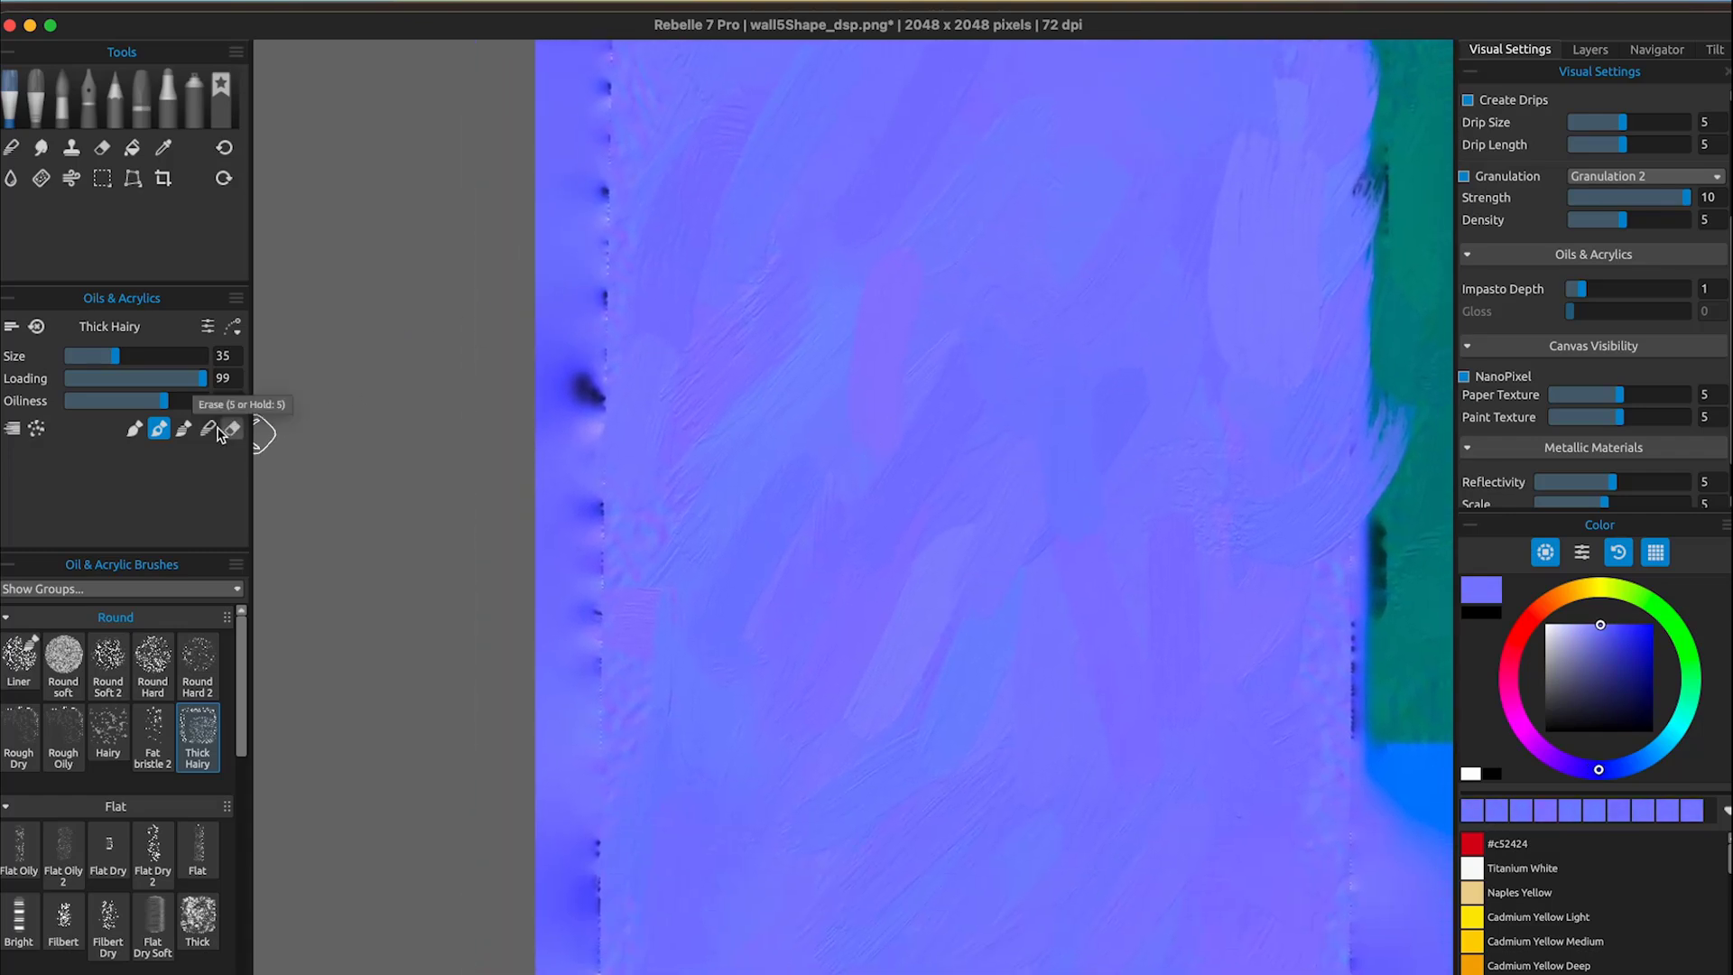
Set the Thick Hairy brush to blend and soften the fresh strokes across the wall's middle and upper sections.
click(183, 428)
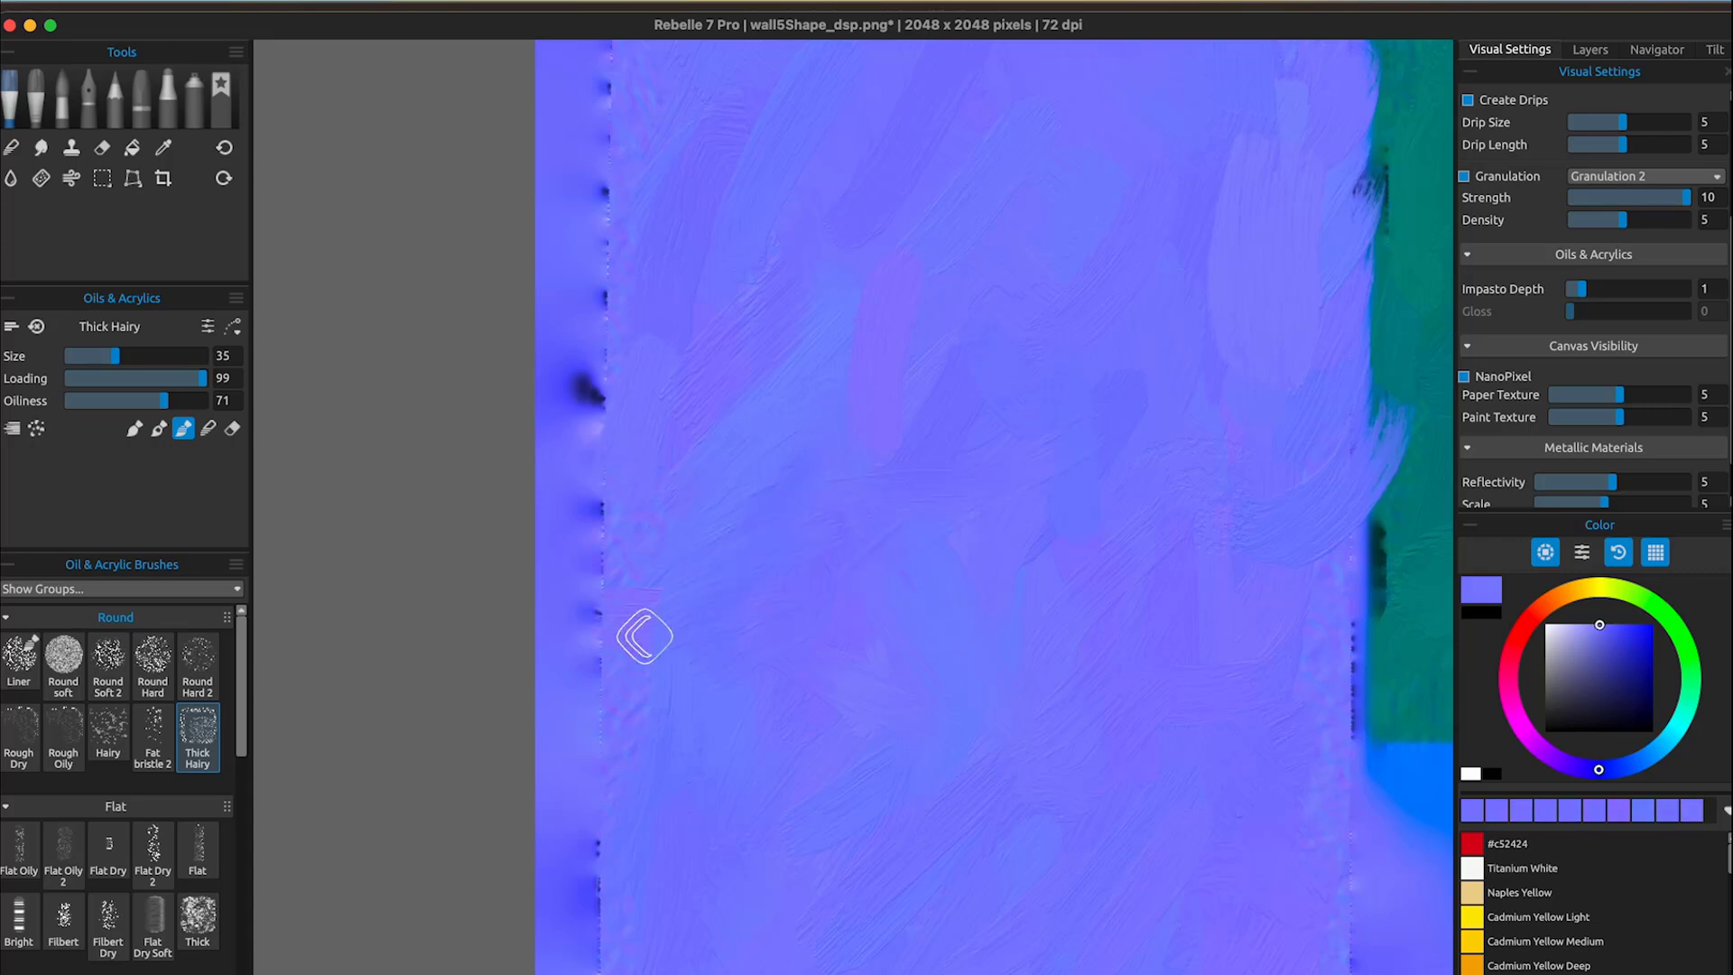
drag(906, 779, 855, 472)
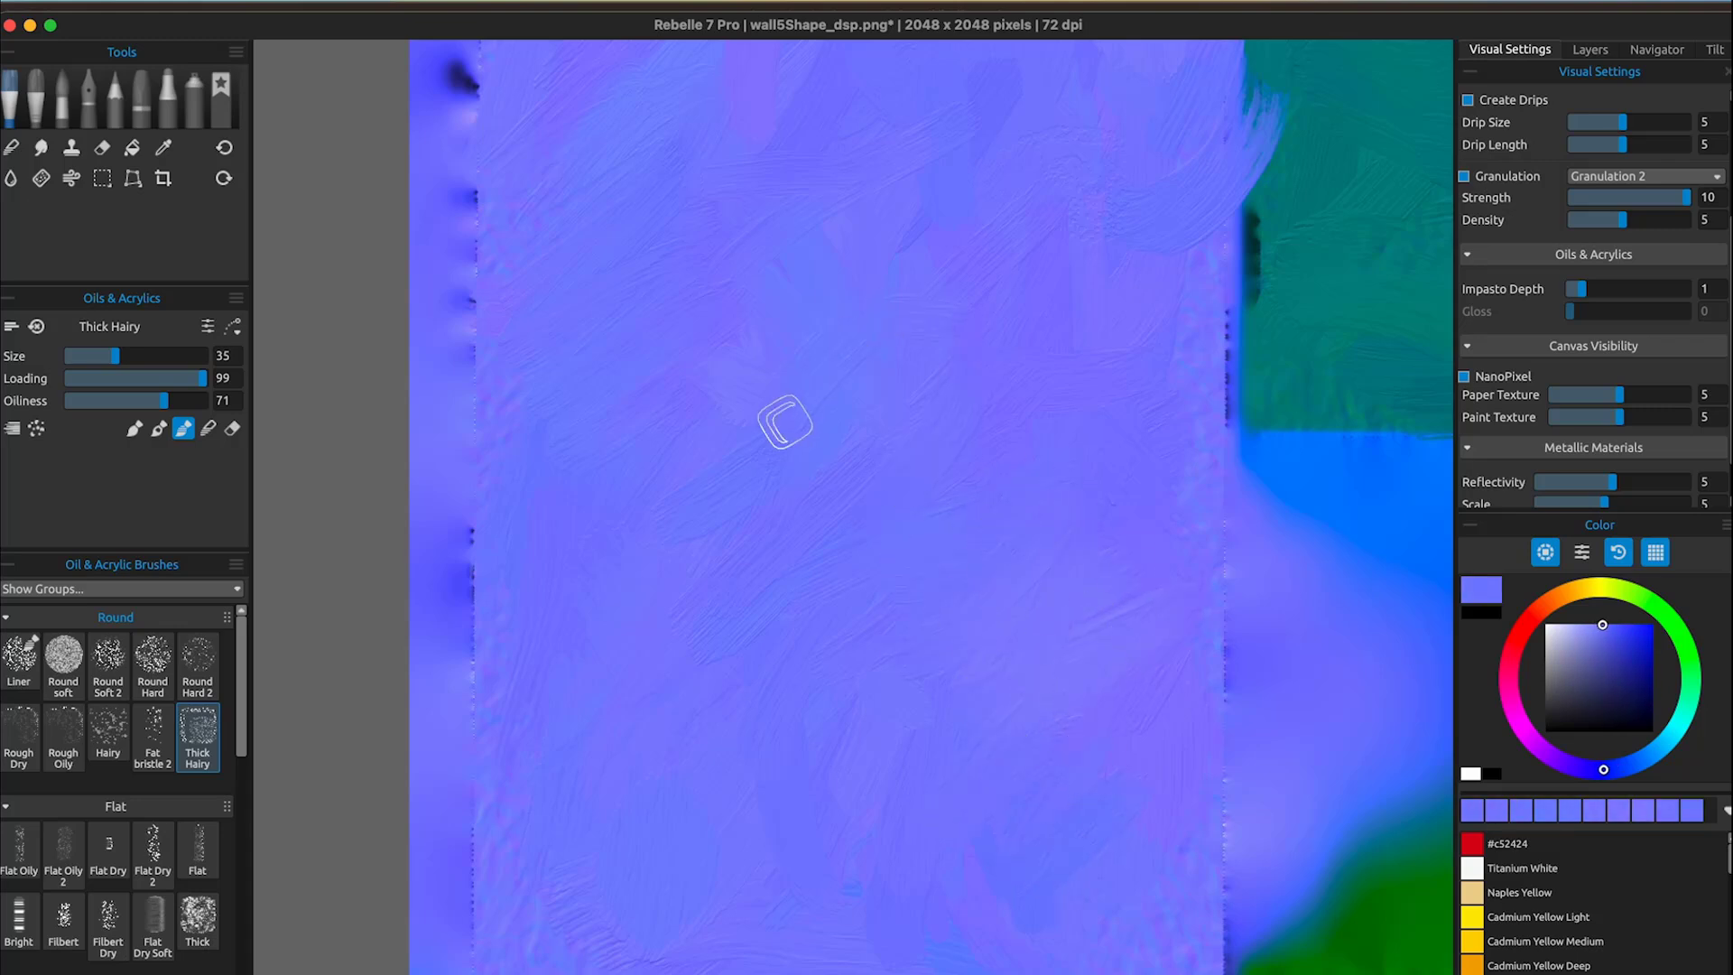
drag(1037, 329, 957, 857)
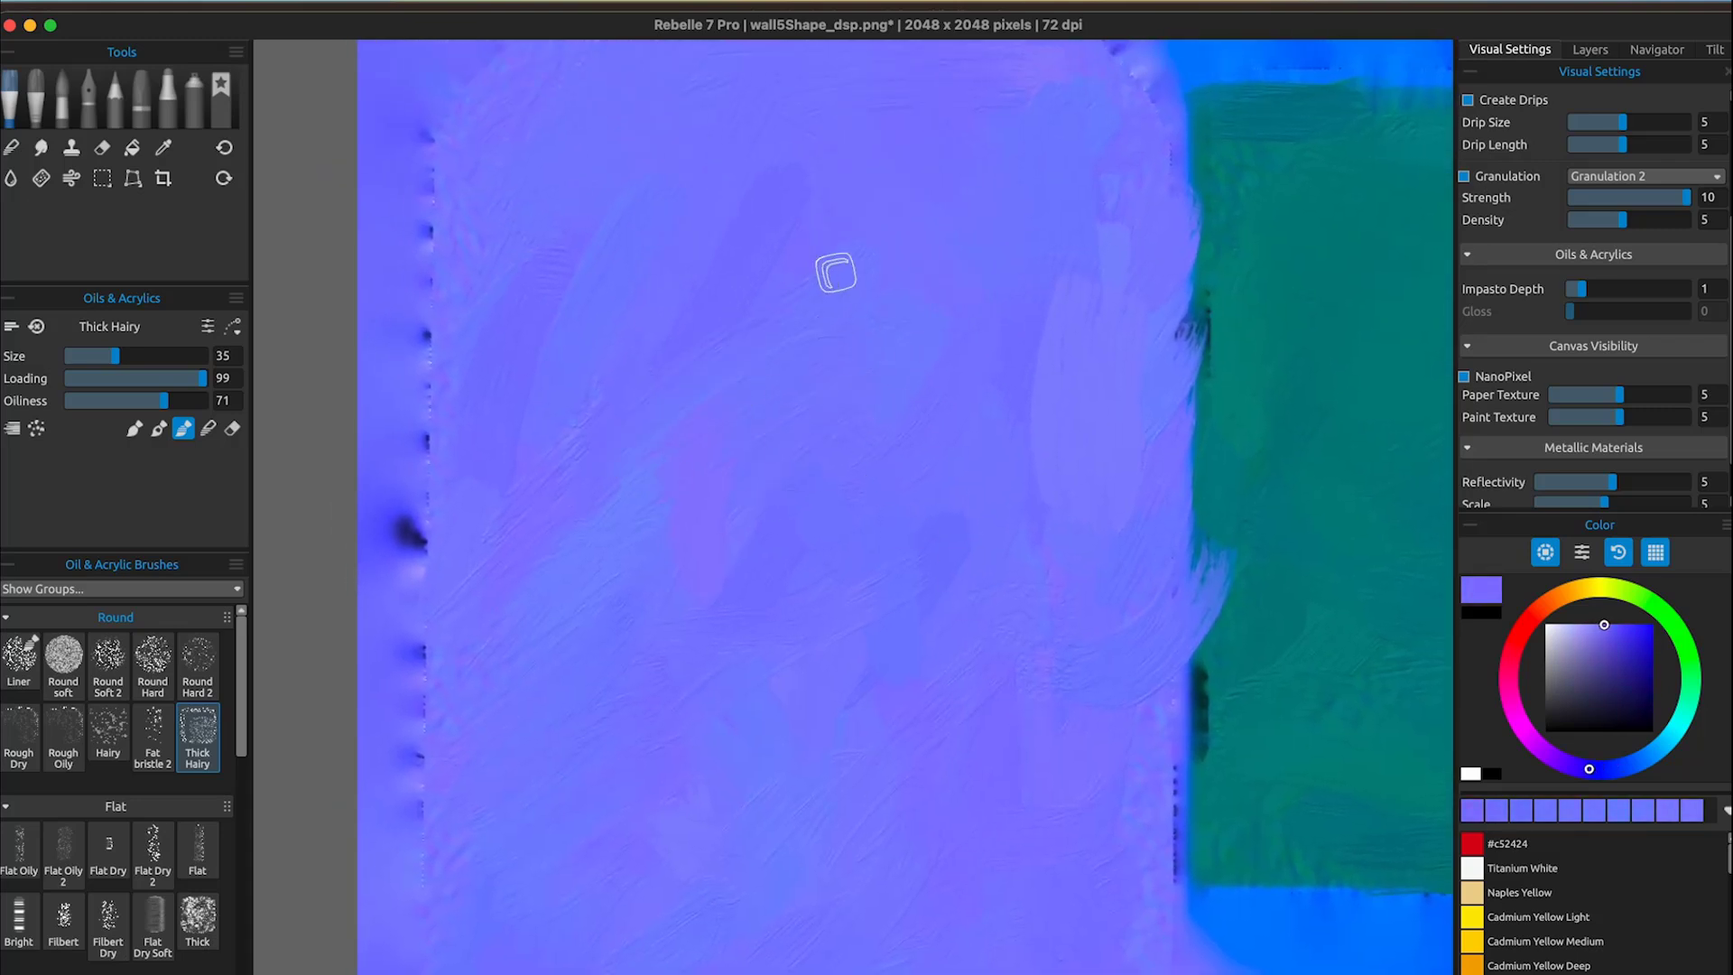
drag(777, 483, 963, 491)
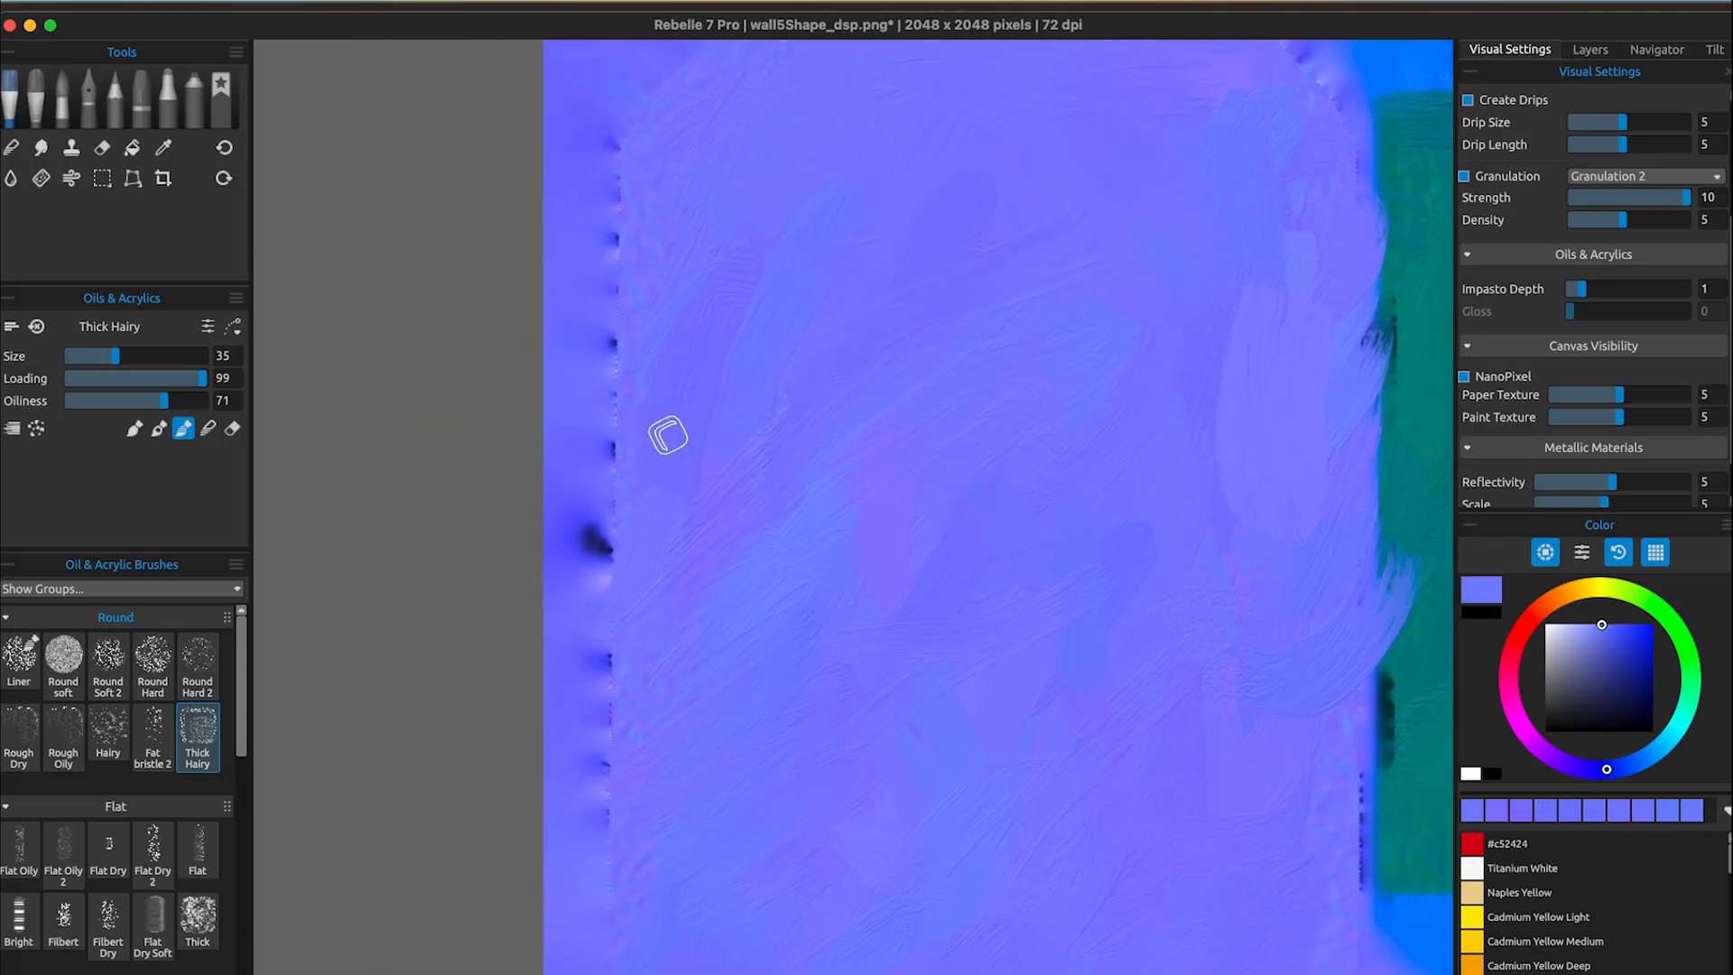
Return the brush to paint-and-mix mode and add short diagonal strokes in a sampled purple to the wall's upper part.
click(159, 428)
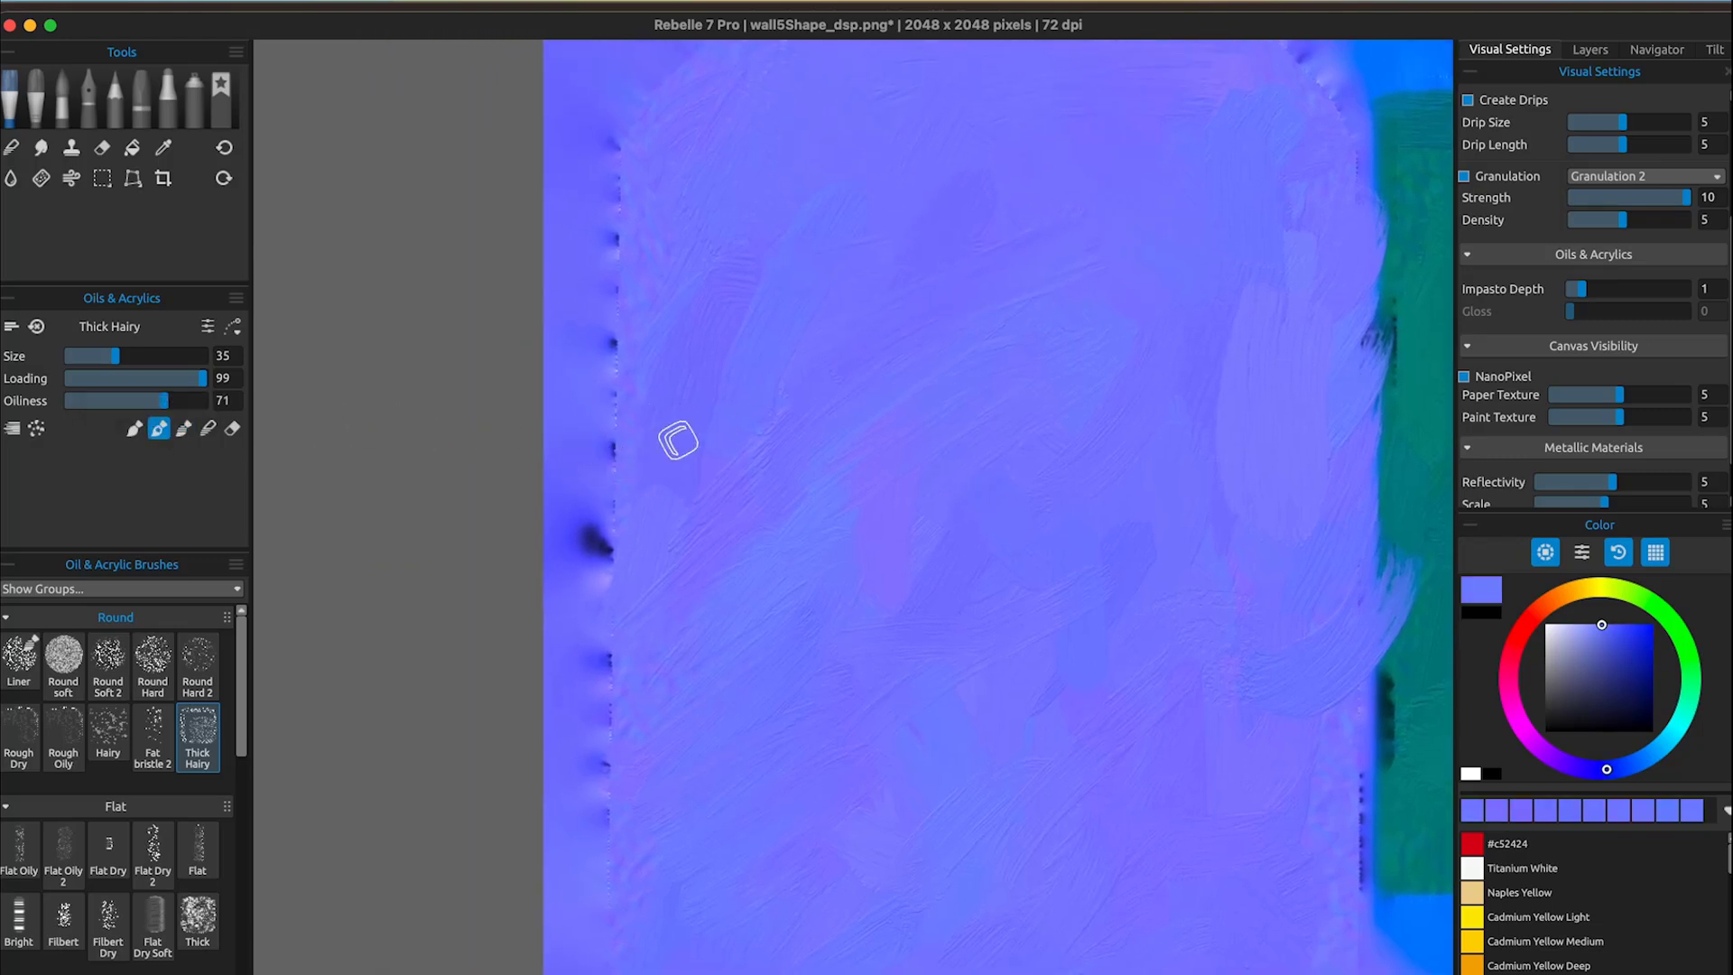
drag(1032, 227, 896, 405)
alt+click(942, 467)
drag(1013, 446, 1048, 396)
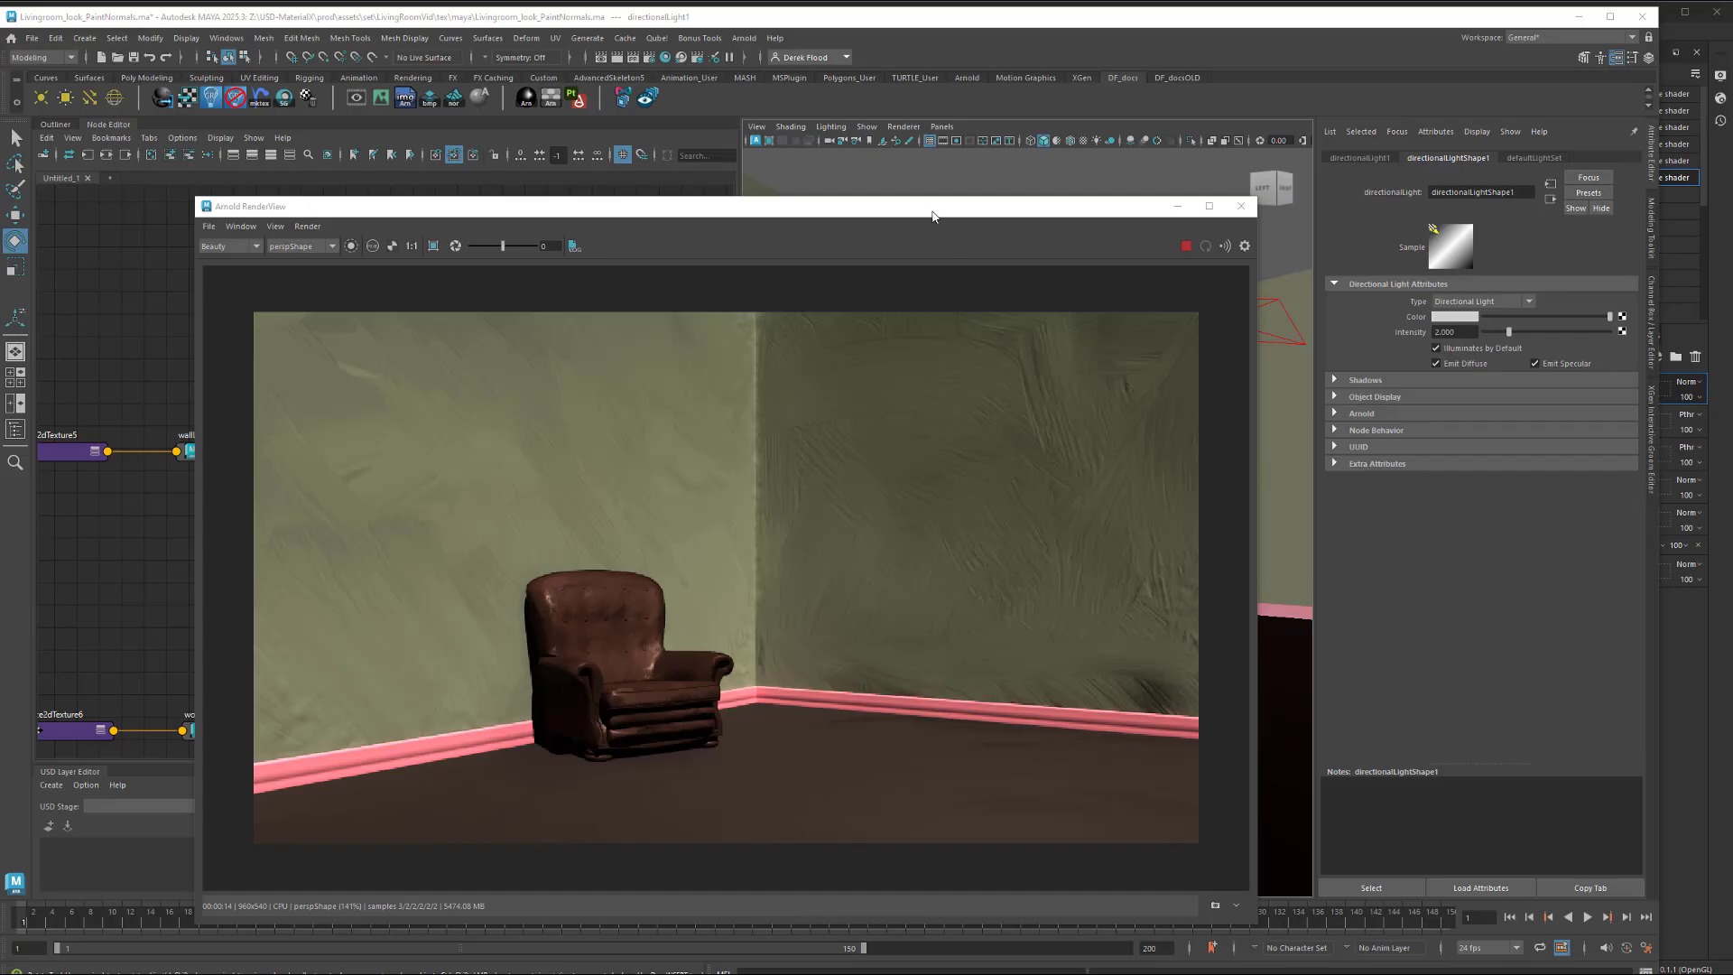
Switch to Maya and raise the strength of the normal map feeding the wall material's coat bump to about 1.2.
drag(932, 216, 844, 201)
click(1248, 413)
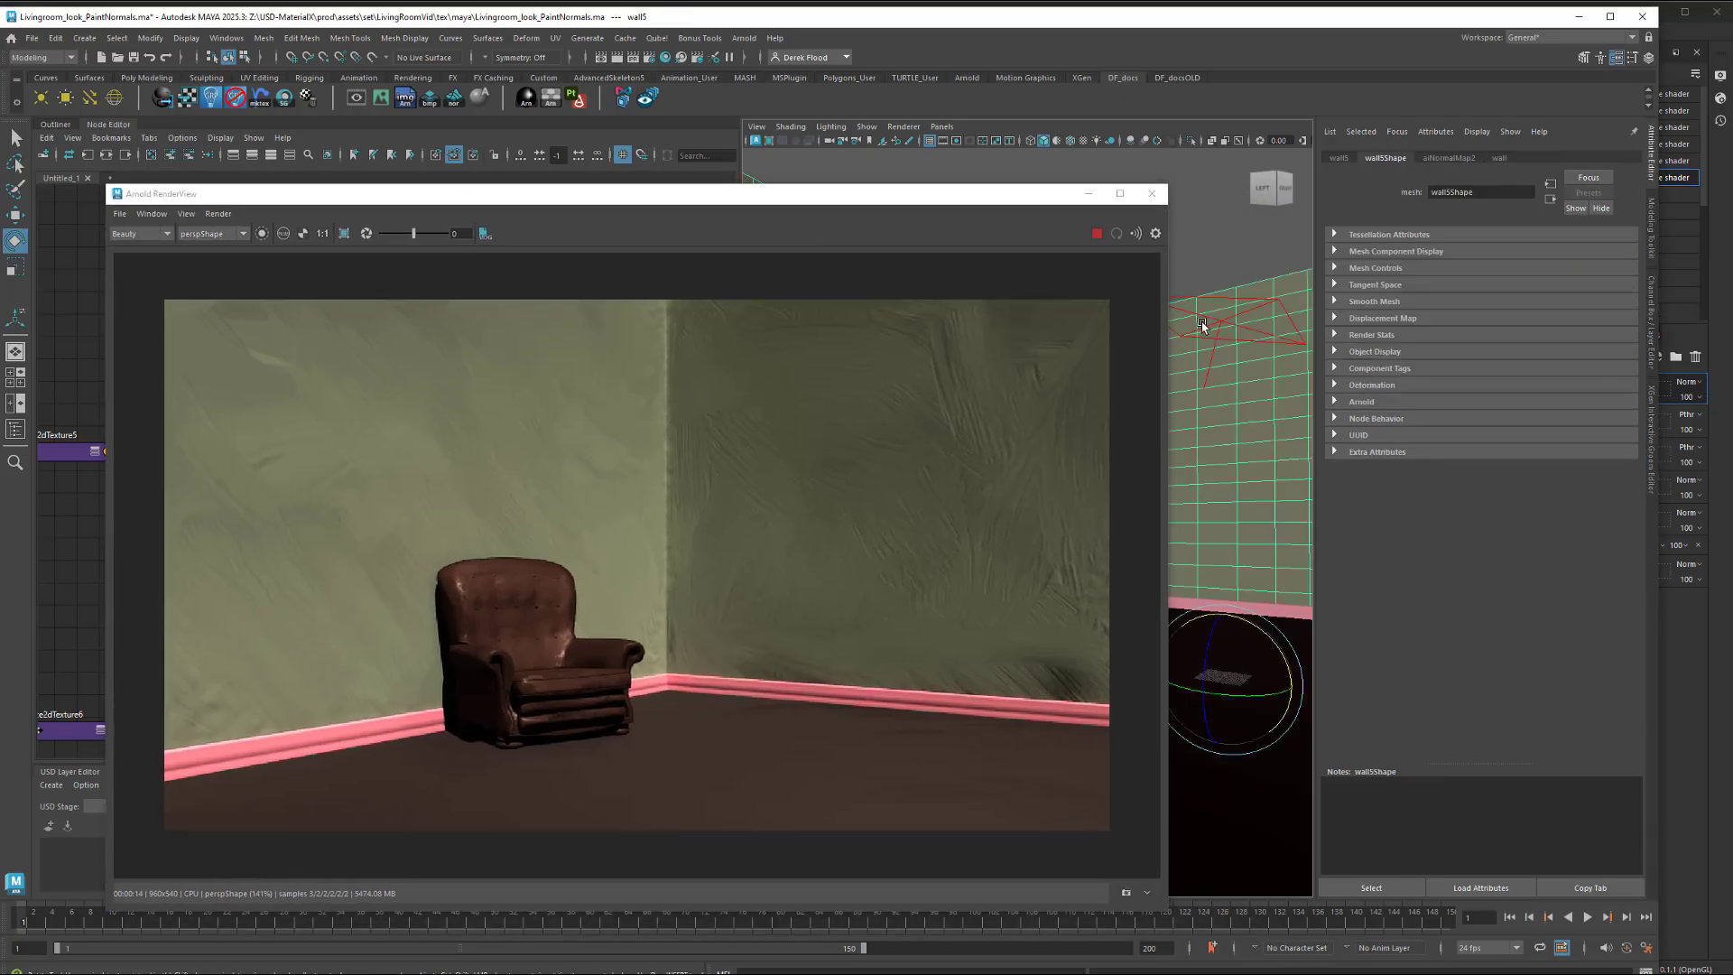
click(1502, 159)
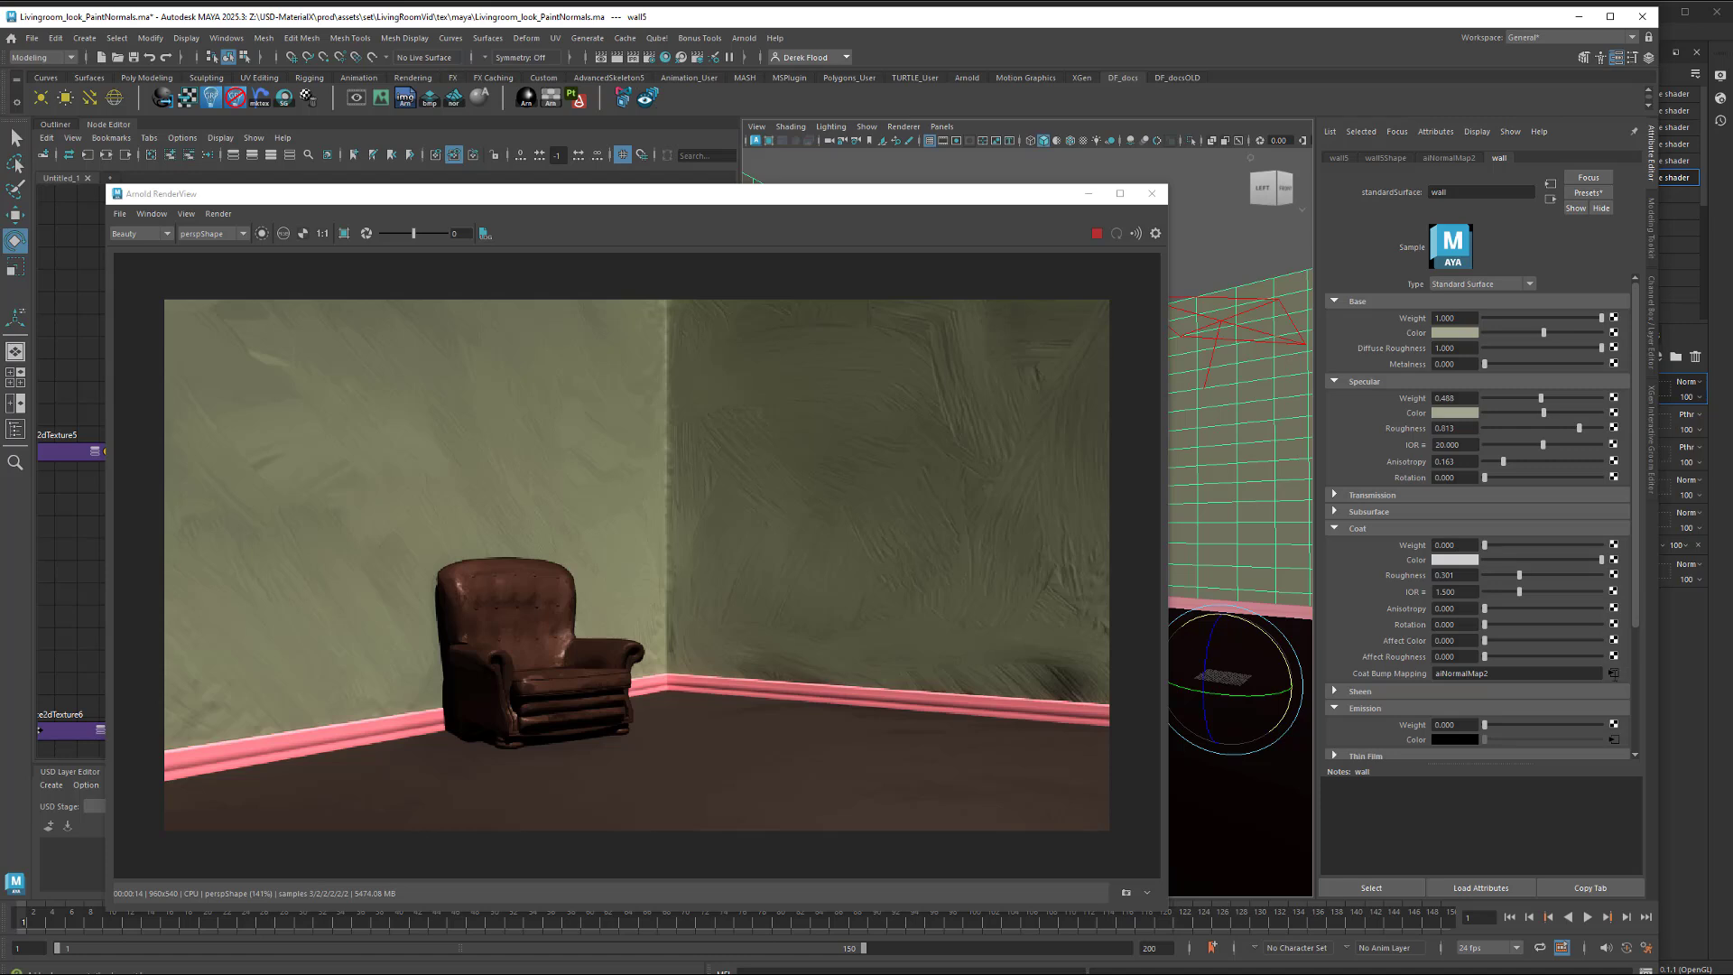
click(1614, 674)
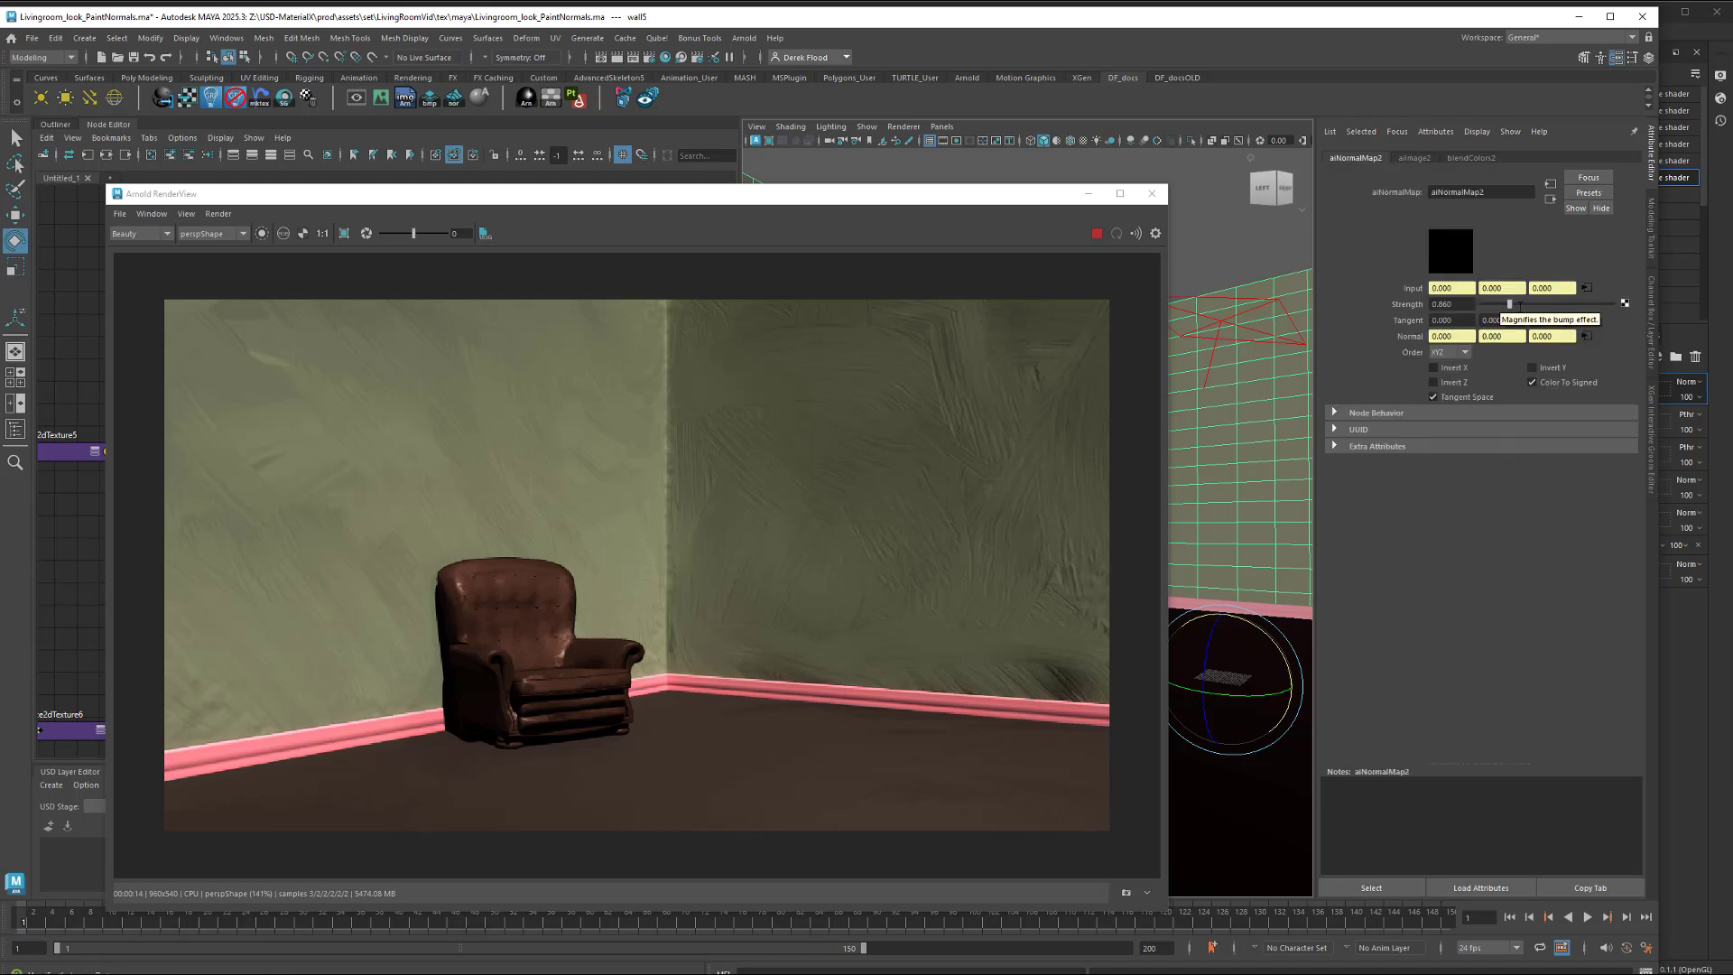
drag(1509, 305, 1521, 305)
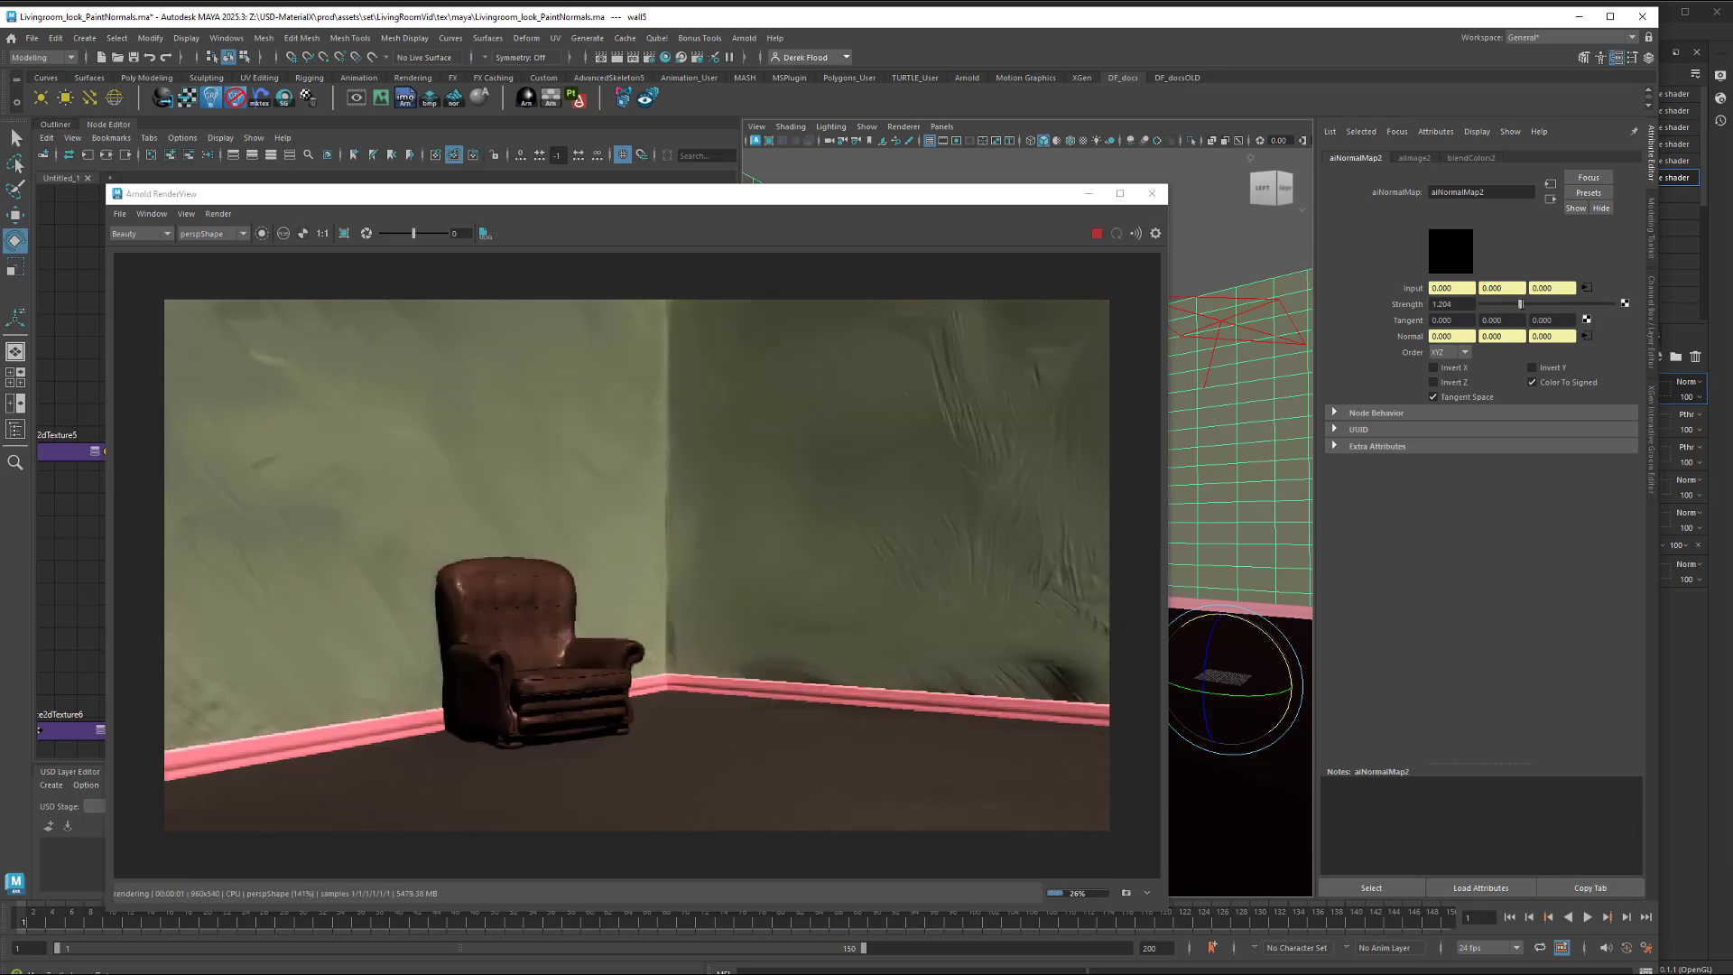